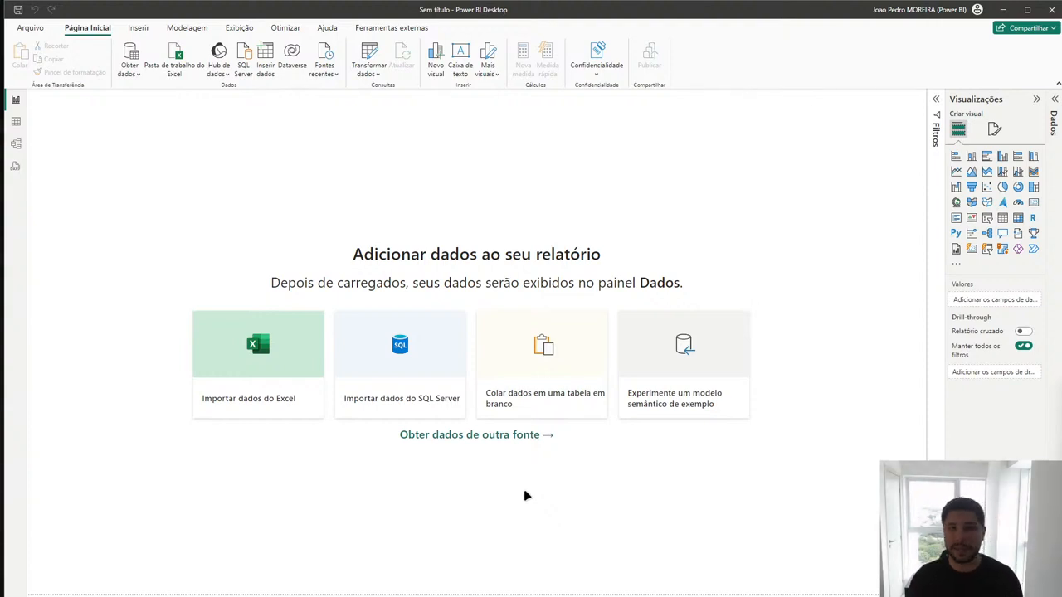
# Step: Connect to the Excel workbook CadastroPlanoContas in the BaseDados folder as a new data source
pyautogui.click(135, 53)
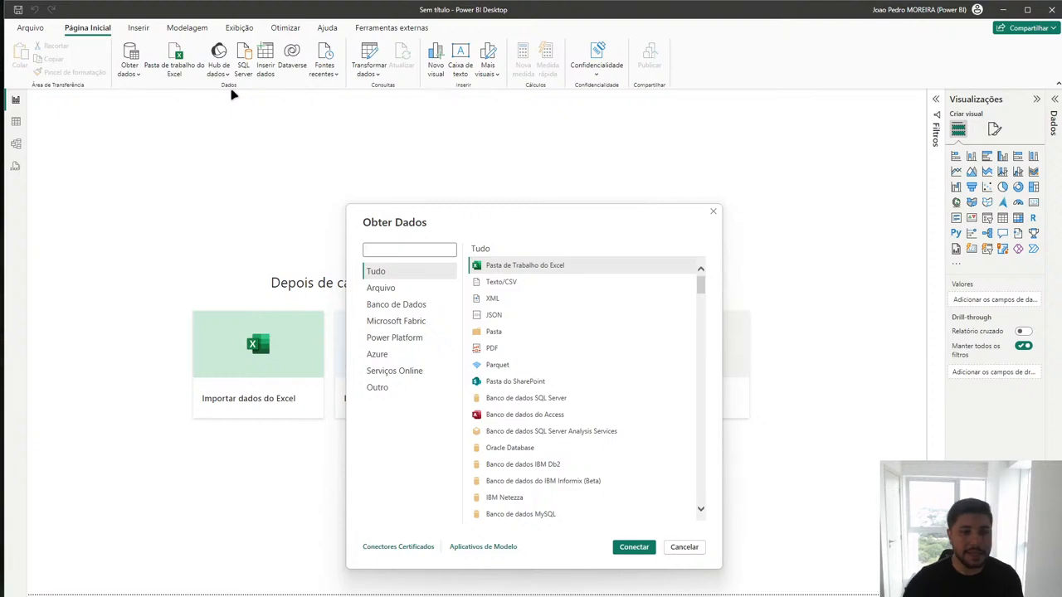
pyautogui.doubleClick(548, 264)
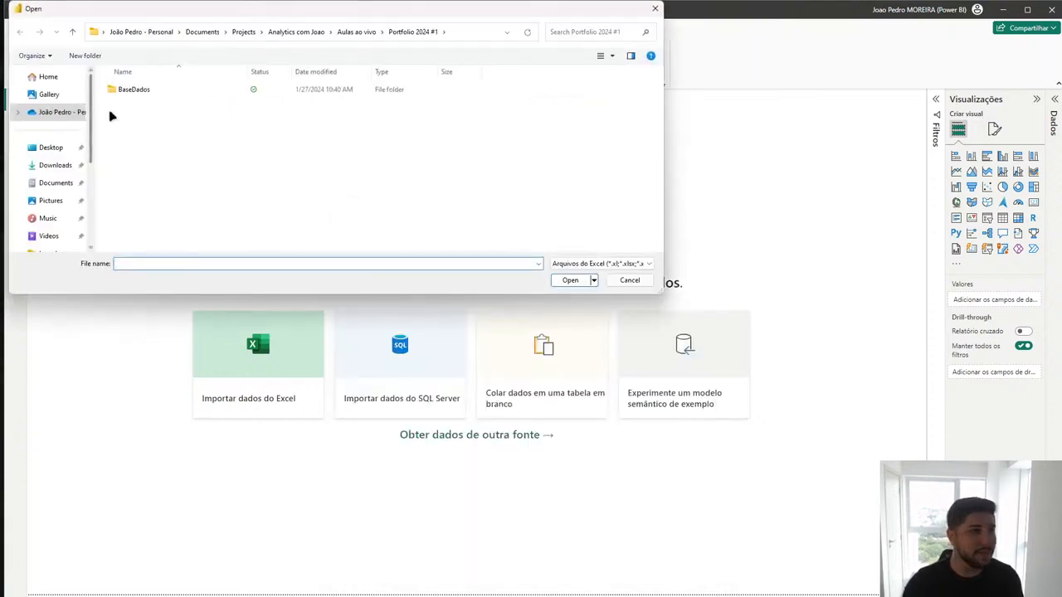
pyautogui.doubleClick(123, 91)
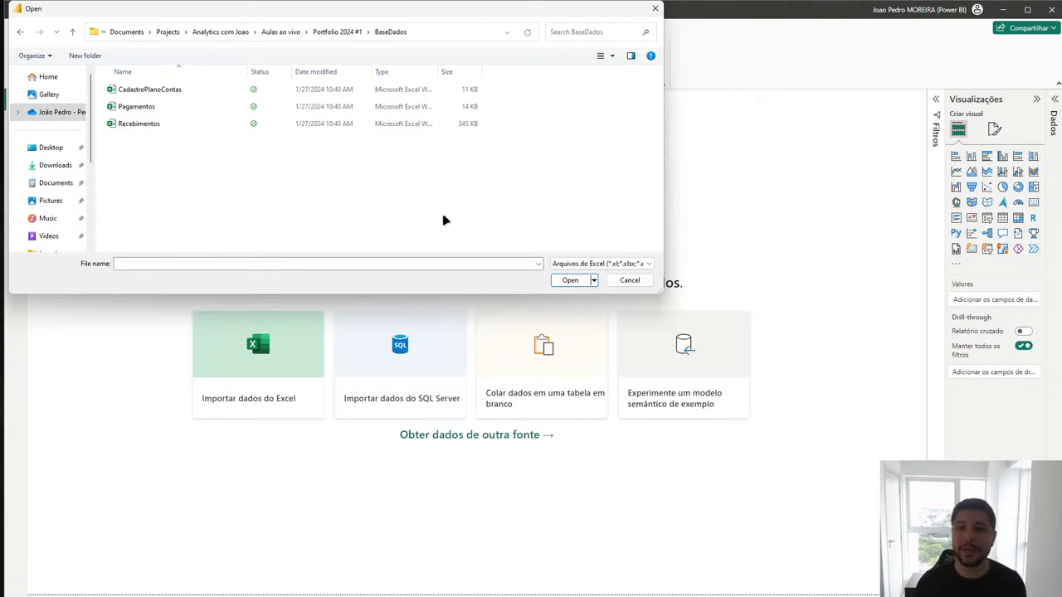
pyautogui.doubleClick(264, 90)
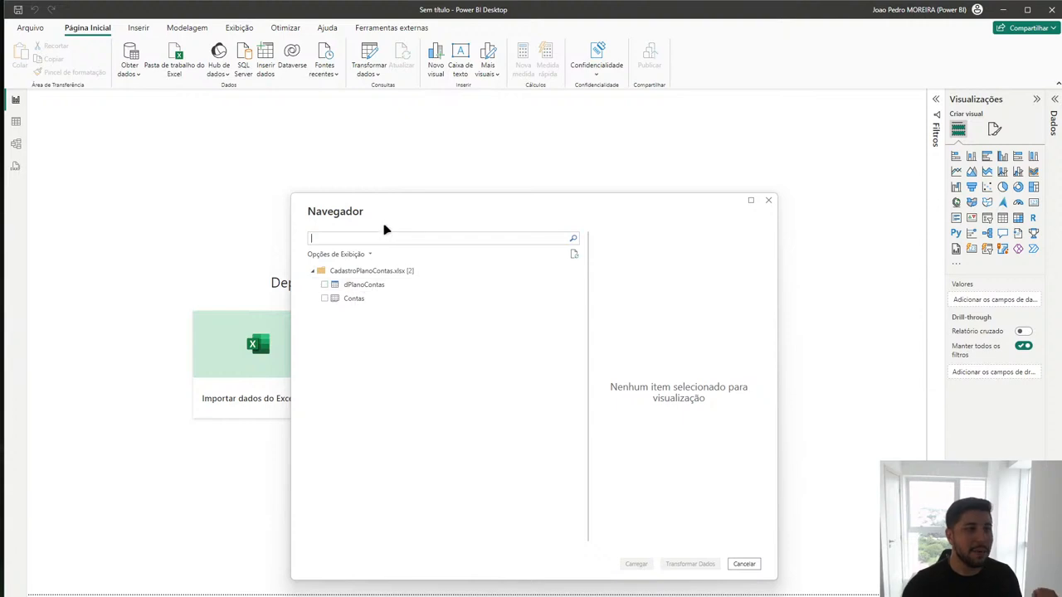
# Step: Select the dPlanoContas table, check its preview, and open it for data transformation in a widened Power Query Editor
pyautogui.moveTo(381, 228); pyautogui.dragTo(379, 200)
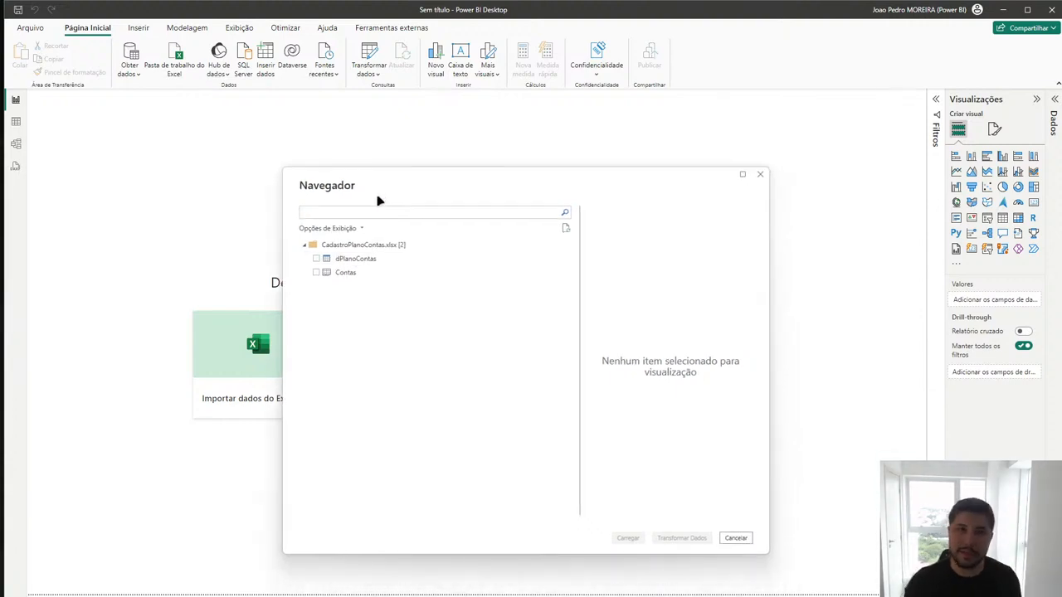
pyautogui.click(318, 260)
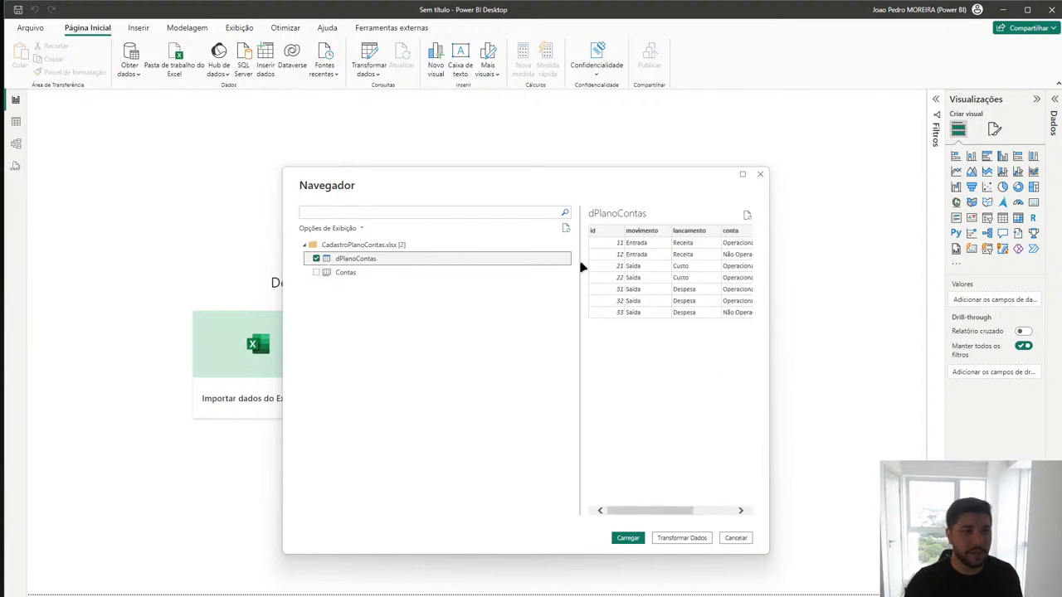
pyautogui.moveTo(582, 267); pyautogui.dragTo(395, 272)
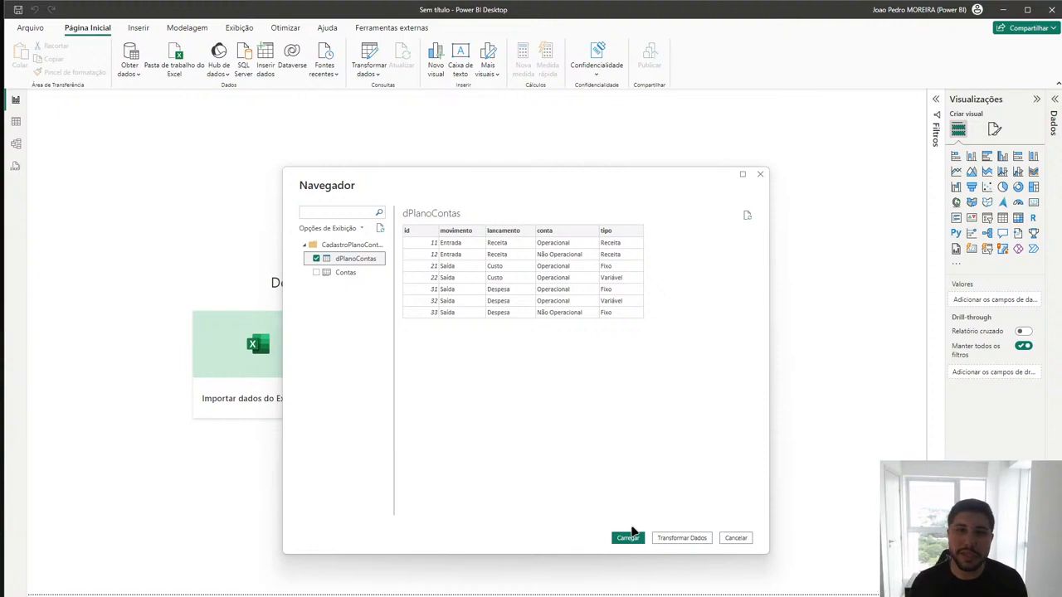
pyautogui.click(655, 538)
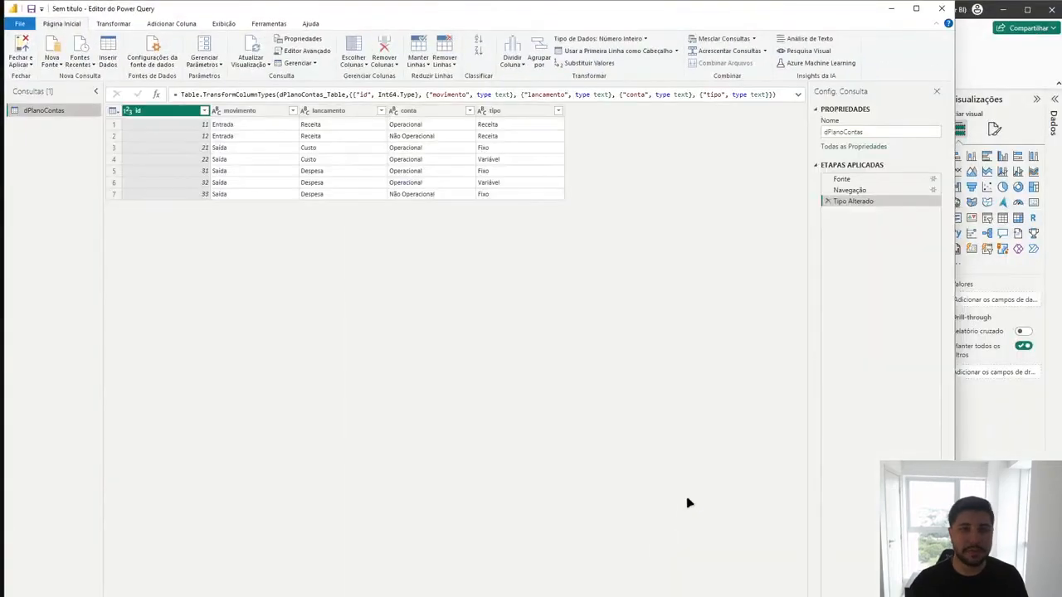
pyautogui.moveTo(954, 342); pyautogui.dragTo(1061, 338)
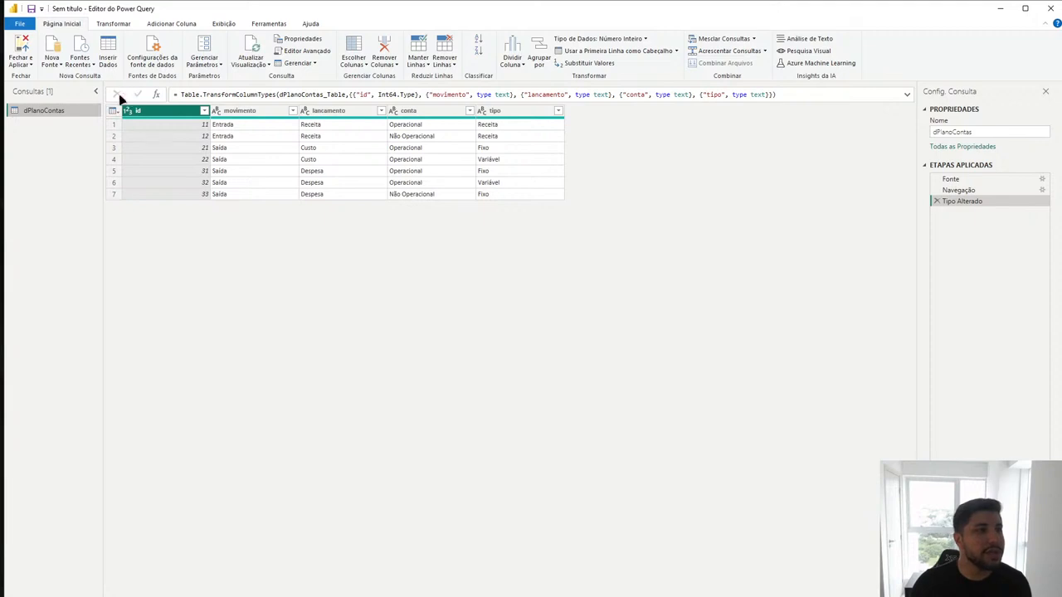
# Step: Examine the id, movimento, lancamento, conta and tipo columns of dPlanoContas, including the data type options for id
pyautogui.click(265, 111)
pyautogui.click(369, 116)
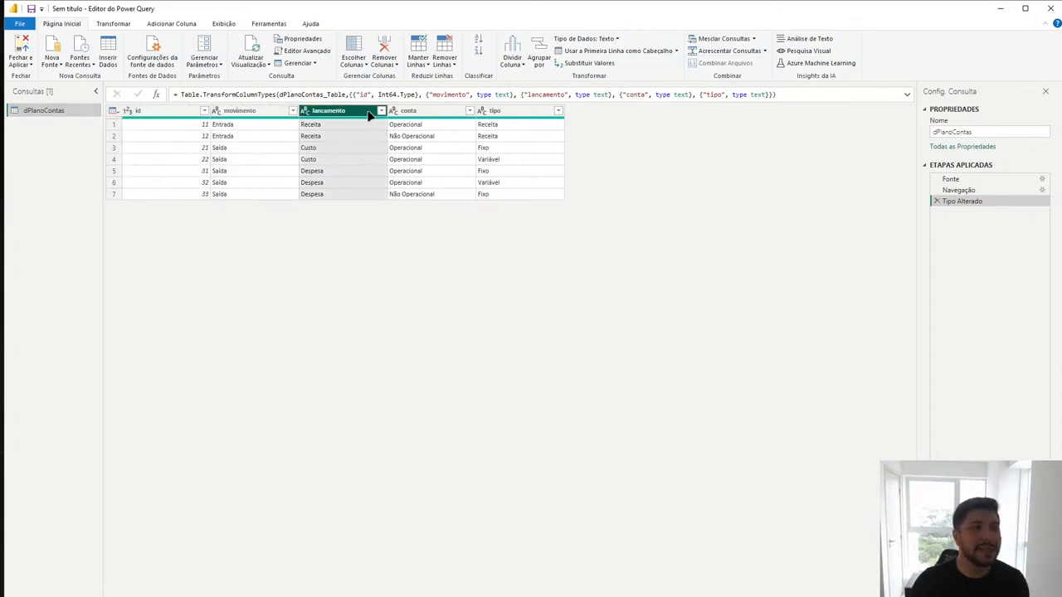
pyautogui.click(427, 116)
pyautogui.click(518, 117)
pyautogui.click(174, 118)
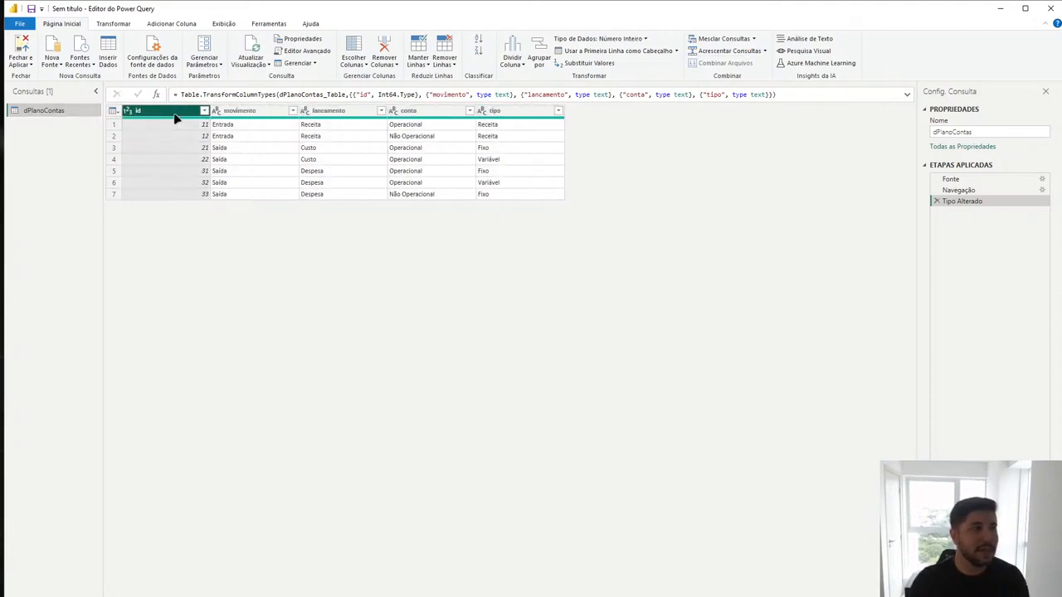
pyautogui.click(248, 115)
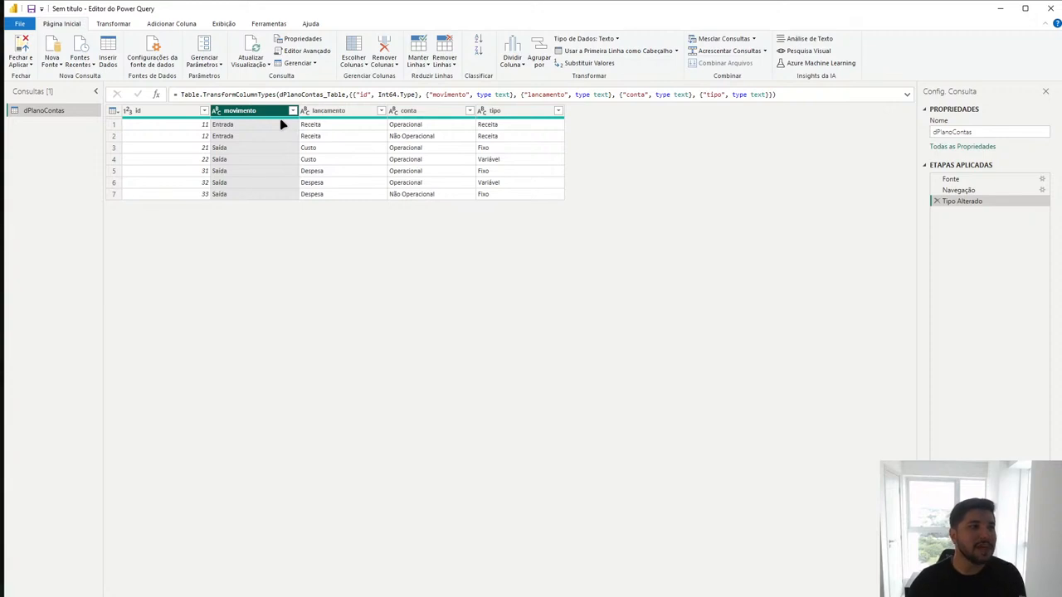
pyautogui.click(322, 115)
pyautogui.click(236, 115)
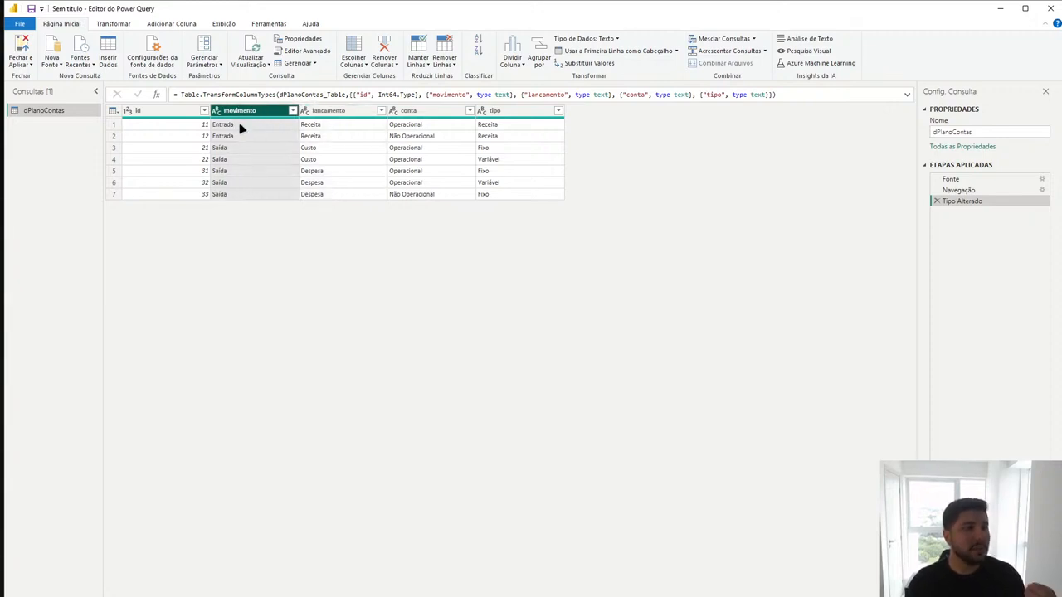
pyautogui.click(233, 147)
pyautogui.click(324, 139)
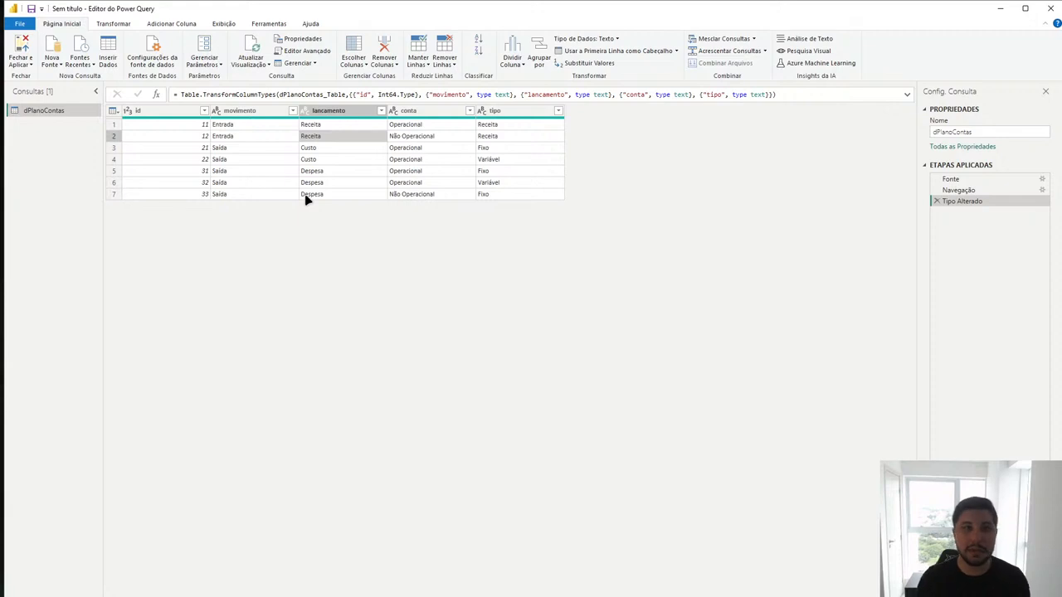
pyautogui.click(159, 116)
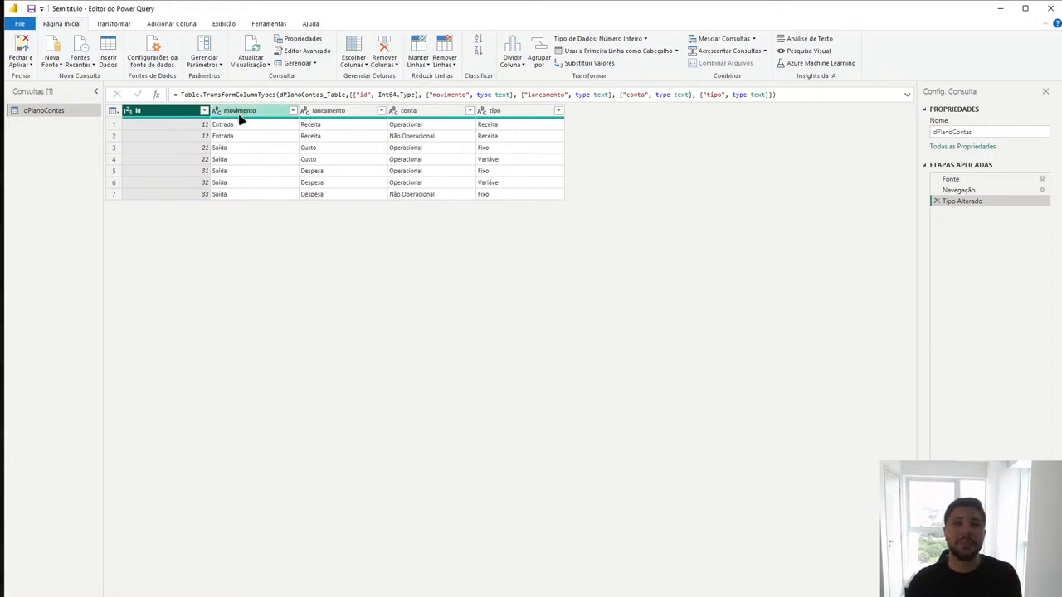
pyautogui.moveTo(238, 121)
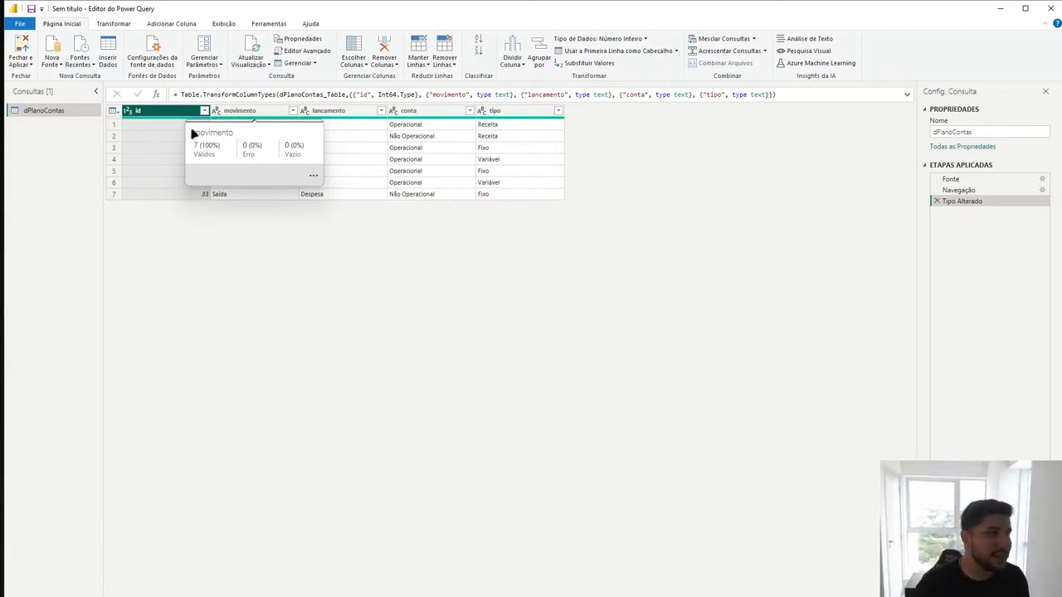
pyautogui.click(131, 112)
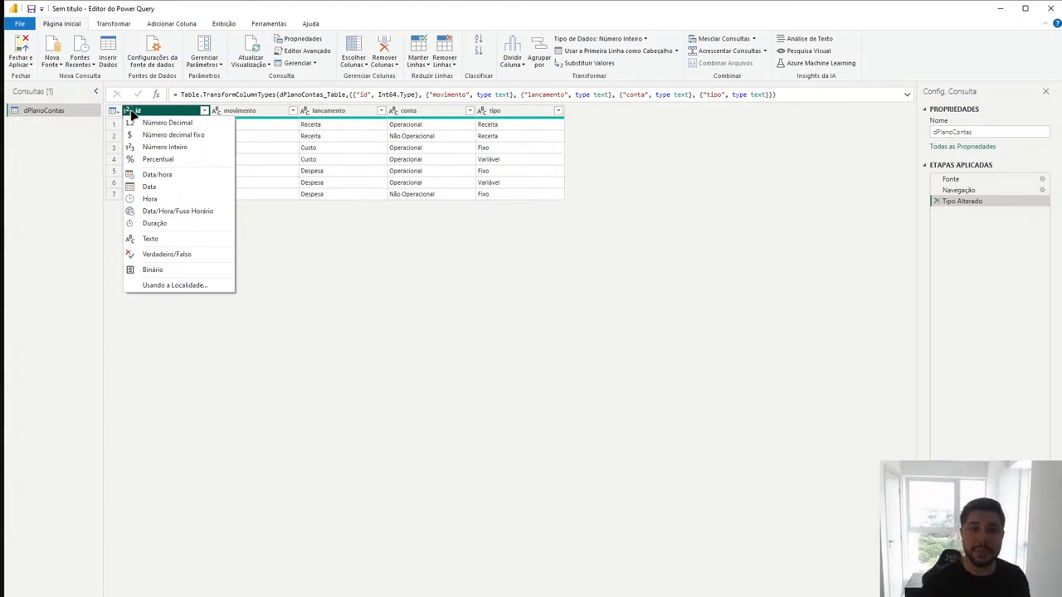
# Step: Add a new Excel workbook source and open the Pagamentos file
pyautogui.click(52, 44)
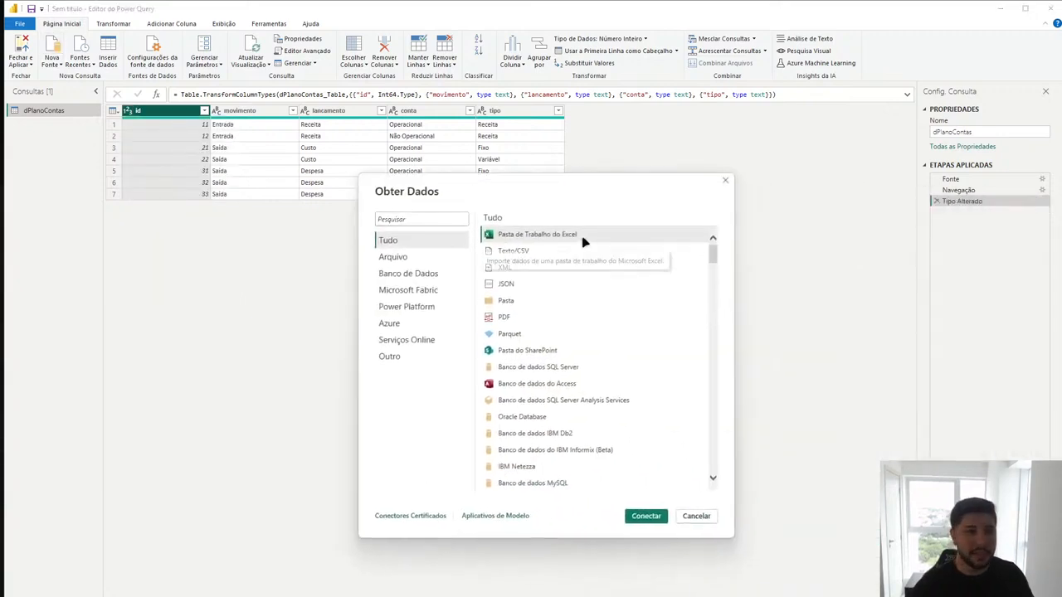
pyautogui.doubleClick(583, 241)
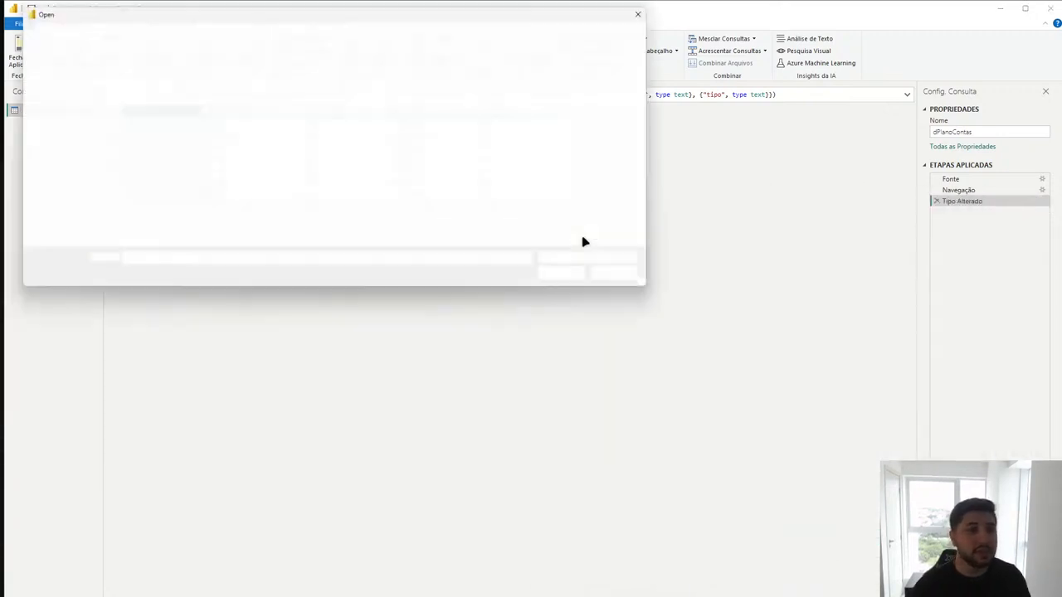
pyautogui.doubleClick(230, 113)
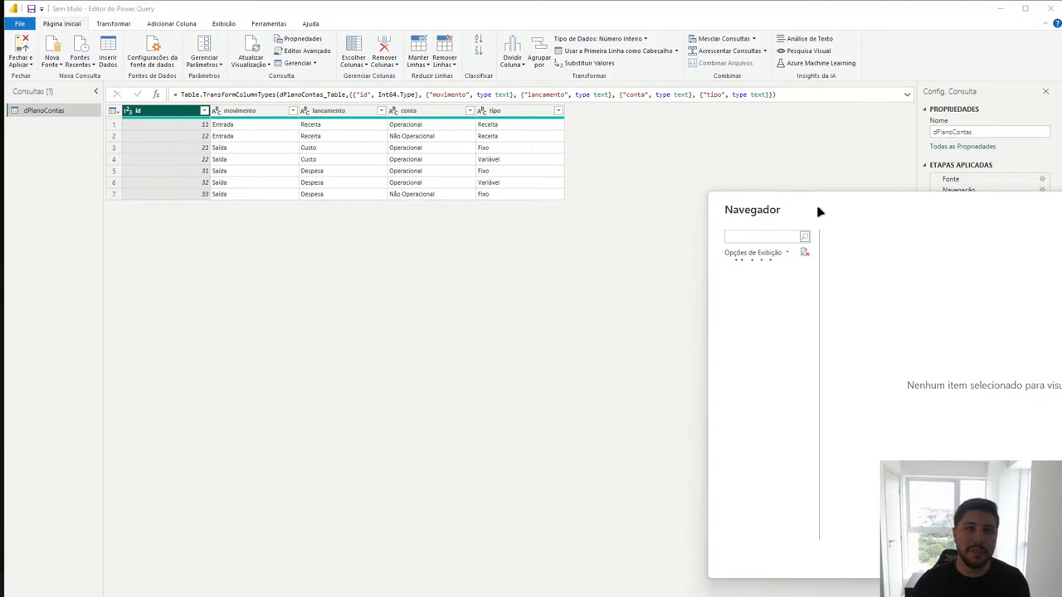
pyautogui.moveTo(819, 211); pyautogui.dragTo(441, 201)
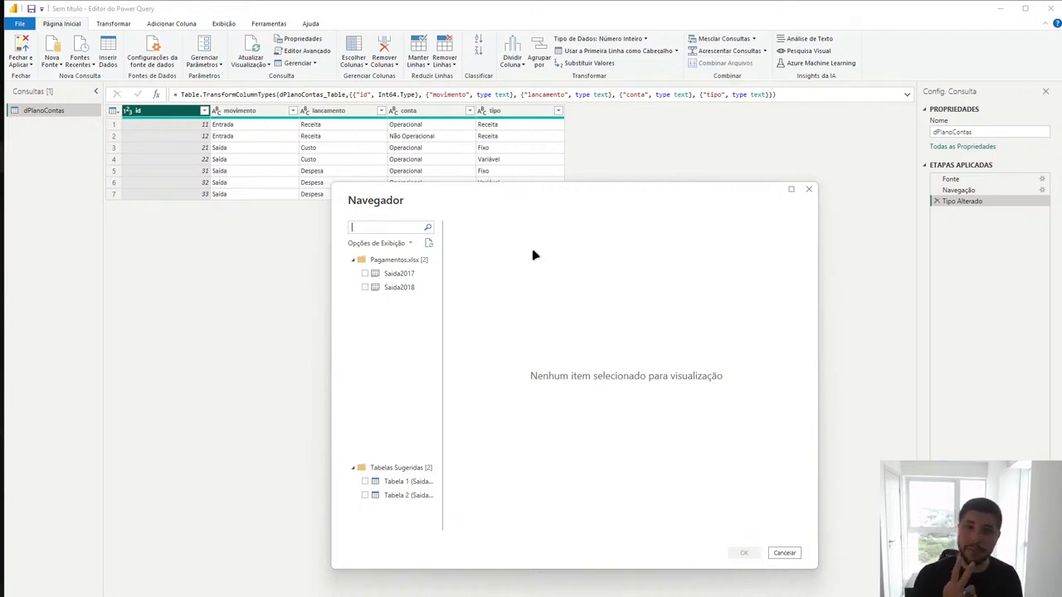
# Step: Preview the Saida2017 and Saida2018 sheets of Pagamentos and import both as queries
pyautogui.click(398, 276)
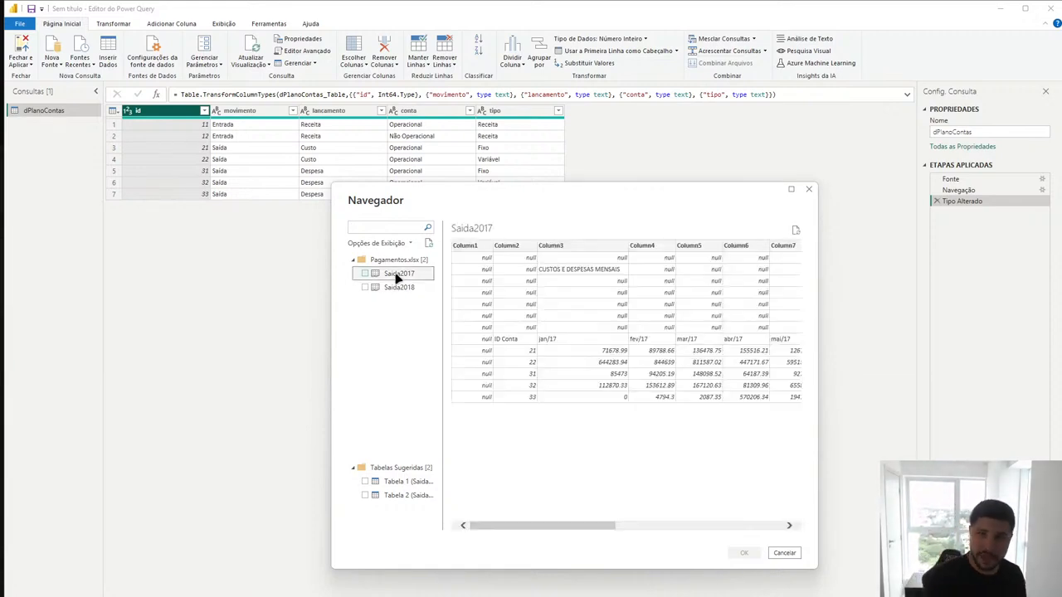
pyautogui.click(396, 288)
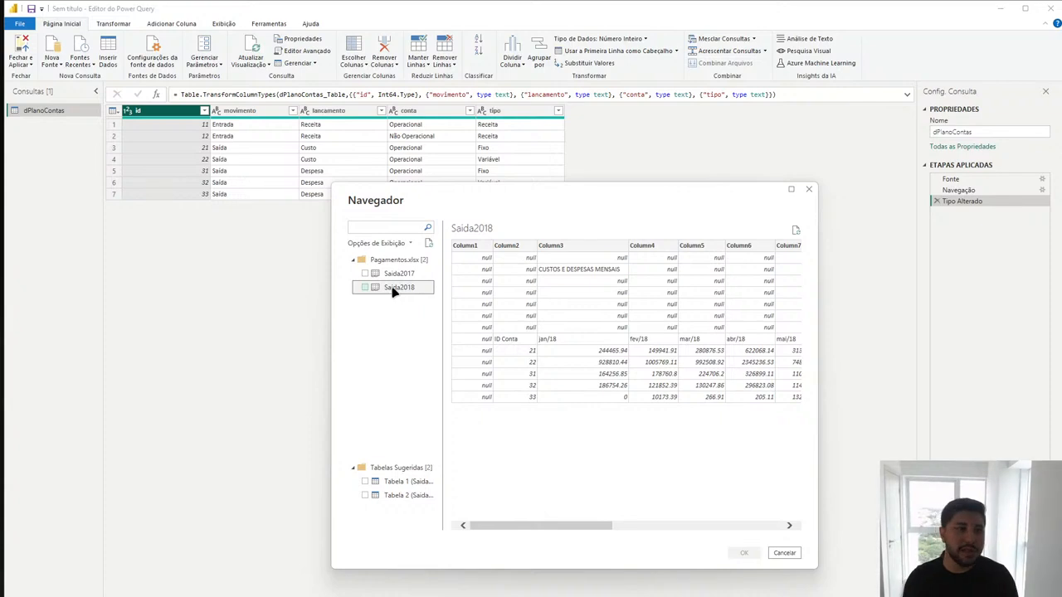
pyautogui.click(365, 287)
pyautogui.click(365, 273)
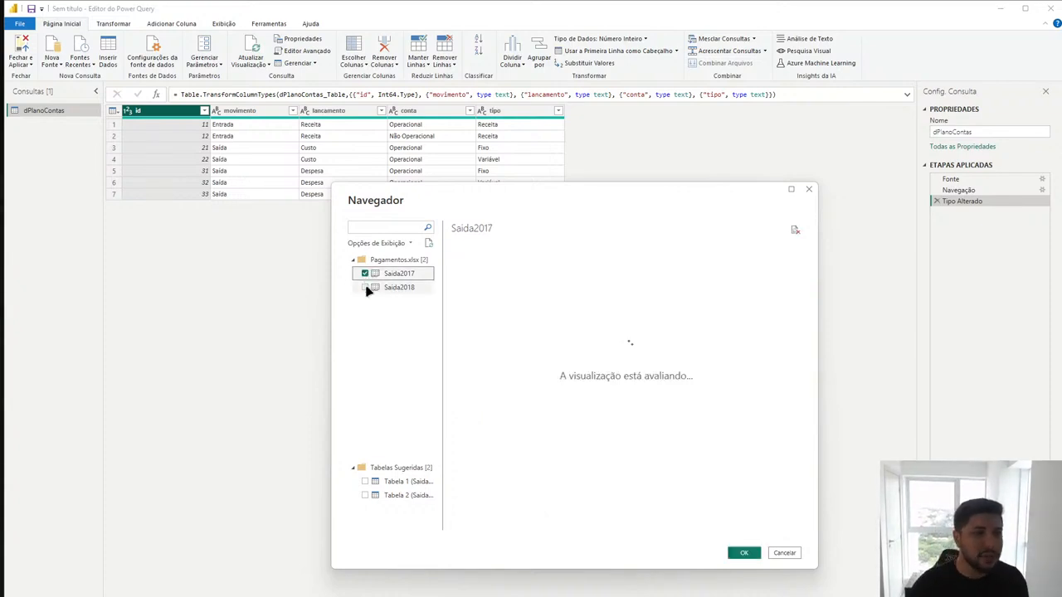
pyautogui.click(371, 287)
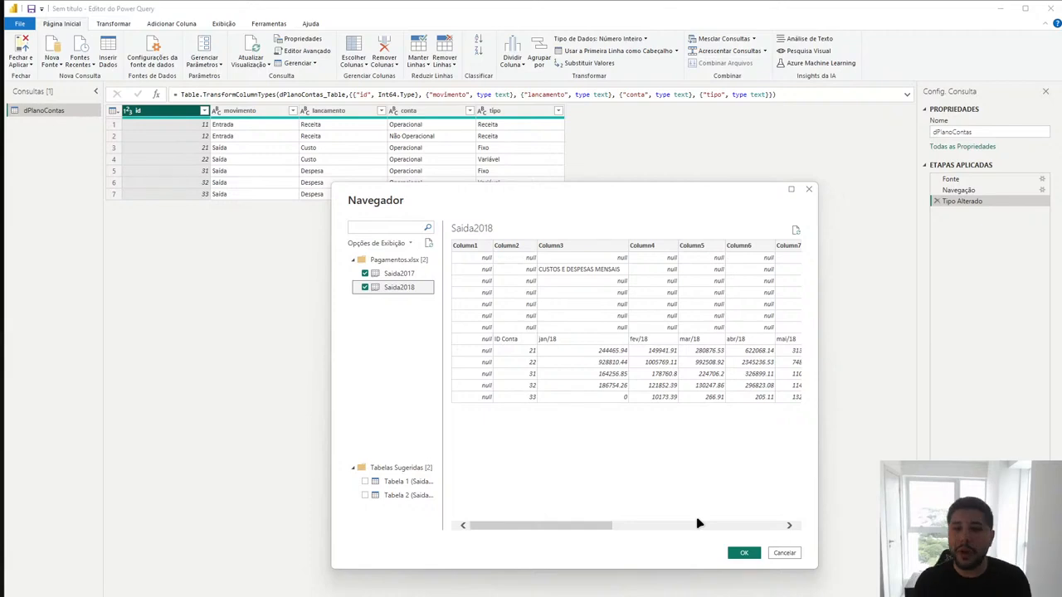
pyautogui.click(752, 553)
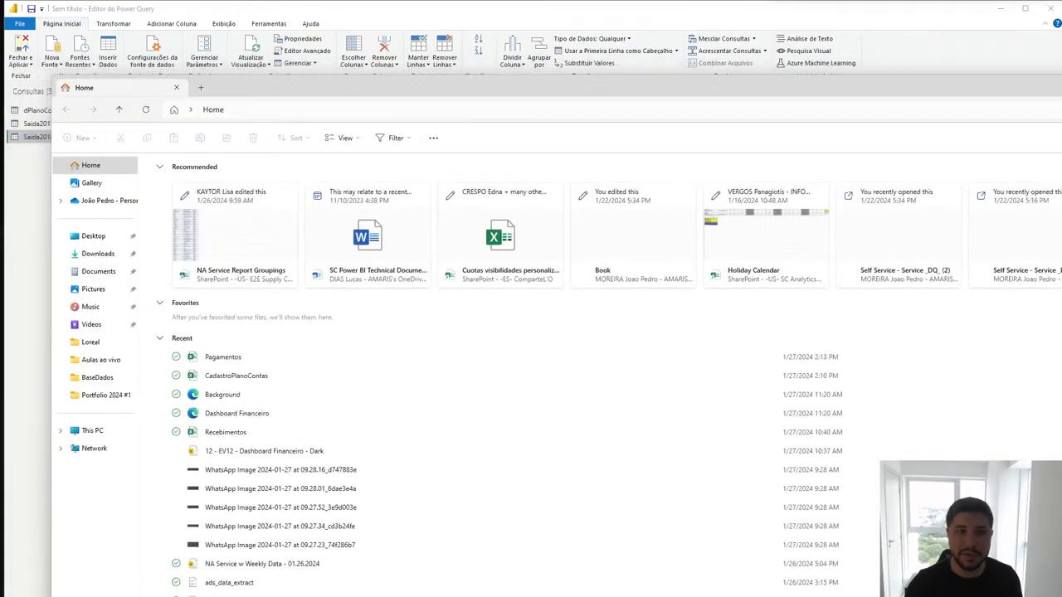
# Step: Open the Pagamentos workbook in Excel and examine its title, account IDs, month headers and full table range
pyautogui.press('super+shift+Right')
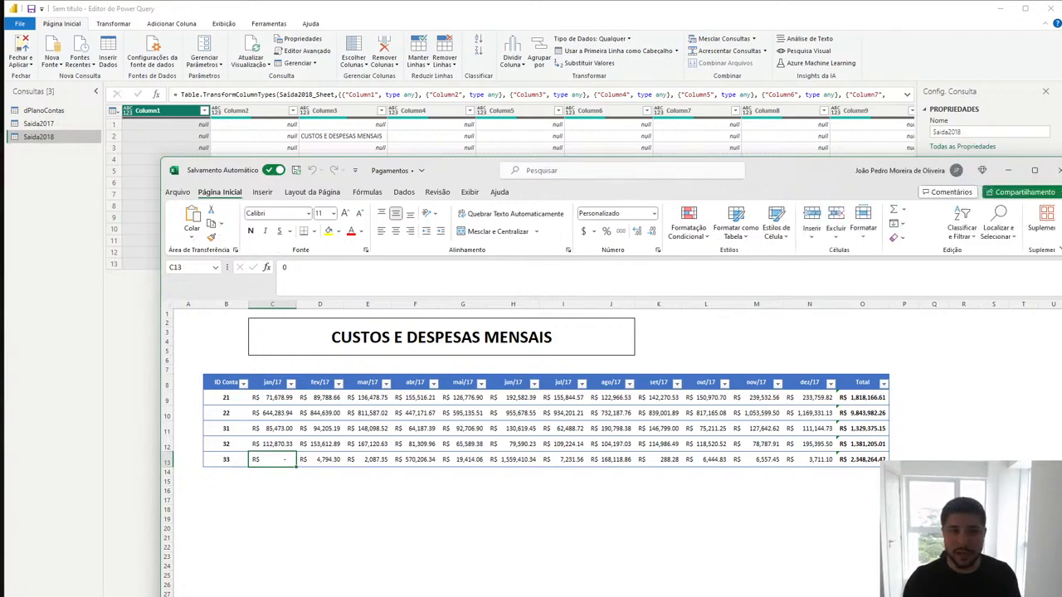
pyautogui.moveTo(770, 173); pyautogui.dragTo(729, 147)
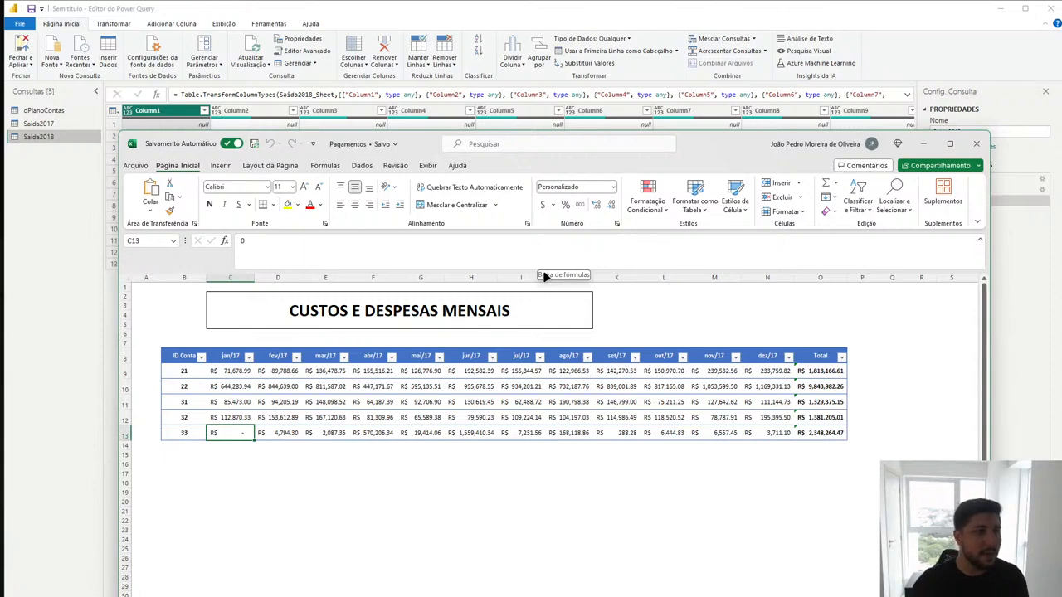
pyautogui.moveTo(149, 311); pyautogui.dragTo(855, 489)
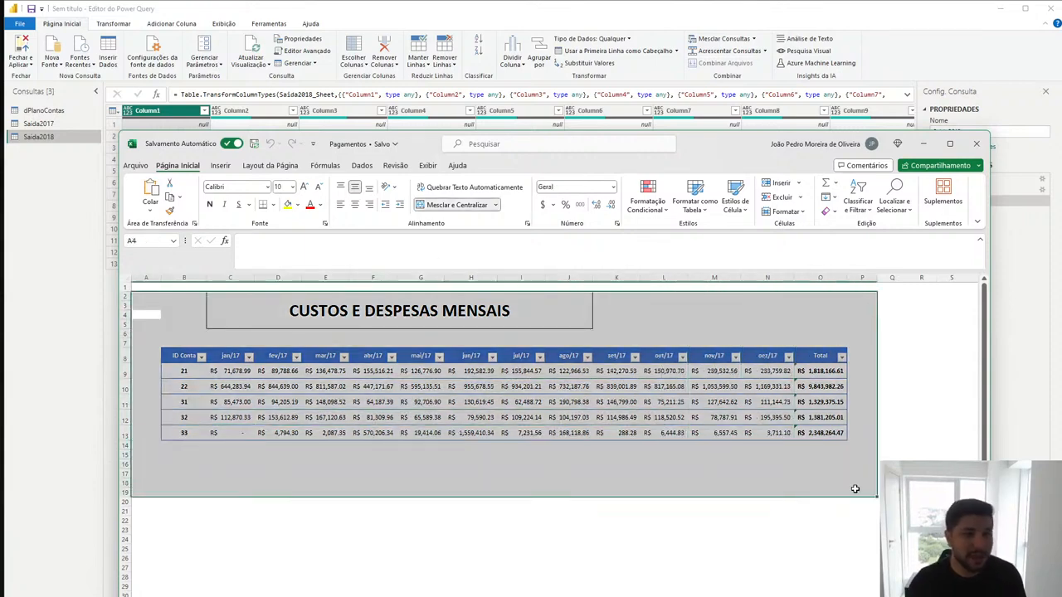
pyautogui.click(859, 492)
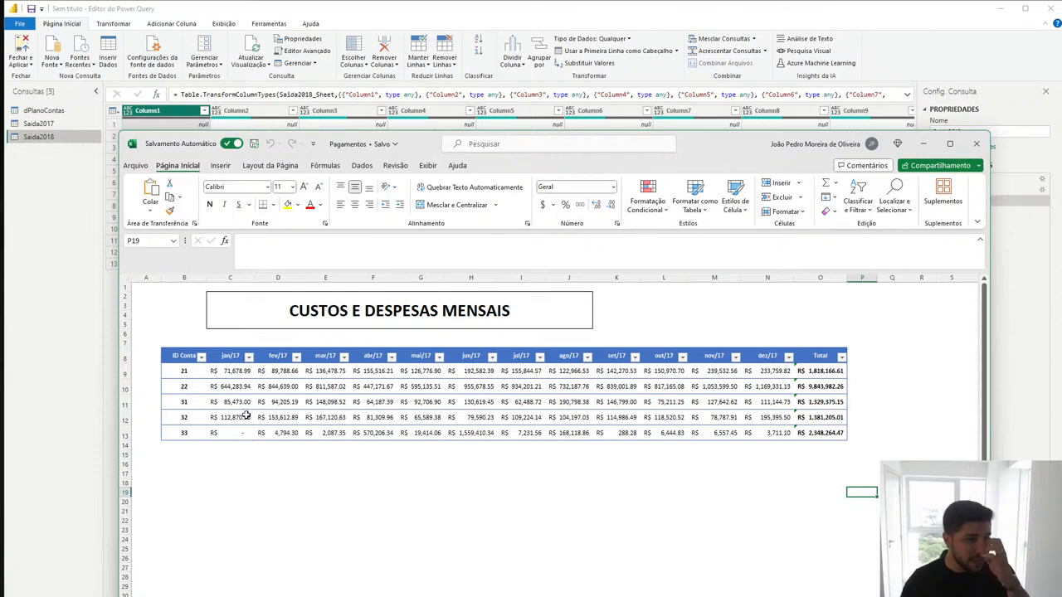
pyautogui.moveTo(184, 370); pyautogui.dragTo(187, 432)
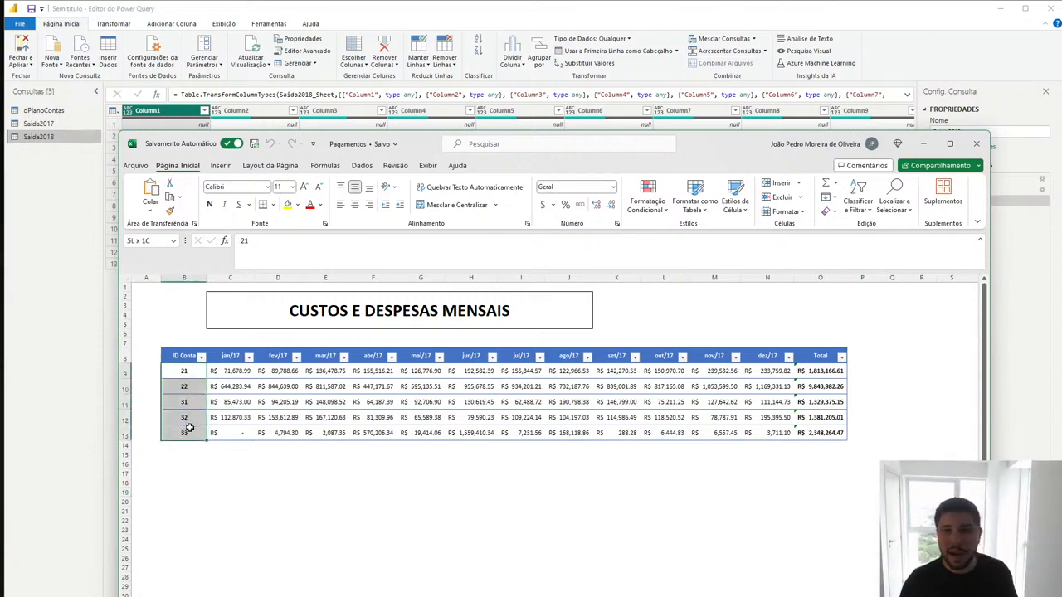
pyautogui.moveTo(224, 355); pyautogui.dragTo(830, 357)
pyautogui.click(454, 315)
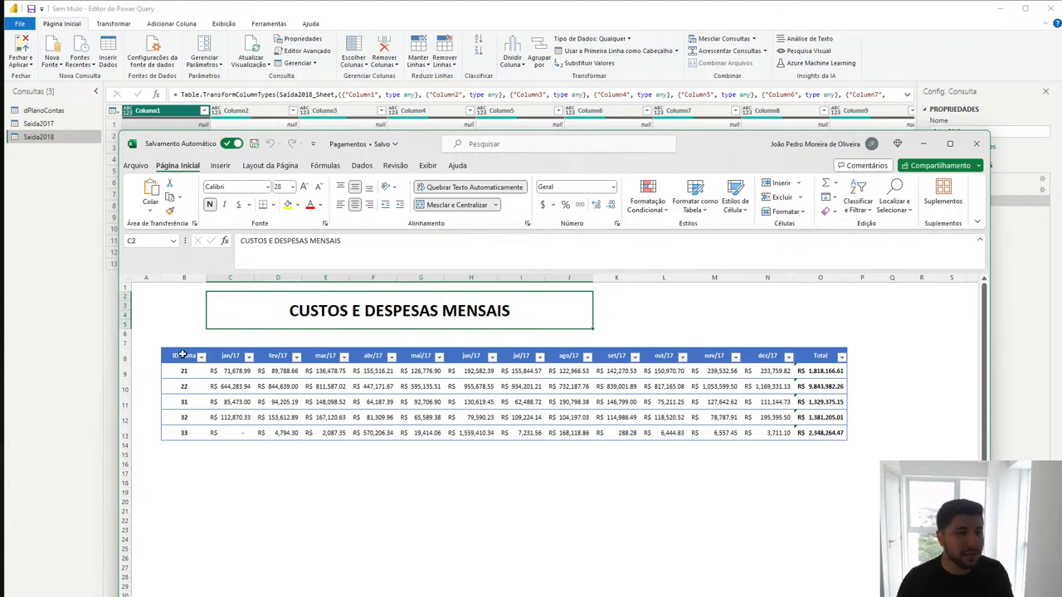
pyautogui.moveTo(183, 355); pyautogui.dragTo(834, 432)
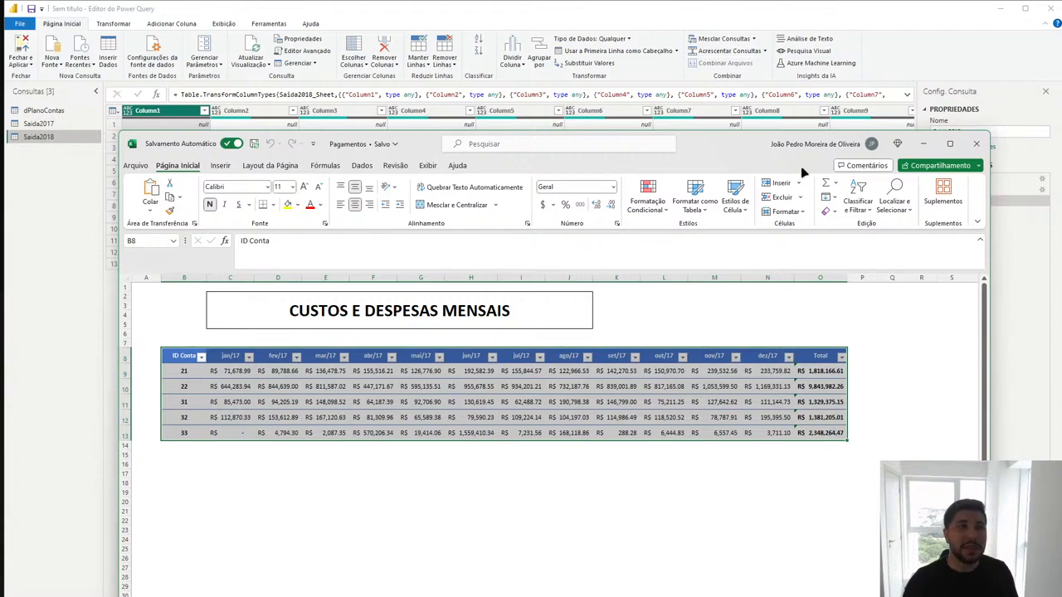
# Step: Return to the Power Query Editor and delete the Saida2018 query
pyautogui.click(898, 95)
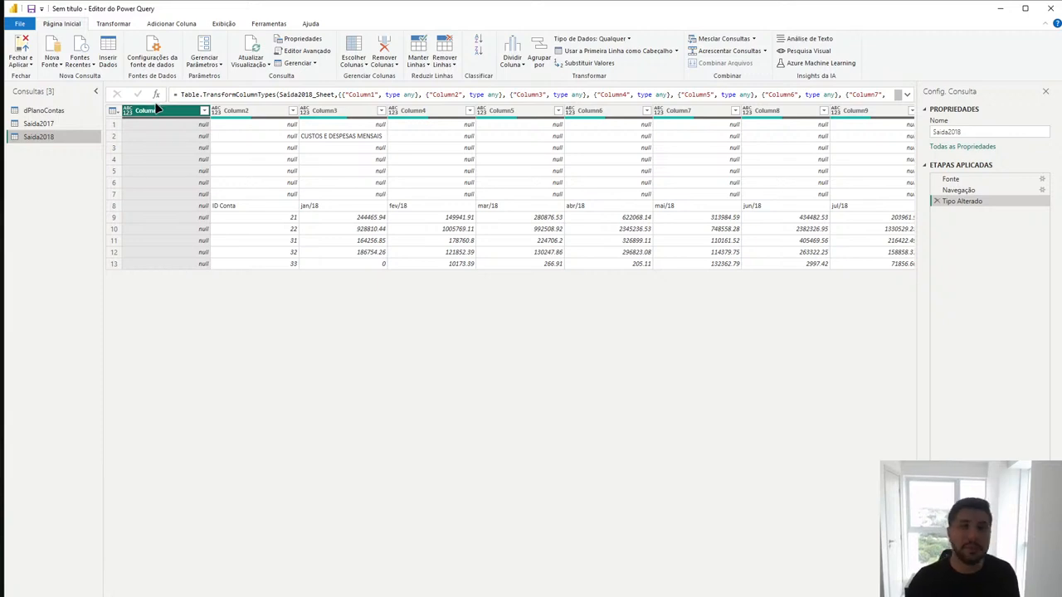
pyautogui.press('Delete')
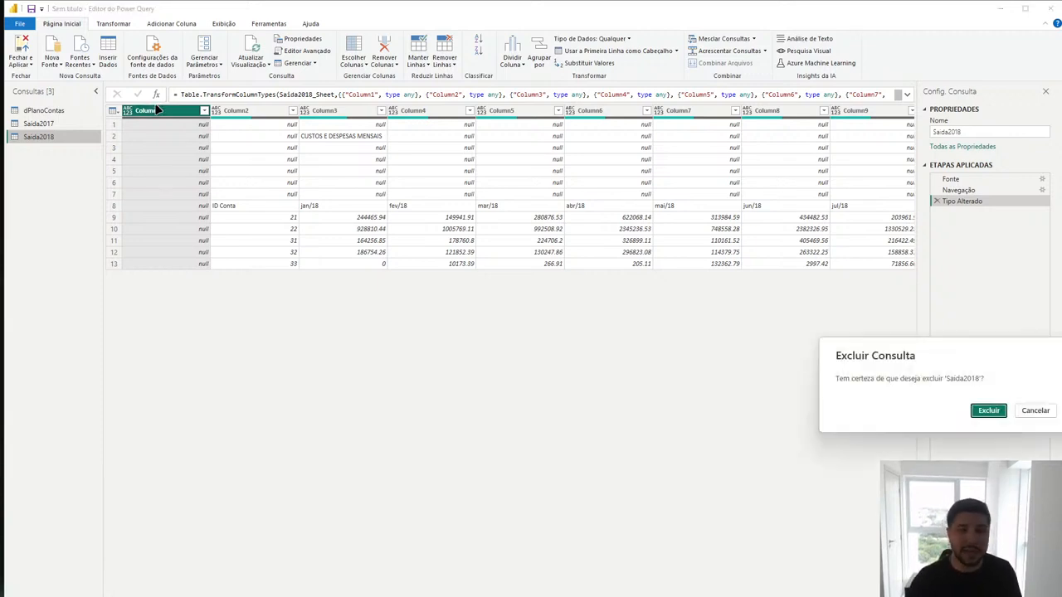
pyautogui.moveTo(726, 355); pyautogui.dragTo(642, 342)
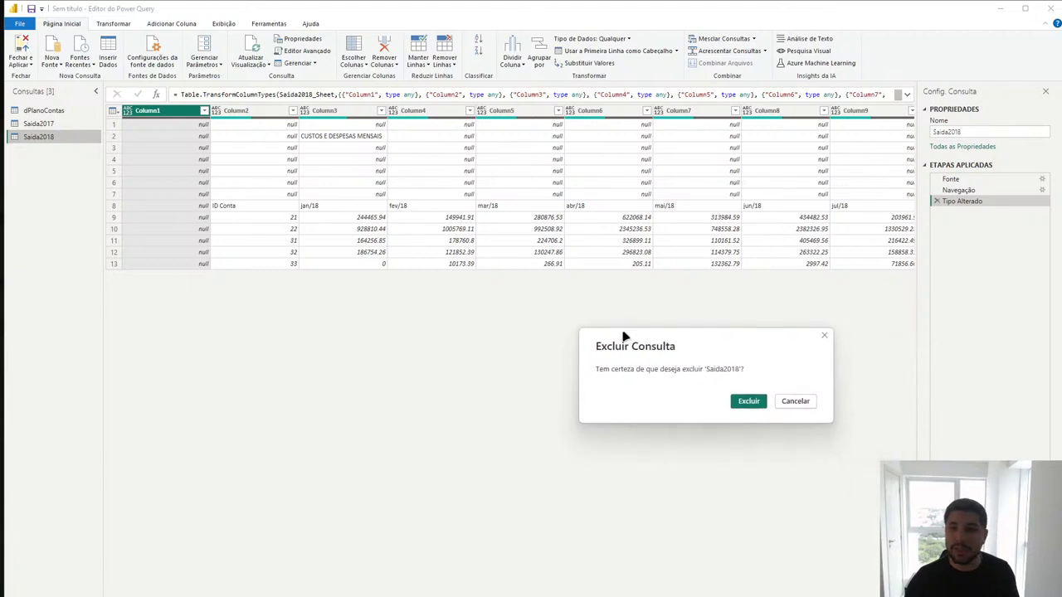
pyautogui.click(748, 402)
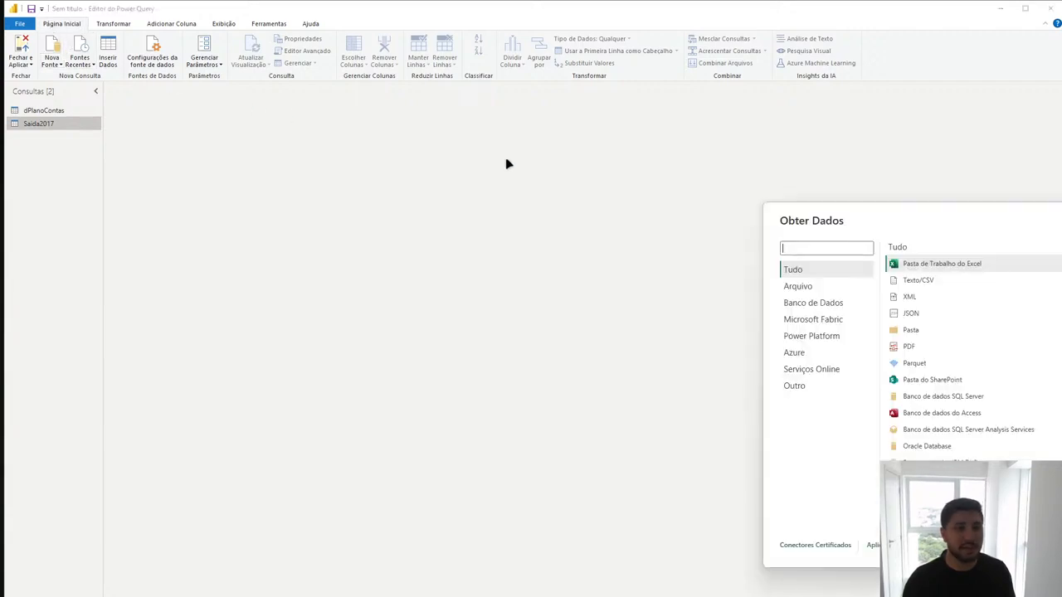
# Step: Close the Pagamentos workbook in Excel and import its Saida2018 sheet again as an Excel source
pyautogui.doubleClick(921, 262)
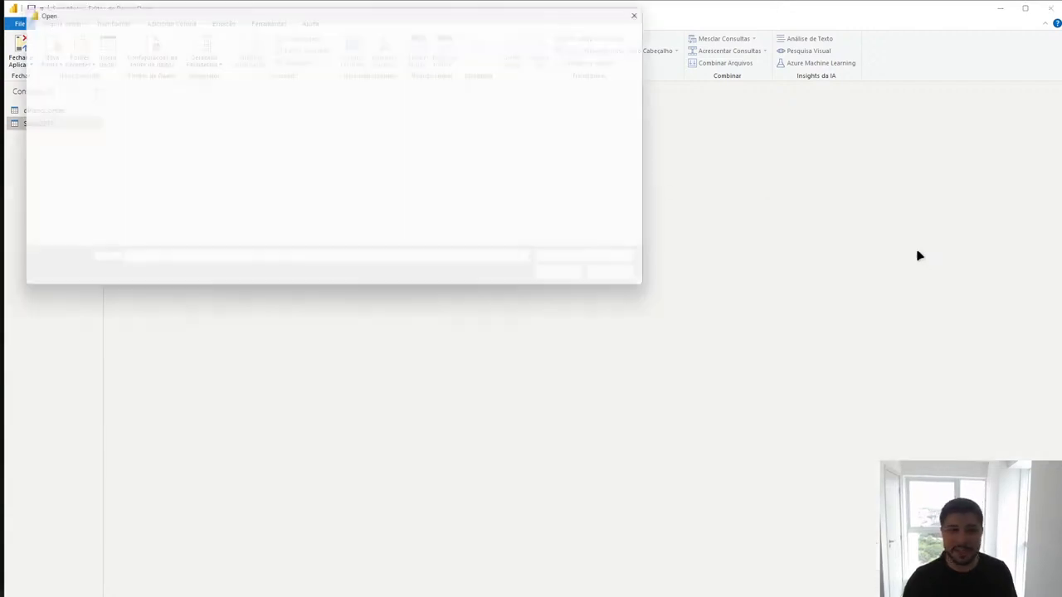
pyautogui.doubleClick(263, 105)
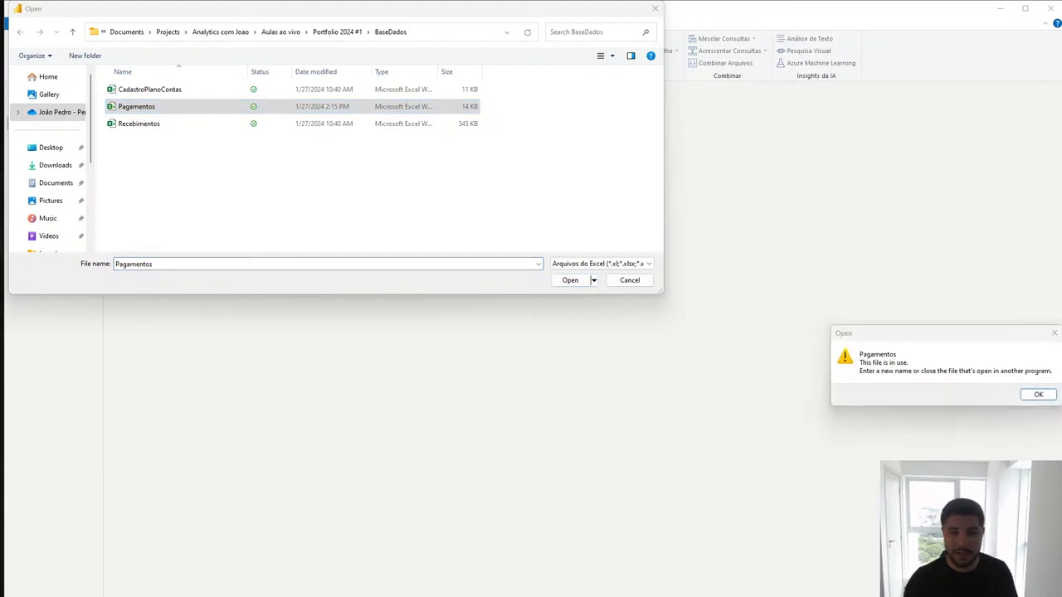
pyautogui.hotkey('alt', 'Tab')
pyautogui.hotkey('alt', 'F4')
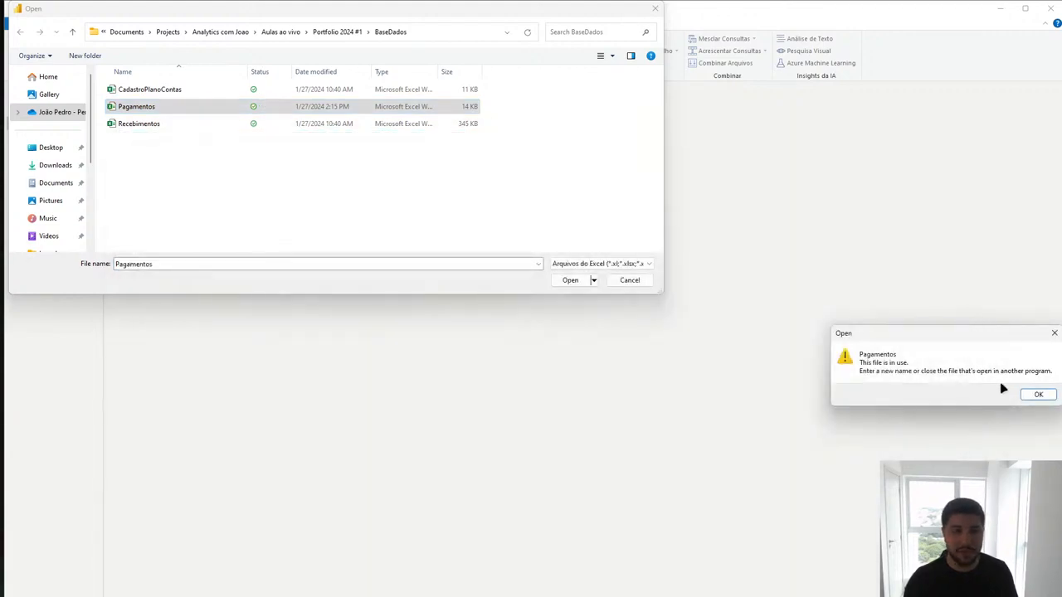
pyautogui.click(1032, 395)
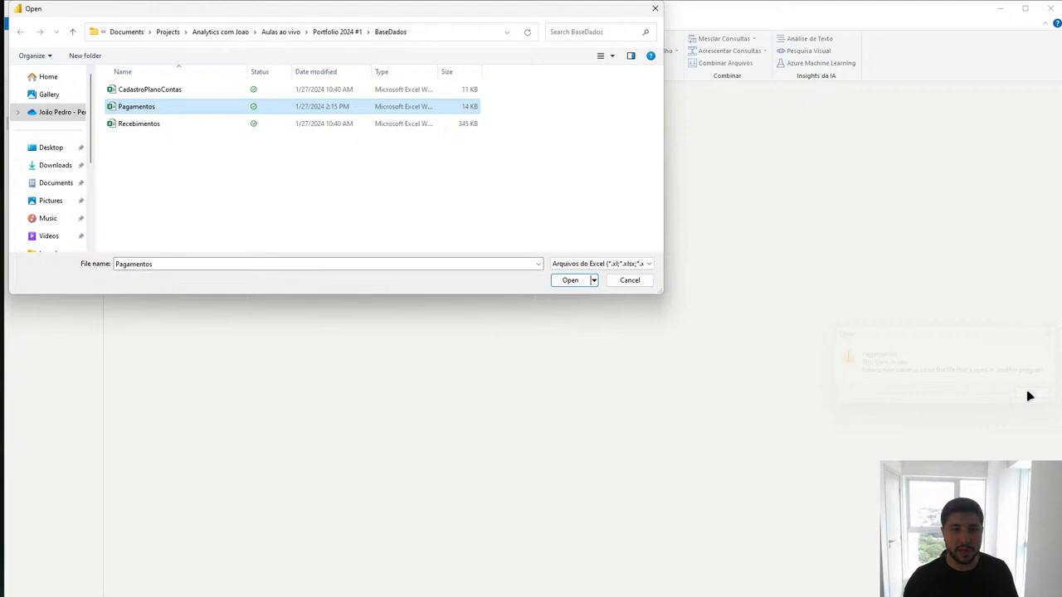
pyautogui.doubleClick(257, 106)
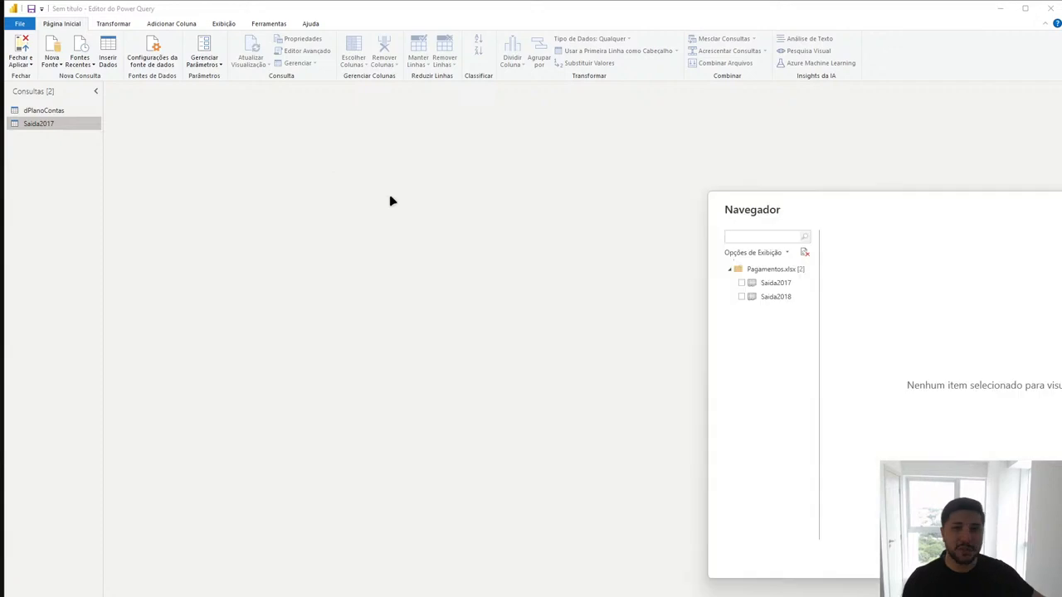
pyautogui.moveTo(911, 204); pyautogui.dragTo(693, 213)
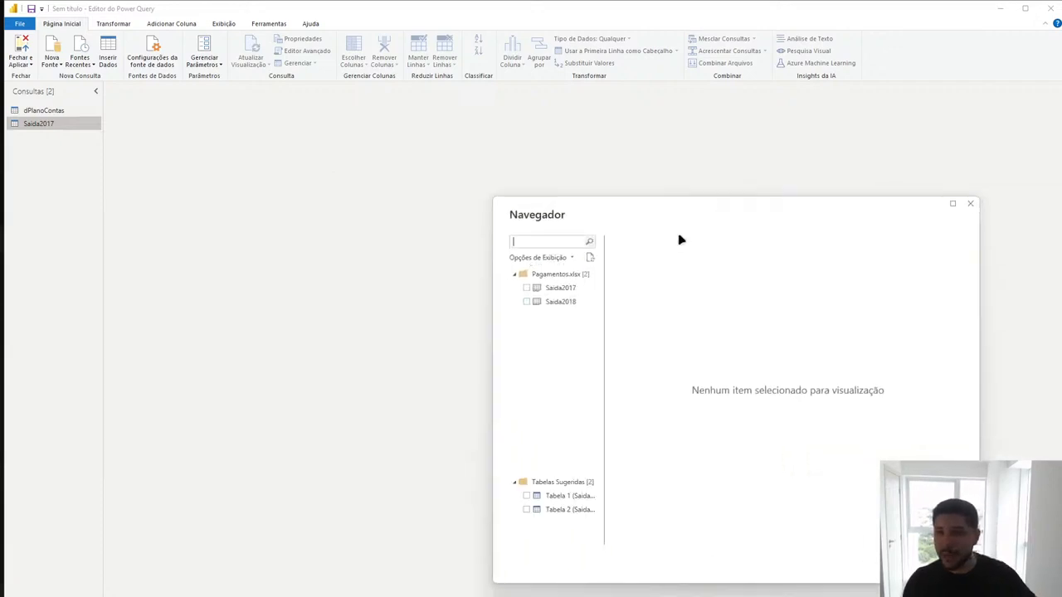
pyautogui.click(527, 301)
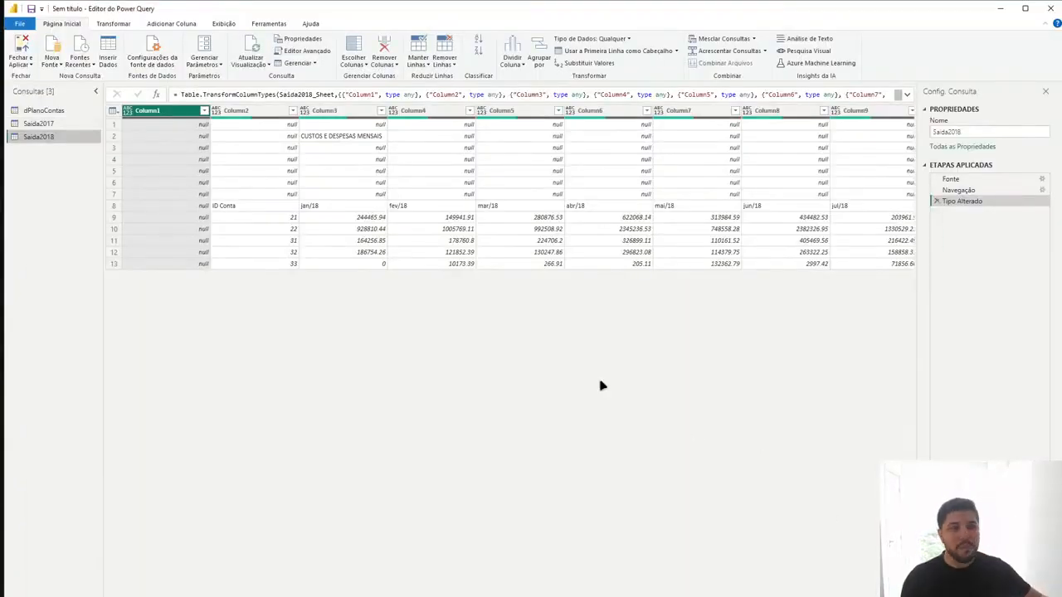
# Step: Remove Column1 and the top 7 rows from the Saida2018 query
pyautogui.rightClick(166, 115)
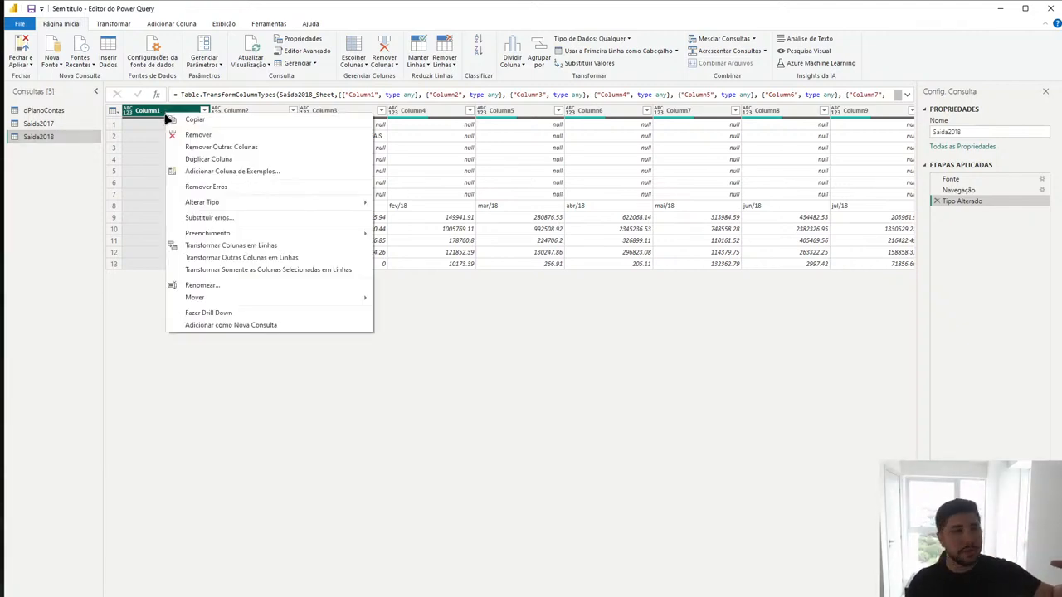
pyautogui.click(177, 134)
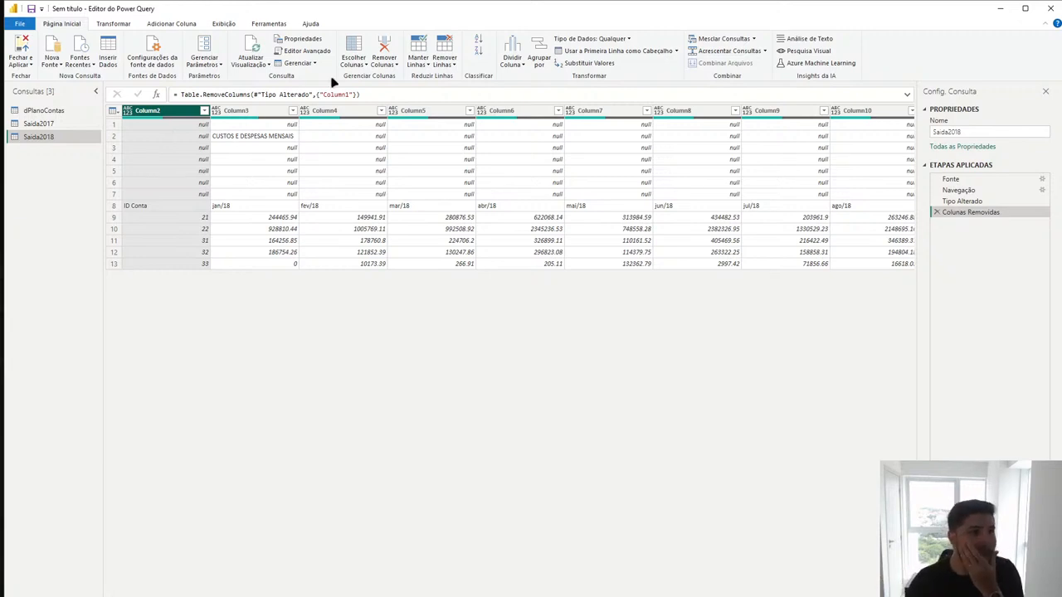
pyautogui.click(437, 66)
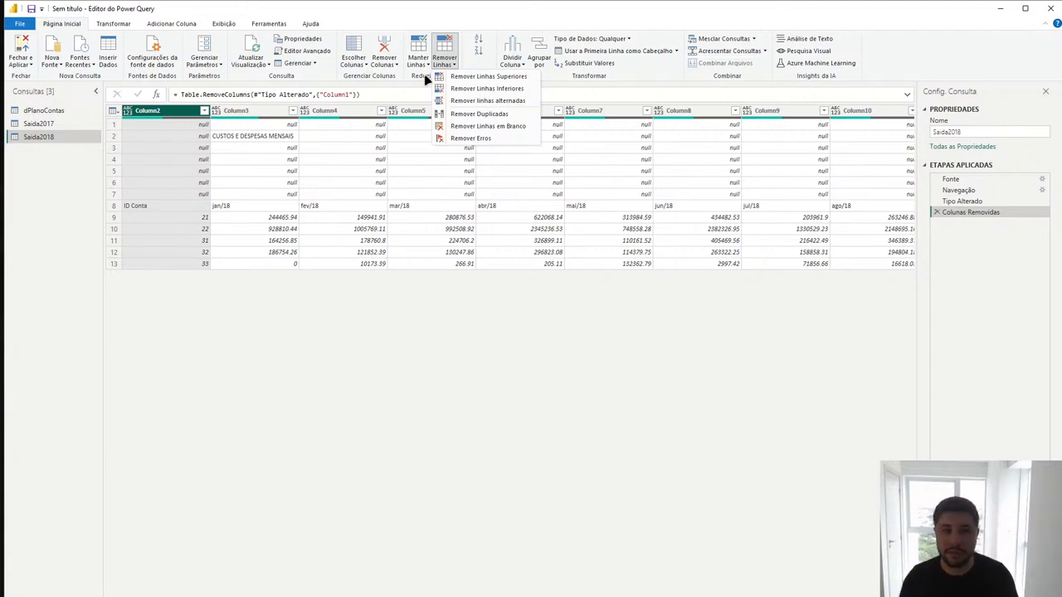
pyautogui.click(111, 217)
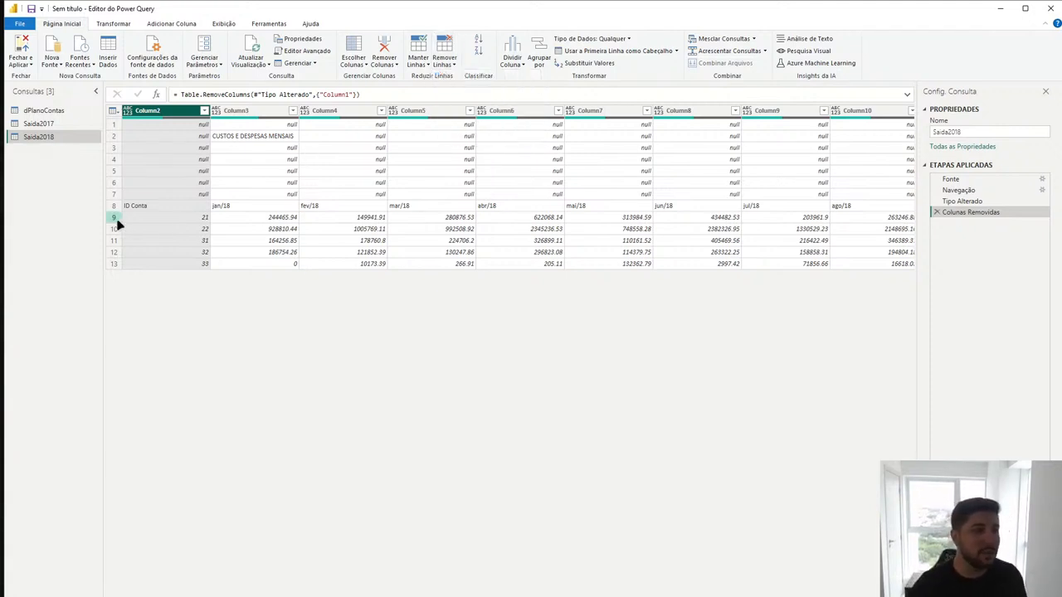
pyautogui.click(112, 207)
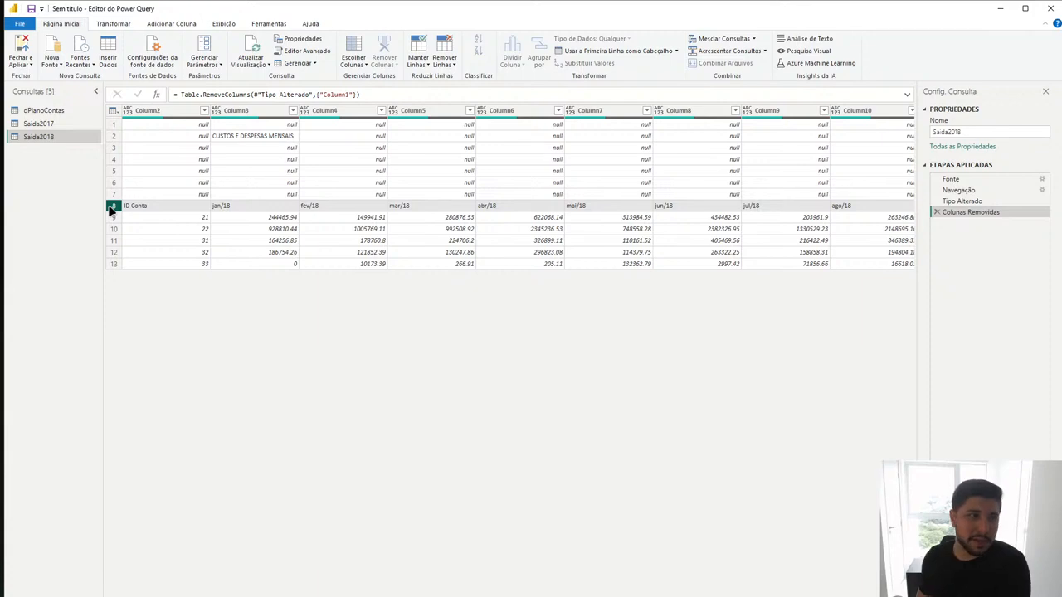
pyautogui.click(439, 63)
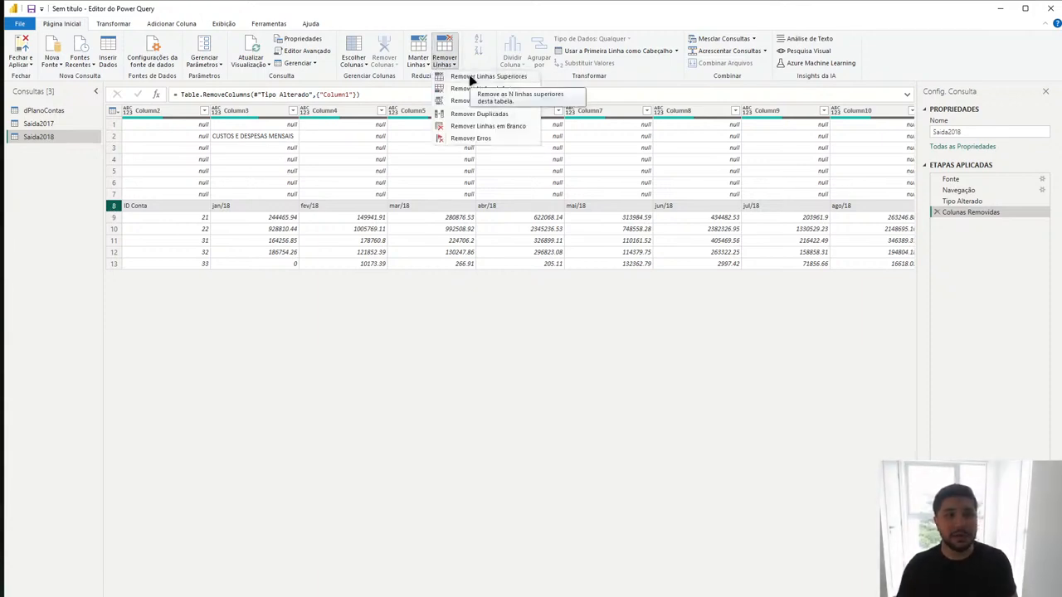
pyautogui.click(471, 76)
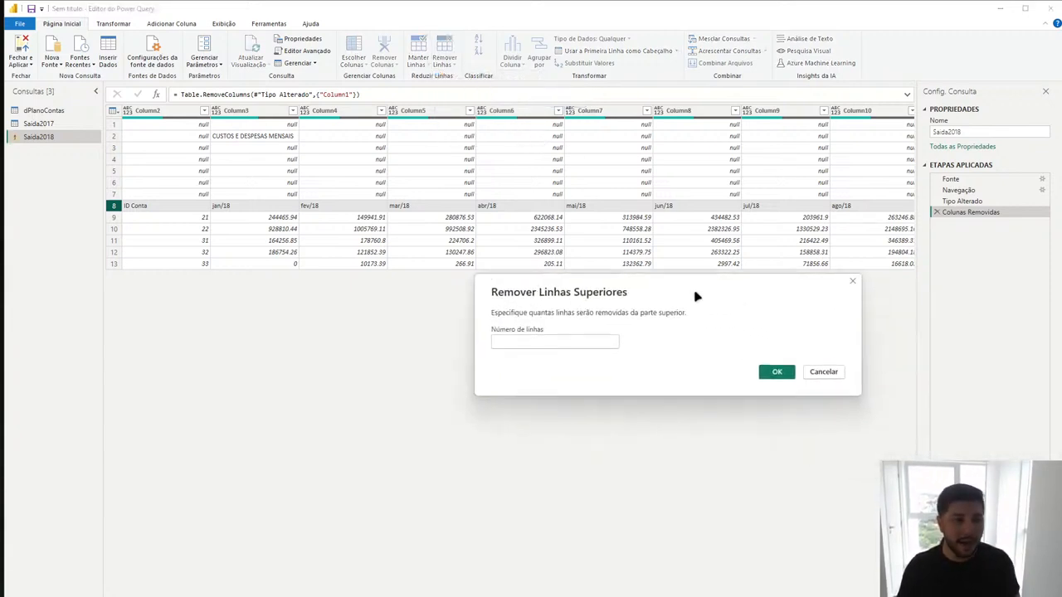
pyautogui.click(593, 340)
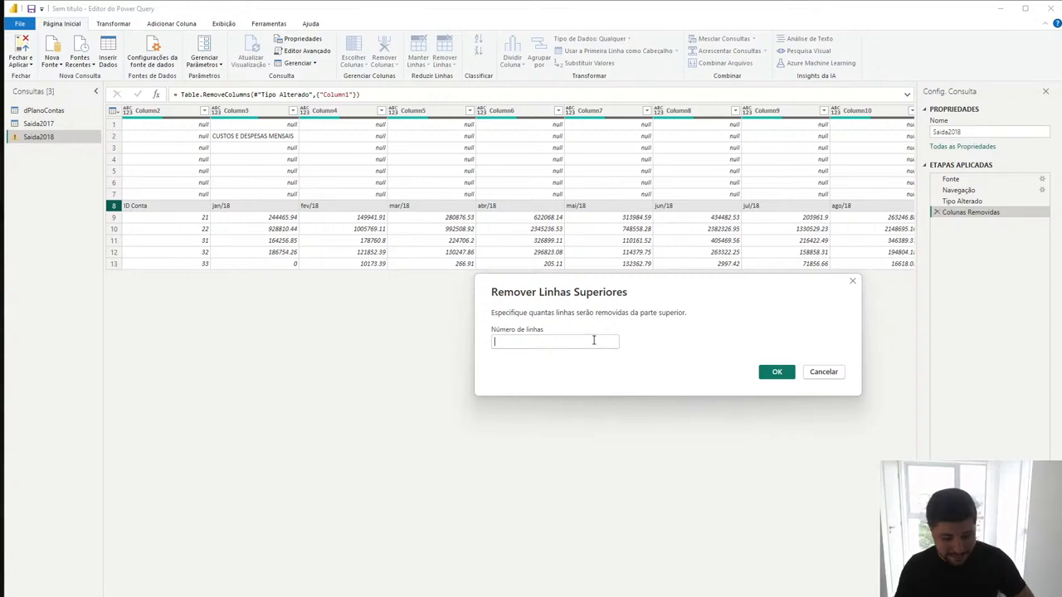
pyautogui.write('7')
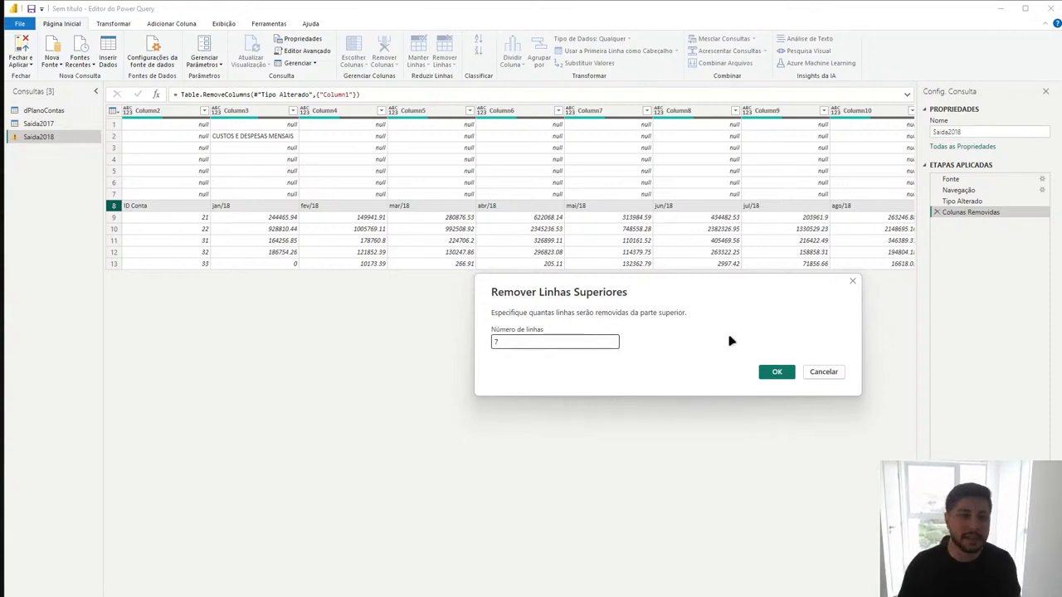
pyautogui.click(774, 372)
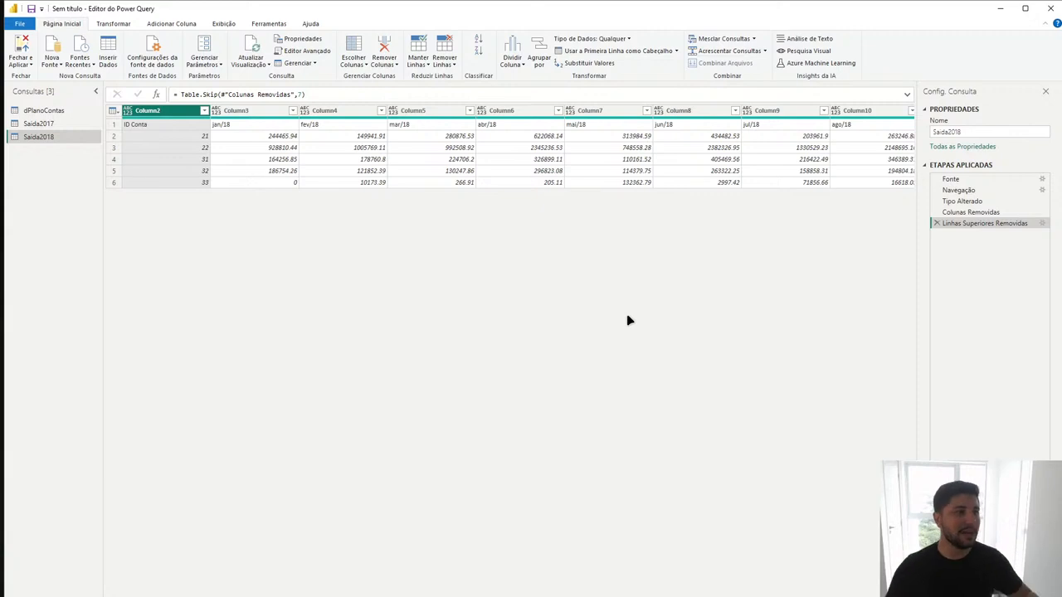
# Step: Examine the month header row in Saida2018, comparing it with the table headers of the Pagamentos workbook in Excel
pyautogui.click(222, 133)
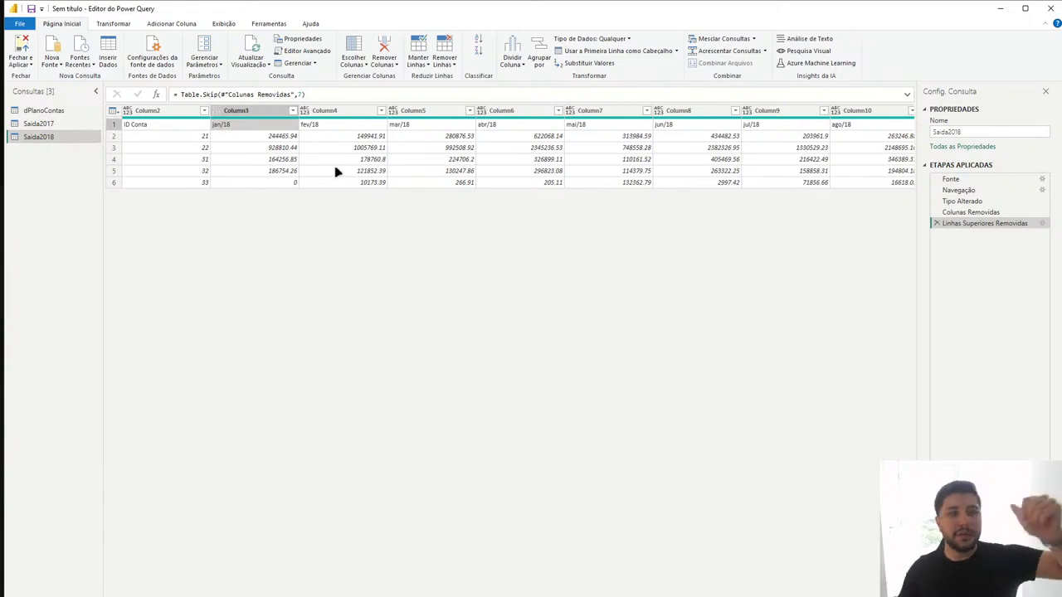
pyautogui.hscroll(5, 425, 189)
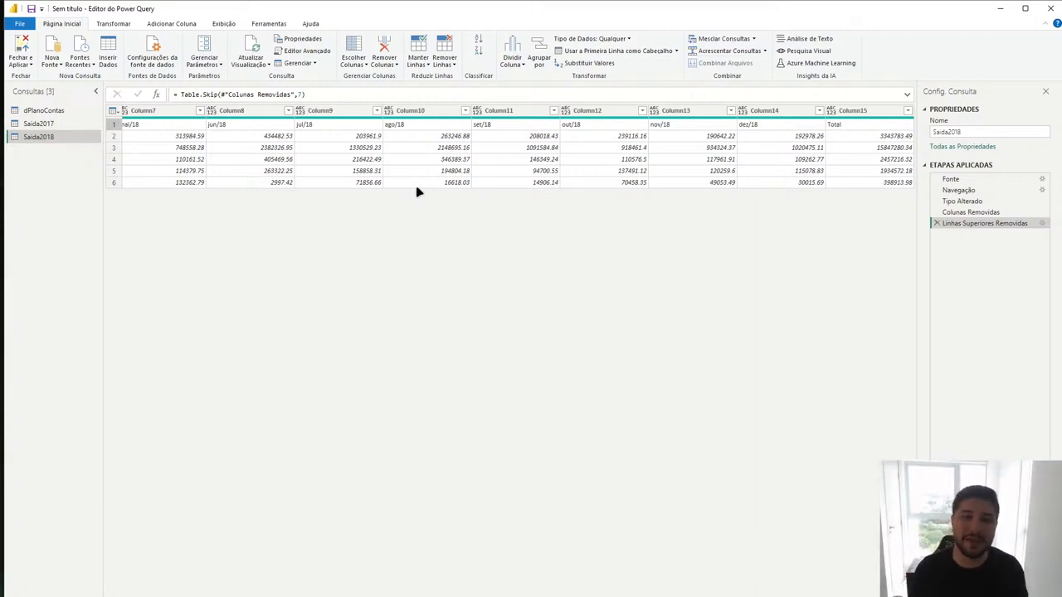
pyautogui.hscroll(-5, 418, 191)
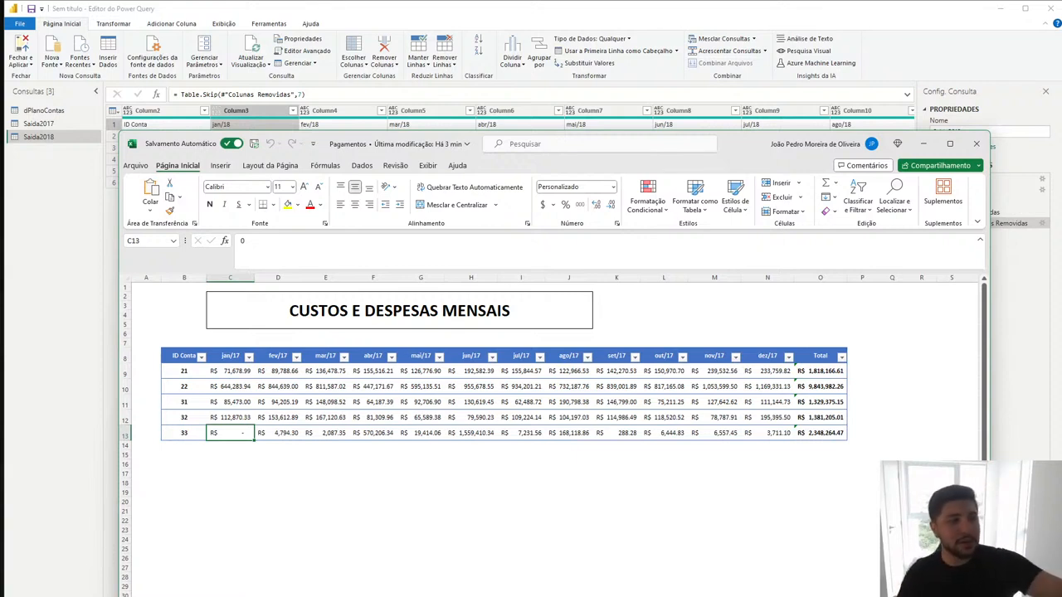
pyautogui.click(174, 355)
pyautogui.click(225, 354)
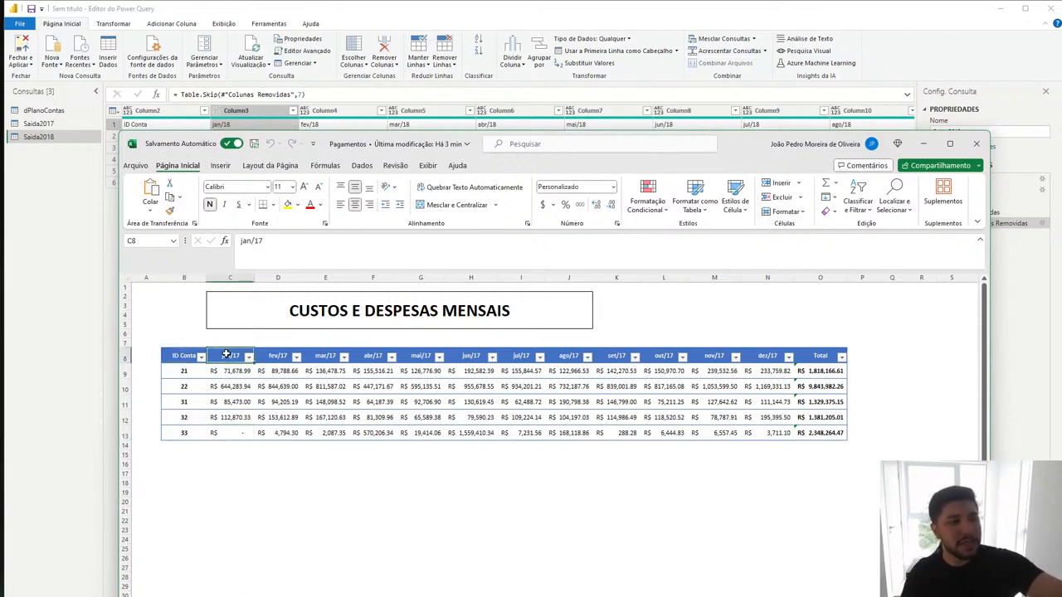
pyautogui.click(273, 355)
pyautogui.click(335, 356)
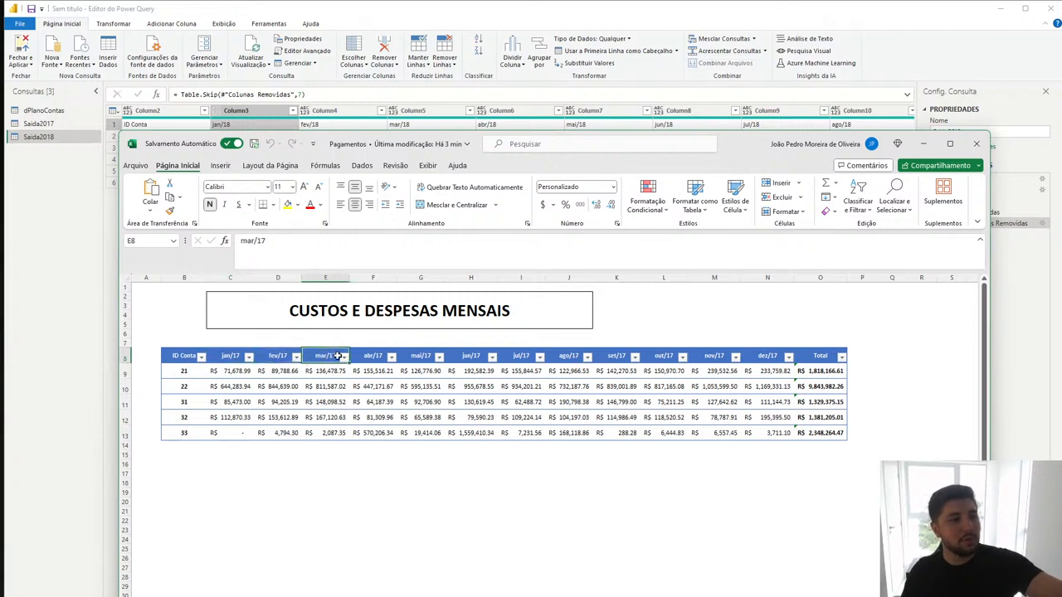
pyautogui.click(369, 355)
pyautogui.click(408, 355)
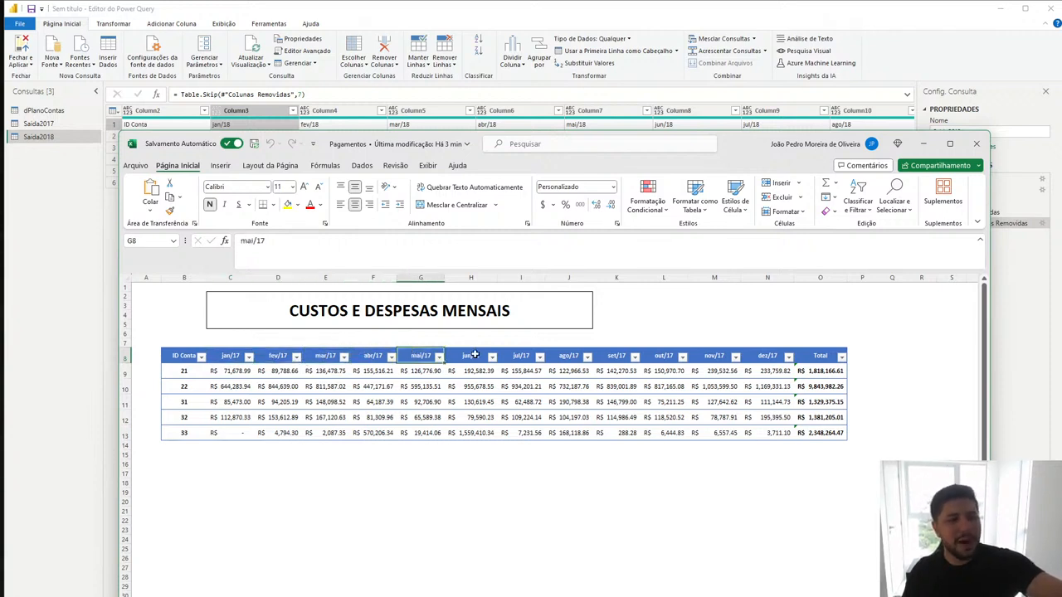
pyautogui.click(475, 355)
pyautogui.click(506, 354)
pyautogui.click(548, 356)
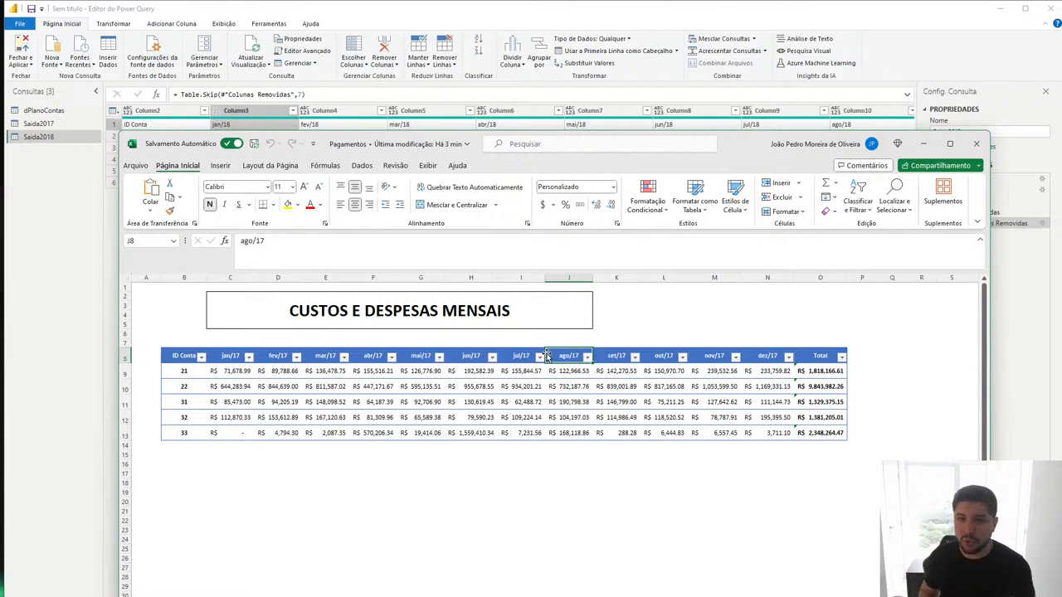
pyautogui.click(976, 144)
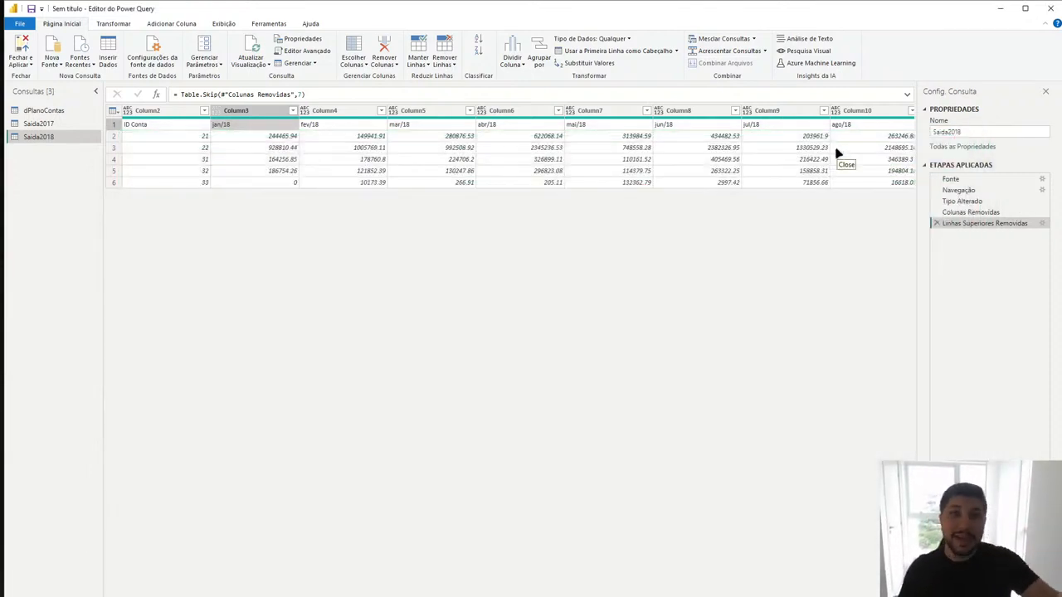
# Step: Promote the first row of Saida2018 to column headers and remove the Total column
pyautogui.click(594, 56)
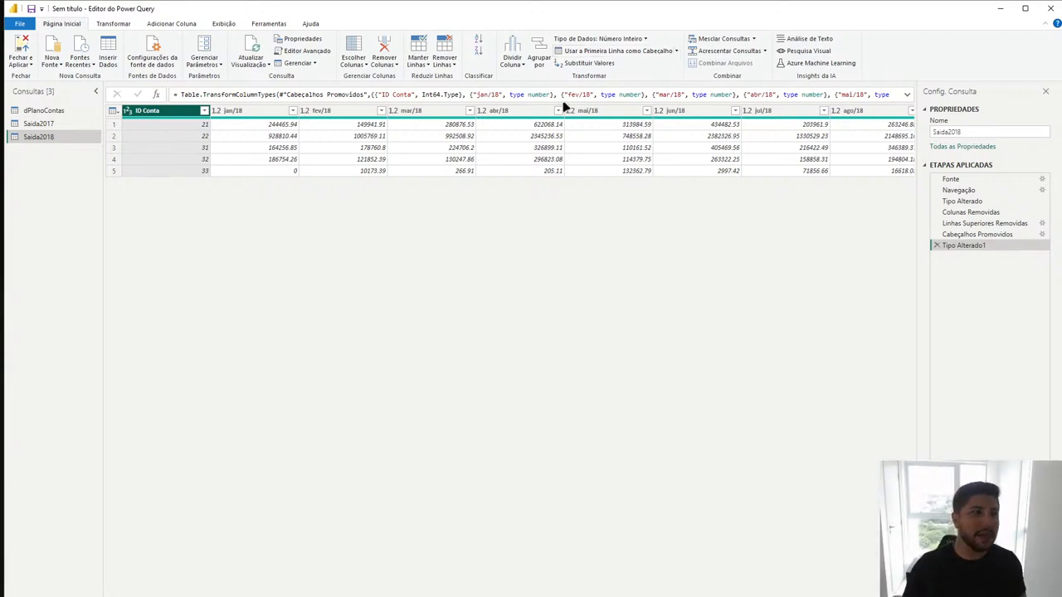
pyautogui.hscroll(5, 550, 147)
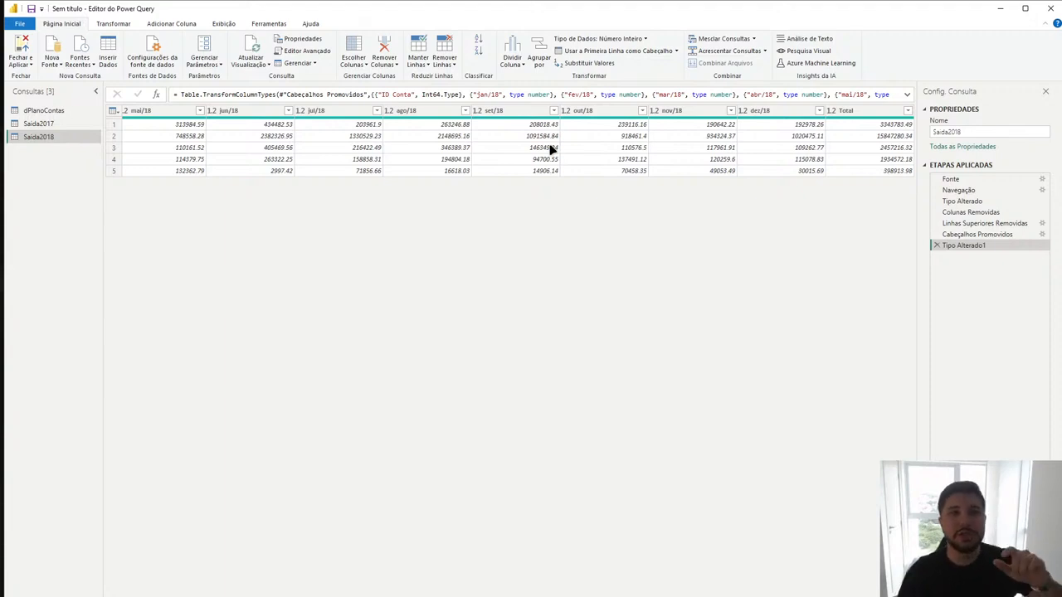
pyautogui.click(876, 112)
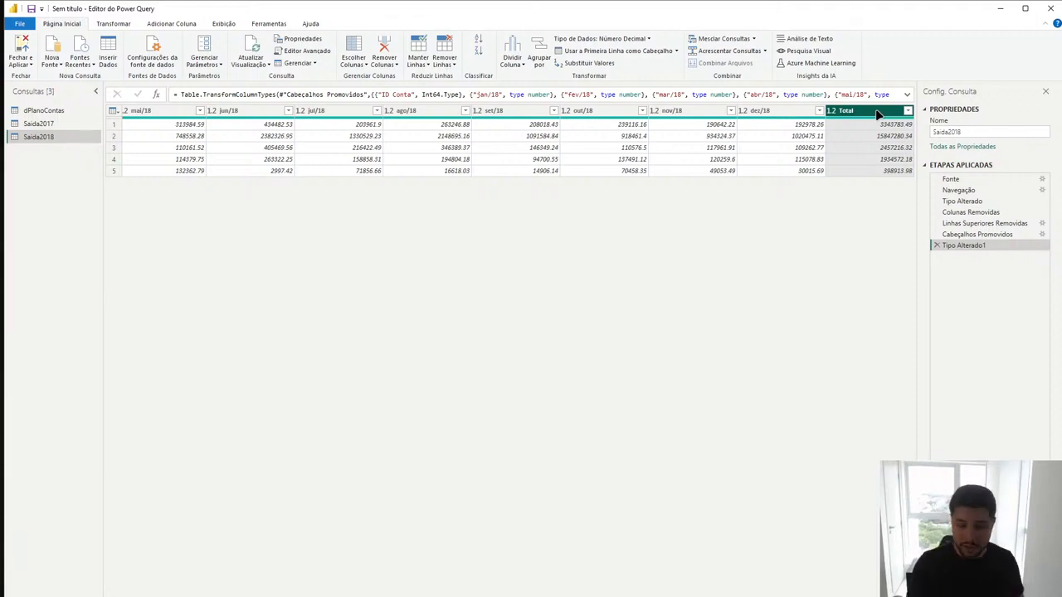
pyautogui.press('Delete')
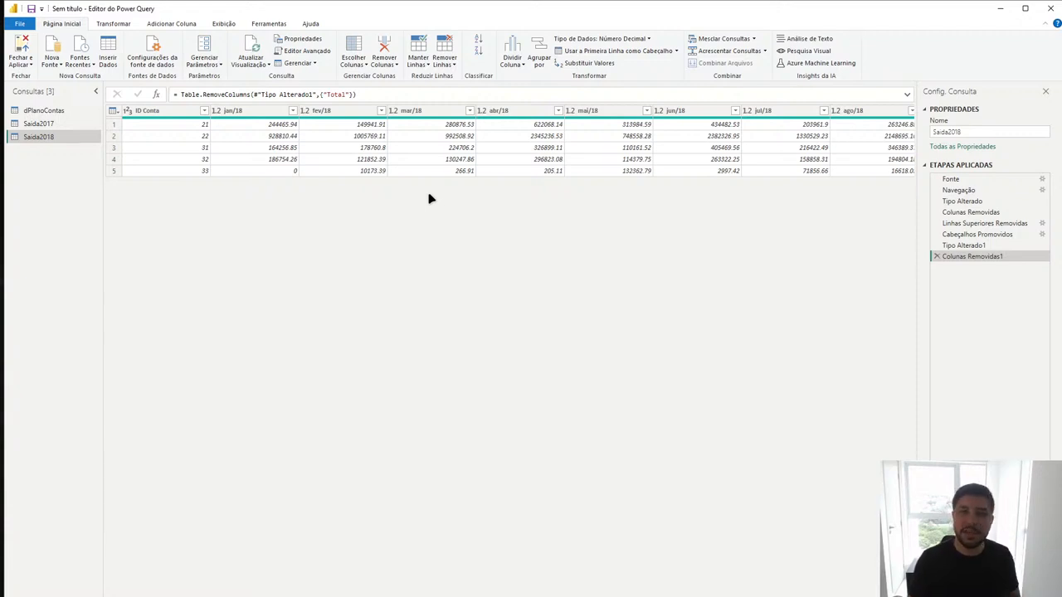
# Step: Unpivot all the month columns of Saida2018 into rows, keeping only ID Conta as a fixed column
pyautogui.click(243, 110)
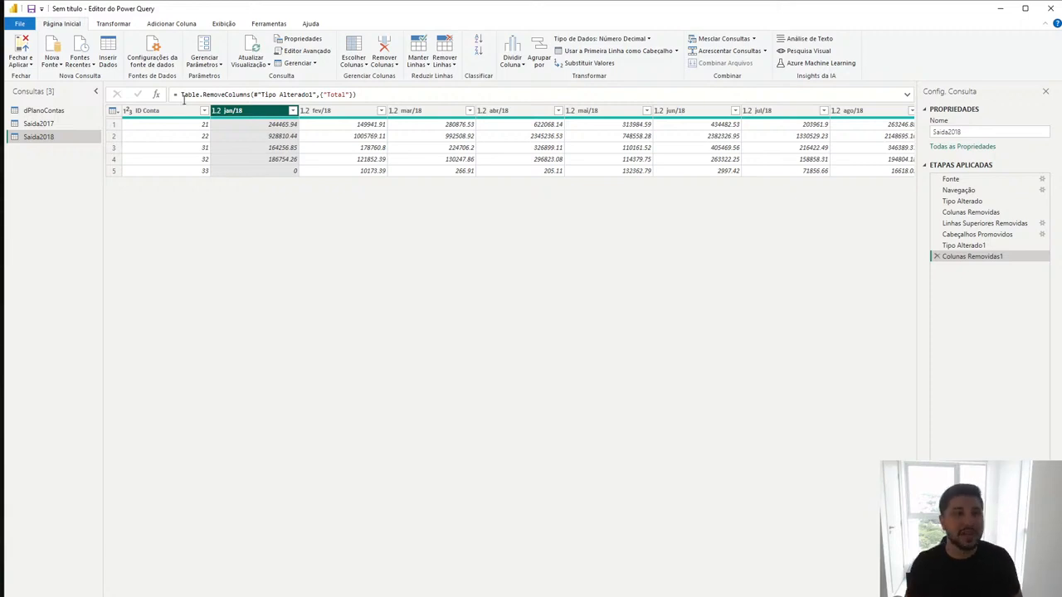
pyautogui.hscroll(3, 325, 175)
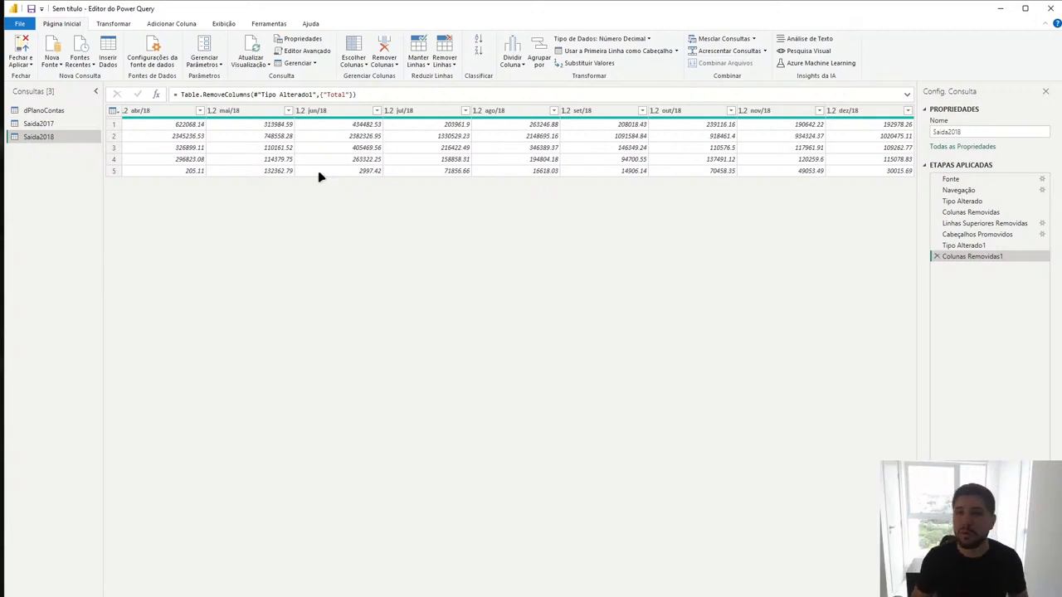
pyautogui.hscroll(-3, 320, 176)
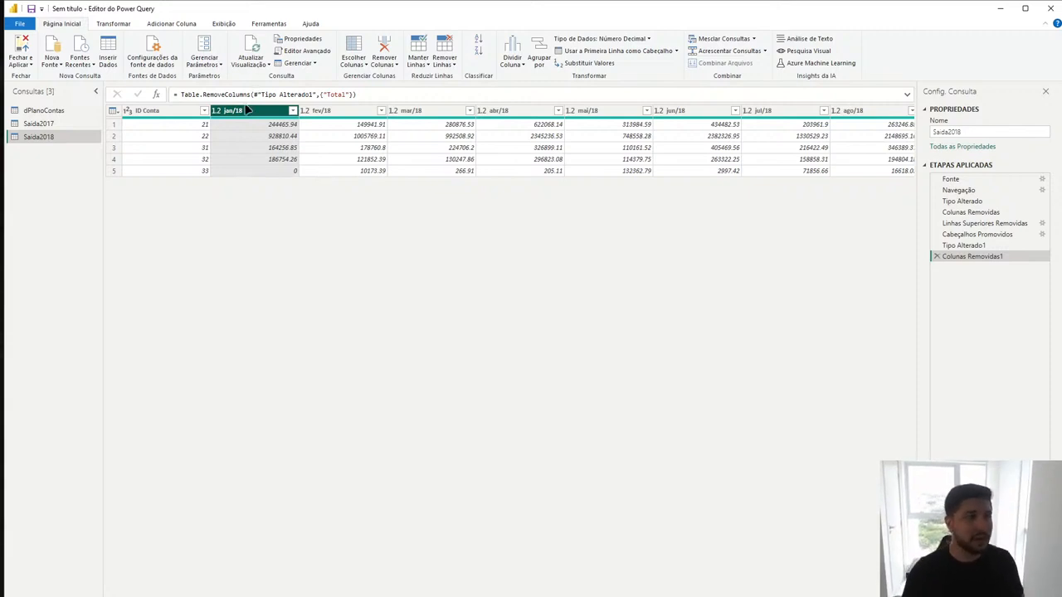
pyautogui.hotkey('ctrl', 'a')
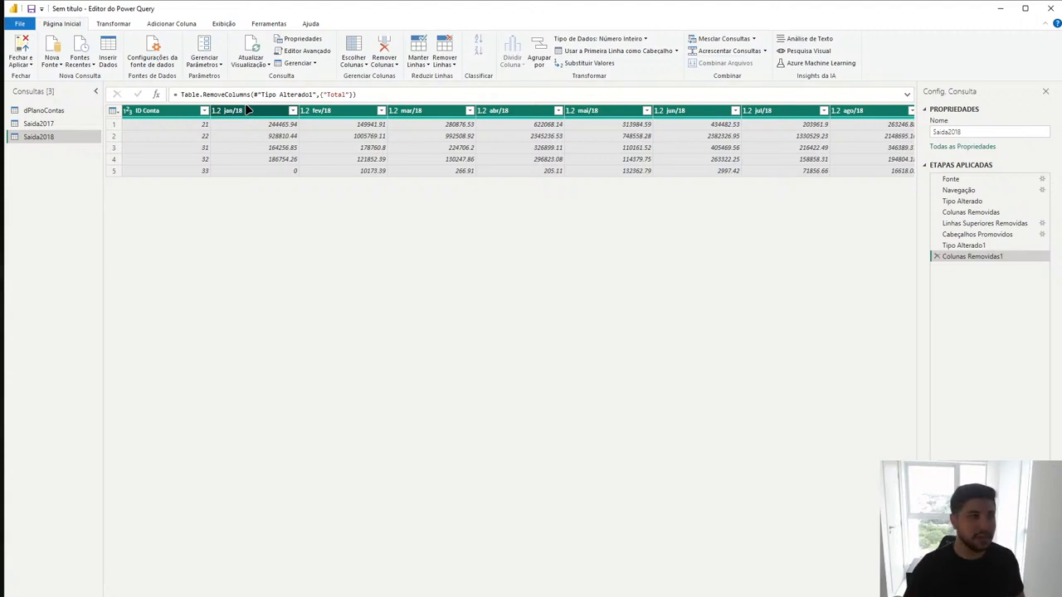
pyautogui.keyDown('ctrl'); pyautogui.click(184, 111); pyautogui.keyUp('ctrl')
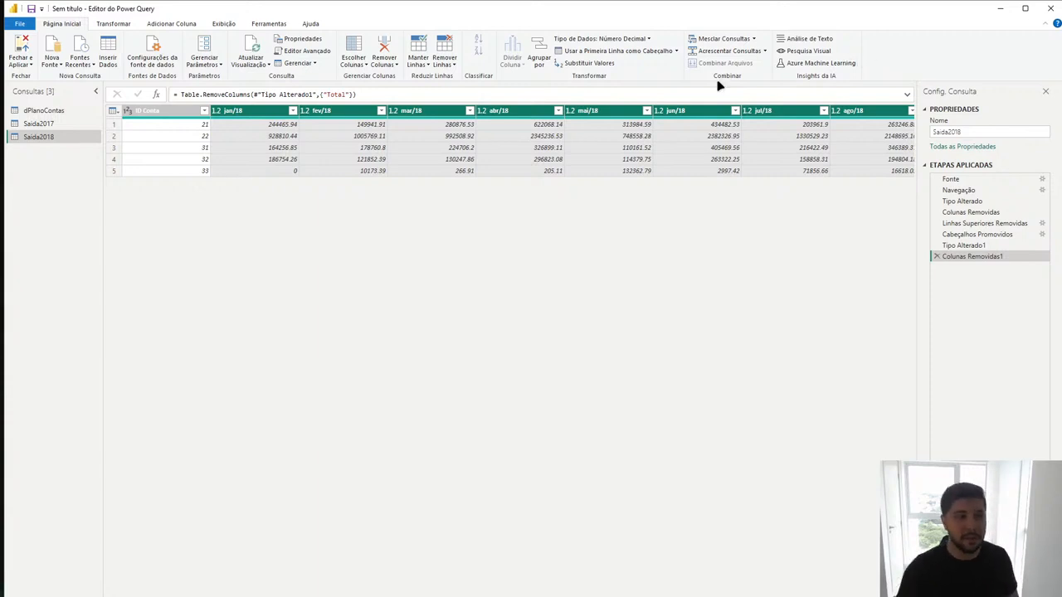
pyautogui.rightClick(613, 110)
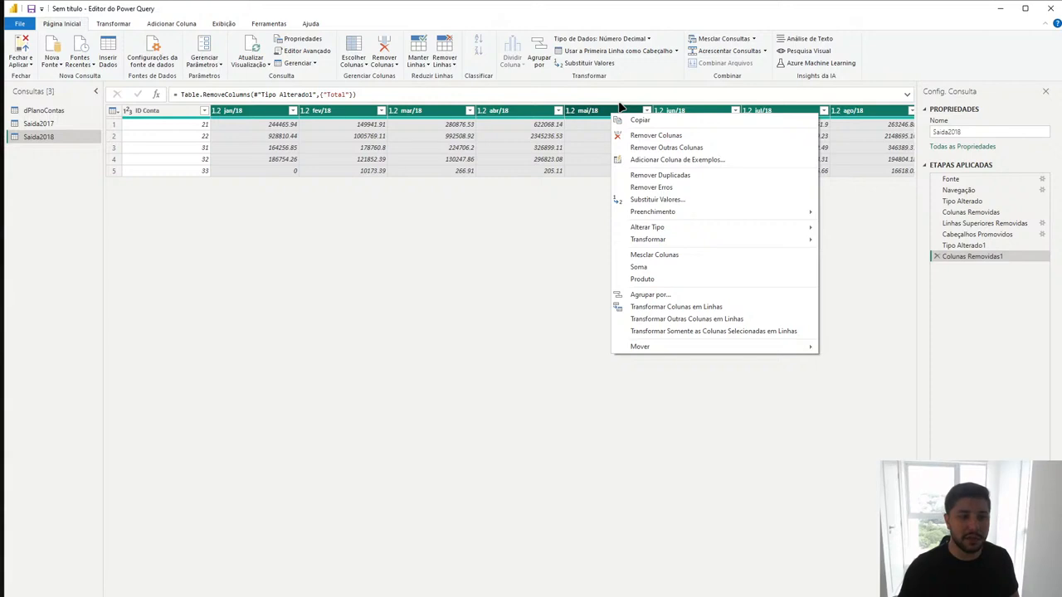
pyautogui.click(695, 308)
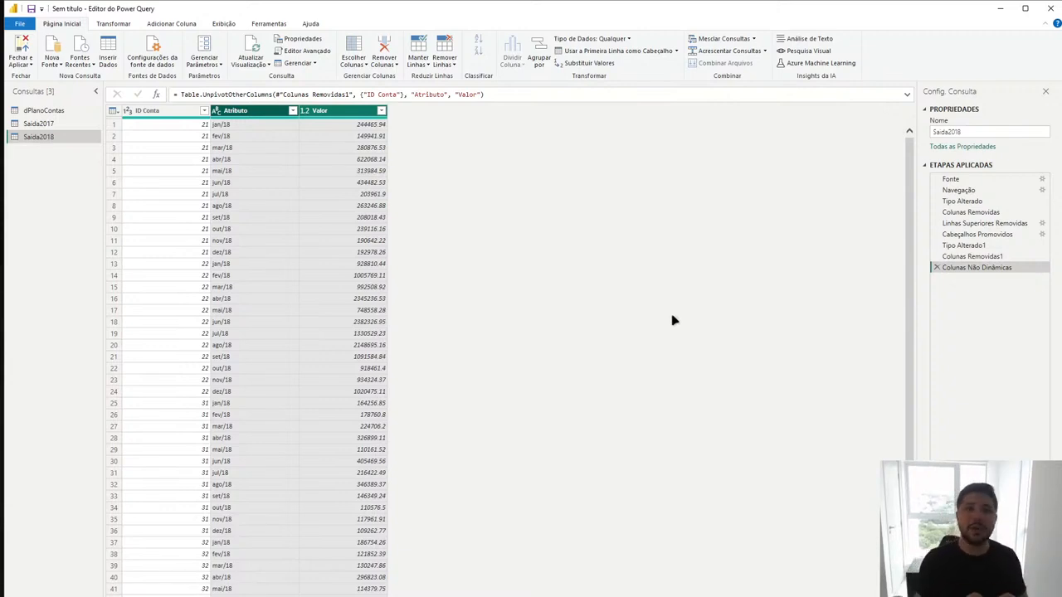
# Step: Rename the Atributo column of Saida2018 to Data
pyautogui.click(278, 131)
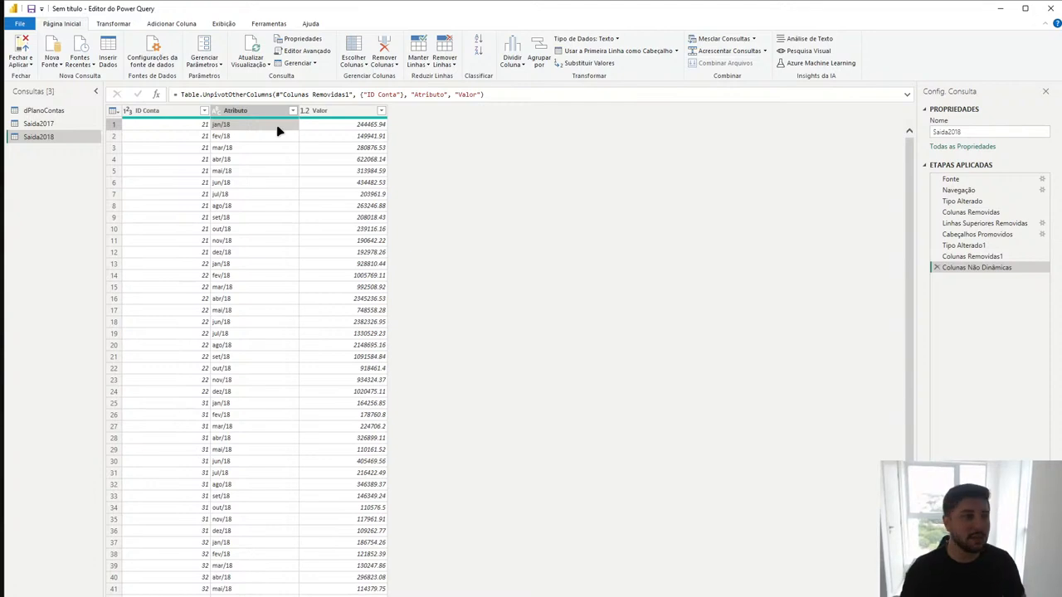
pyautogui.click(269, 116)
pyautogui.doubleClick(269, 116)
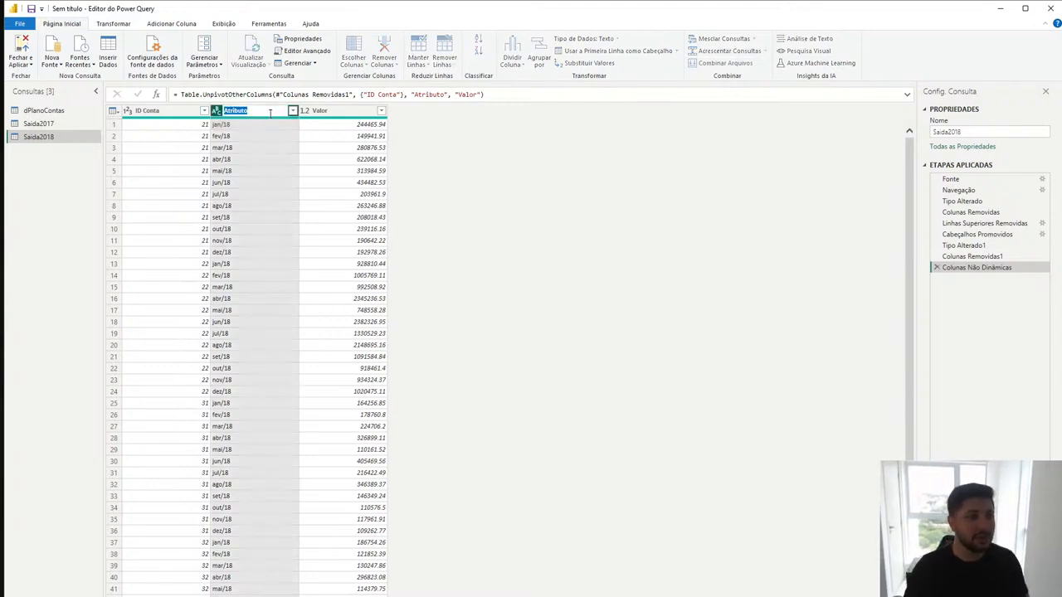
pyautogui.write('Dat')
pyautogui.press('Return')
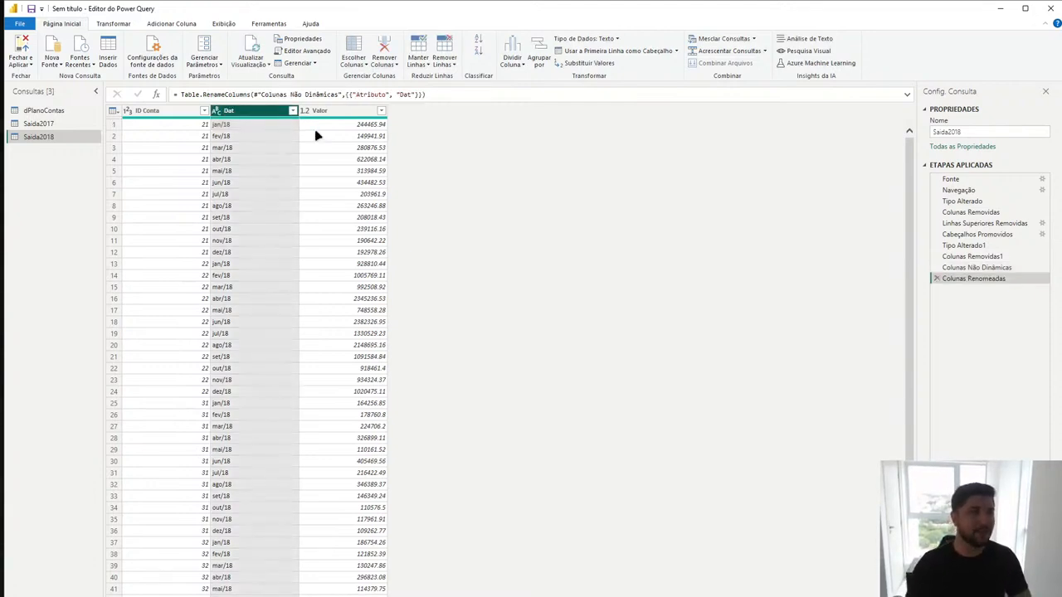
pyautogui.doubleClick(246, 109)
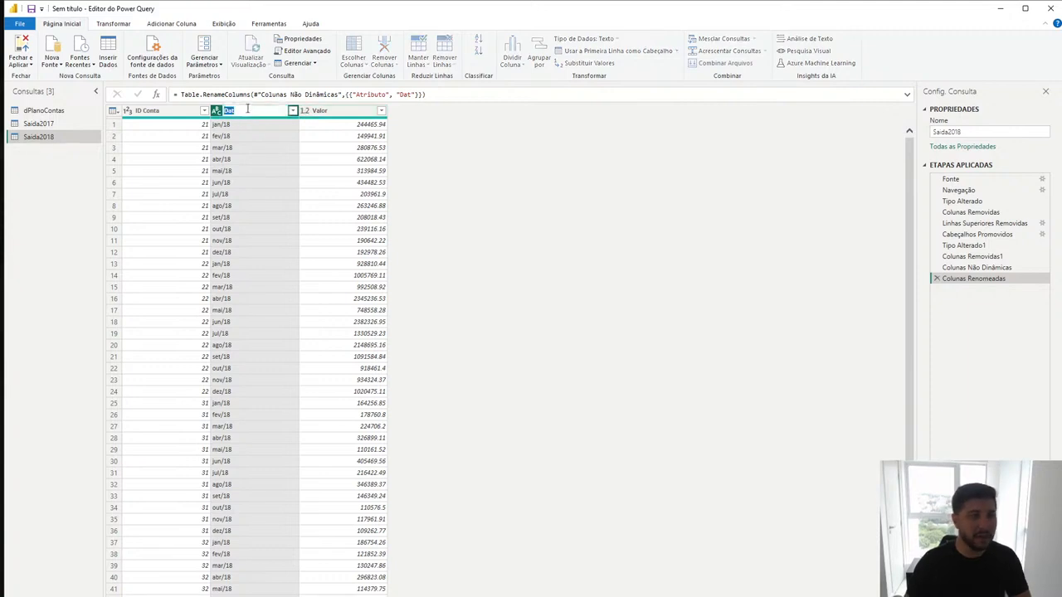
pyautogui.write('Data')
pyautogui.press('Return')
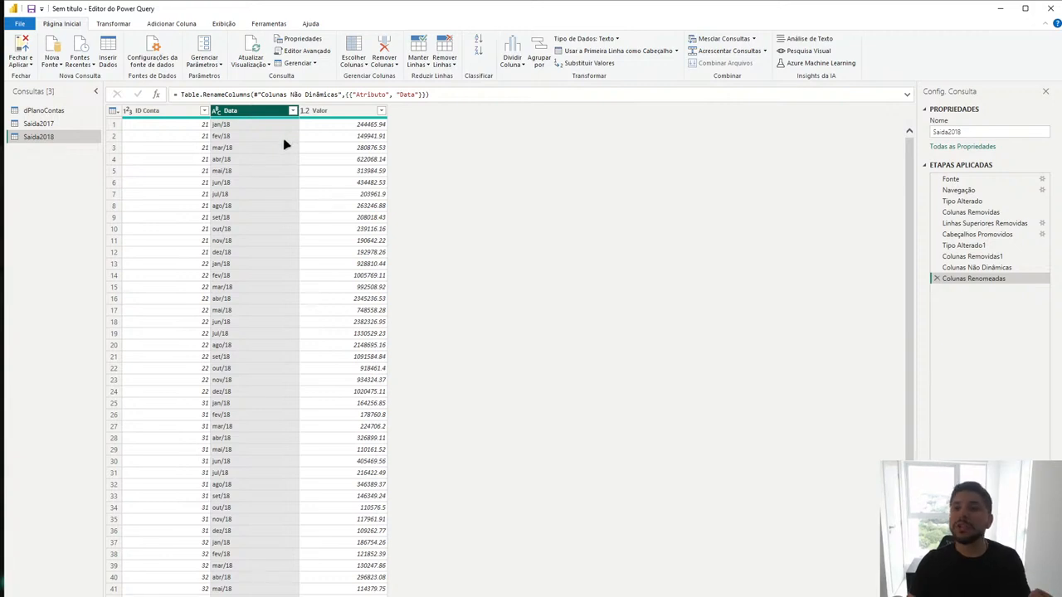
# Step: Change the Data column of Saida2018 to the date type and inspect the converted cells in several rows
pyautogui.click(215, 112)
pyautogui.click(239, 187)
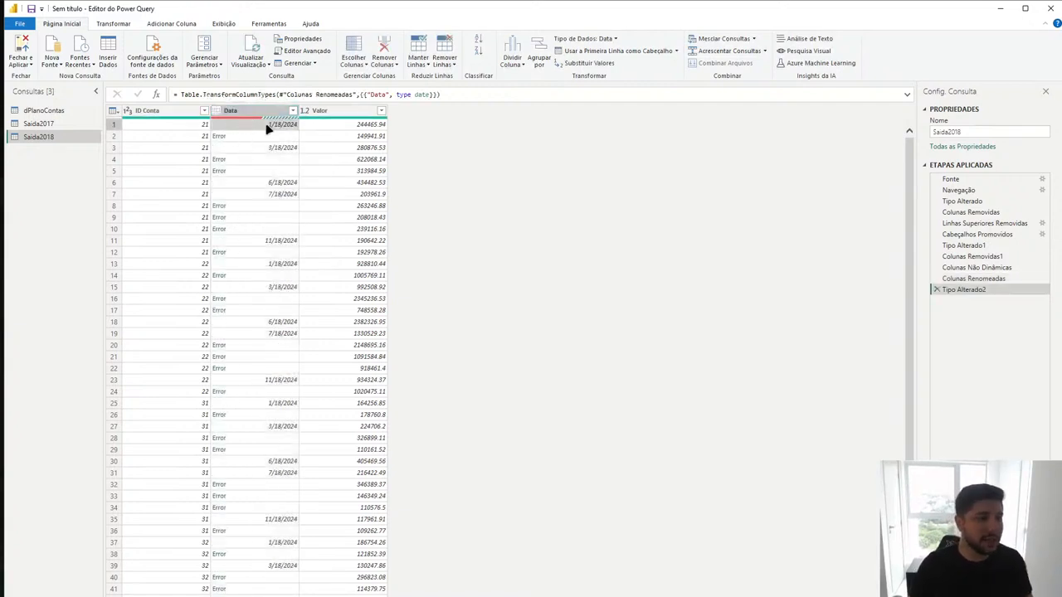
pyautogui.click(245, 171)
pyautogui.click(247, 275)
pyautogui.click(246, 253)
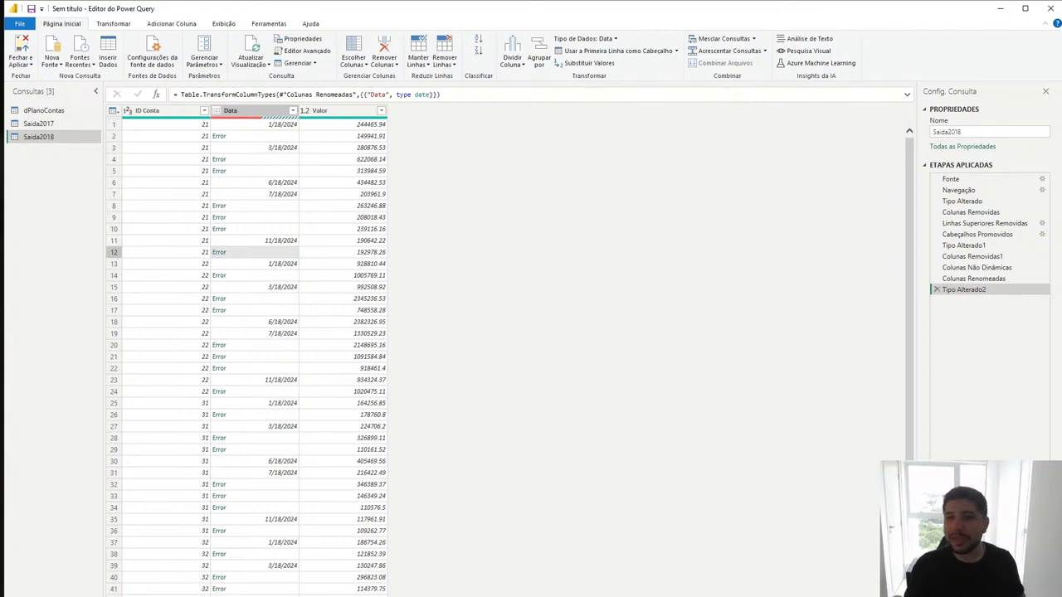
# Step: Set the current file's import locale to Português (Brasil) and recheck the date conversion step of Saida2018
pyautogui.click(15, 23)
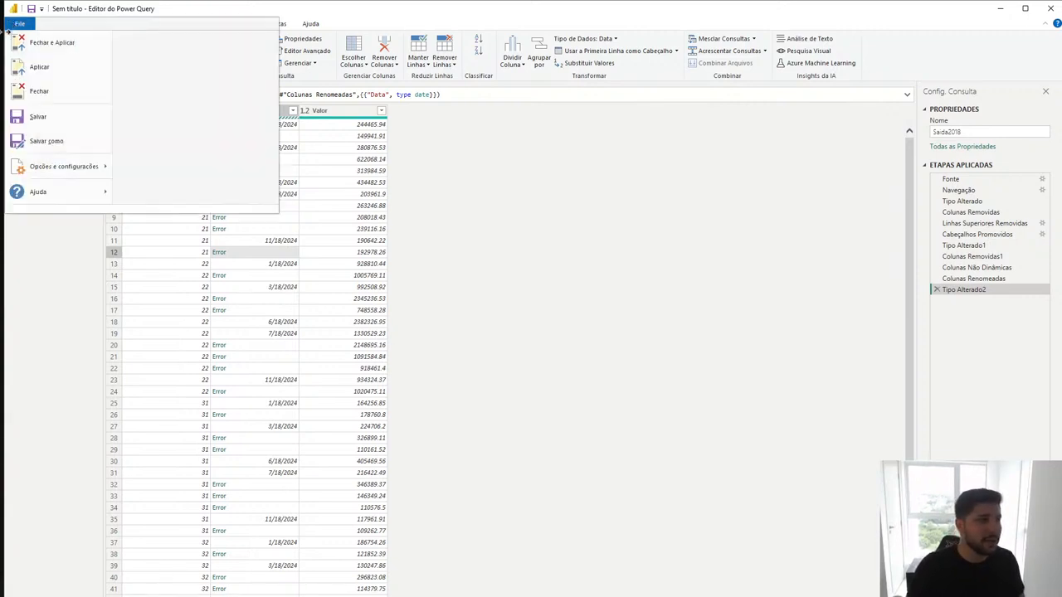
pyautogui.moveTo(47, 166)
pyautogui.click(133, 59)
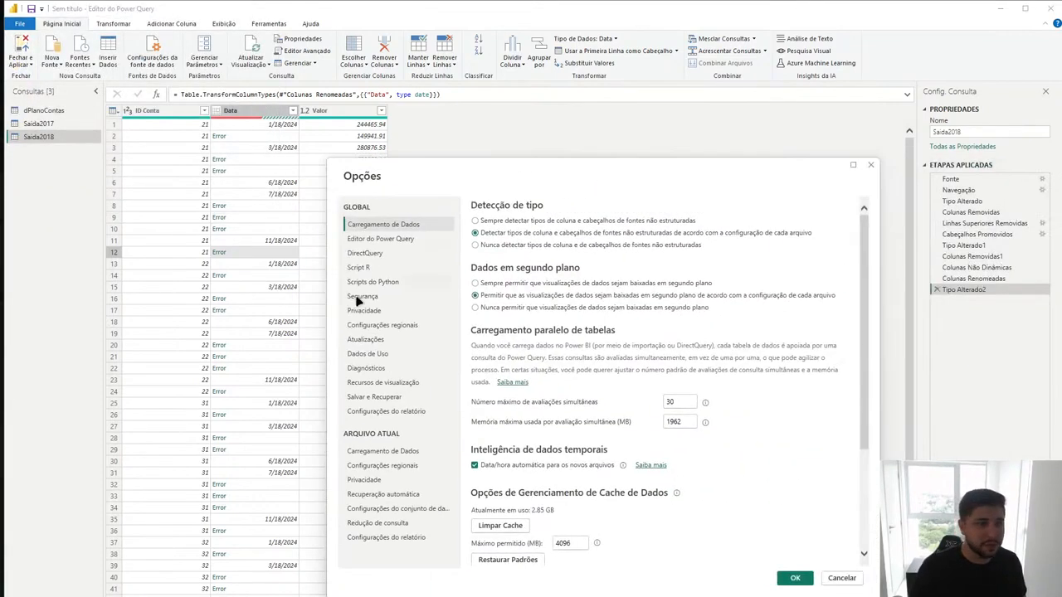
pyautogui.click(373, 325)
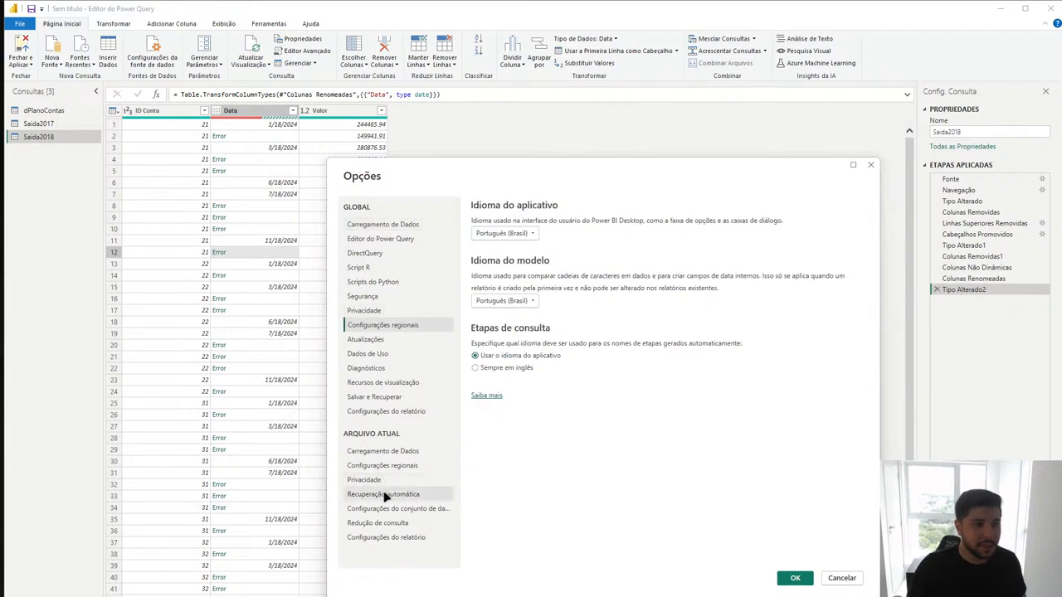
pyautogui.click(382, 465)
pyautogui.click(541, 246)
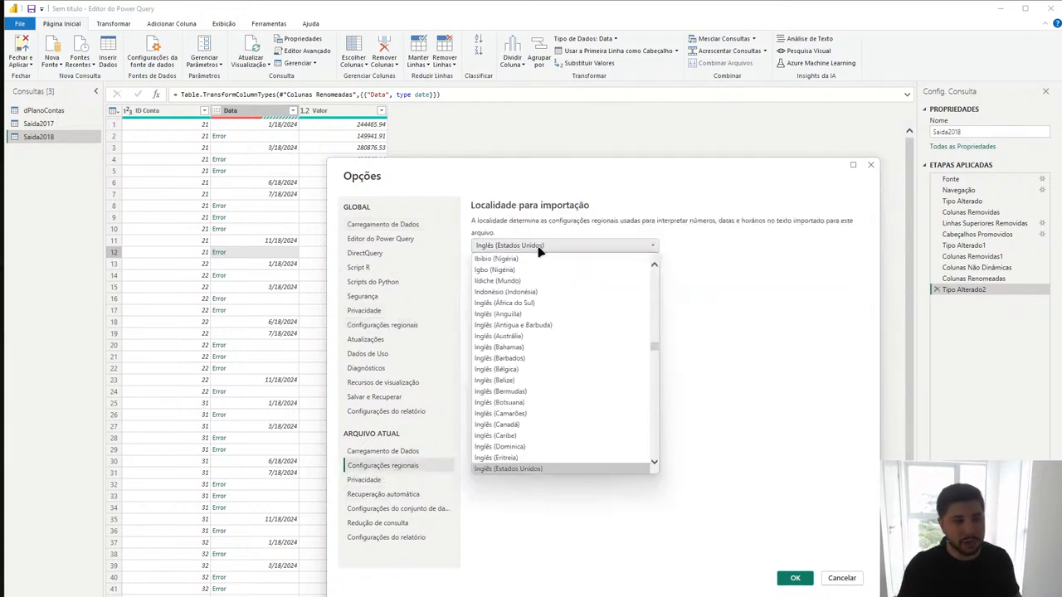
pyautogui.scroll(-12, 537, 281)
pyautogui.scroll(-20, 537, 280)
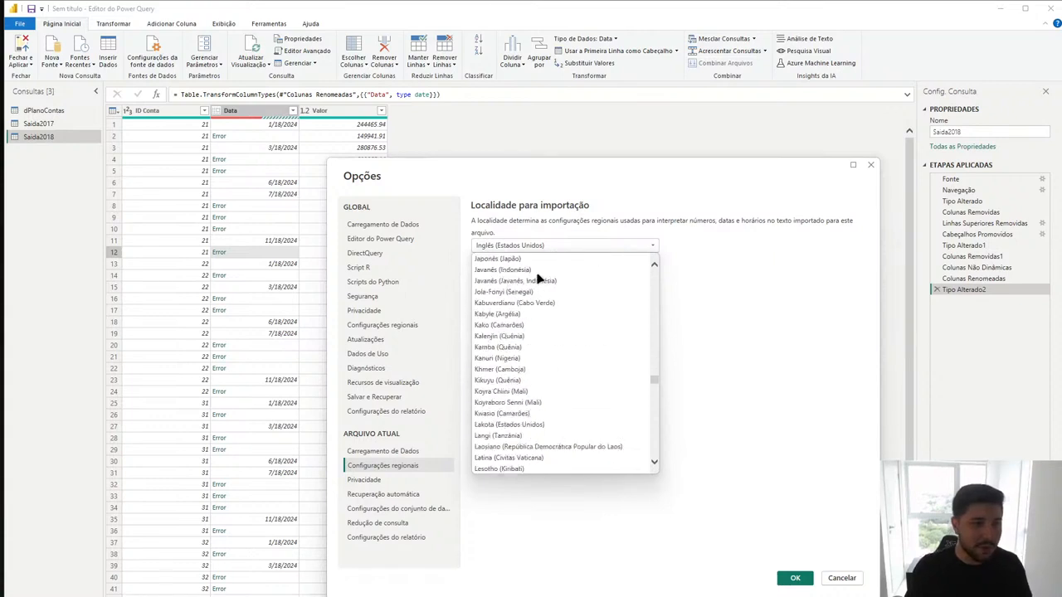
pyautogui.scroll(-10, 537, 280)
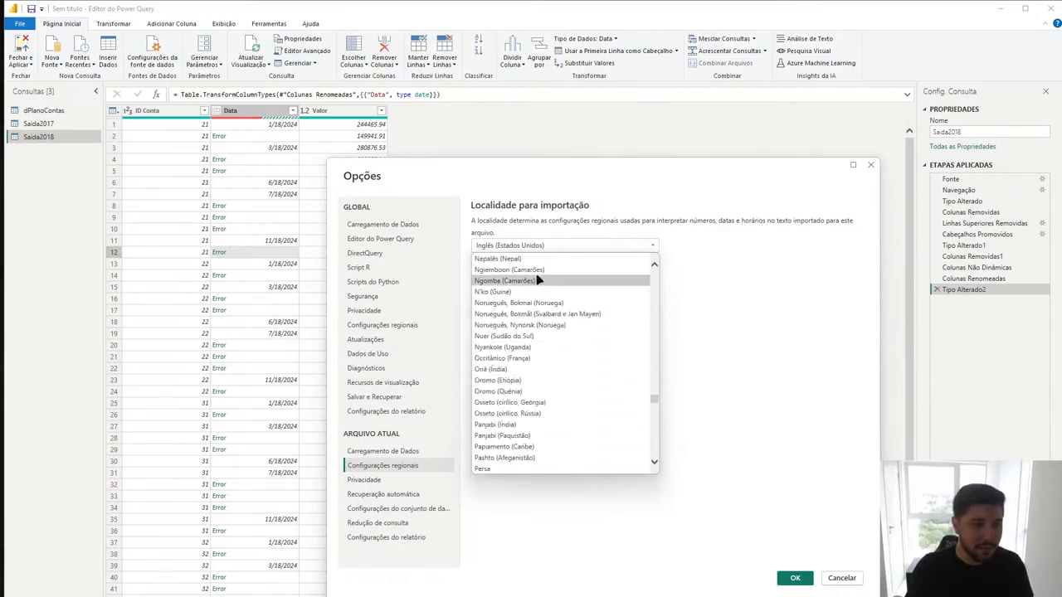
pyautogui.click(522, 347)
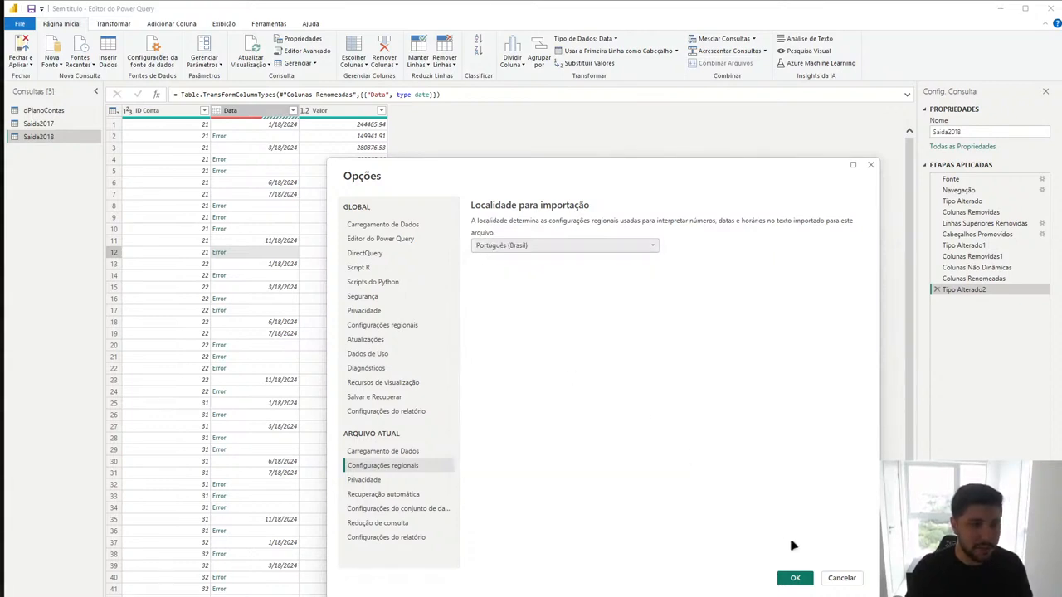
pyautogui.click(795, 577)
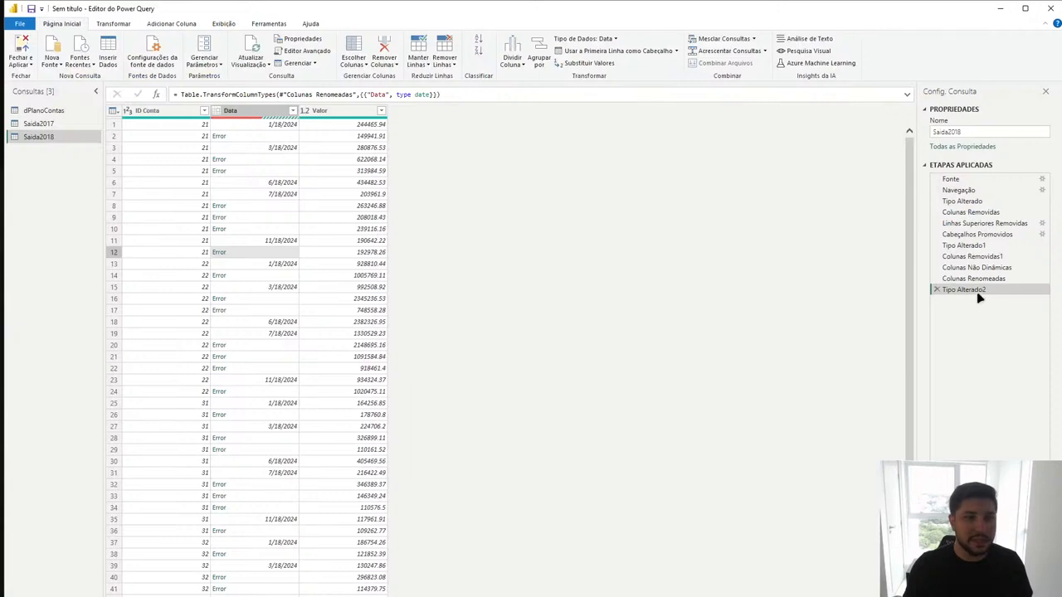
pyautogui.click(981, 283)
pyautogui.click(979, 290)
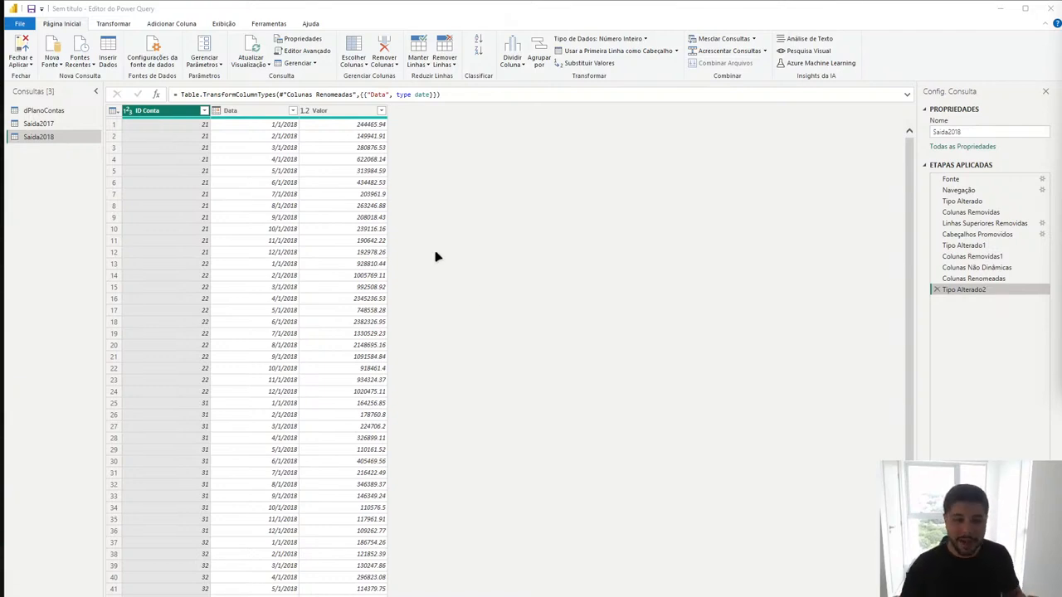
# Step: Switch to the Pagamentos workbook in Excel, look over its monthly costs table, and close the workbook
pyautogui.press('super+e')
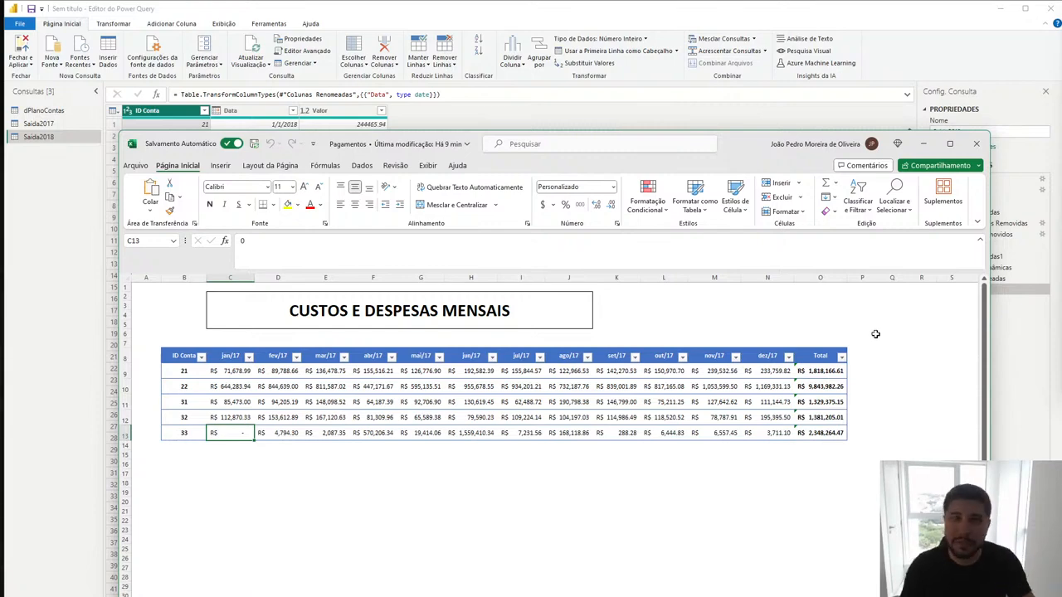
pyautogui.click(923, 143)
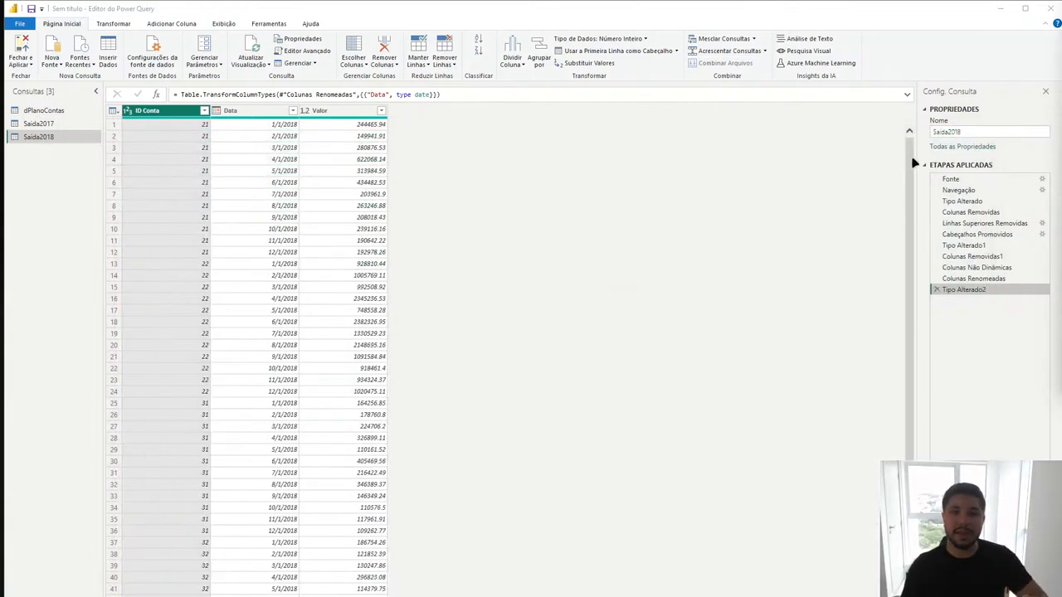
pyautogui.hotkey('alt', 'Tab')
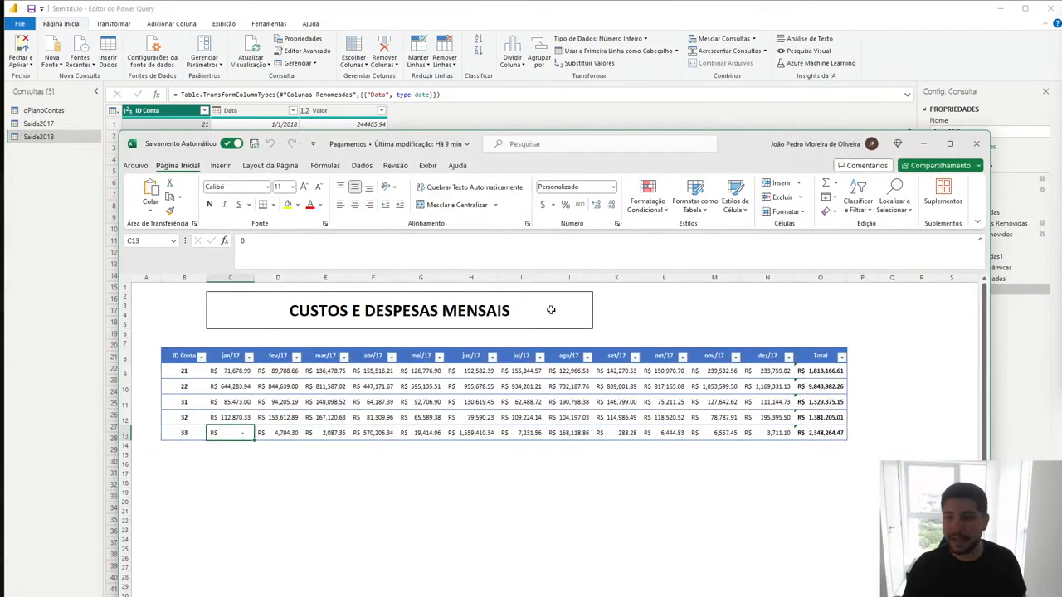
pyautogui.click(977, 143)
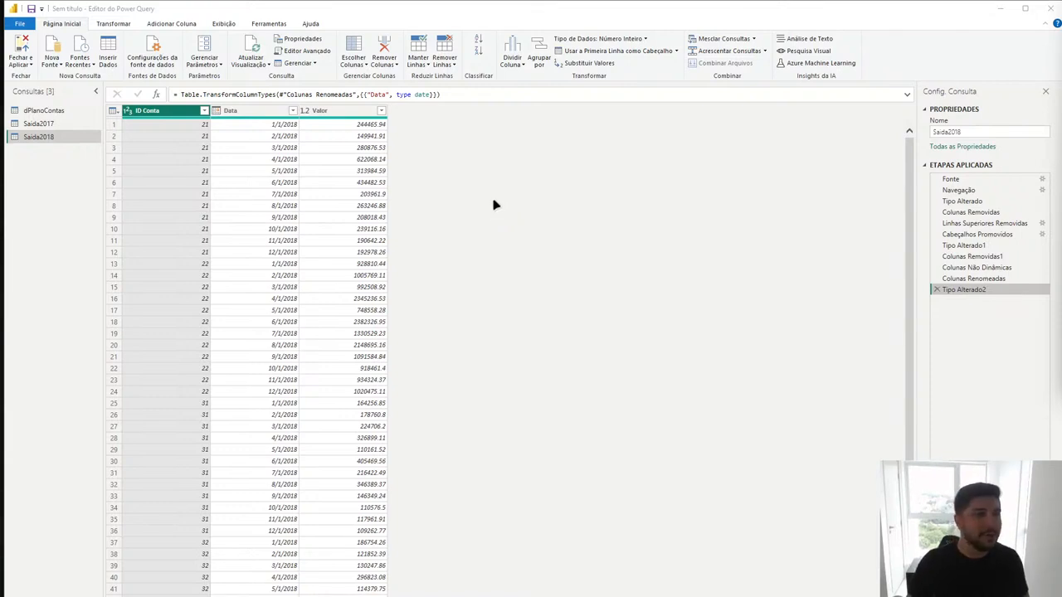
# Step: Remove the top 7 rows from the Saida2017 query
pyautogui.click(81, 123)
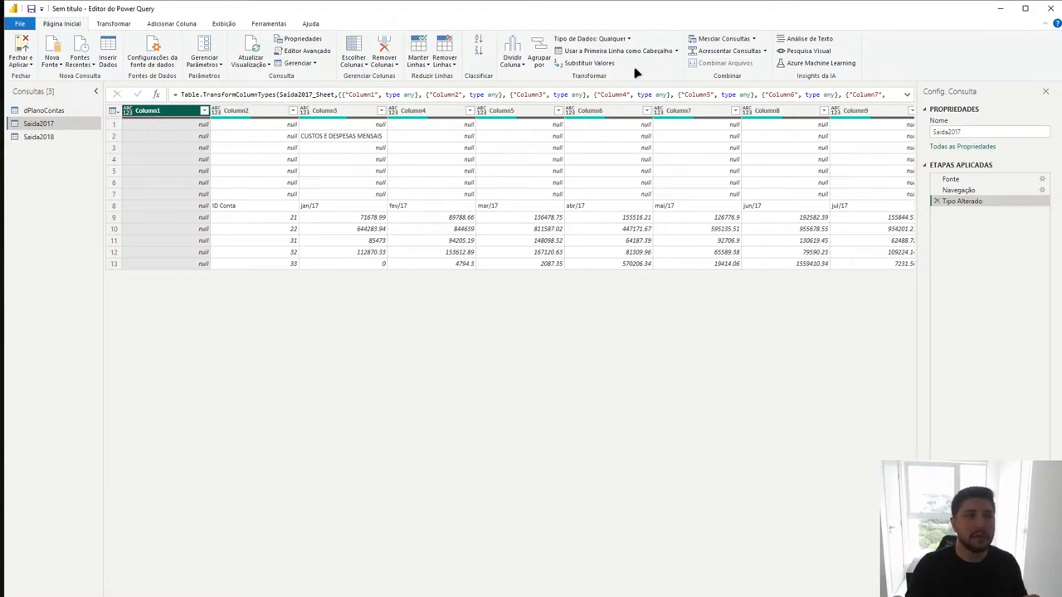
pyautogui.click(452, 65)
pyautogui.click(455, 76)
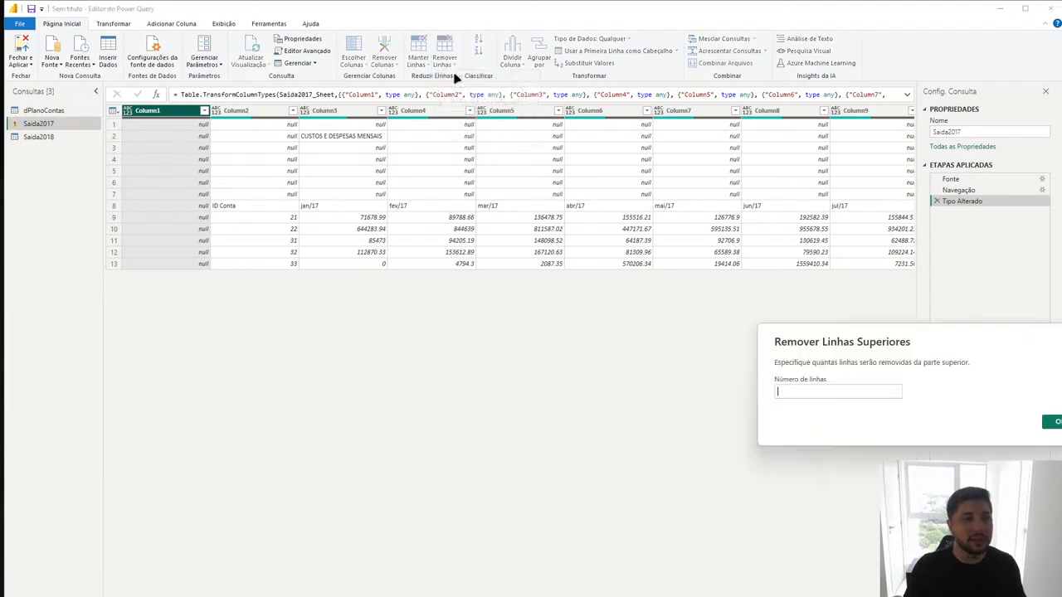
pyautogui.write('7')
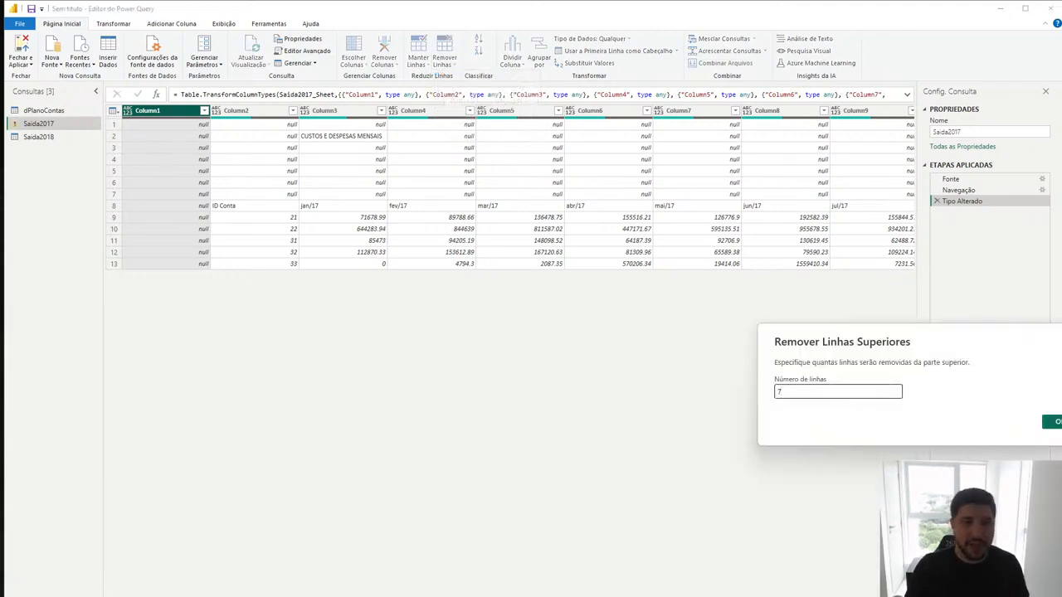
pyautogui.press('Return')
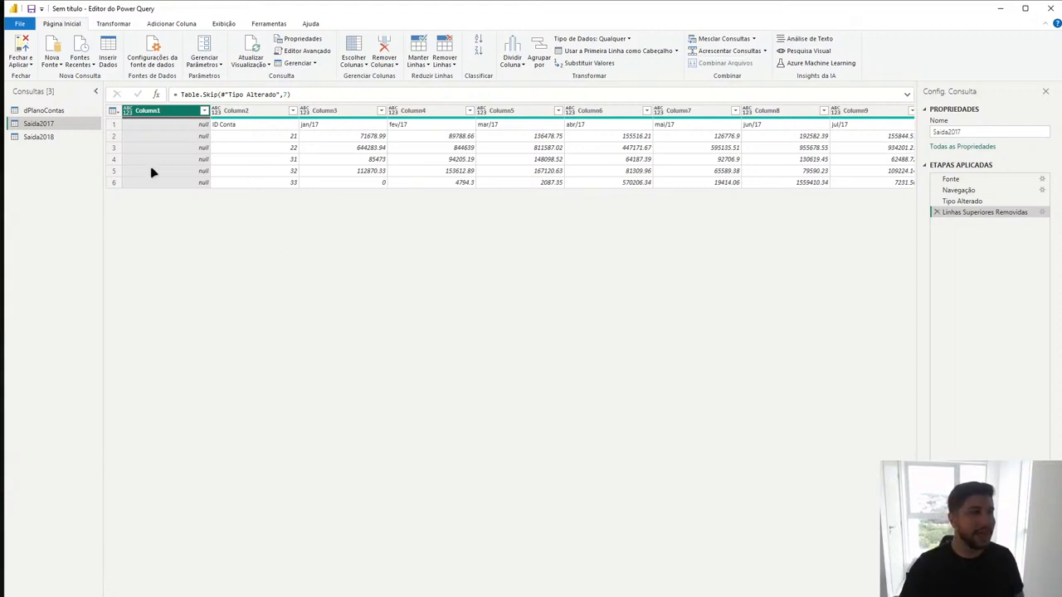
# Step: Review the rename, date type and unpivot steps applied to the Saida2018 query
pyautogui.click(37, 137)
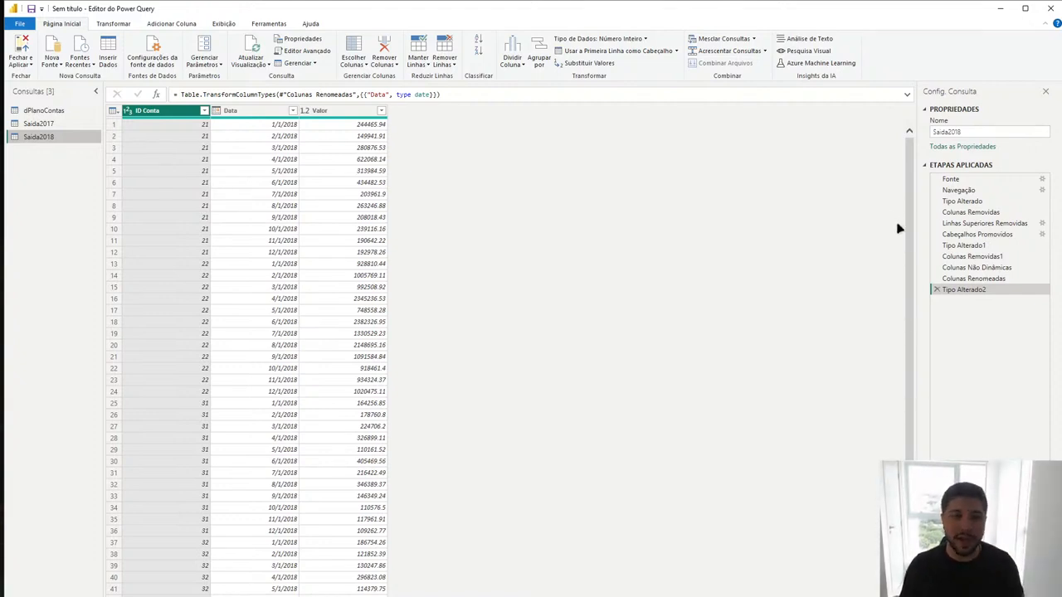
pyautogui.click(978, 278)
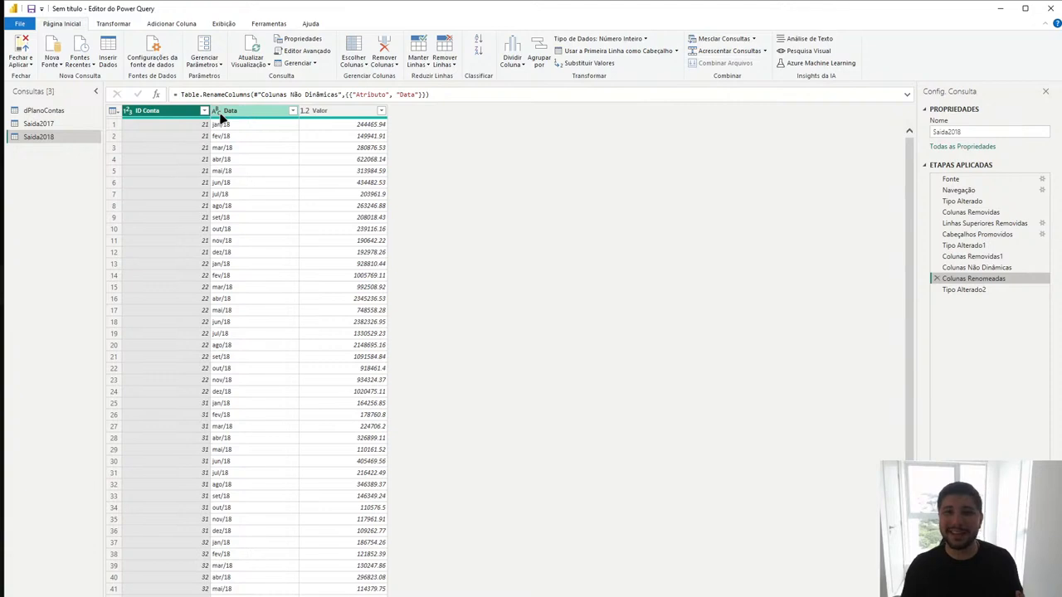
pyautogui.click(943, 291)
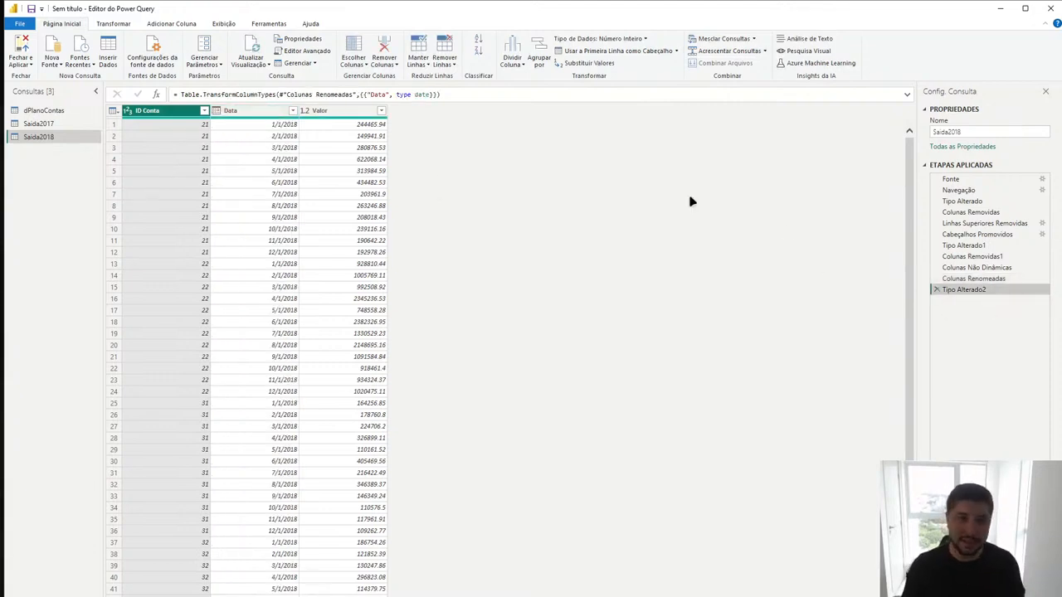
pyautogui.click(996, 268)
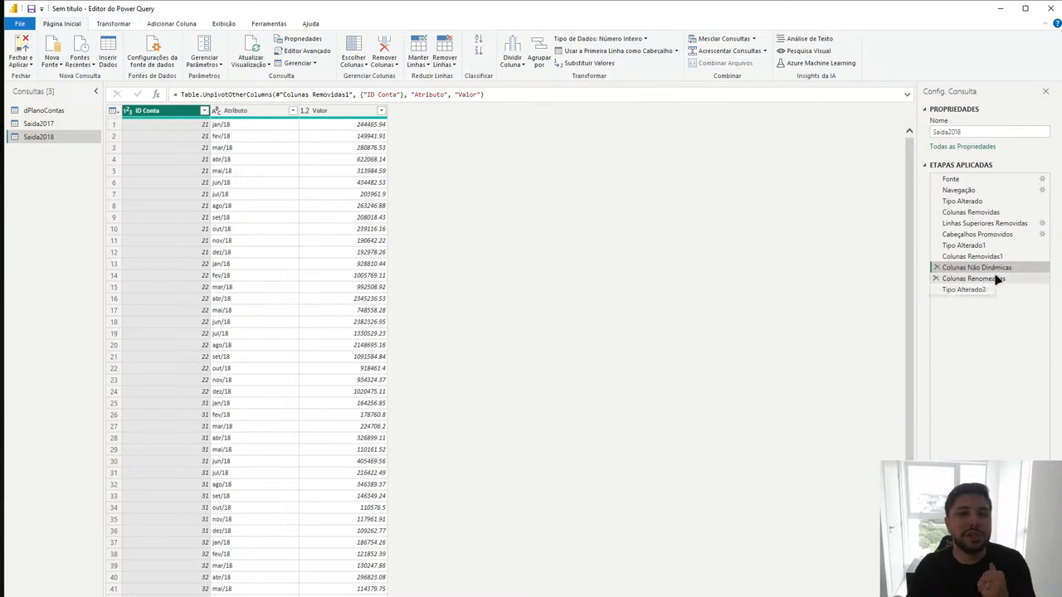
# Step: Move the Colunas Removidas step to just after Linhas Superiores Removidas in the applied steps of Saida2018
pyautogui.click(997, 279)
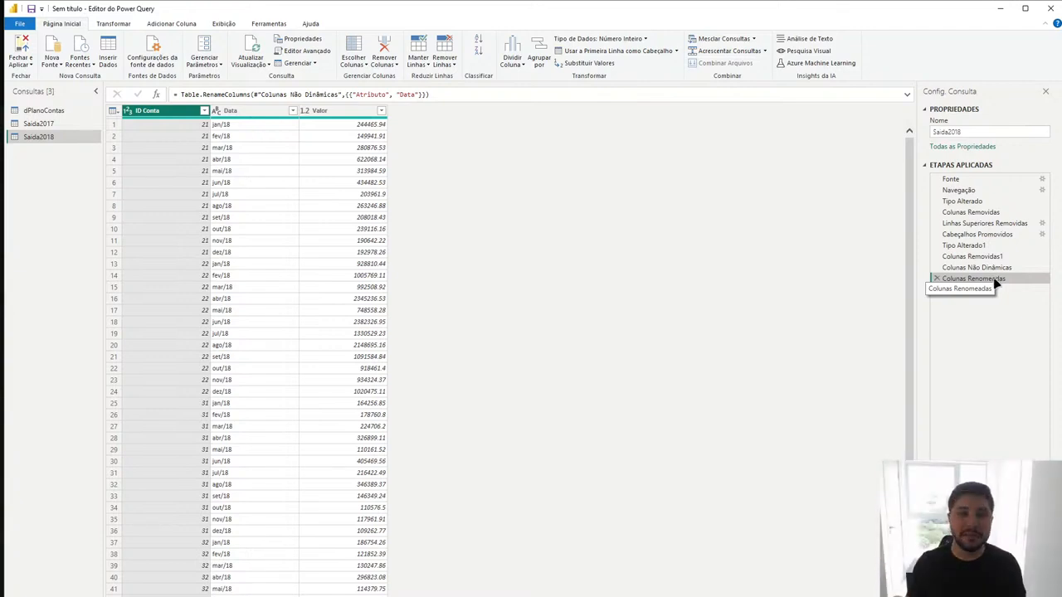
pyautogui.click(974, 213)
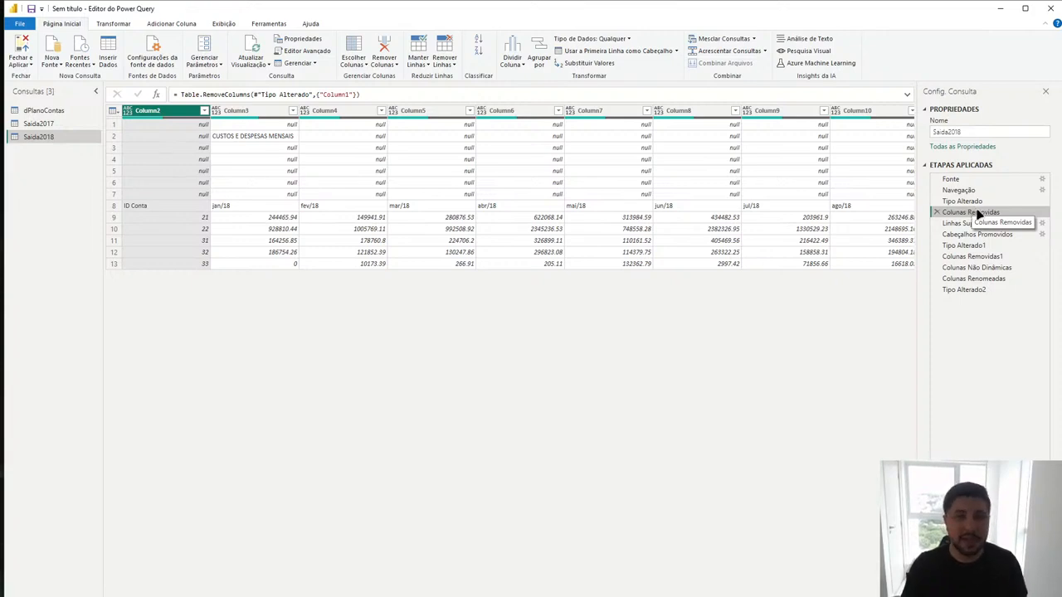
pyautogui.moveTo(979, 215); pyautogui.dragTo(974, 231)
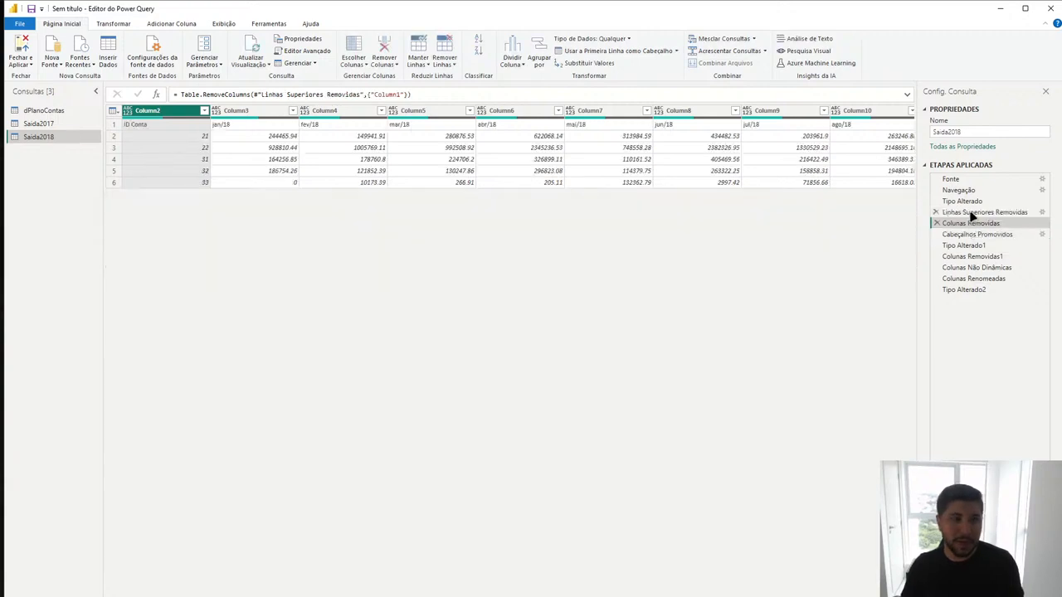
pyautogui.click(971, 214)
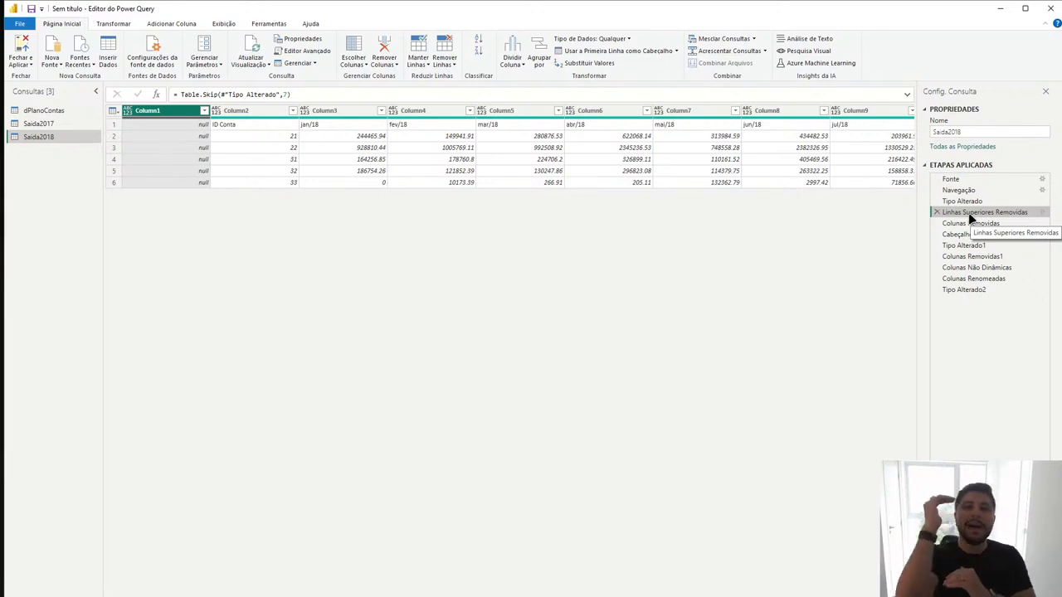
# Step: Append the Saida2017 query to Saida2018 as an inserted step right after Linhas Superiores Removidas
pyautogui.click(33, 123)
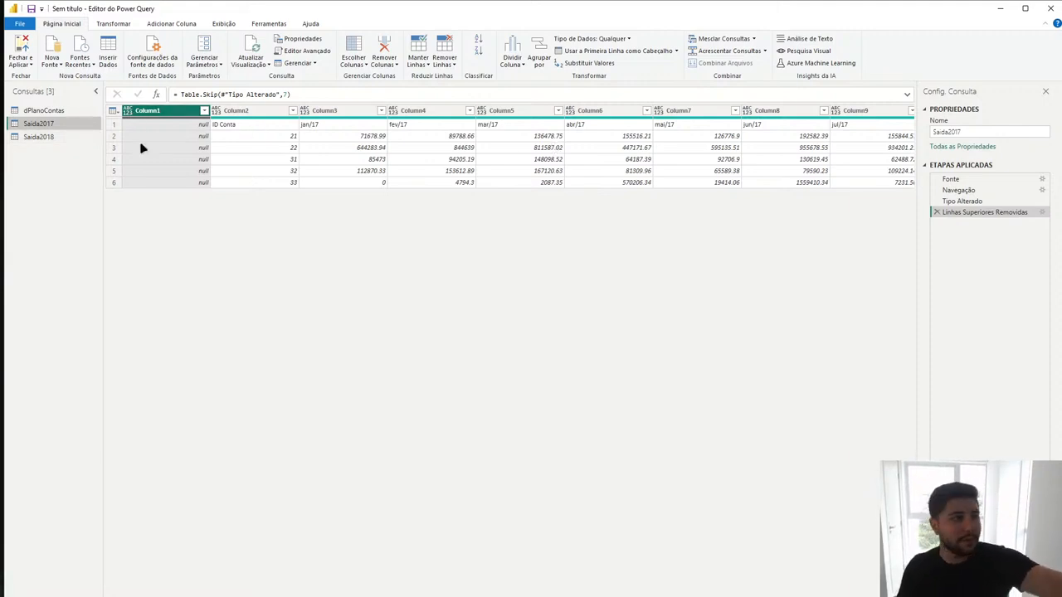
pyautogui.moveTo(41, 138); pyautogui.dragTo(924, 199)
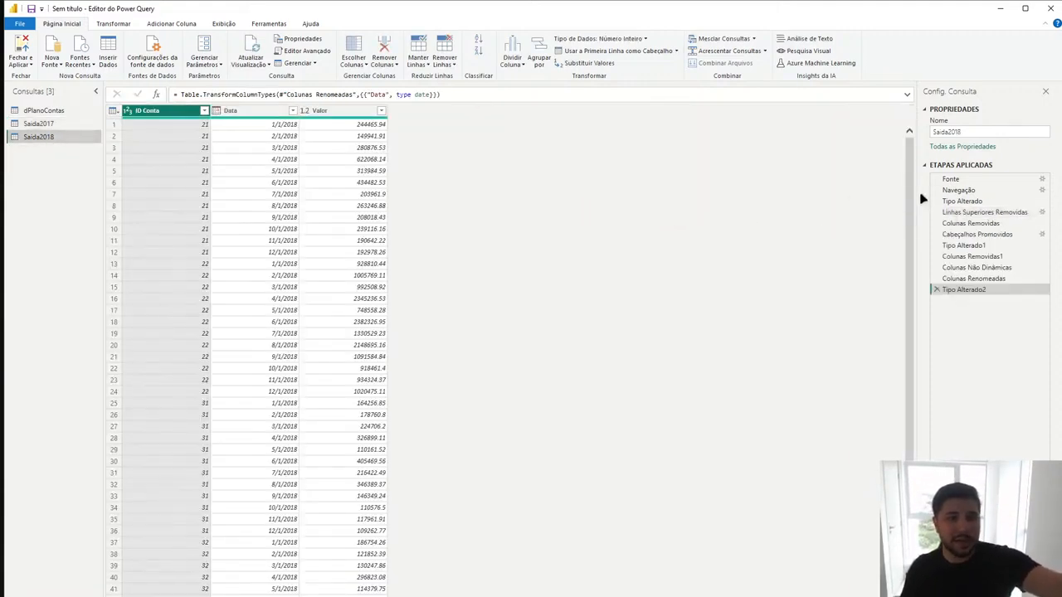
pyautogui.click(966, 212)
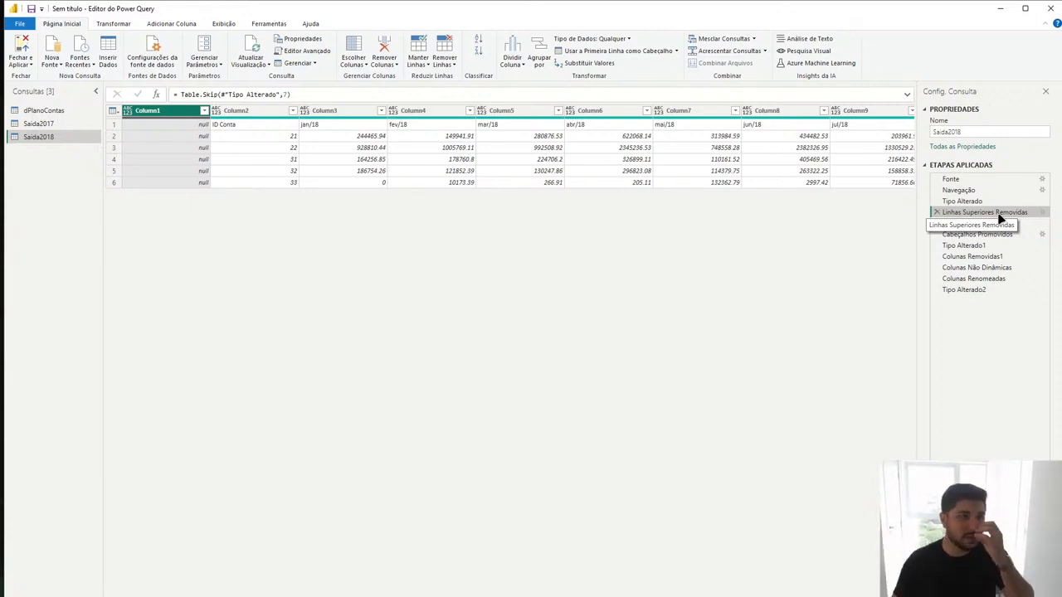
pyautogui.click(733, 51)
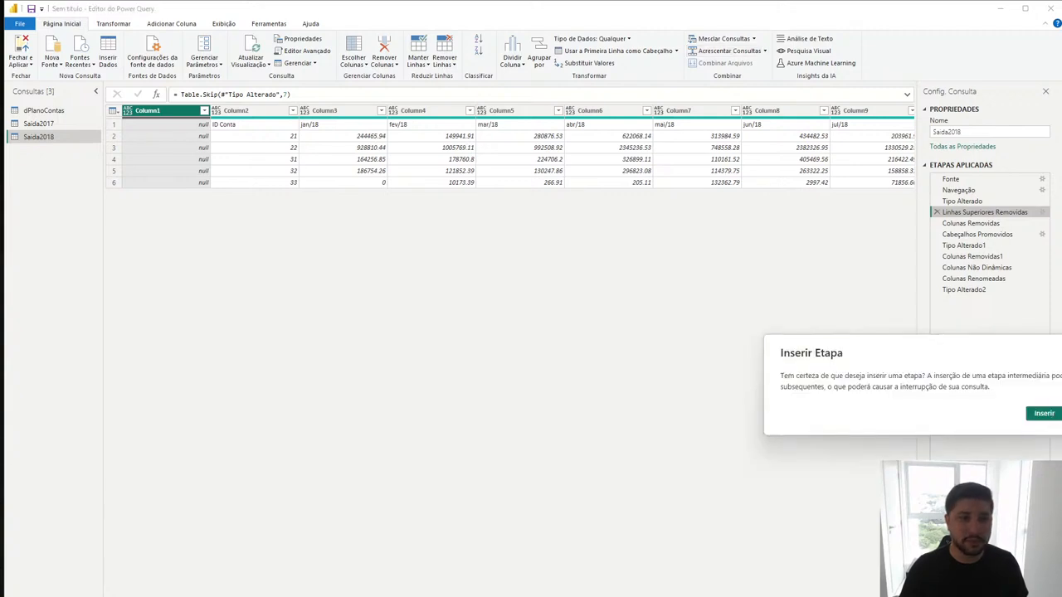
pyautogui.click(1051, 416)
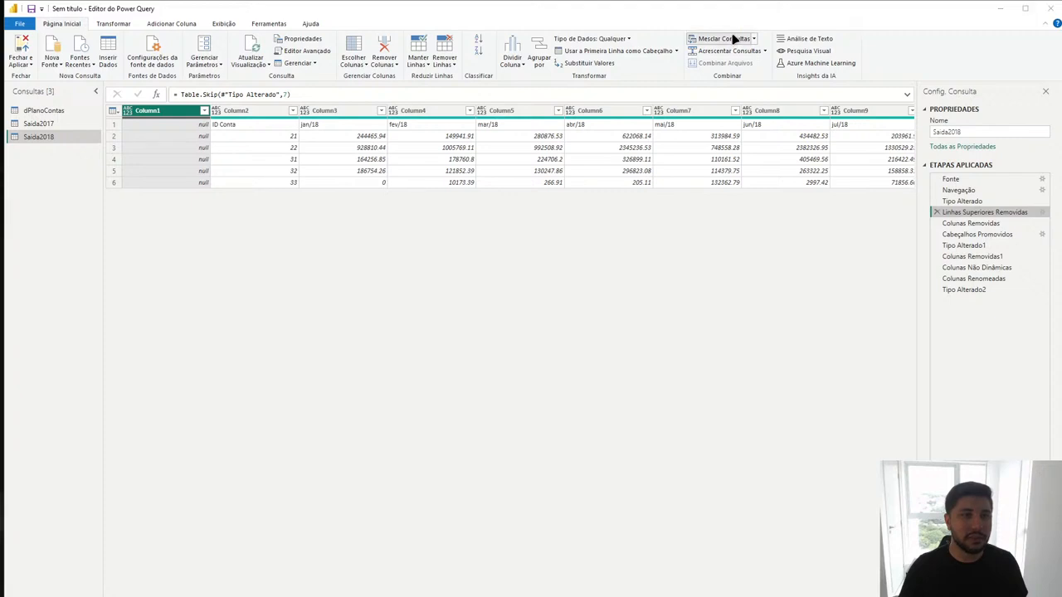
pyautogui.click(733, 39)
pyautogui.click(759, 54)
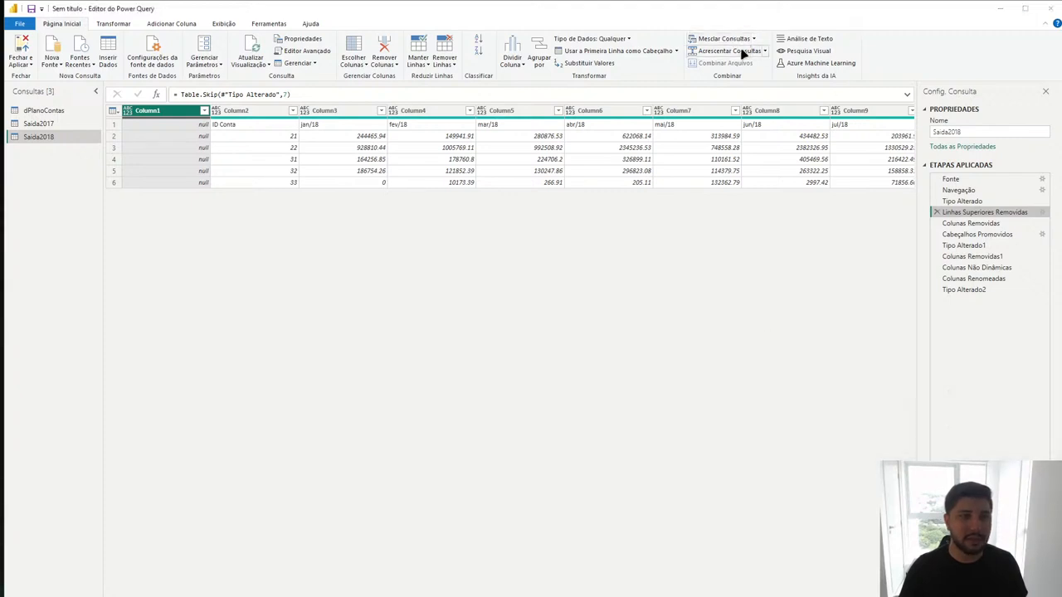
pyautogui.click(733, 51)
pyautogui.click(1050, 416)
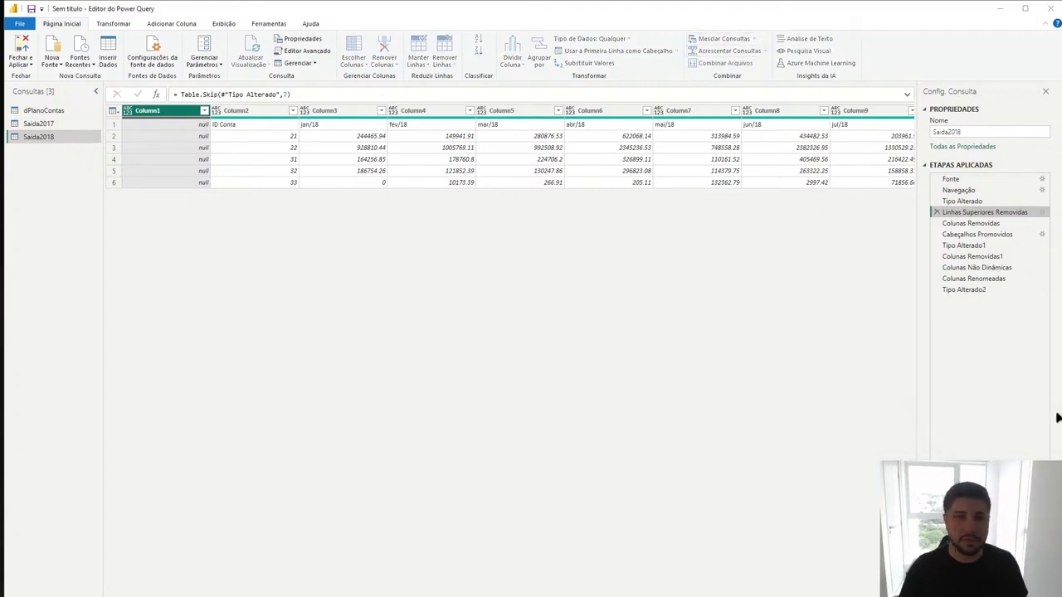
pyautogui.click(857, 404)
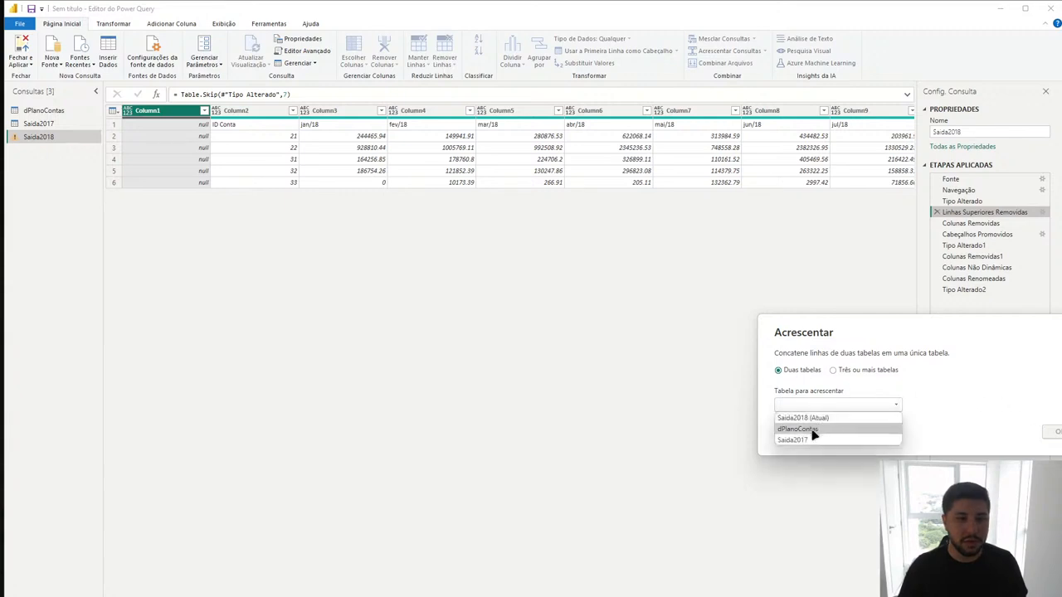
pyautogui.click(816, 440)
pyautogui.click(1052, 433)
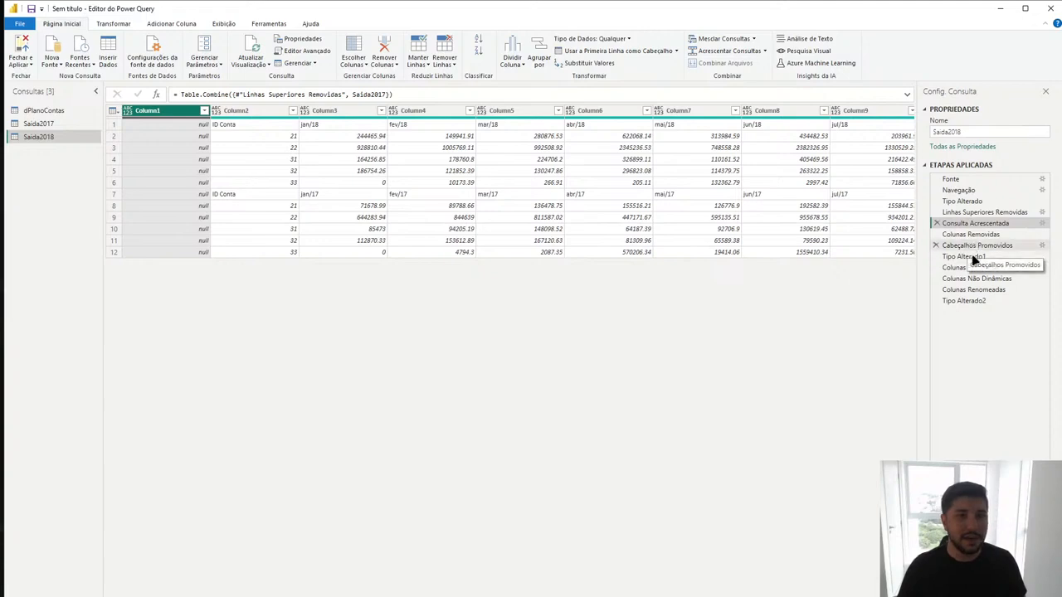
# Step: Check the appended data against the final step of Saida2018 and delete the Consulta Acrescentada step
pyautogui.click(969, 301)
pyautogui.scroll(-20, 407, 273)
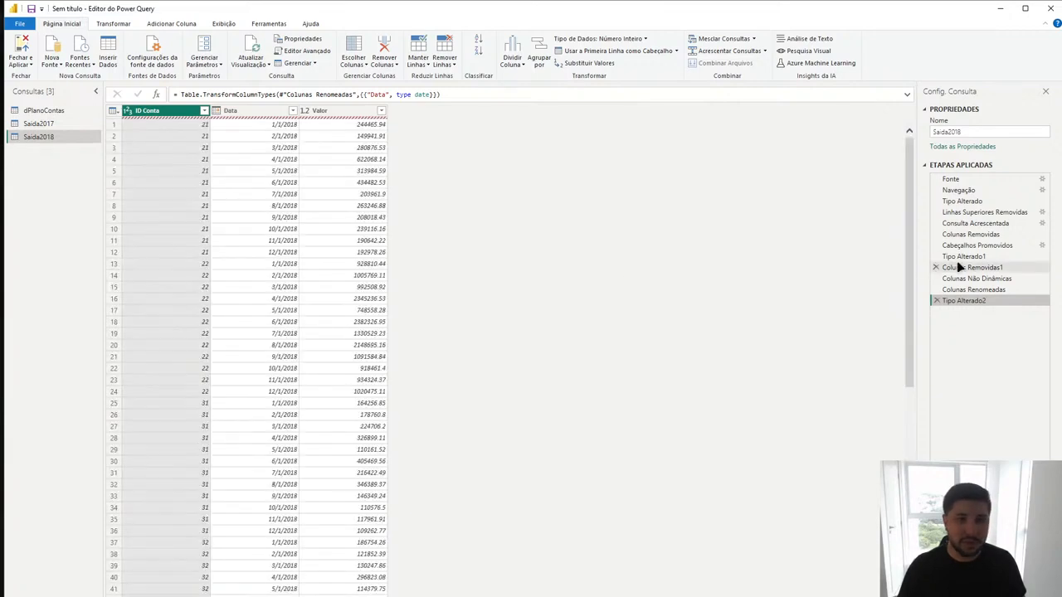
pyautogui.click(978, 213)
pyautogui.click(981, 224)
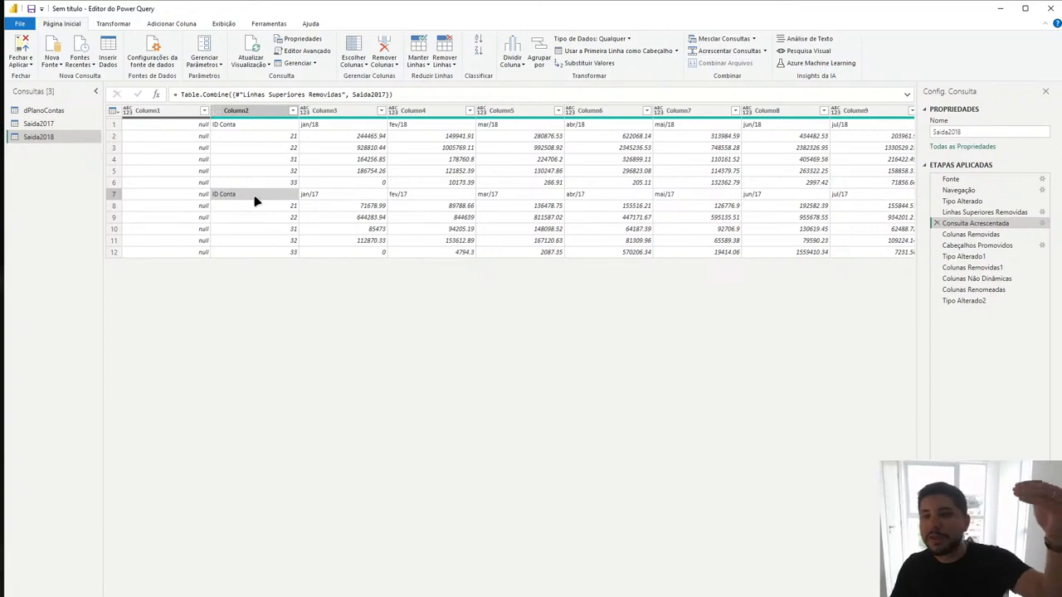
pyautogui.click(936, 223)
pyautogui.click(1050, 420)
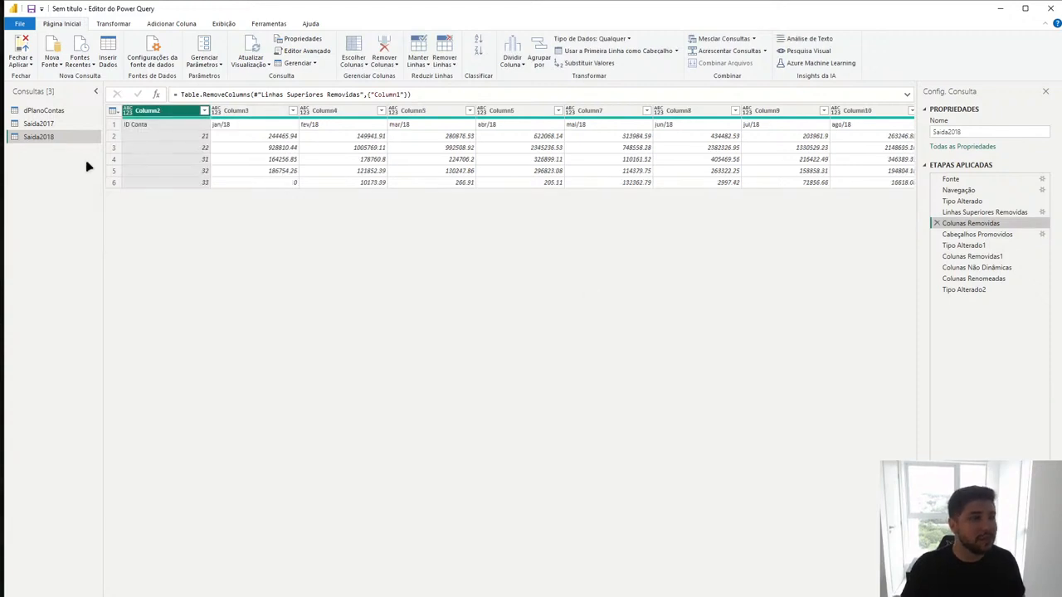
# Step: Copy the Saida2018 query code from the end of the Linhas Superiores Removidas line through the closing expression, leaving the code unedited
pyautogui.click(49, 126)
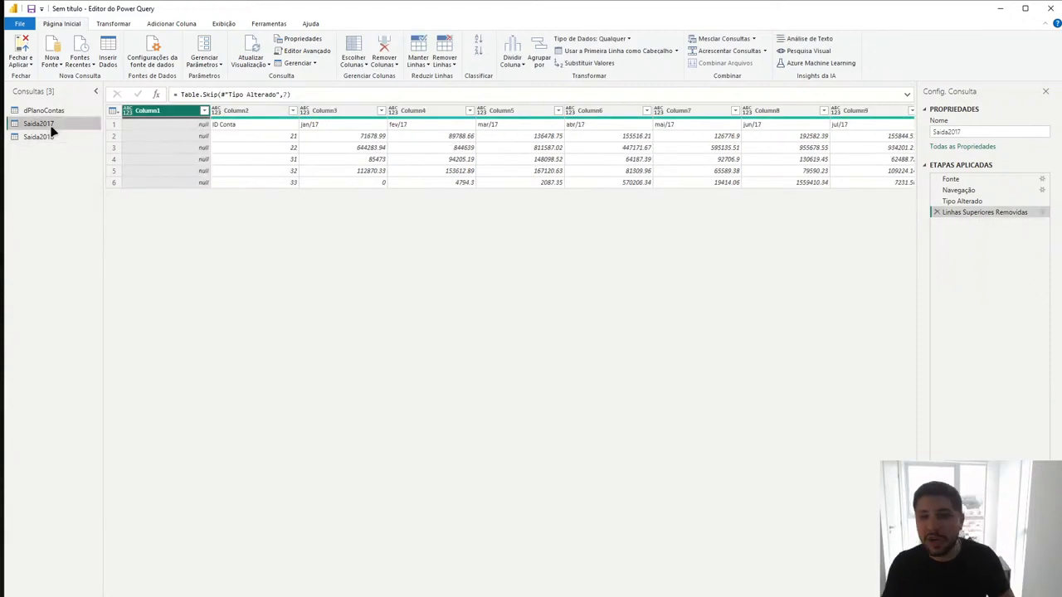
pyautogui.click(41, 137)
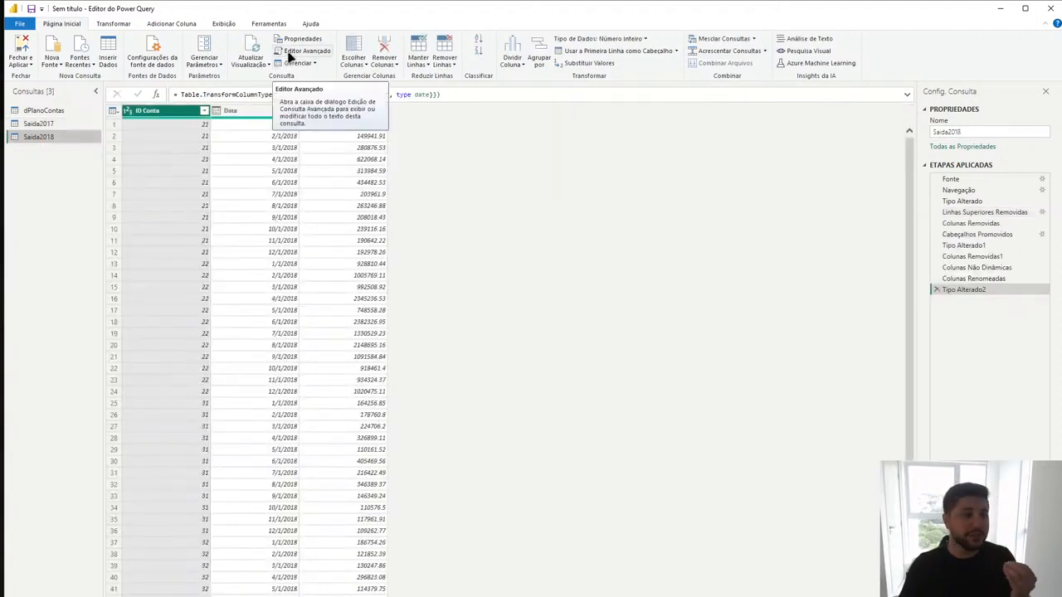
pyautogui.click(290, 54)
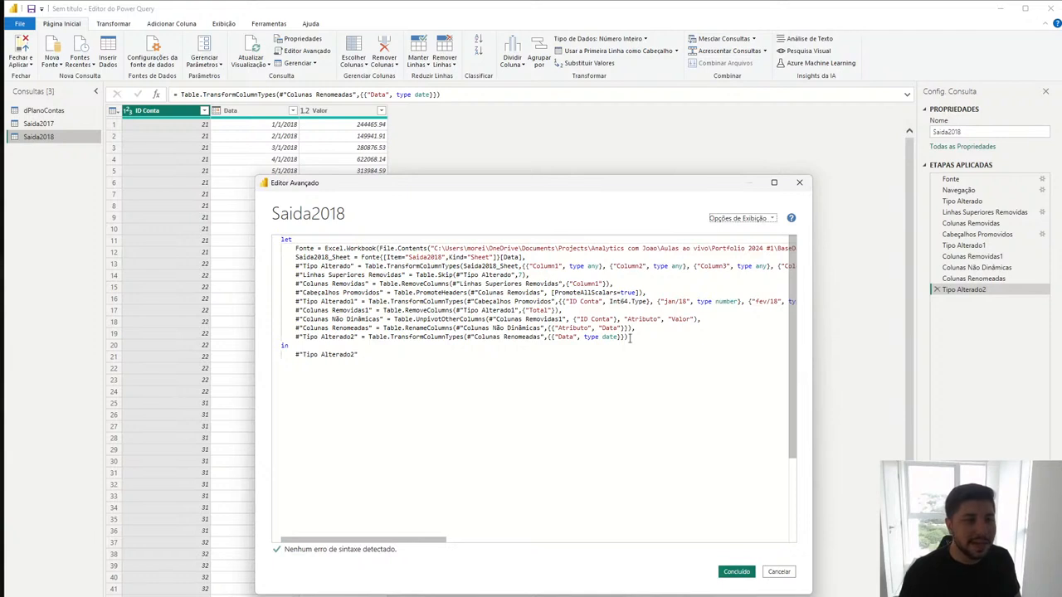
pyautogui.moveTo(629, 336); pyautogui.dragTo(525, 275)
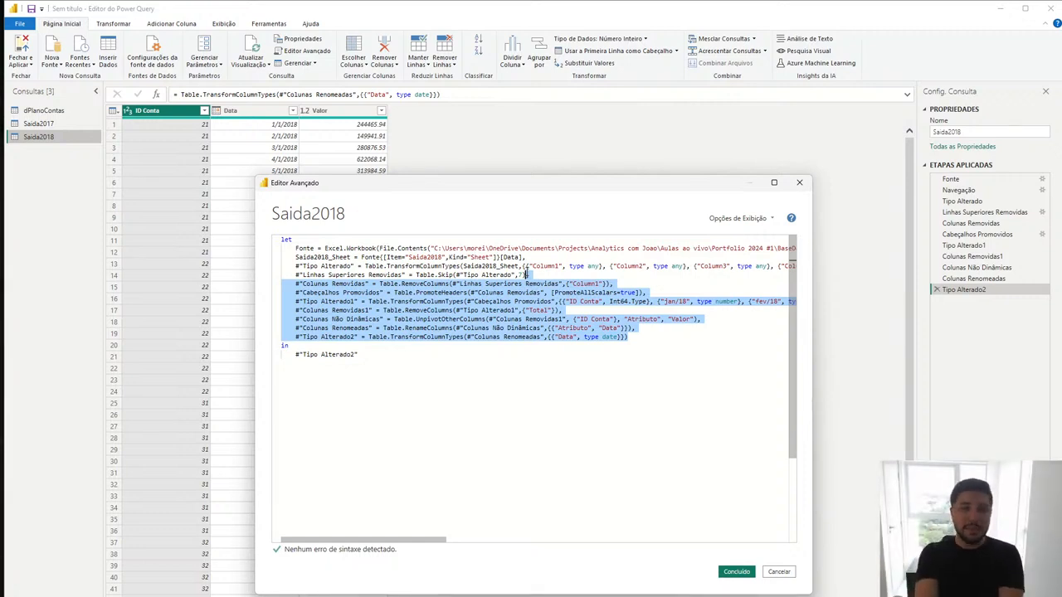
pyautogui.click(526, 275)
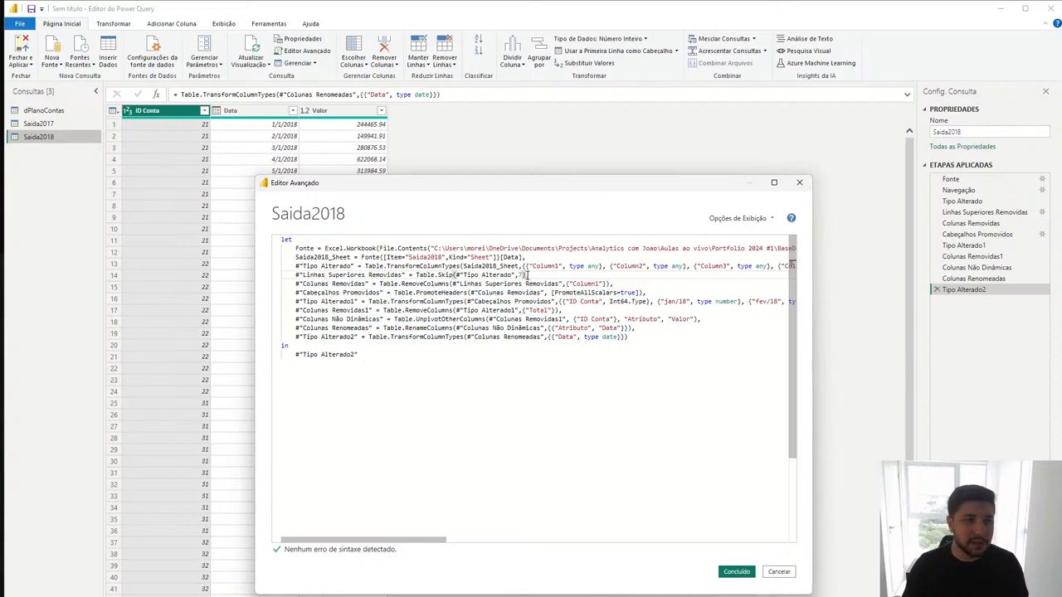
pyautogui.moveTo(526, 274); pyautogui.dragTo(567, 390)
pyautogui.hotkey('ctrl', 'c')
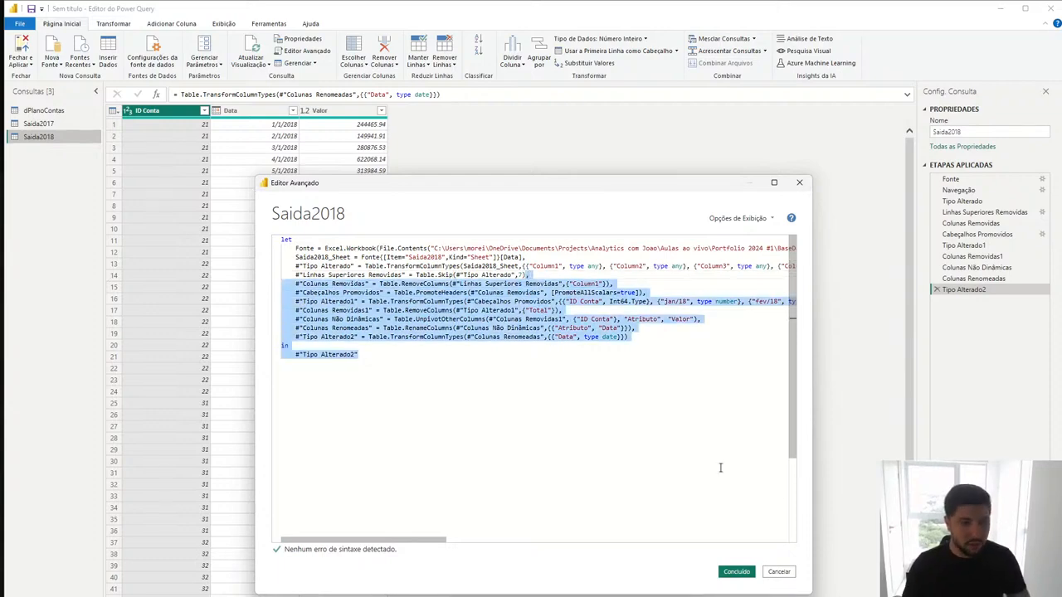
pyautogui.click(779, 571)
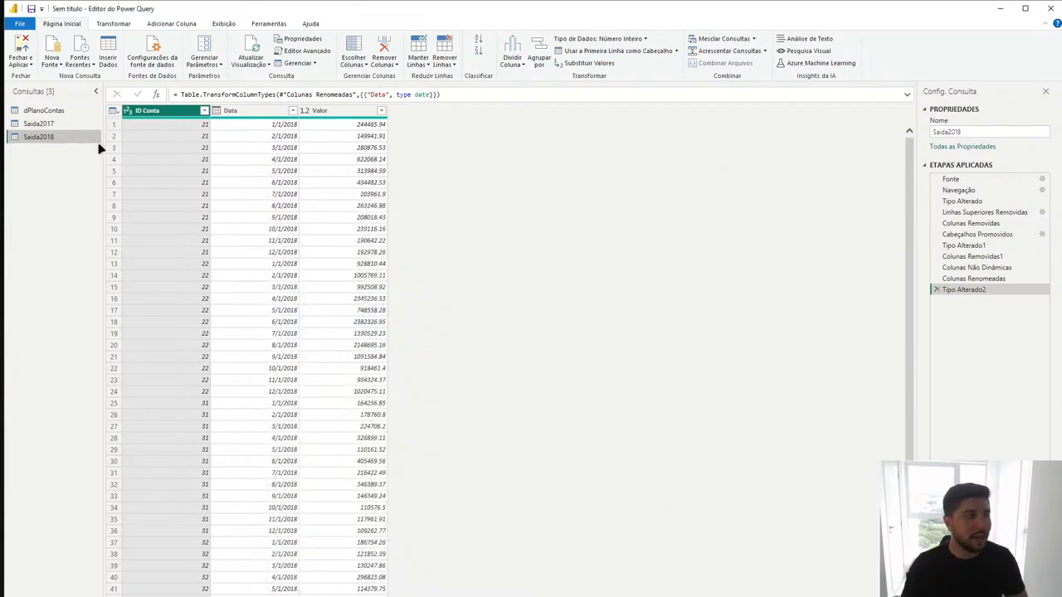
# Step: Replace the Saida2017 query code after its Linhas Superiores Removidas line with the copied steps and apply it
pyautogui.click(64, 125)
pyautogui.click(305, 51)
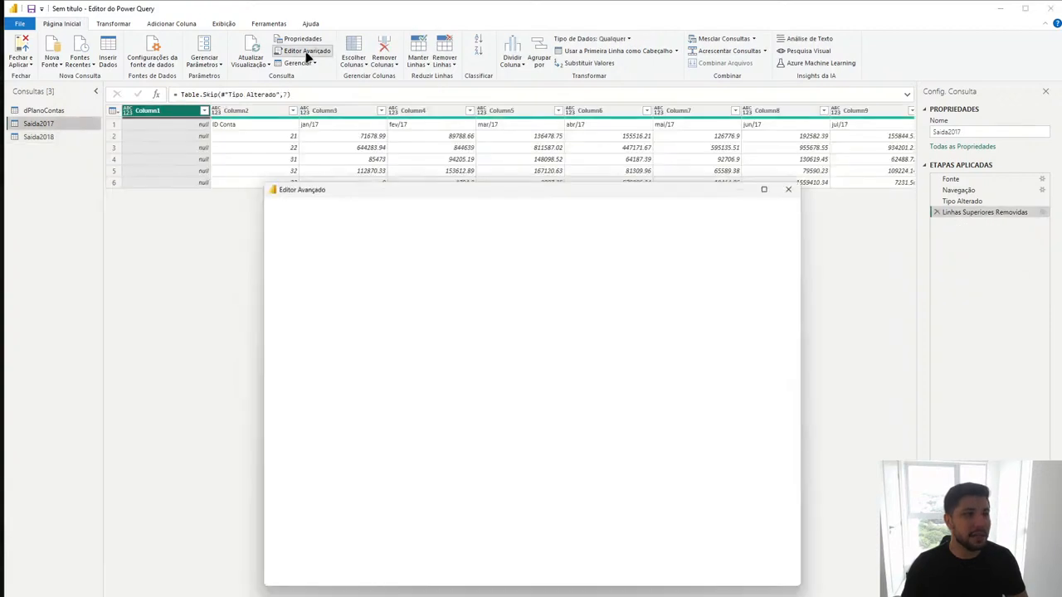
pyautogui.moveTo(531, 278); pyautogui.dragTo(545, 325)
pyautogui.hotkey('ctrl', 'v')
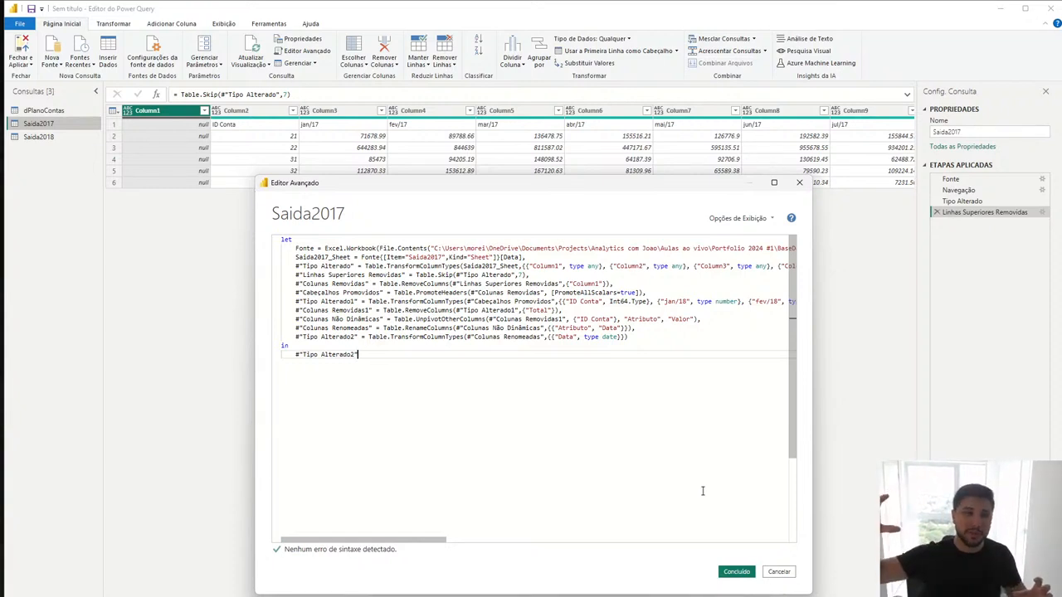
pyautogui.click(735, 571)
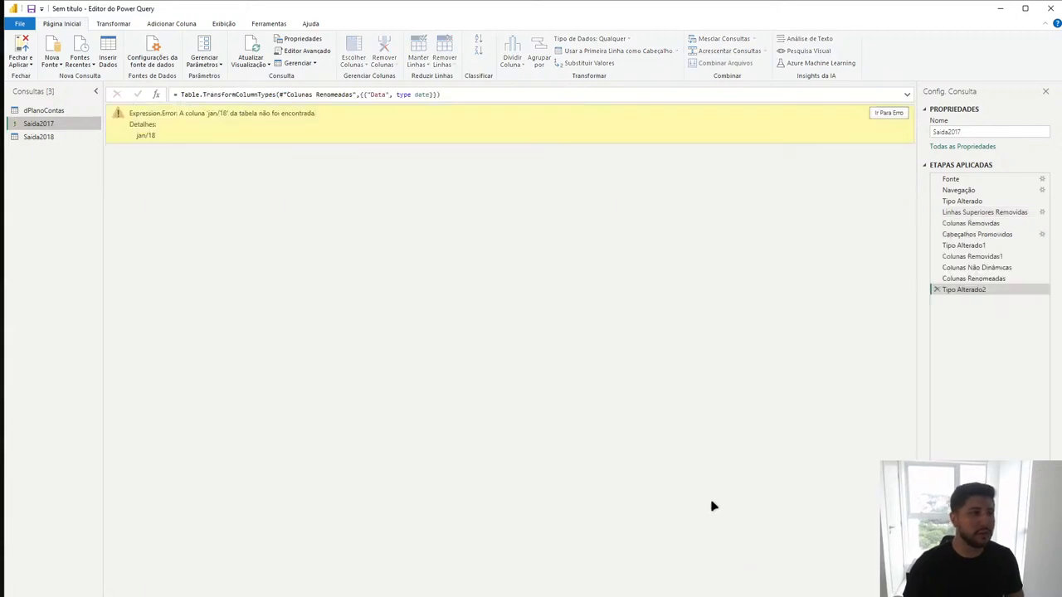
# Step: Find the Saida2017 step that references the 2018 month columns and delete that Tipo Alterado1 step
pyautogui.click(999, 258)
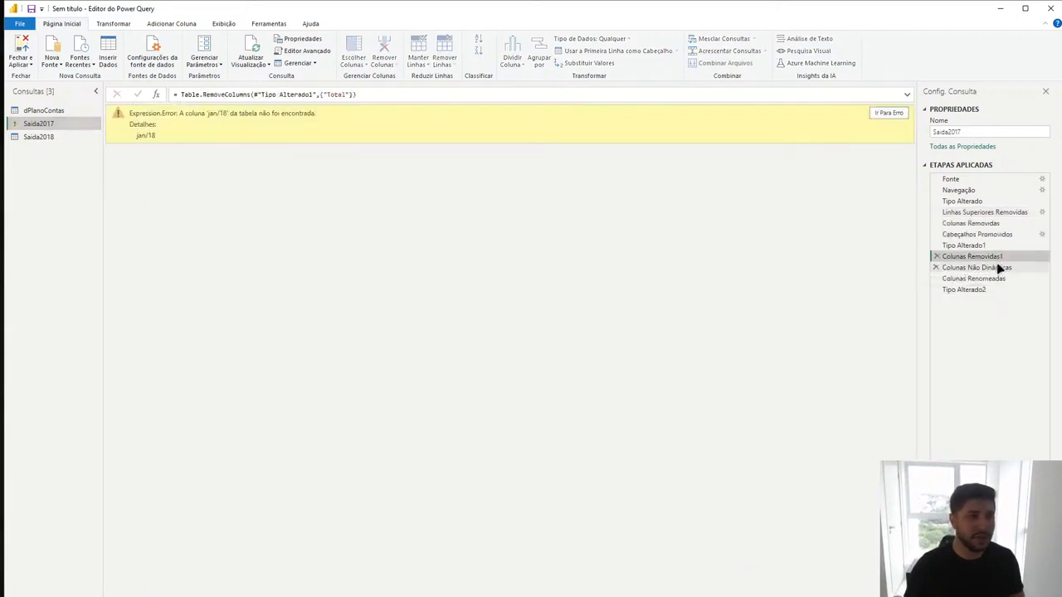
pyautogui.click(995, 268)
pyautogui.click(996, 246)
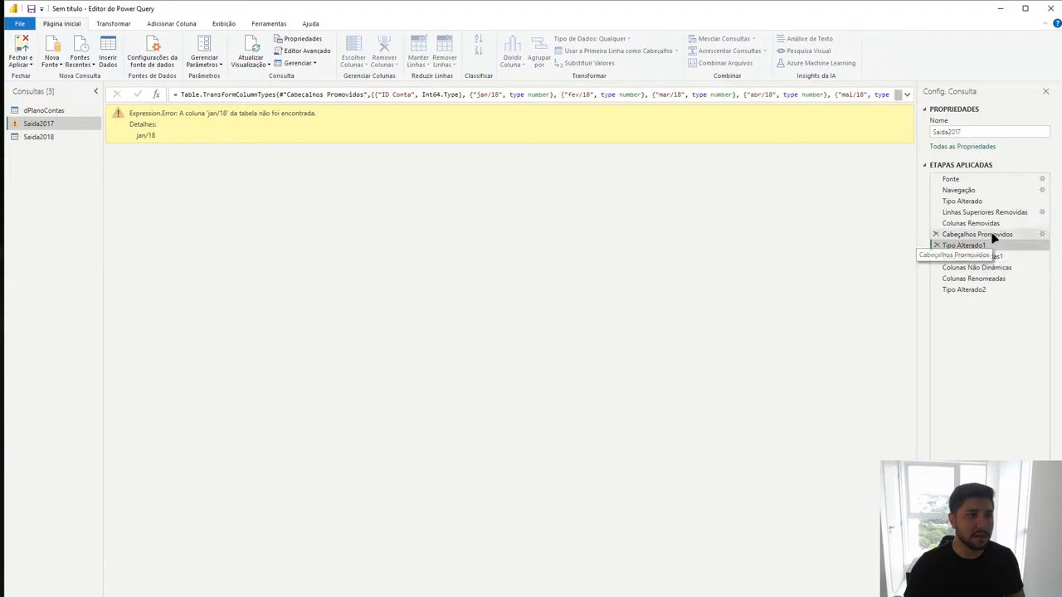
pyautogui.click(937, 245)
pyautogui.click(1044, 413)
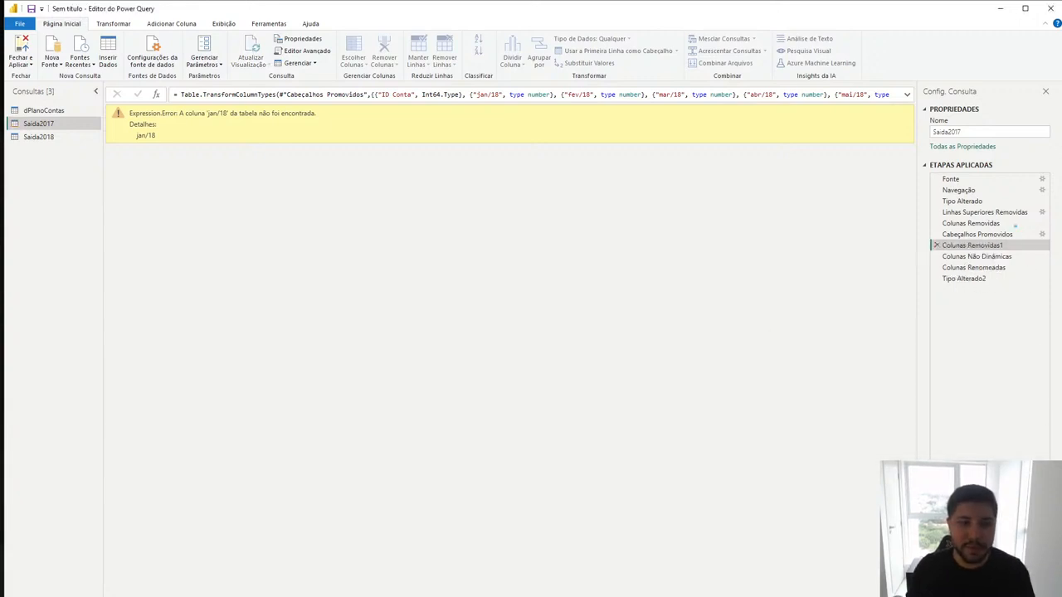
# Step: Insert automatic data type detection for all Saida2017 columns right after the Cabeçalhos Promovidos step
pyautogui.click(1001, 232)
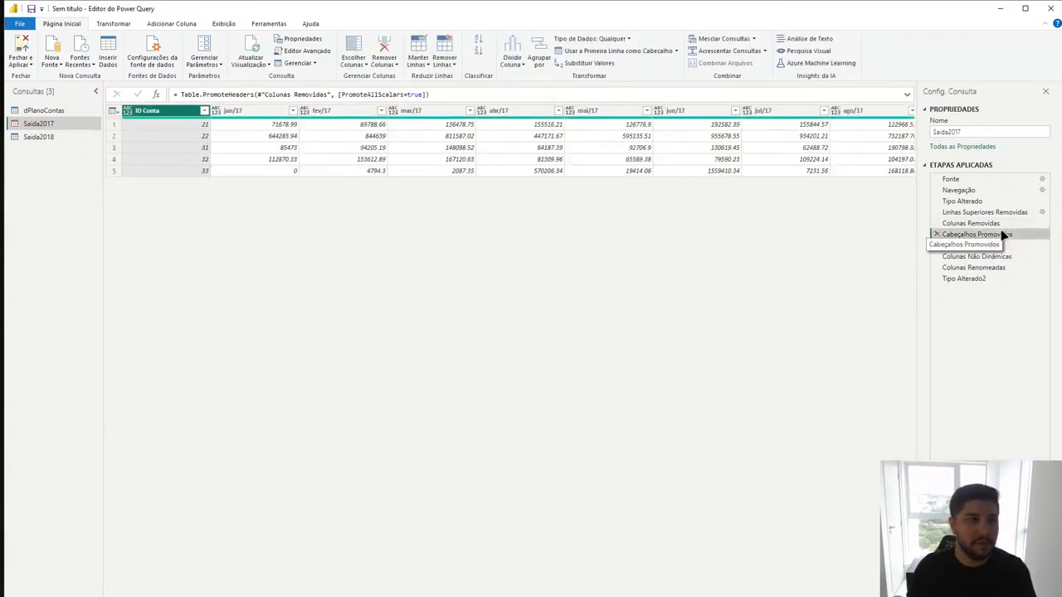
pyautogui.click(263, 110)
pyautogui.hotkey('ctrl', 'a')
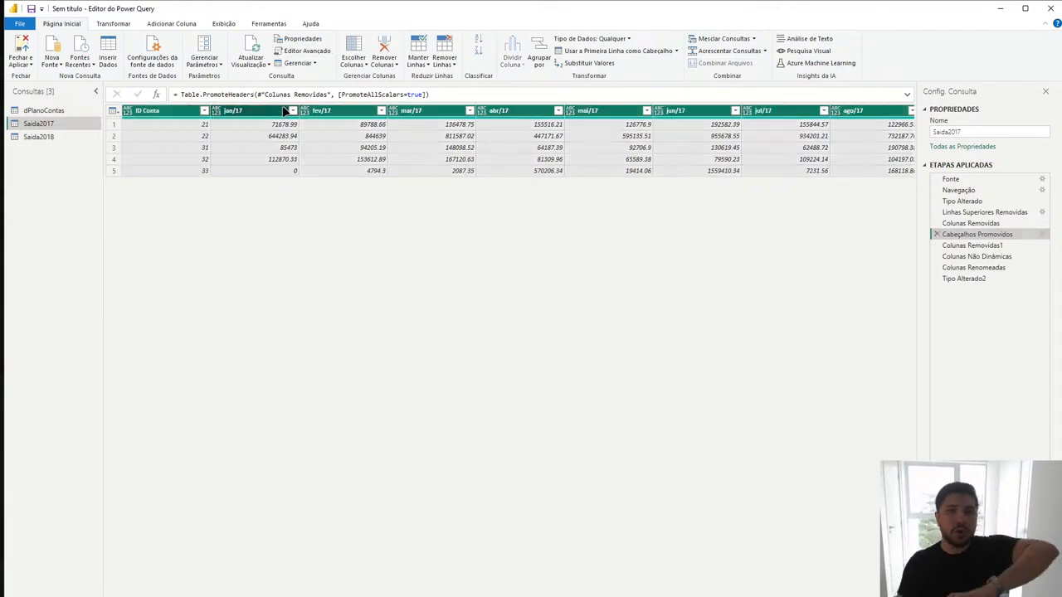
pyautogui.click(114, 23)
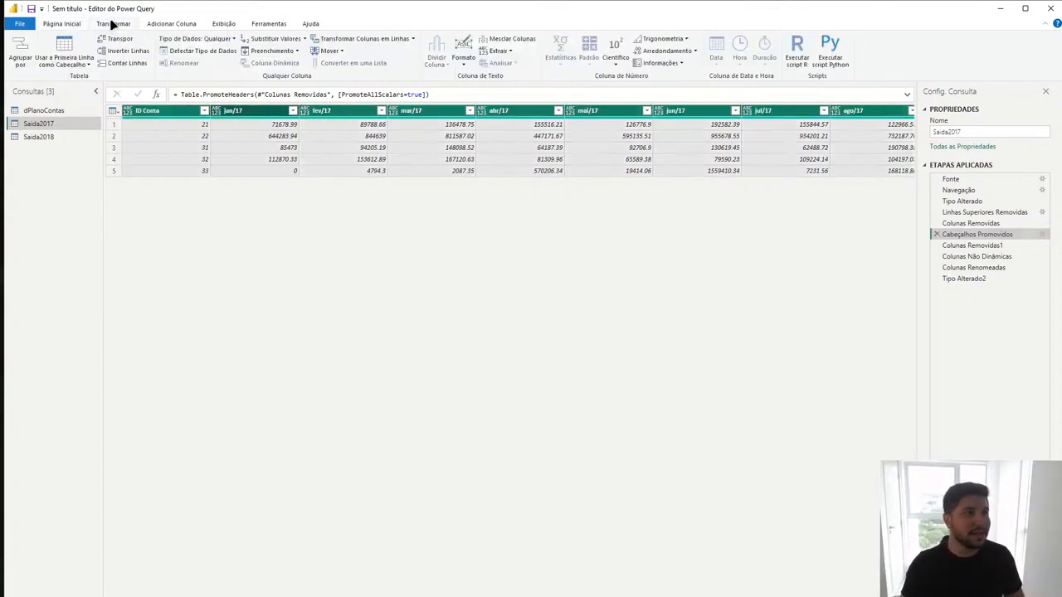
pyautogui.click(178, 52)
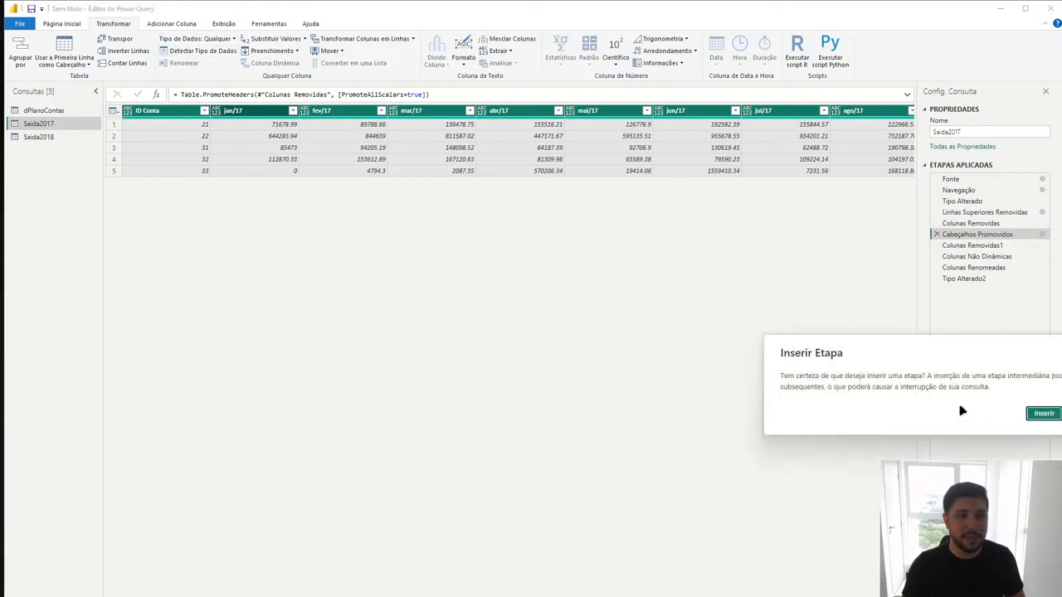
pyautogui.click(1028, 416)
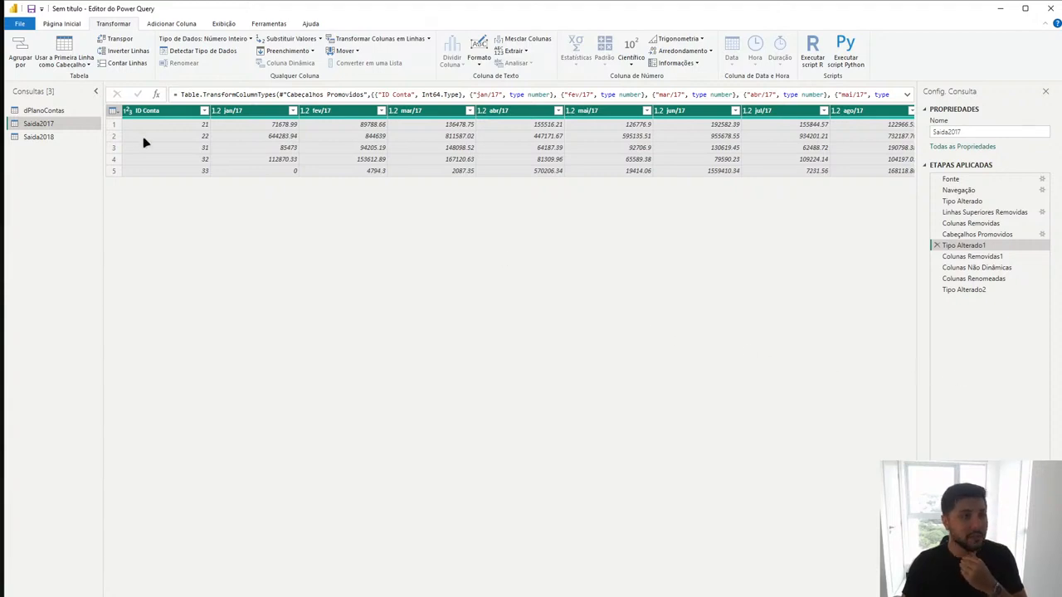
# Step: Compare the column names in the Tipo Alterado1 formulas of Saida2018 and Saida2017, ending on Saida2017's final step
pyautogui.click(87, 137)
pyautogui.click(996, 244)
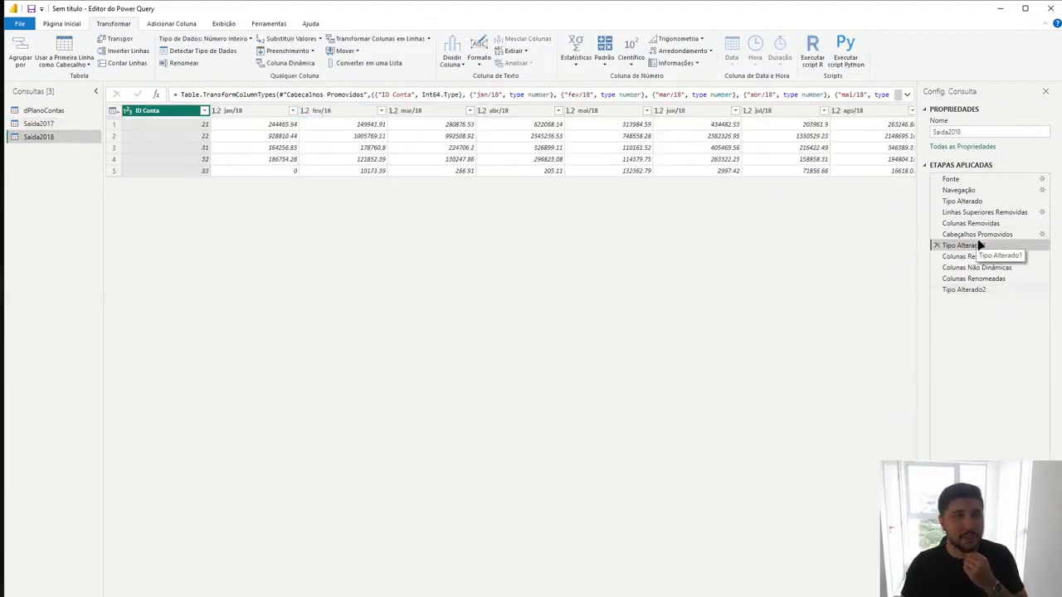
pyautogui.click(908, 95)
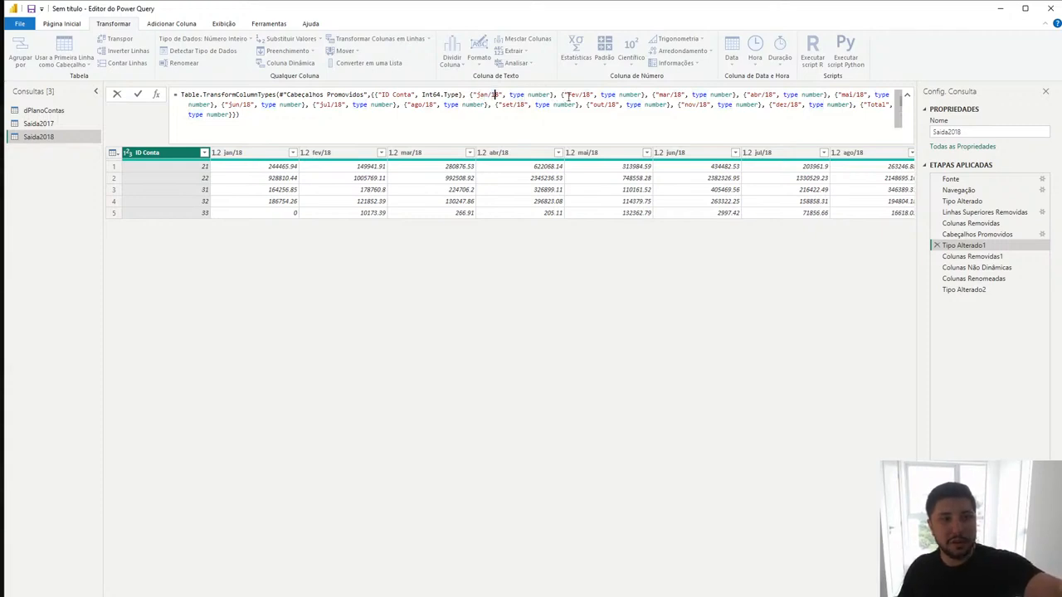
pyautogui.doubleClick(664, 95)
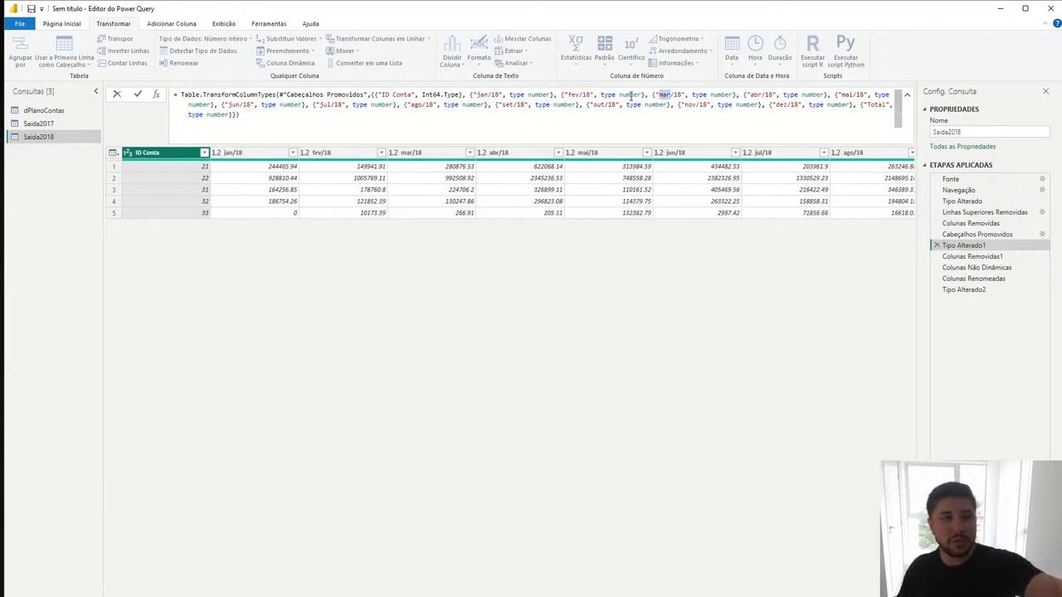
pyautogui.click(33, 122)
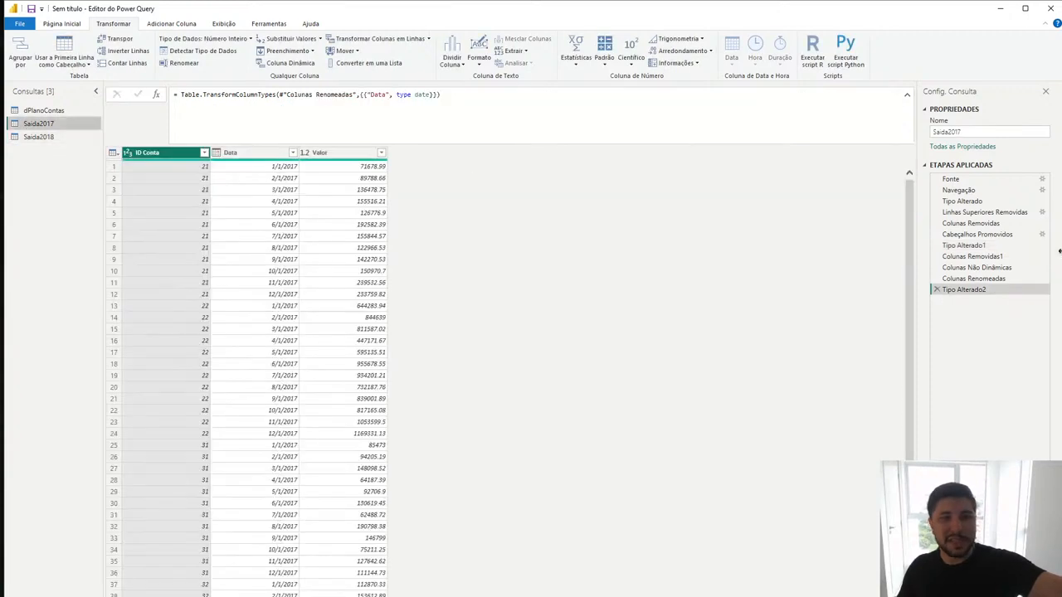
pyautogui.click(1001, 245)
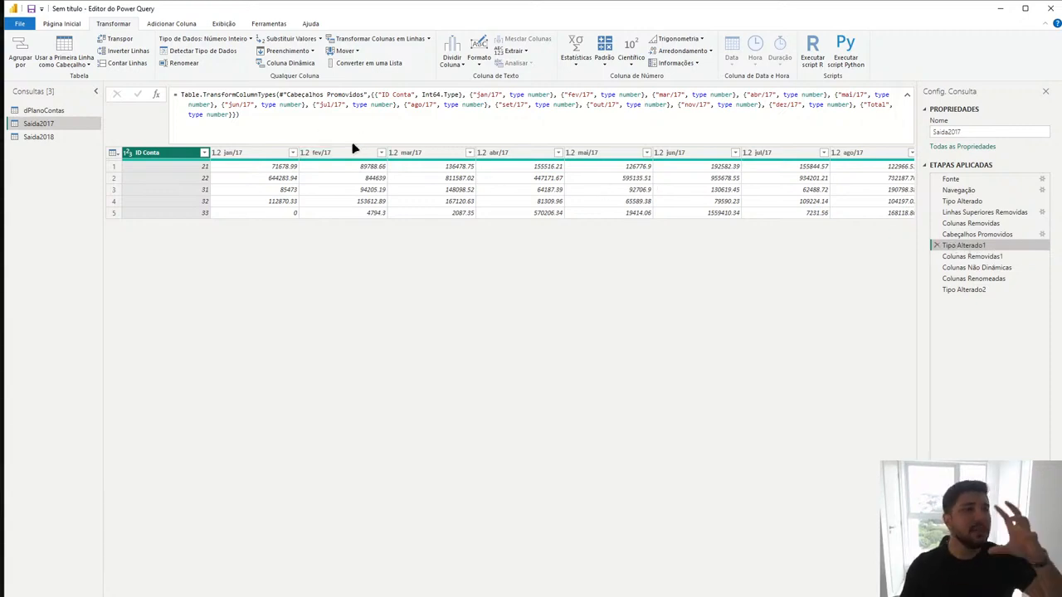
pyautogui.click(962, 290)
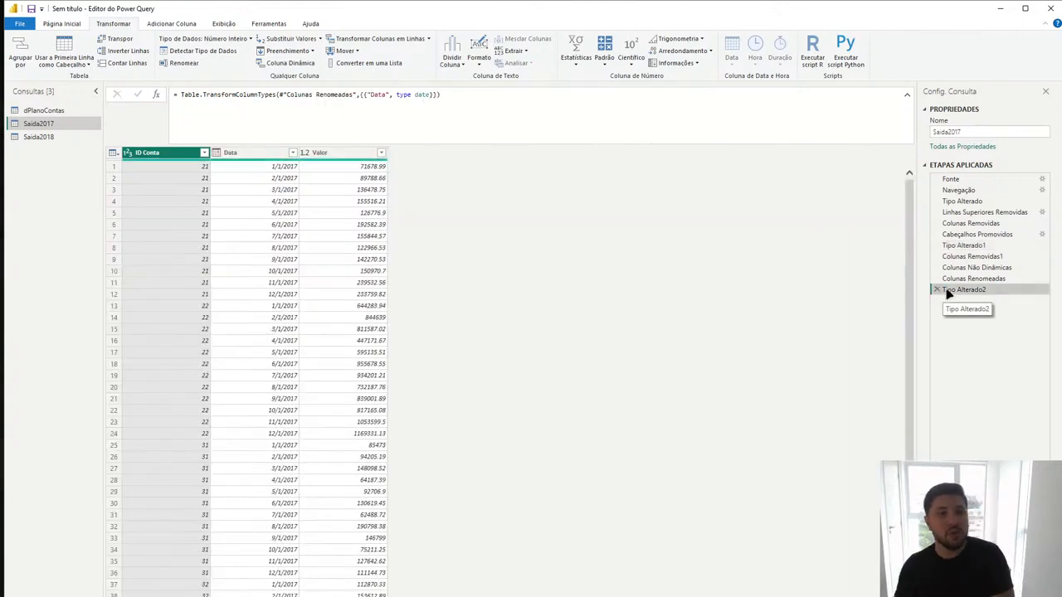
# Step: Append the Saida2018 table to the Saida2017 query and check the combined rows
pyautogui.click(75, 25)
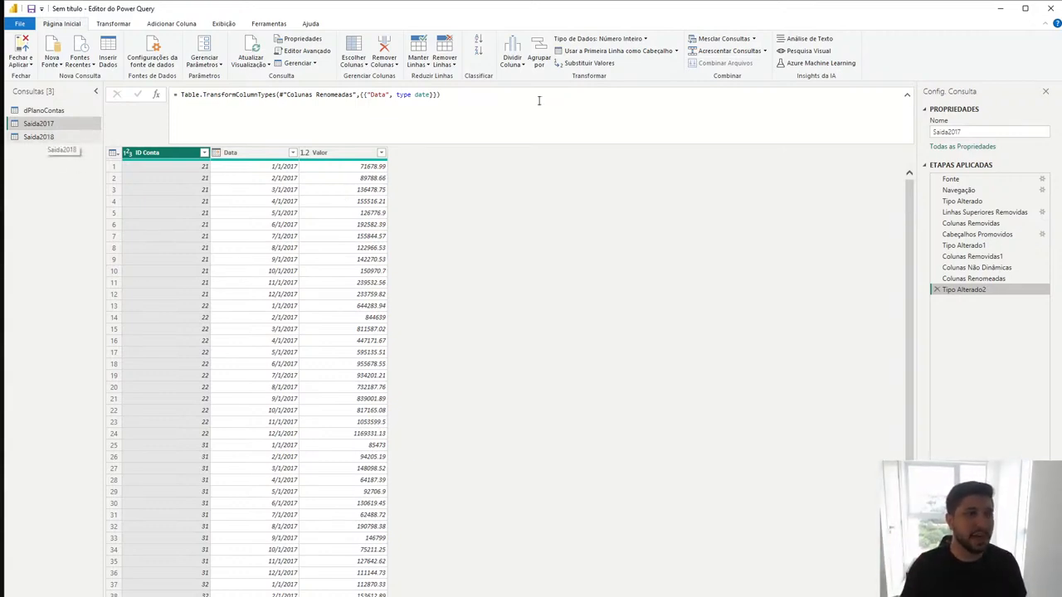
pyautogui.click(724, 51)
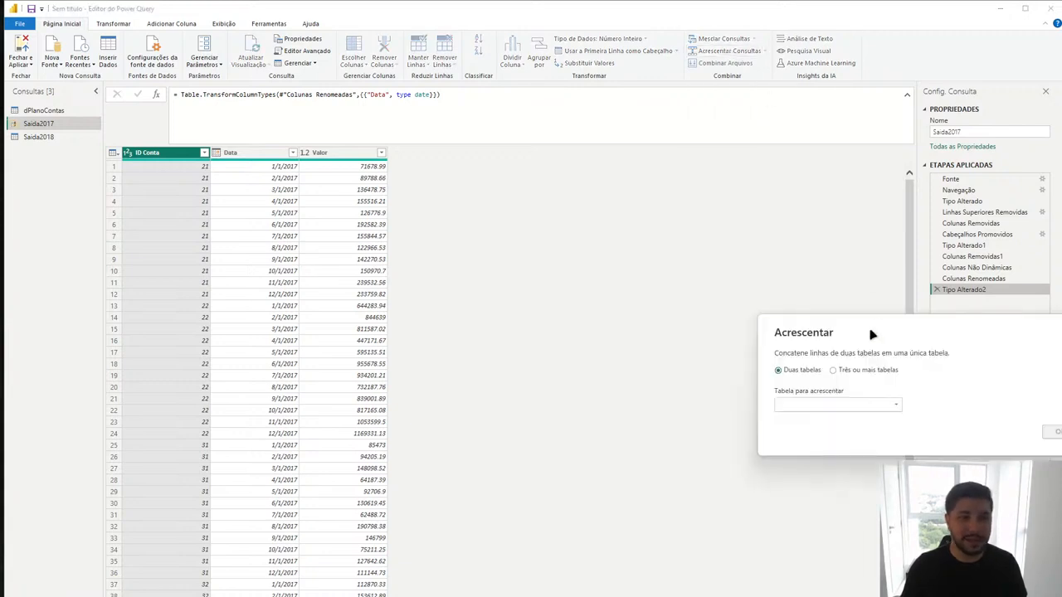
pyautogui.click(836, 404)
pyautogui.click(801, 439)
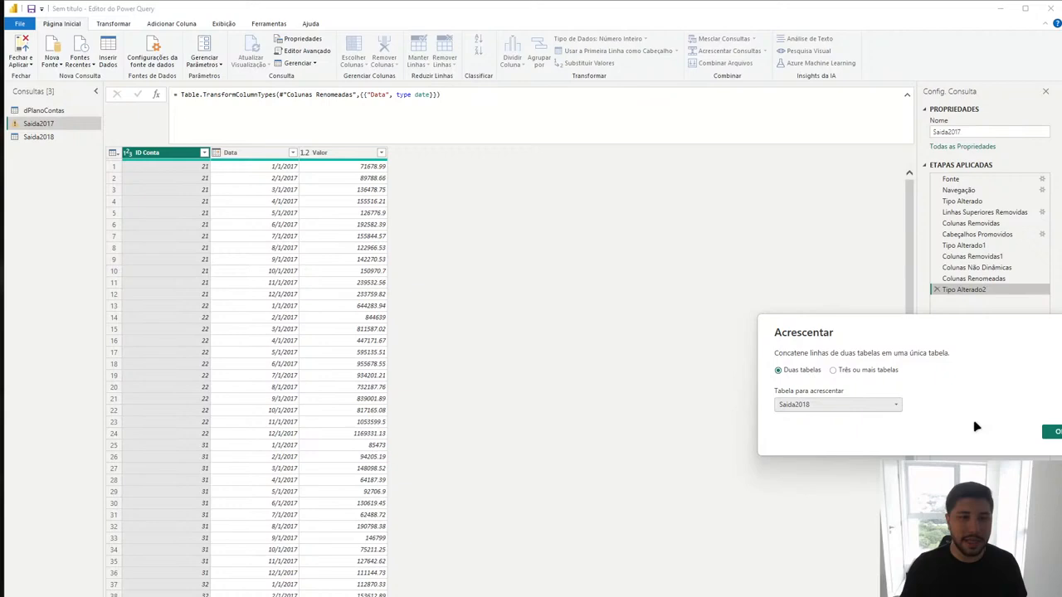
pyautogui.click(1051, 431)
pyautogui.scroll(-10, 535, 334)
pyautogui.scroll(-7, 532, 331)
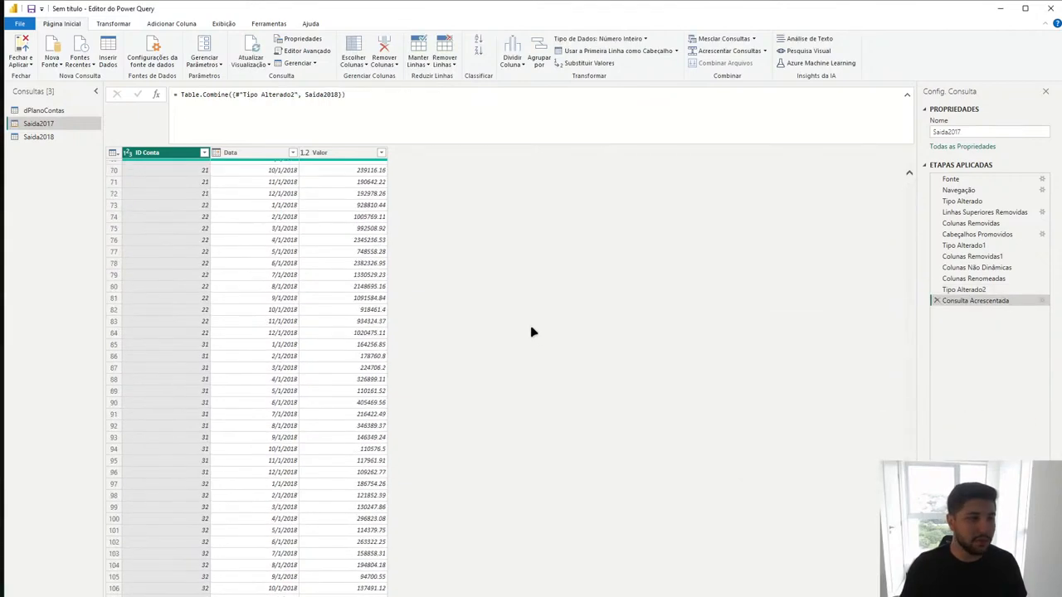
pyautogui.scroll(20, 323, 340)
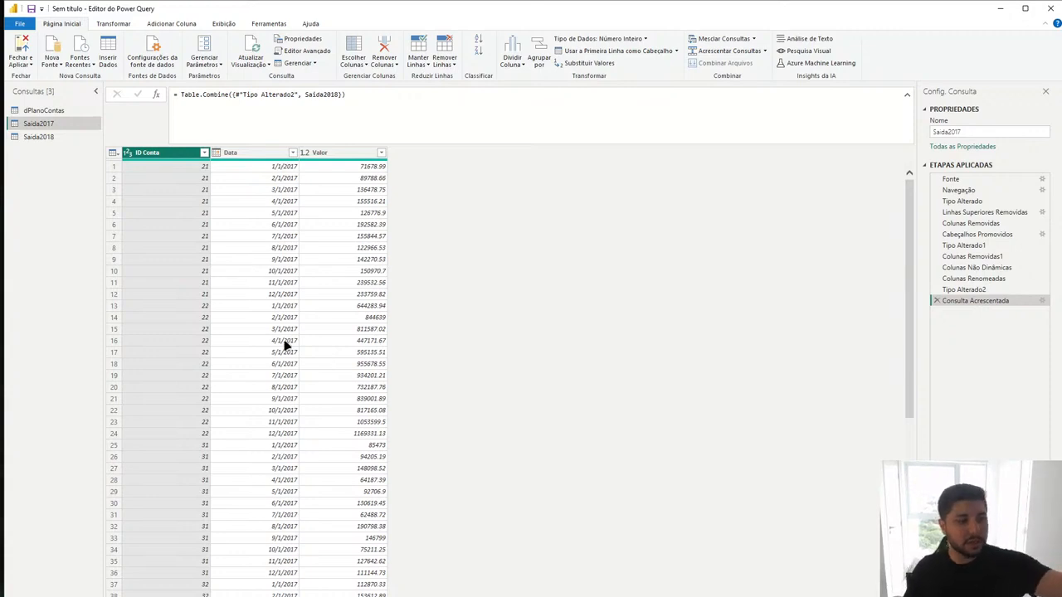
pyautogui.scroll(-18, 273, 373)
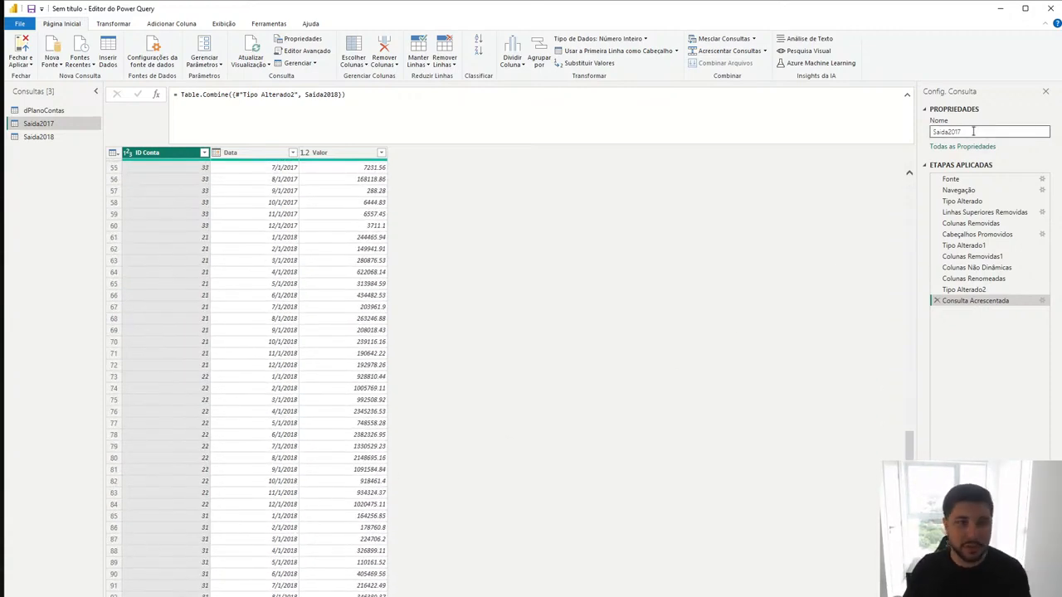
# Step: Rename the combined Saida2017 query as Pagamentos
pyautogui.click(972, 131)
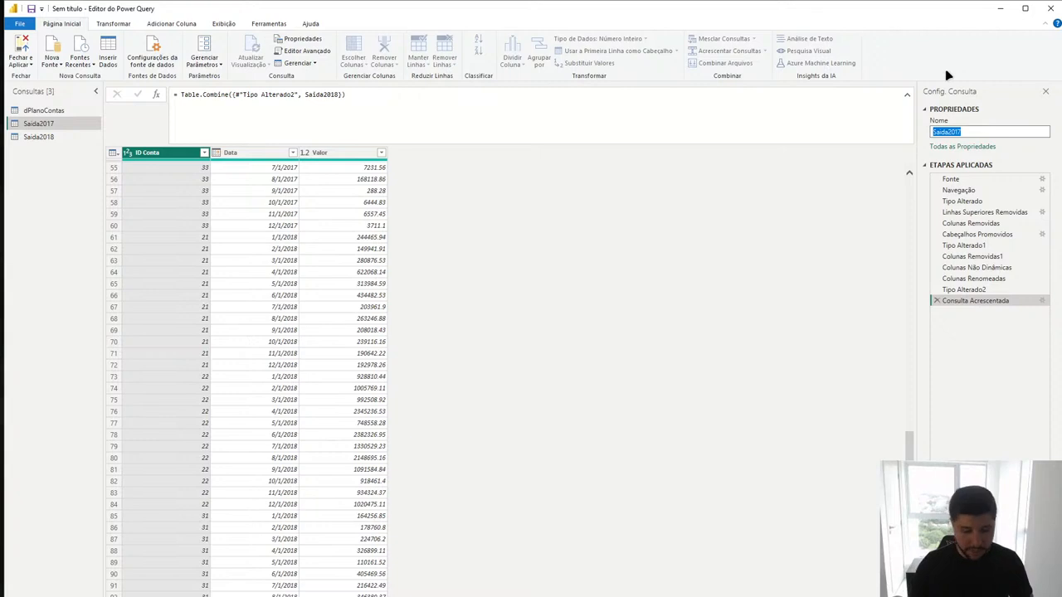
pyautogui.write('Pagamentos')
pyautogui.press('Return')
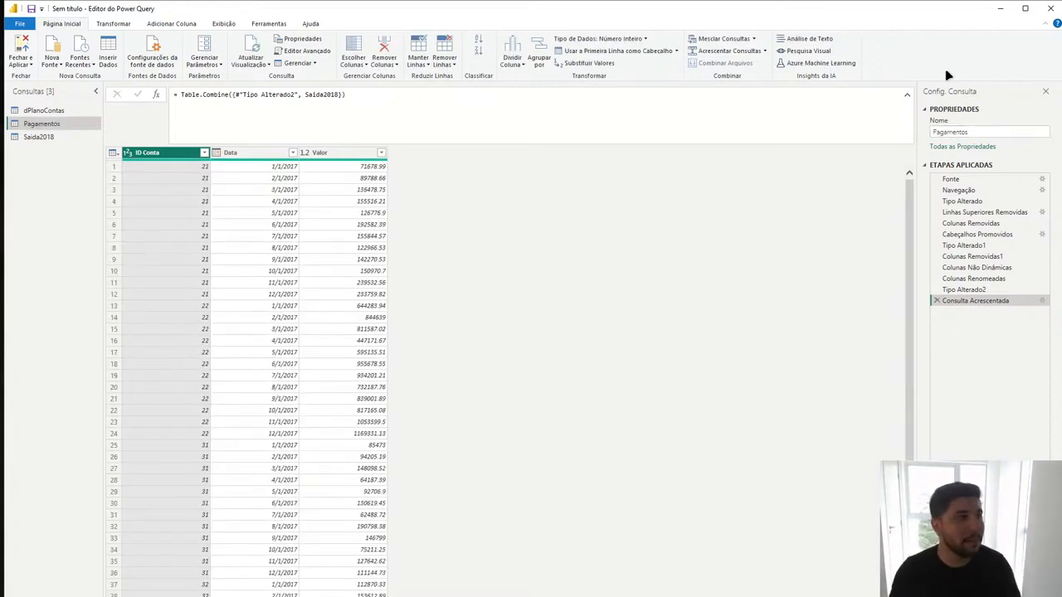
# Step: Import Sheet1 from the Recebimentos Excel workbook as a new query
pyautogui.click(53, 41)
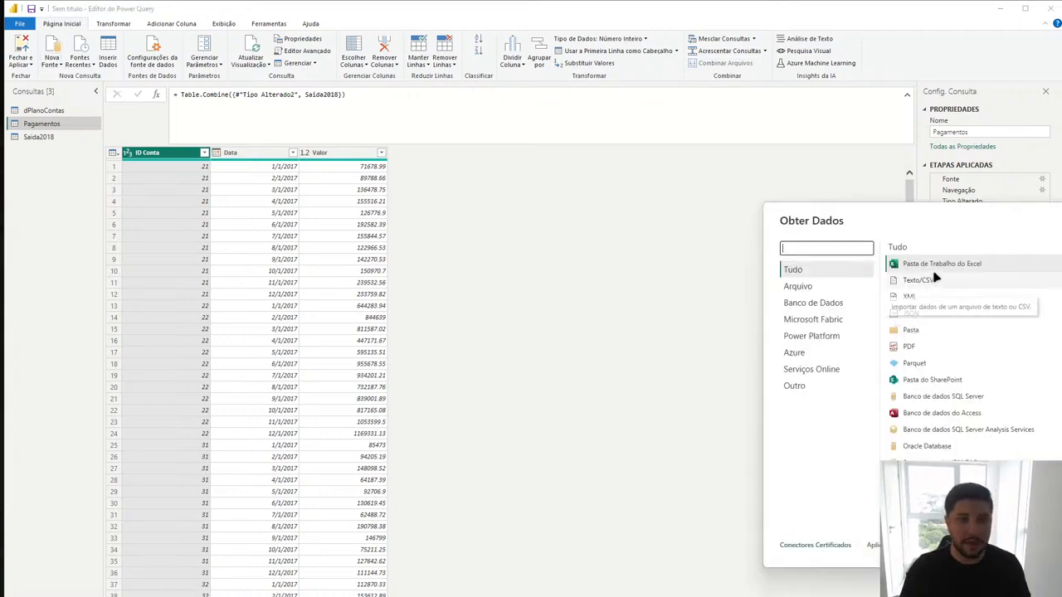
pyautogui.press('Escape')
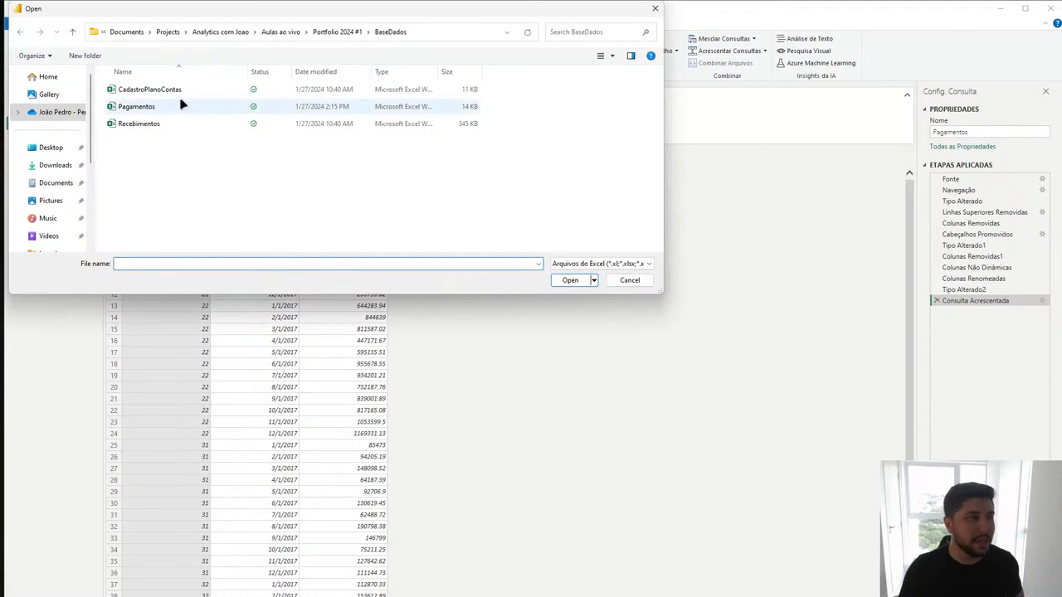
pyautogui.click(155, 124)
pyautogui.doubleClick(156, 124)
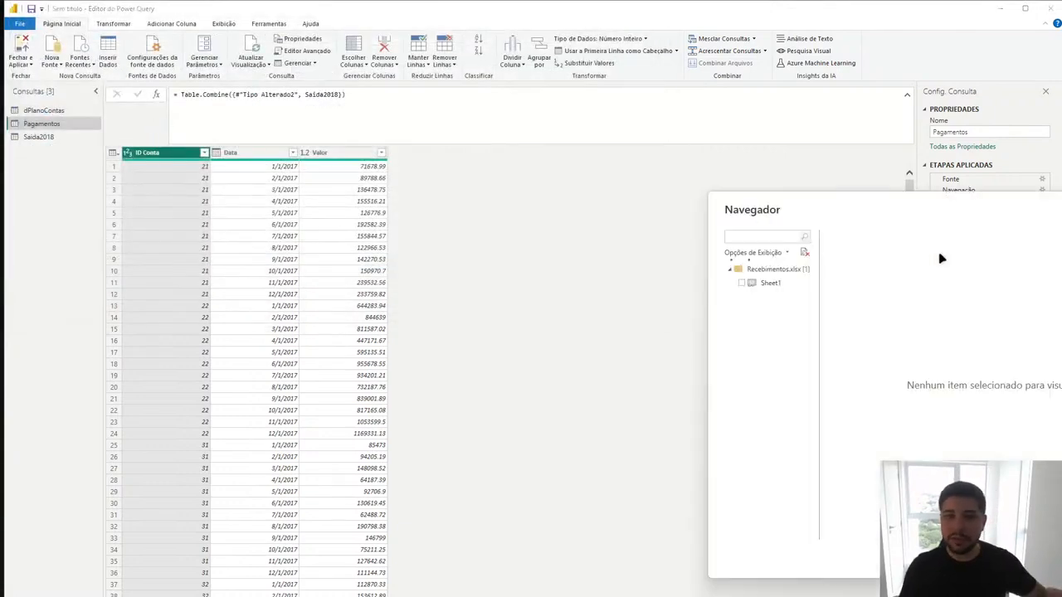
pyautogui.moveTo(941, 213); pyautogui.dragTo(734, 207)
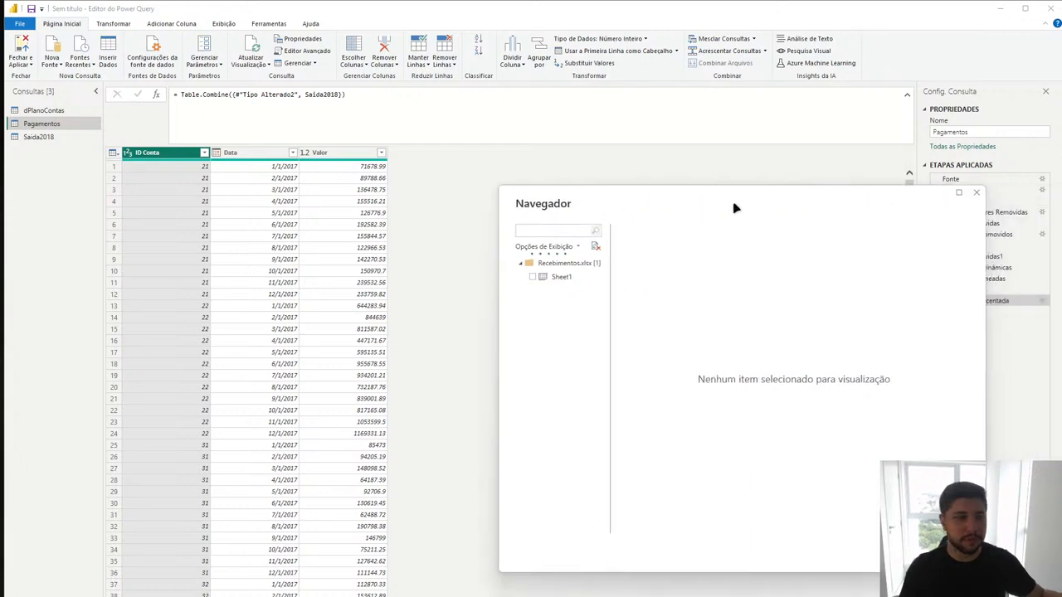
pyautogui.click(546, 279)
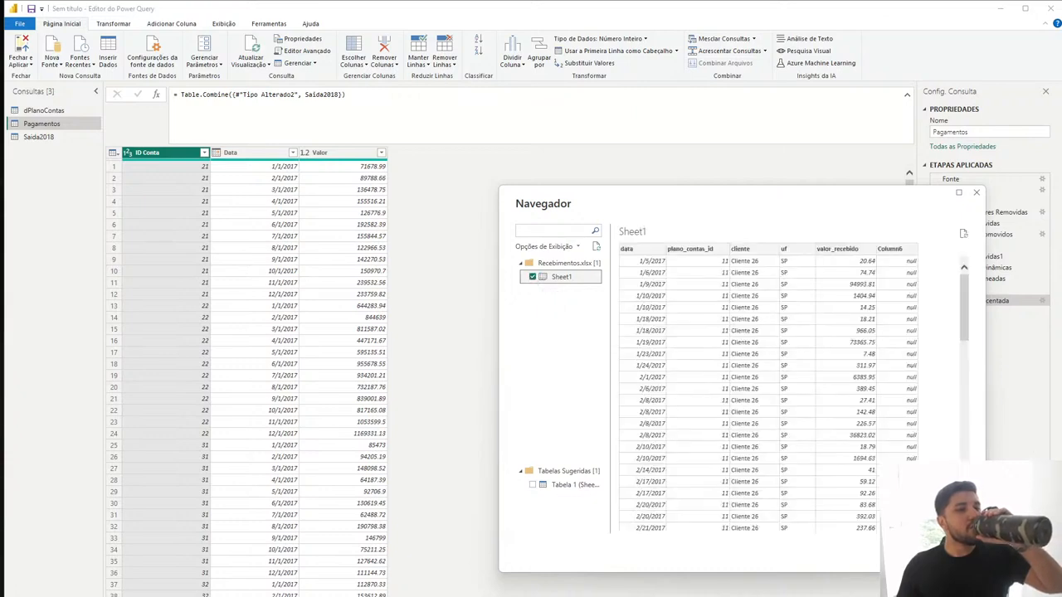
pyautogui.press('Return')
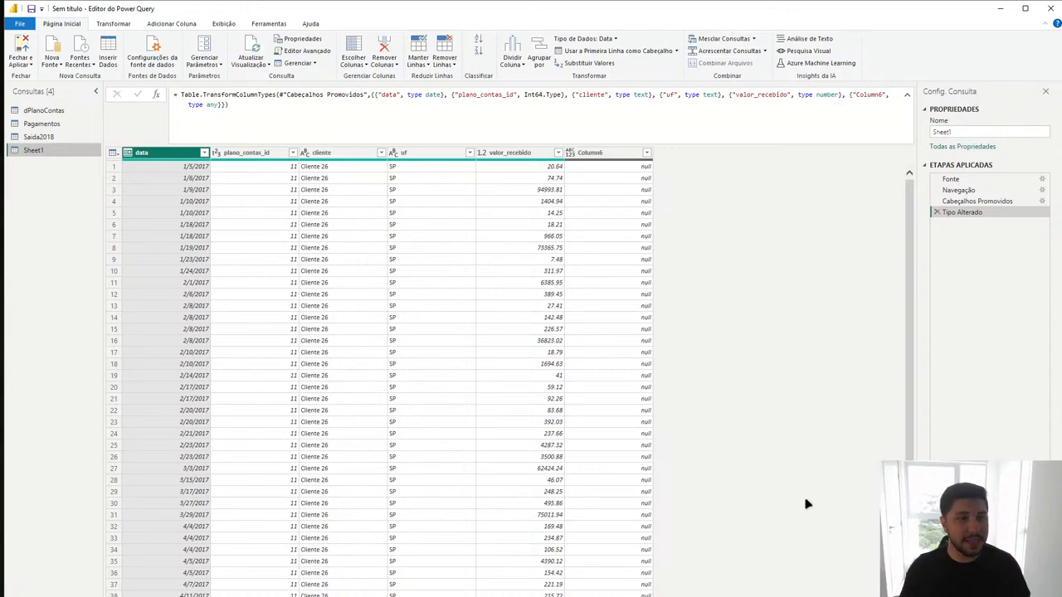
# Step: Look through the Sheet1 rows and remove the empty Column6 column
pyautogui.scroll(-20, 638, 461)
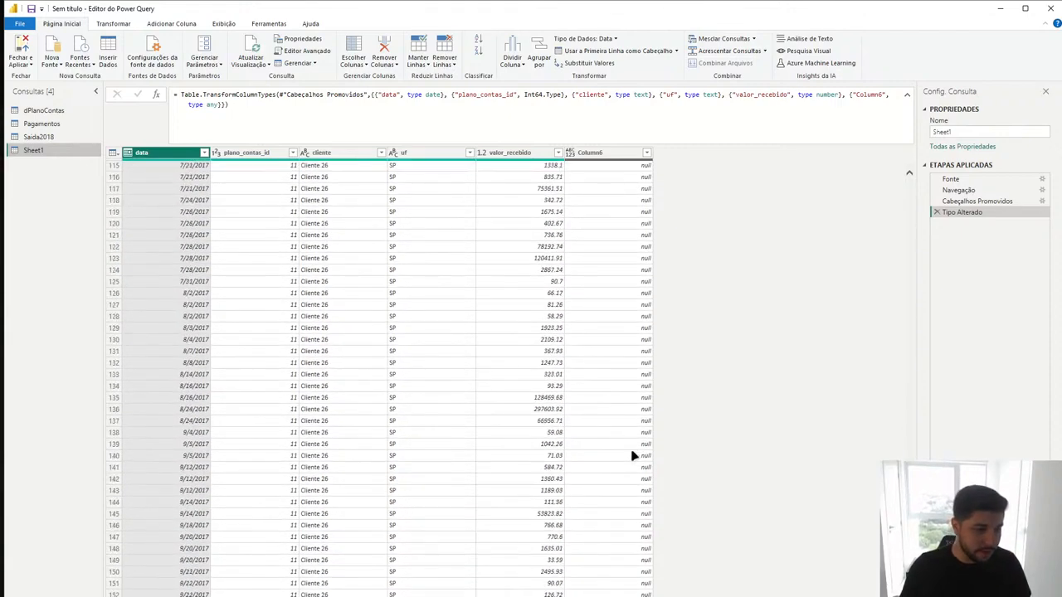
pyautogui.scroll(-15, 632, 456)
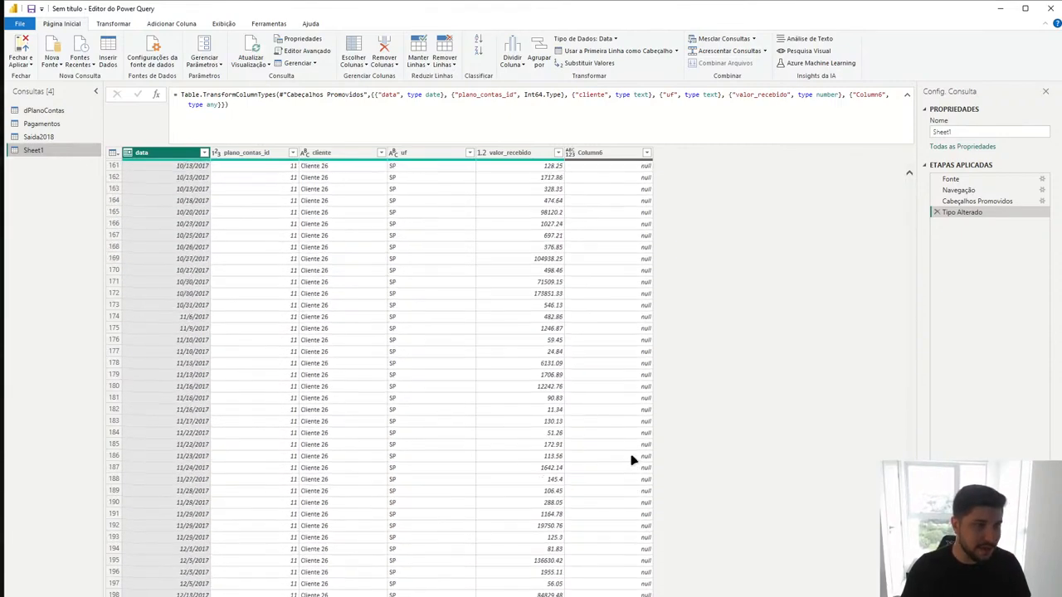
pyautogui.click(606, 156)
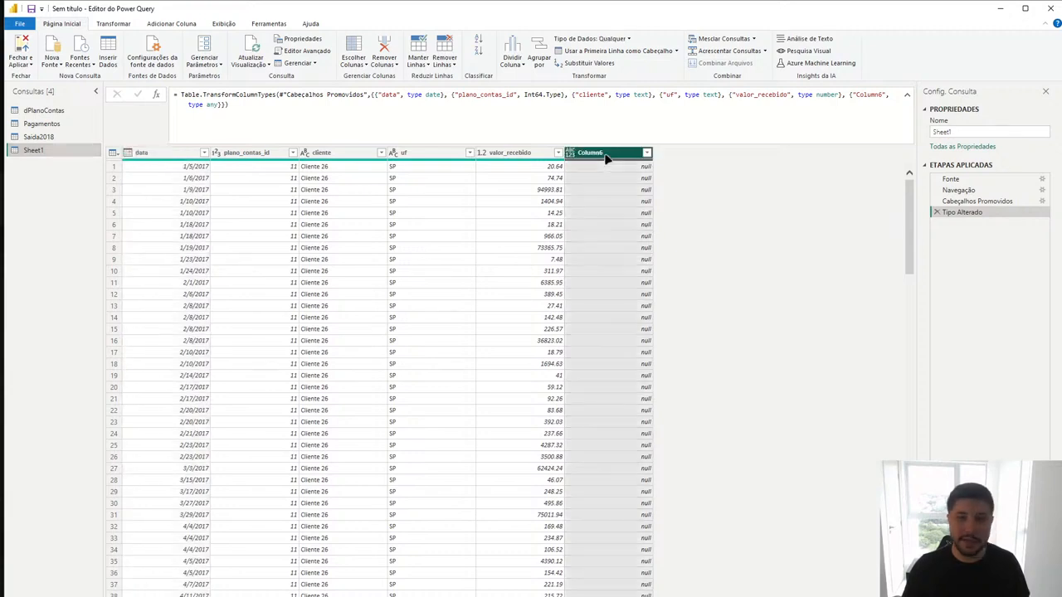
pyautogui.rightClick(606, 158)
pyautogui.click(632, 176)
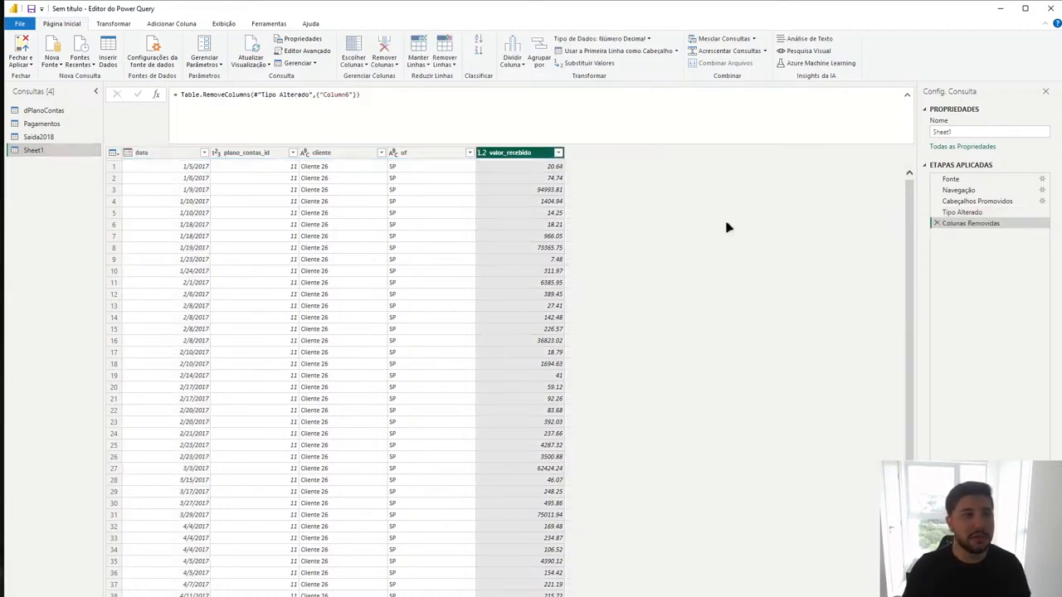
# Step: Rename the Sheet1 query as Recebimentos
pyautogui.doubleClick(975, 132)
pyautogui.write('Re')
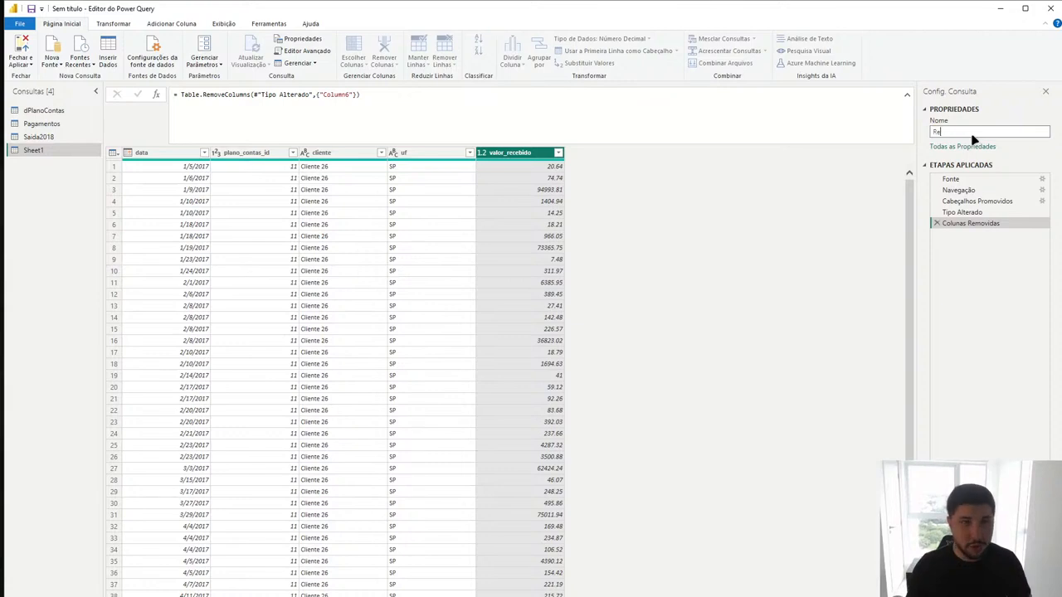
pyautogui.write('cebimentos')
pyautogui.press('Return')
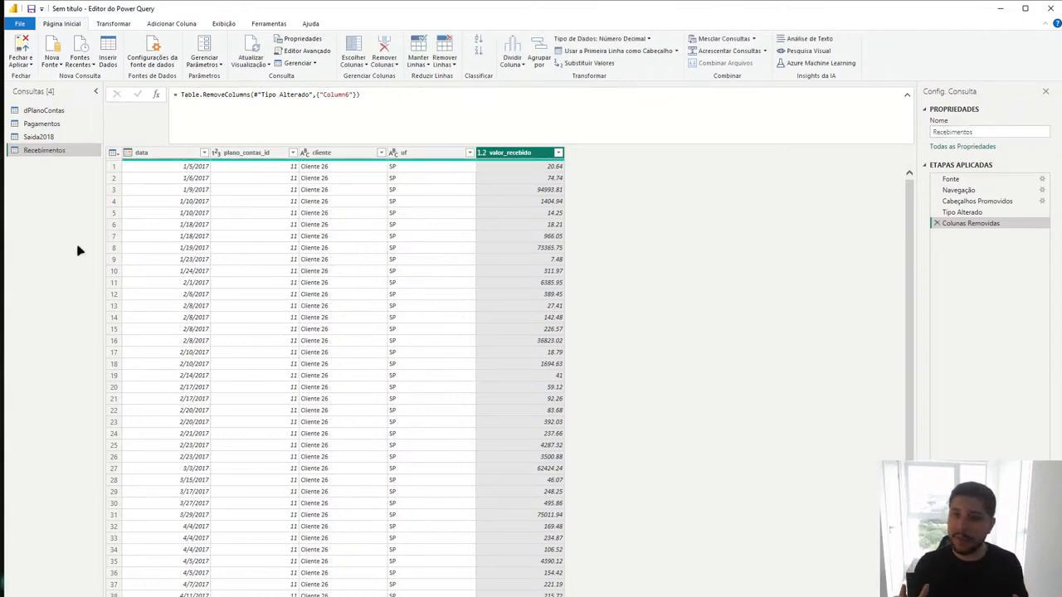
# Step: Disable loading of the Saida2018 query into the model, keeping the query itself
pyautogui.click(51, 122)
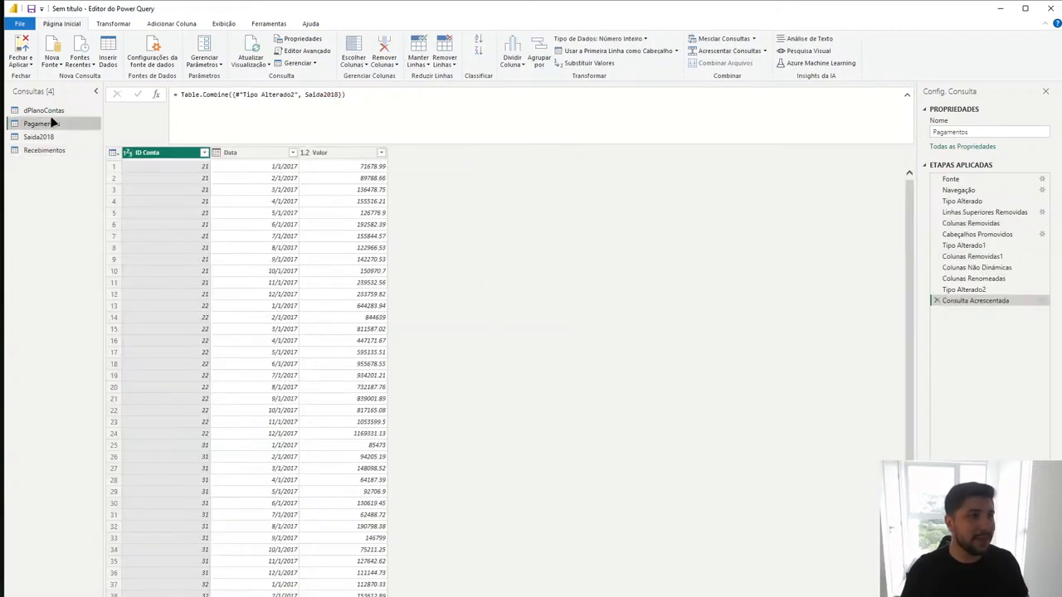
pyautogui.click(52, 111)
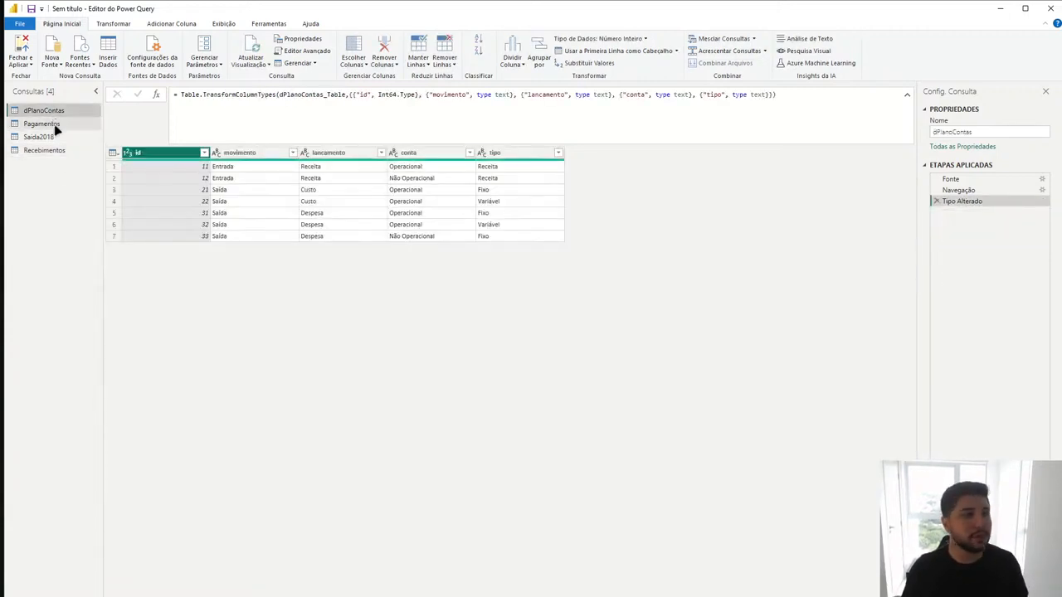
pyautogui.click(43, 137)
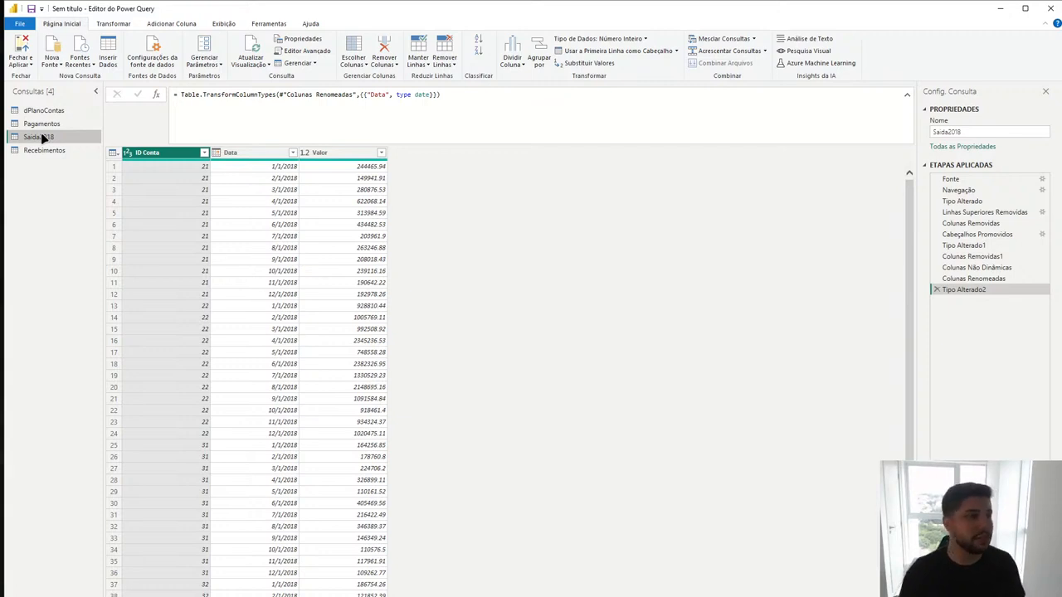
pyautogui.rightClick(43, 137)
pyautogui.click(86, 200)
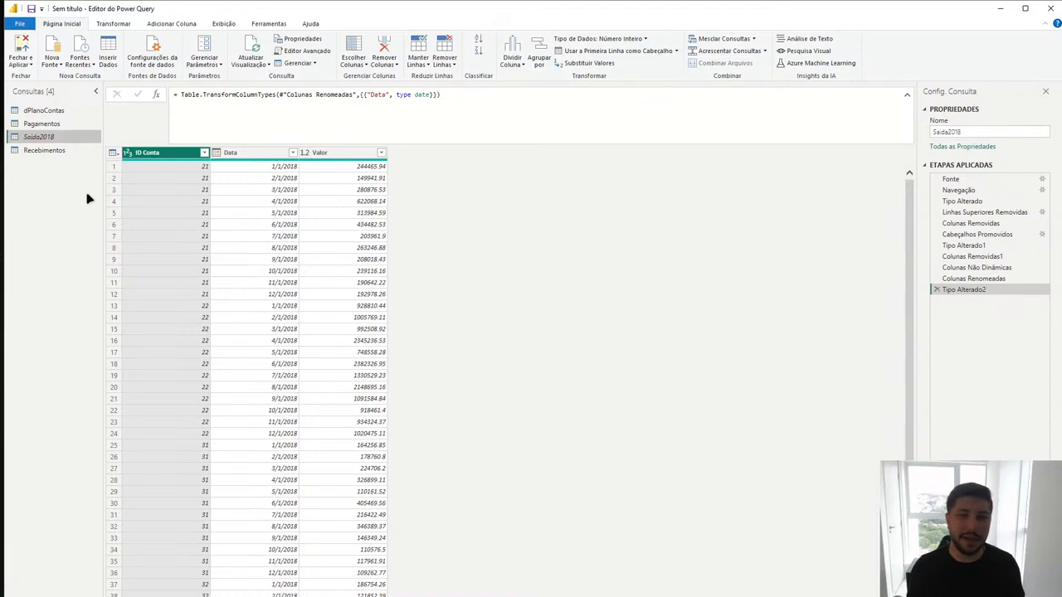
# Step: Check the combined Pagamentos rows, apply the queries to the report, and select the loaded Pagamentos table
pyautogui.click(40, 124)
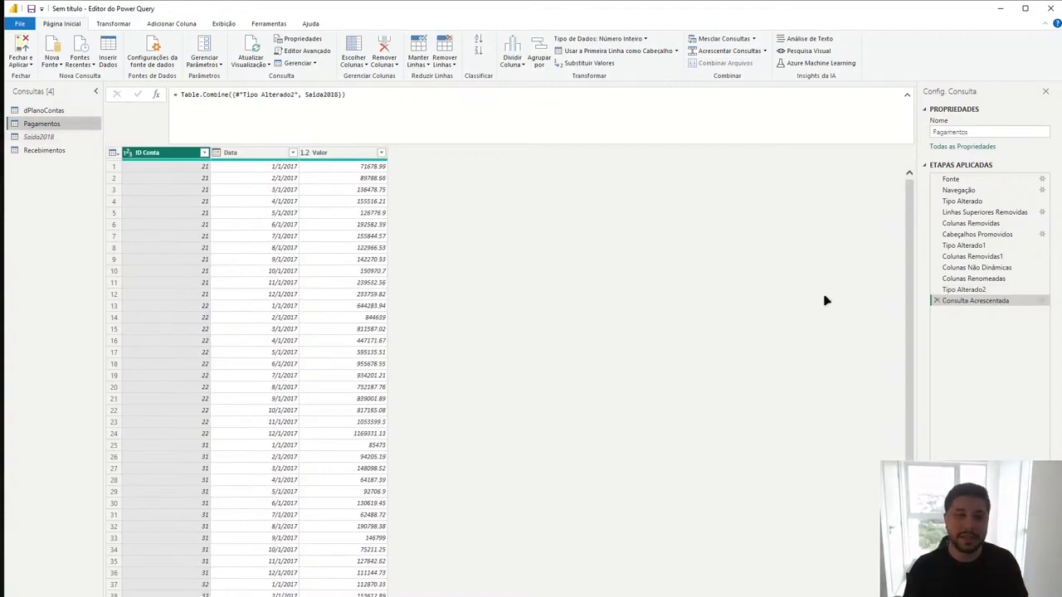
pyautogui.scroll(-20, 421, 363)
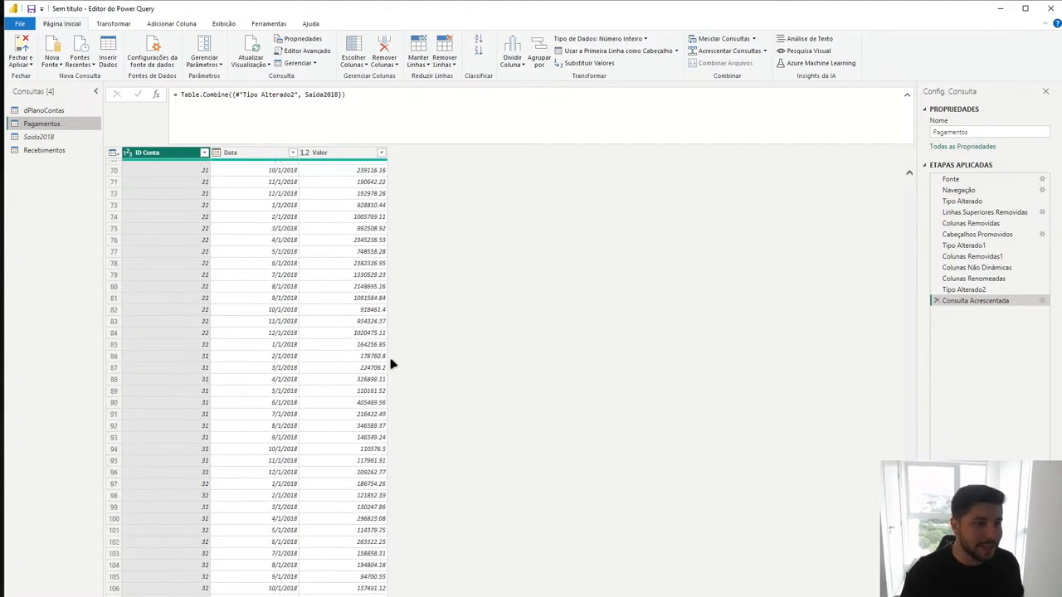
pyautogui.scroll(20, 292, 509)
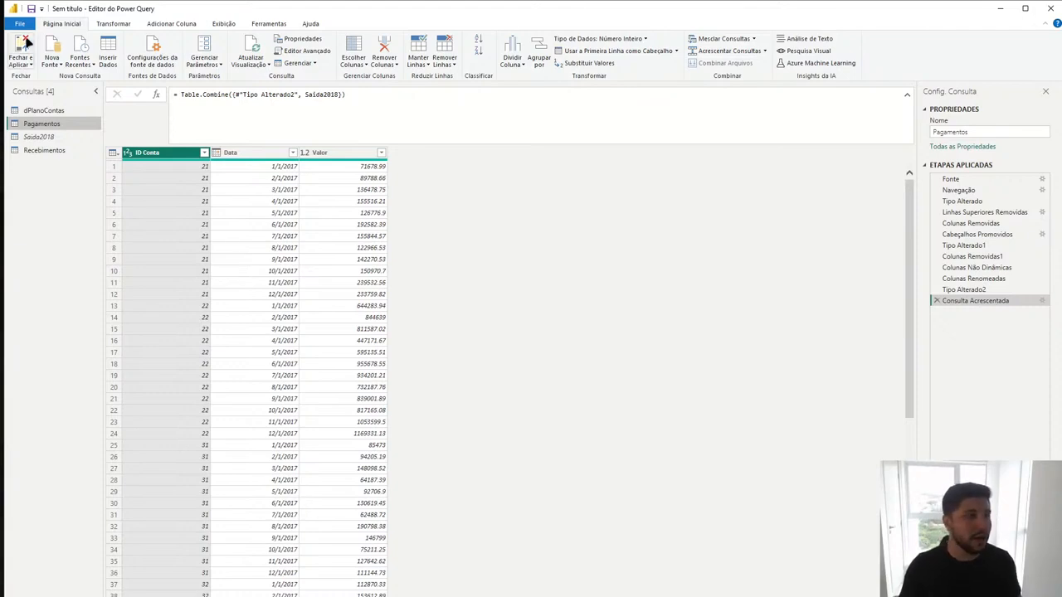
pyautogui.click(22, 46)
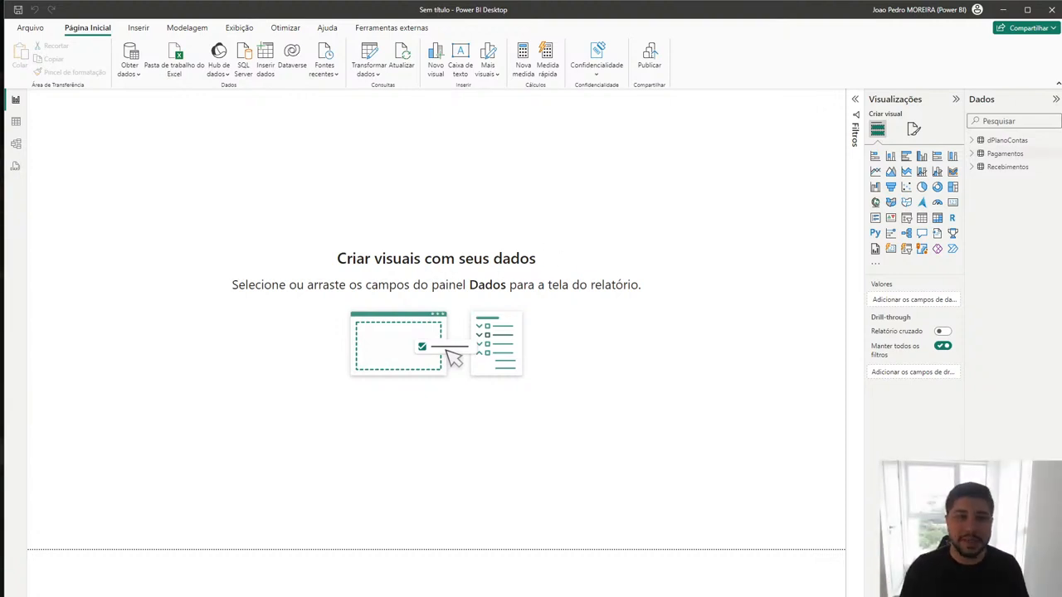
pyautogui.click(1007, 142)
pyautogui.click(1005, 155)
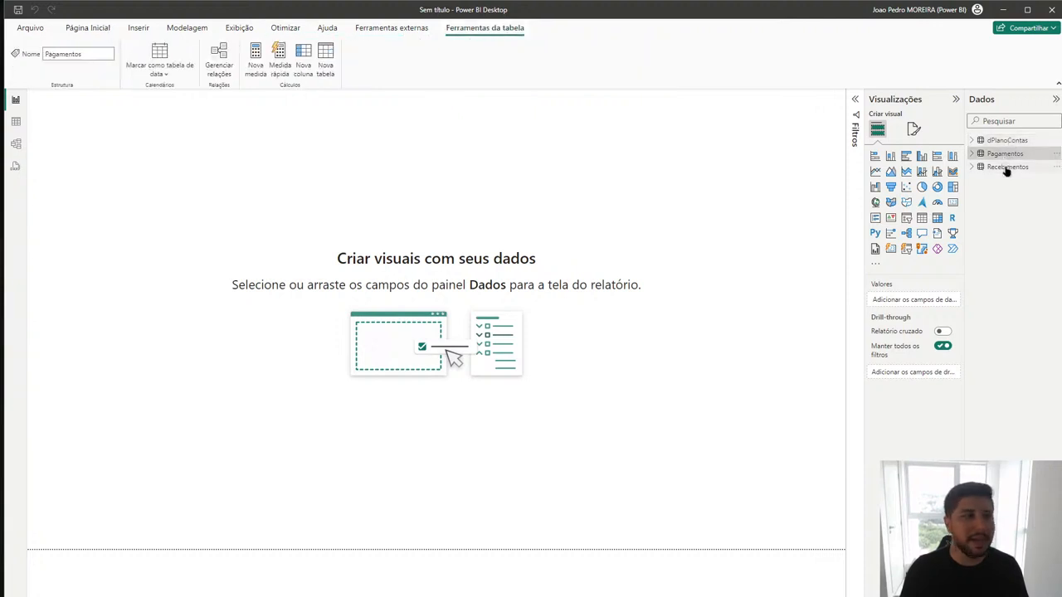
# Step: Look through the loaded tables, open Recebimentos in table view and scan its plano_contas_id column
pyautogui.click(1007, 167)
pyautogui.click(1006, 141)
pyautogui.moveTo(1006, 141)
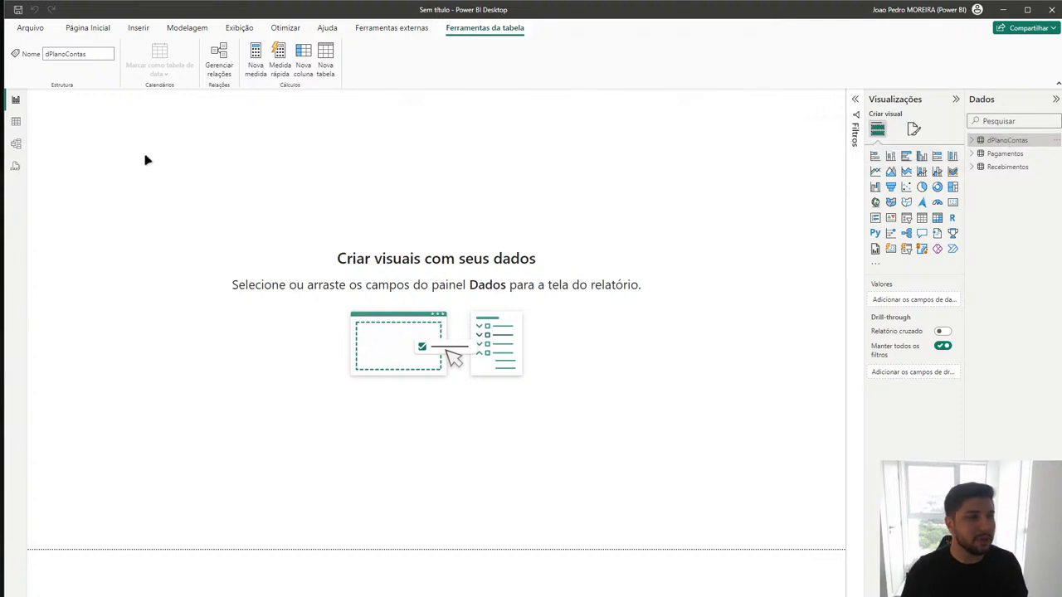
pyautogui.moveTo(133, 148); pyautogui.dragTo(770, 432)
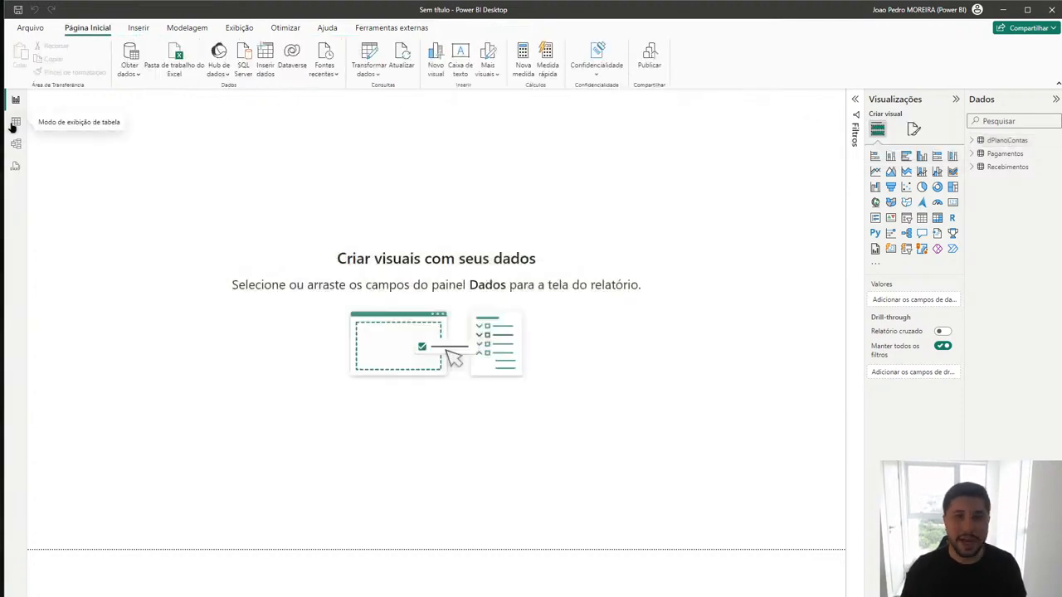
pyautogui.click(13, 123)
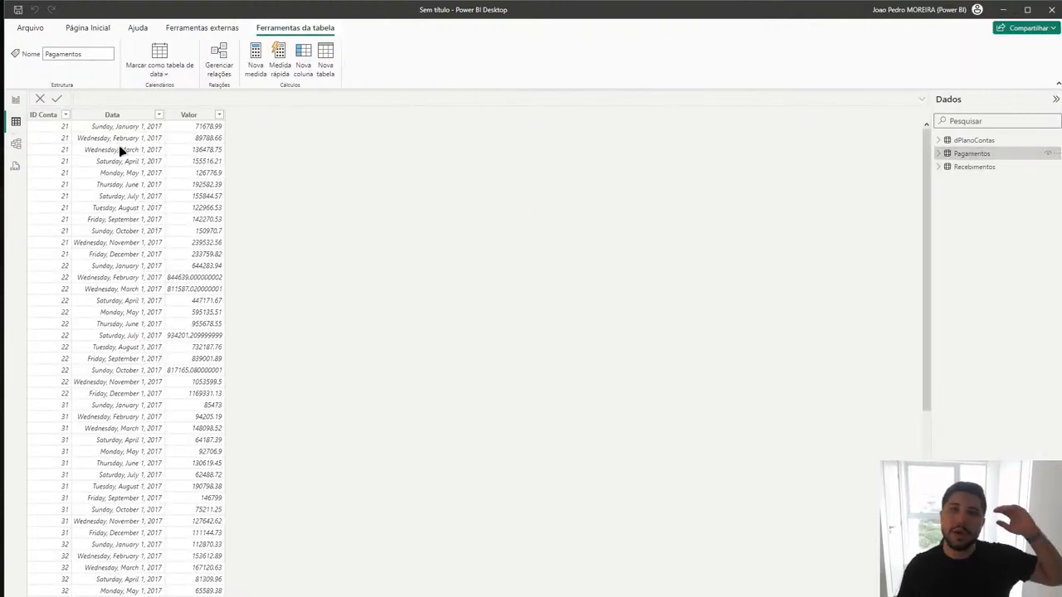
pyautogui.click(967, 168)
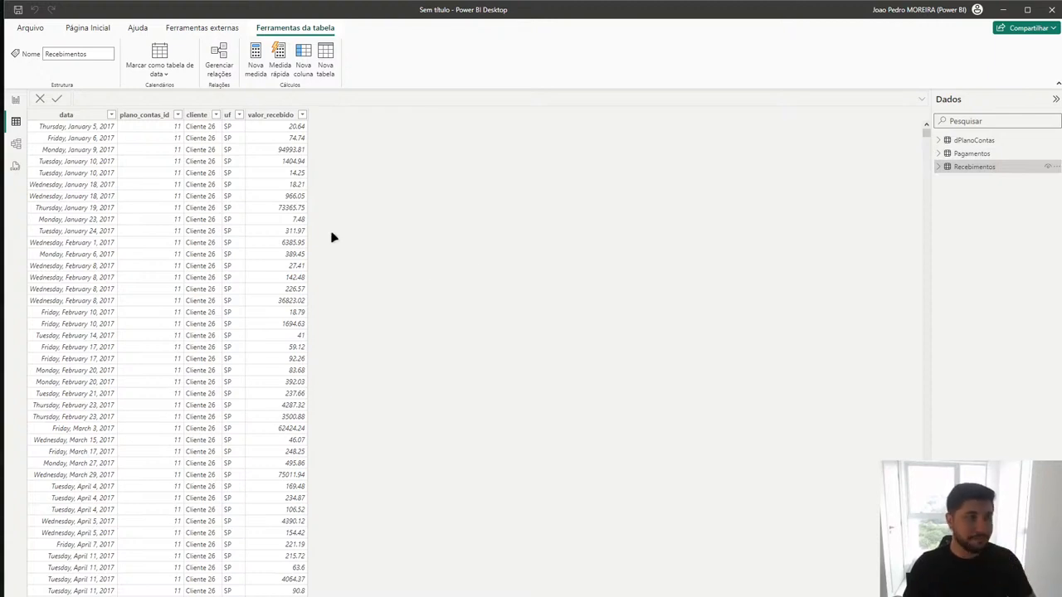
pyautogui.click(168, 117)
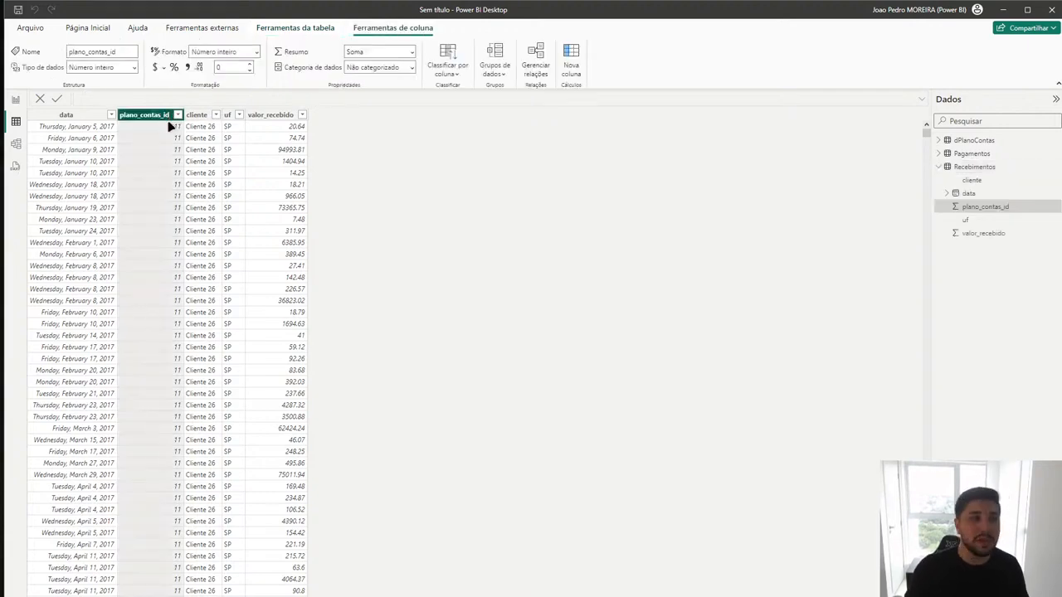
pyautogui.scroll(-10, 165, 129)
pyautogui.scroll(-20, 165, 129)
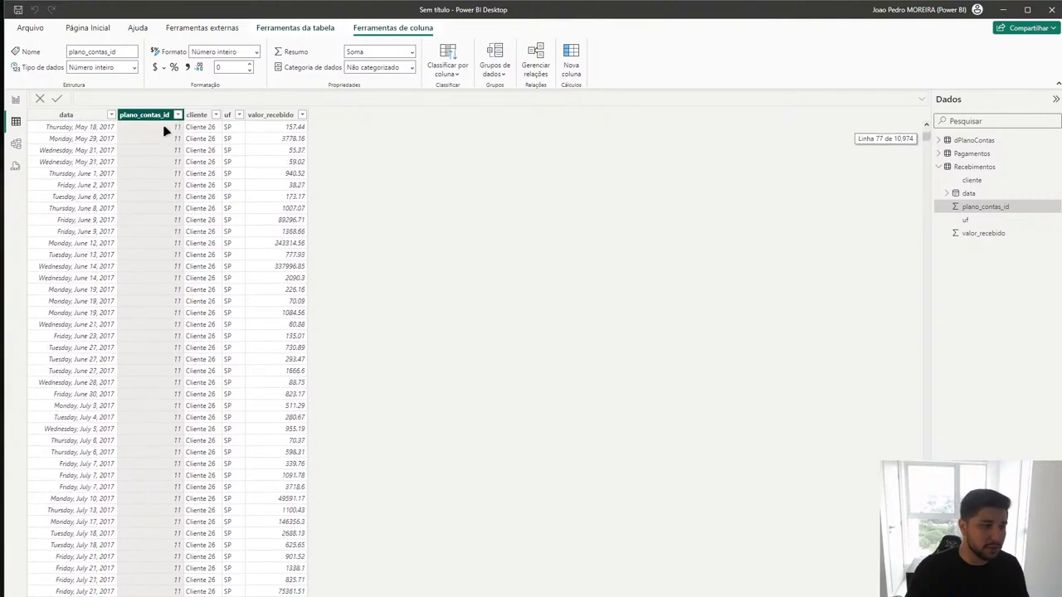
pyautogui.scroll(-1, 164, 162)
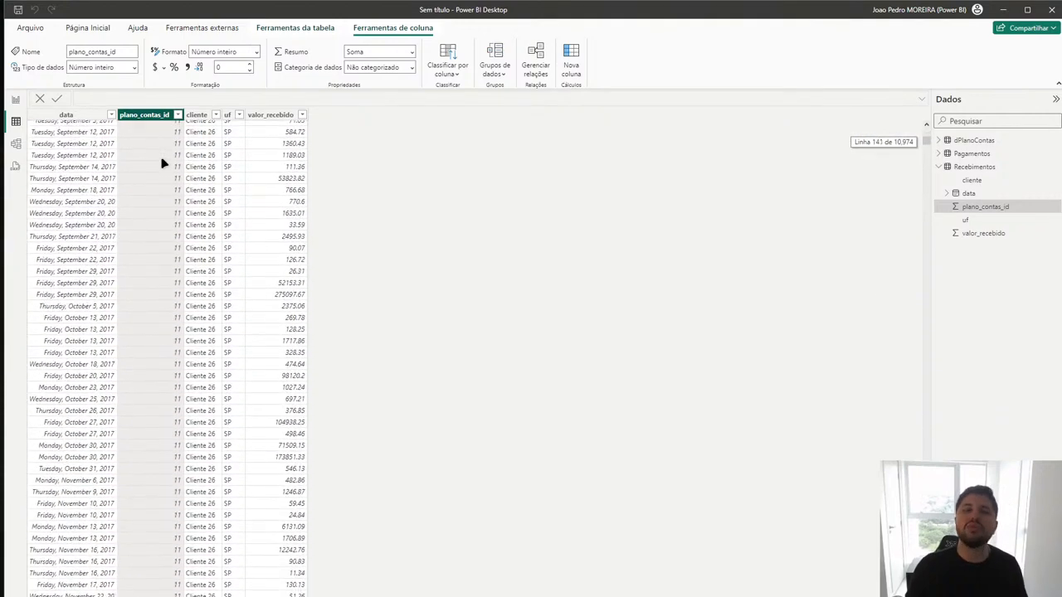
# Step: Open dPlanoContas and read across account 11's id, movimento, lancamento and conta values
pyautogui.click(962, 141)
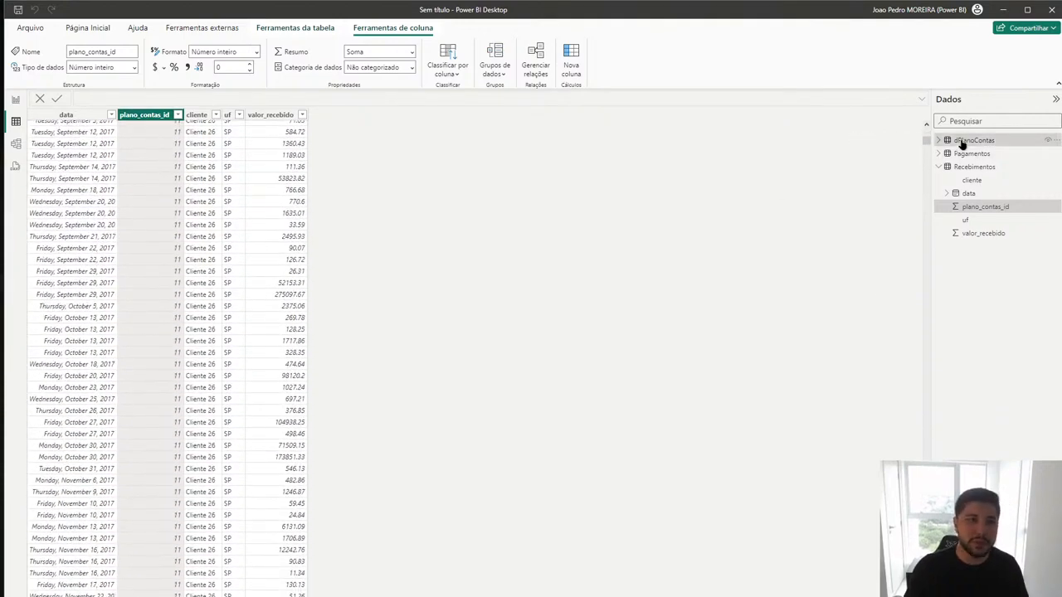
pyautogui.click(35, 116)
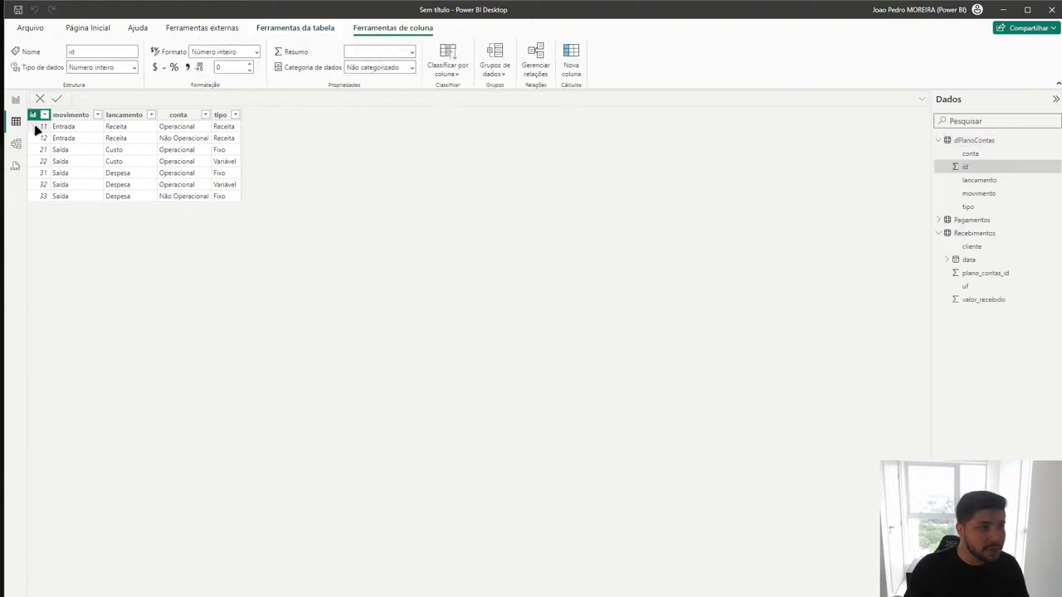
pyautogui.click(70, 129)
pyautogui.click(117, 130)
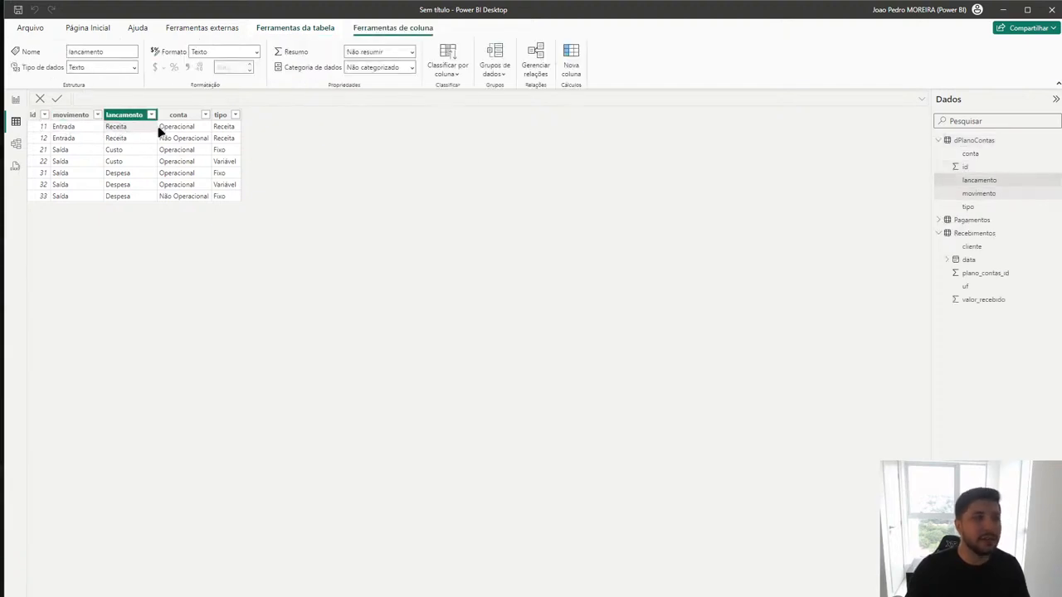
pyautogui.click(173, 130)
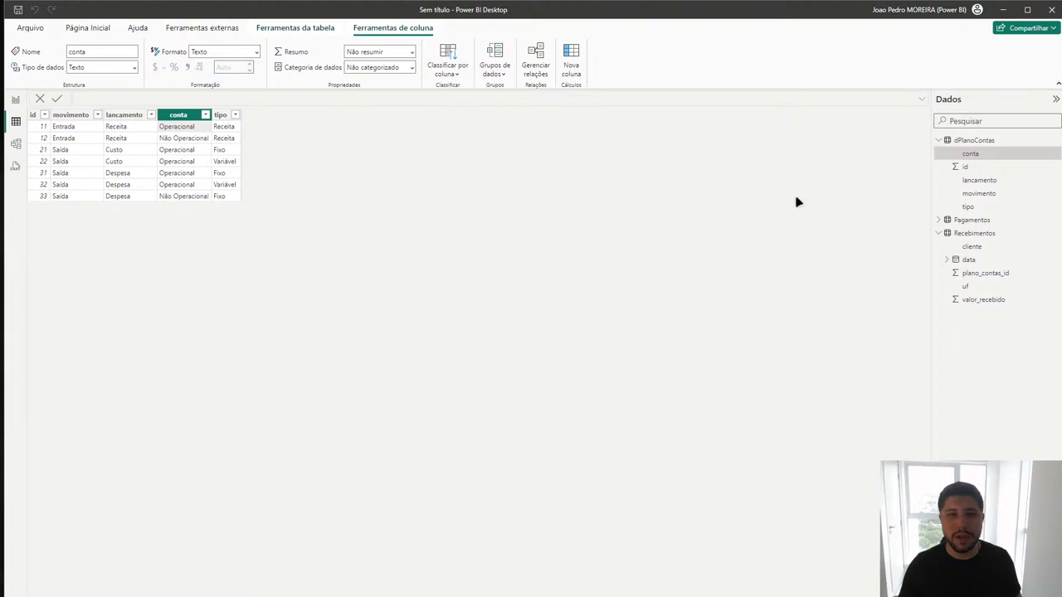
# Step: Check the first row's ID Conta in Pagamentos and read the matching account's movimento, lancamento, conta and tipo in dPlanoContas
pyautogui.click(979, 220)
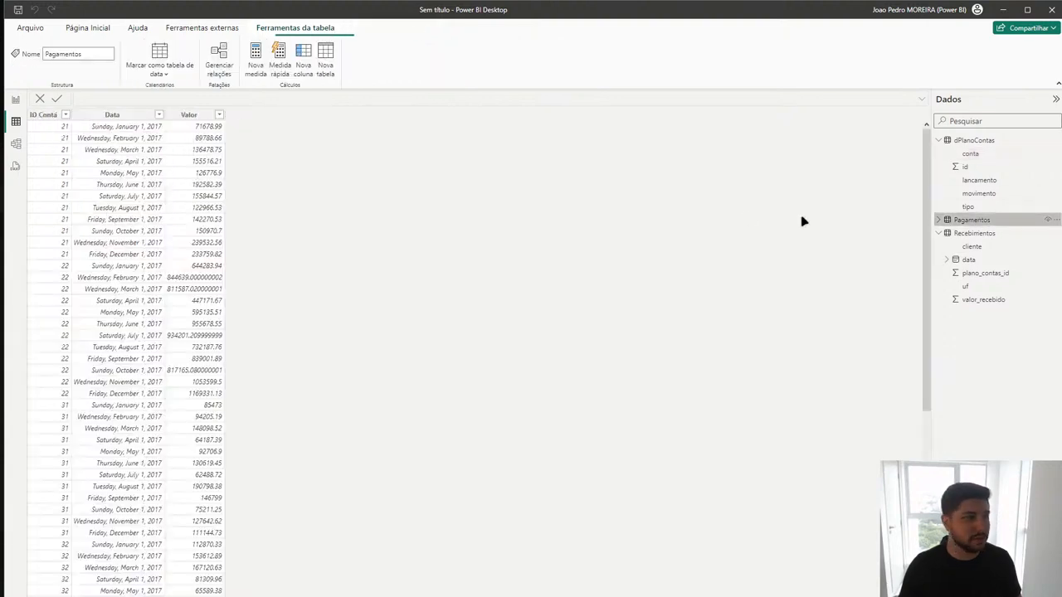
pyautogui.click(57, 128)
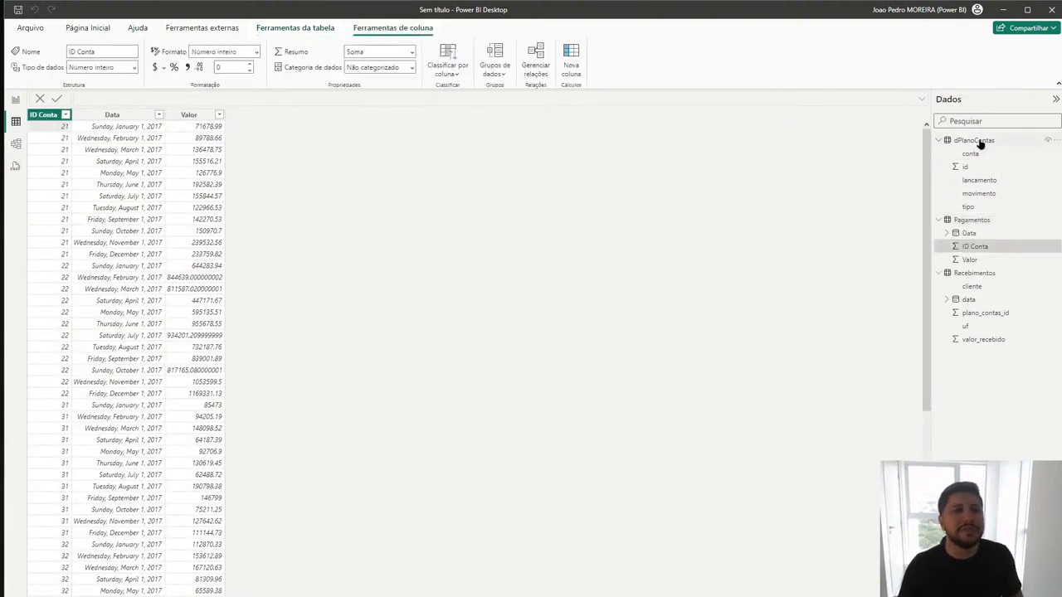
pyautogui.click(974, 140)
pyautogui.click(73, 153)
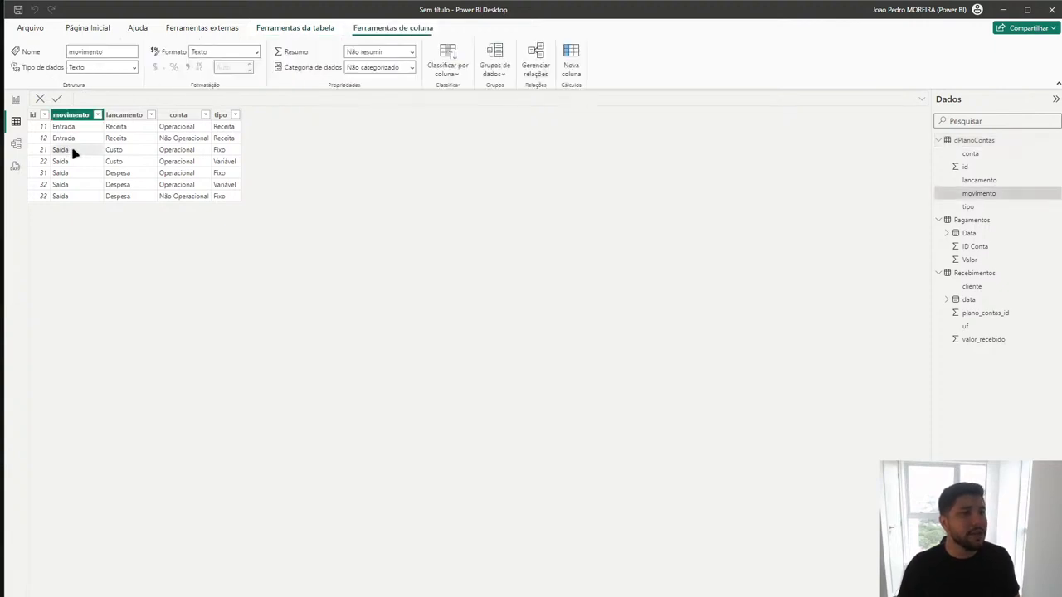
pyautogui.click(142, 154)
pyautogui.click(165, 154)
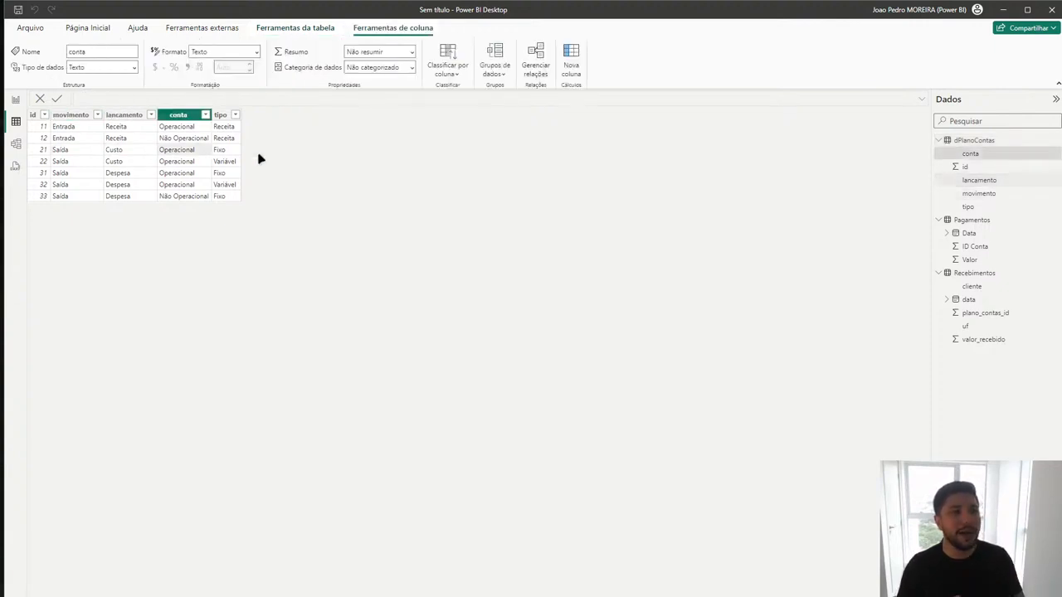
pyautogui.click(237, 157)
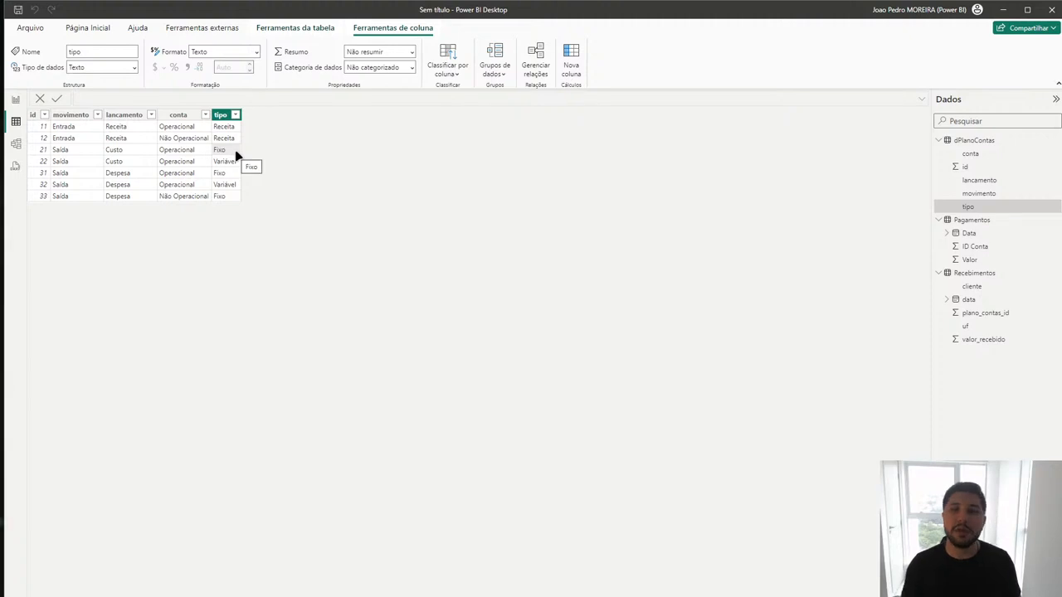
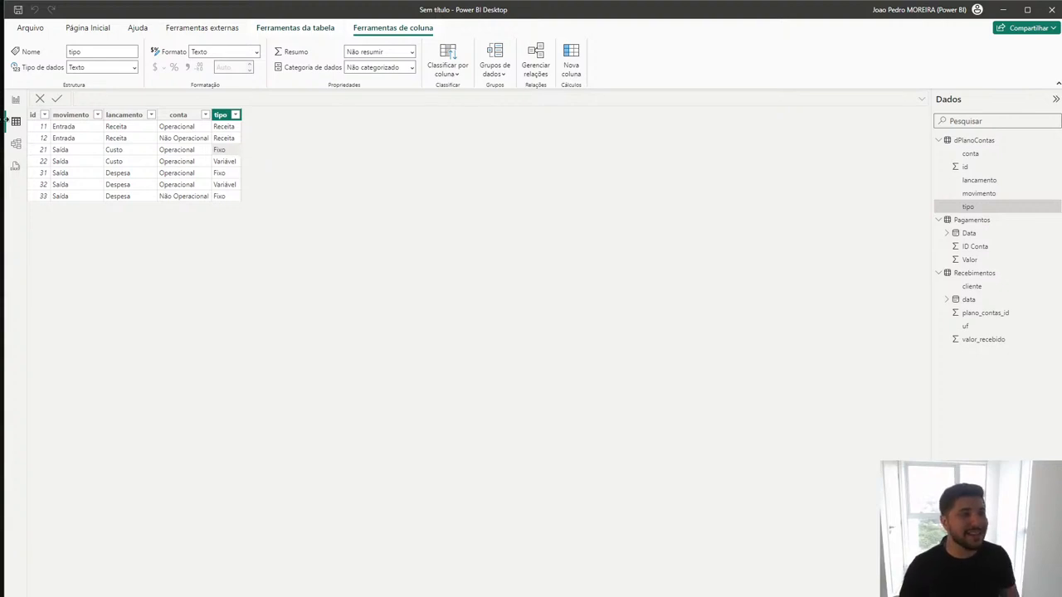
# Step: Arrange the model diagram with dPlanoContas centred above the Pagamentos and Recebimentos tables
pyautogui.click(9, 146)
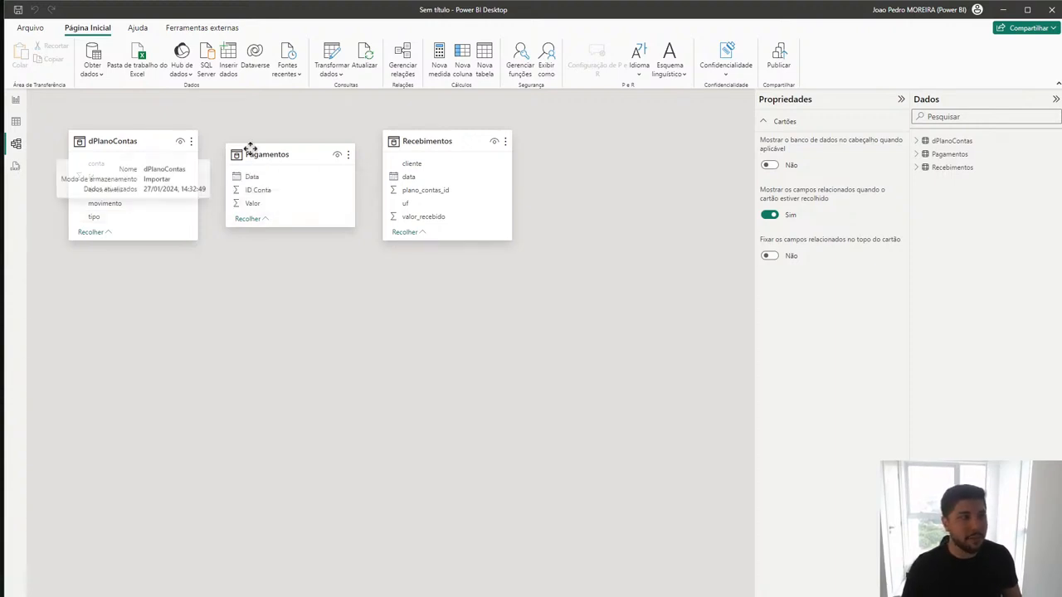
pyautogui.moveTo(266, 155); pyautogui.dragTo(136, 325)
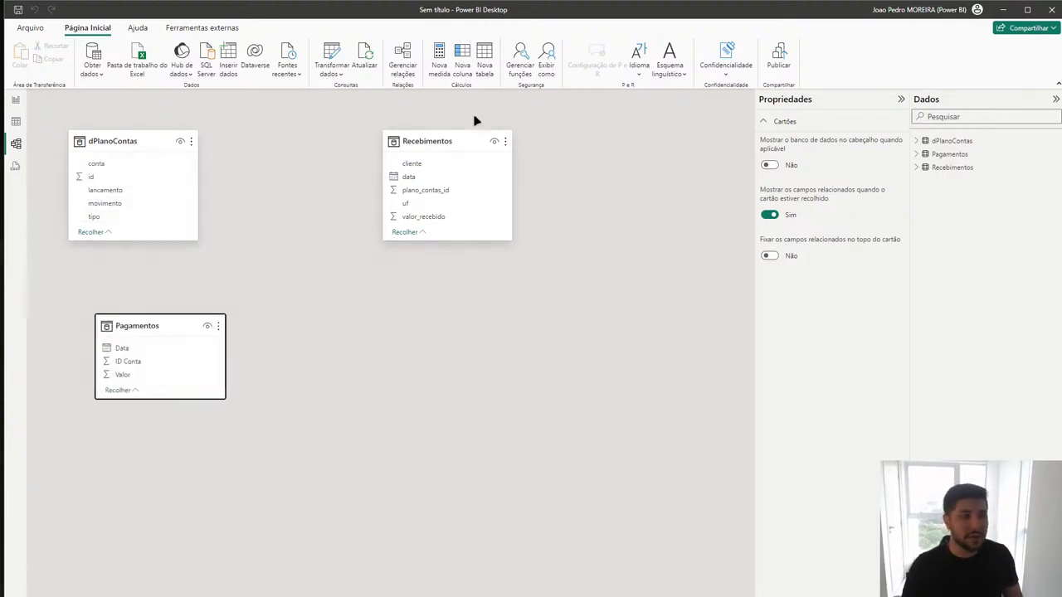
pyautogui.click(446, 137)
pyautogui.moveTo(447, 137); pyautogui.dragTo(323, 322)
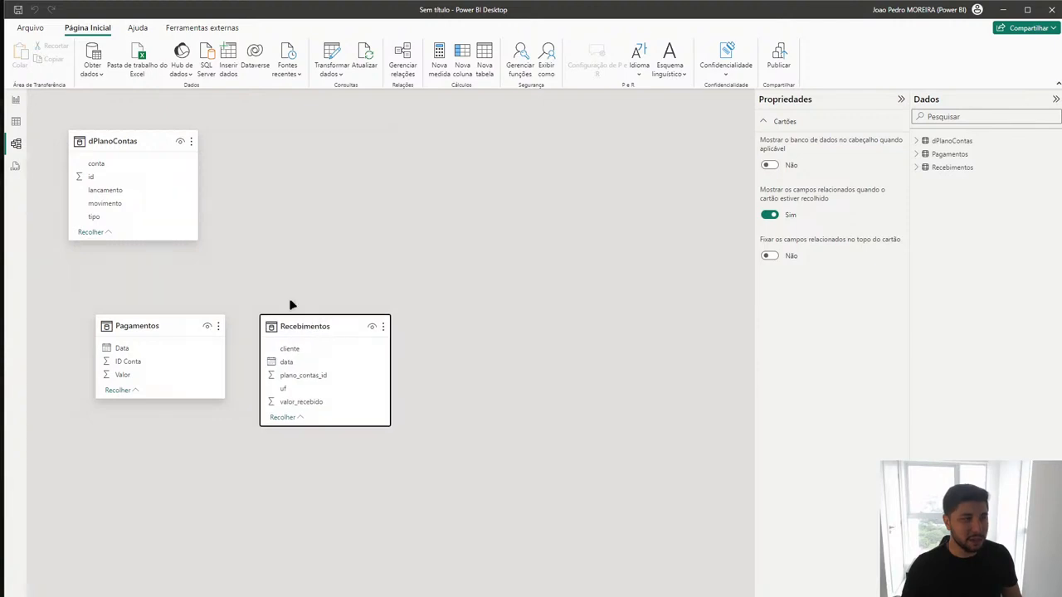
pyautogui.moveTo(102, 147); pyautogui.dragTo(235, 148)
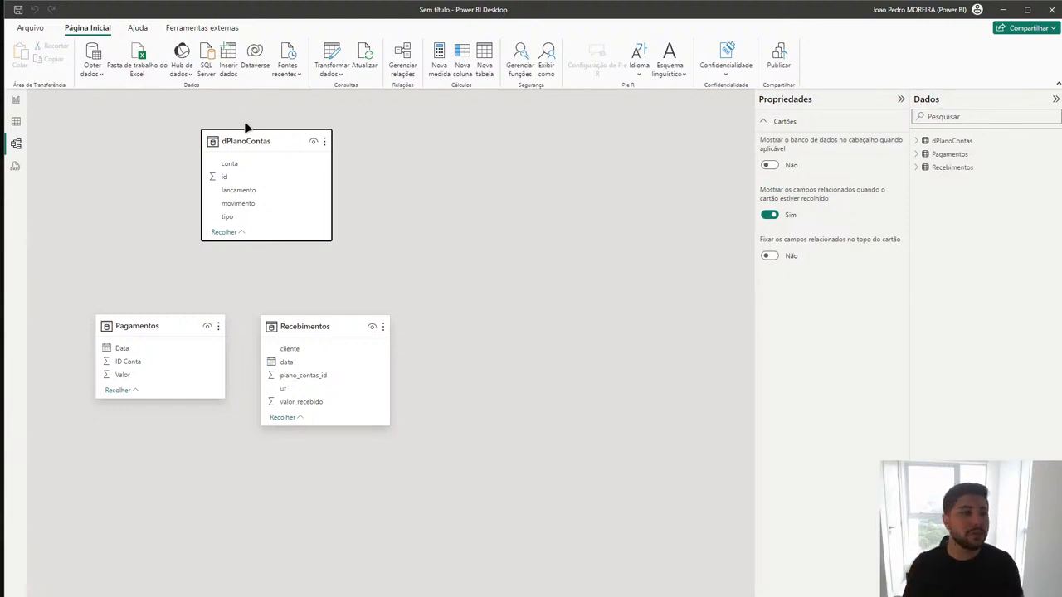
# Step: Relate dPlanoContas id to ID Conta in Pagamentos and to plano_contas_id in Recebimentos
pyautogui.moveTo(234, 177); pyautogui.dragTo(129, 365)
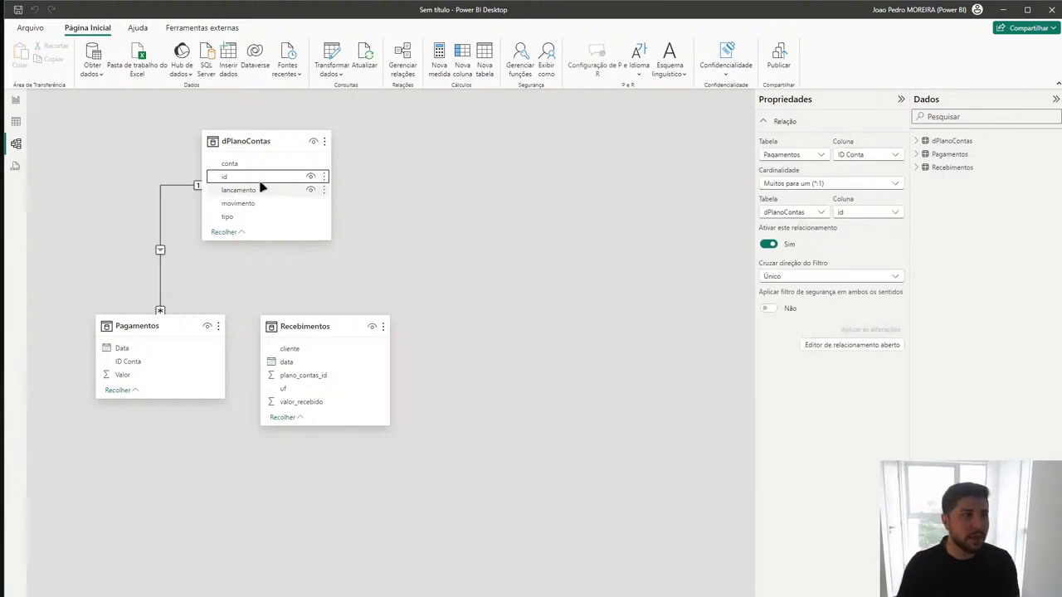
pyautogui.moveTo(249, 177); pyautogui.dragTo(323, 379)
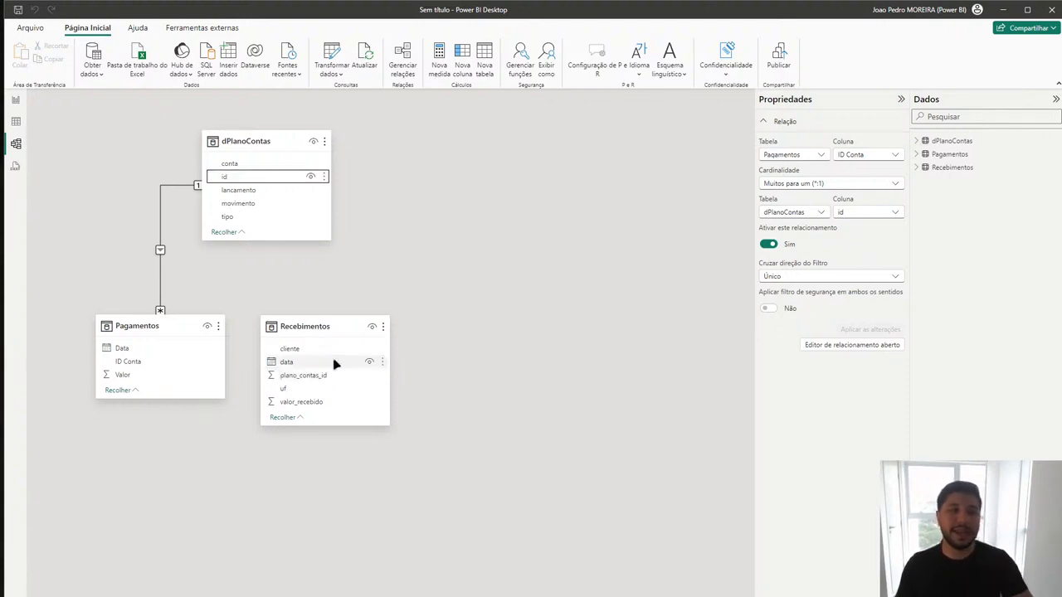
# Step: Add a clustered bar chart in the middle of the report page with the Pagamentos Valor field on the X axis
pyautogui.click(16, 101)
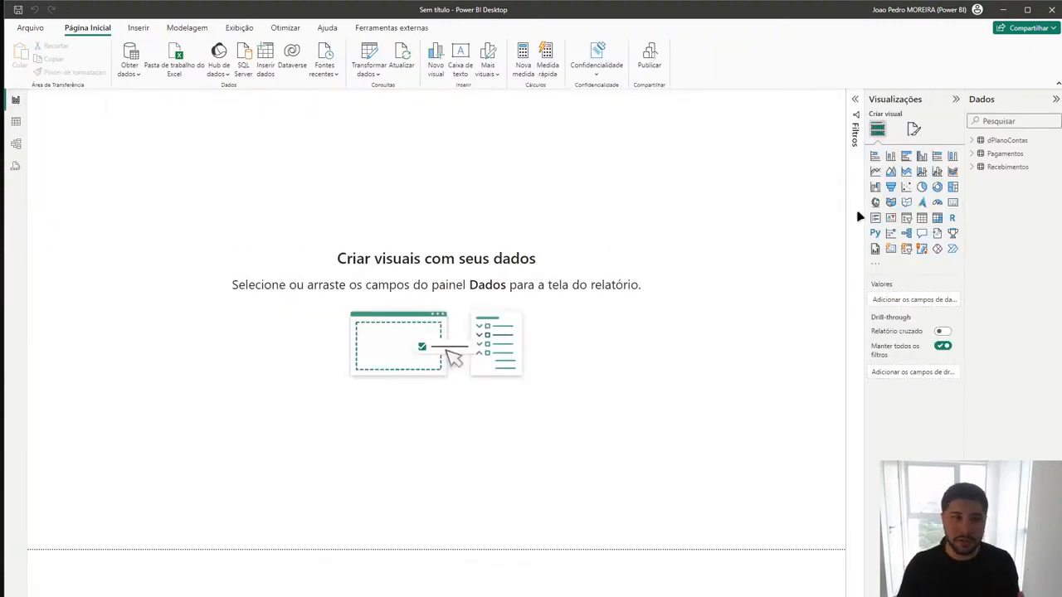
pyautogui.click(905, 157)
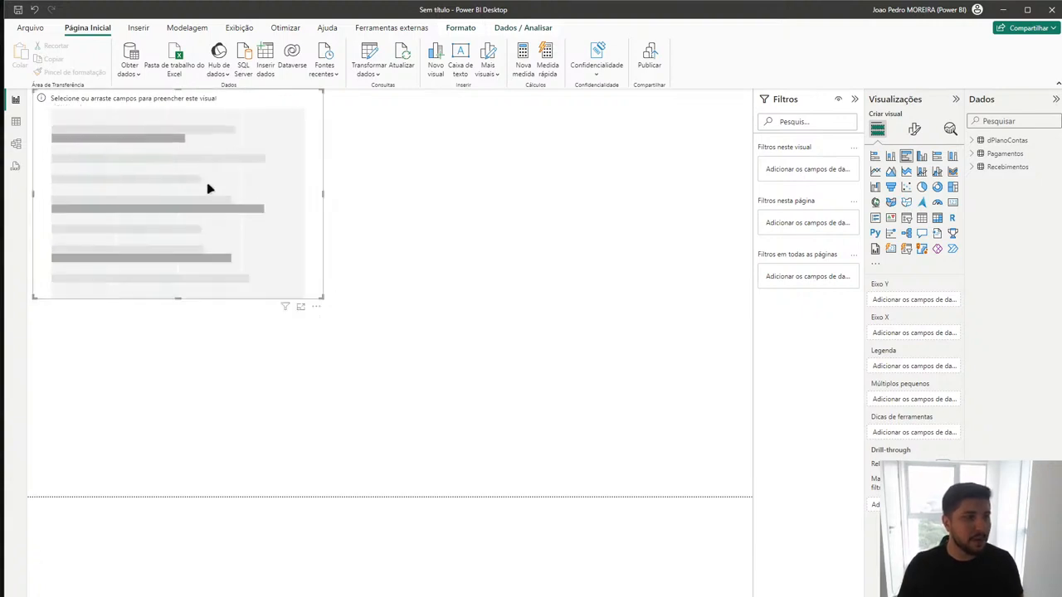
pyautogui.moveTo(208, 190); pyautogui.dragTo(424, 275)
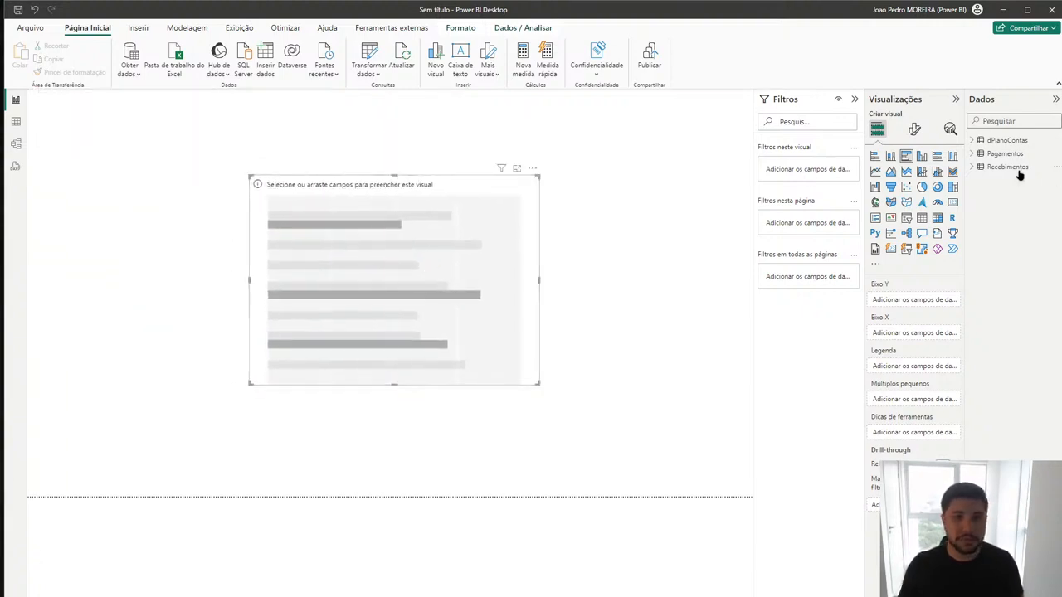
pyautogui.click(971, 154)
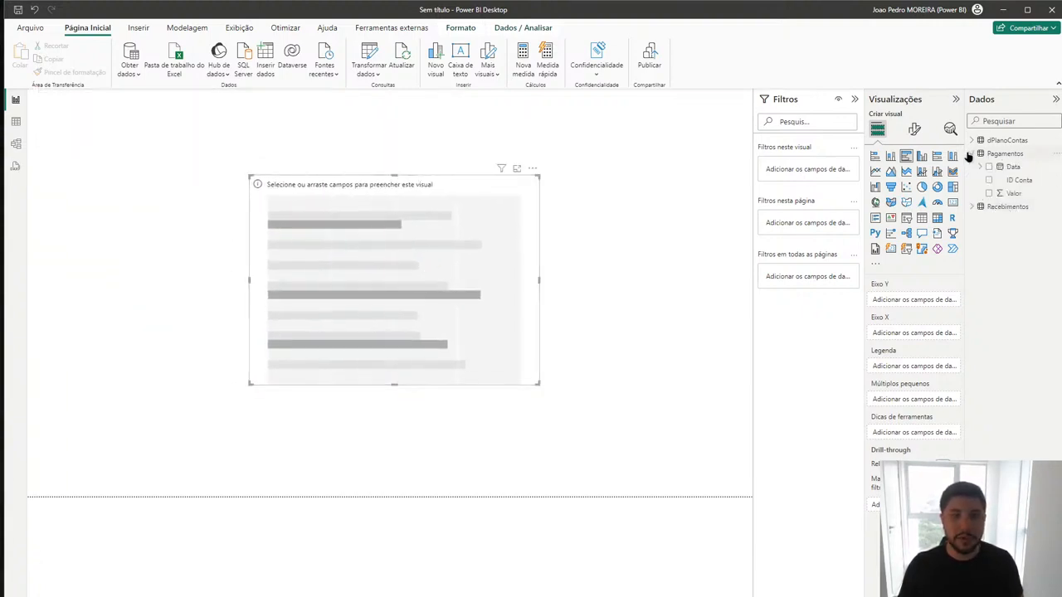
pyautogui.click(1014, 194)
pyautogui.moveTo(1014, 194); pyautogui.dragTo(912, 333)
# Step: Break the payments chart down by movimento on the Y axis, replace that with lancamento, and inspect the bars
pyautogui.click(972, 140)
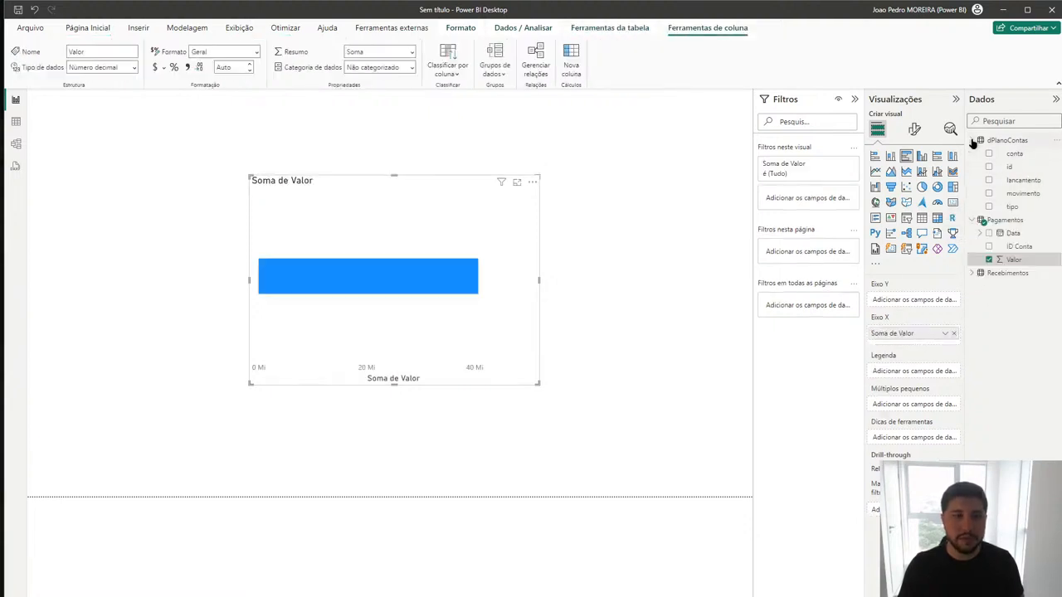
pyautogui.moveTo(1027, 199); pyautogui.dragTo(941, 299)
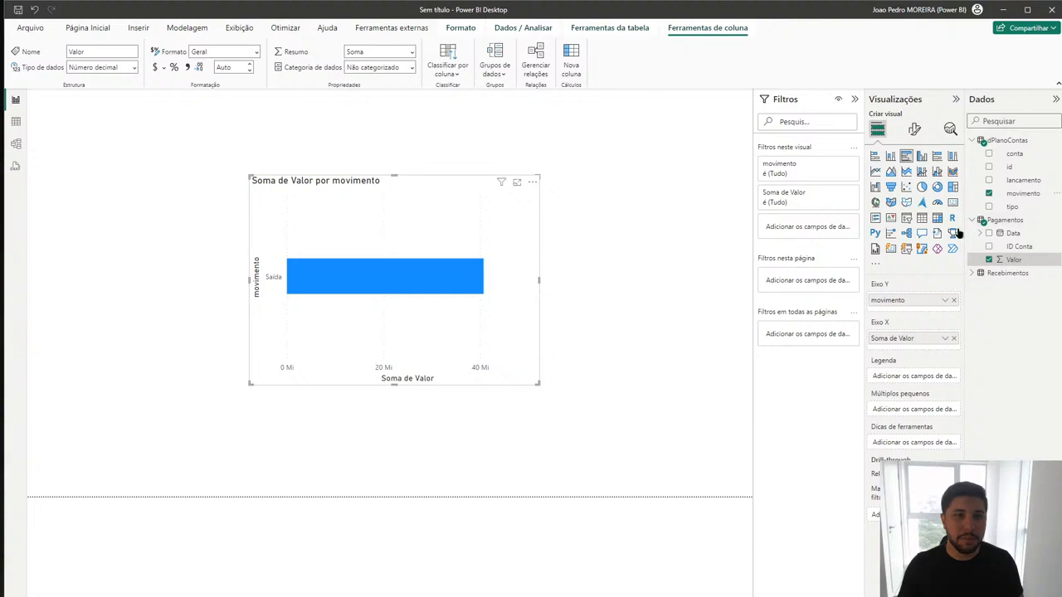
pyautogui.click(988, 193)
pyautogui.moveTo(1023, 180); pyautogui.dragTo(909, 299)
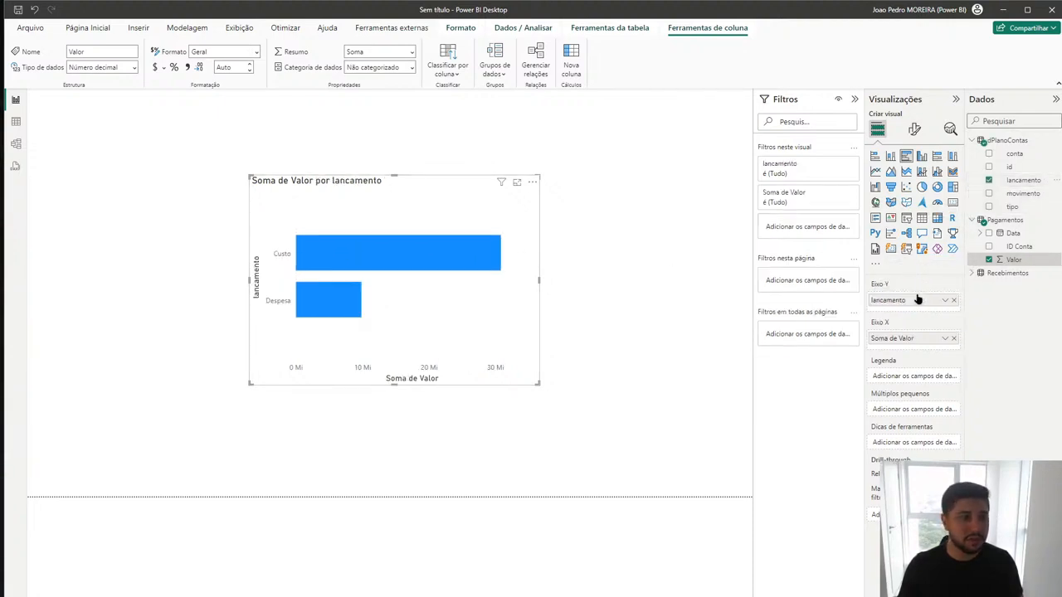
pyautogui.moveTo(311, 304)
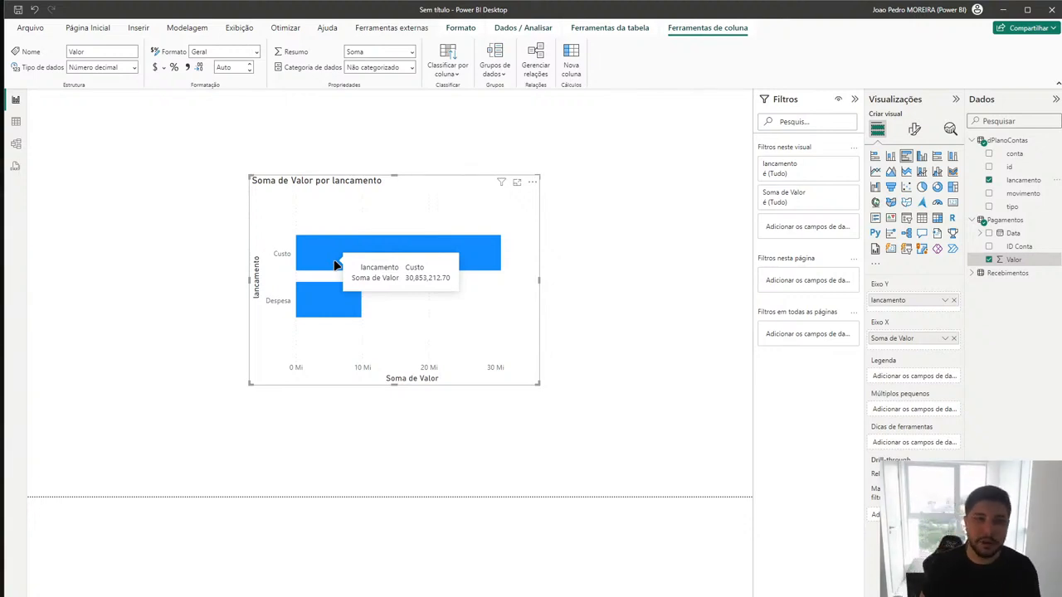
# Step: Replace lancamento with tipo from dPlanoContas on the chart's Y axis
pyautogui.click(953, 299)
pyautogui.moveTo(1012, 207); pyautogui.dragTo(937, 301)
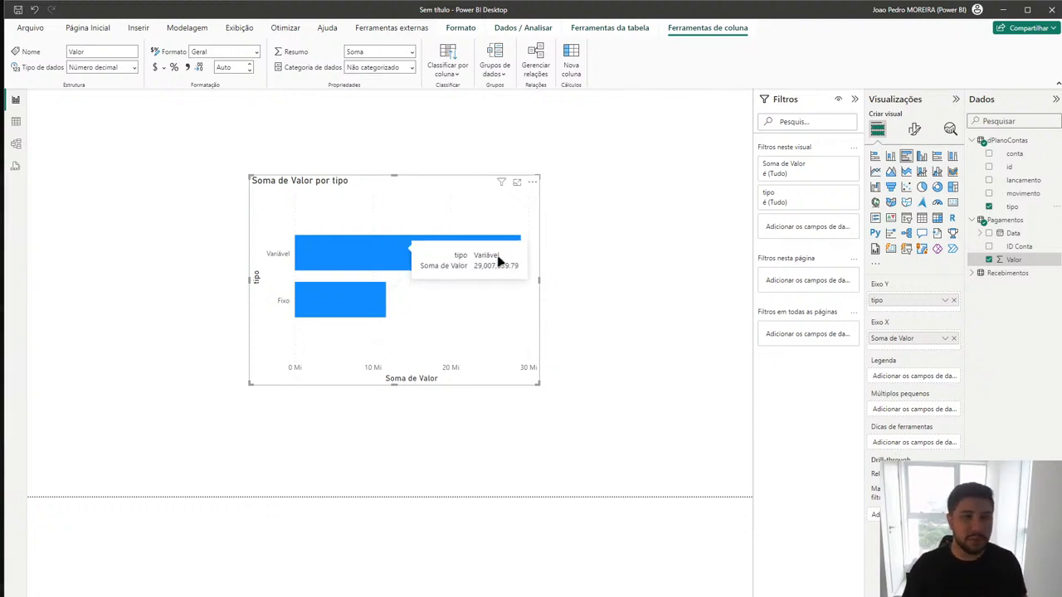
# Step: Replace the chart's Valor measure with valor_recebido from Recebimentos and remove tipo from the Y axis
pyautogui.click(987, 260)
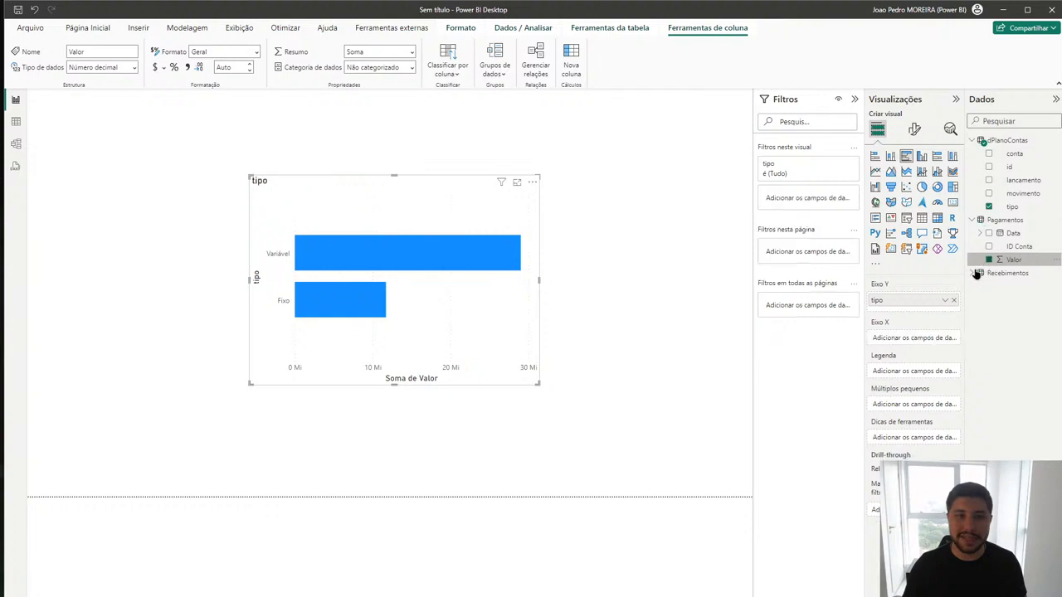
pyautogui.click(976, 273)
pyautogui.moveTo(1028, 342); pyautogui.dragTo(917, 339)
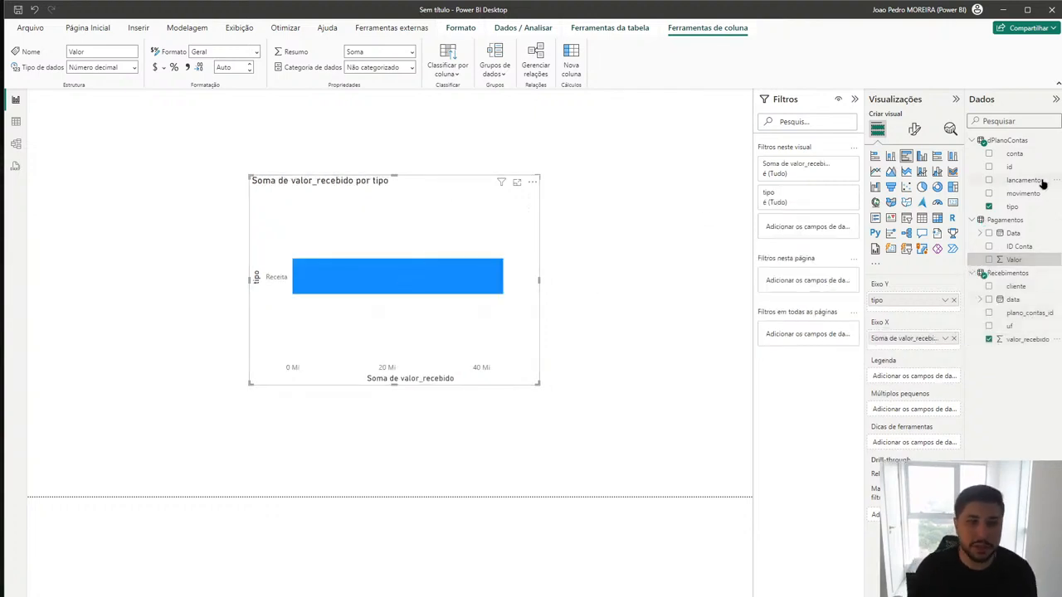
pyautogui.click(988, 206)
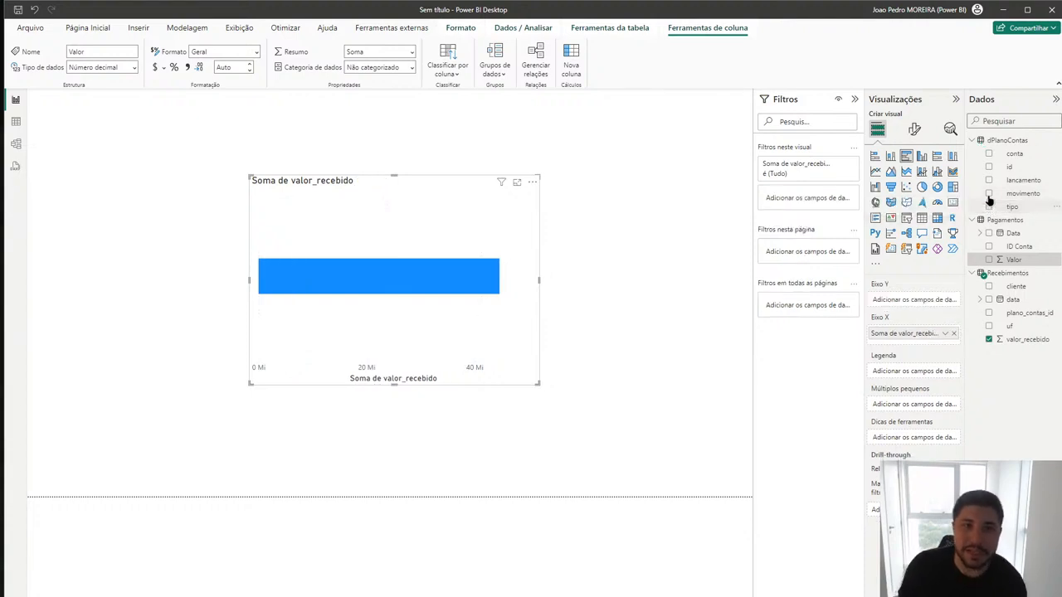
# Step: Break the receipts chart down by lancamento on the Y axis, replace that with conta, and remove conta again
pyautogui.click(988, 194)
pyautogui.click(988, 194)
pyautogui.click(989, 180)
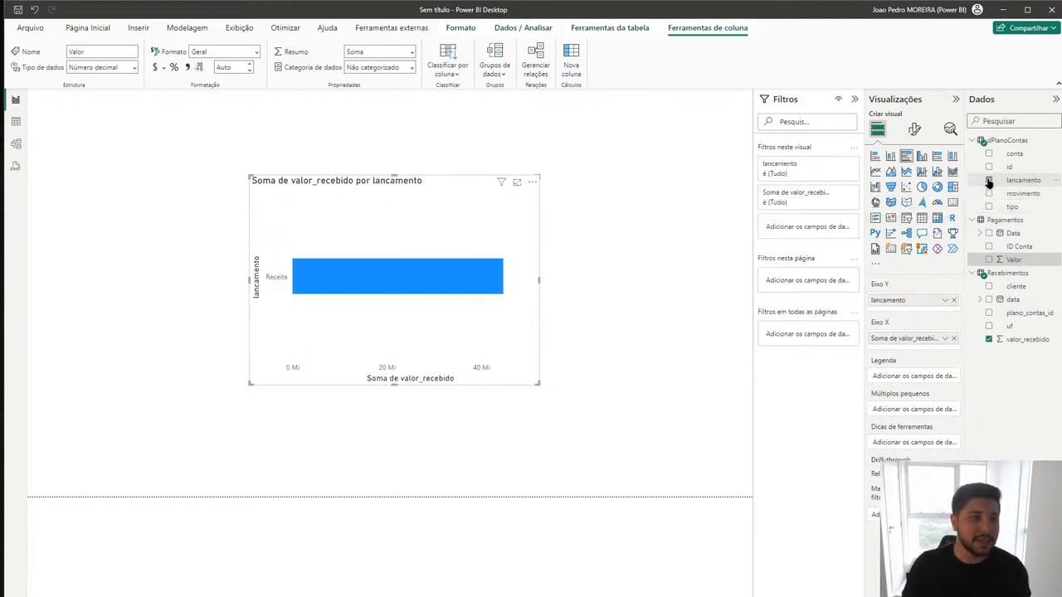
pyautogui.click(988, 179)
pyautogui.click(988, 154)
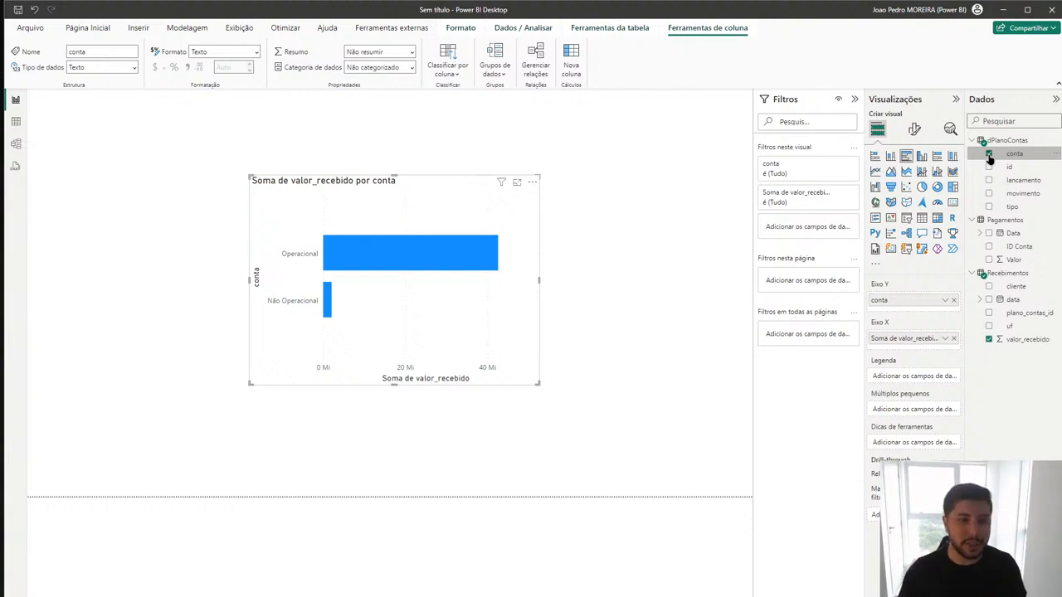
pyautogui.click(988, 156)
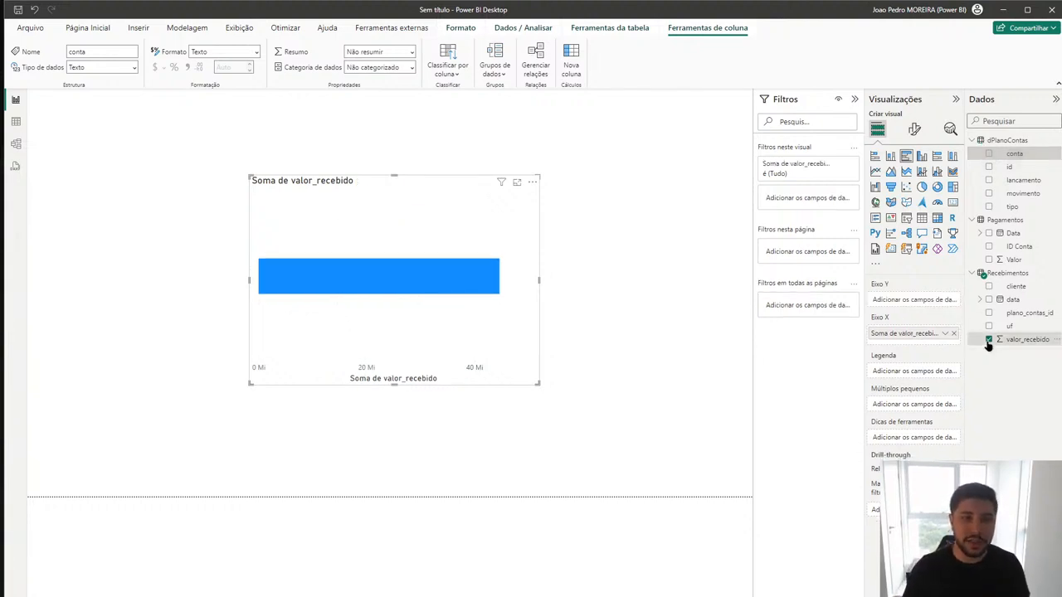
# Step: Remove valor_recebido from the bar chart and delete the empty chart from the report page
pyautogui.click(988, 339)
pyautogui.click(533, 170)
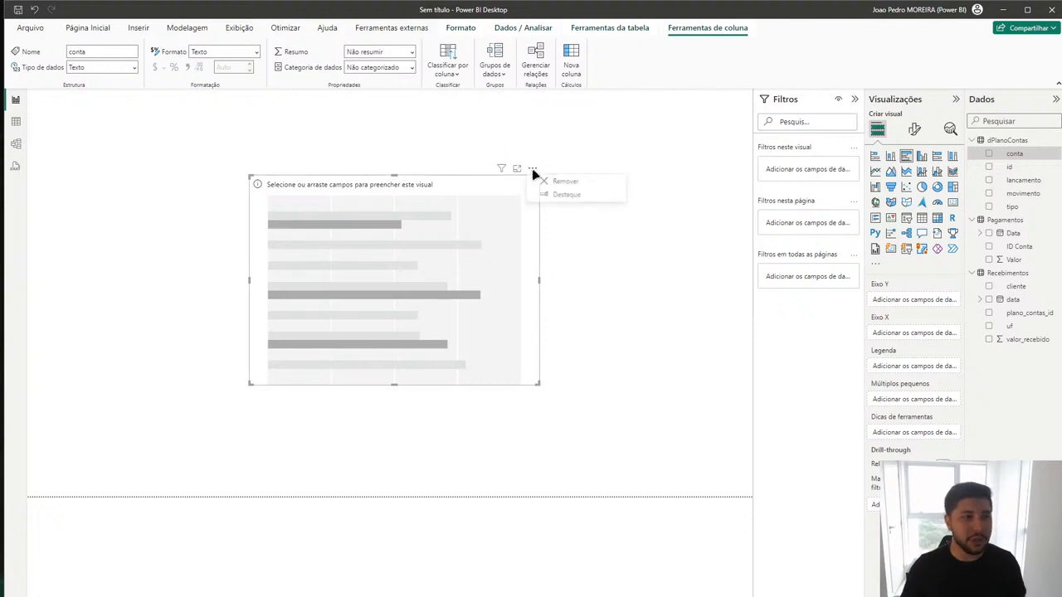
pyautogui.click(557, 181)
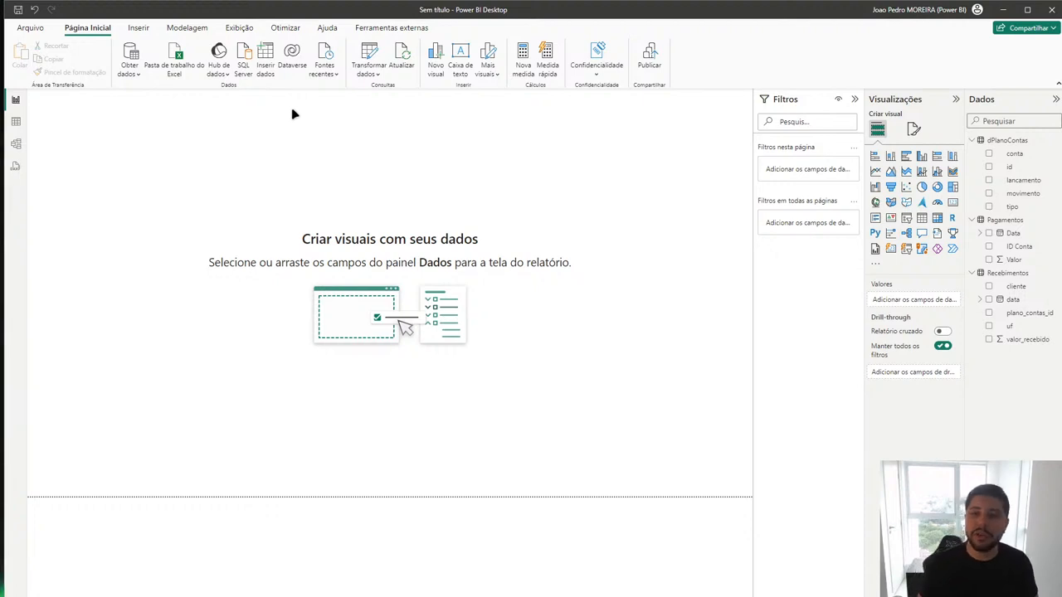
# Step: Set the Dashboard Financ… image from the Portfolio 2024 #1 folder as the report page's canvas background
pyautogui.click(913, 129)
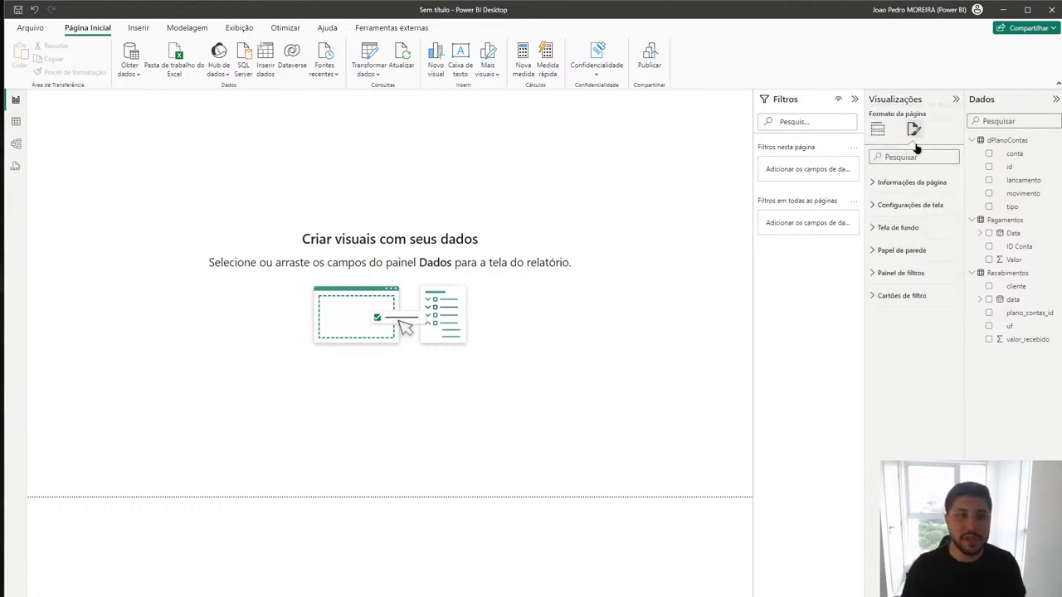
pyautogui.click(904, 227)
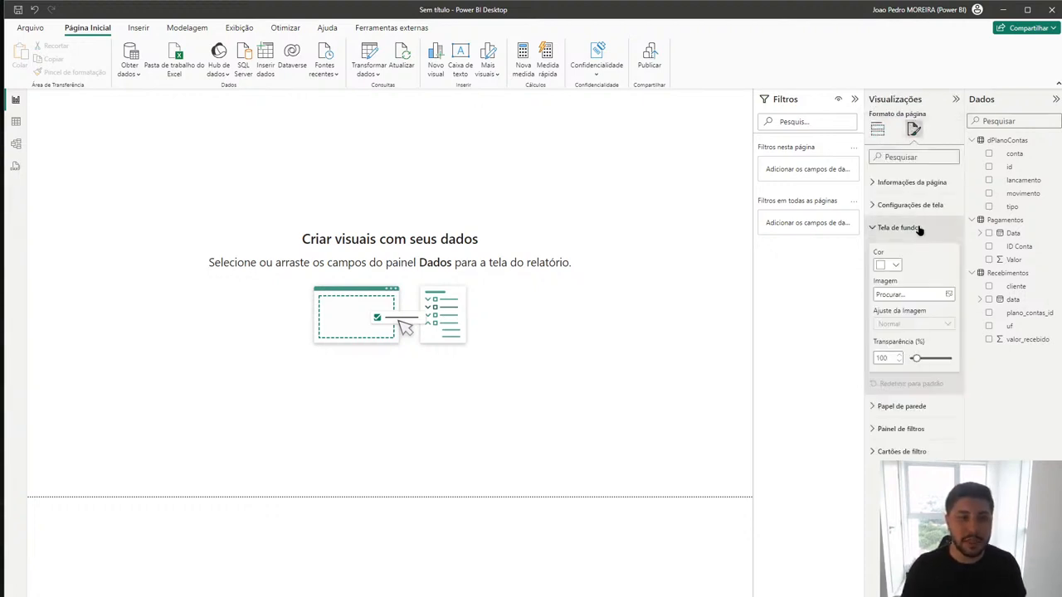
pyautogui.click(878, 130)
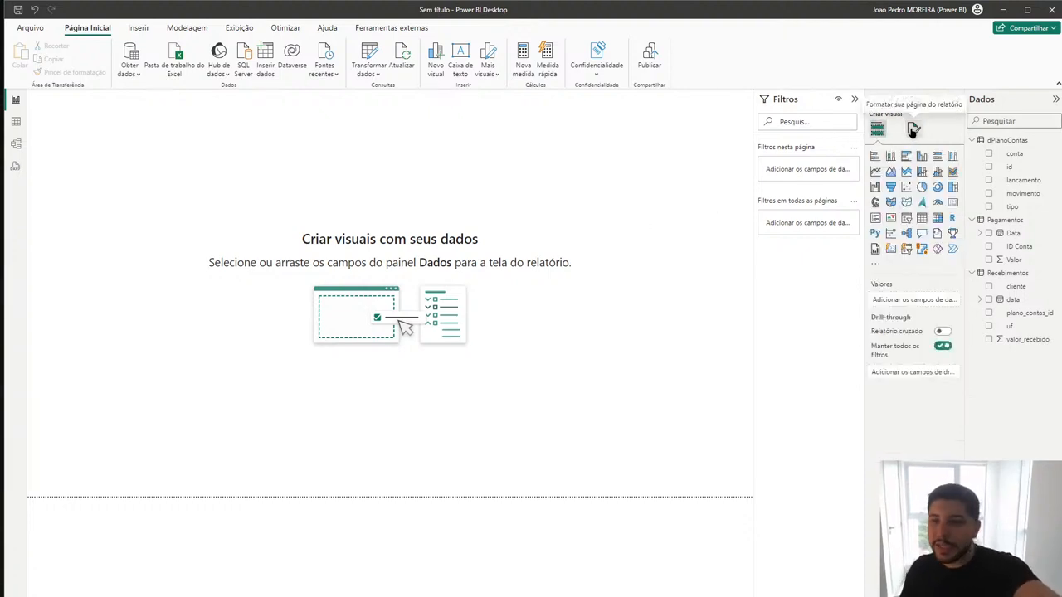
pyautogui.click(912, 129)
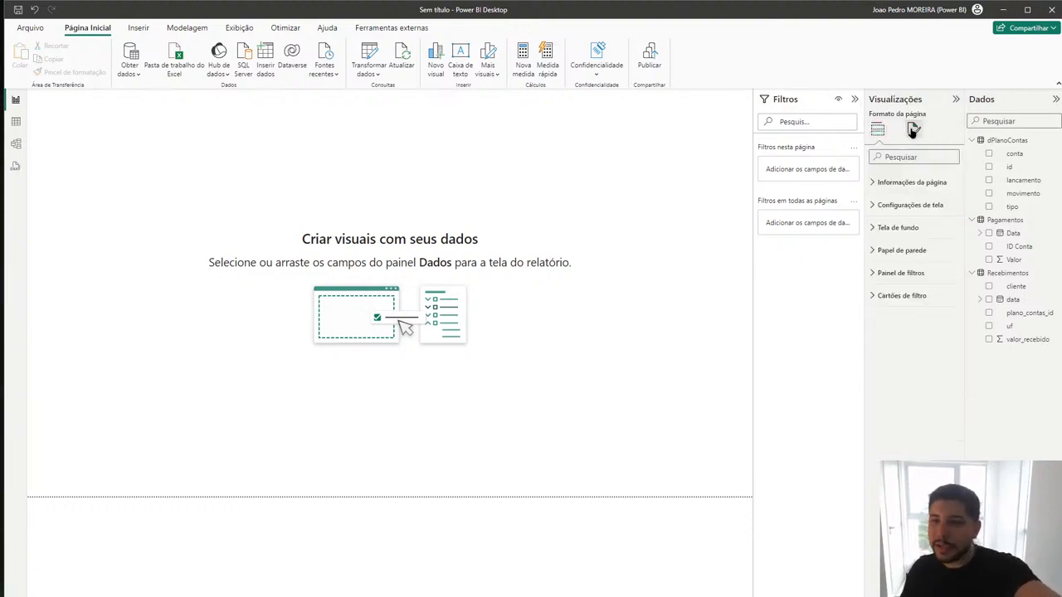
pyautogui.click(898, 227)
pyautogui.click(908, 294)
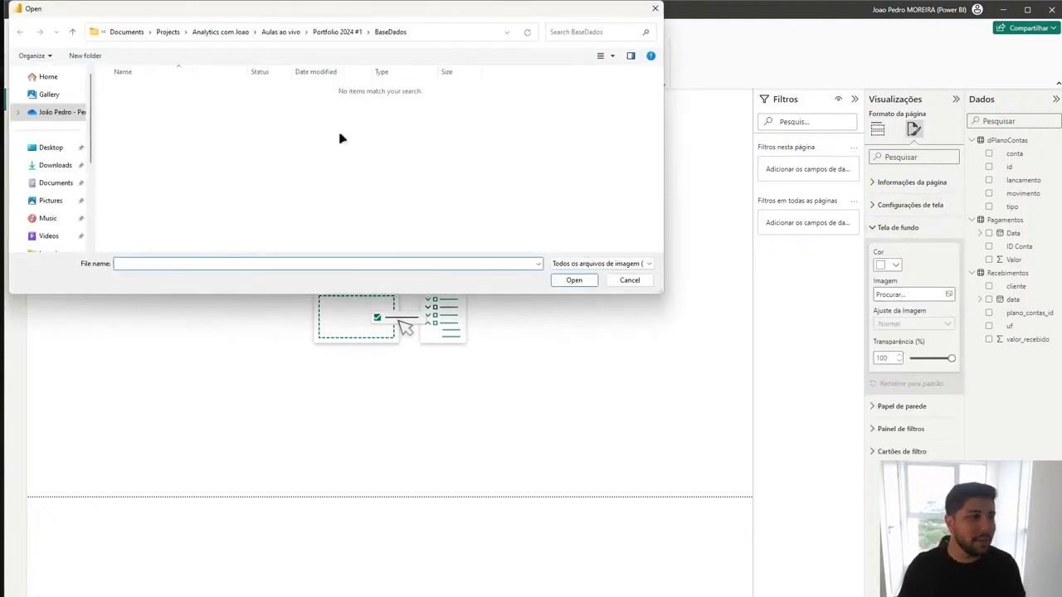
pyautogui.click(348, 32)
pyautogui.doubleClick(148, 124)
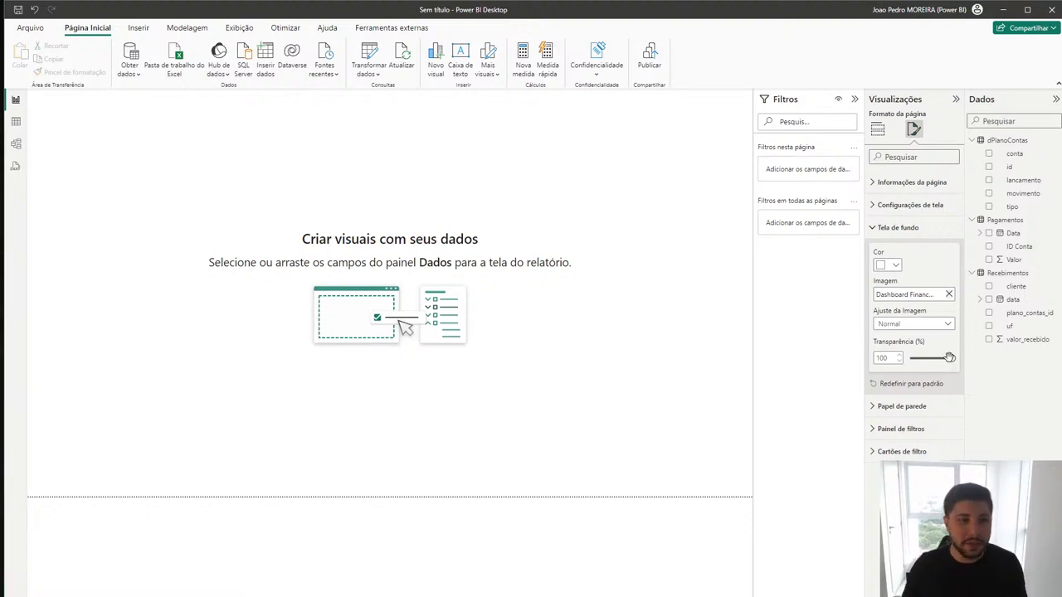
# Step: Set the canvas background's transparency to 0% and its image fit to Ajuste
pyautogui.moveTo(949, 357); pyautogui.dragTo(904, 359)
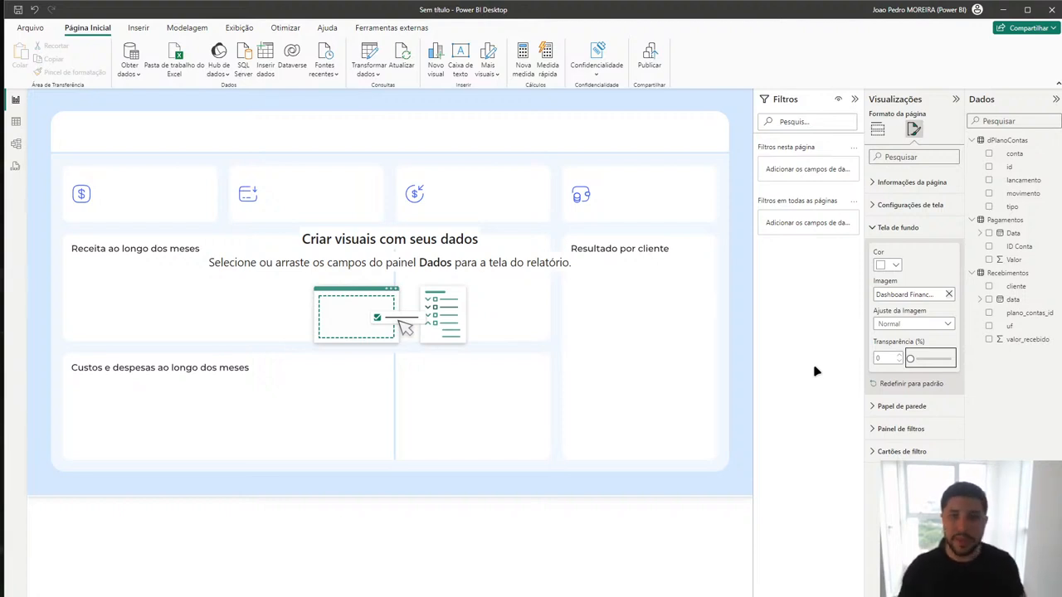
pyautogui.click(893, 331)
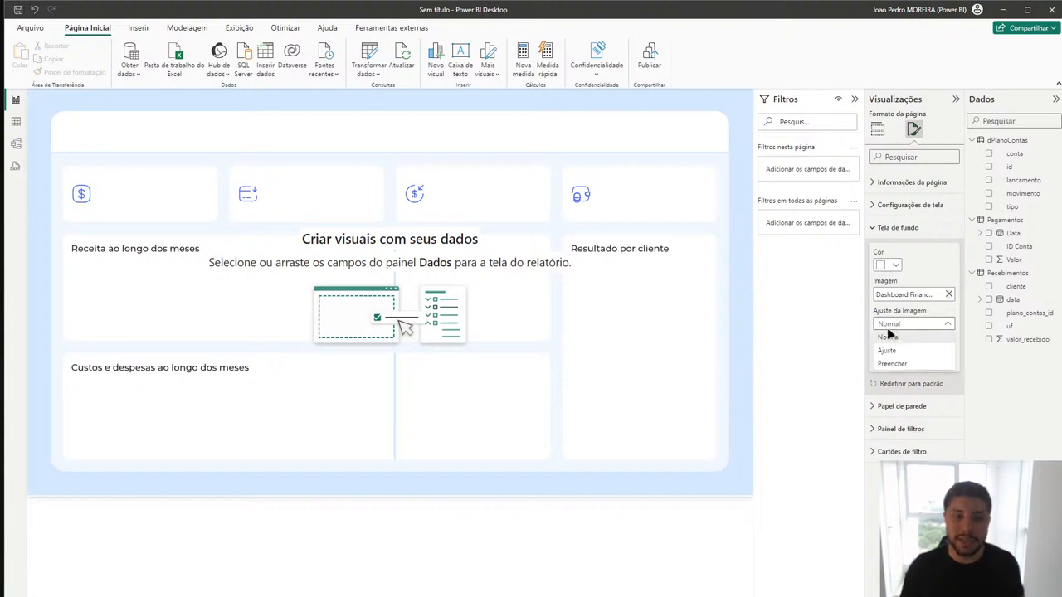
pyautogui.click(884, 355)
pyautogui.click(695, 372)
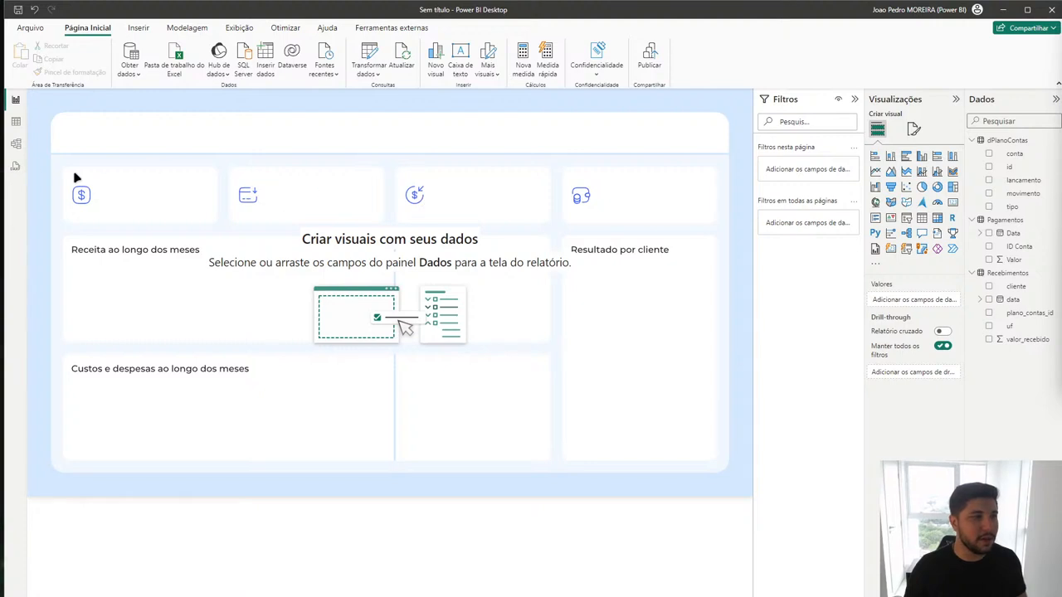
pyautogui.moveTo(54, 158); pyautogui.dragTo(218, 231)
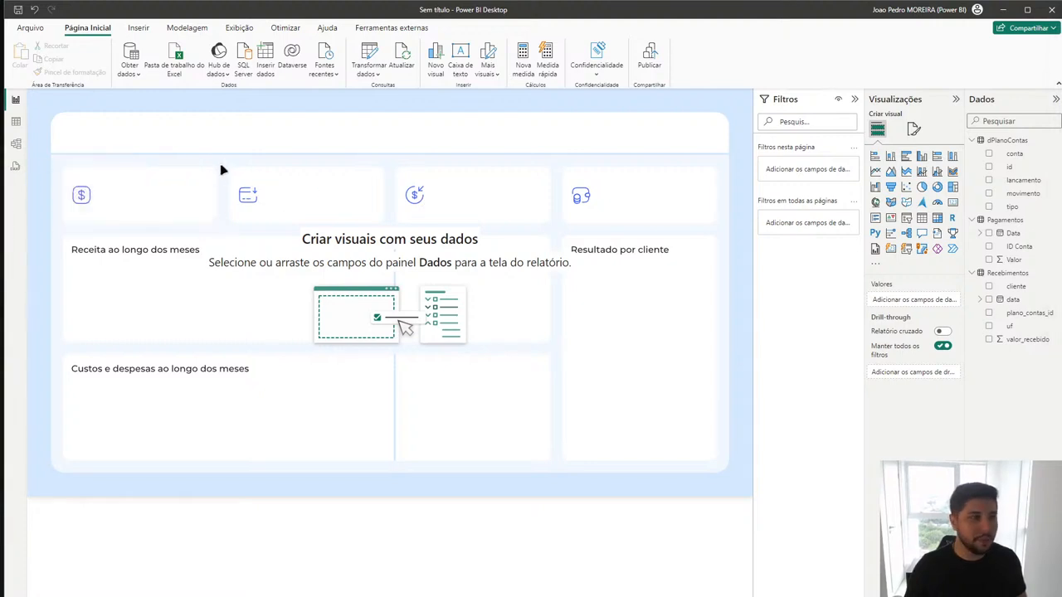
pyautogui.moveTo(218, 160); pyautogui.dragTo(392, 233)
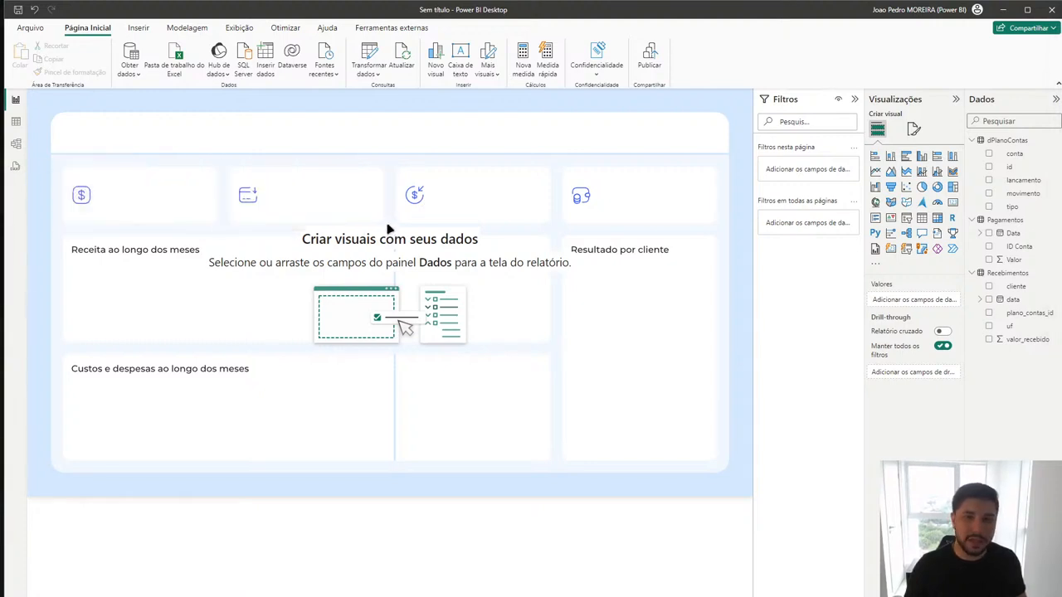
pyautogui.moveTo(381, 154); pyautogui.dragTo(571, 240)
pyautogui.moveTo(548, 147); pyautogui.dragTo(721, 240)
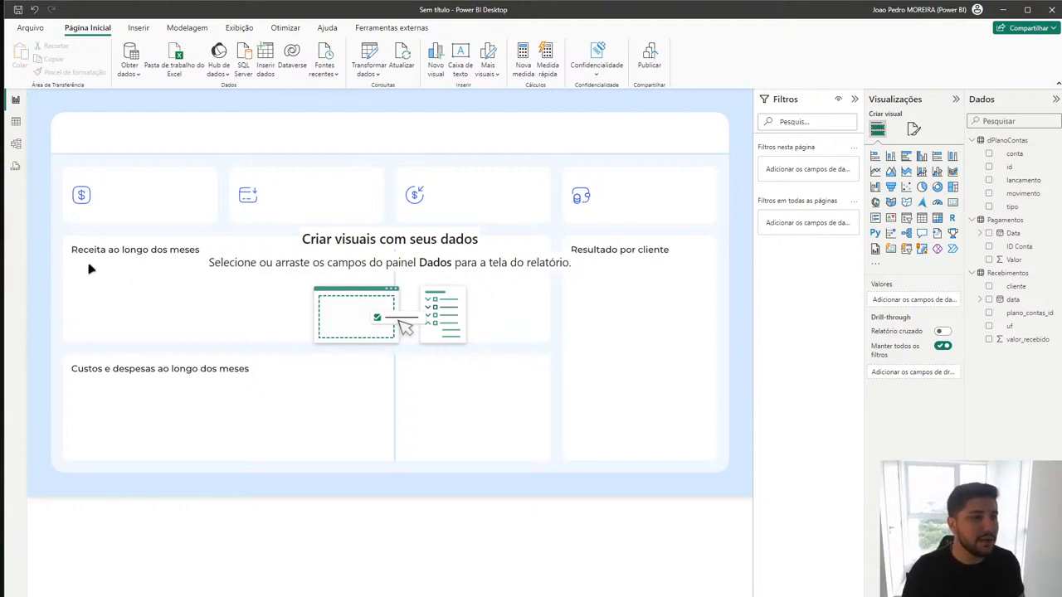
pyautogui.moveTo(67, 253); pyautogui.dragTo(374, 338)
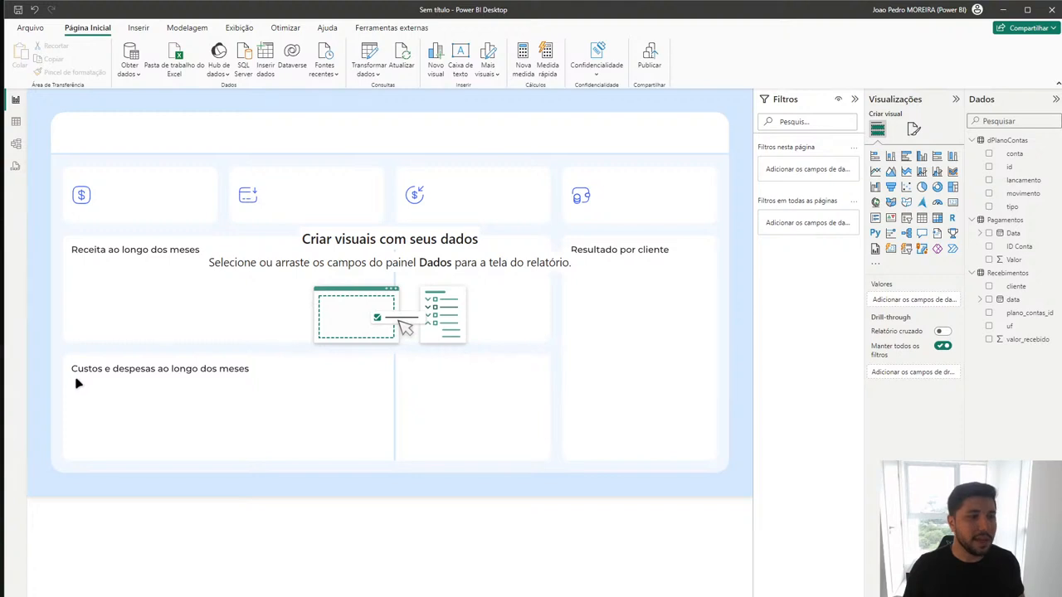
pyautogui.moveTo(72, 379); pyautogui.dragTo(374, 446)
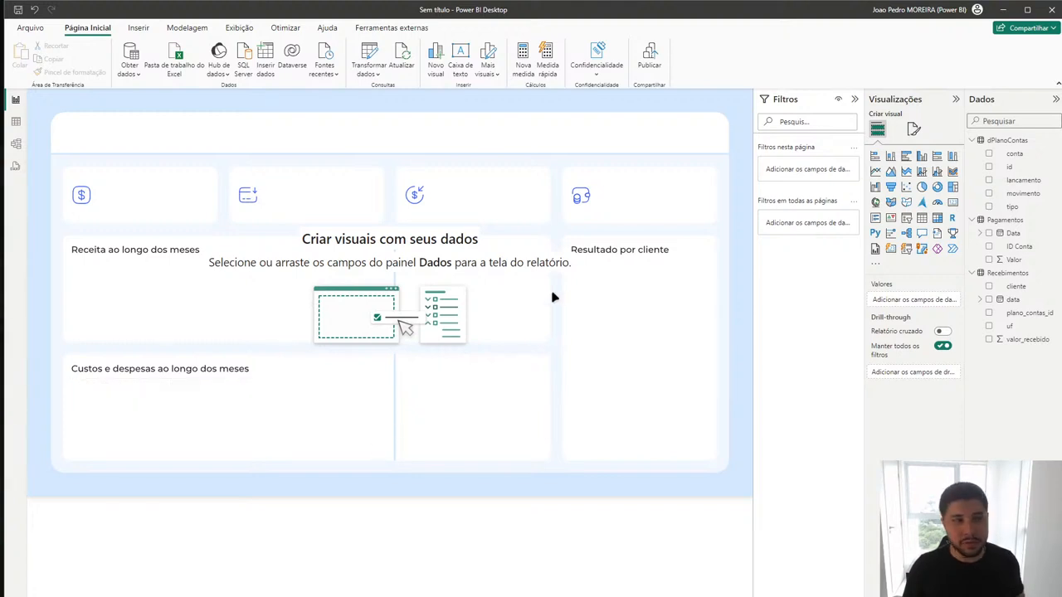
pyautogui.moveTo(571, 267); pyautogui.dragTo(710, 458)
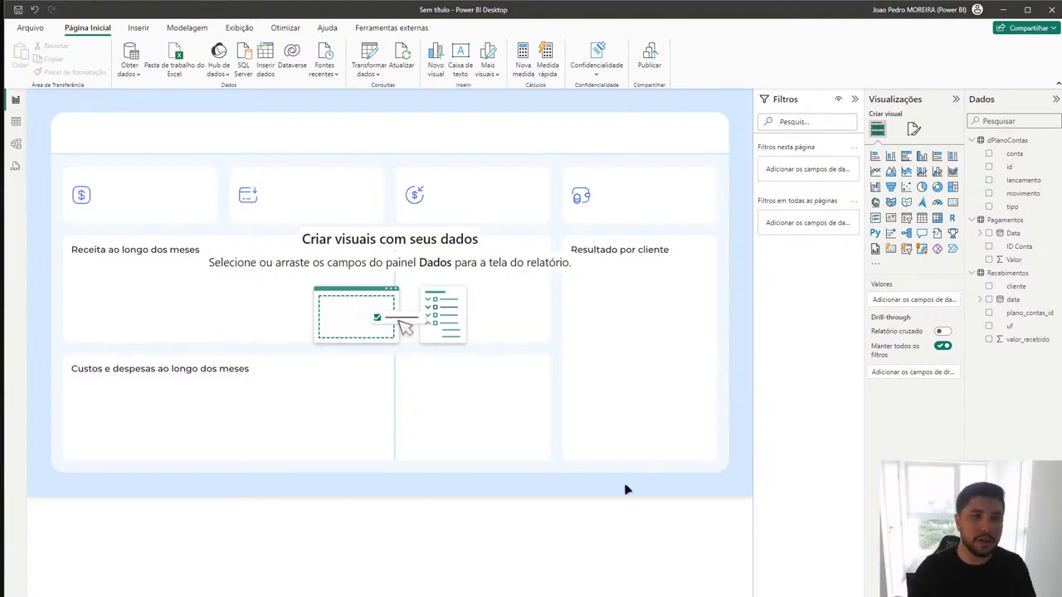
# Step: Collapse the Visualizações and Filtros panes to enlarge the report canvas
pyautogui.click(956, 101)
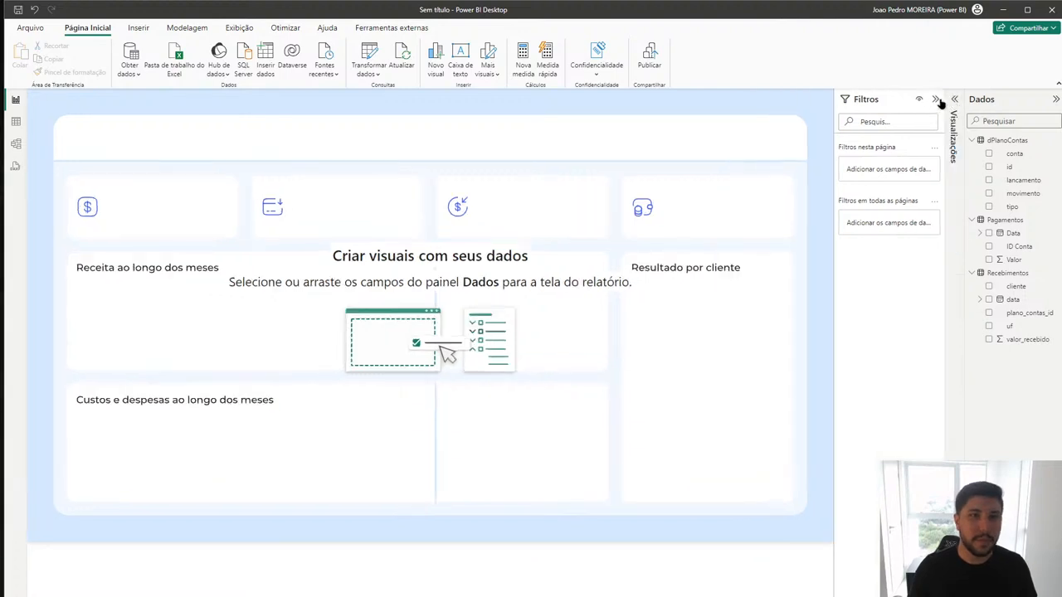
pyautogui.click(938, 101)
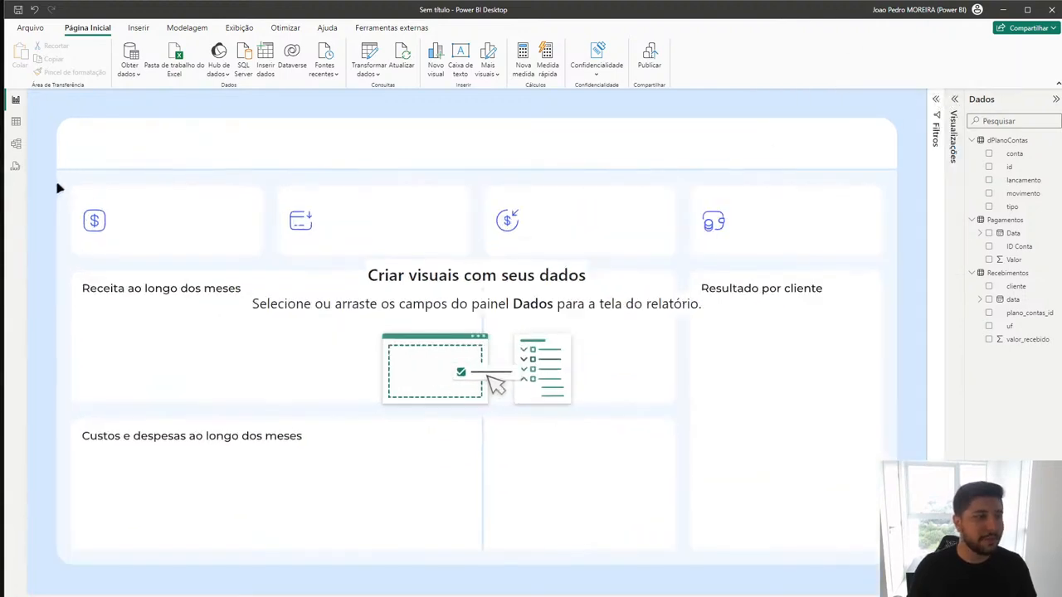
pyautogui.moveTo(58, 179); pyautogui.dragTo(277, 268)
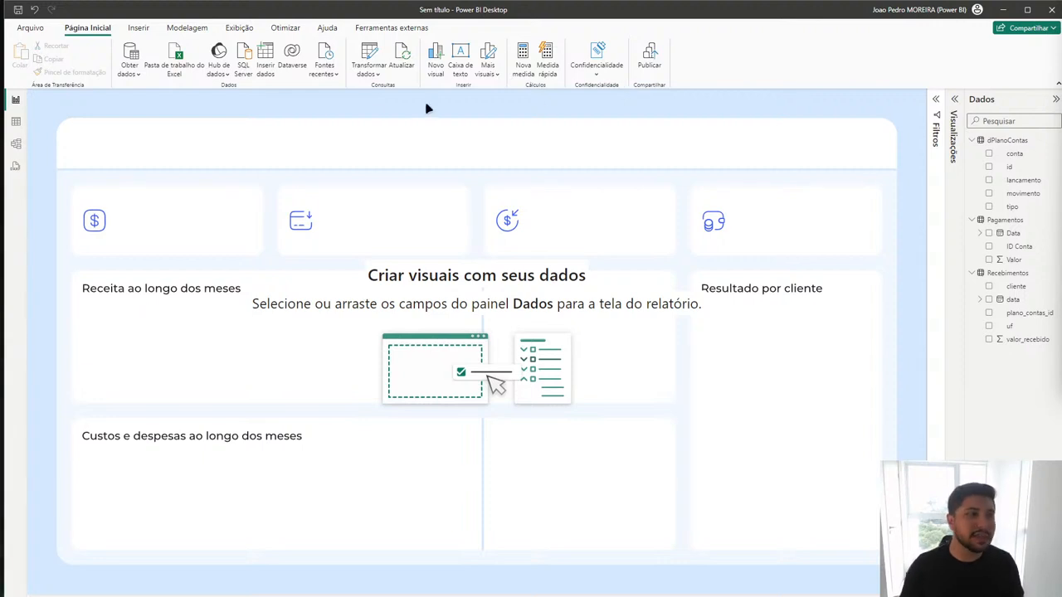
# Step: Create an empty table named Medidas and load it into the model
pyautogui.click(269, 70)
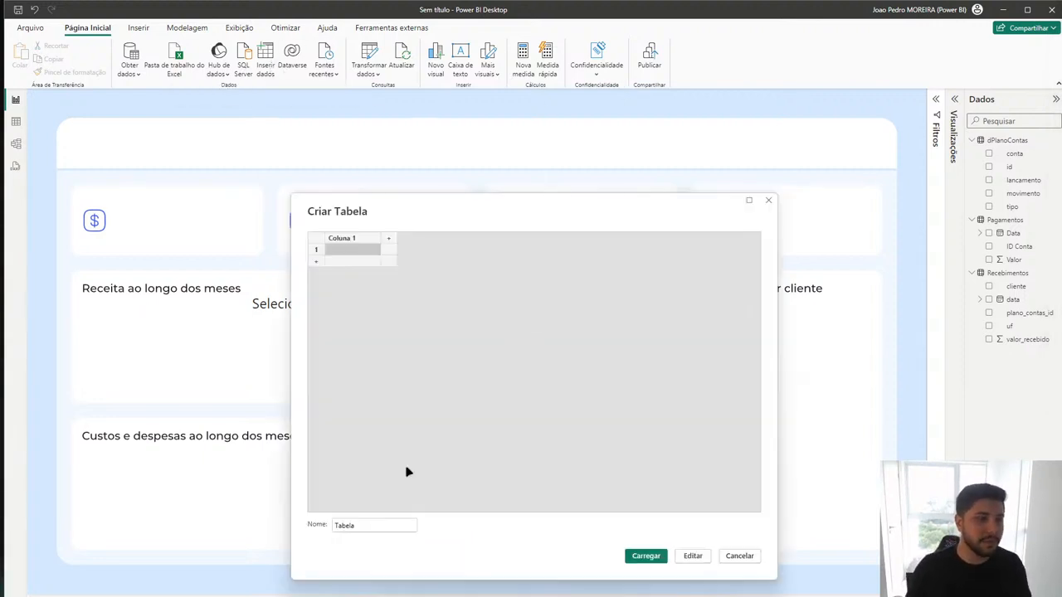
pyautogui.doubleClick(374, 523)
pyautogui.write('Medidas')
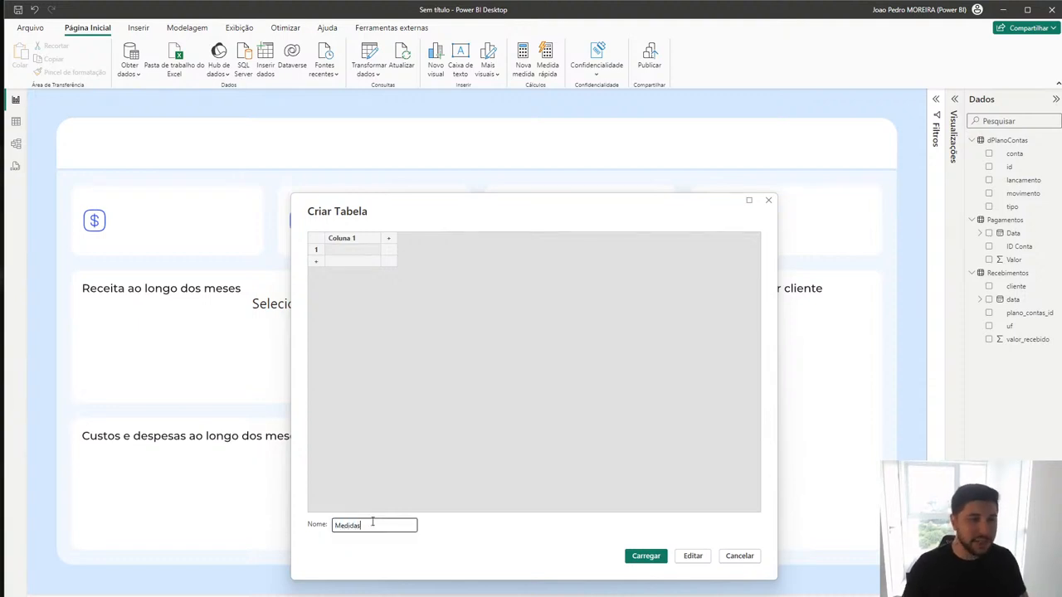
pyautogui.click(631, 555)
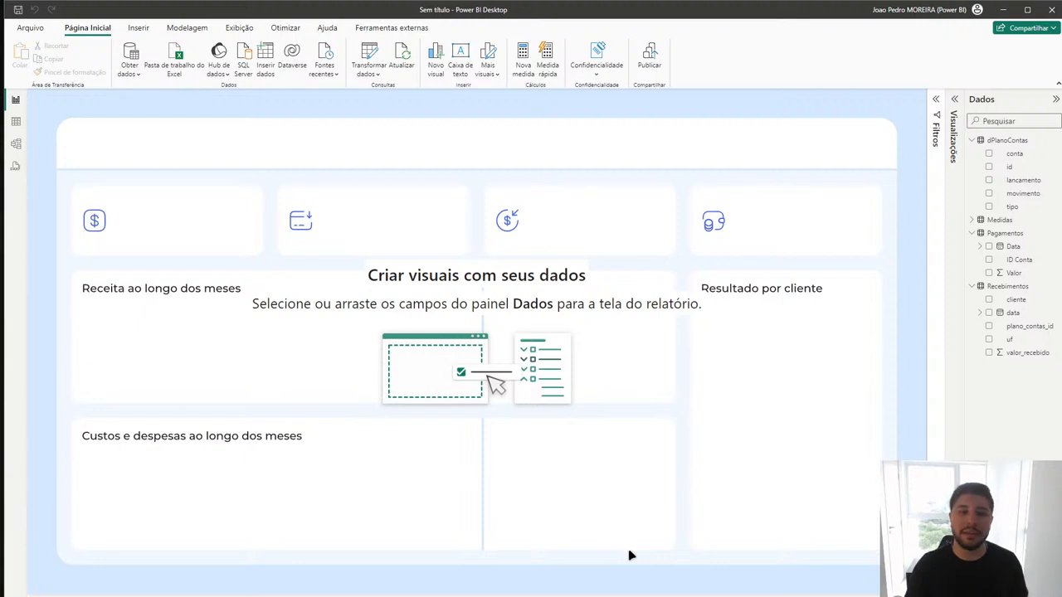
# Step: Collapse the field lists of Pagamentos and dPlanoContas, leaving those of Medidas and Recebimentos expanded
pyautogui.click(971, 233)
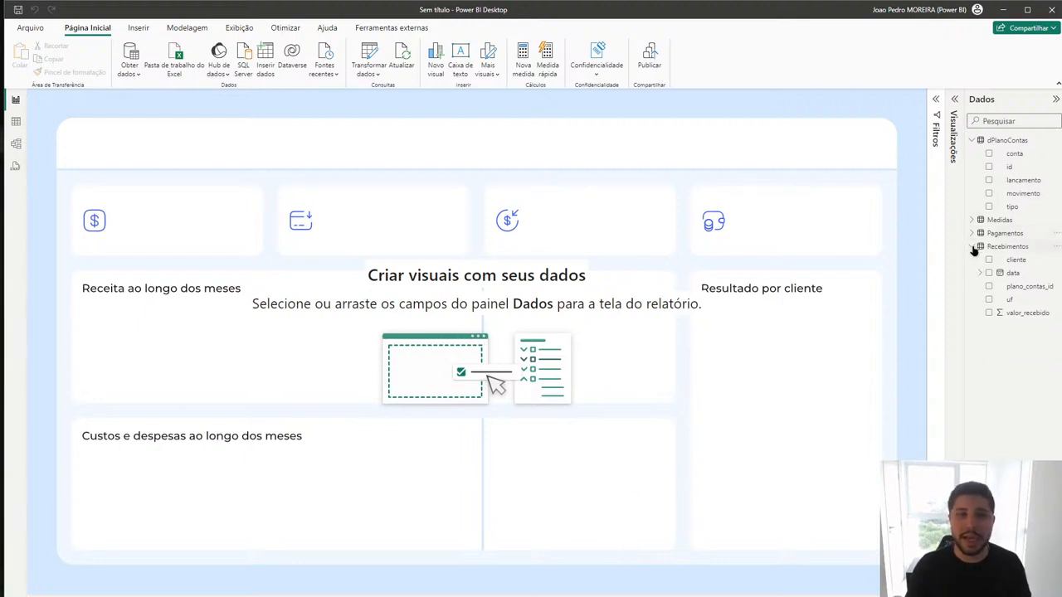
pyautogui.click(971, 246)
pyautogui.click(971, 141)
pyautogui.click(971, 154)
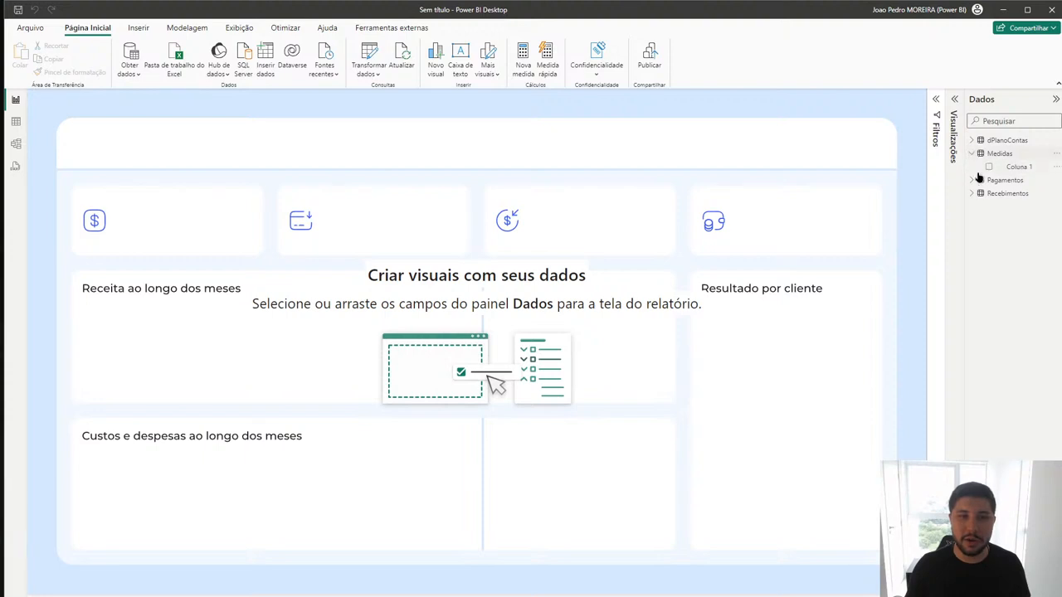
pyautogui.click(972, 193)
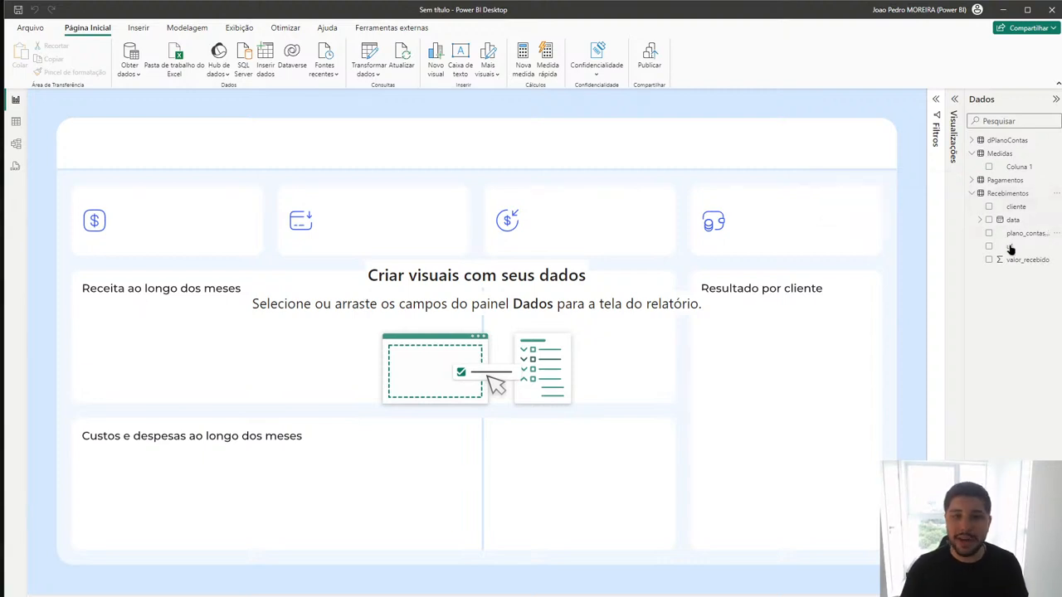
# Step: Create a new measure in the Medidas table and enlarge the formula bar text
pyautogui.rightClick(1002, 153)
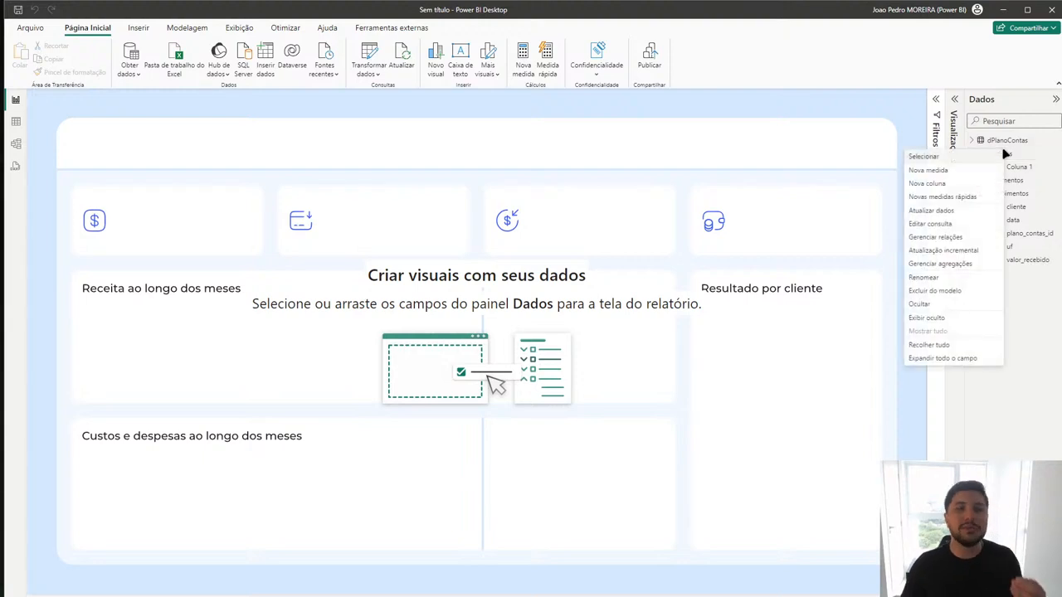
pyautogui.click(960, 171)
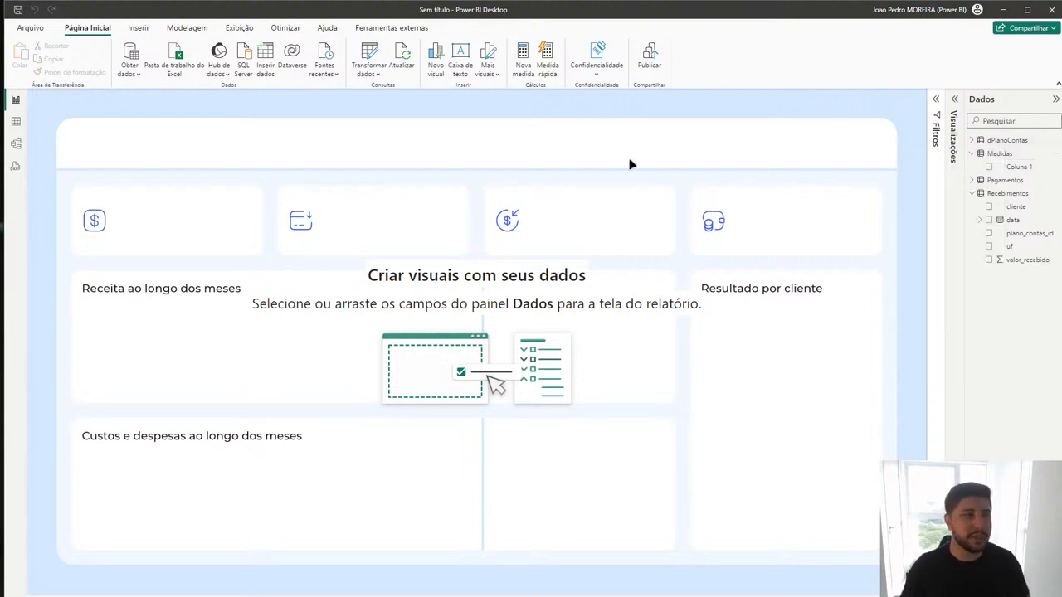
pyautogui.write('R')
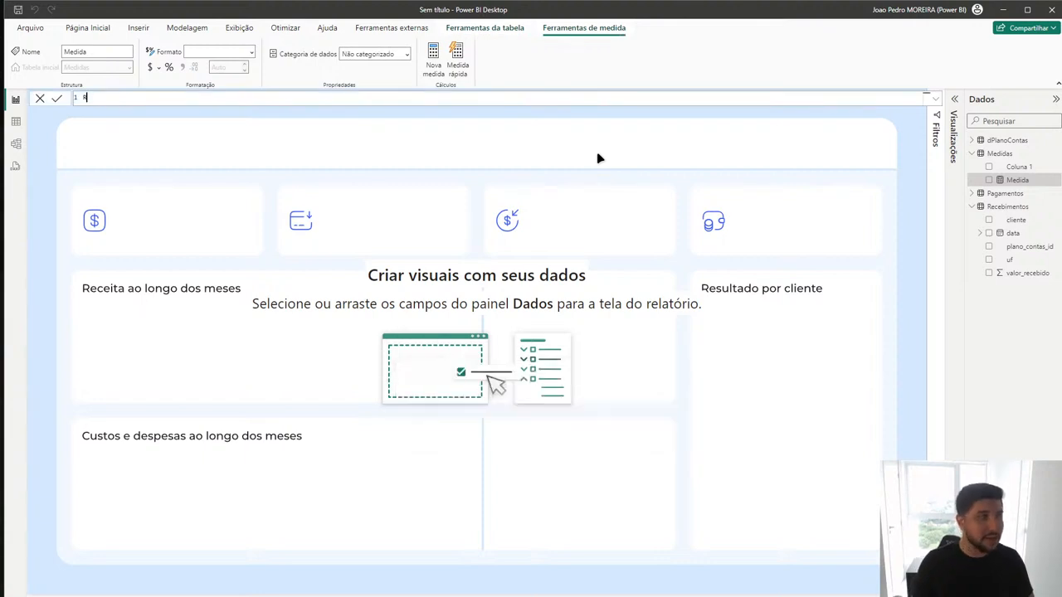
pyautogui.hotkey('ctrl', '+')
pyautogui.hotkey('ctrl', '+')
pyautogui.hotkey('ctrl', '+')
pyautogui.hotkey('ctrl', '+')
pyautogui.hotkey('ctrl', '+')
pyautogui.hotkey('ctrl', '+')
pyautogui.hotkey('ctrl', '+')
pyautogui.hotkey('ctrl', '+')
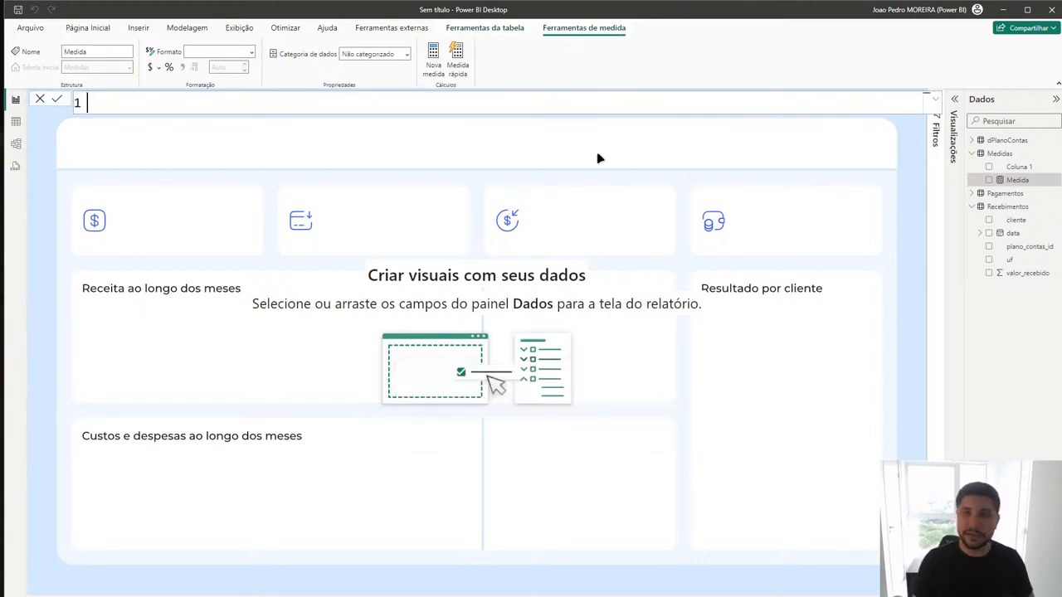
# Step: Define the measure as Receita = SUM(Recebimentos[valor_recebido])
pyautogui.write('Re')
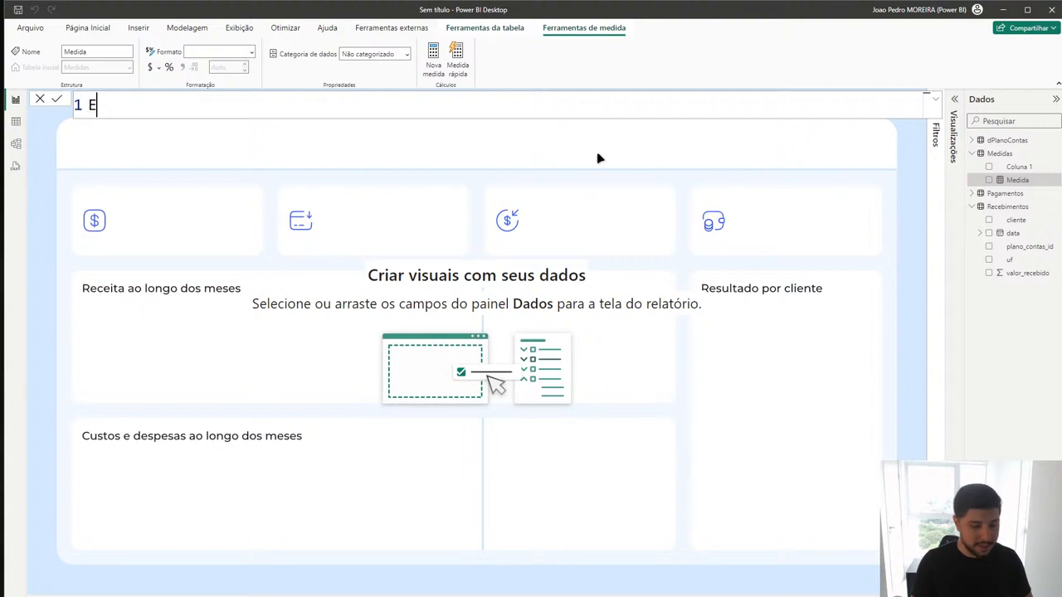
pyautogui.write('ceita =')
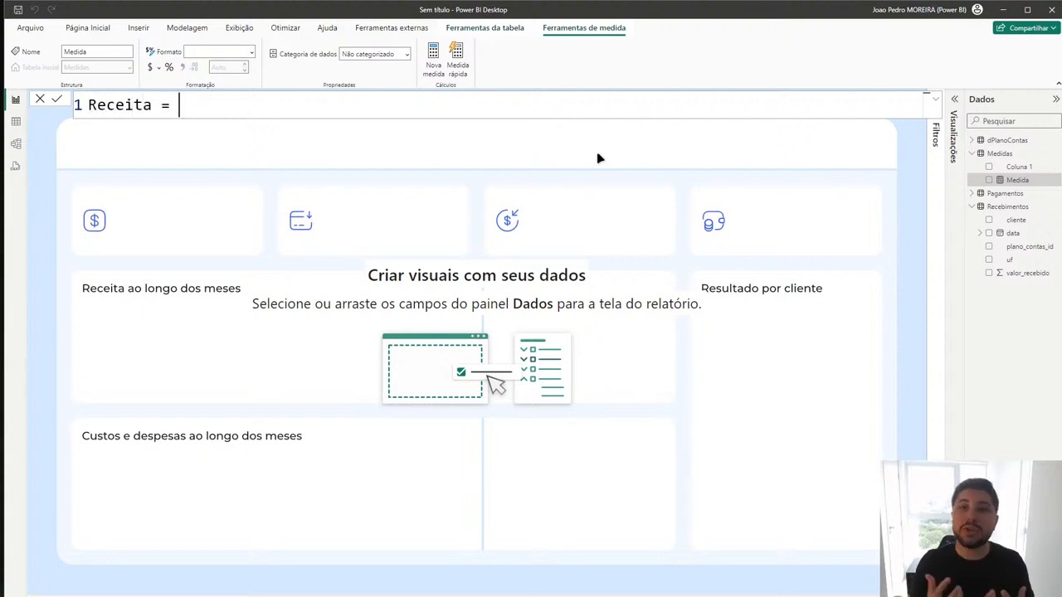
pyautogui.write(' SUM(')
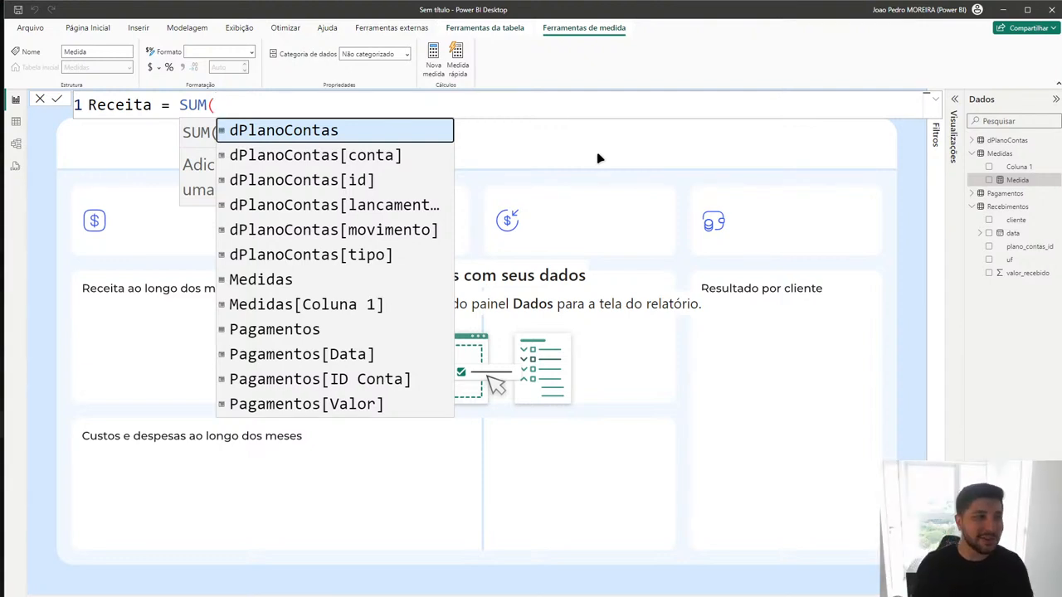
pyautogui.write('recebimentos')
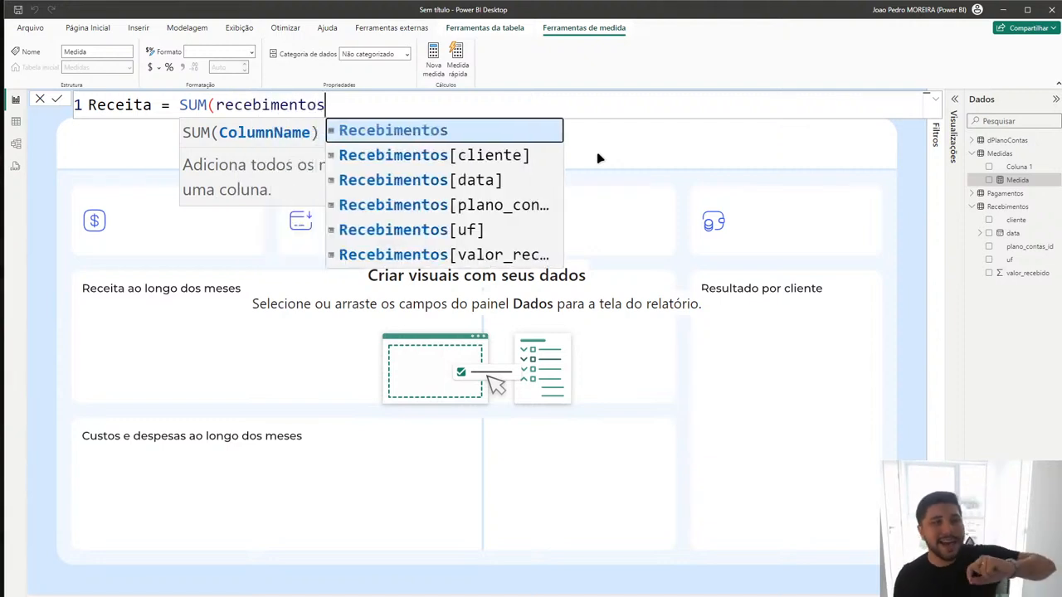
pyautogui.press('Down')
pyautogui.press('Down')
pyautogui.press('Down')
pyautogui.press('Down')
pyautogui.press('Down')
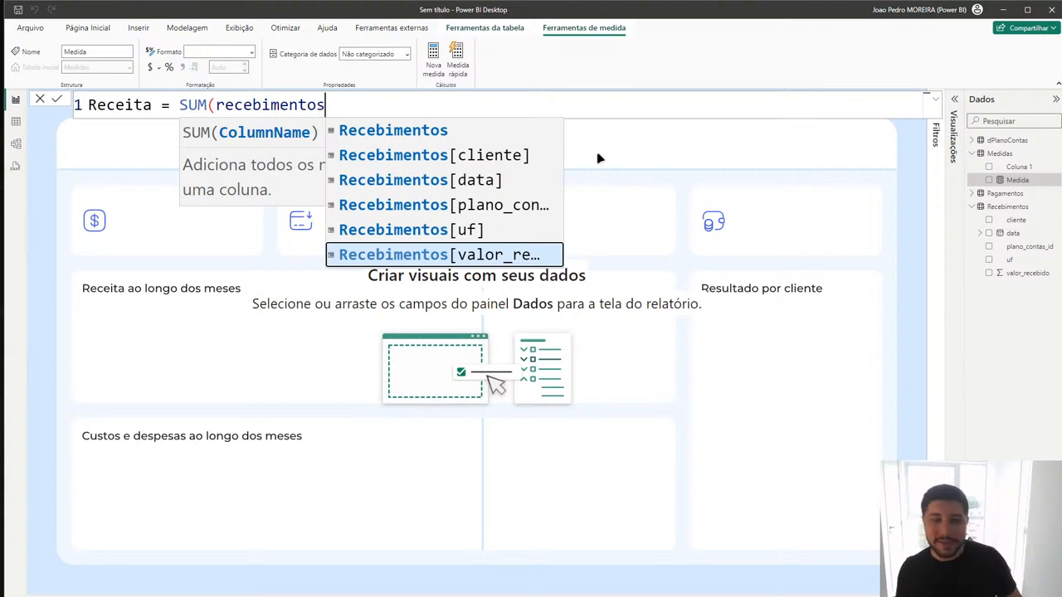
pyautogui.press('Tab')
pyautogui.write(')')
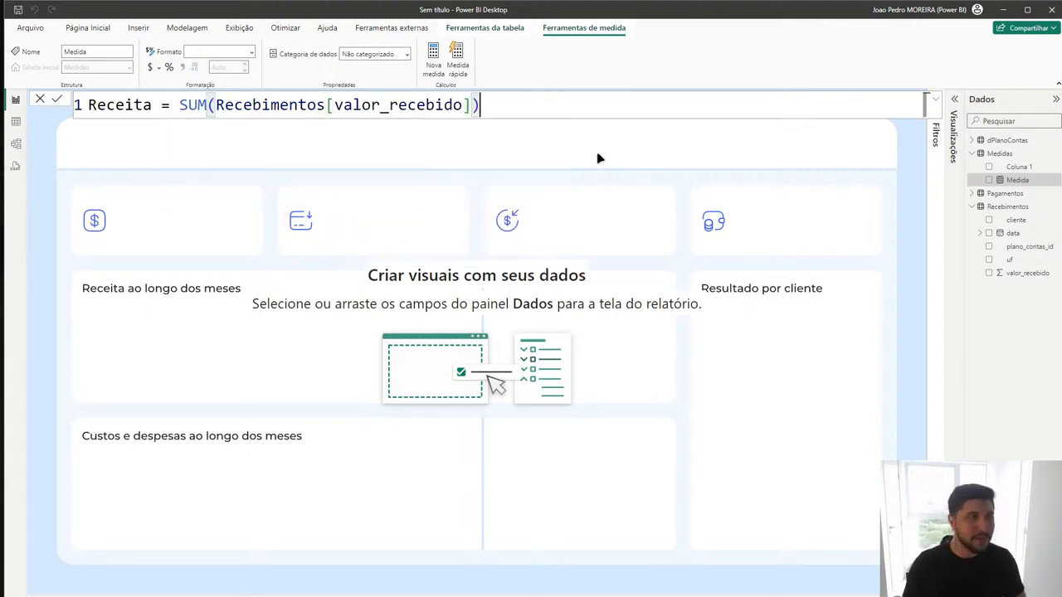
pyautogui.press('Return')
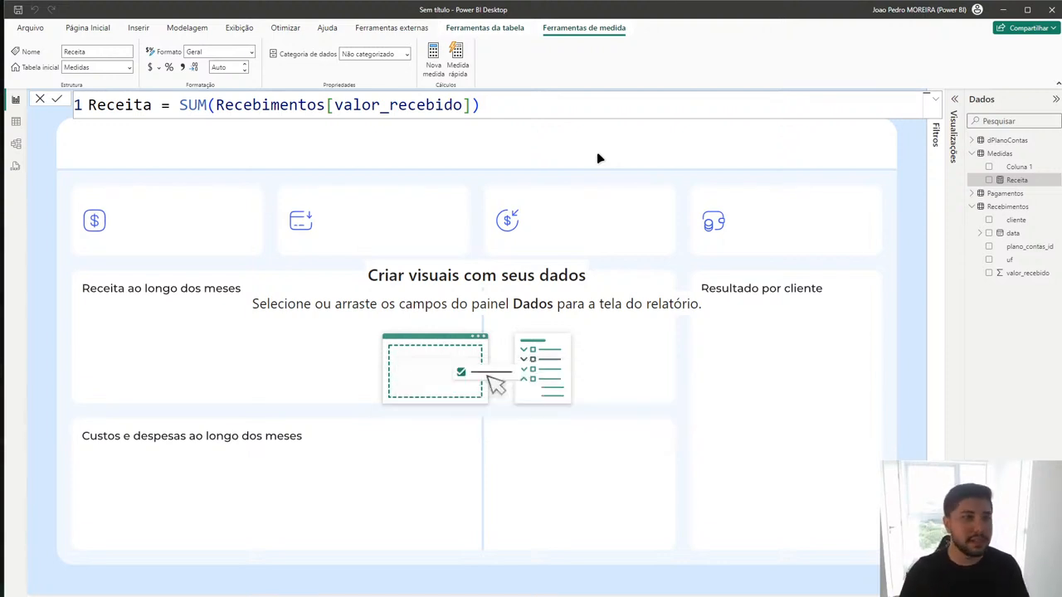
# Step: Add a card visual showing the Receita measure and move it near the first KPI box
pyautogui.click(953, 100)
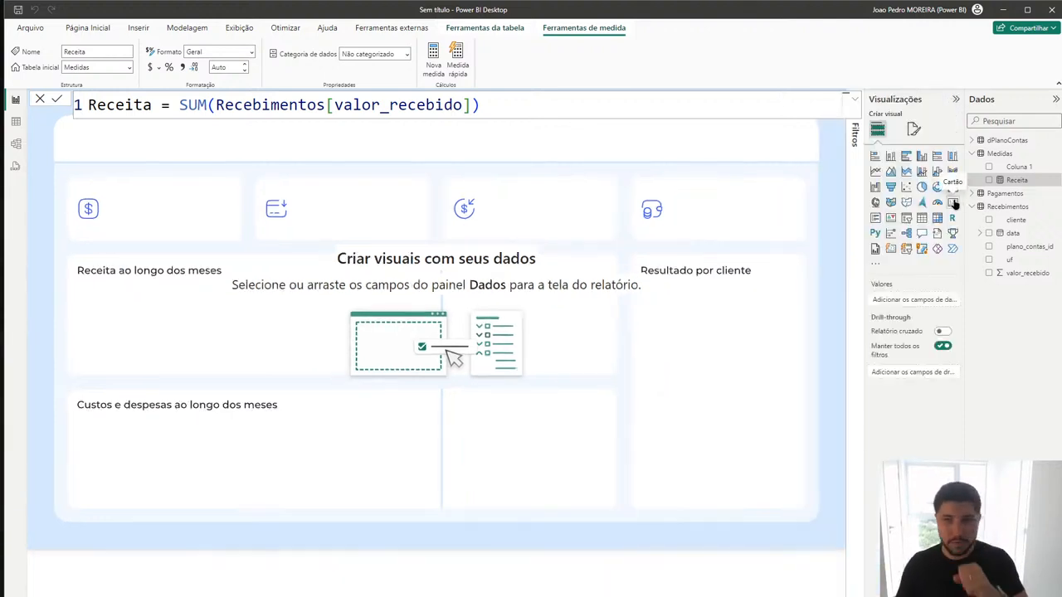
pyautogui.click(953, 203)
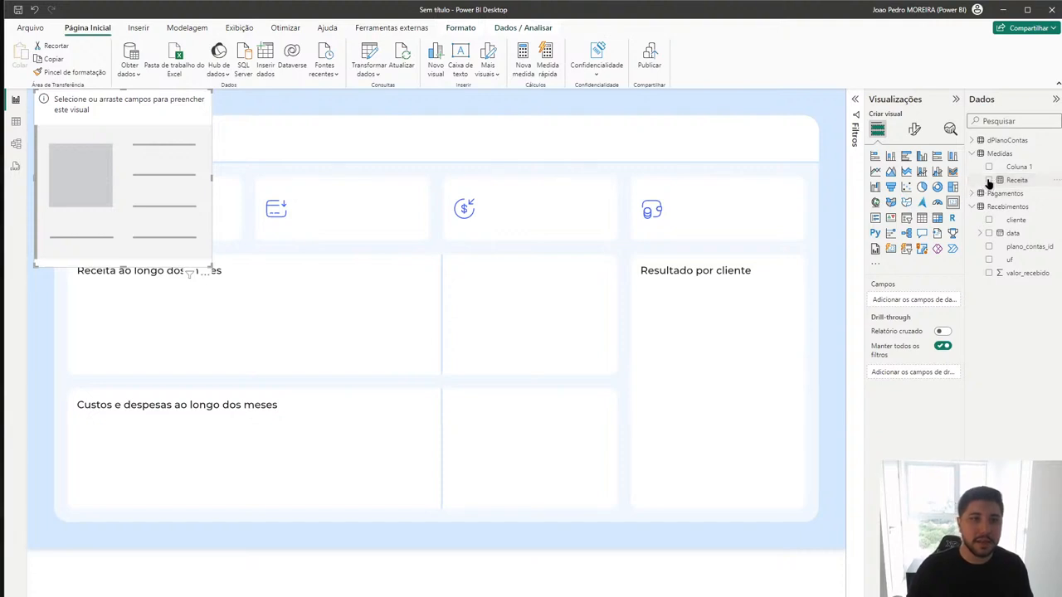
pyautogui.click(988, 180)
pyautogui.moveTo(128, 164); pyautogui.dragTo(195, 252)
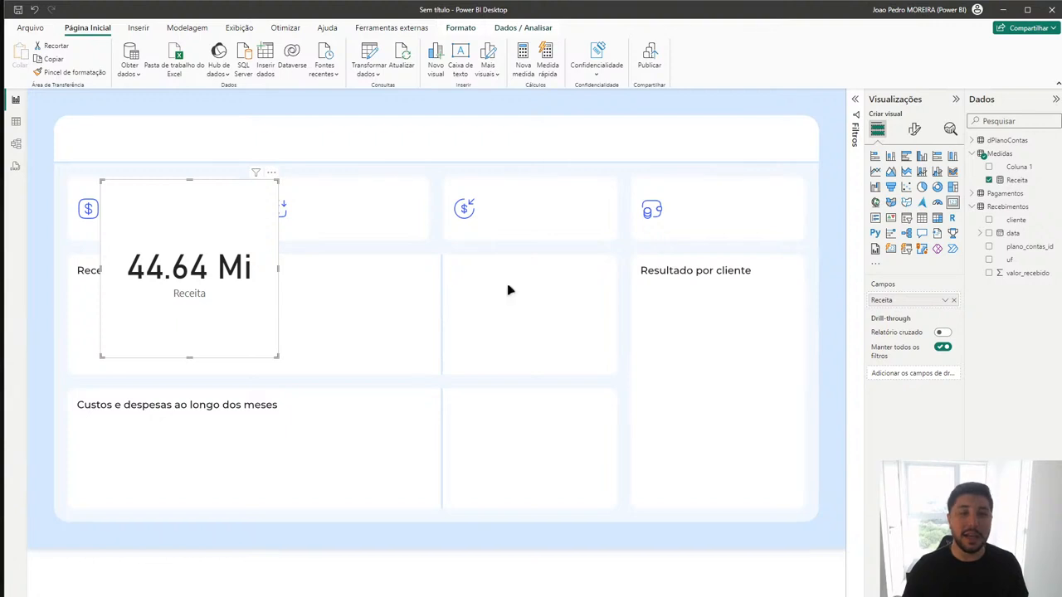
# Step: Hide the Coluna 1 column of the Medidas table
pyautogui.rightClick(1014, 168)
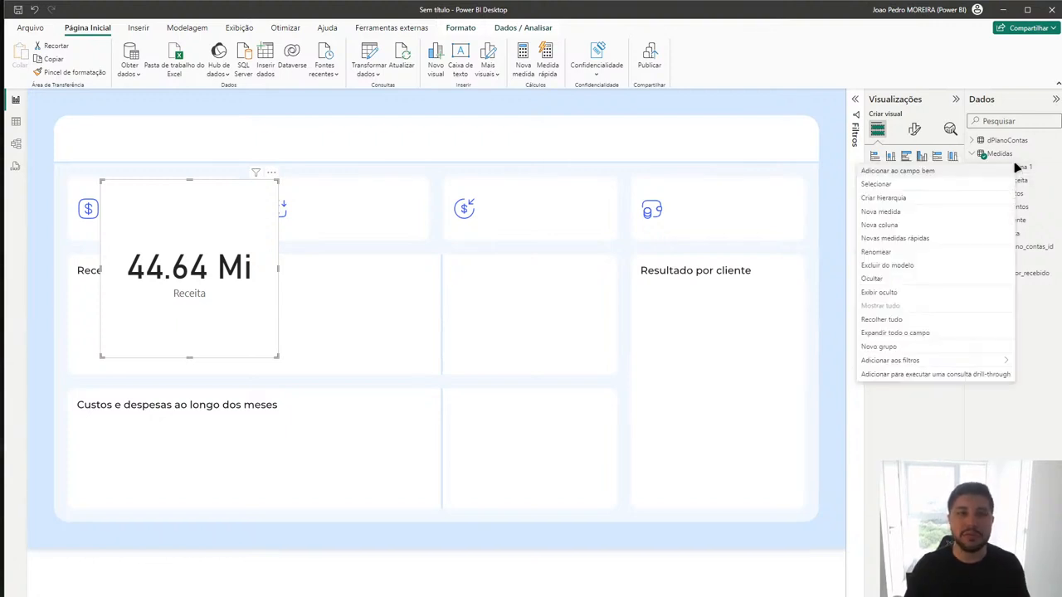
pyautogui.click(874, 279)
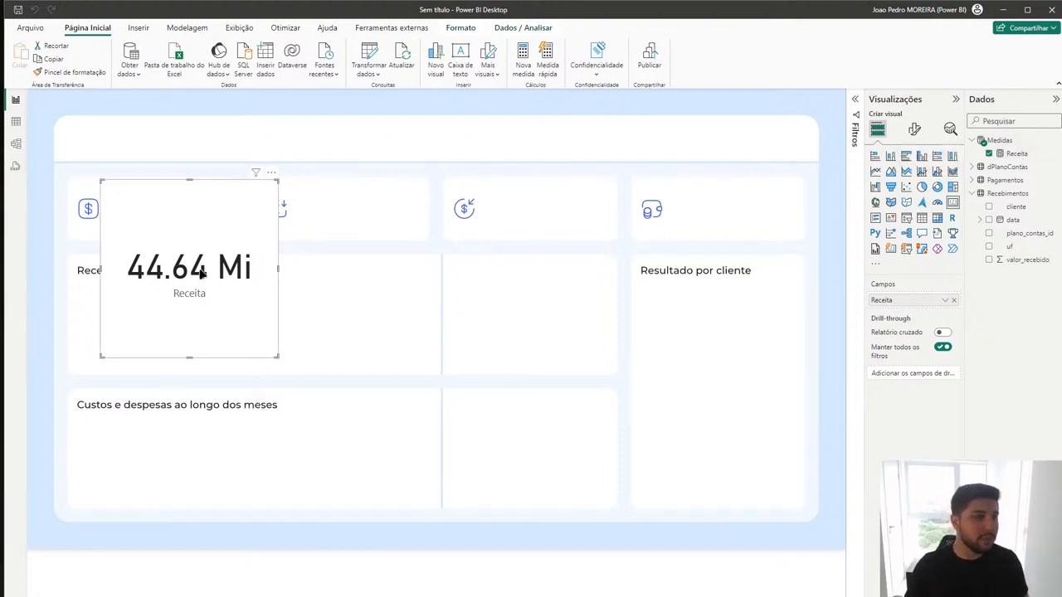
# Step: Shrink the Receita card to fit beside the dollar icon and format its value with font size 33 and a dark theme colour
pyautogui.moveTo(156, 225); pyautogui.dragTo(158, 227)
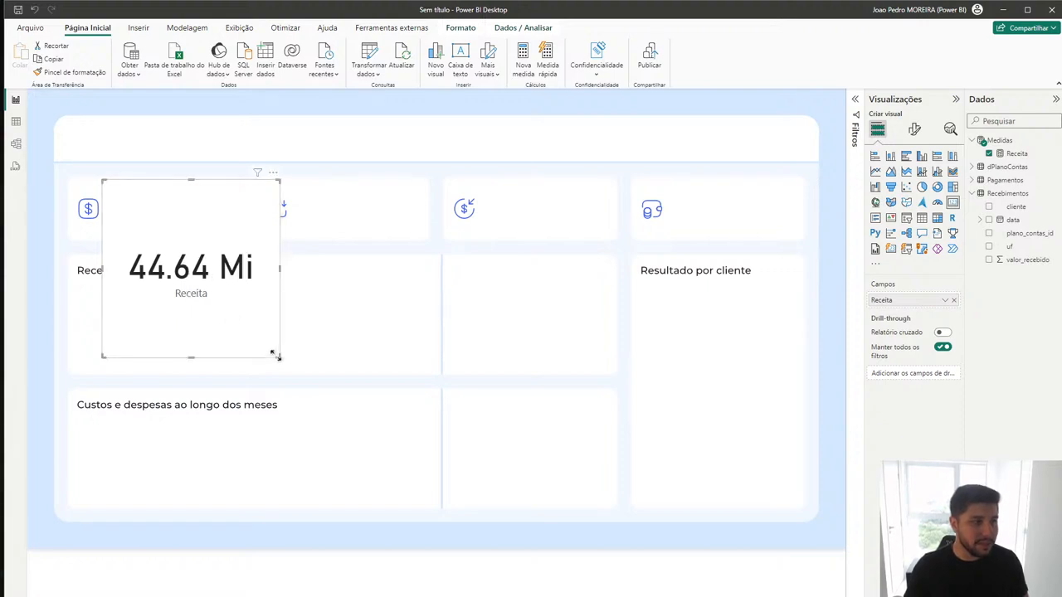
pyautogui.moveTo(275, 355); pyautogui.dragTo(236, 238)
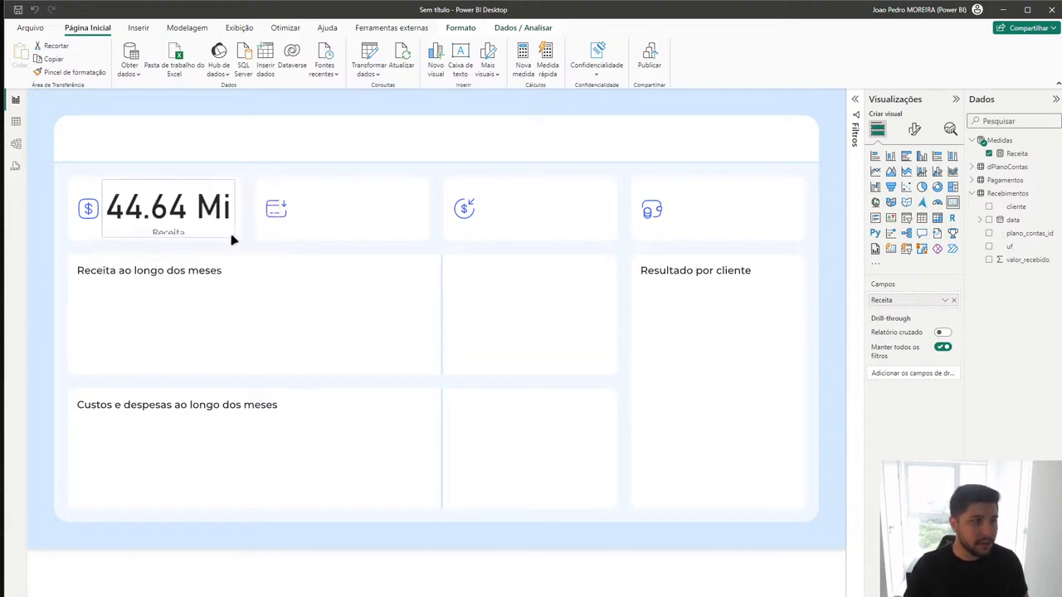
pyautogui.click(914, 129)
pyautogui.click(903, 207)
pyautogui.click(950, 246)
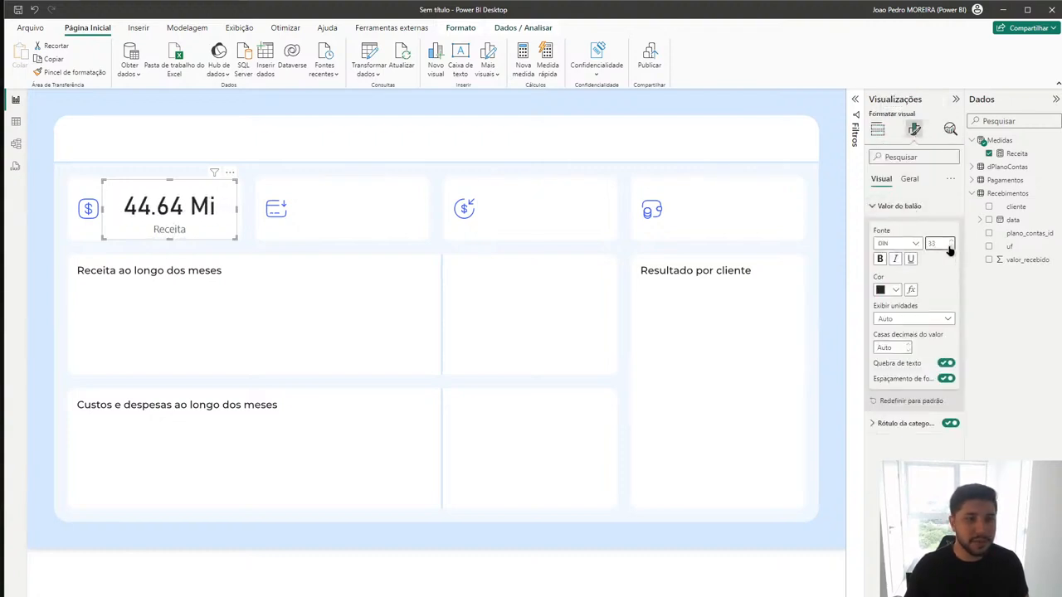
pyautogui.click(951, 247)
pyautogui.click(951, 245)
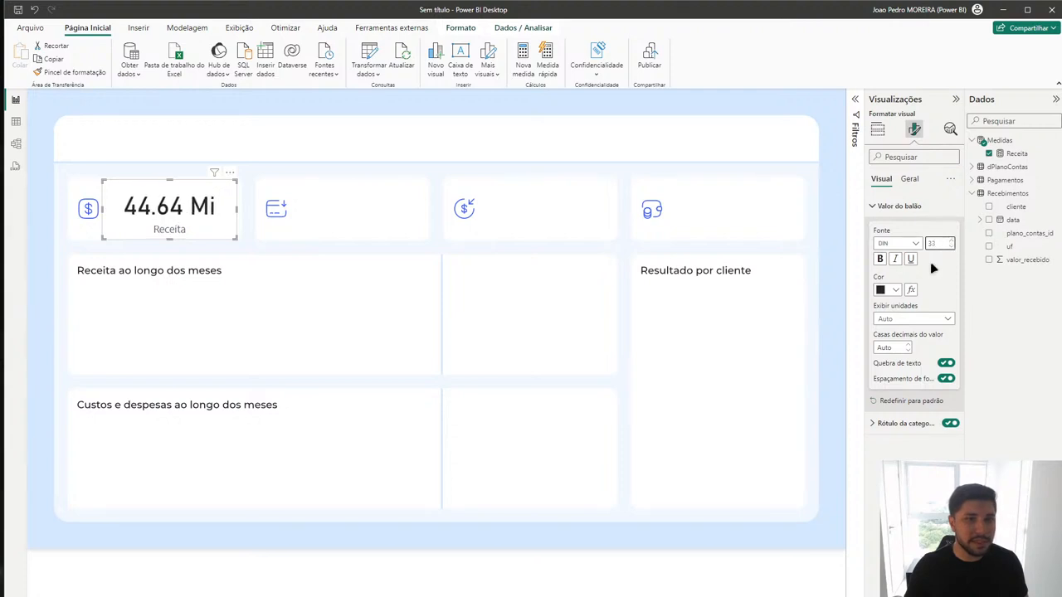
pyautogui.click(894, 290)
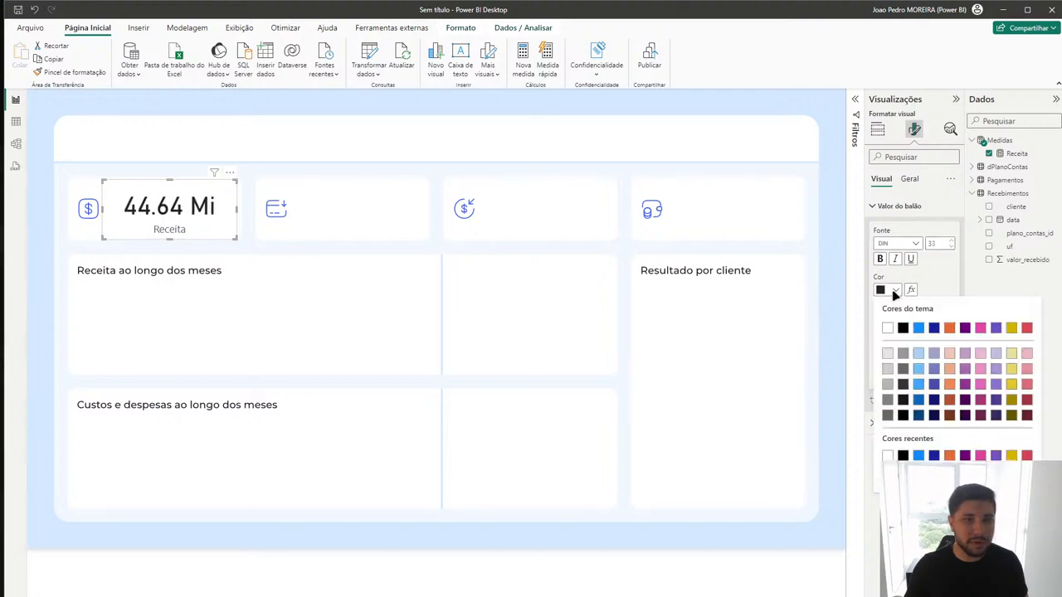
pyautogui.click(903, 392)
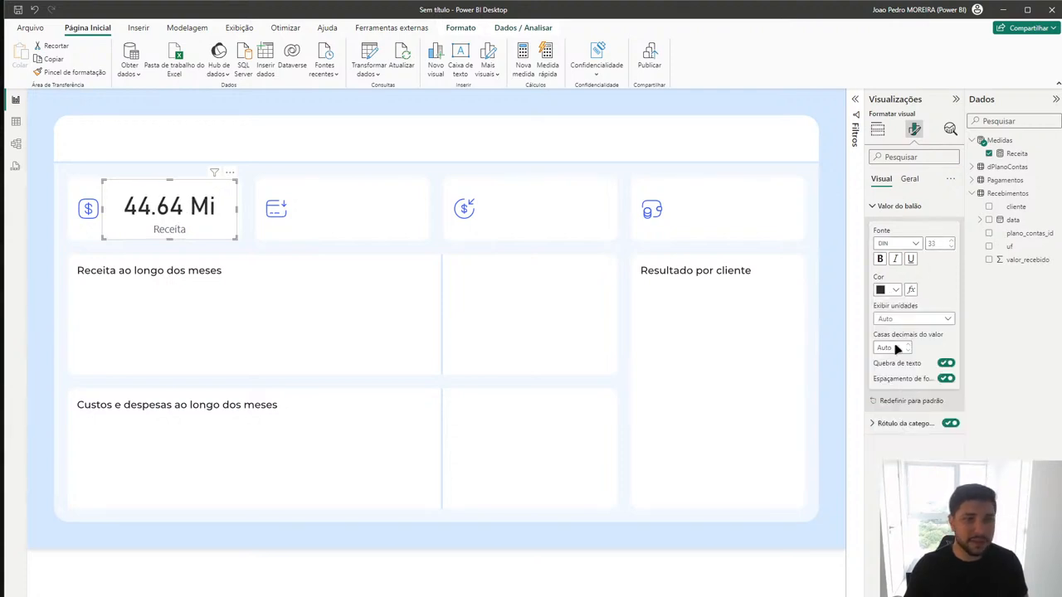
# Step: Reduce the font size of the Receita card's category label and change its font
pyautogui.click(901, 421)
pyautogui.click(952, 457)
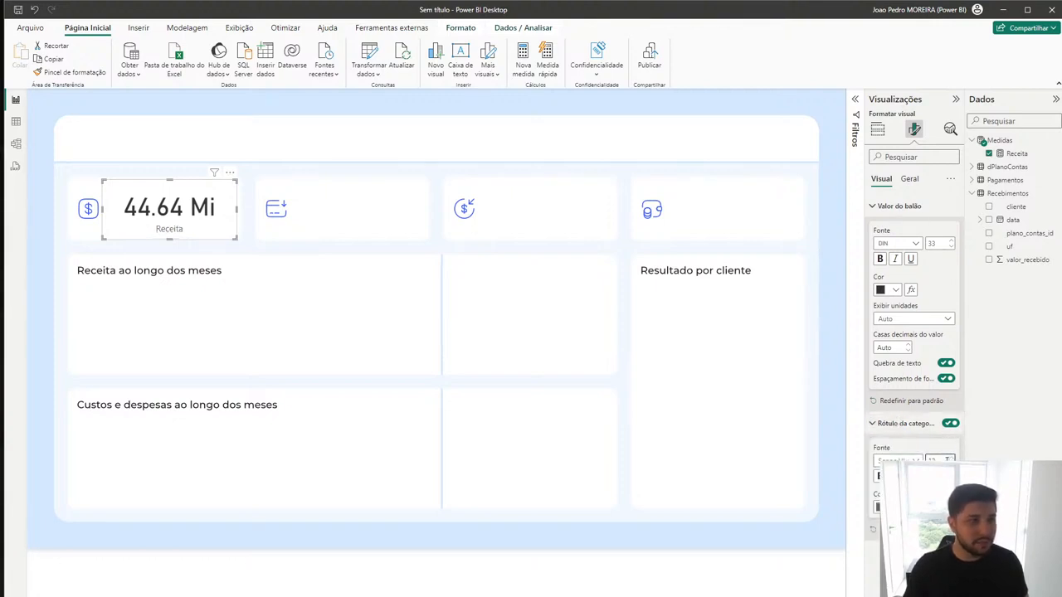
pyautogui.click(896, 461)
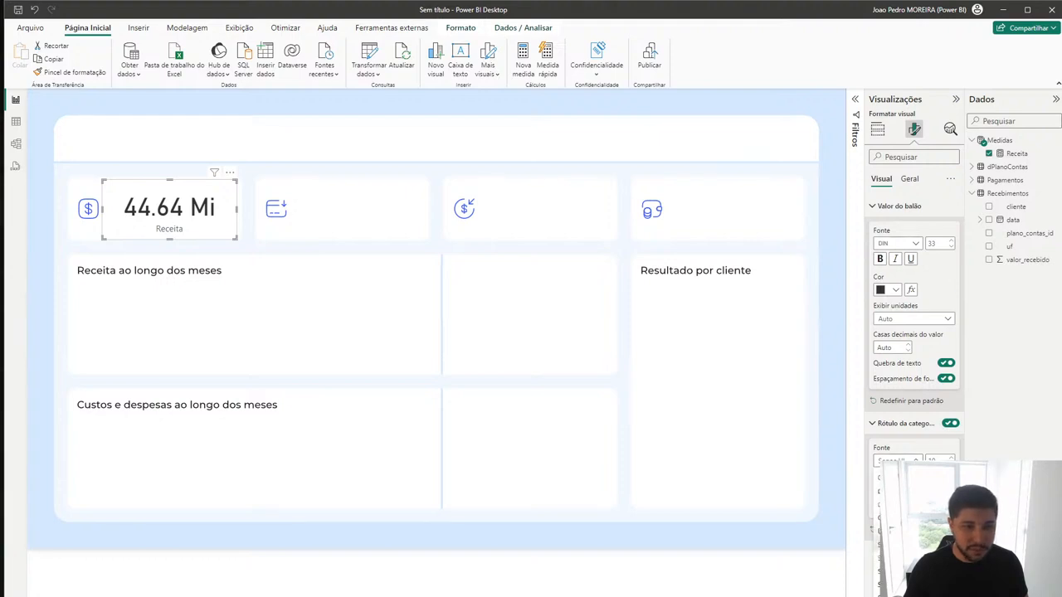
pyautogui.scroll(-1, 895, 514)
pyautogui.scroll(-1, 896, 498)
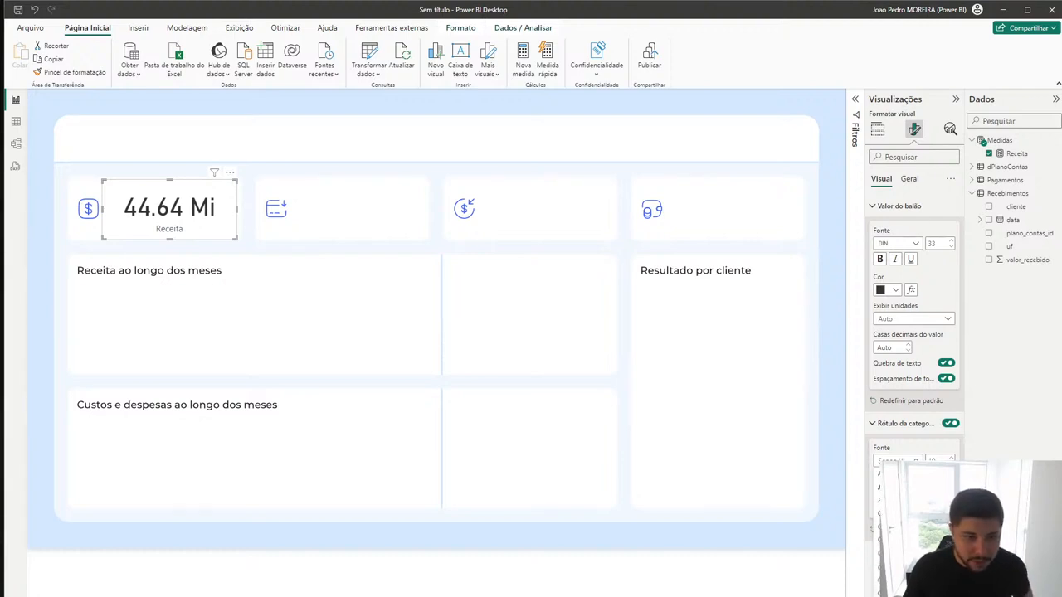
pyautogui.scroll(-1, 896, 514)
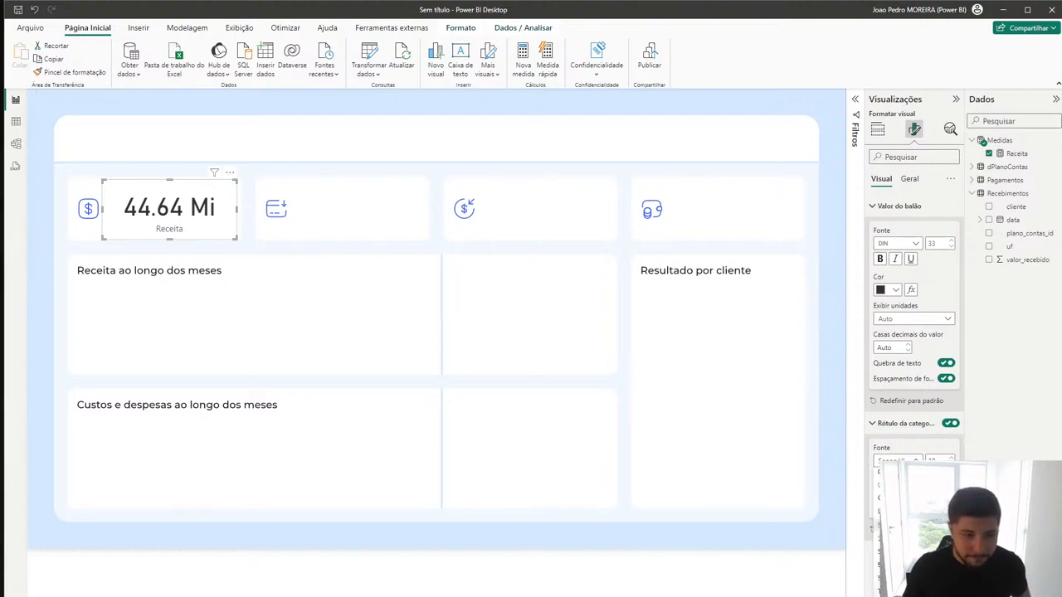
pyautogui.scroll(-1, 895, 515)
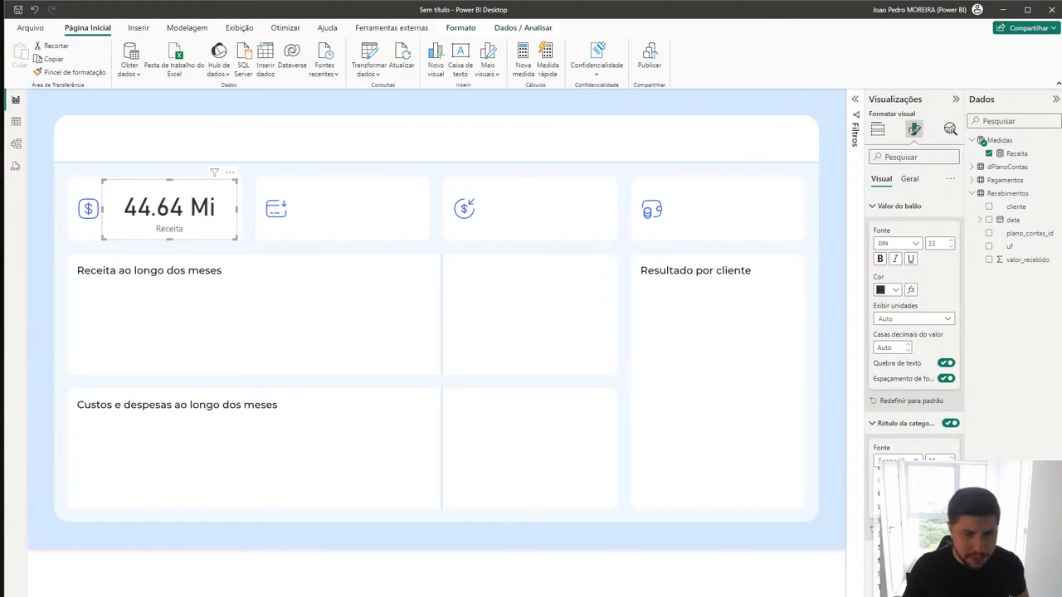
pyautogui.click(896, 514)
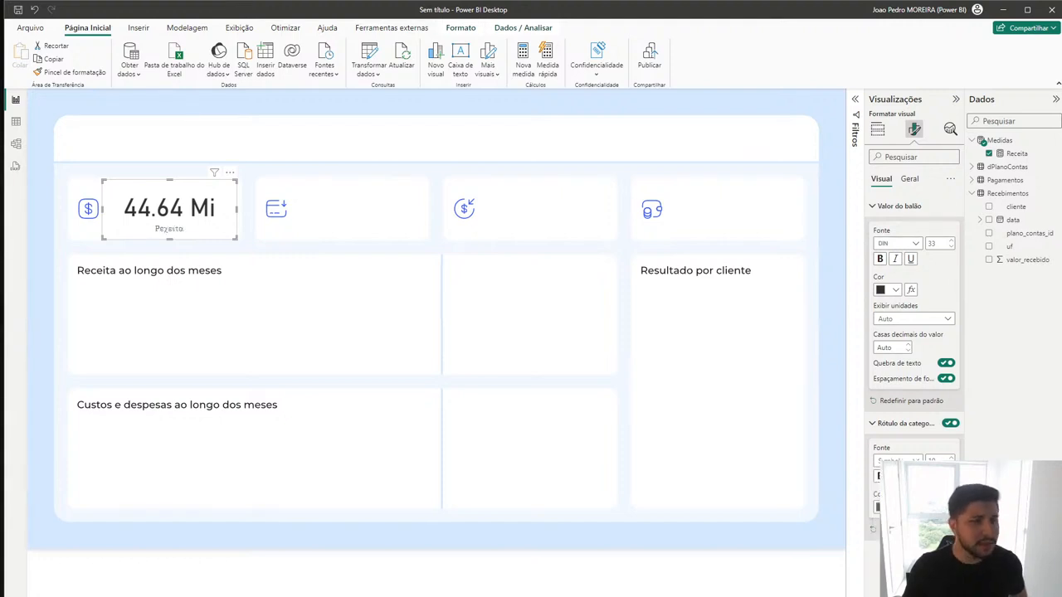
pyautogui.click(896, 460)
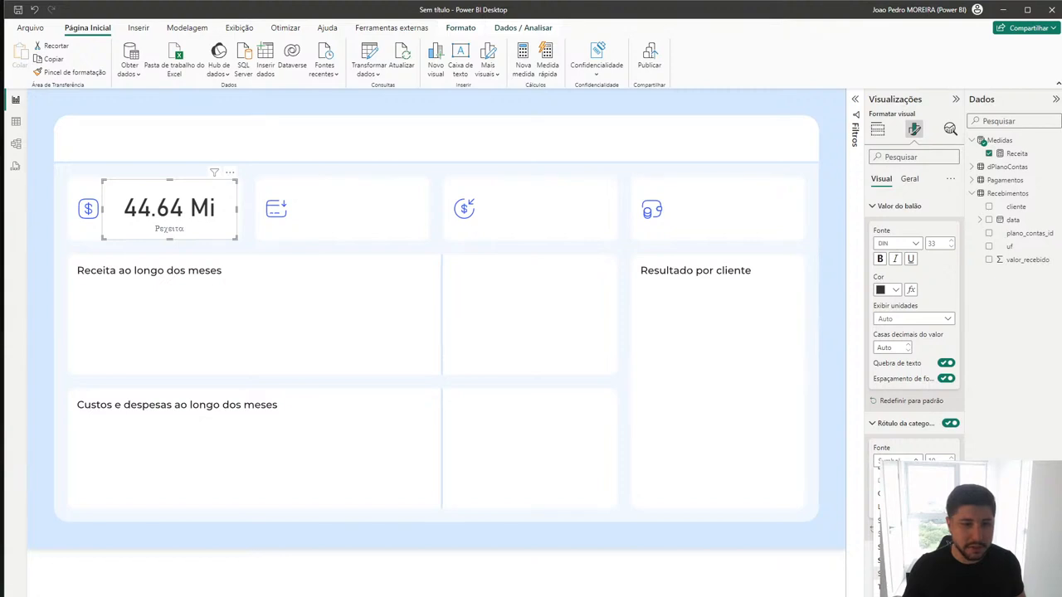
pyautogui.click(896, 523)
pyautogui.click(896, 460)
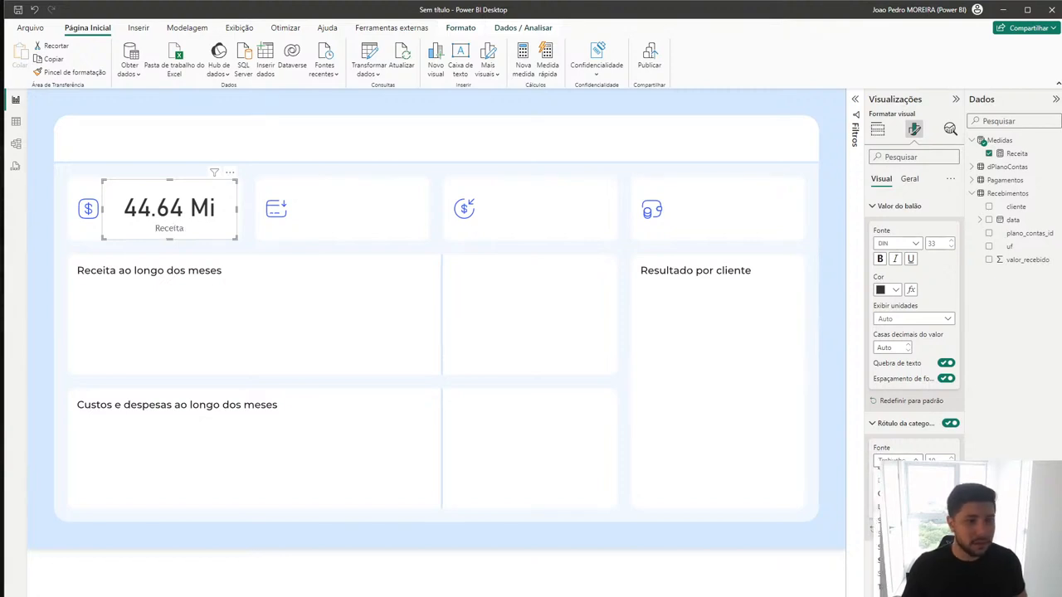
pyautogui.click(892, 506)
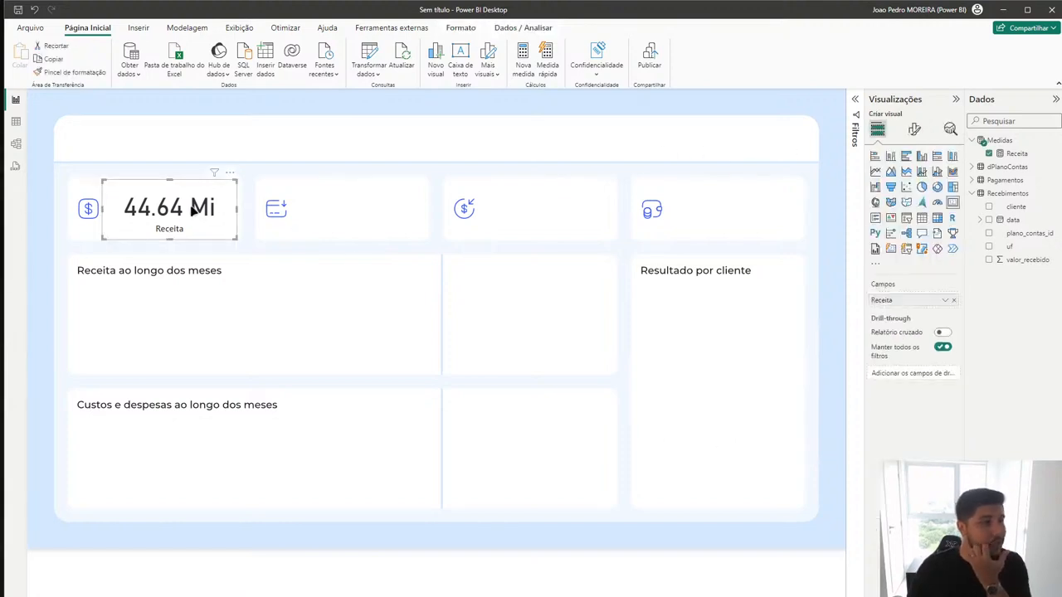
# Step: Reposition the Receita card in the first KPI box and turn off its background (Tela de fundo) effect
pyautogui.moveTo(194, 211); pyautogui.dragTo(452, 272)
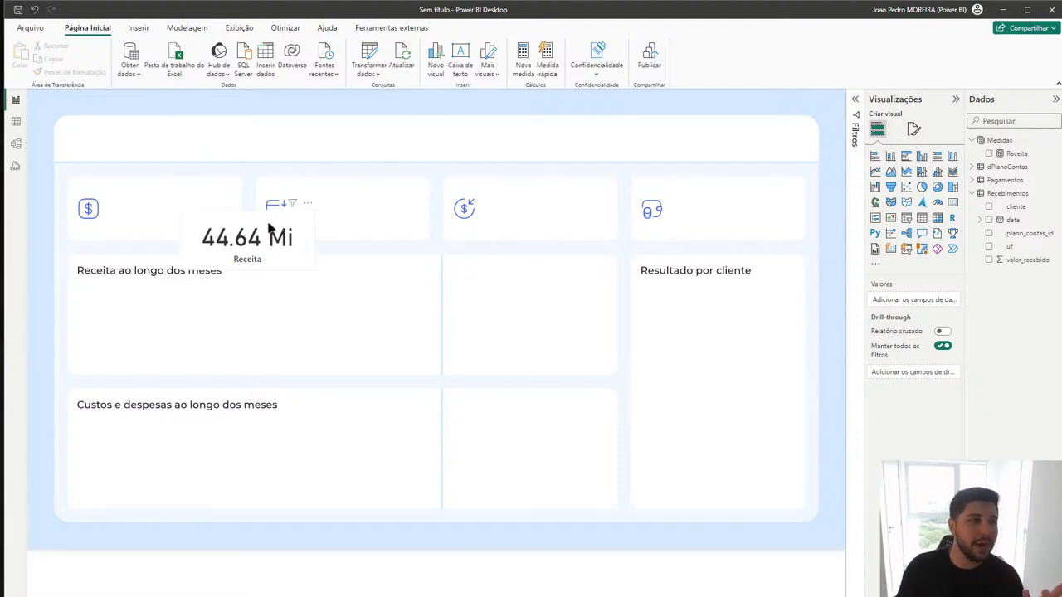
pyautogui.moveTo(270, 225); pyautogui.dragTo(182, 201)
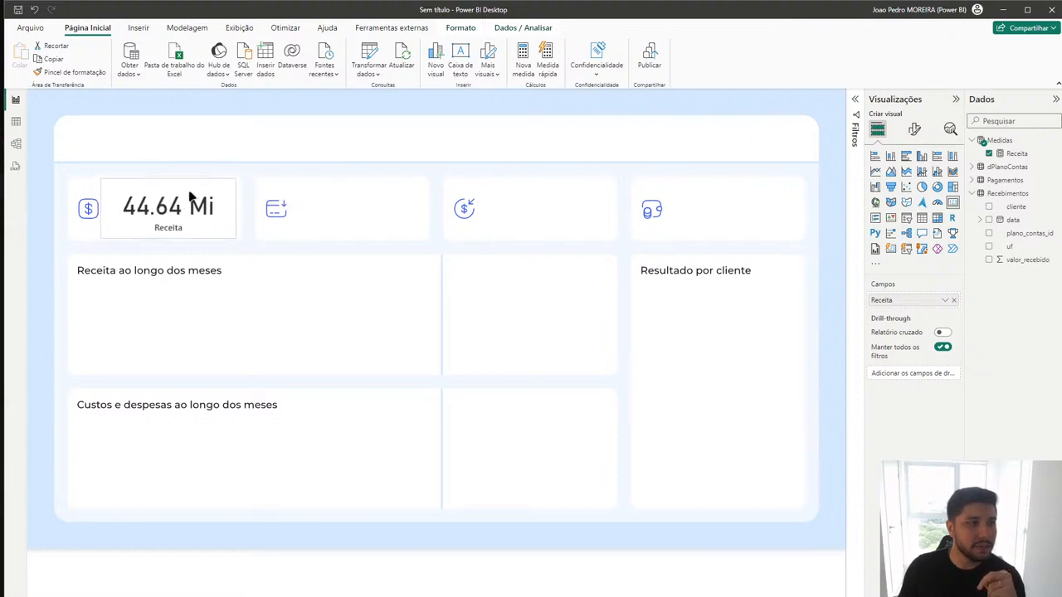
pyautogui.click(914, 128)
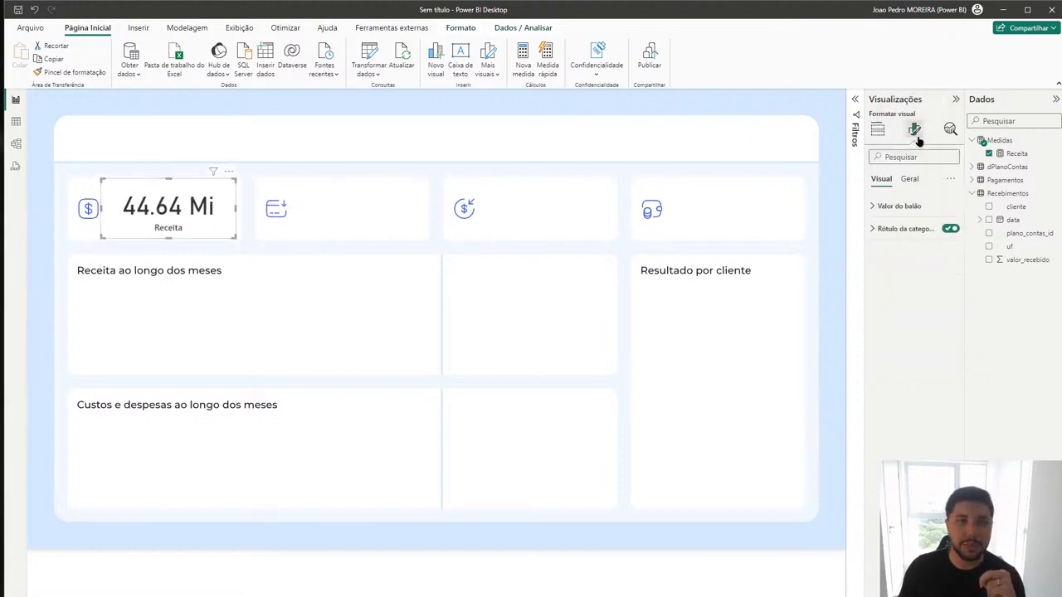
pyautogui.click(910, 180)
pyautogui.click(892, 251)
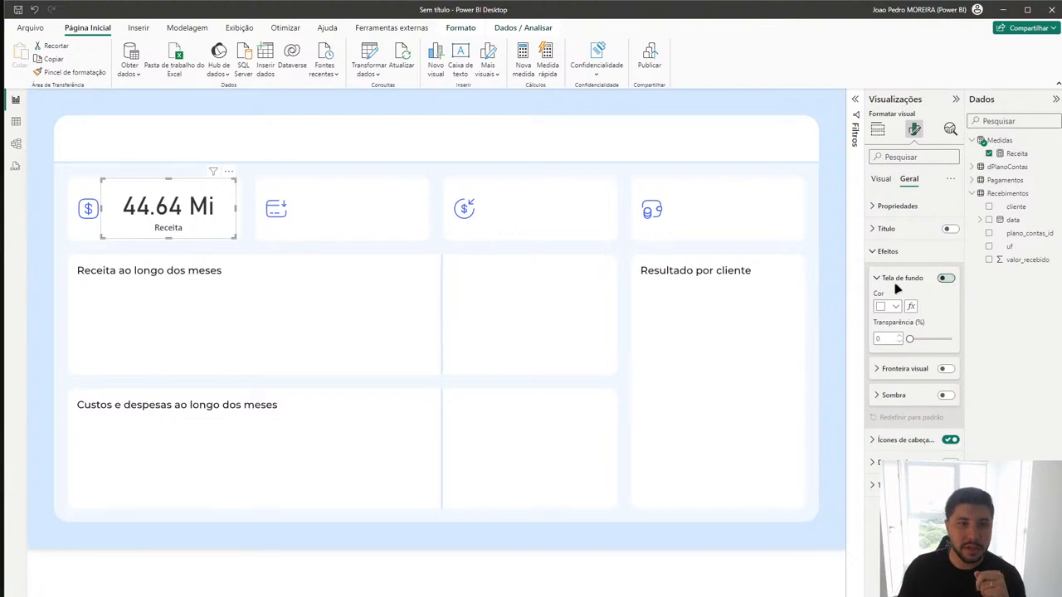
# Step: Nudge the Receita card into its final position beside the dollar icon in the first KPI box
pyautogui.click(954, 100)
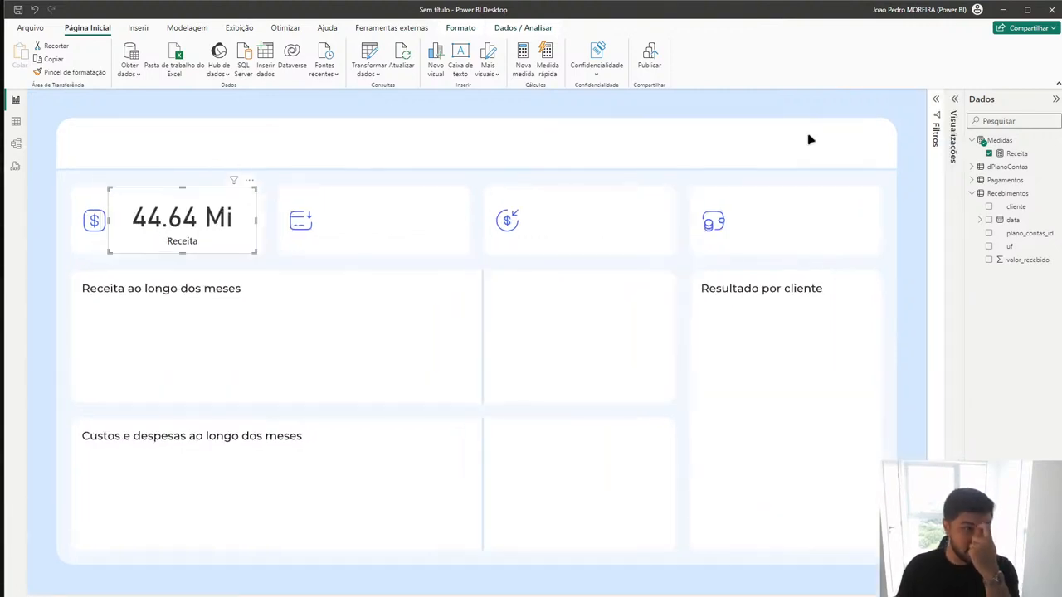
pyautogui.moveTo(171, 240)
pyautogui.mouseDown()
pyautogui.moveTo(550, 154)
pyautogui.moveTo(912, 134)
pyautogui.moveTo(851, 221)
pyautogui.moveTo(896, 217)
pyautogui.moveTo(338, 219)
pyautogui.moveTo(175, 237)
pyautogui.mouseUp()
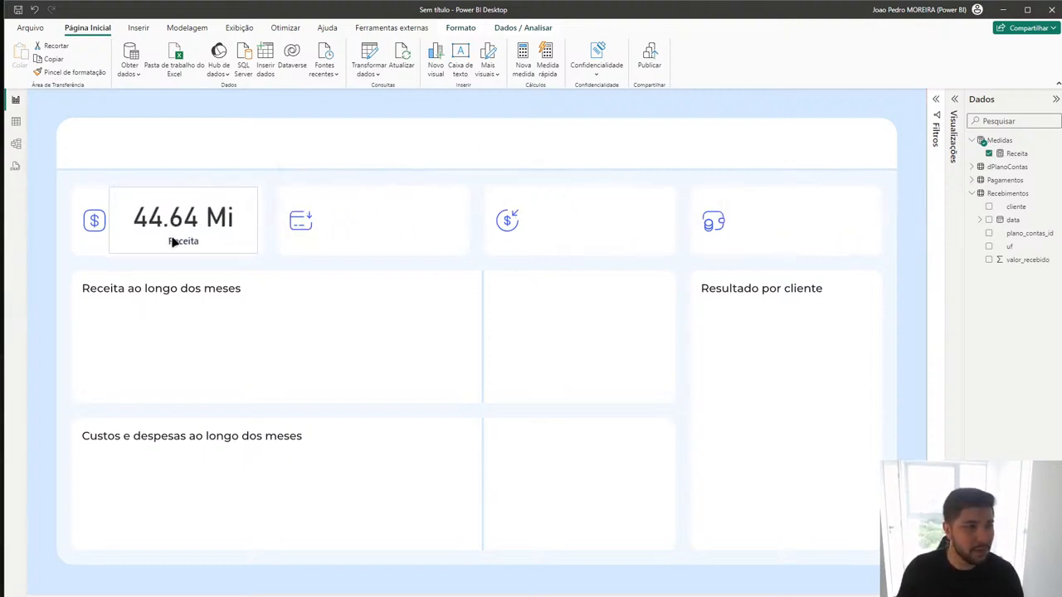
pyautogui.click(531, 232)
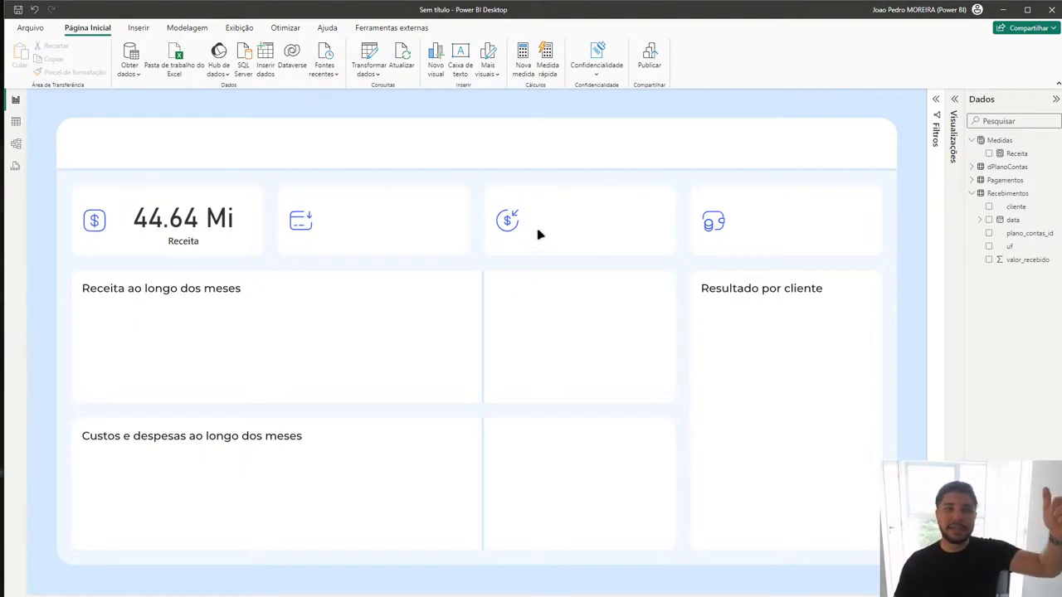
# Step: Create a measure Pagamentos = SUM(Pagamentos[Valor]) in the Medidas table
pyautogui.rightClick(1000, 141)
pyautogui.click(923, 158)
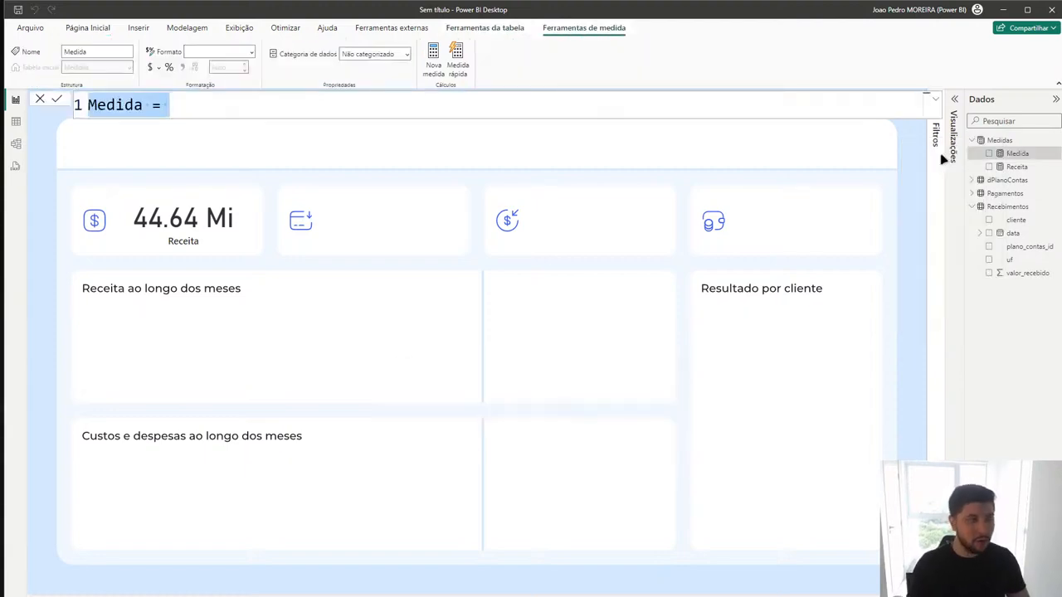
pyautogui.write('Pagamentos ')
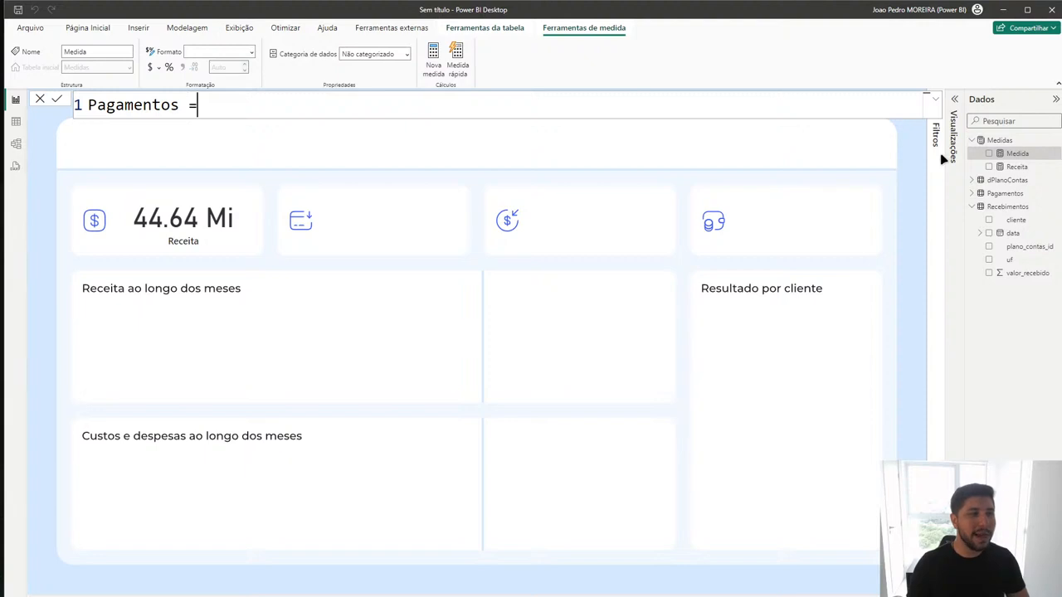
pyautogui.write('= SUM(')
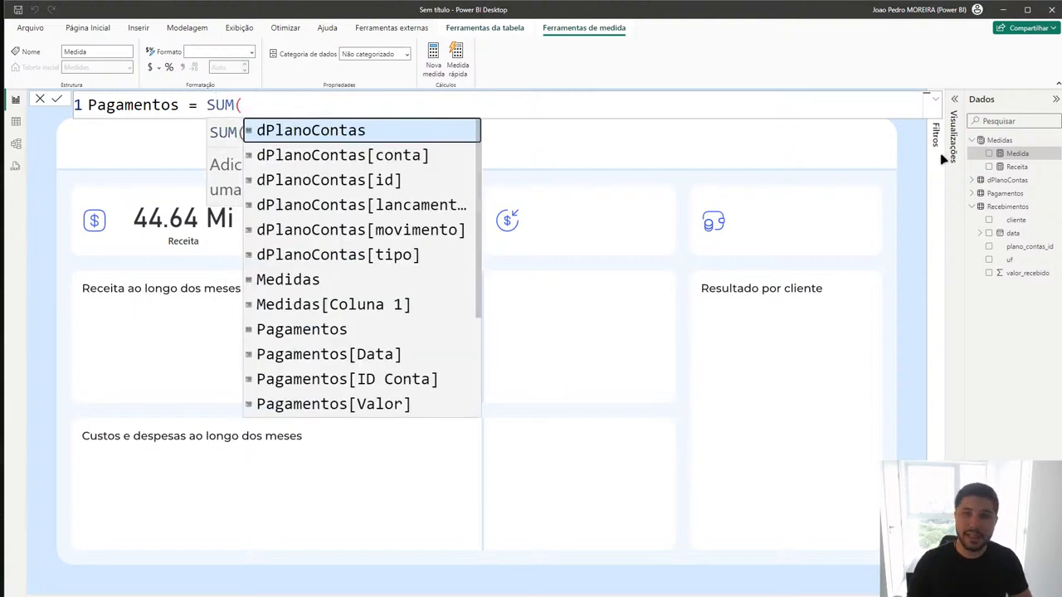
pyautogui.write('pagamentos')
pyautogui.press('Down')
pyautogui.press('Down')
pyautogui.press('Down')
pyautogui.press('Tab')
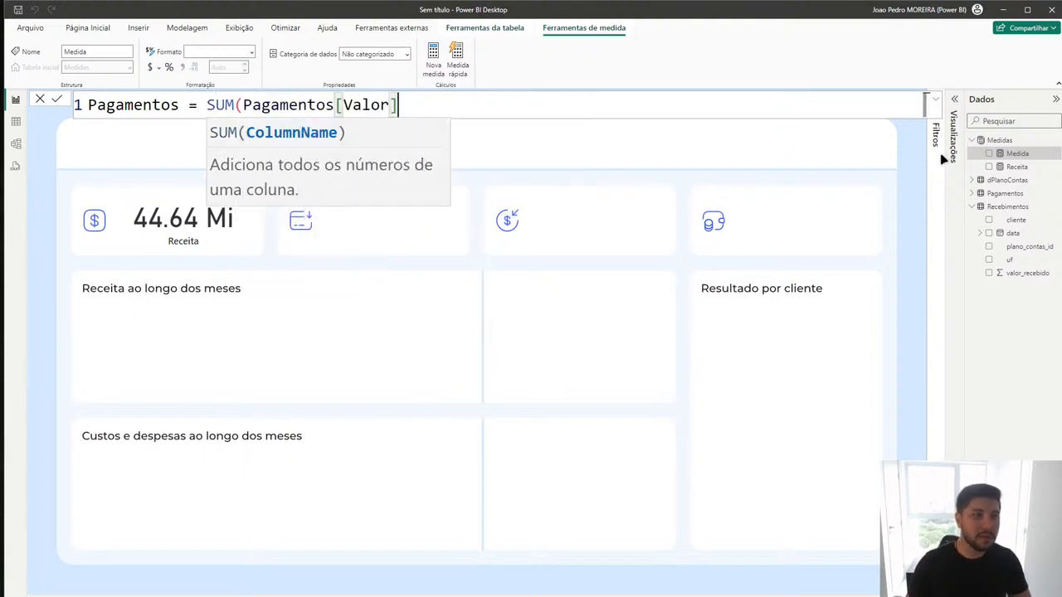
pyautogui.write(')')
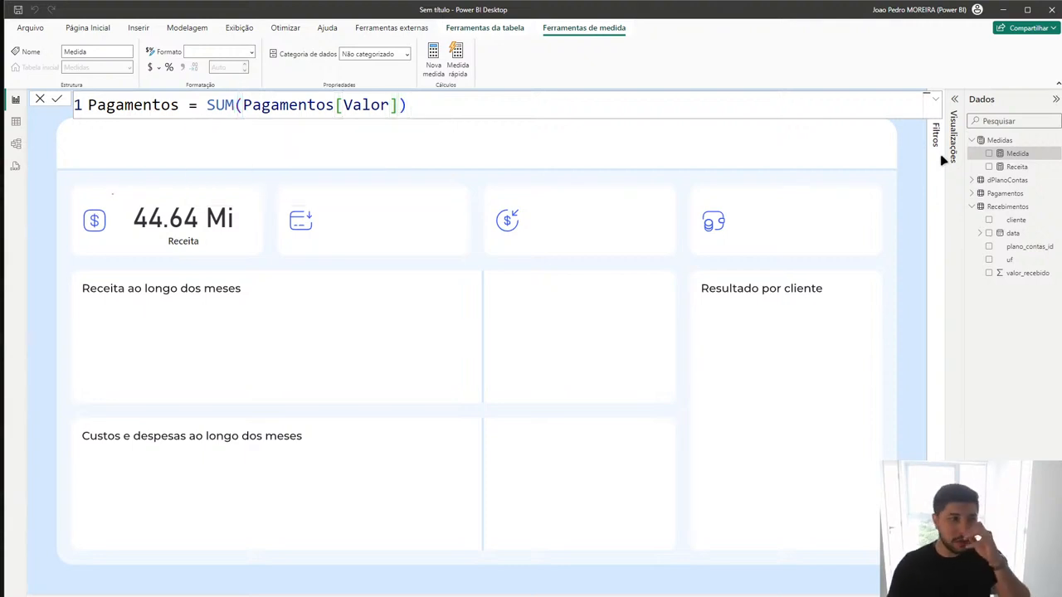
pyautogui.press('Return')
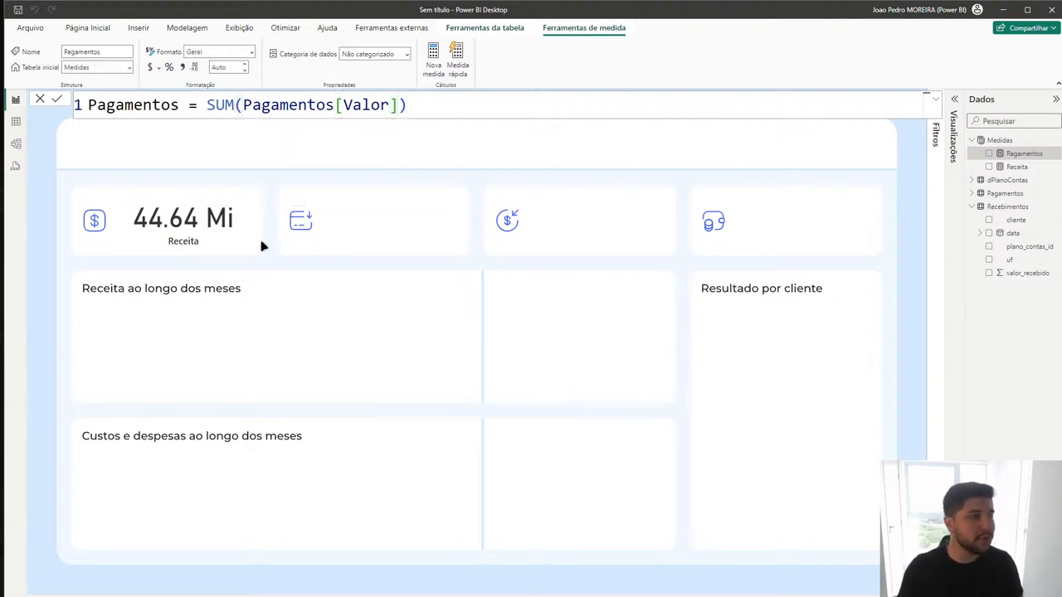
# Step: Duplicate the Receita card and place the copy in the second KPI box
pyautogui.click(234, 237)
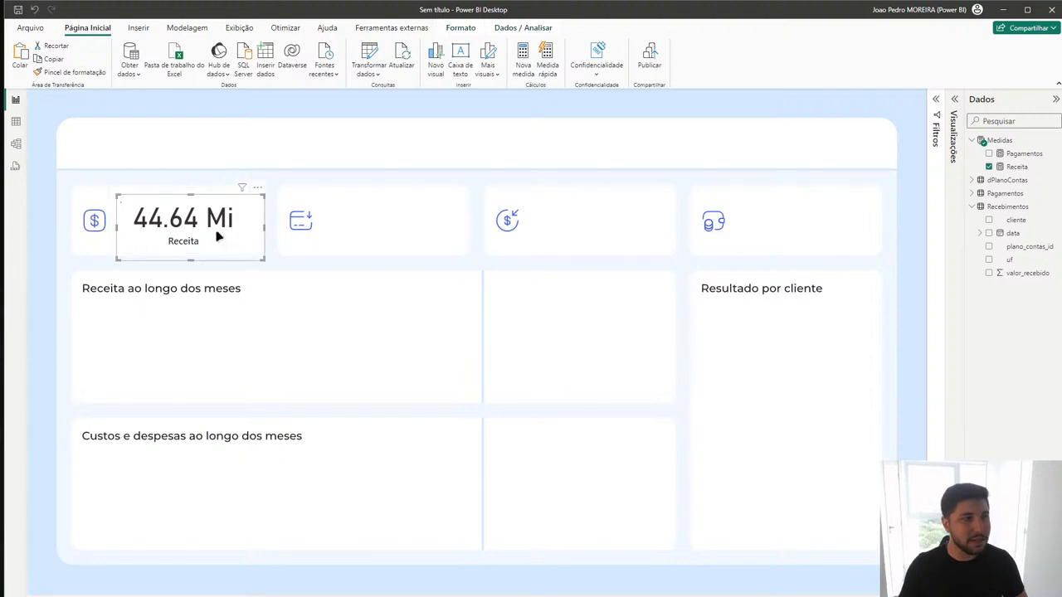
pyautogui.hotkey('ctrl', 'c')
pyautogui.hotkey('ctrl', 'v')
pyautogui.moveTo(218, 237); pyautogui.dragTo(419, 217)
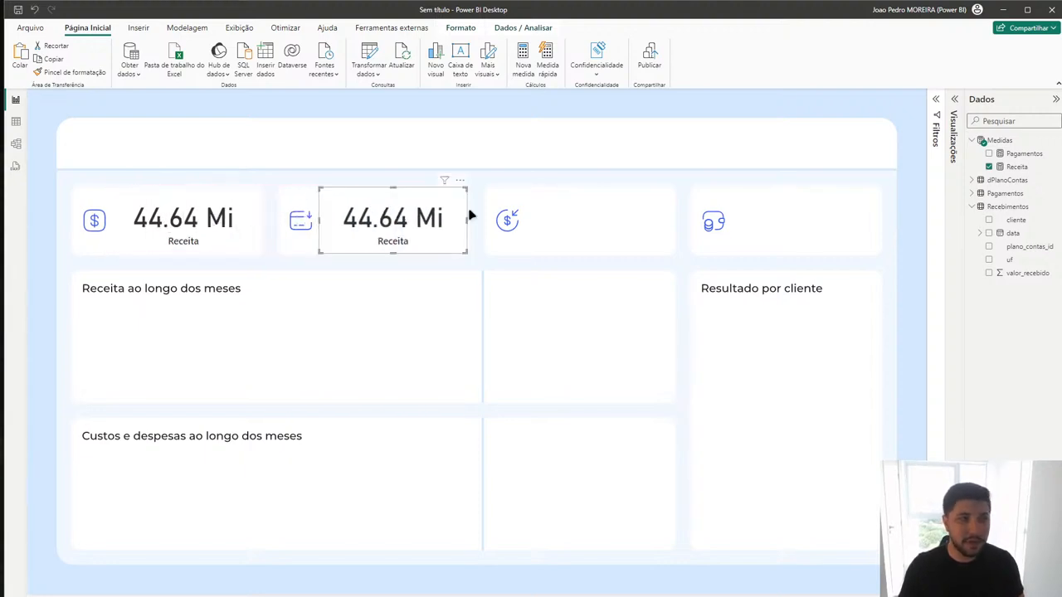
# Step: Replace the Receita field of the copied card with the Pagamentos measure
pyautogui.click(954, 113)
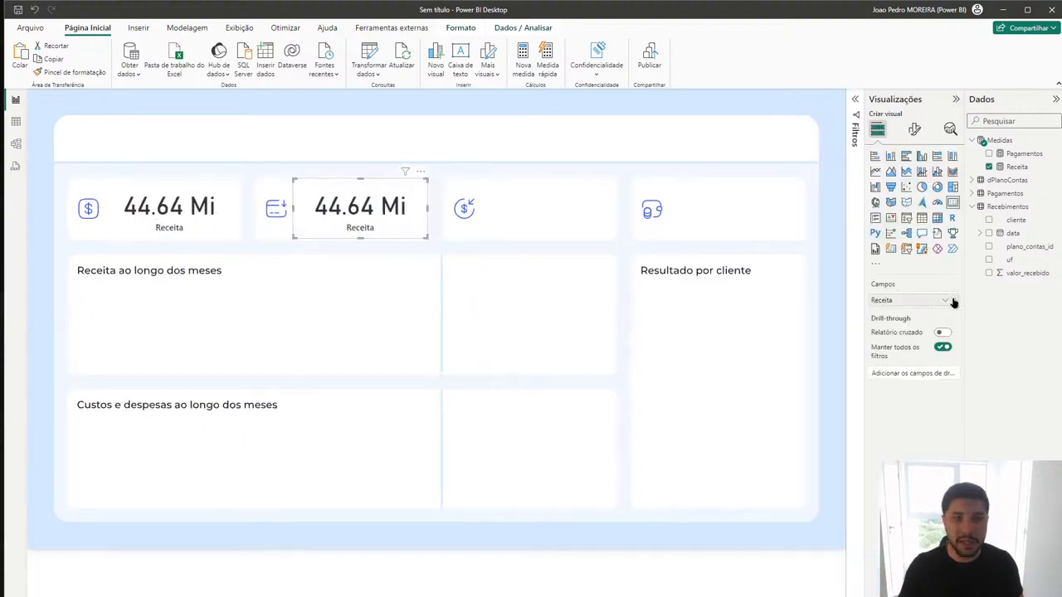
pyautogui.click(954, 301)
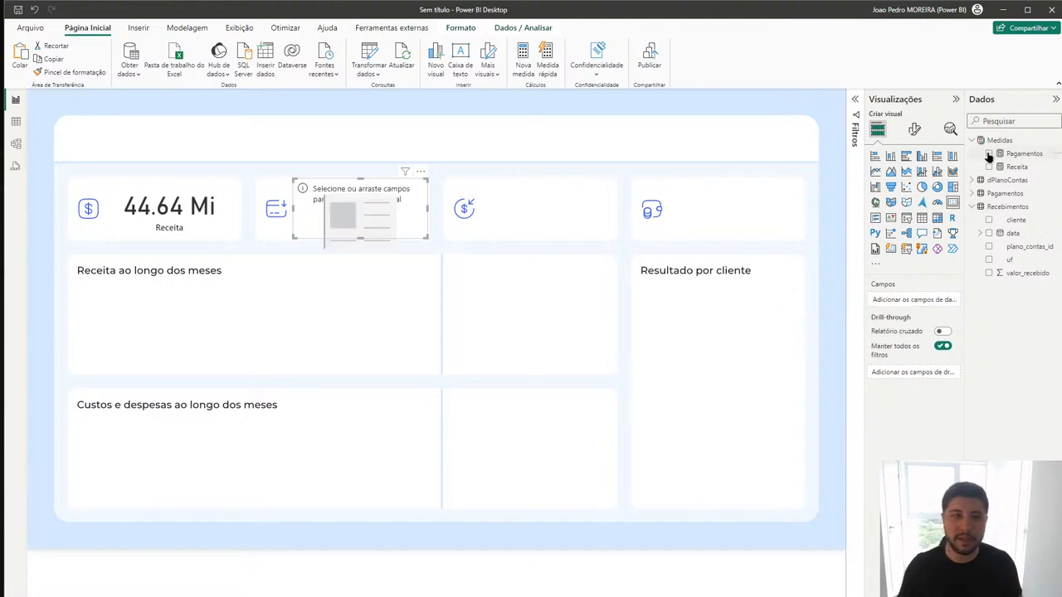
pyautogui.click(998, 153)
pyautogui.click(1055, 99)
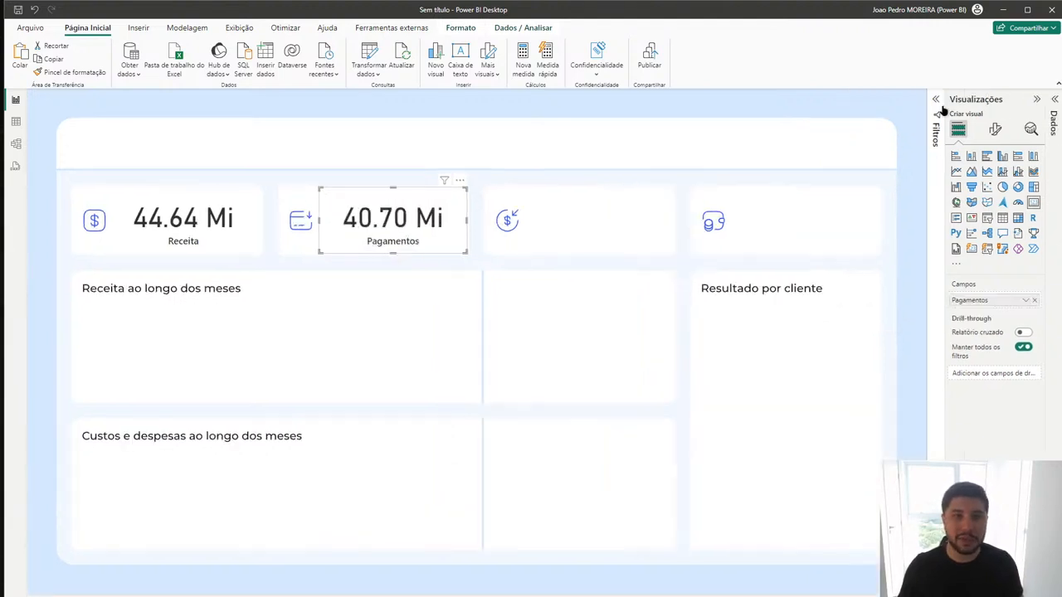
# Step: Show the filters of the Pagamentos card, collapse the Recebimentos table and expand the dPlanoContas fields
pyautogui.click(938, 113)
pyautogui.click(1023, 99)
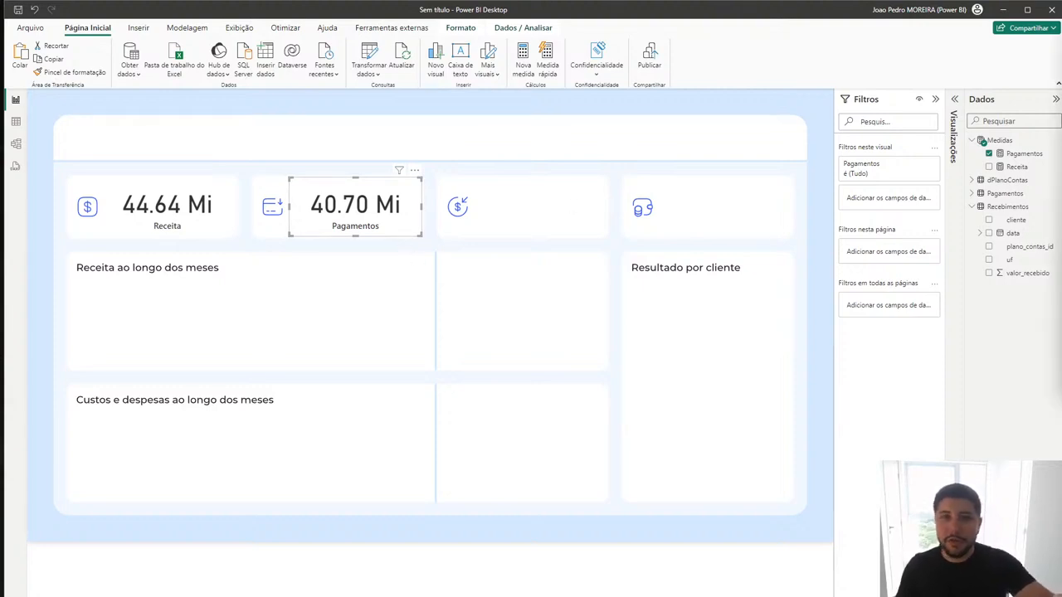
pyautogui.click(972, 206)
pyautogui.click(972, 180)
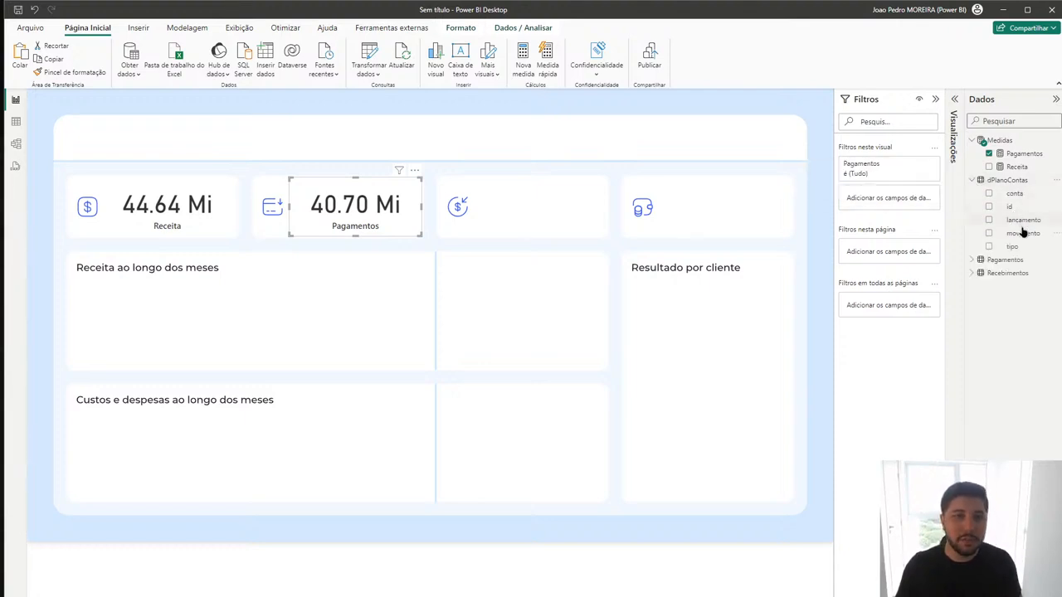
pyautogui.moveTo(1022, 233); pyautogui.dragTo(912, 203)
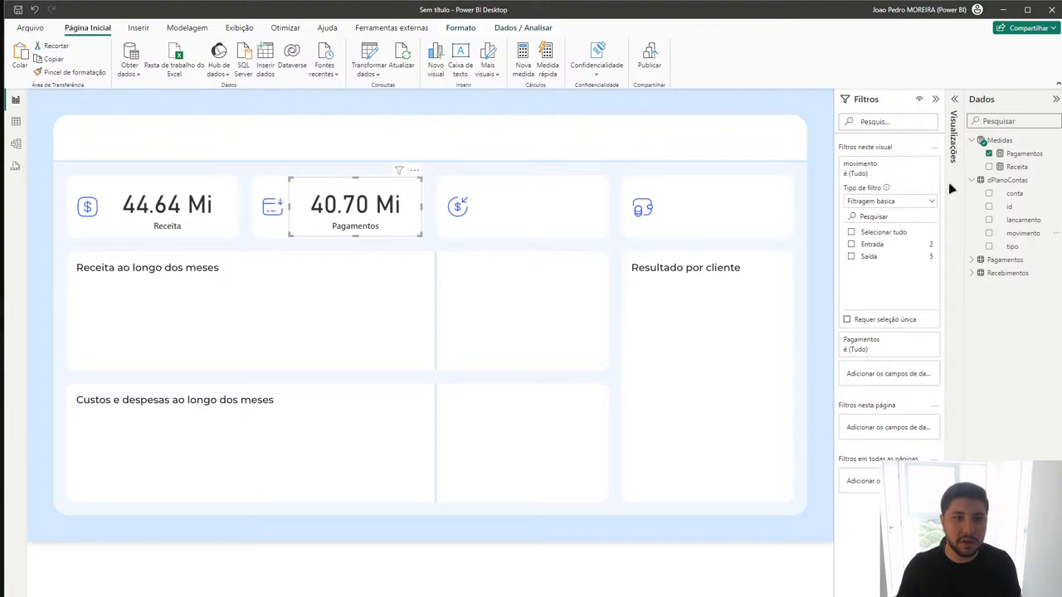
pyautogui.click(918, 163)
pyautogui.moveTo(1012, 246); pyautogui.dragTo(898, 206)
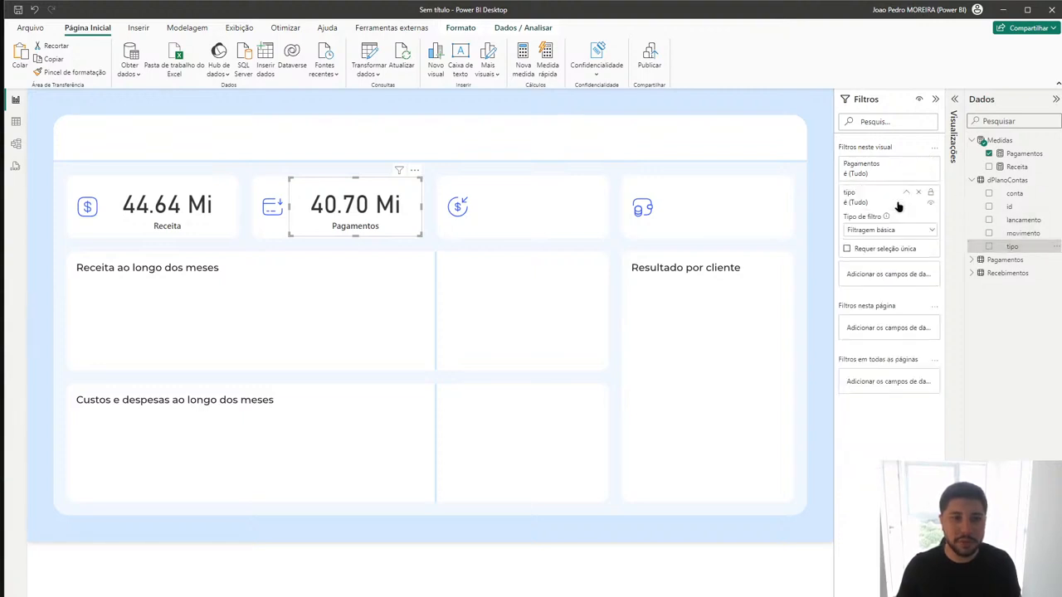
pyautogui.click(918, 192)
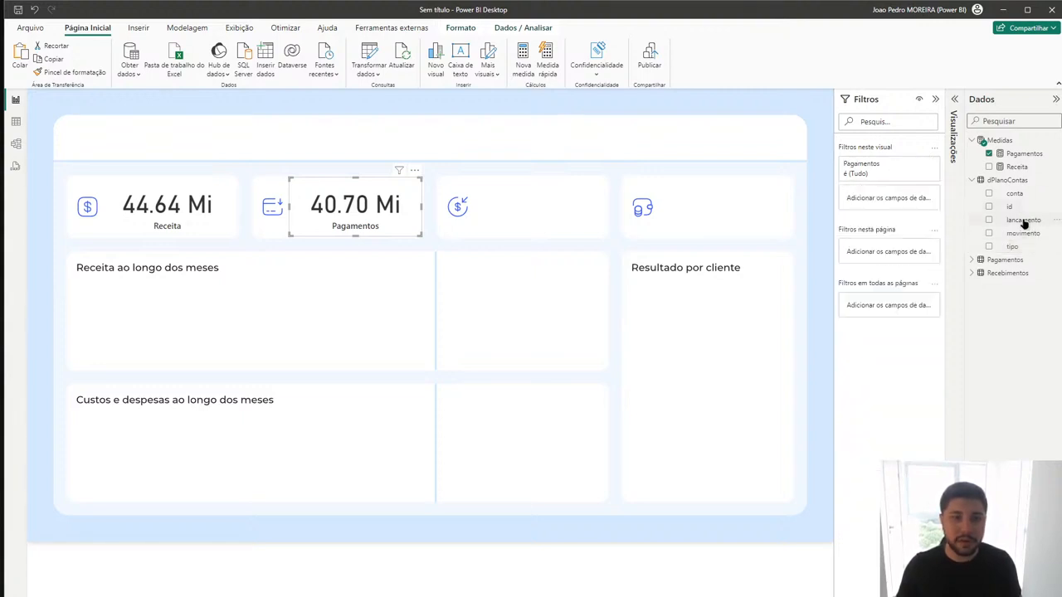
pyautogui.moveTo(1024, 222); pyautogui.dragTo(883, 206)
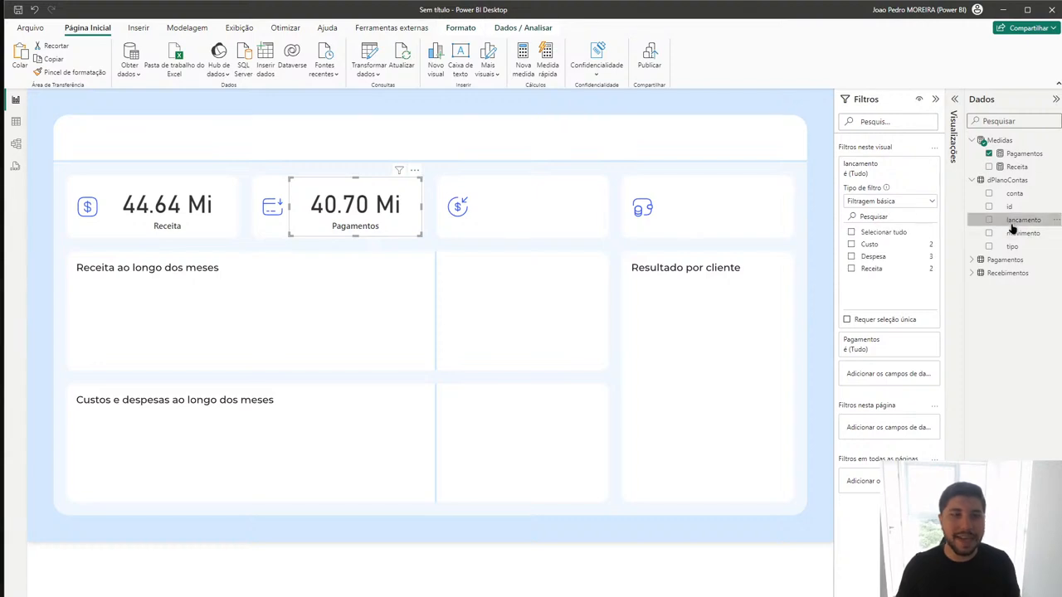
pyautogui.click(863, 245)
pyautogui.click(918, 163)
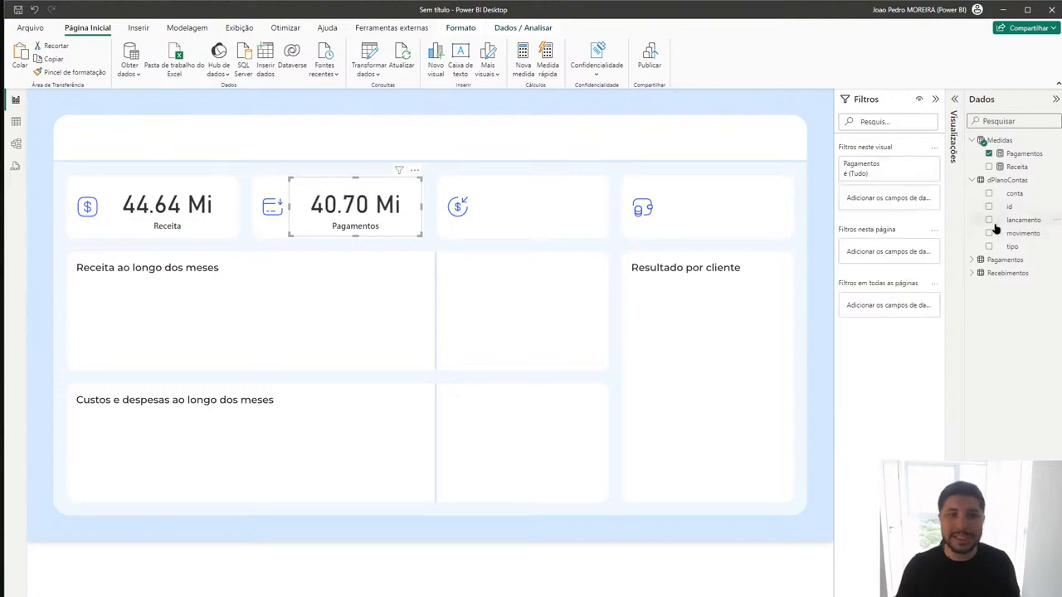
# Step: Add the dPlanoContas lancamento field as a visual filter on the Pagamentos card and limit it to Custo
pyautogui.moveTo(1007, 221); pyautogui.dragTo(901, 205)
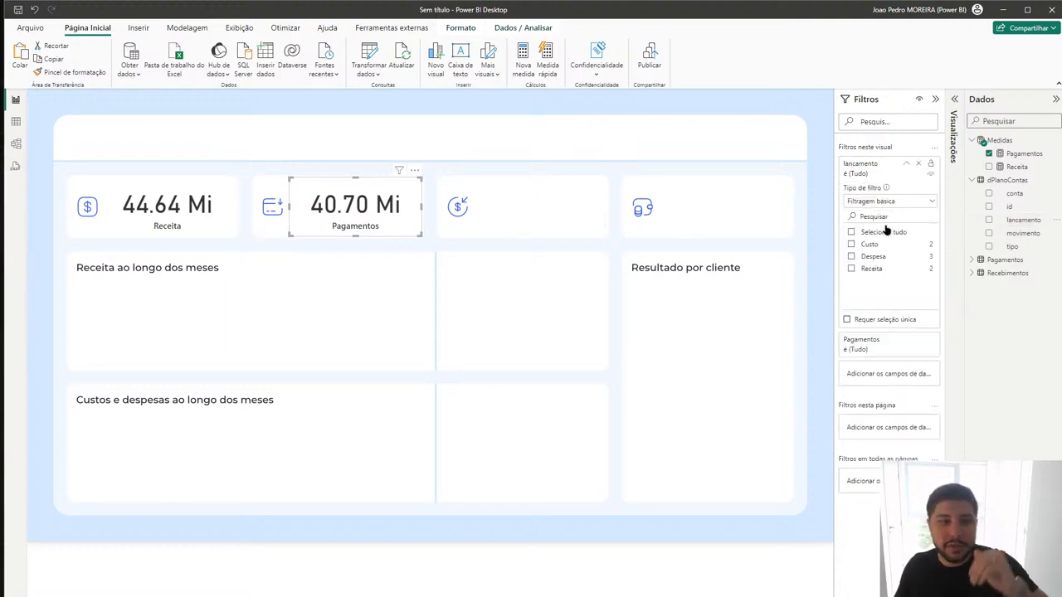
pyautogui.click(869, 248)
pyautogui.click(671, 263)
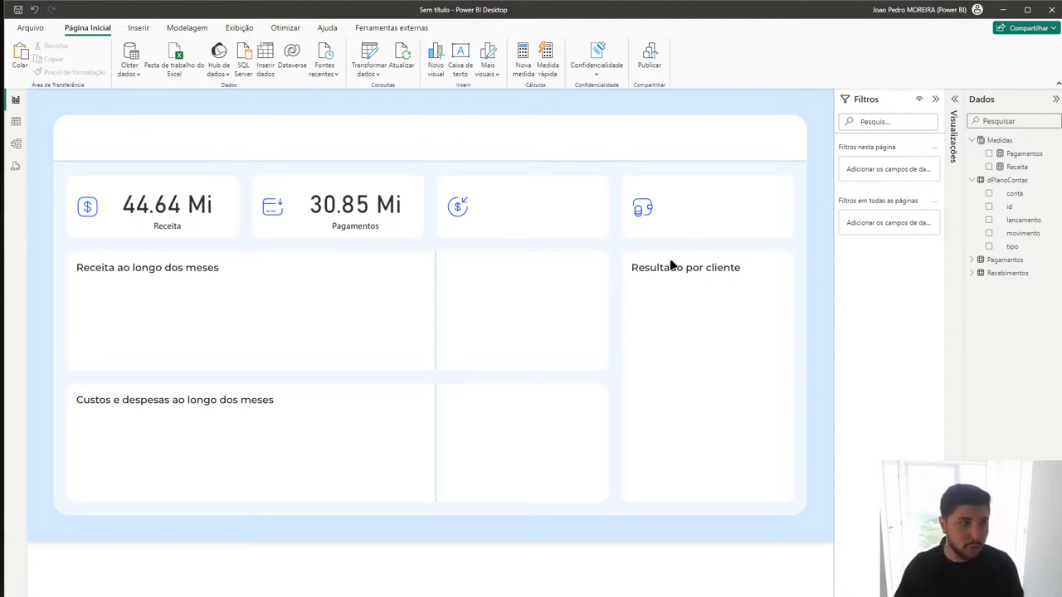
# Step: Duplicate the filtered Pagamentos card and place the copy in the third KPI box
pyautogui.click(361, 212)
pyautogui.hotkey('ctrl', 'c')
pyautogui.hotkey('ctrl', 'v')
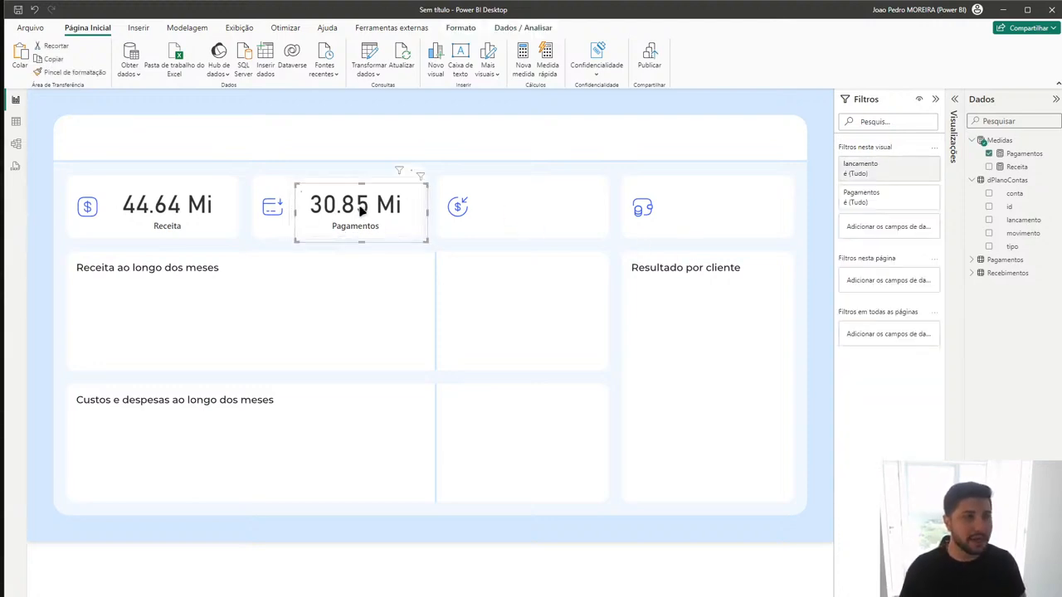
pyautogui.moveTo(360, 211); pyautogui.dragTo(533, 208)
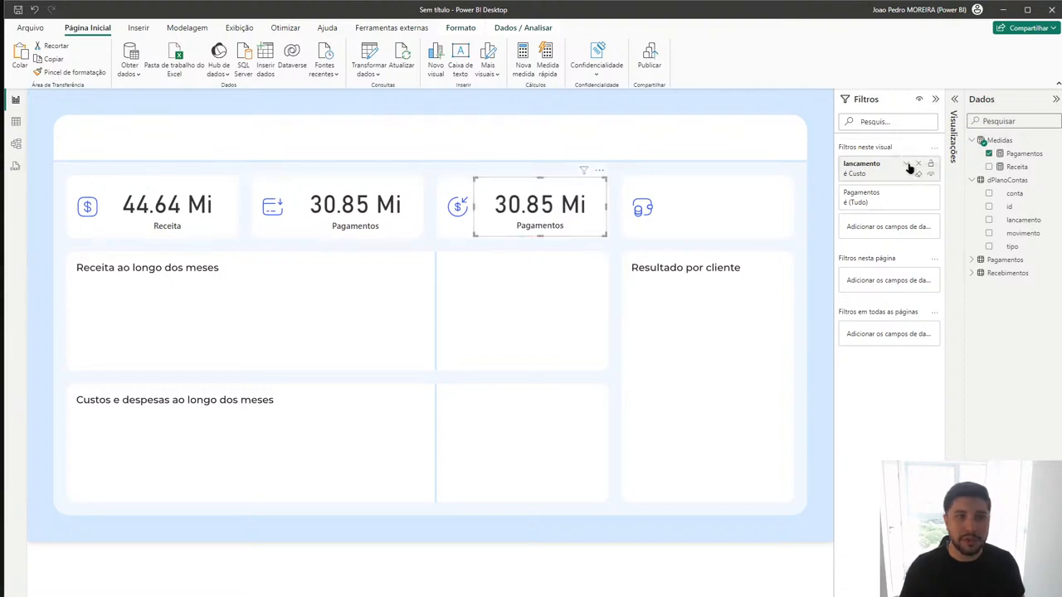
# Step: Switch the third card's lancamento filter from Custo to Despesa and collapse the filters
pyautogui.click(906, 165)
pyautogui.click(906, 165)
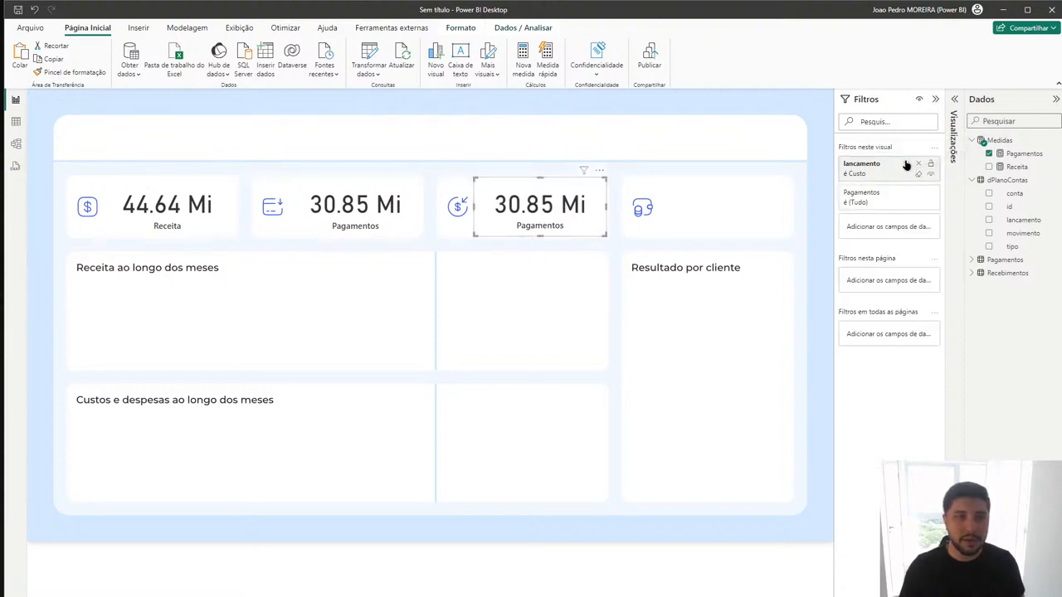
pyautogui.click(906, 165)
pyautogui.click(868, 244)
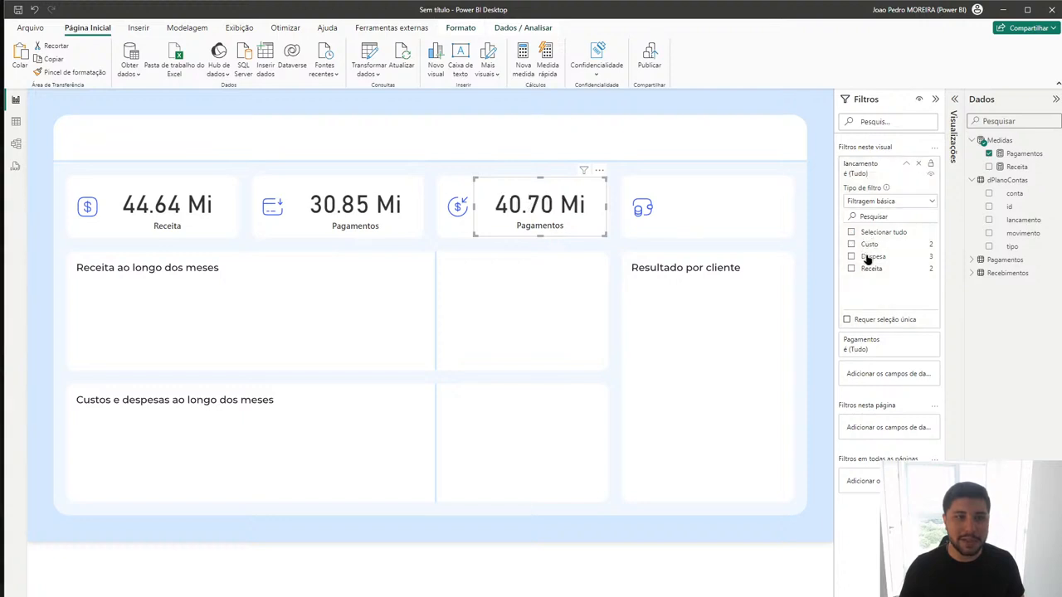
pyautogui.click(867, 257)
pyautogui.click(935, 99)
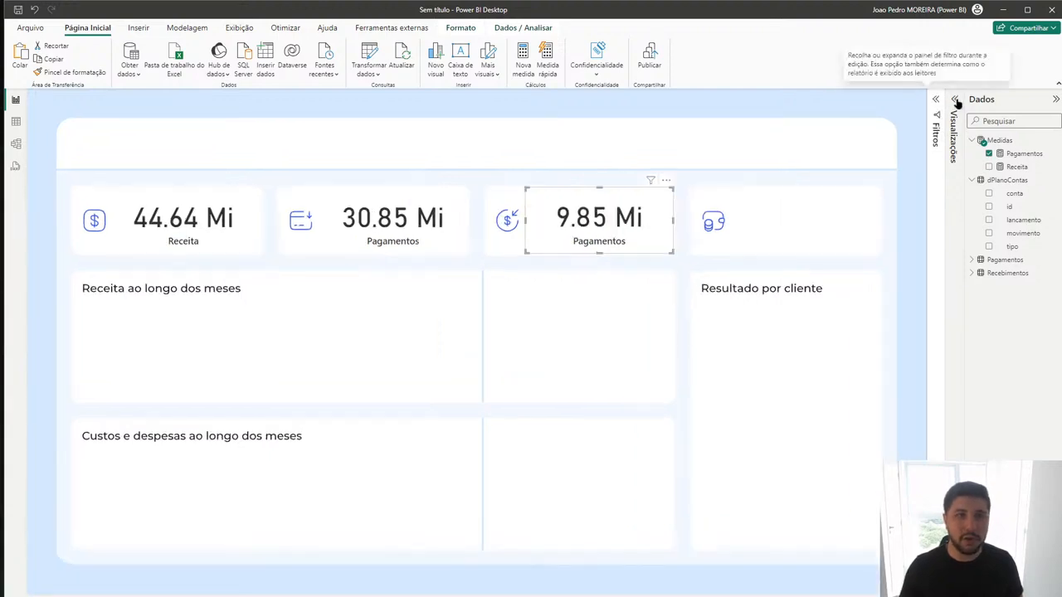
# Step: Rename the field shown on the third KPI card as Despesa
pyautogui.click(955, 100)
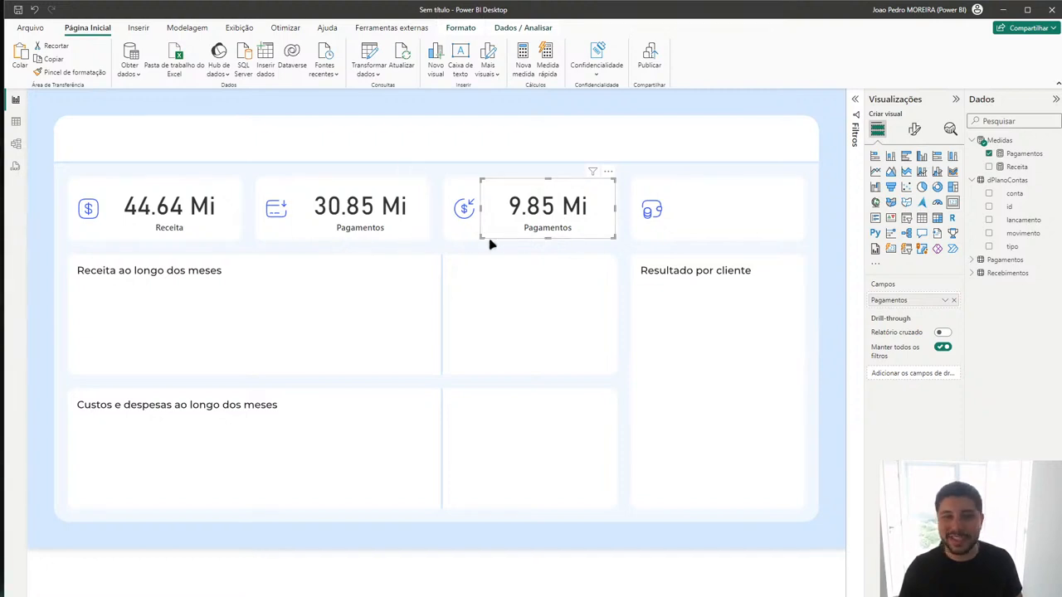
pyautogui.doubleClick(900, 304)
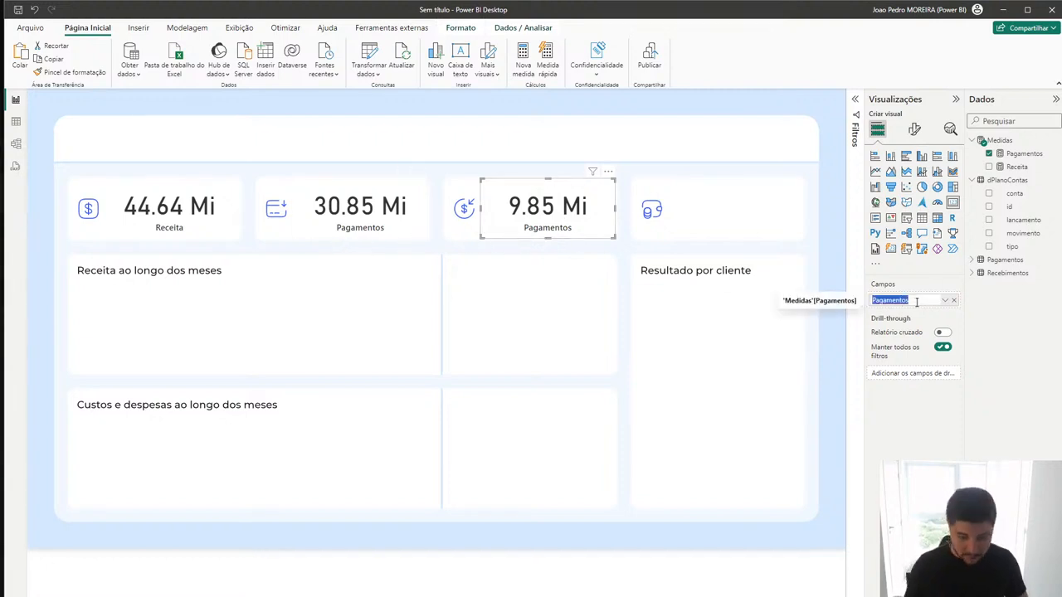
pyautogui.write('Despesa')
pyautogui.press('Return')
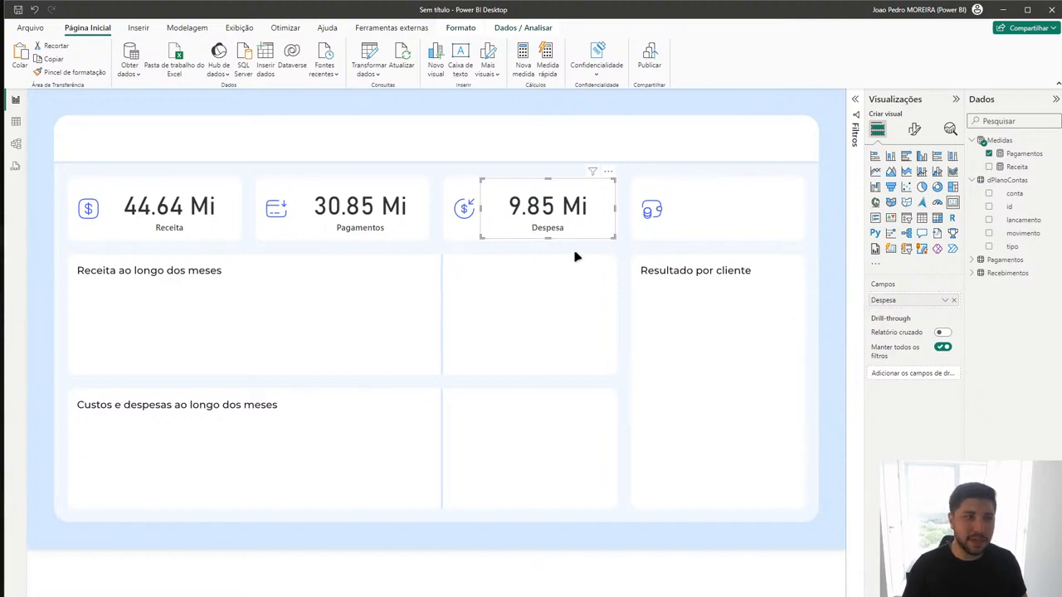
# Step: Rename the field shown on the second KPI card as Custo
pyautogui.click(398, 209)
pyautogui.doubleClick(899, 300)
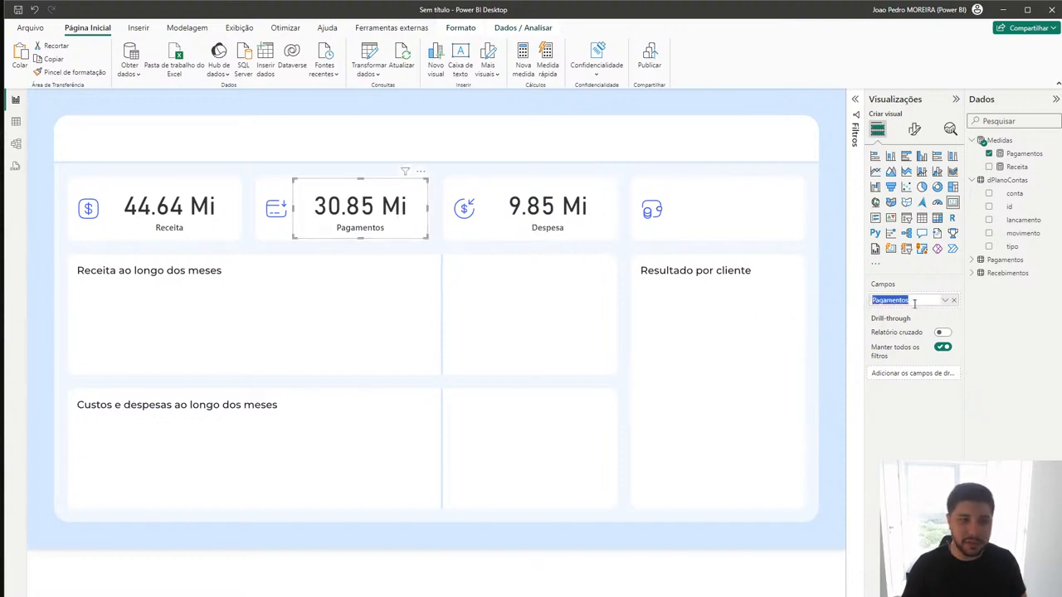
pyautogui.write('Custo')
pyautogui.press('Return')
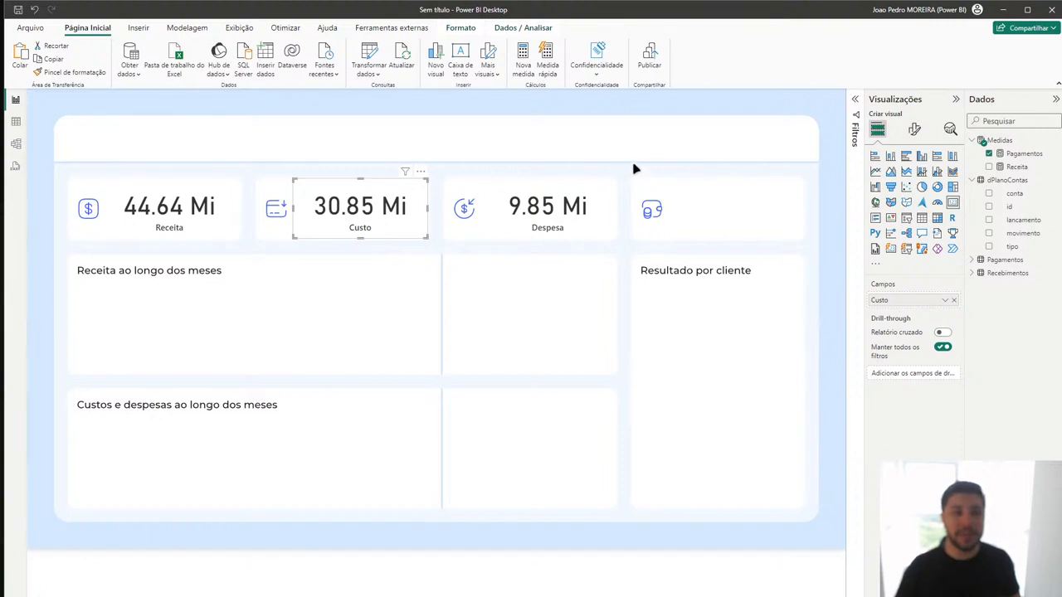
# Step: Create a new measure in the Medidas table and name it Resultado
pyautogui.moveTo(613, 161); pyautogui.dragTo(815, 255)
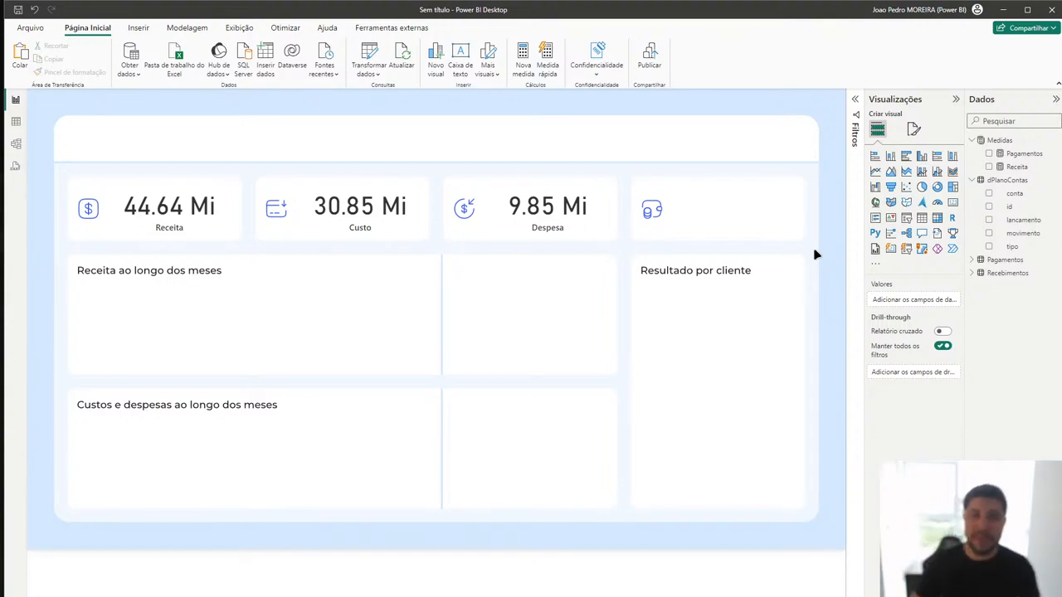
pyautogui.rightClick(996, 139)
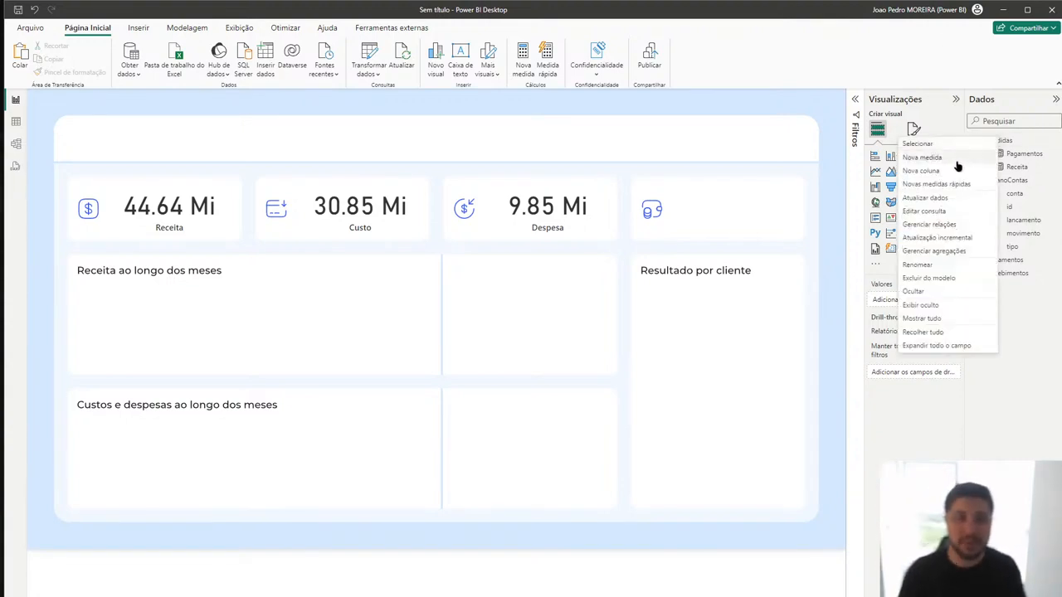
pyautogui.click(956, 163)
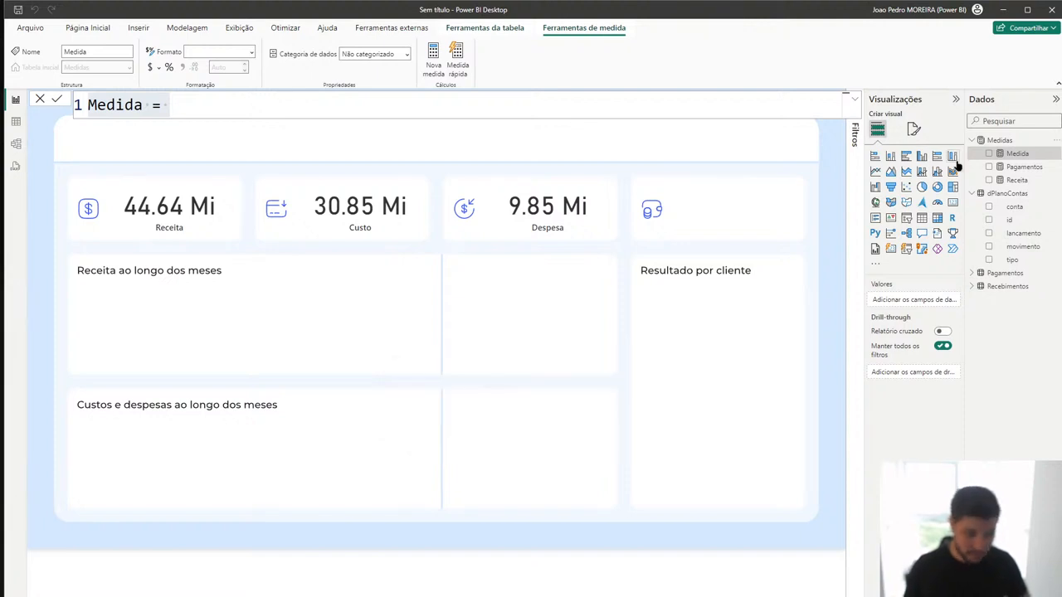
pyautogui.click(829, 99)
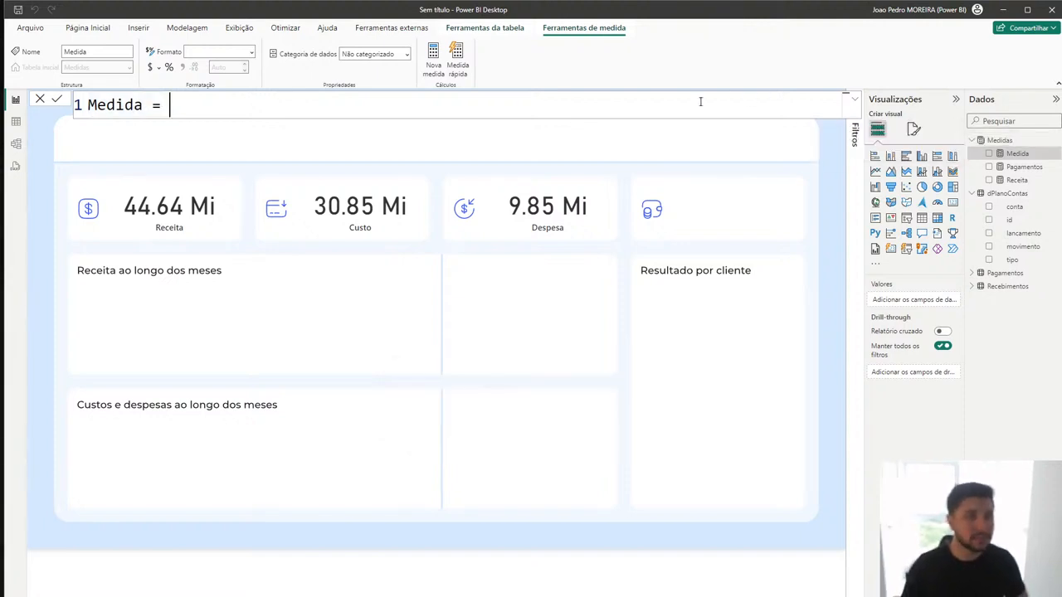
pyautogui.hotkey('ctrl', 'a')
pyautogui.write('Resultado = ')
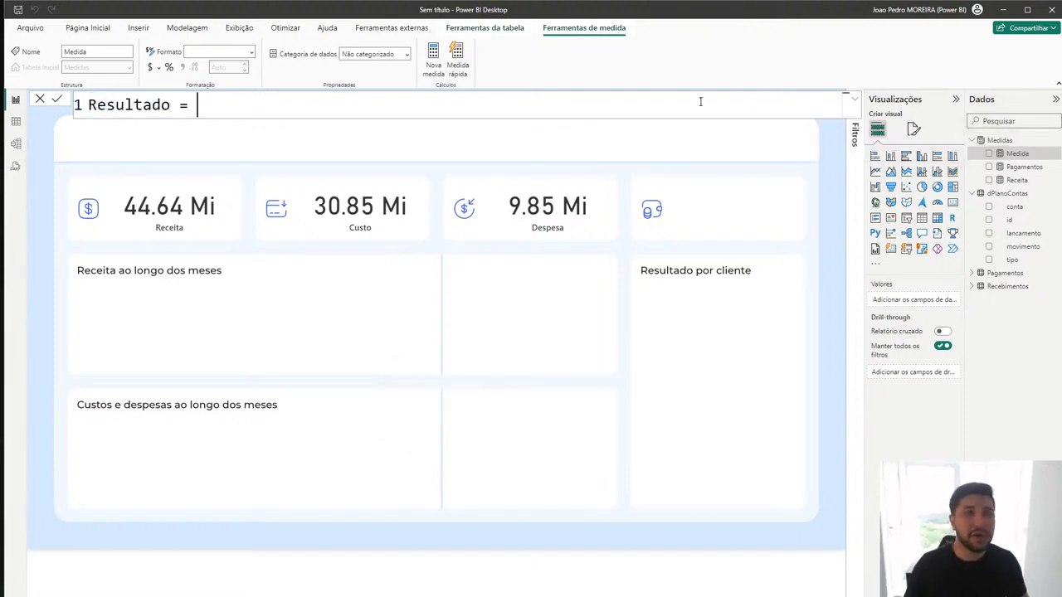
# Step: Define the Resultado measure as [Receita] - [Pagamentos] and confirm the formula
pyautogui.write('[Receit')
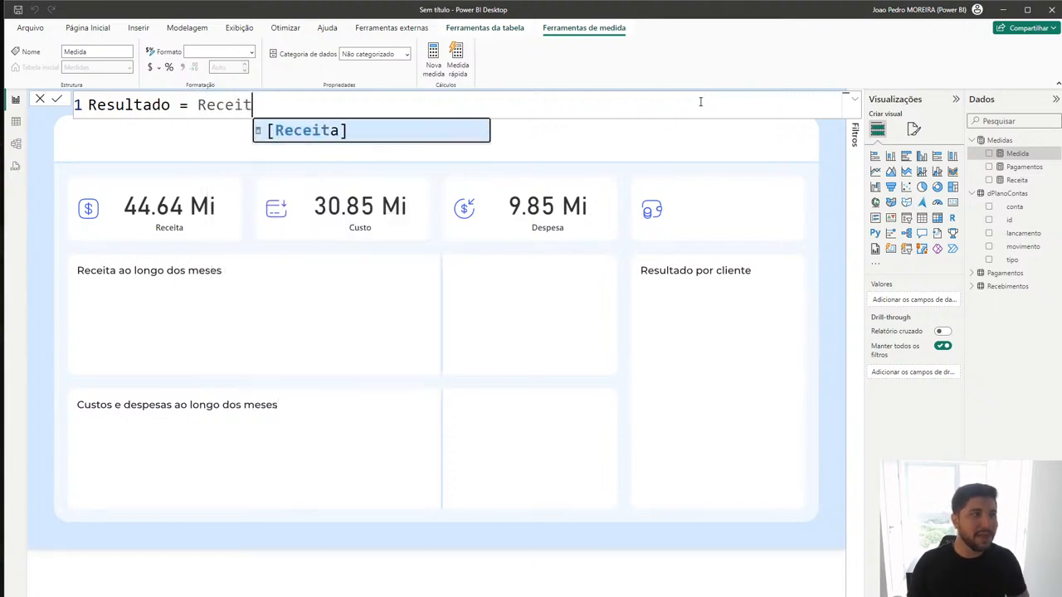
pyautogui.press('Tab')
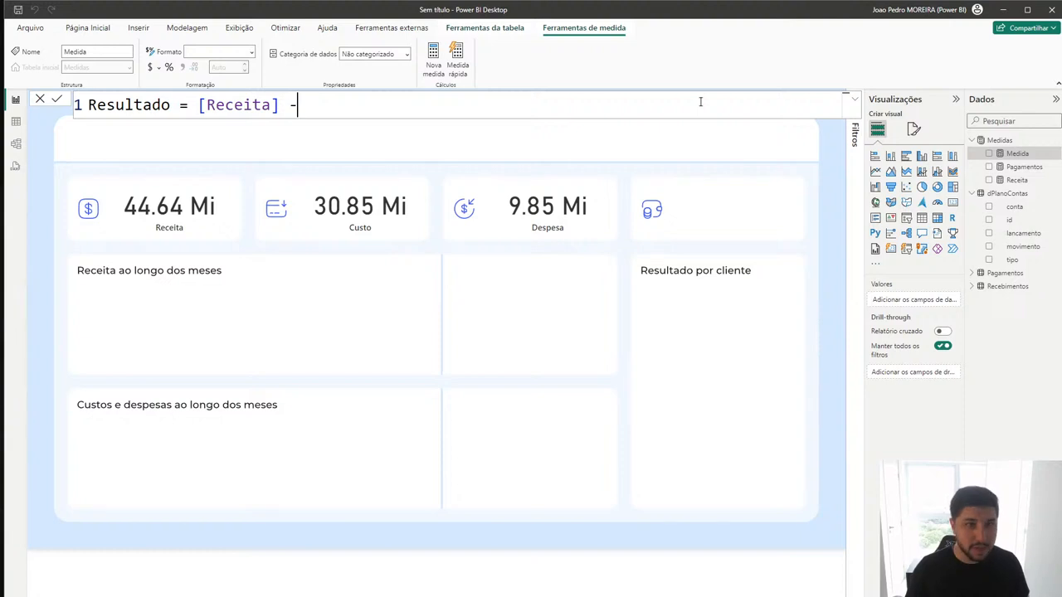
pyautogui.write('- oaga')
pyautogui.press('BackSpace')
pyautogui.press('BackSpace')
pyautogui.press('BackSpace')
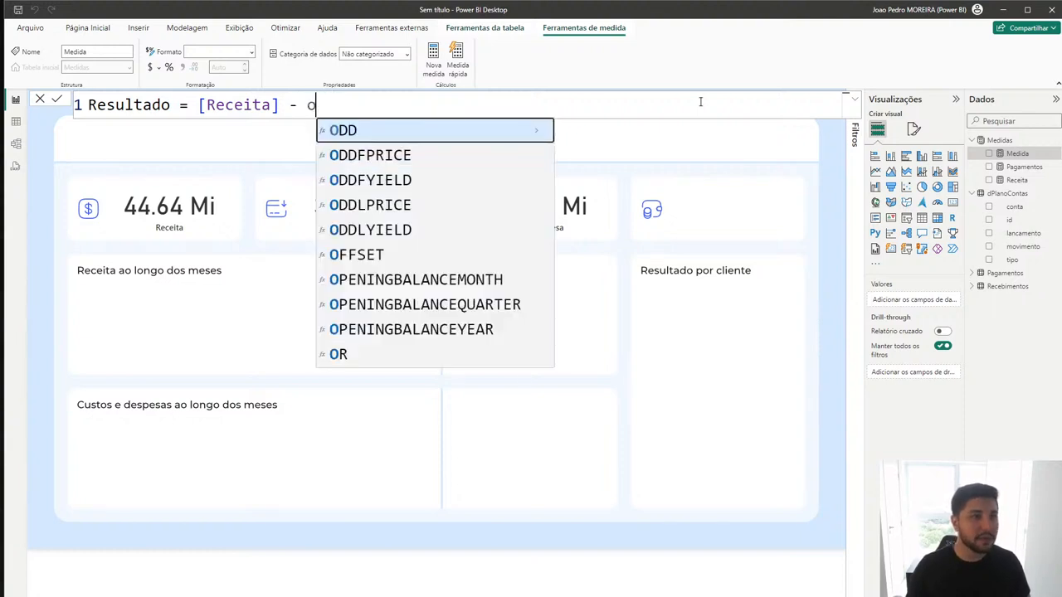
pyautogui.press('BackSpace')
pyautogui.write('pagamen')
pyautogui.press('Tab')
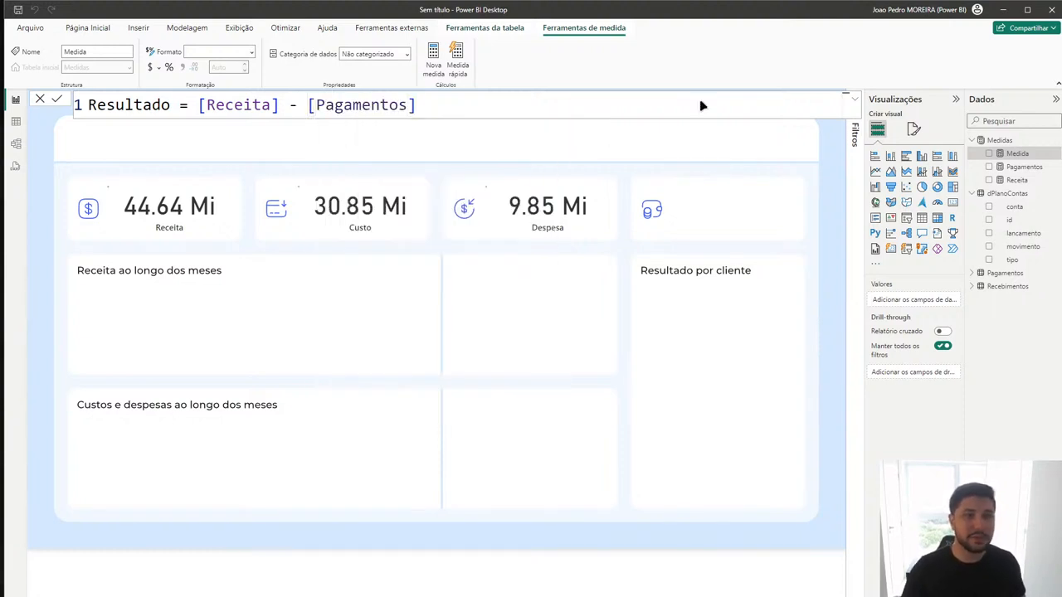
pyautogui.press('Return')
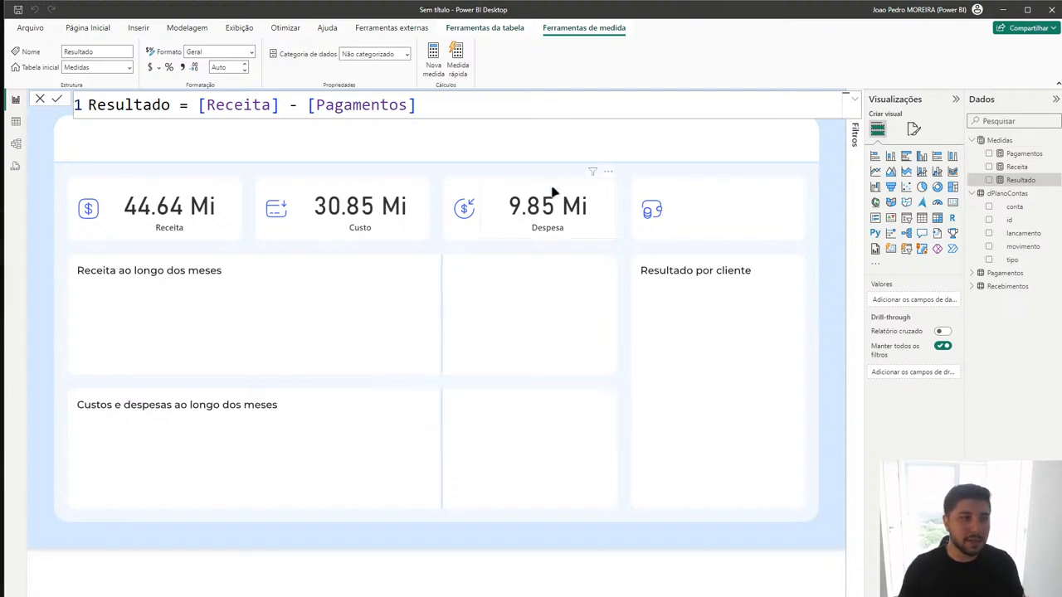
# Step: Duplicate the Despesa card and place the copy in the fourth KPI box
pyautogui.click(554, 191)
pyautogui.hotkey('ctrl', 'c')
pyautogui.hotkey('ctrl', 'v')
pyautogui.moveTo(572, 206); pyautogui.dragTo(757, 205)
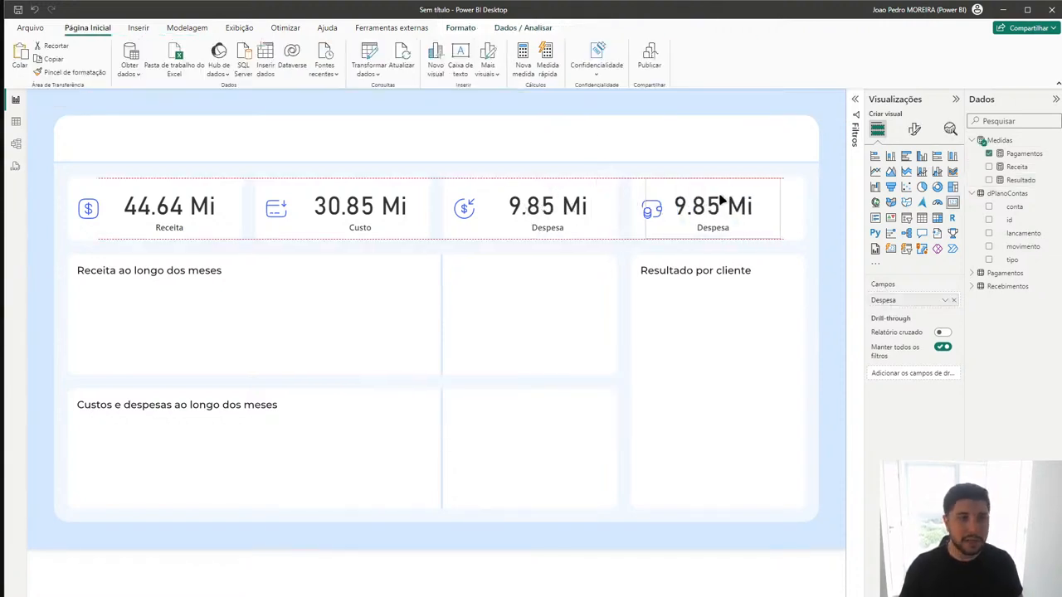
# Step: Remove the lancamento filter from the fourth card and replace its Pagamentos measure with Resultado
pyautogui.click(857, 124)
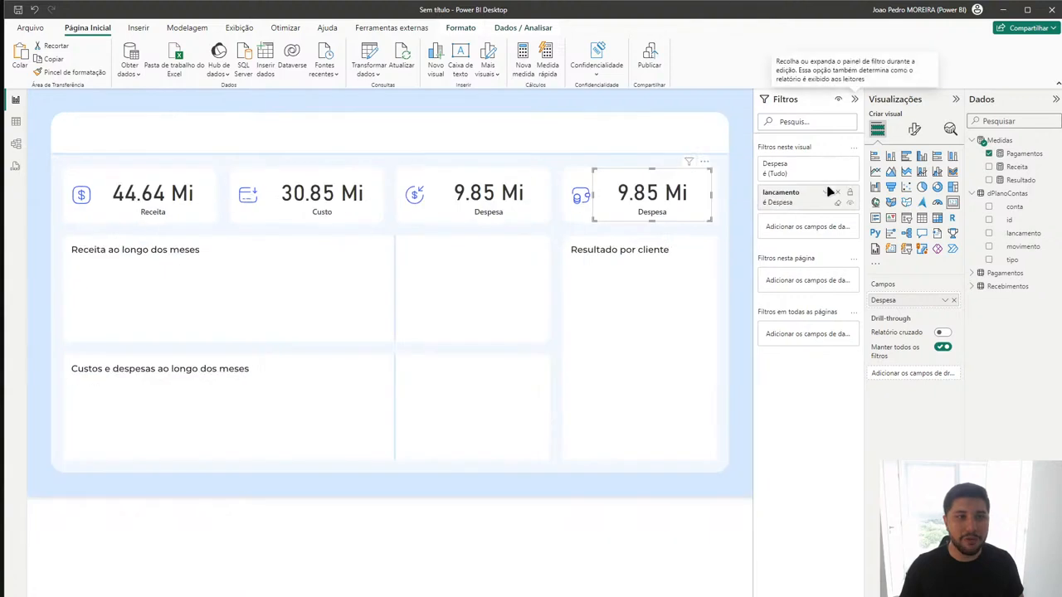
pyautogui.click(836, 194)
pyautogui.moveTo(643, 205); pyautogui.dragTo(648, 206)
pyautogui.click(990, 154)
pyautogui.click(988, 180)
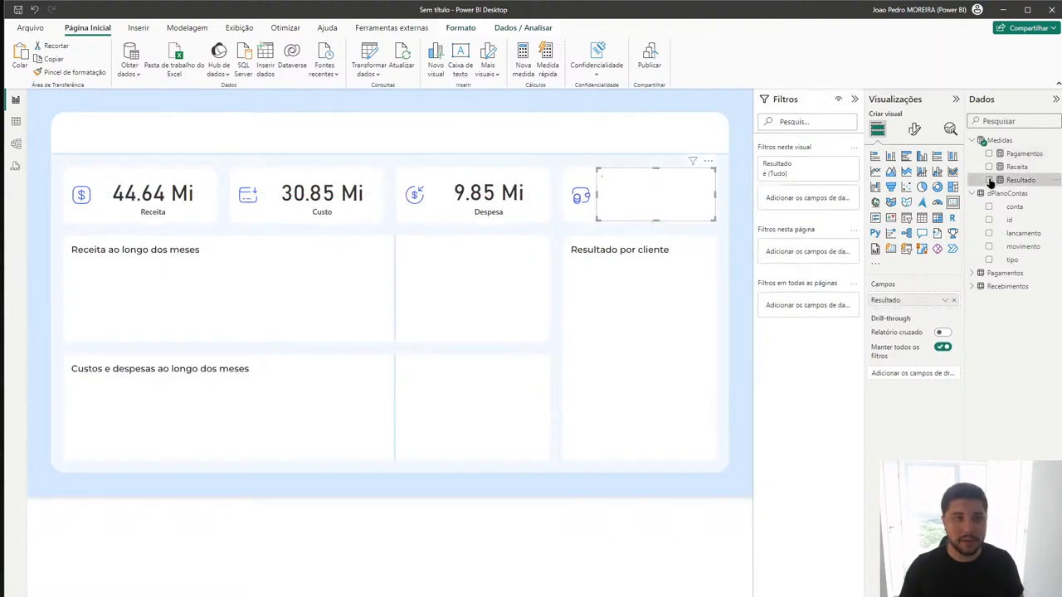
pyautogui.click(602, 277)
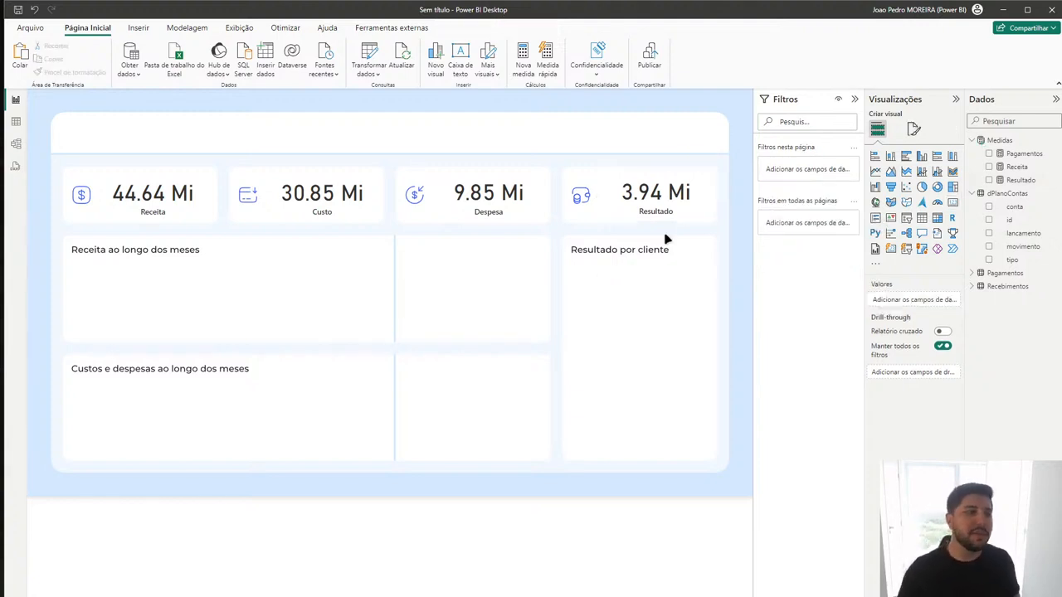
pyautogui.moveTo(228, 135); pyautogui.dragTo(559, 264)
pyautogui.click(555, 277)
pyautogui.click(106, 187)
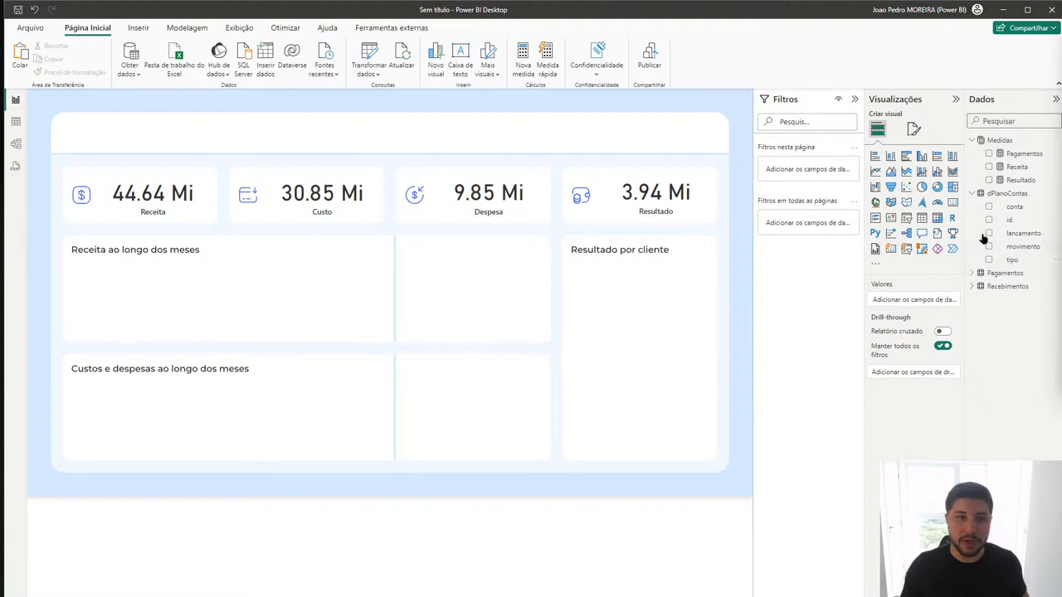
# Step: Collapse the Medidas and dPlanoContas tables and insert a clustered column chart filling the "Receita ao longo dos meses" box
pyautogui.click(981, 194)
pyautogui.click(980, 140)
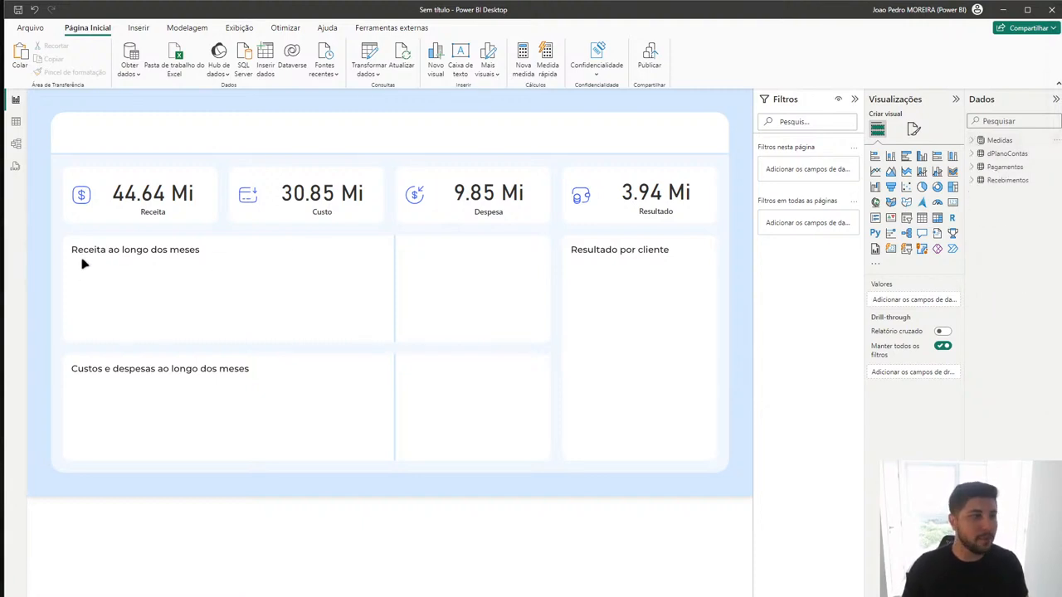
pyautogui.moveTo(73, 259)
pyautogui.mouseDown()
pyautogui.moveTo(158, 274)
pyautogui.moveTo(378, 347)
pyautogui.mouseUp()
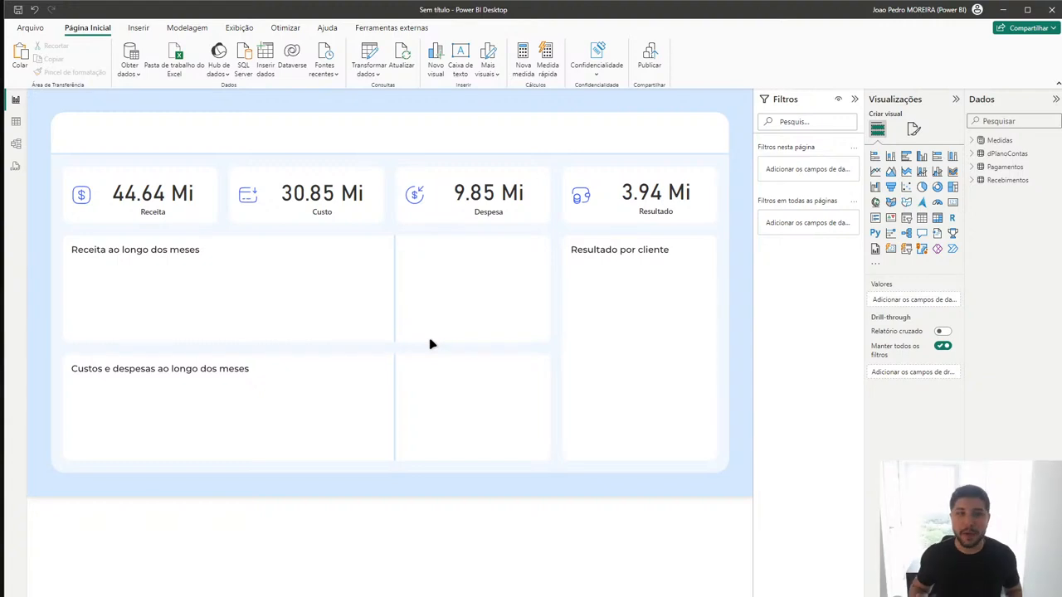
pyautogui.click(917, 160)
pyautogui.moveTo(132, 332); pyautogui.dragTo(93, 321)
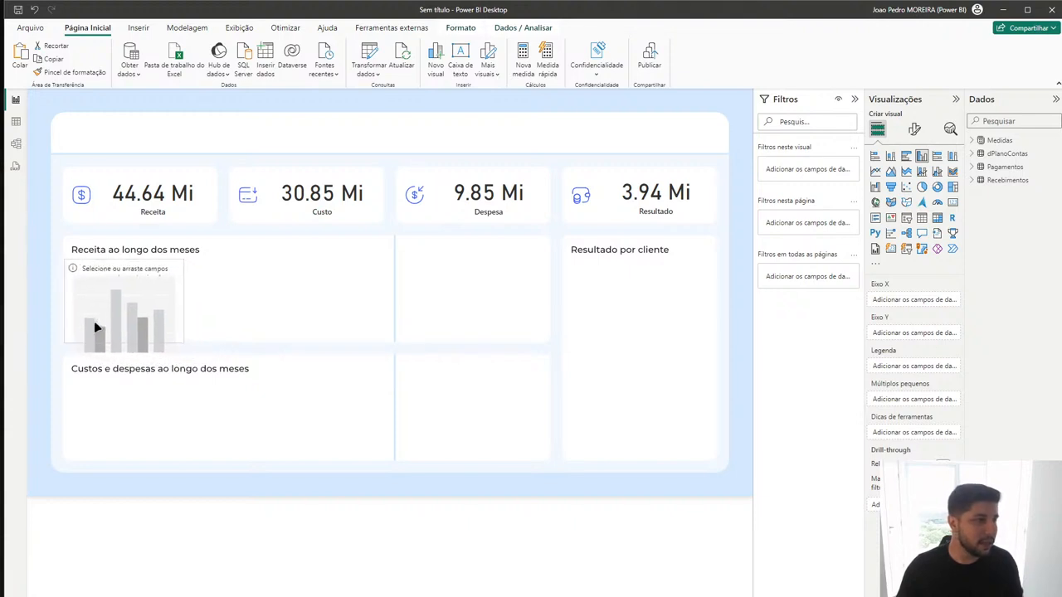
pyautogui.moveTo(180, 342); pyautogui.dragTo(388, 338)
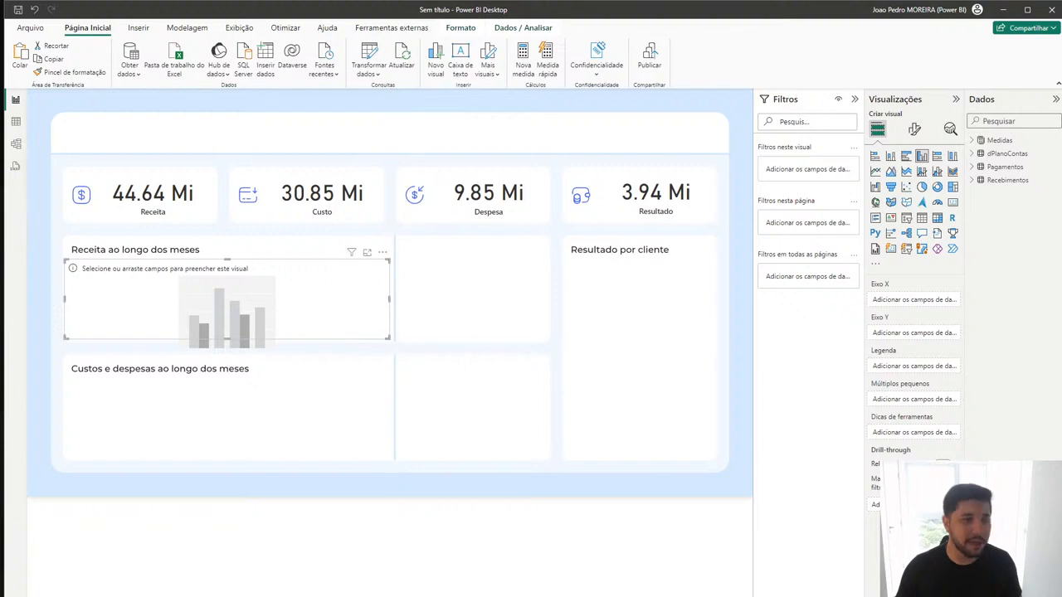
# Step: Assign the Receita measure to the column chart's Y axis and the Recebimentos data field to its X axis
pyautogui.click(973, 141)
pyautogui.moveTo(1016, 167); pyautogui.dragTo(918, 337)
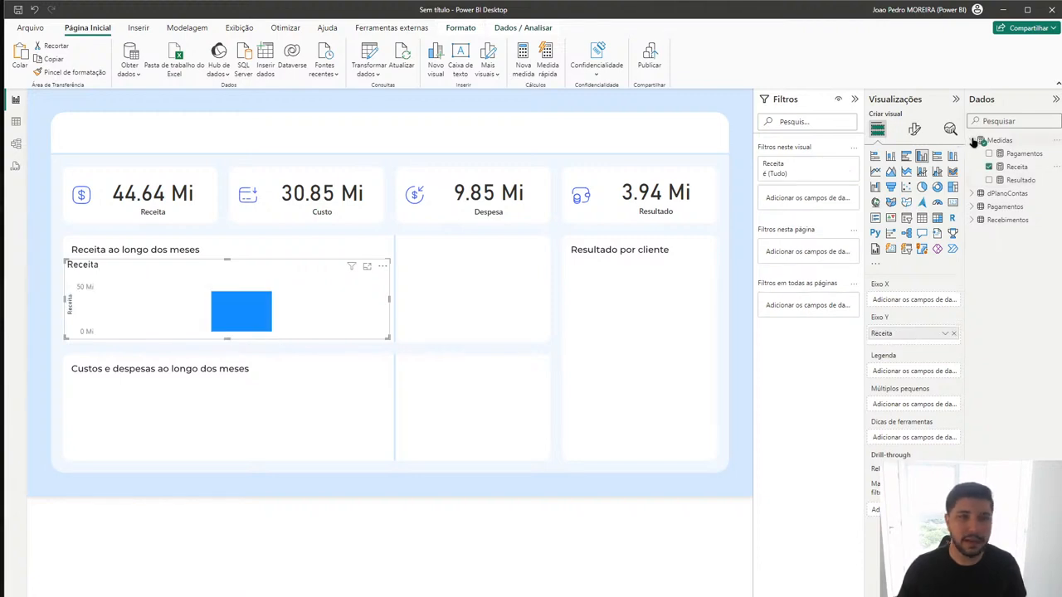
pyautogui.click(974, 141)
pyautogui.click(973, 180)
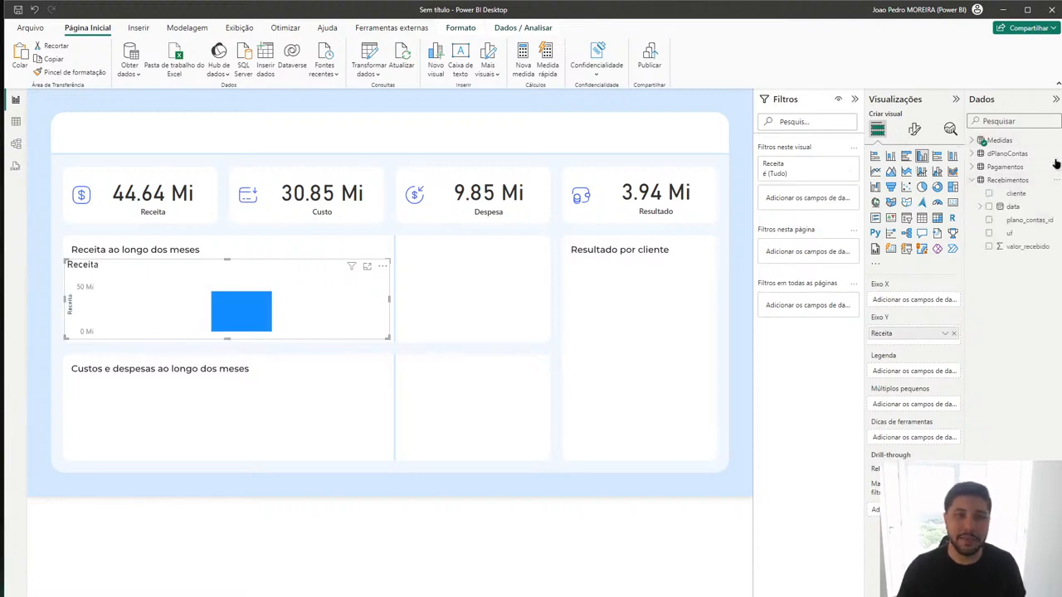
pyautogui.moveTo(1024, 206); pyautogui.dragTo(921, 300)
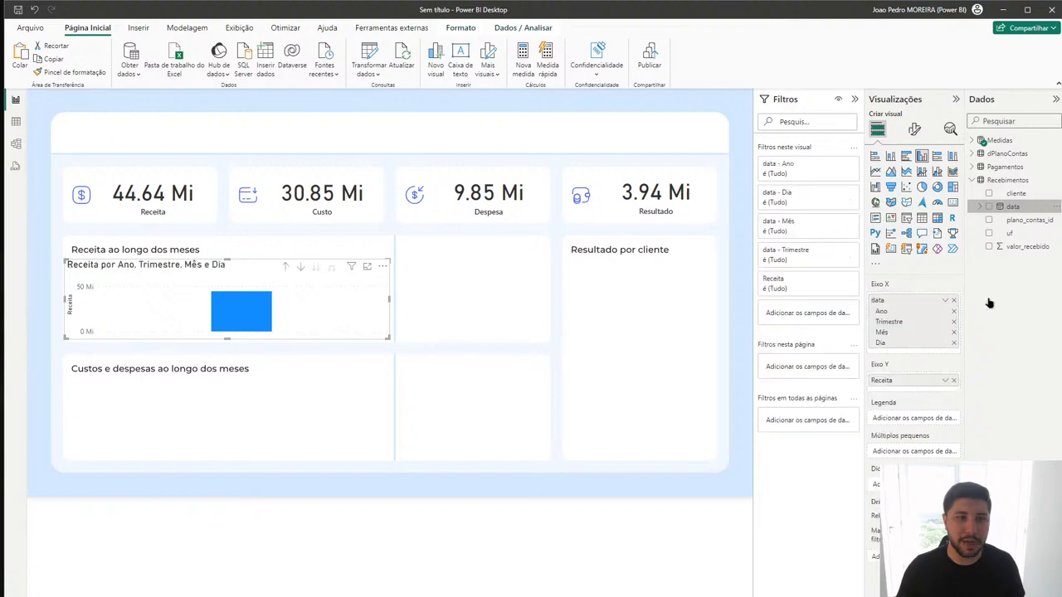
# Step: Remove Trimestre and Dia from the chart's X-axis date hierarchy, then view the chart in focus mode and return to the report
pyautogui.click(952, 322)
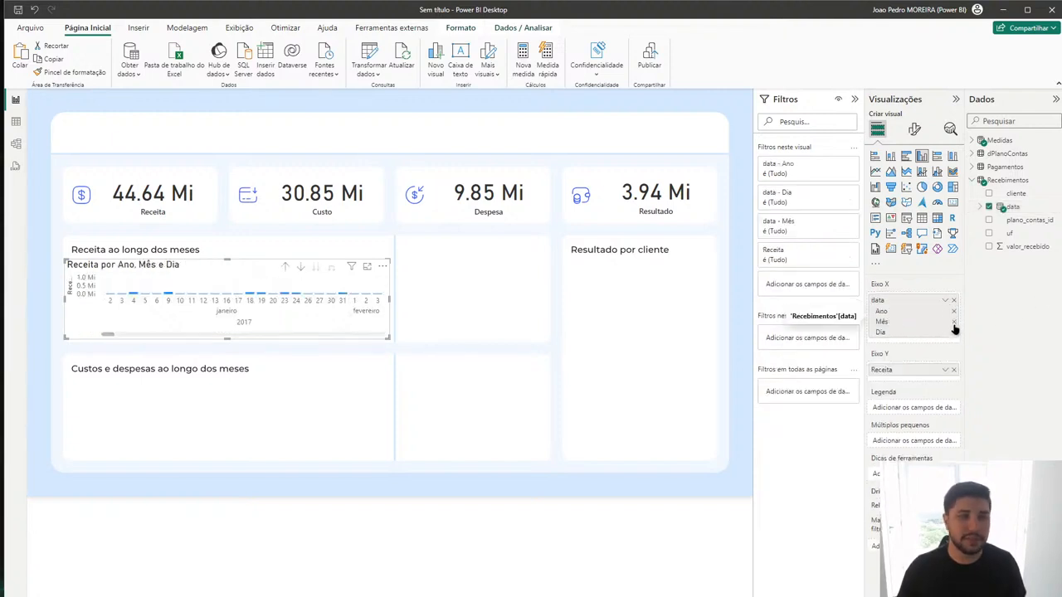
pyautogui.click(953, 331)
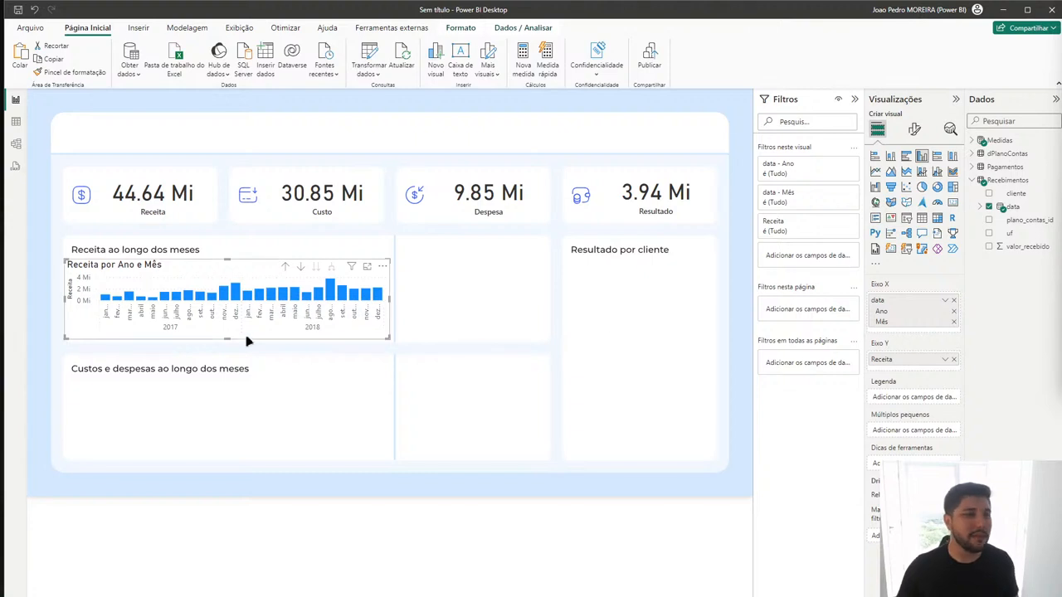
pyautogui.click(367, 266)
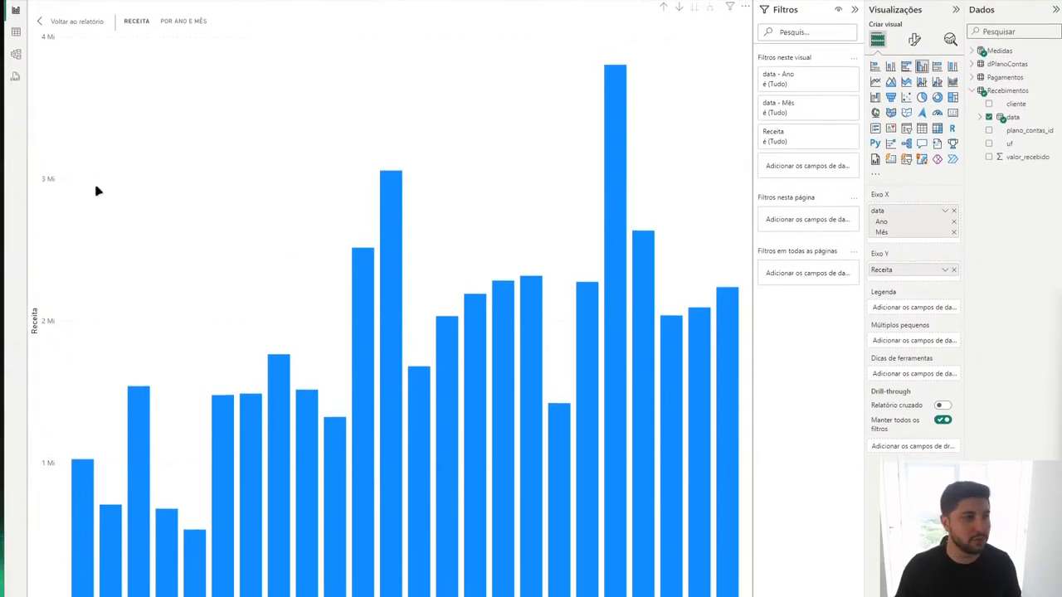
pyautogui.click(68, 20)
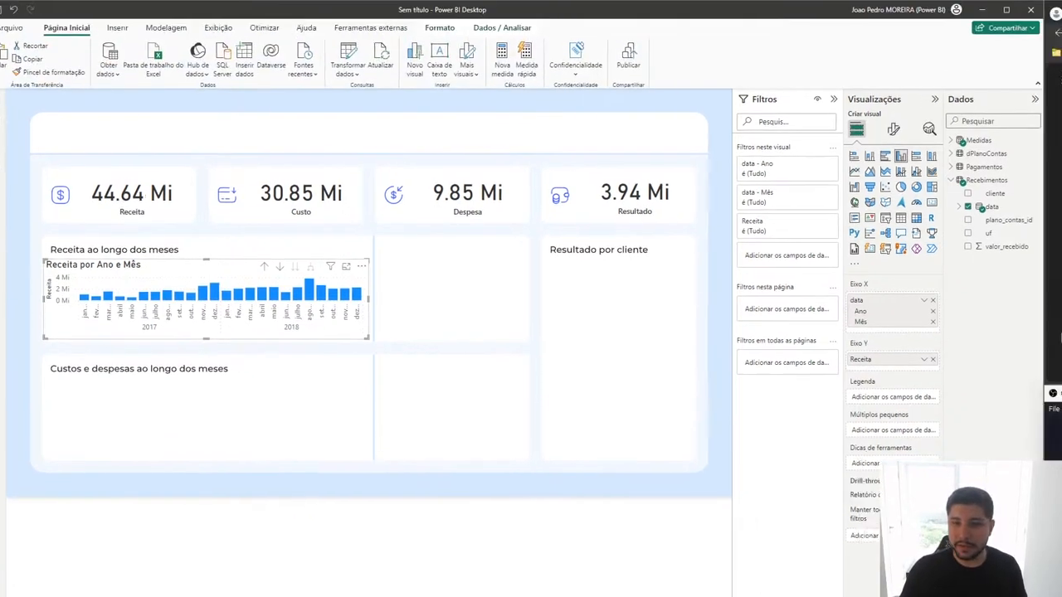
# Step: Turn off the title of the Receita column chart
pyautogui.click(329, 507)
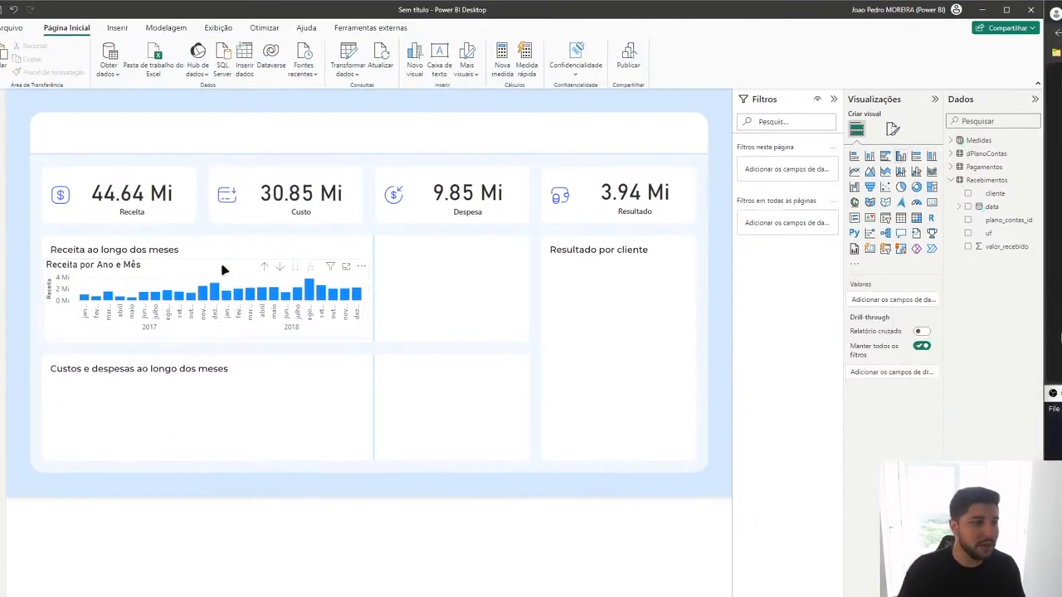
pyautogui.click(225, 268)
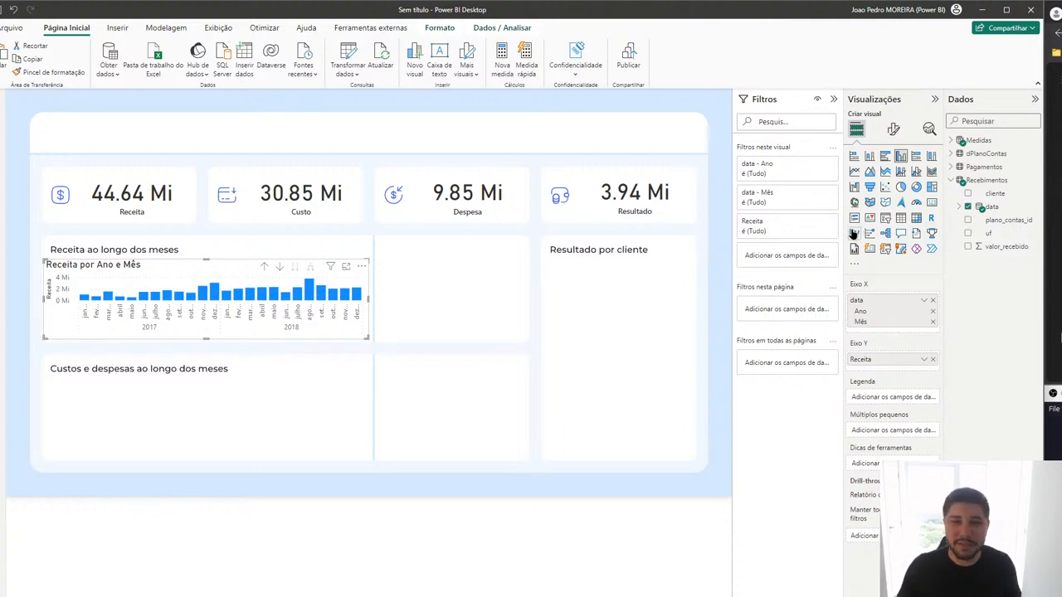
pyautogui.click(892, 130)
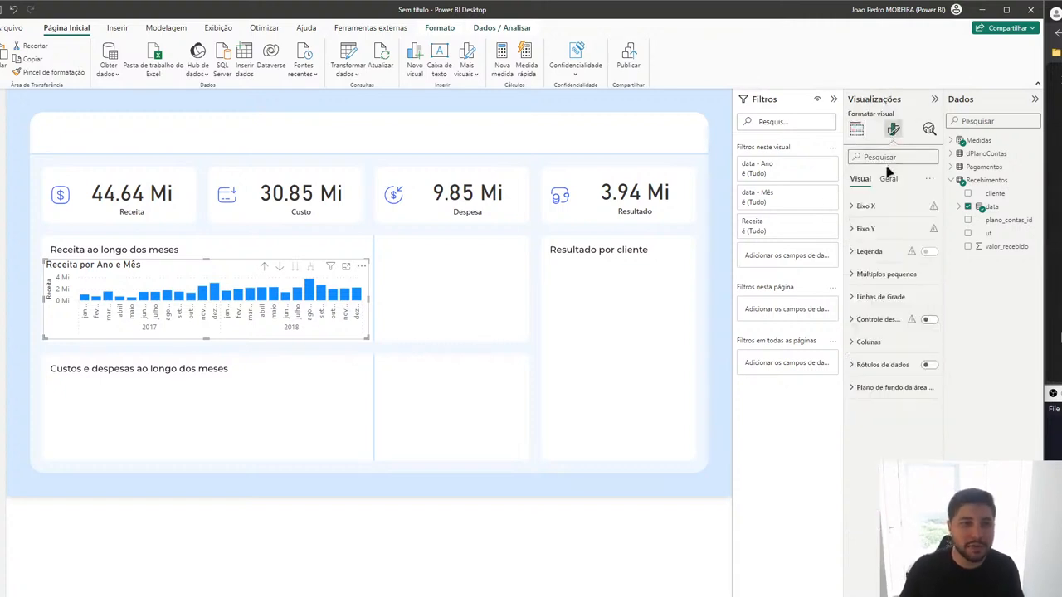
pyautogui.click(888, 180)
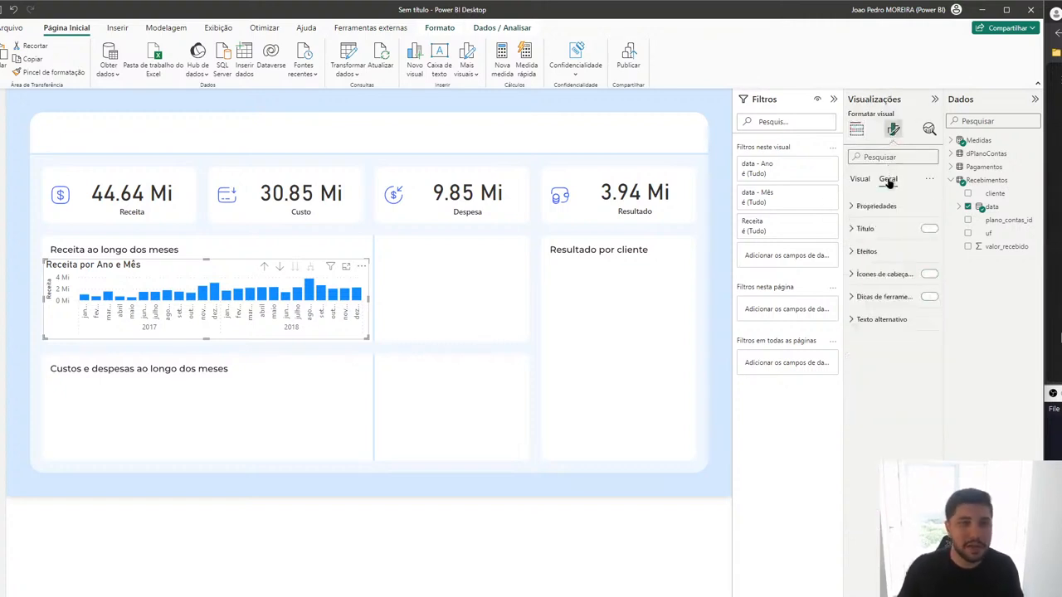
pyautogui.click(926, 231)
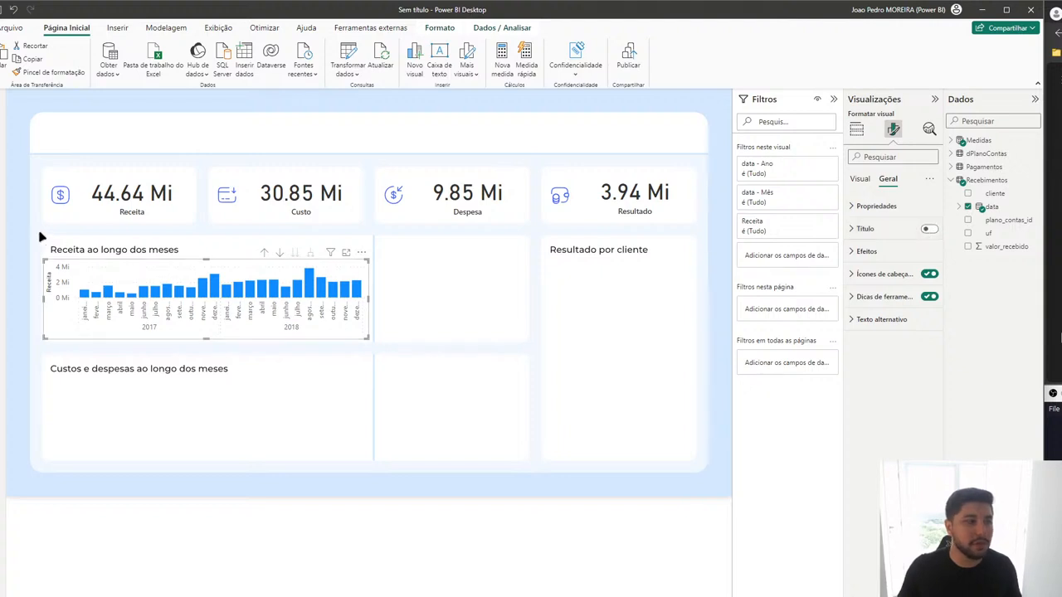
# Step: Try hiding the X-axis values of the Receita column chart
pyautogui.moveTo(31, 232); pyautogui.dragTo(204, 262)
pyautogui.click(893, 130)
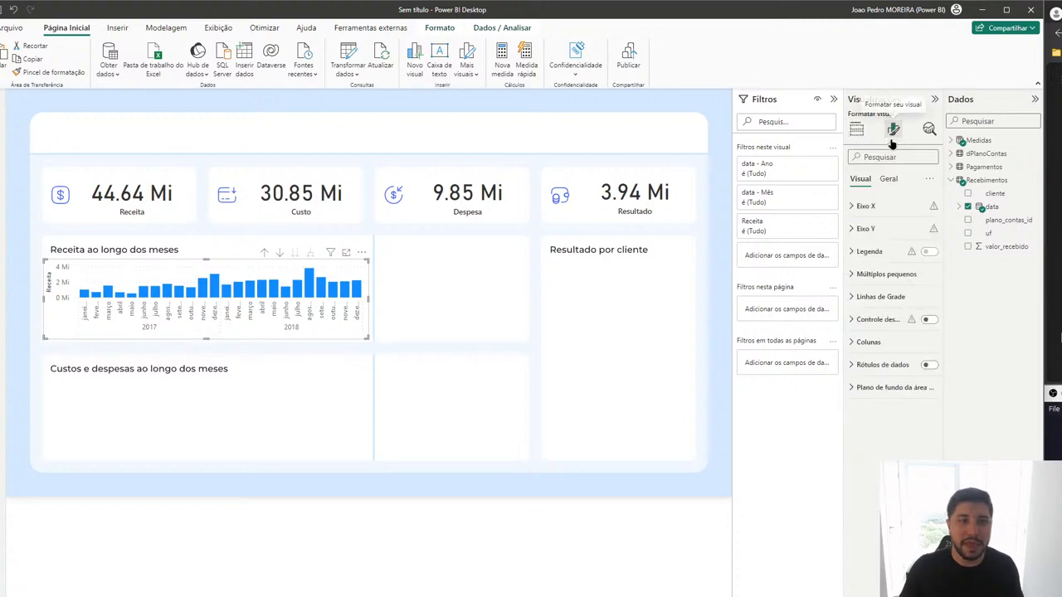
pyautogui.click(866, 205)
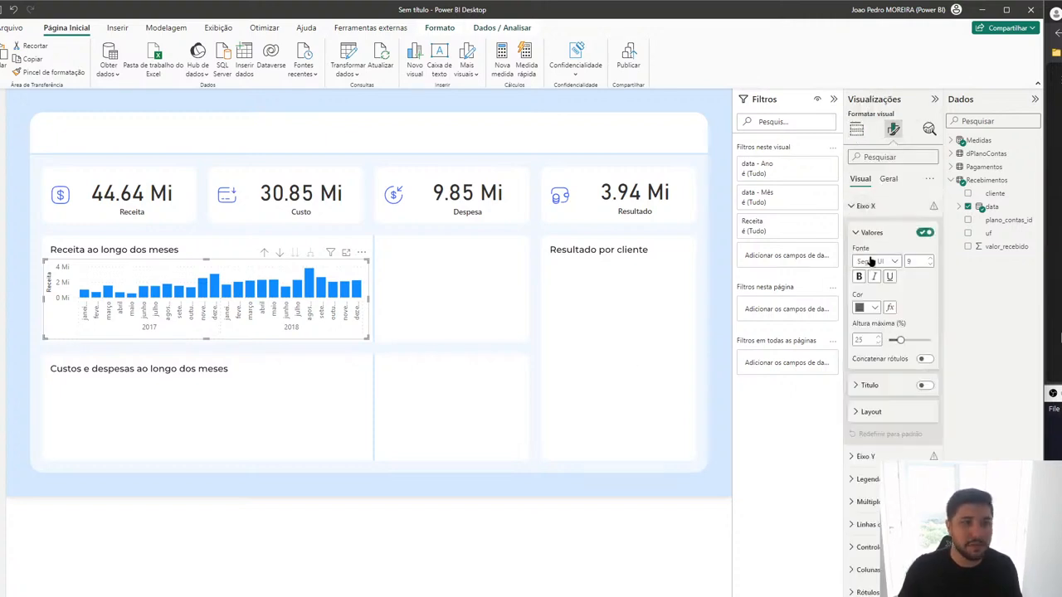
pyautogui.click(921, 235)
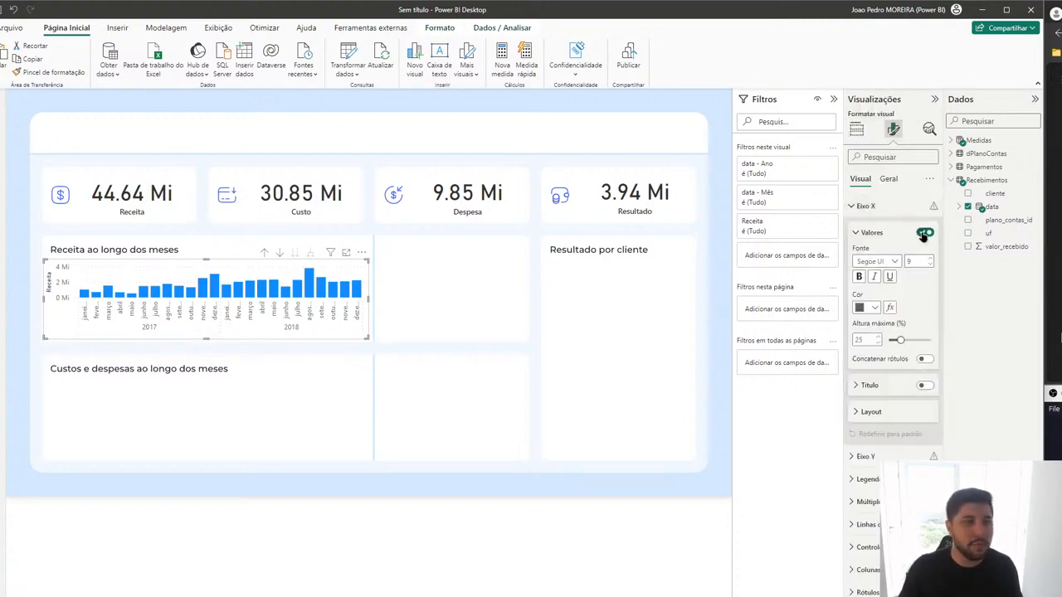
pyautogui.click(923, 235)
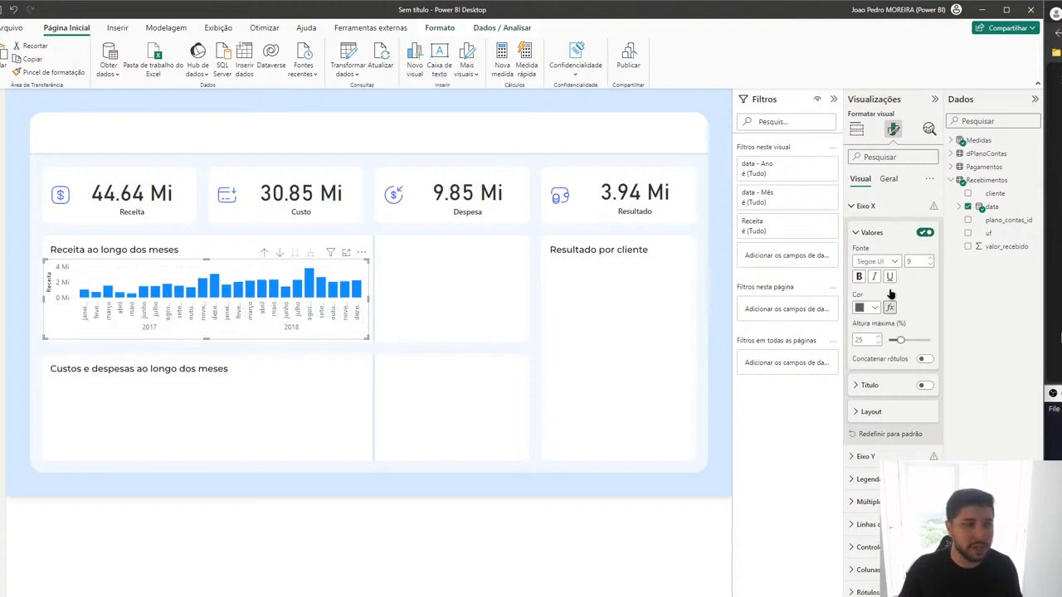
pyautogui.click(874, 236)
pyautogui.click(866, 205)
# Step: Turn off the Y-axis title and values of the Receita column chart
pyautogui.click(867, 229)
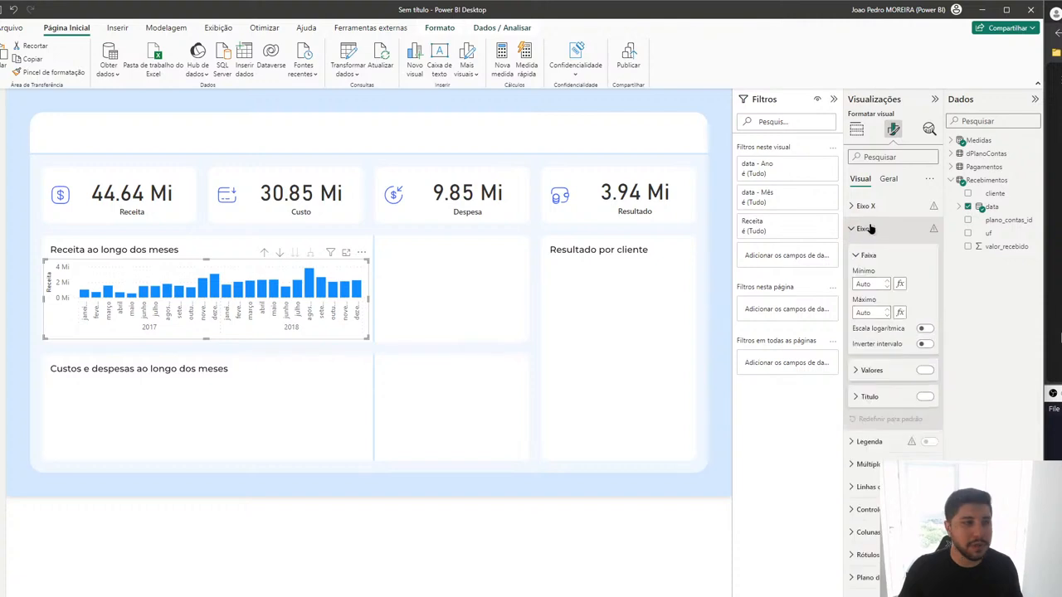
pyautogui.click(926, 396)
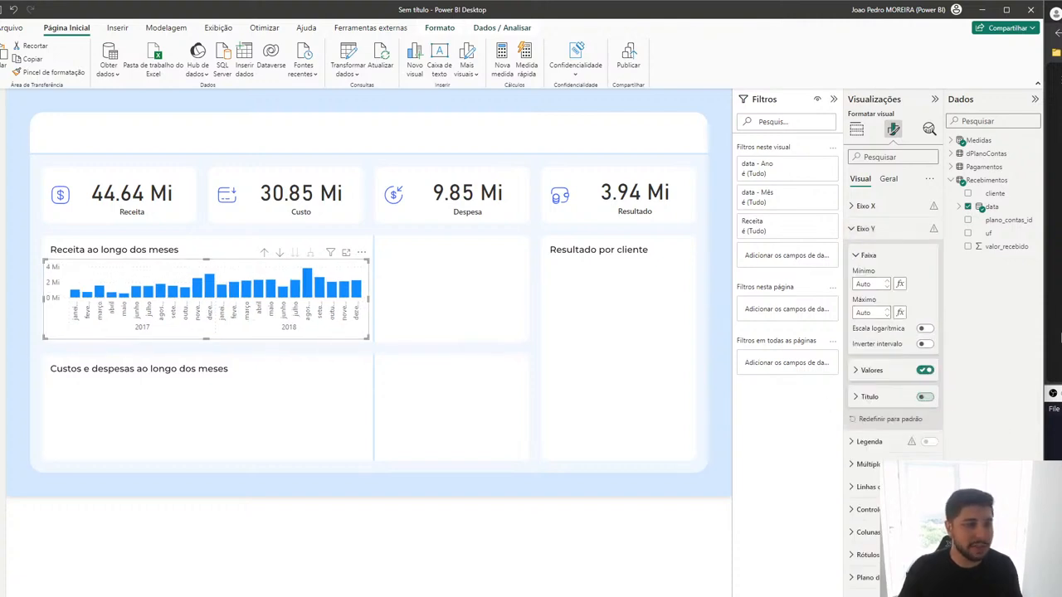
pyautogui.click(926, 371)
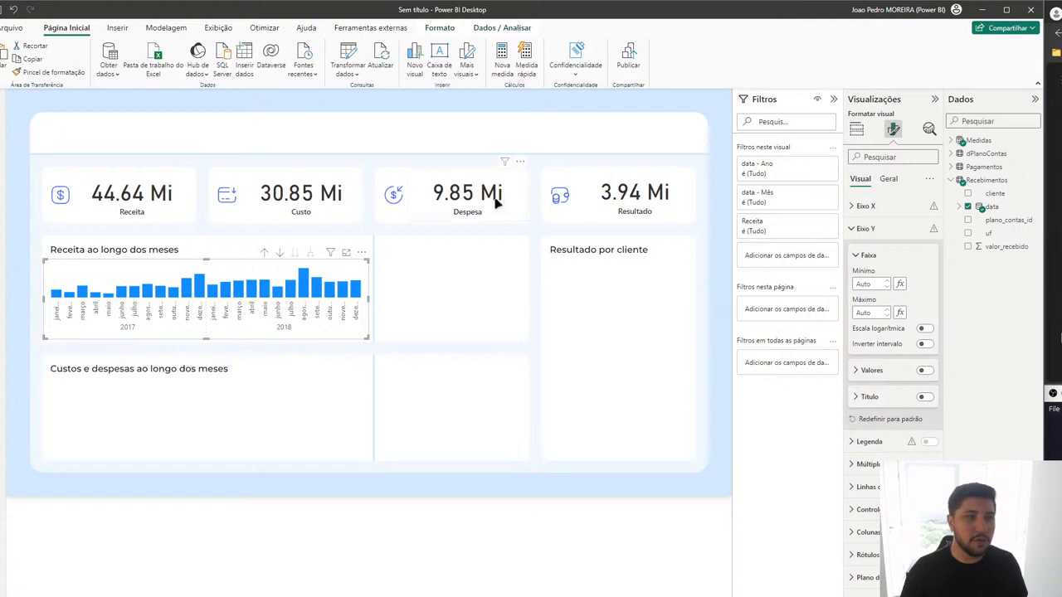
pyautogui.click(910, 229)
pyautogui.click(465, 332)
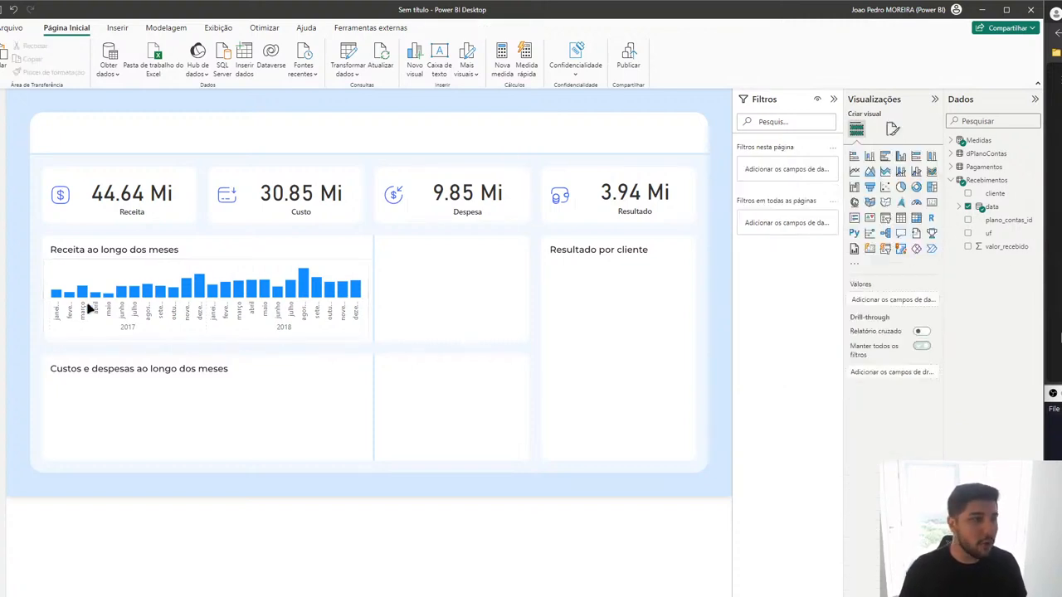
# Step: Compare the Receita column chart with Y-axis values shown, then hide them again and turn on data labels
pyautogui.click(63, 267)
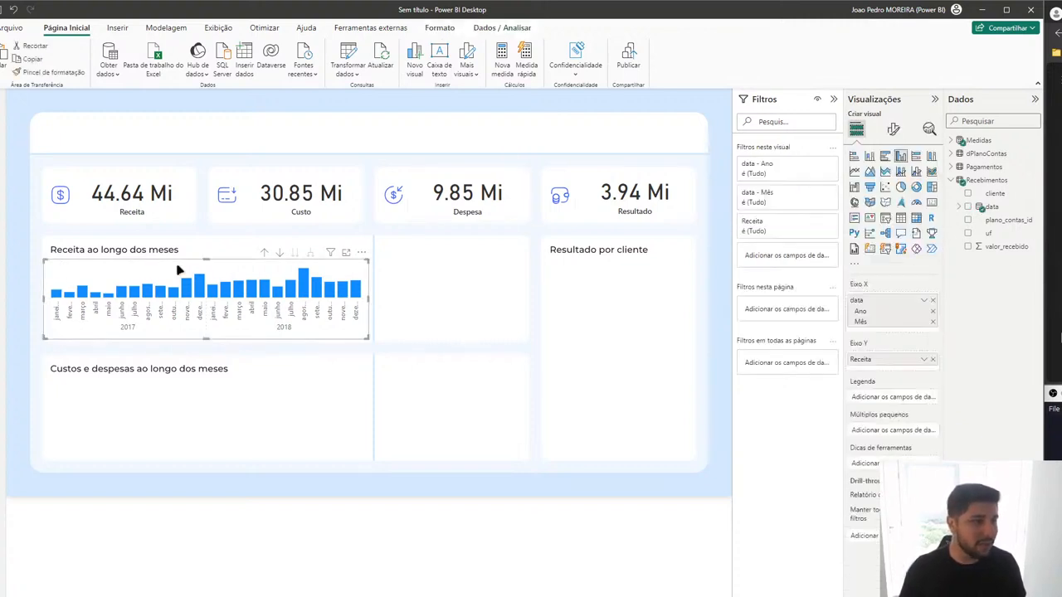
pyautogui.click(894, 130)
pyautogui.click(879, 229)
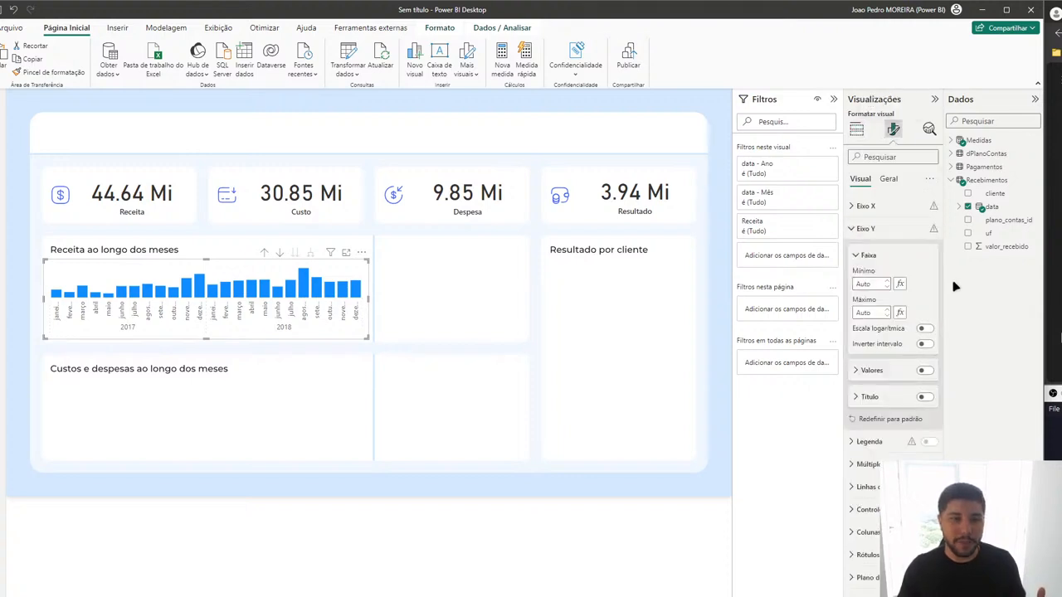
pyautogui.click(924, 370)
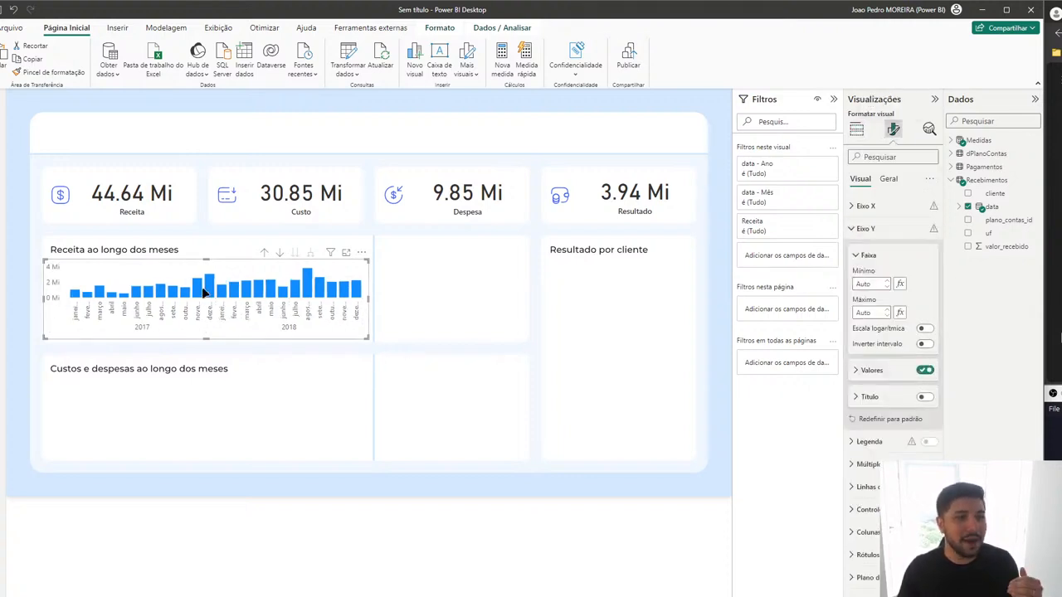
pyautogui.click(922, 371)
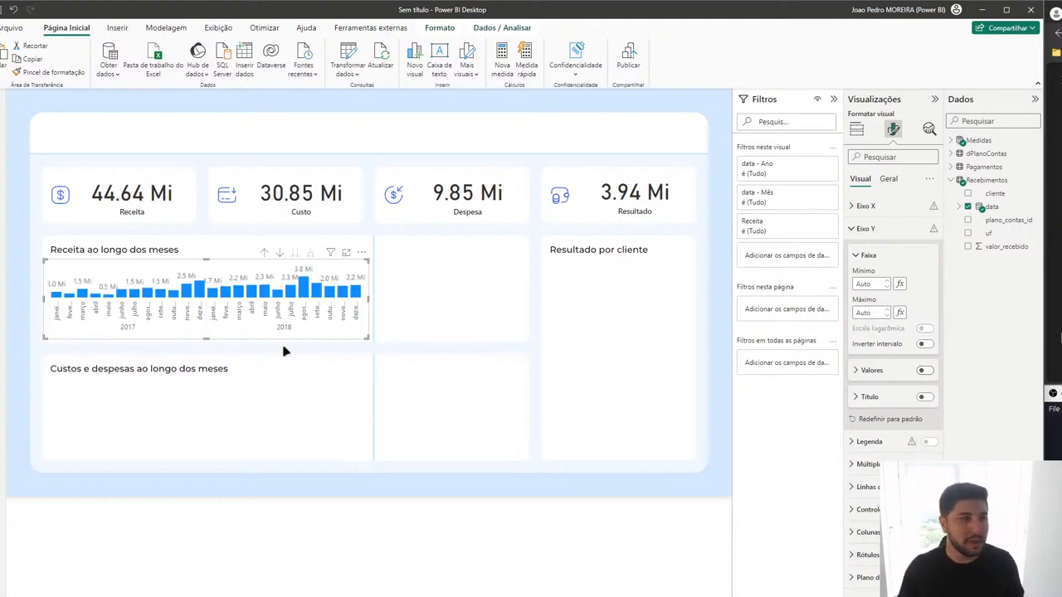
# Step: Collapse the Filtros, Visualizações and Dados panes and examine the enlarged dashboard with the chart's data labels
pyautogui.click(535, 299)
pyautogui.click(832, 99)
pyautogui.click(934, 99)
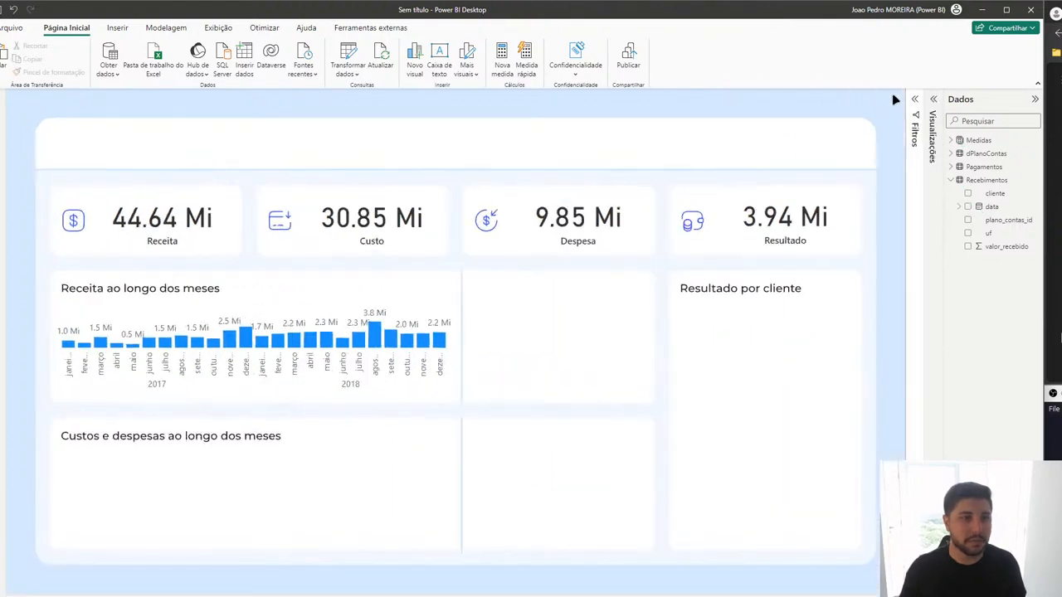
pyautogui.click(1034, 98)
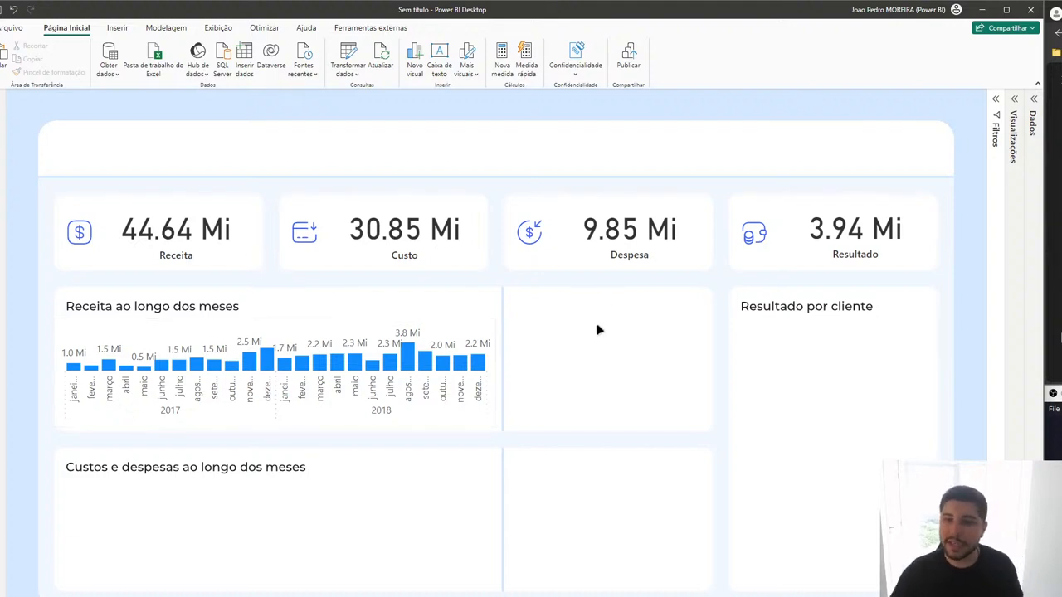
pyautogui.click(292, 334)
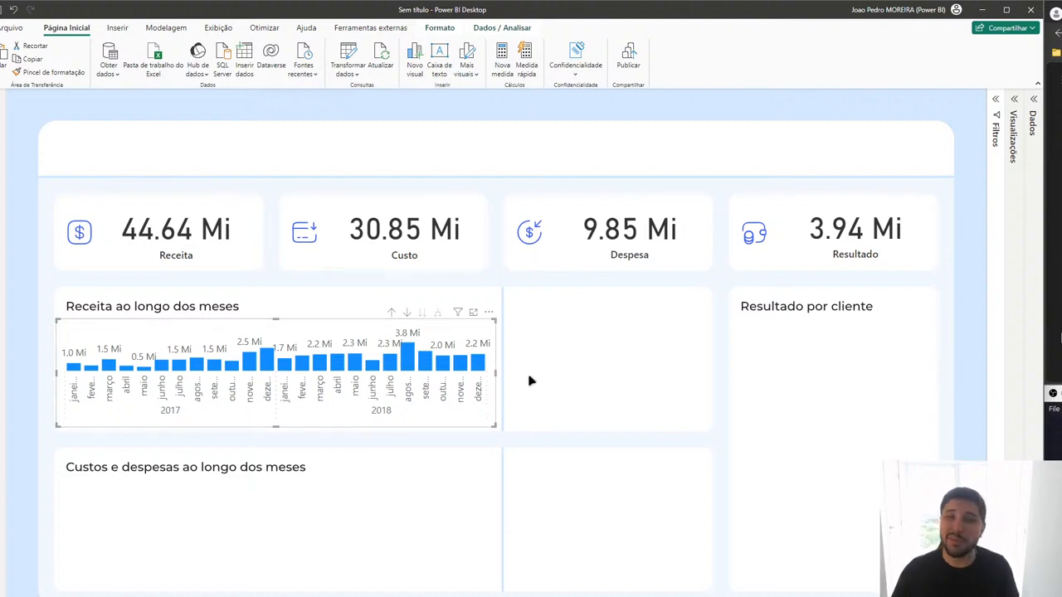
pyautogui.click(906, 185)
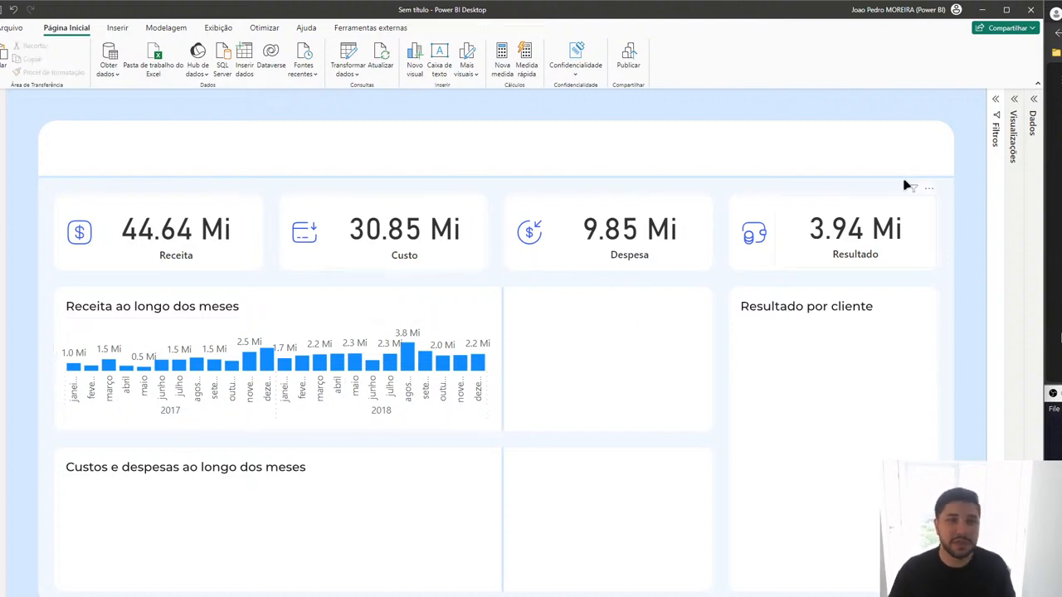
# Step: Insert a slicer and fit it as a small box at the start of the empty header band above the Receita card
pyautogui.click(1012, 109)
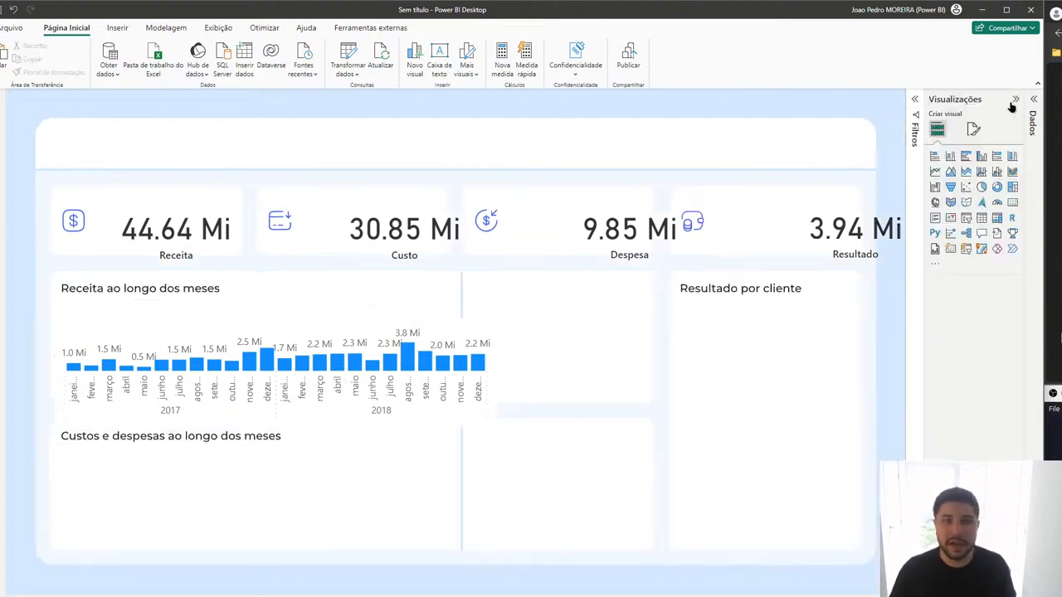
pyautogui.click(967, 218)
pyautogui.moveTo(237, 483); pyautogui.dragTo(233, 168)
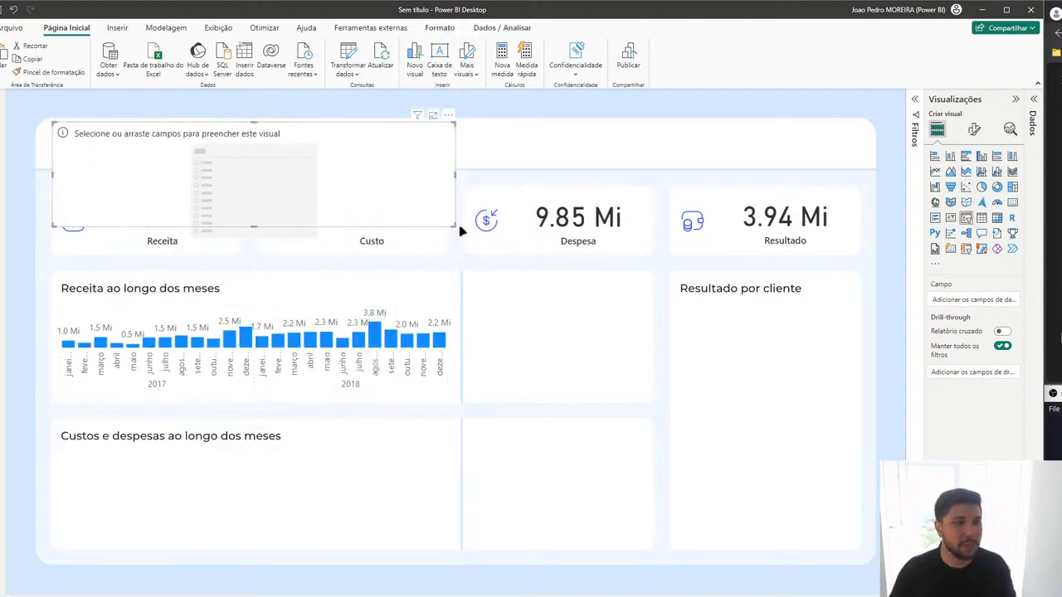
pyautogui.moveTo(459, 230); pyautogui.dragTo(176, 165)
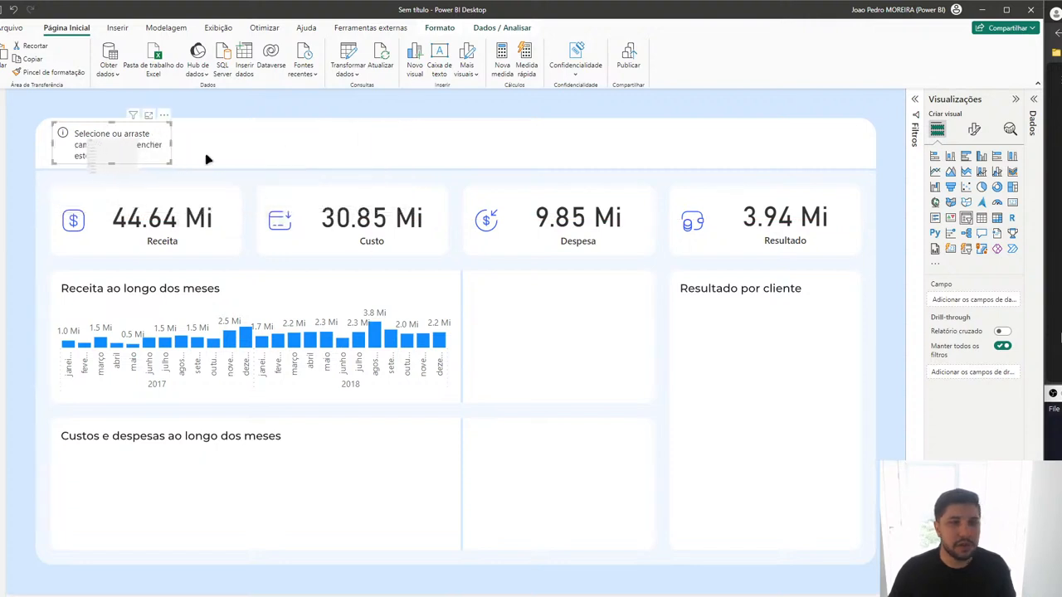
# Step: Add Ano from the date hierarchy of the Recebimentos data field to the slicer
pyautogui.click(1033, 98)
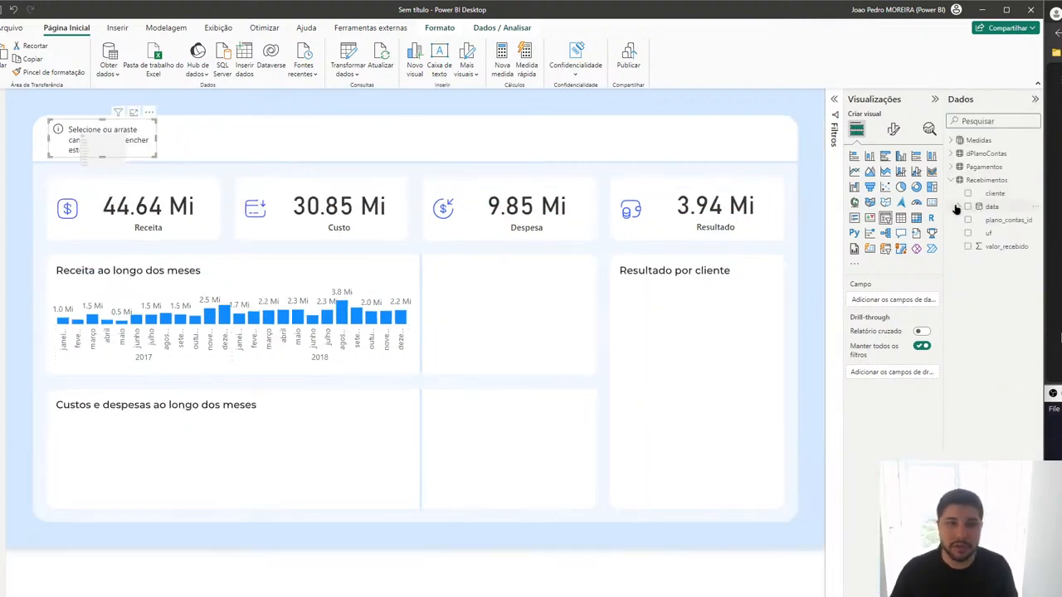
pyautogui.click(959, 207)
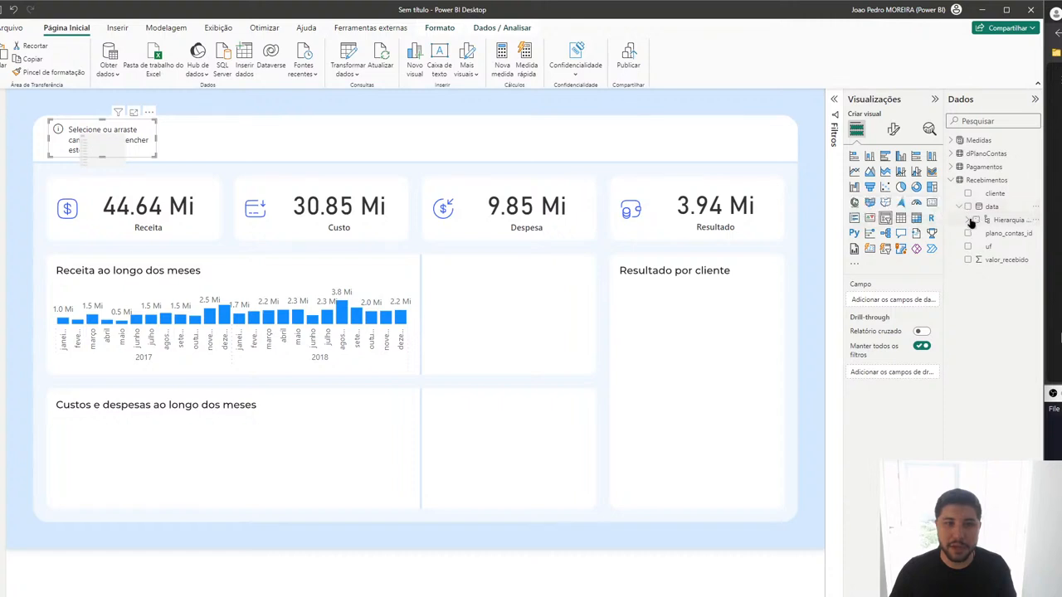
pyautogui.click(967, 220)
pyautogui.click(983, 233)
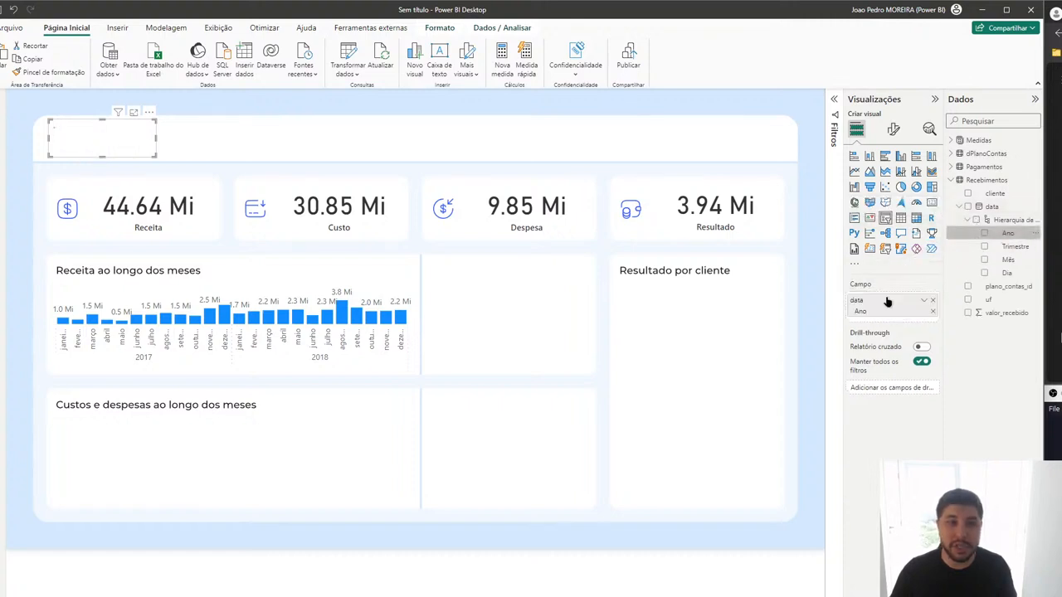
# Step: Set the slicer header's font size to 9 and turn the slicer header off
pyautogui.click(893, 129)
pyautogui.click(881, 228)
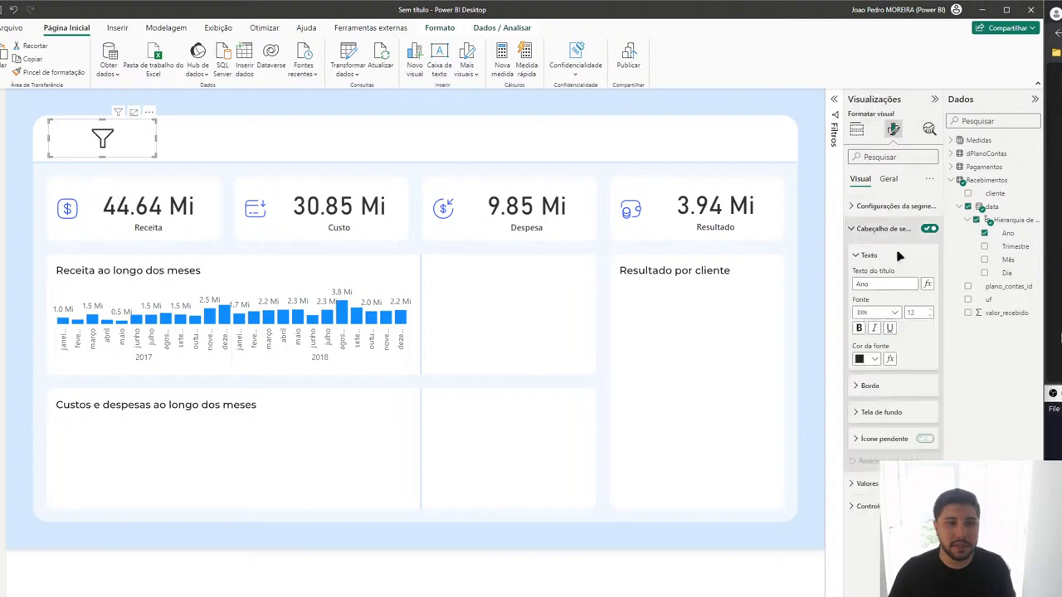
pyautogui.doubleClick(912, 312)
pyautogui.write('9')
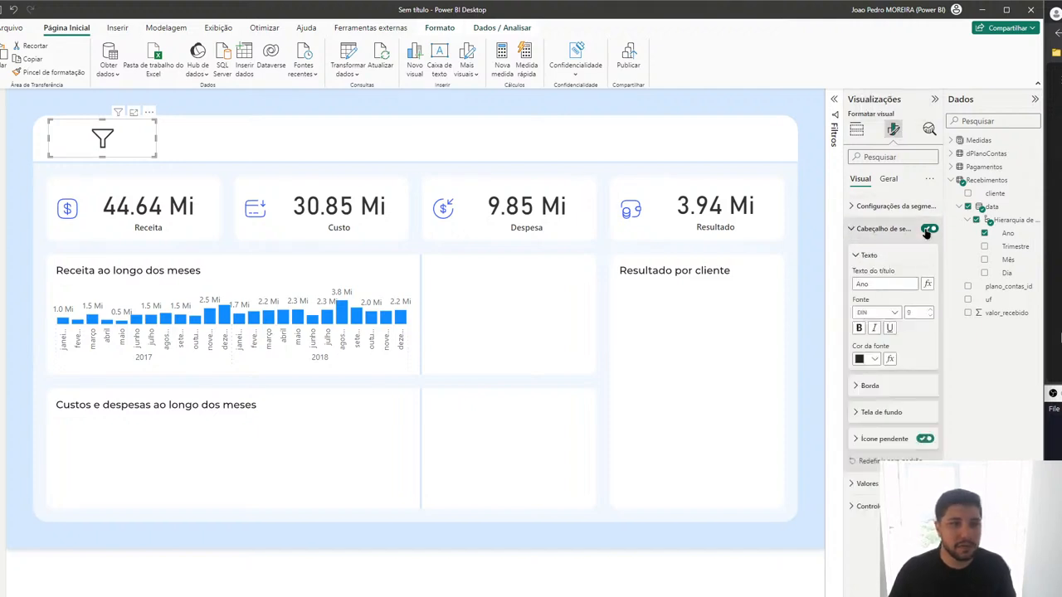
pyautogui.click(928, 230)
# Step: Turn off the slider control of the Ano slicer and resize the slicer box around its year values
pyautogui.moveTo(156, 157); pyautogui.dragTo(197, 199)
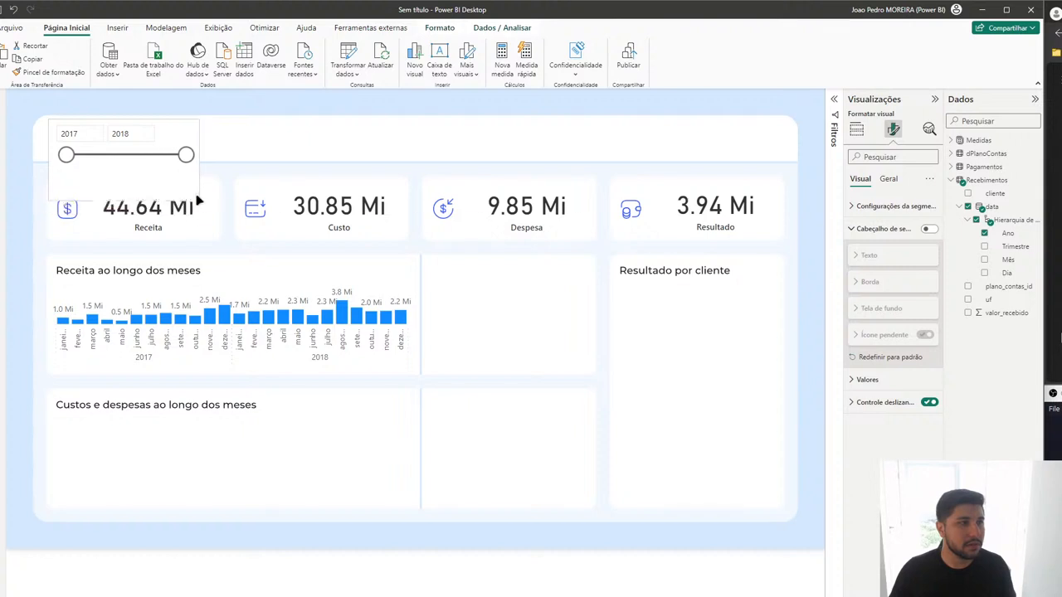
pyautogui.click(929, 402)
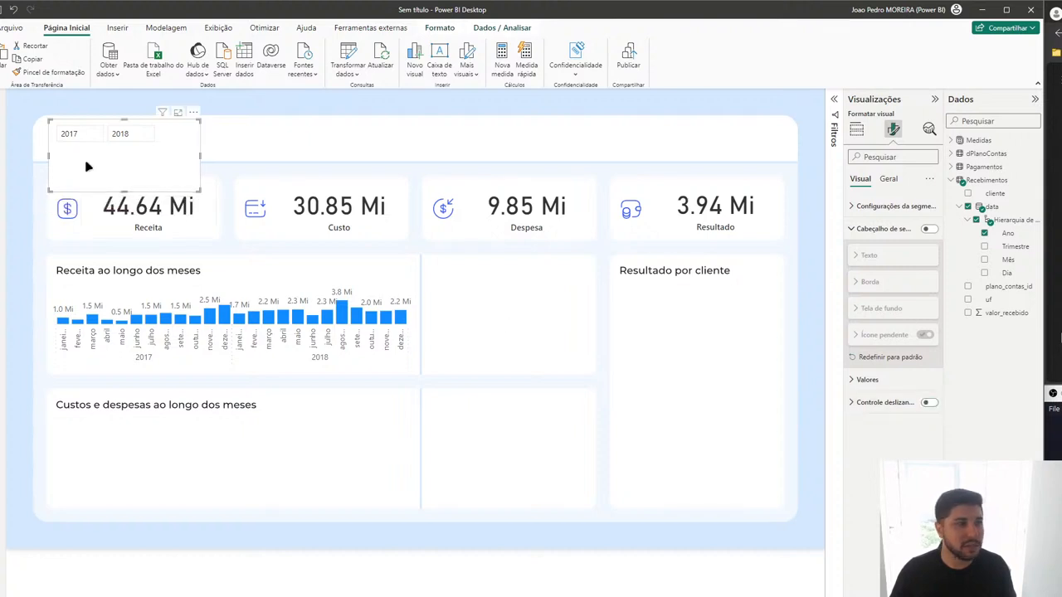
pyautogui.moveTo(196, 194); pyautogui.dragTo(147, 176)
# Step: Change the Ano slicer's style to Suspenso
pyautogui.click(900, 208)
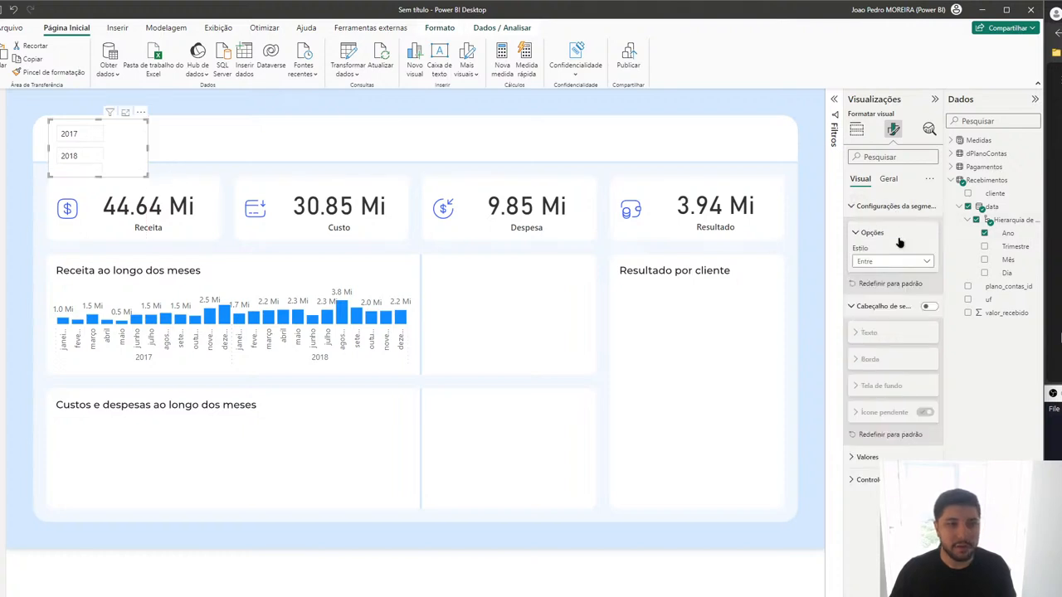
pyautogui.click(884, 262)
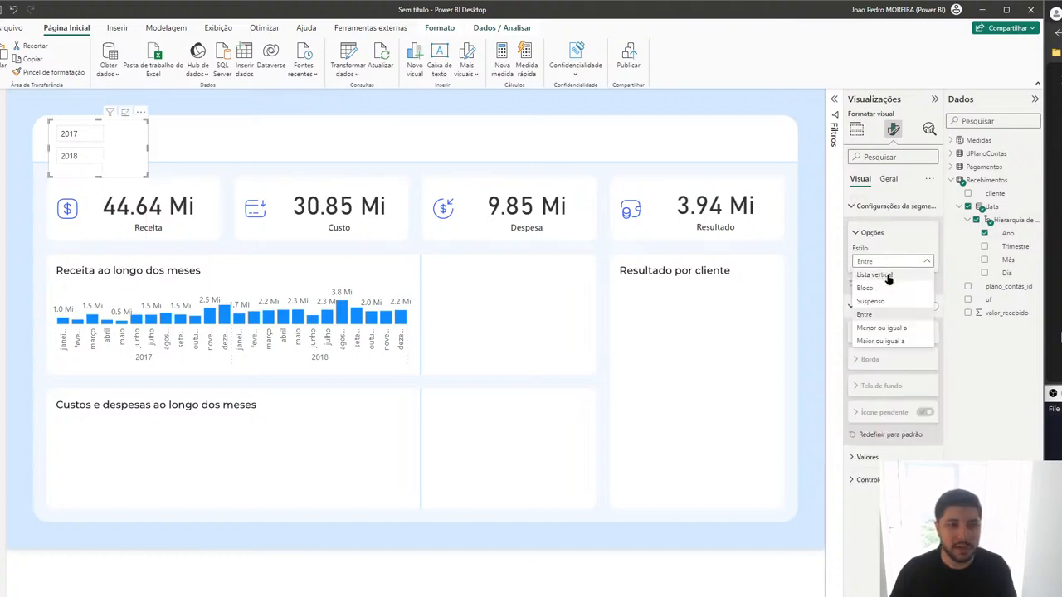
pyautogui.click(870, 301)
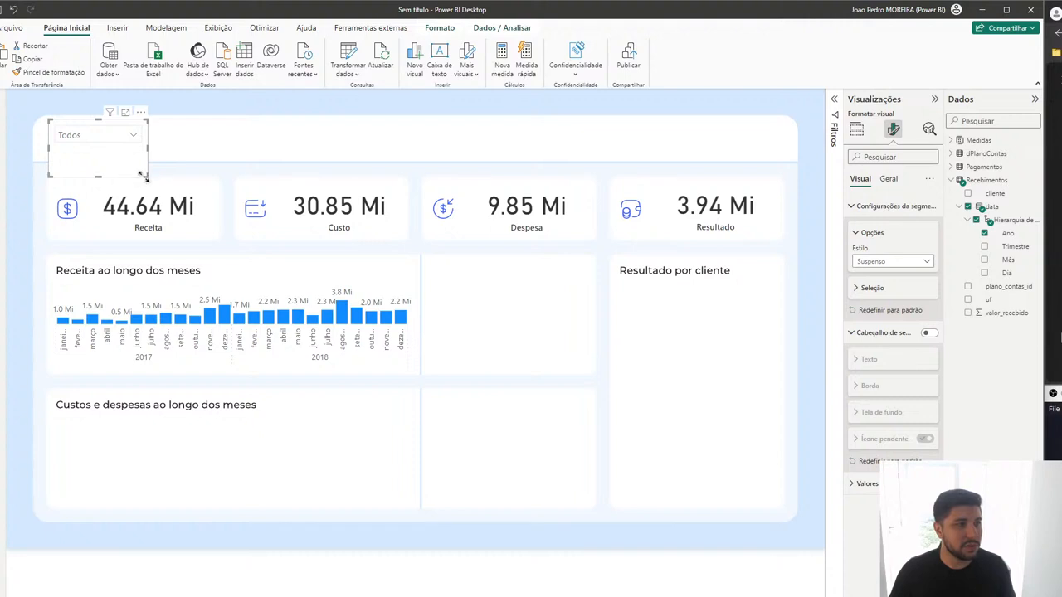
# Step: Shrink the year slicer to a compact dropdown and filter the report by 2018
pyautogui.moveTo(142, 175); pyautogui.dragTo(139, 158)
pyautogui.click(104, 138)
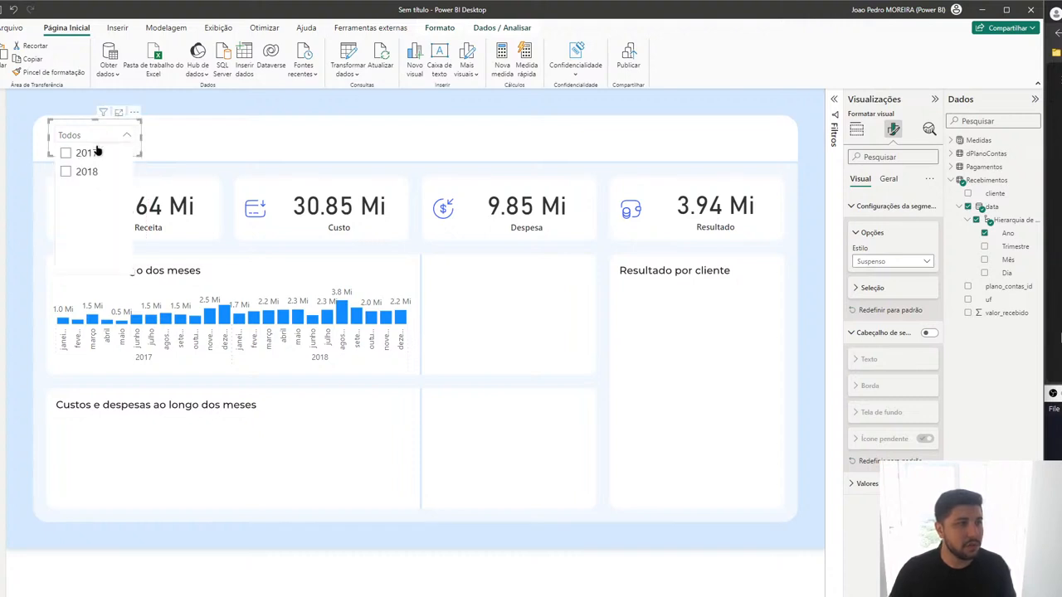
pyautogui.click(68, 172)
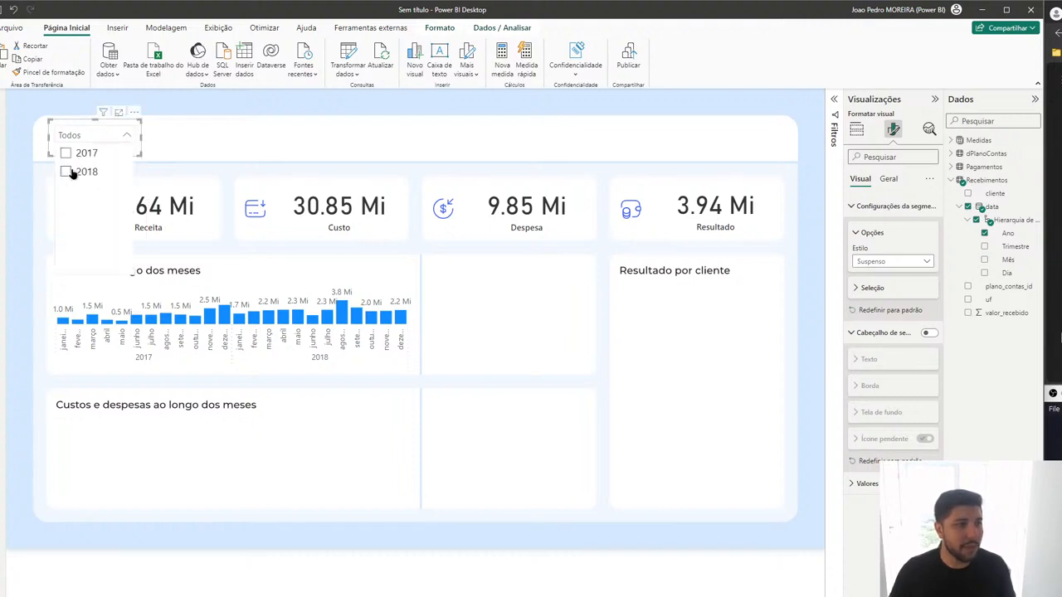
pyautogui.click(444, 252)
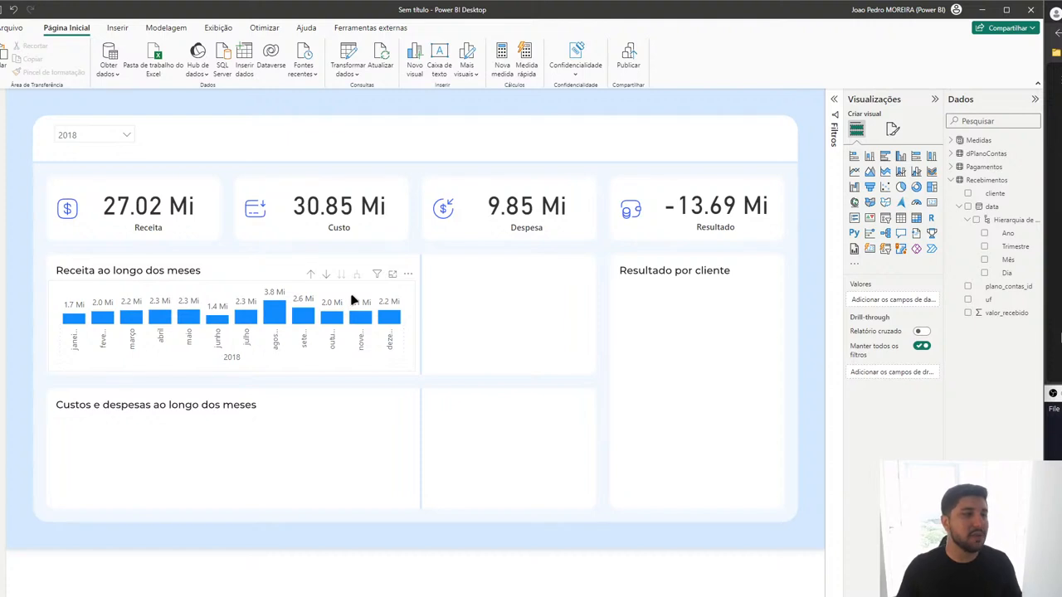
# Step: Alternate the year slicer between 2017 and 2018, ending on 2018, to check which cards and charts respond
pyautogui.click(98, 133)
pyautogui.click(86, 153)
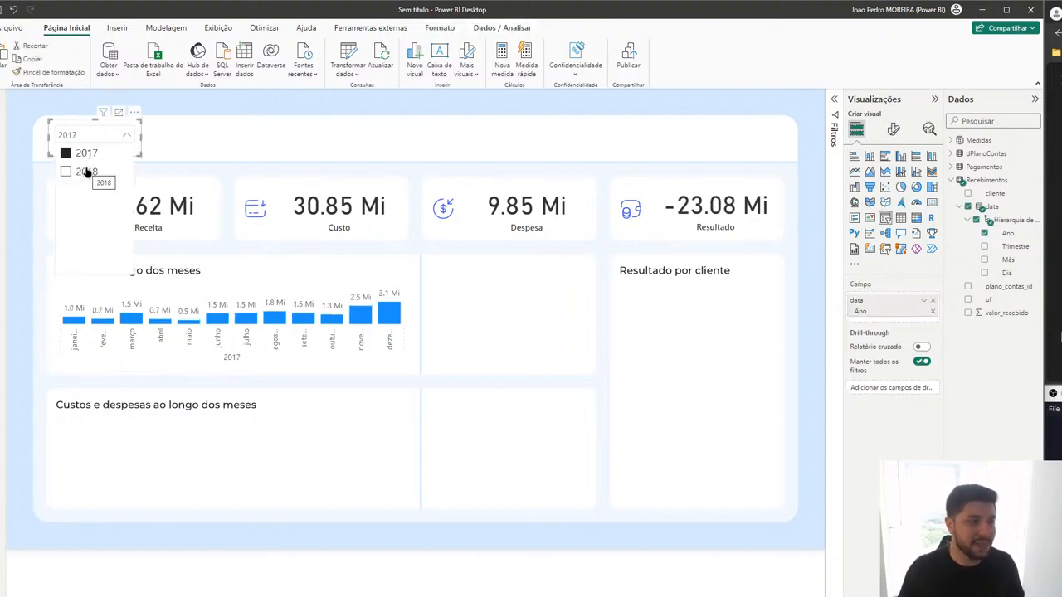
pyautogui.click(87, 172)
pyautogui.click(86, 153)
pyautogui.click(86, 172)
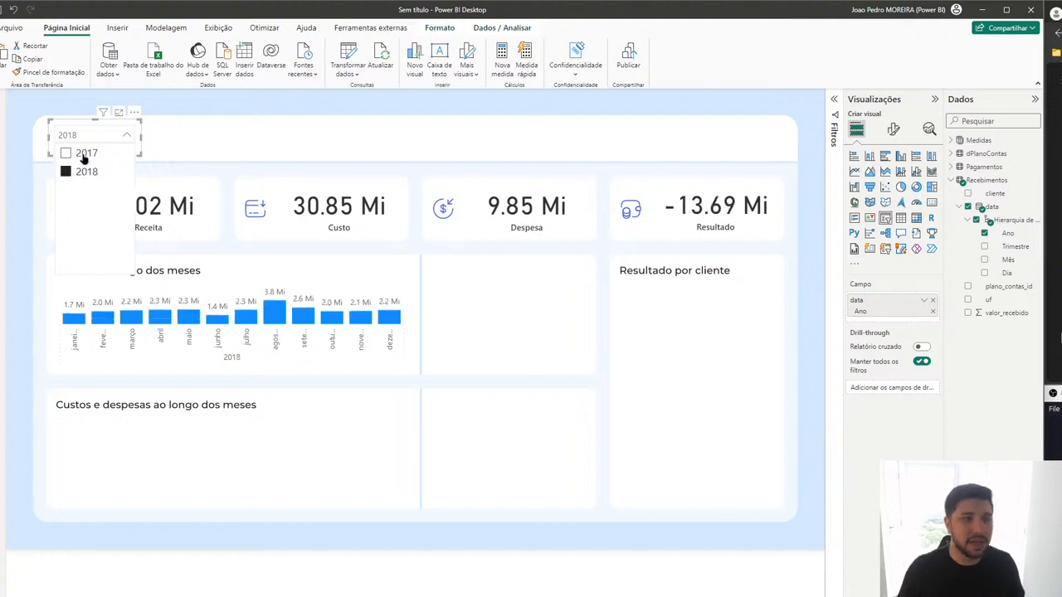
pyautogui.click(86, 154)
pyautogui.click(85, 170)
pyautogui.click(86, 154)
pyautogui.click(85, 170)
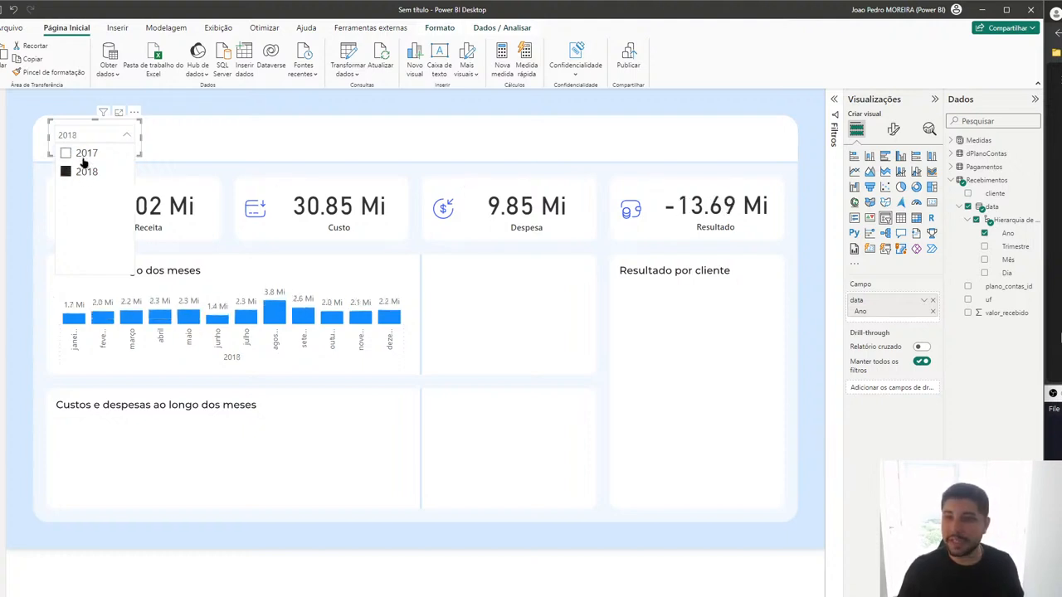
pyautogui.click(85, 154)
pyautogui.click(85, 172)
pyautogui.click(346, 126)
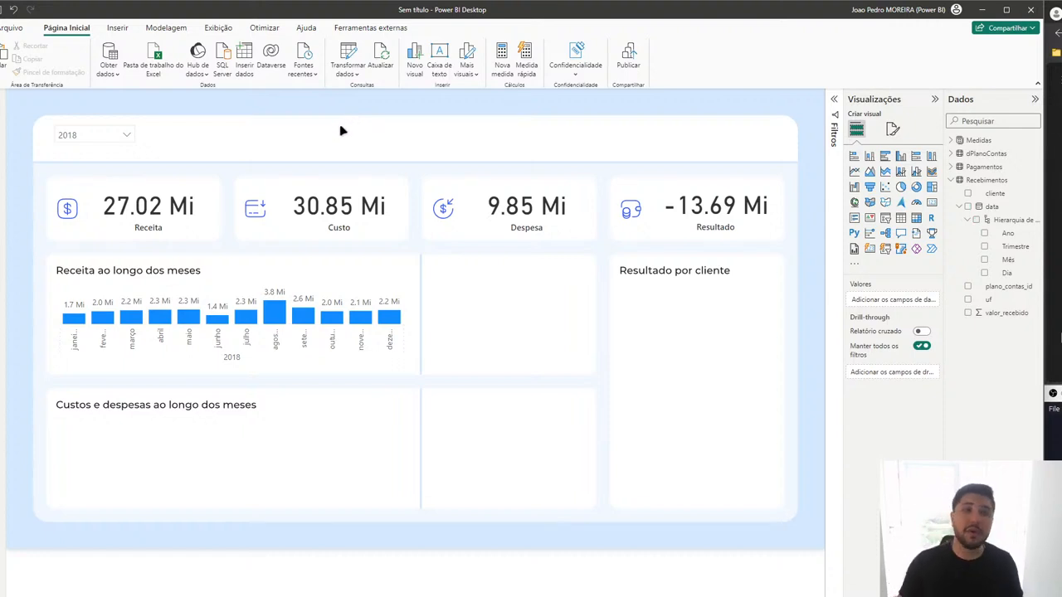
# Step: Filter the report by 2017, 2018 and 2017 again to compare the Receita, Custo, Despesa and Resultado cards
pyautogui.click(120, 142)
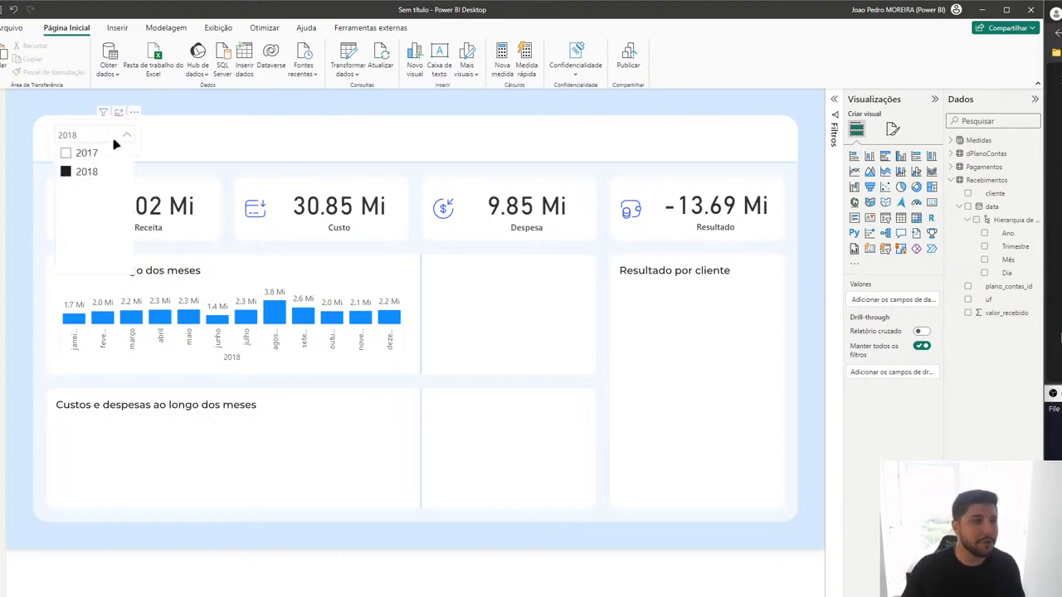
pyautogui.click(86, 153)
pyautogui.click(263, 134)
pyautogui.moveTo(226, 147); pyautogui.dragTo(618, 272)
pyautogui.click(612, 306)
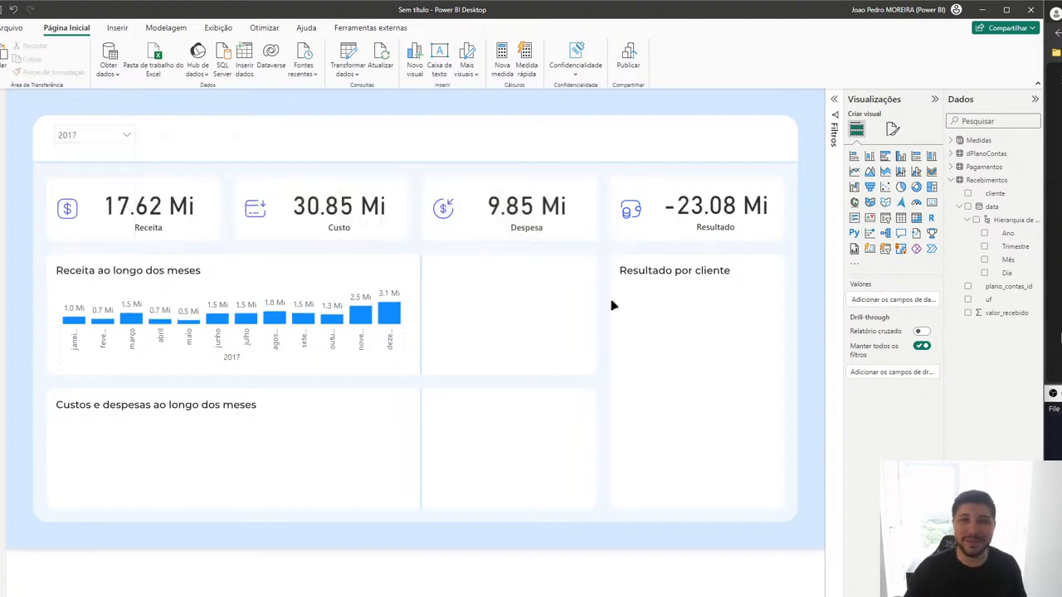
pyautogui.click(123, 139)
pyautogui.click(86, 171)
pyautogui.click(326, 160)
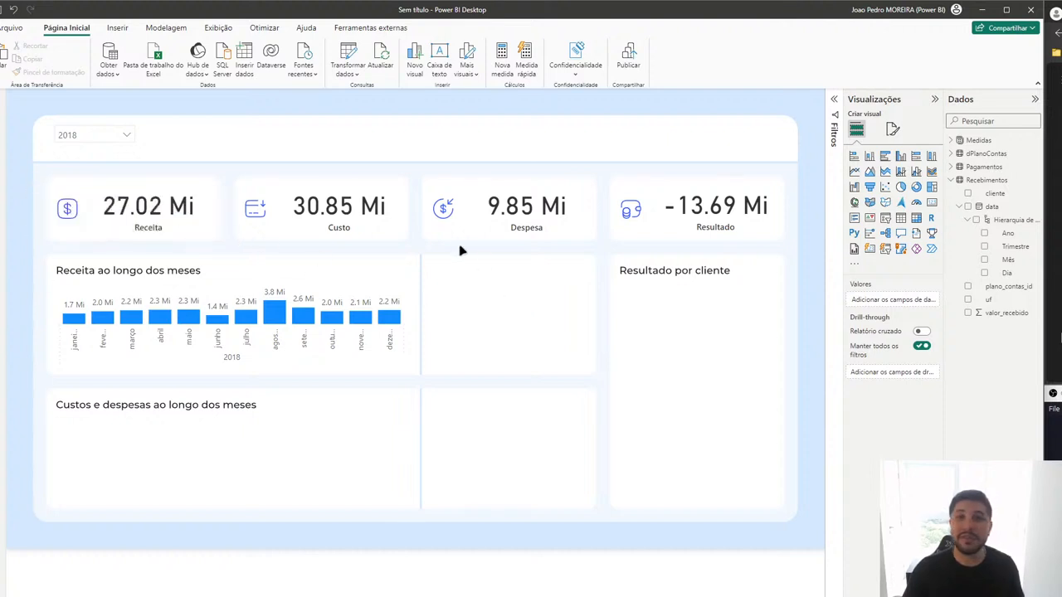
pyautogui.click(73, 135)
pyautogui.click(83, 157)
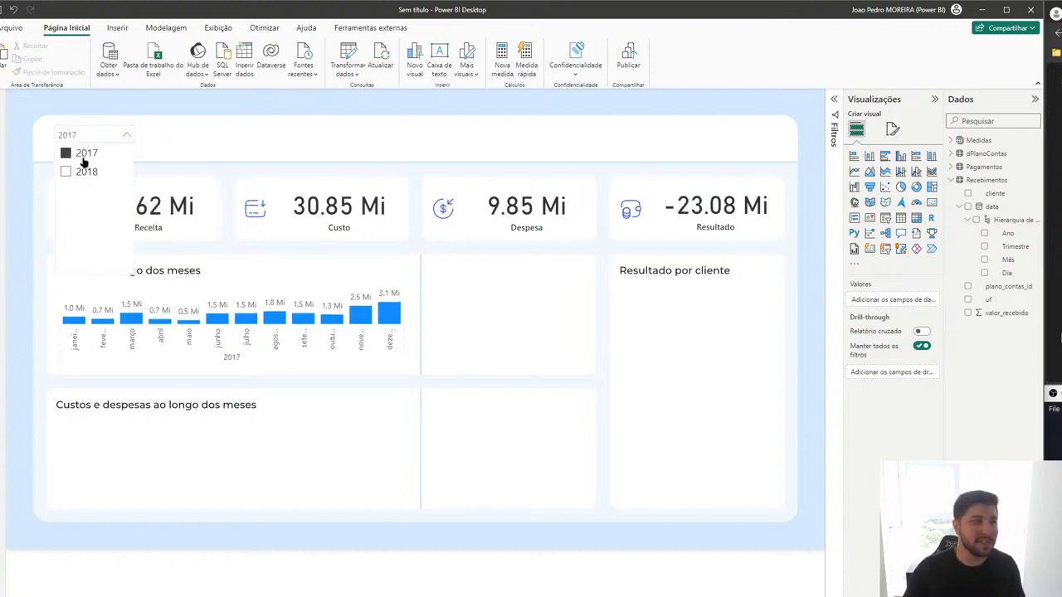
pyautogui.click(147, 179)
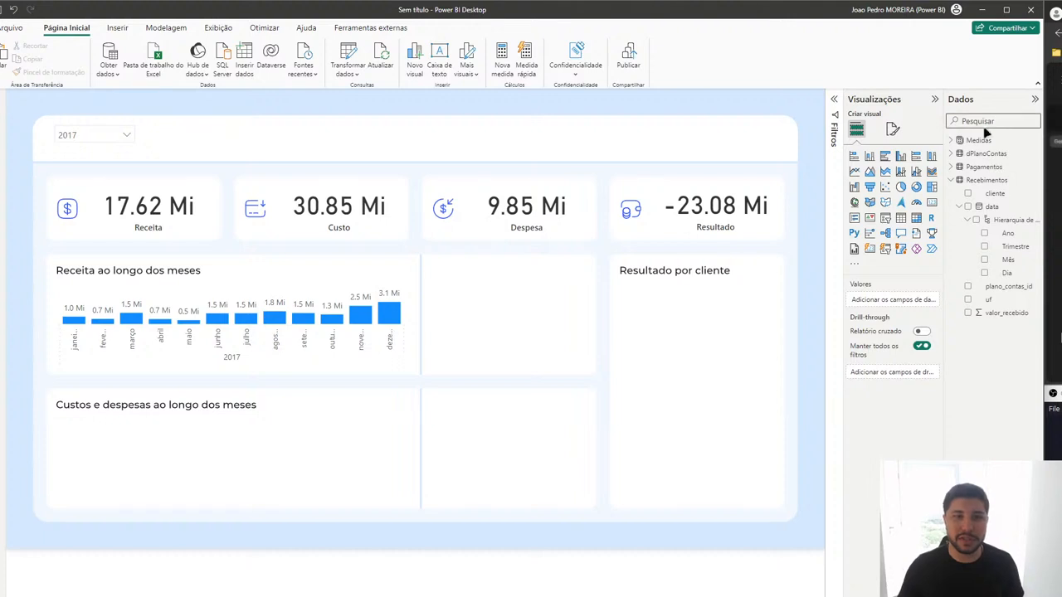
# Step: Insert an enlarged clustered bar chart with movimento on the Y axis and the Receita and Pagamentos measures on the X axis
pyautogui.click(950, 153)
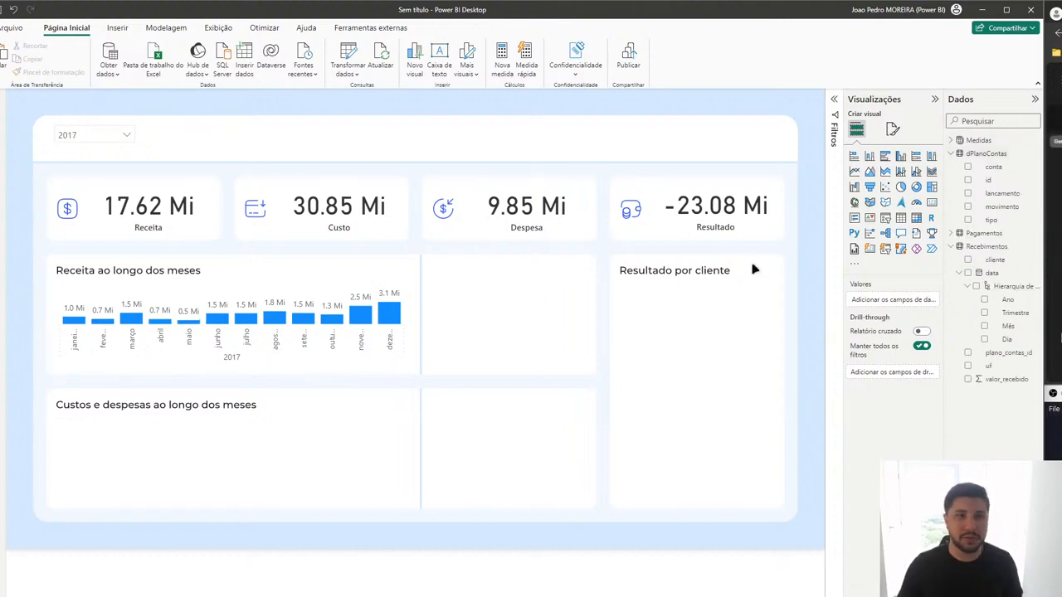
pyautogui.click(885, 156)
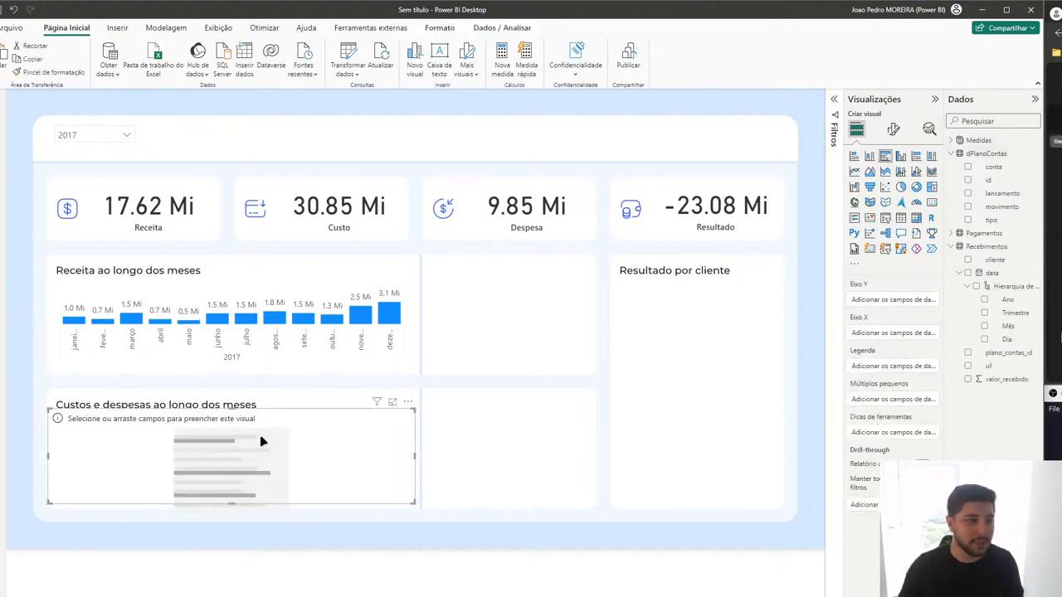
pyautogui.moveTo(261, 439); pyautogui.dragTo(768, 446)
pyautogui.moveTo(1000, 207); pyautogui.dragTo(896, 299)
pyautogui.click(955, 144)
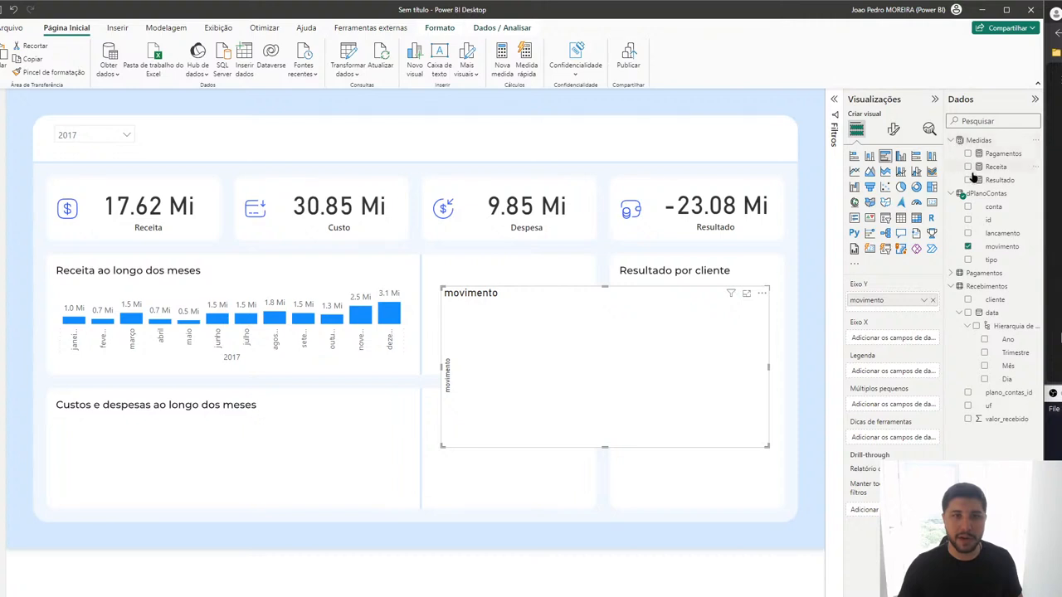
pyautogui.click(968, 167)
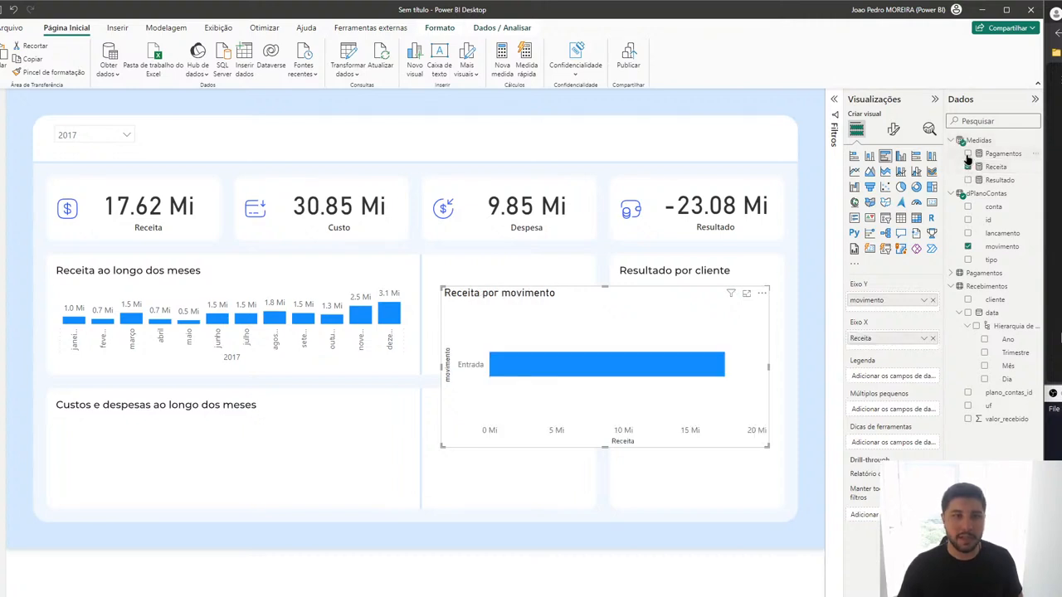
pyautogui.click(967, 154)
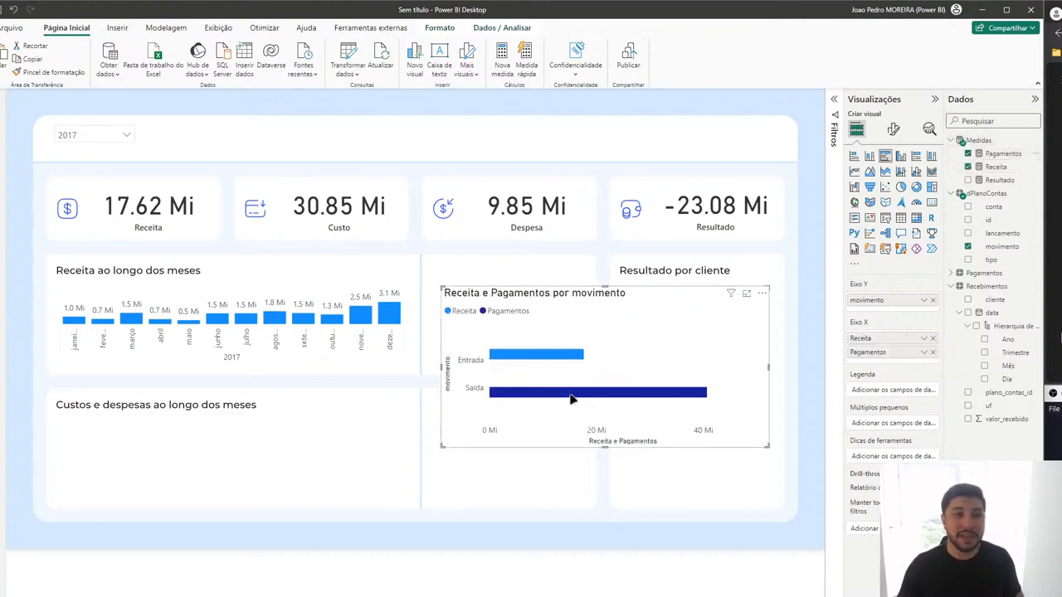
# Step: Replace movimento on the bar chart's Y axis with Ano from the date hierarchy in Recebimentos
pyautogui.moveTo(559, 357)
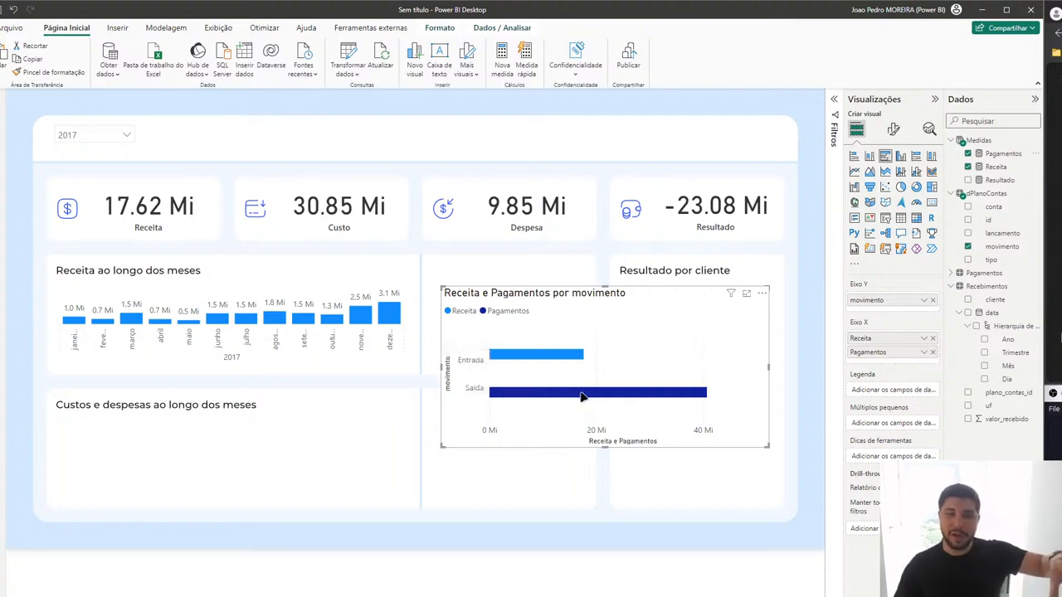
pyautogui.moveTo(582, 397)
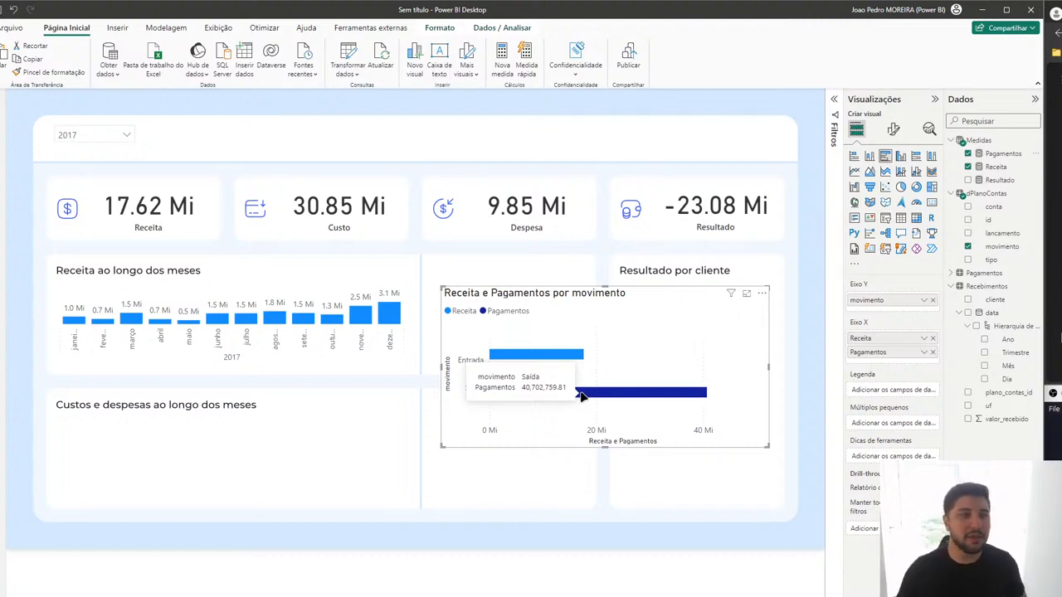
pyautogui.click(933, 301)
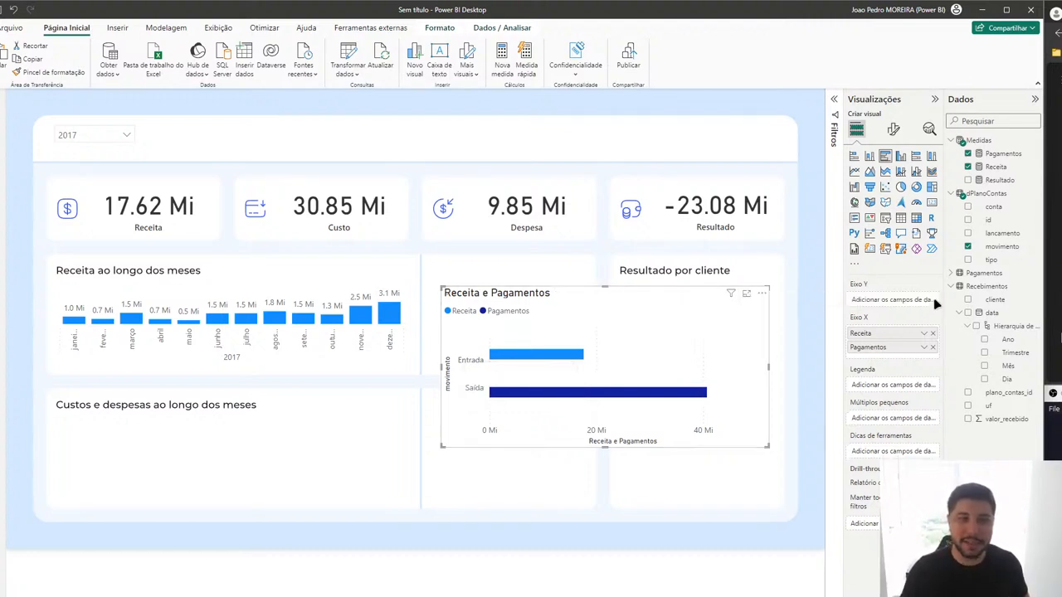
pyautogui.moveTo(1000, 339); pyautogui.dragTo(901, 303)
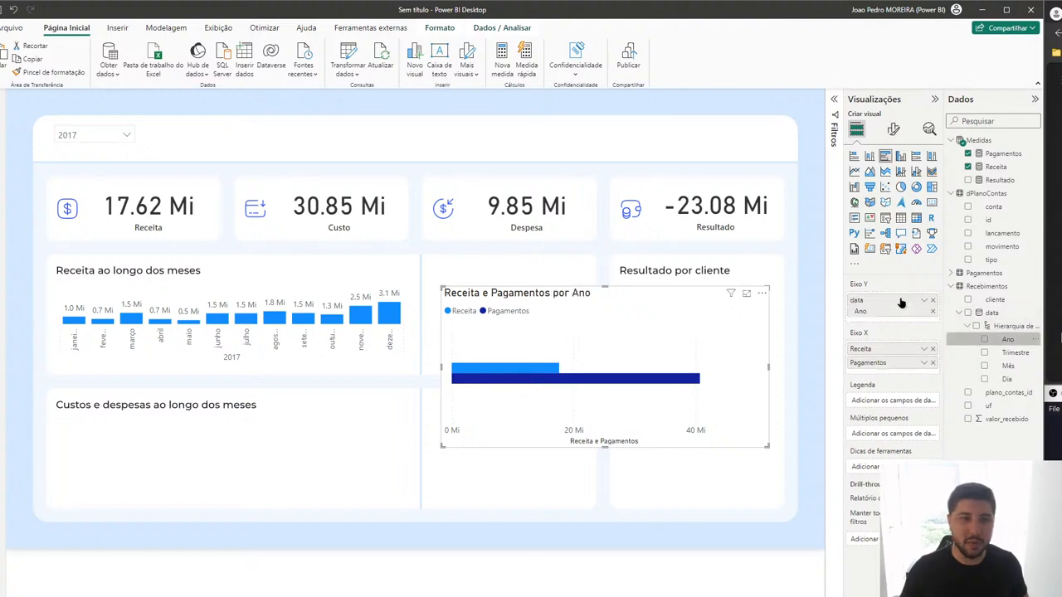
# Step: Delete the year slicer and the Receita e Pagamentos por Ano bar chart from the report page
pyautogui.click(96, 131)
pyautogui.click(94, 124)
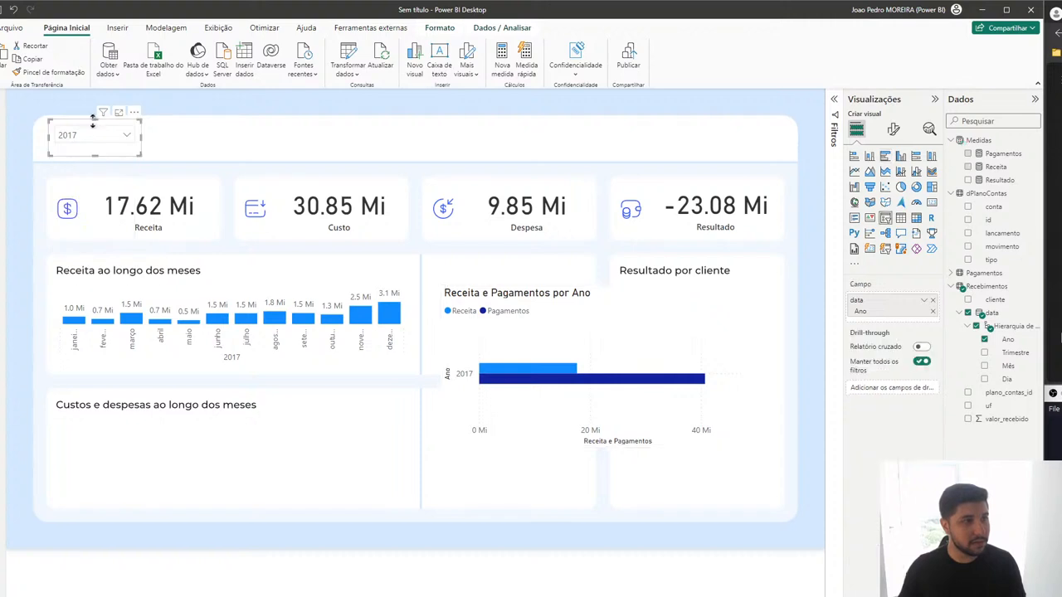
pyautogui.click(95, 123)
pyautogui.click(617, 332)
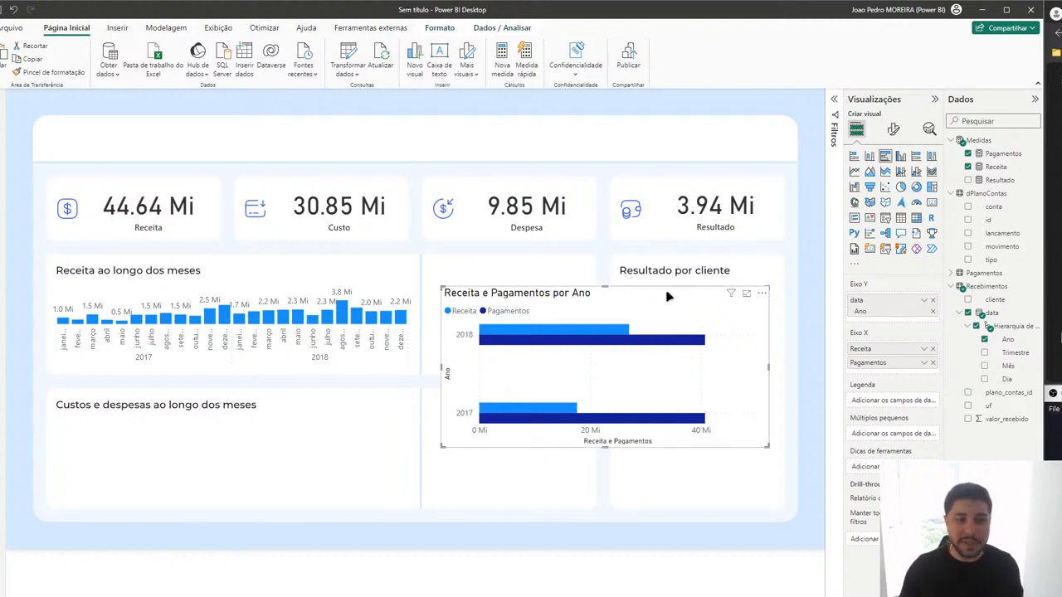
pyautogui.press('Delete')
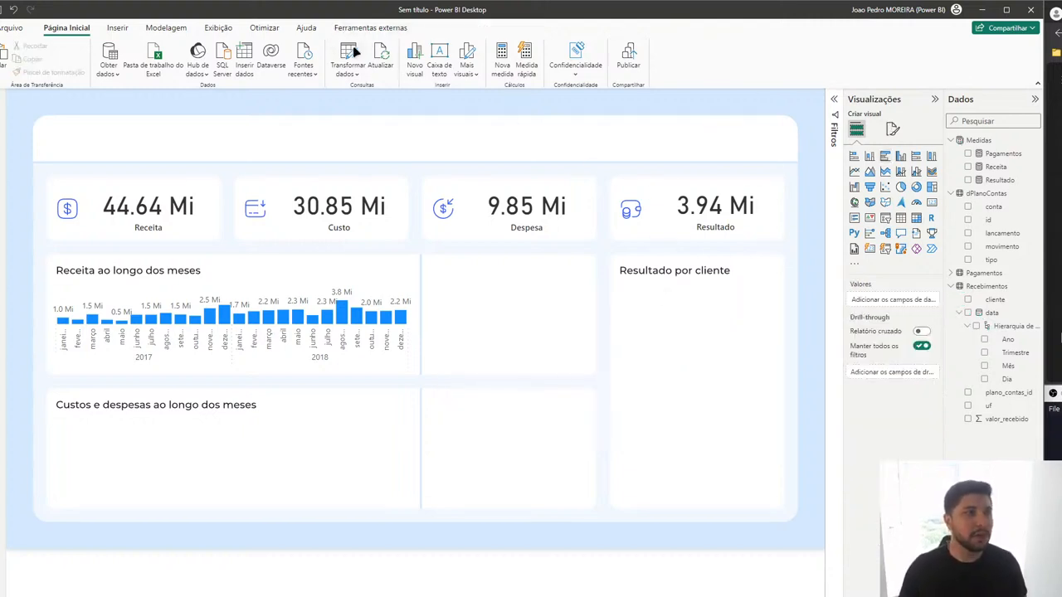
# Step: Open the Power Query editor and create a blank query with the formula = List.Dates
pyautogui.click(360, 53)
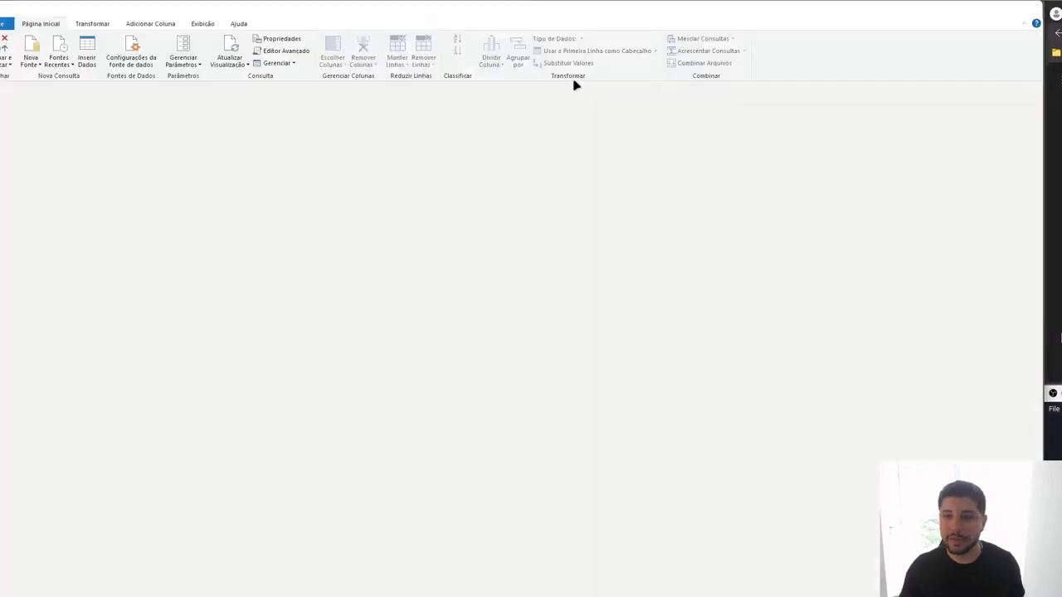
pyautogui.click(27, 65)
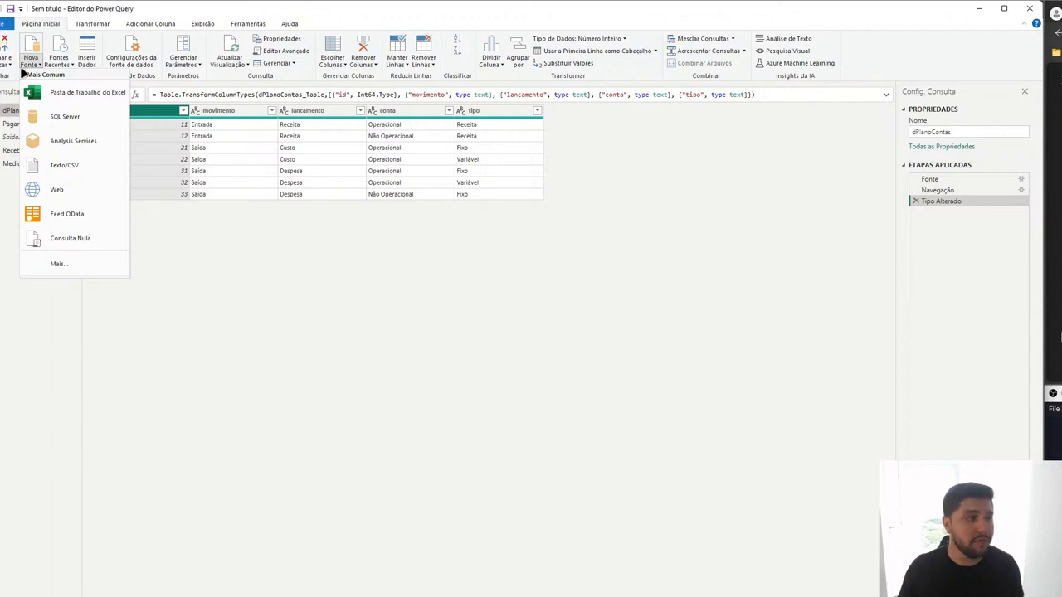
pyautogui.click(73, 238)
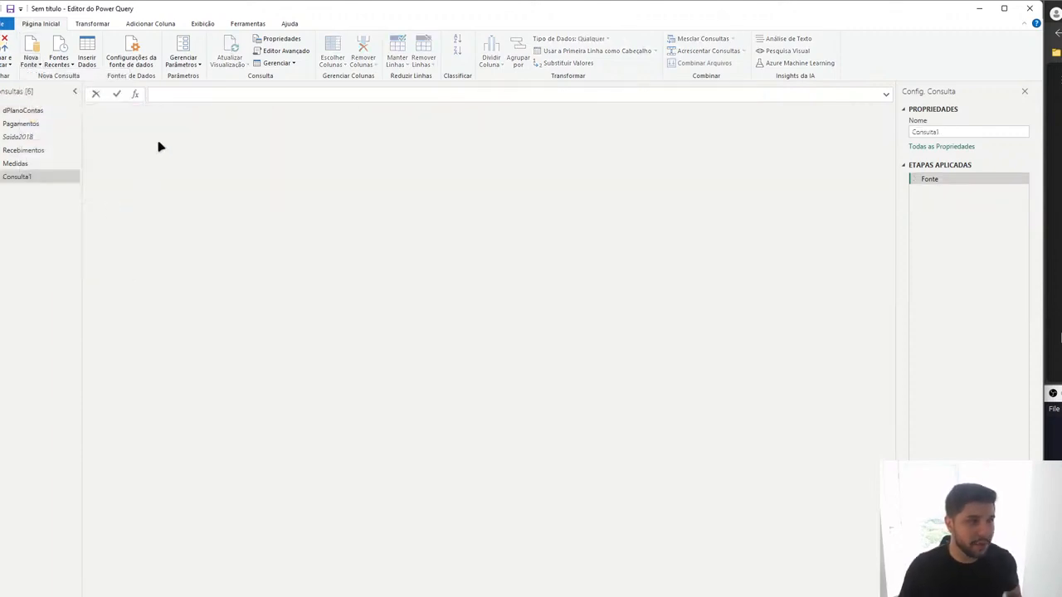
pyautogui.write('List.Dates')
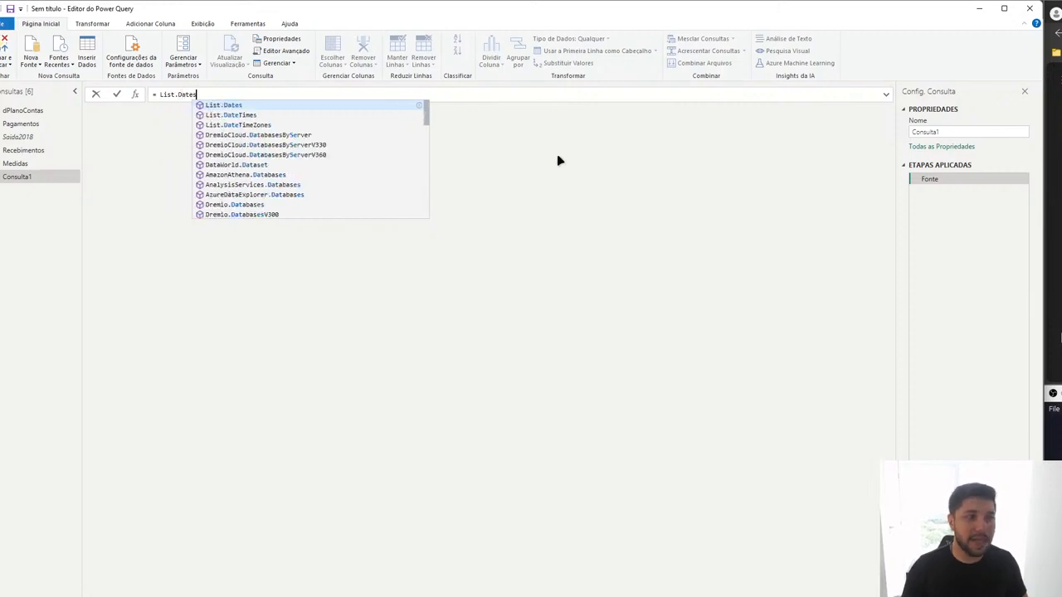
pyautogui.press('Return')
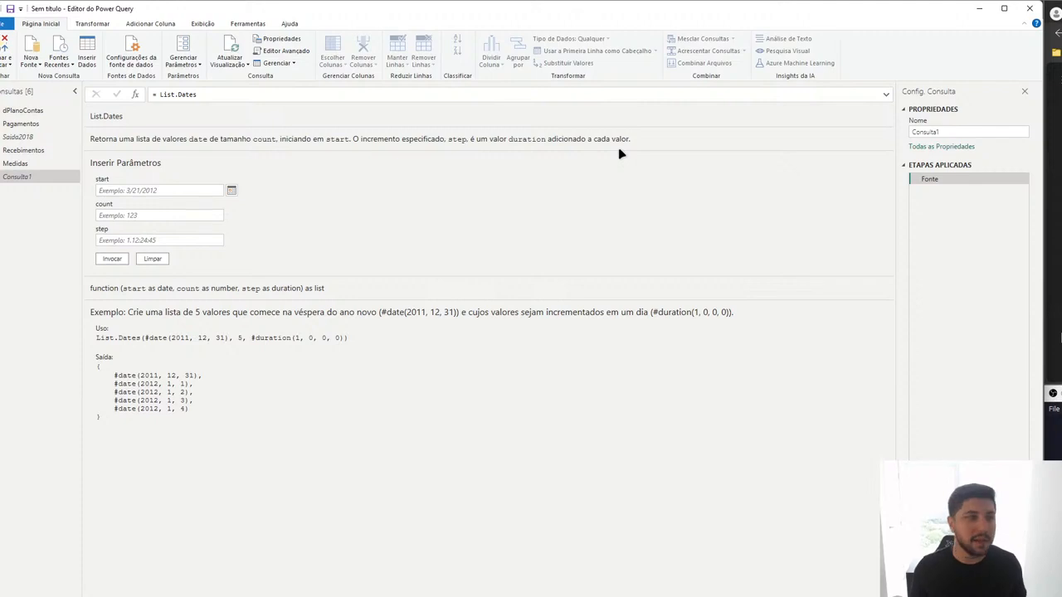
# Step: Set the List.Dates parameters to start 1/3/2024, count 1 and step 1
pyautogui.click(231, 190)
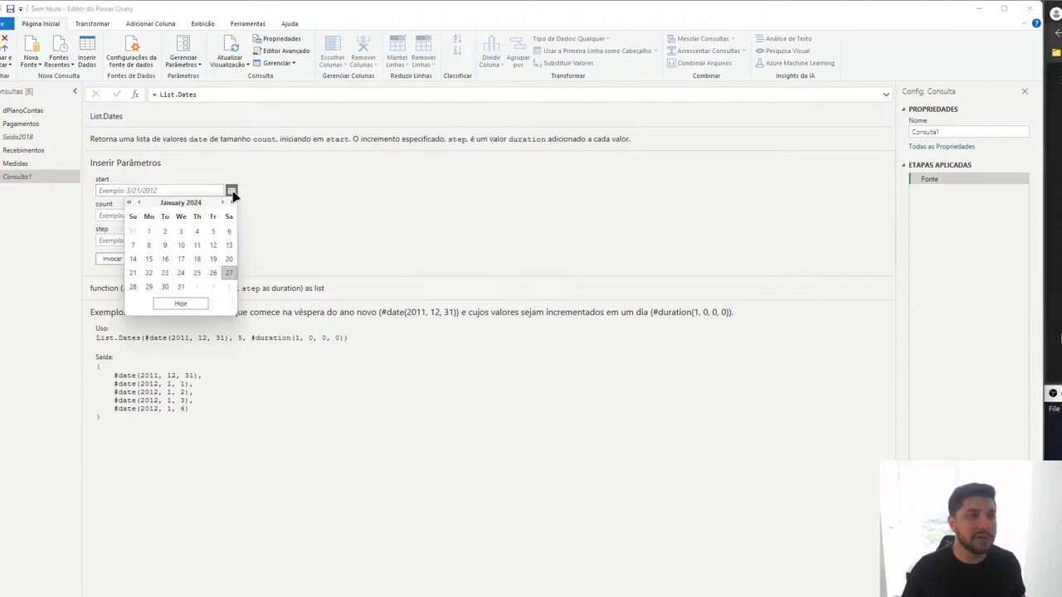
pyautogui.click(179, 233)
pyautogui.click(169, 217)
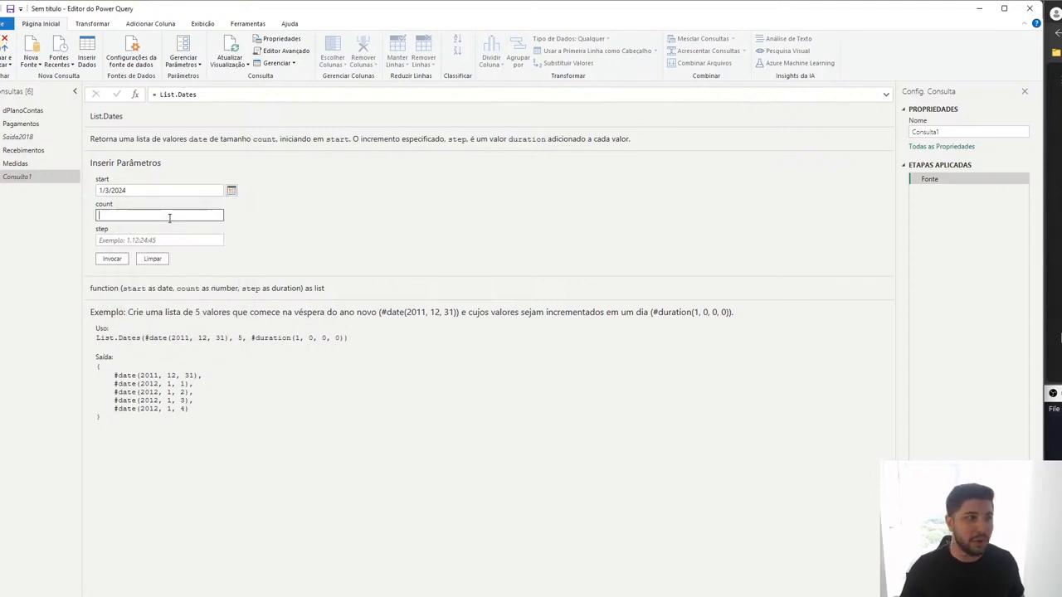
pyautogui.write('1')
pyautogui.click(148, 241)
pyautogui.write('1')
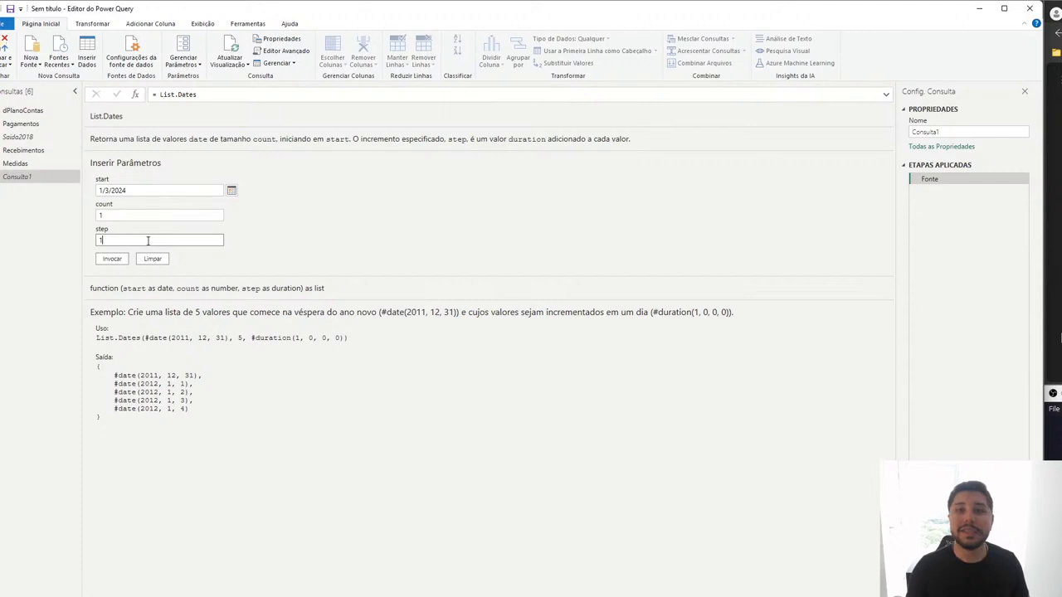
# Step: Review the start, count and step parameters and invoke the List.Dates function with them
pyautogui.click(149, 191)
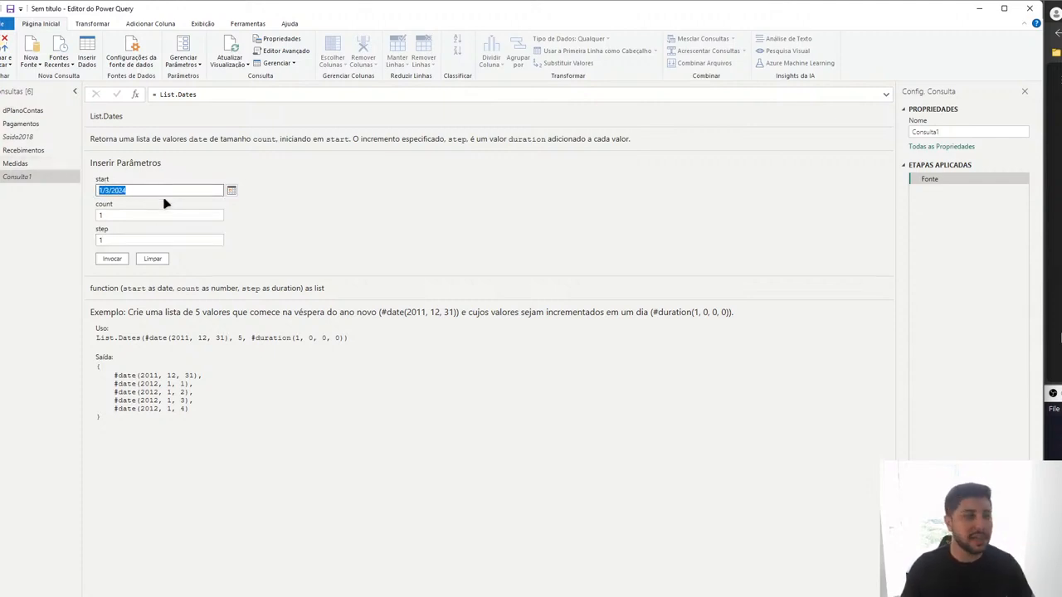
pyautogui.click(101, 215)
pyautogui.click(99, 242)
pyautogui.moveTo(99, 241); pyautogui.dragTo(87, 245)
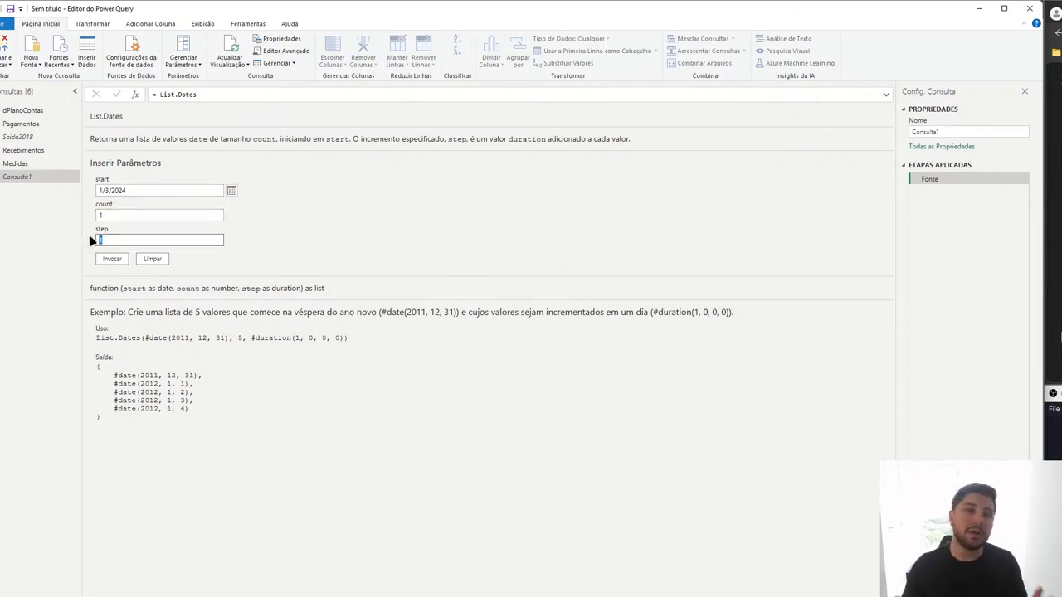
pyautogui.click(112, 258)
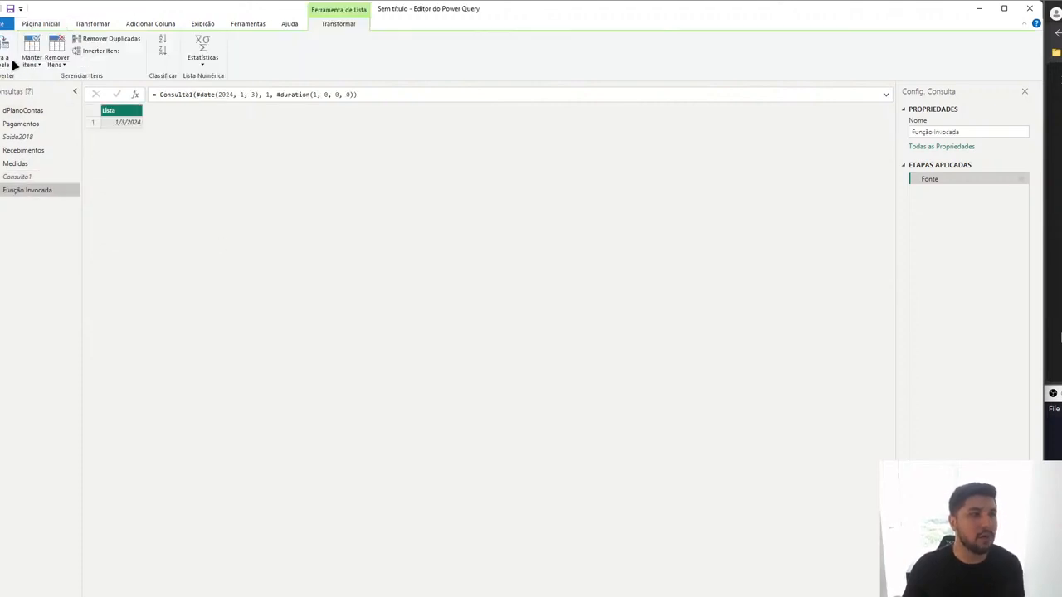
# Step: Convert the invoked date list to a table with no delimiter and rename the query dCalendario
pyautogui.click(11, 61)
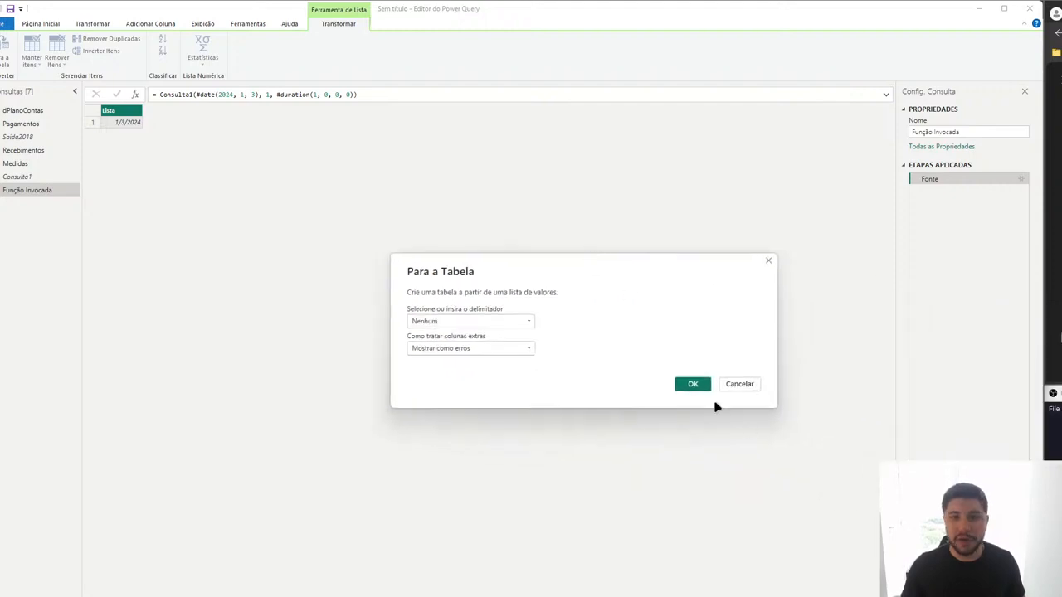
pyautogui.click(699, 385)
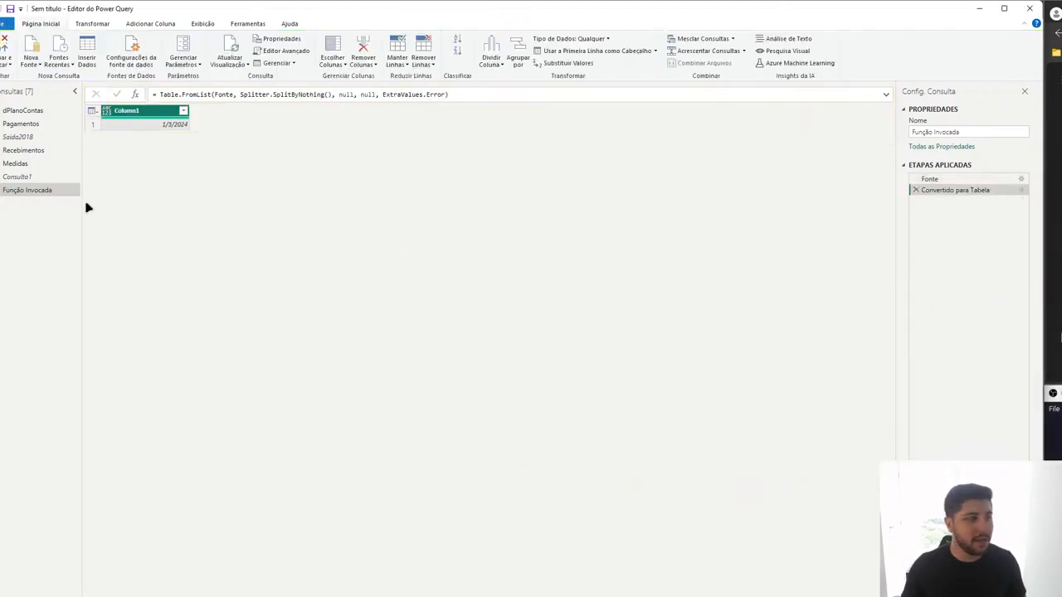
pyautogui.doubleClick(19, 190)
pyautogui.write('d')
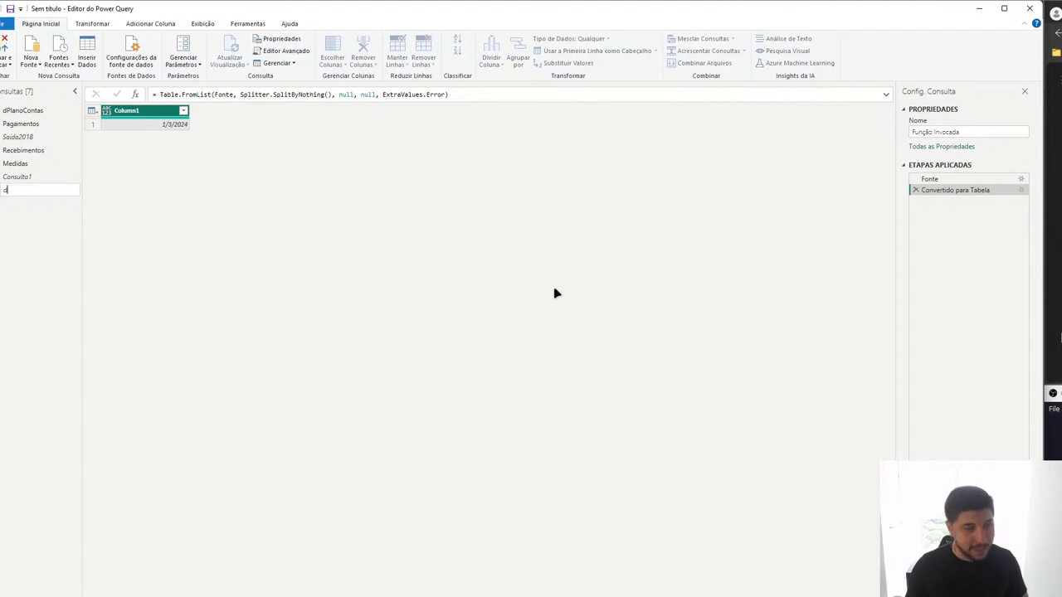
pyautogui.write('Calendario')
pyautogui.press('Return')
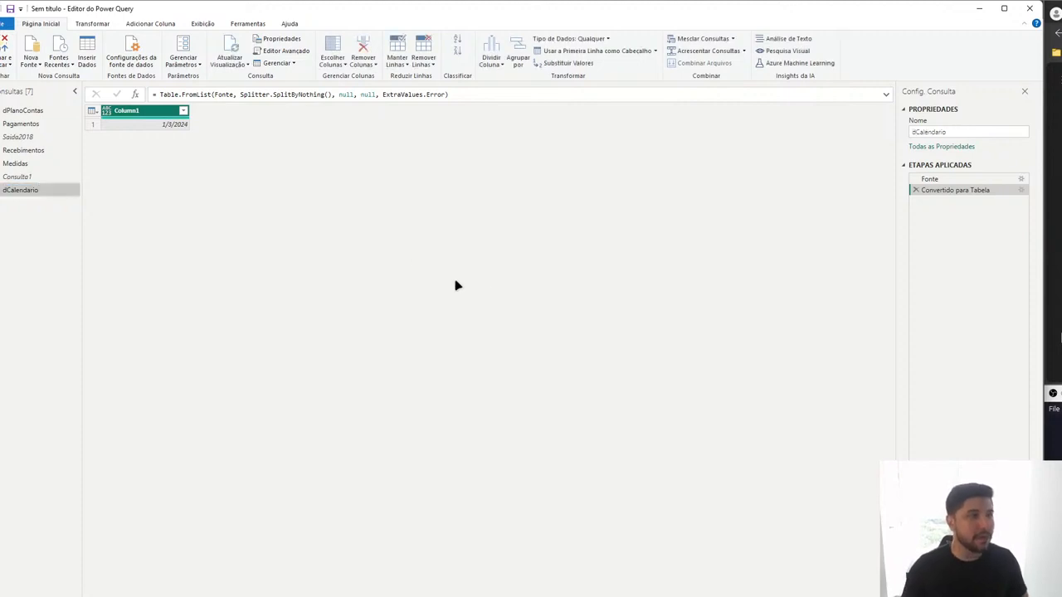
# Step: Rename the Column1 column of dCalendario to Data and set its data type to date
pyautogui.doubleClick(142, 113)
pyautogui.write('Data')
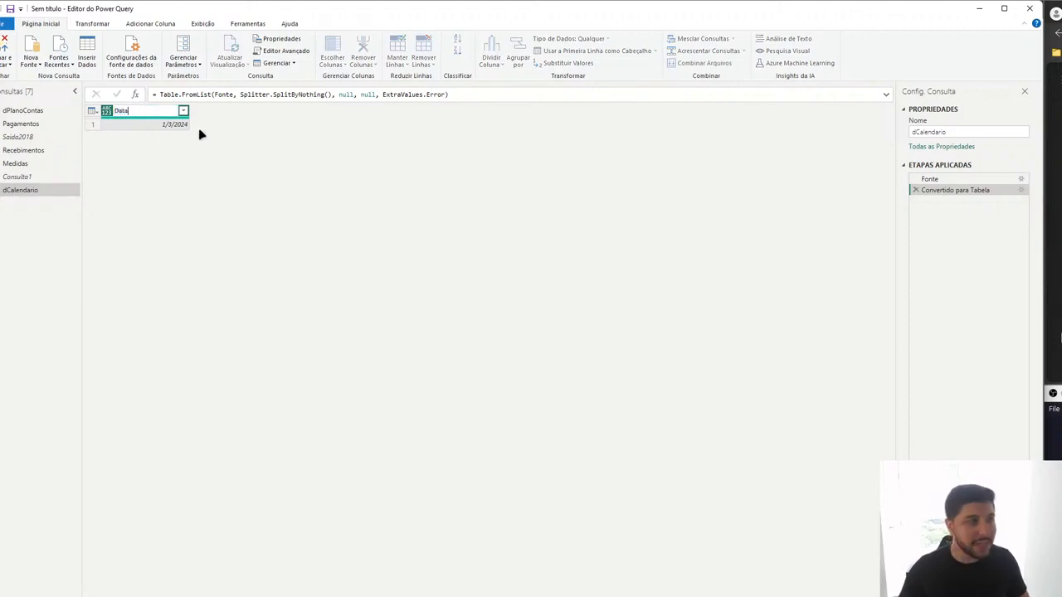
pyautogui.press('Return')
pyautogui.click(107, 113)
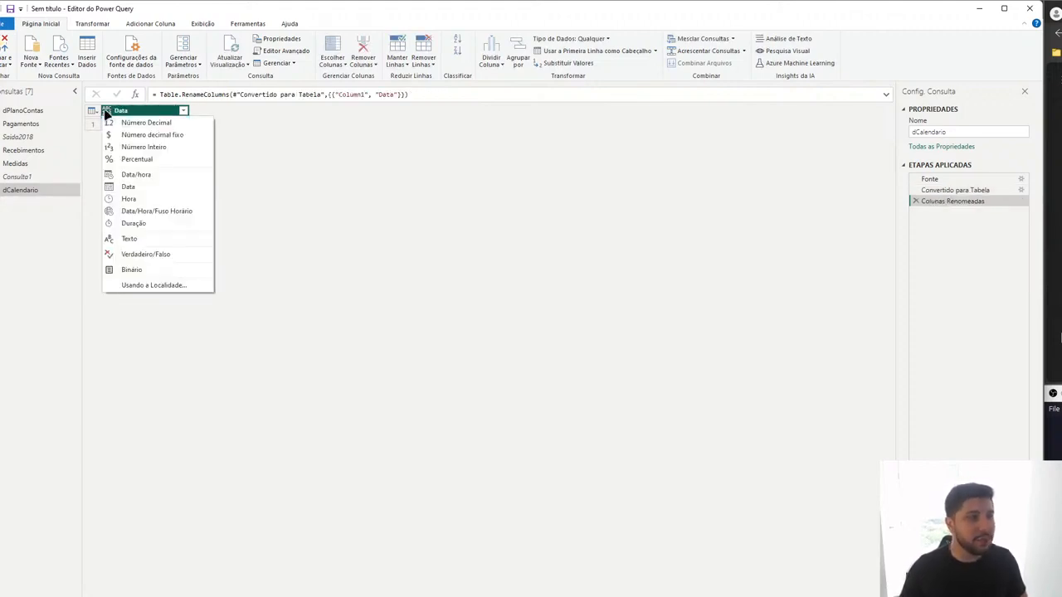
pyautogui.click(130, 186)
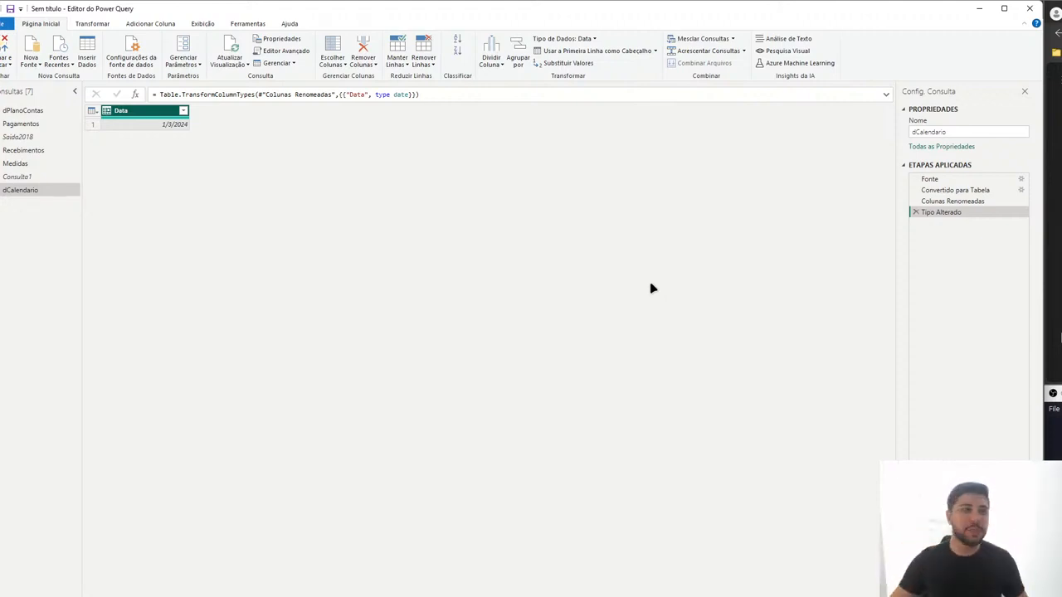
pyautogui.click(282, 53)
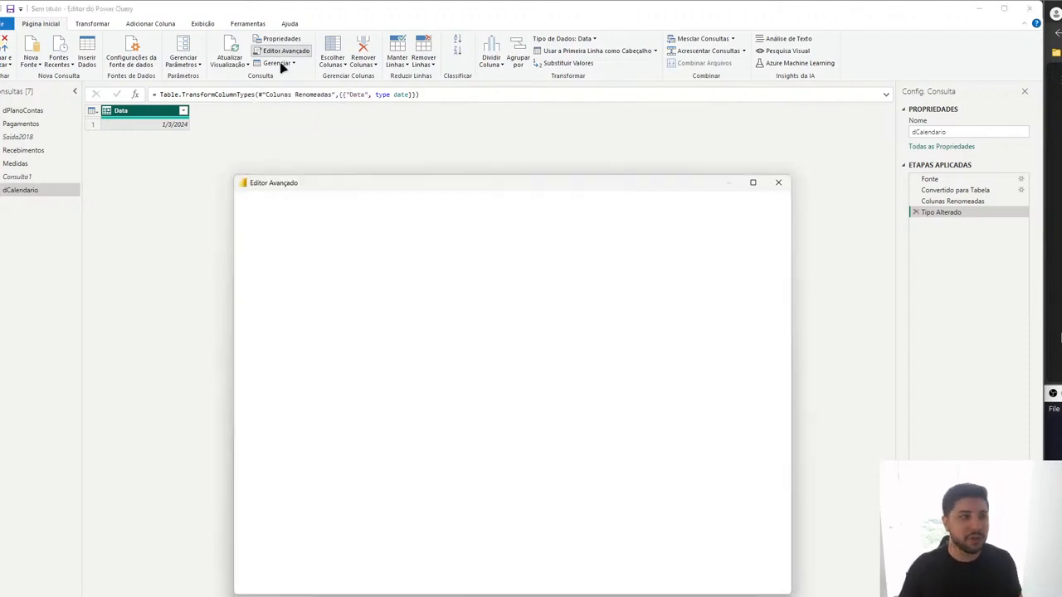
pyautogui.click(759, 572)
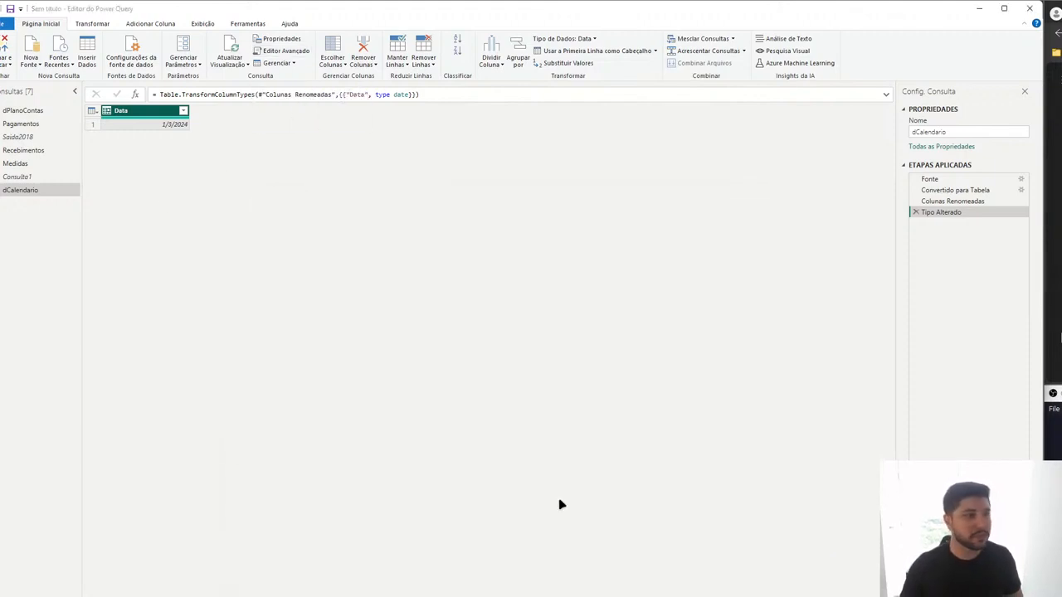
# Step: Sort the Pagamentos table by Data in ascending and in descending order to examine its first and last payment dates
pyautogui.click(39, 124)
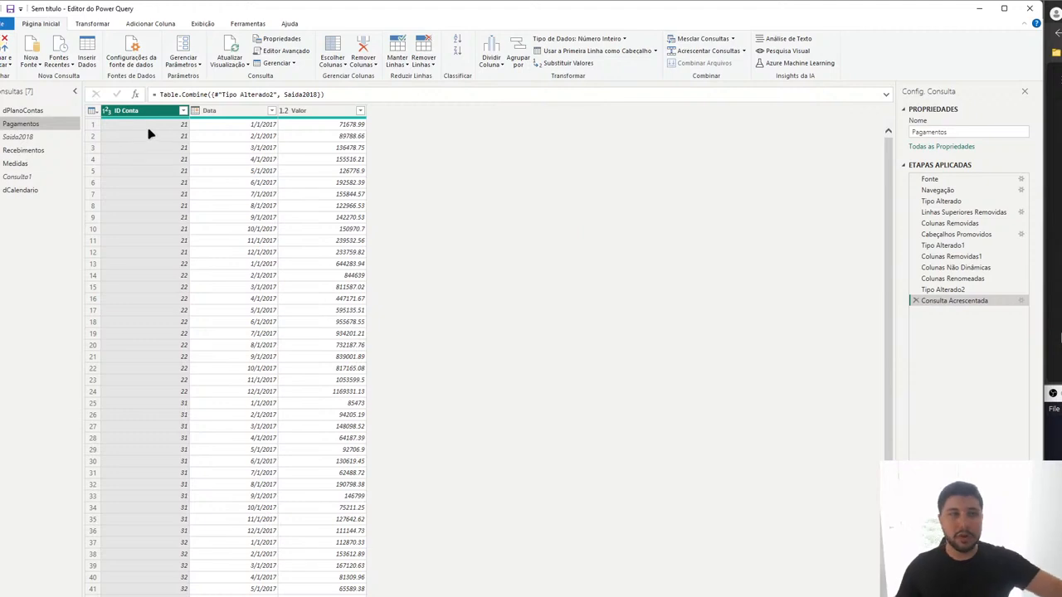
pyautogui.click(272, 111)
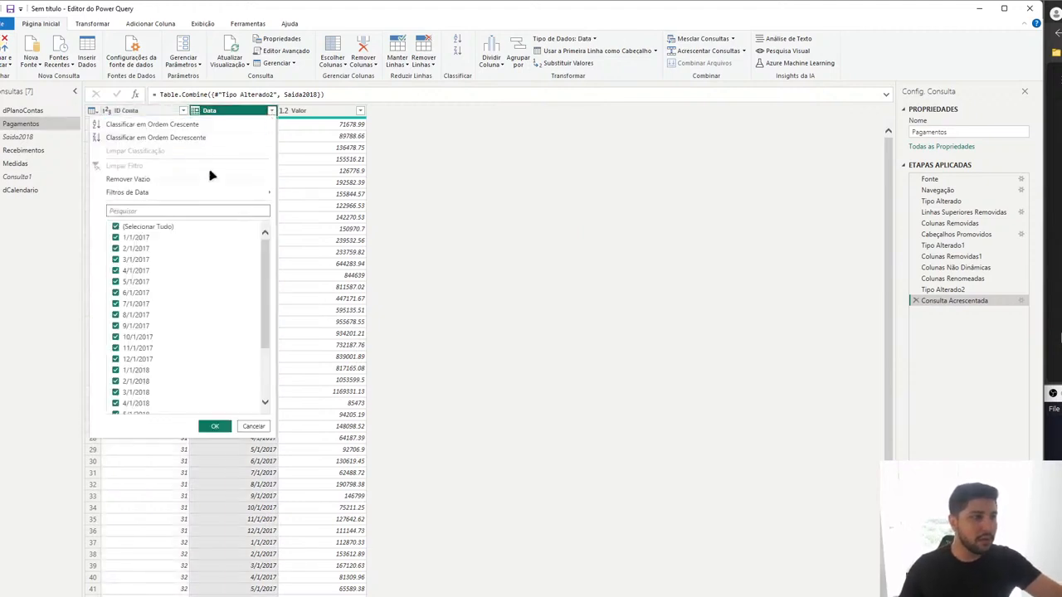
pyautogui.click(165, 124)
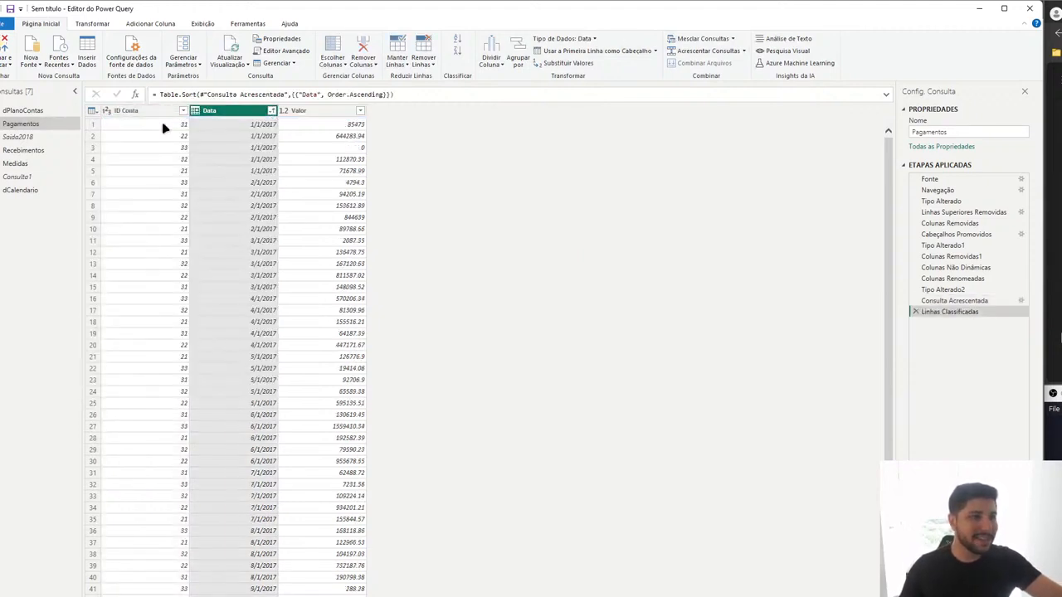
pyautogui.click(271, 110)
pyautogui.click(217, 139)
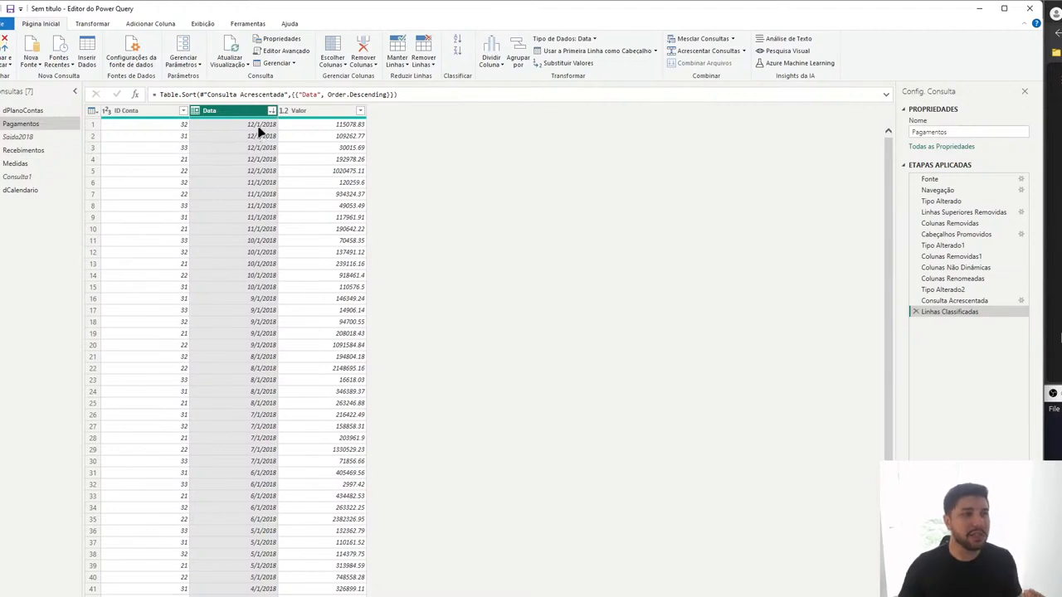
pyautogui.scroll(-5, 280, 142)
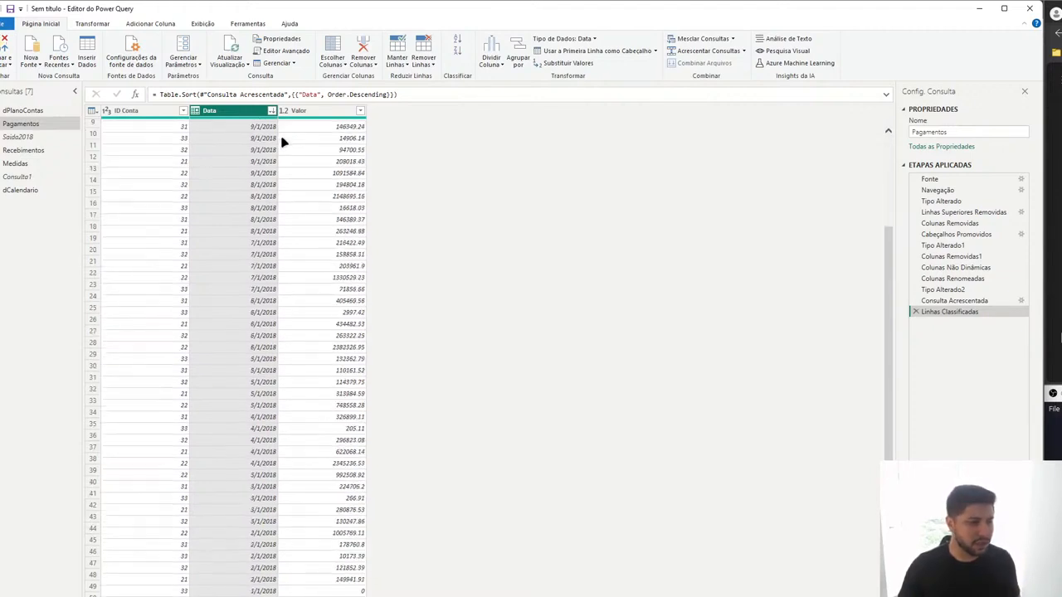
pyautogui.scroll(5, 279, 142)
pyautogui.scroll(-5, 285, 138)
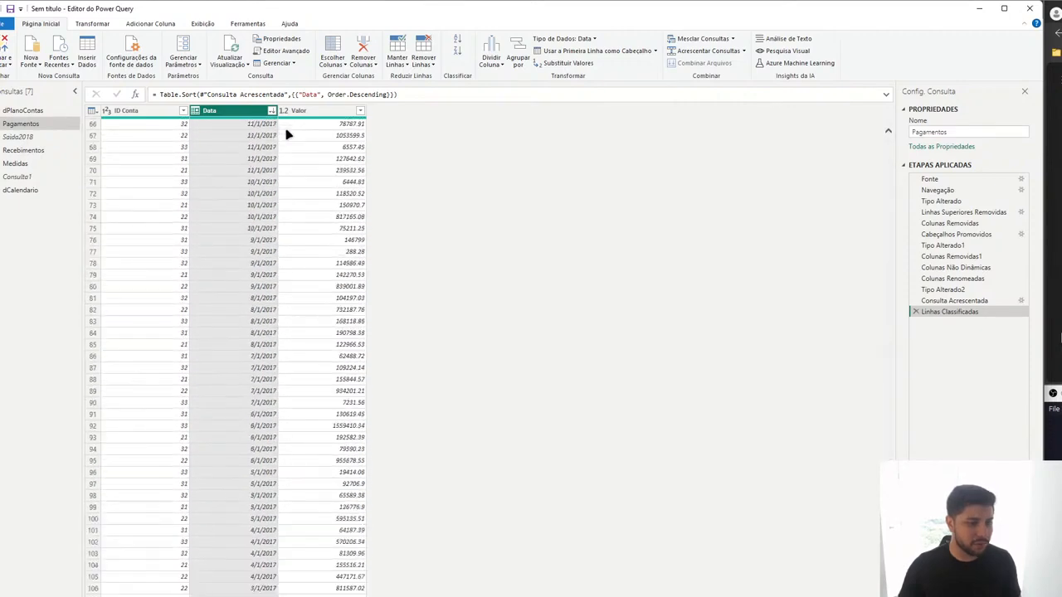
pyautogui.scroll(5, 285, 138)
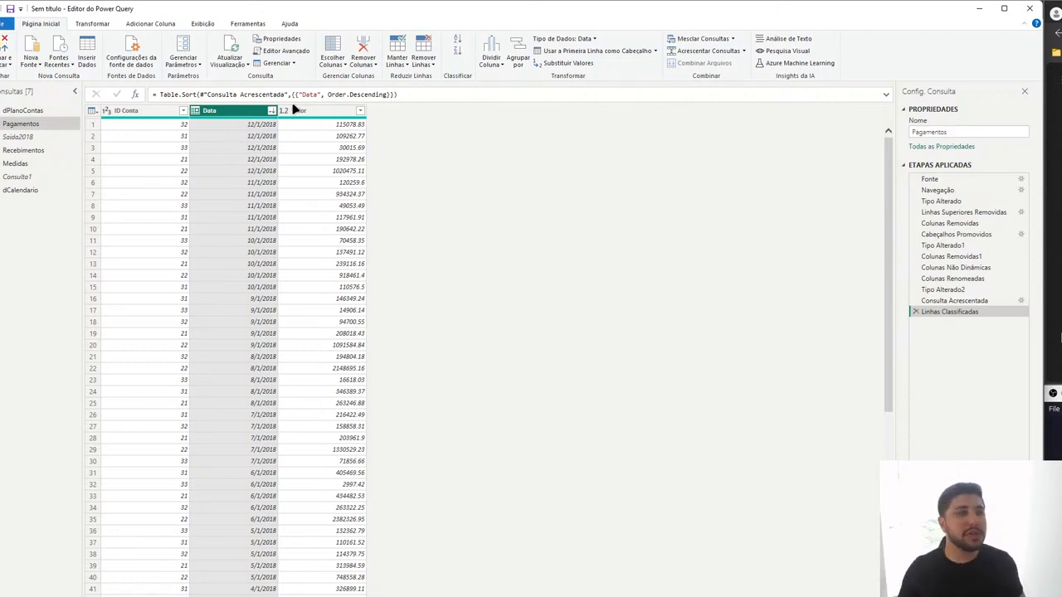
# Step: Sort the Recebimentos table by data in ascending and in descending order to examine its first and last receipt dates
pyautogui.click(39, 151)
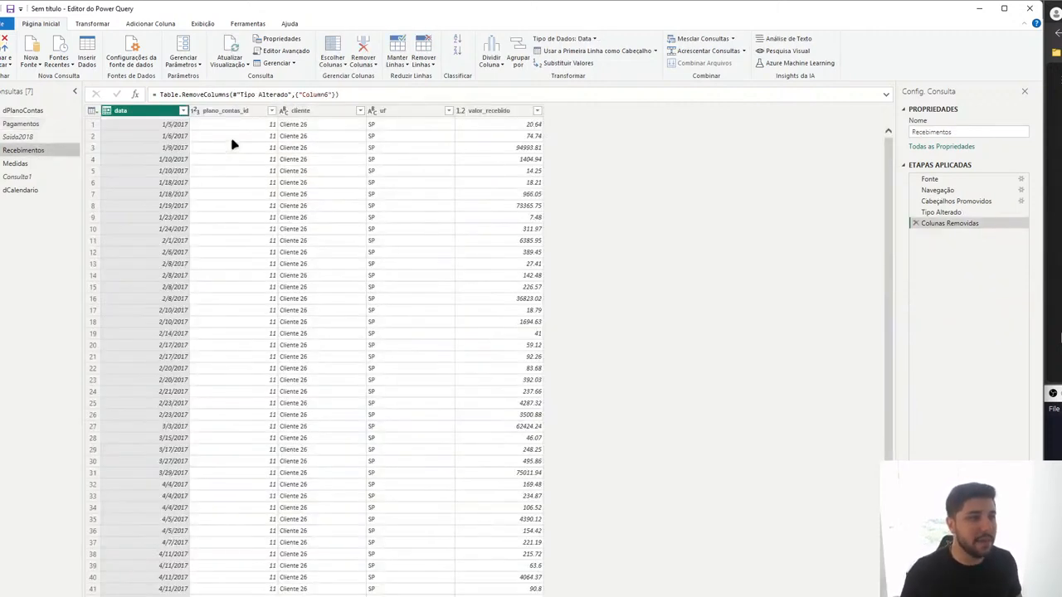
pyautogui.click(183, 110)
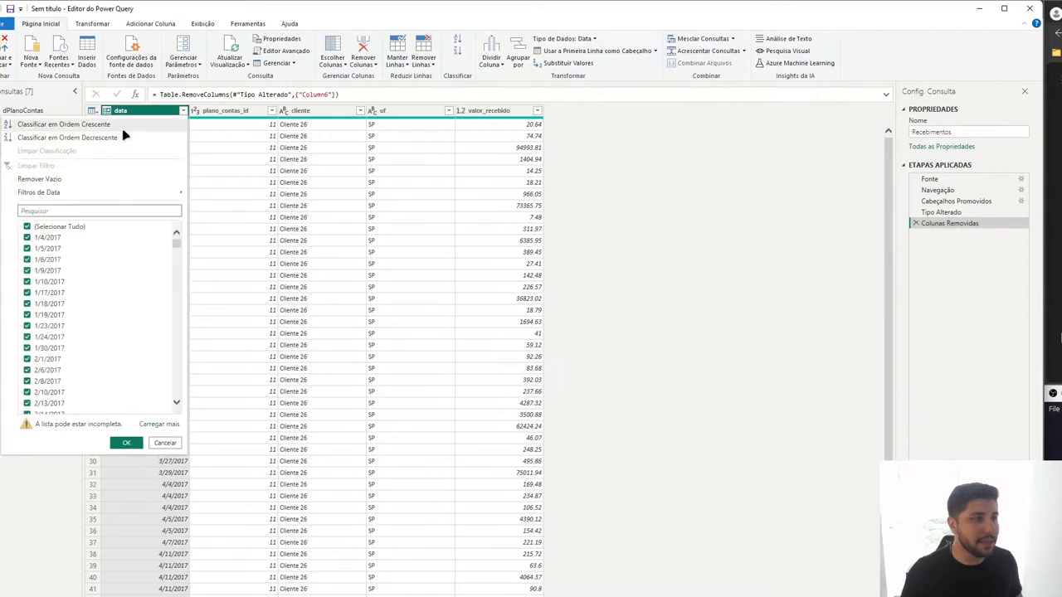
pyautogui.click(122, 124)
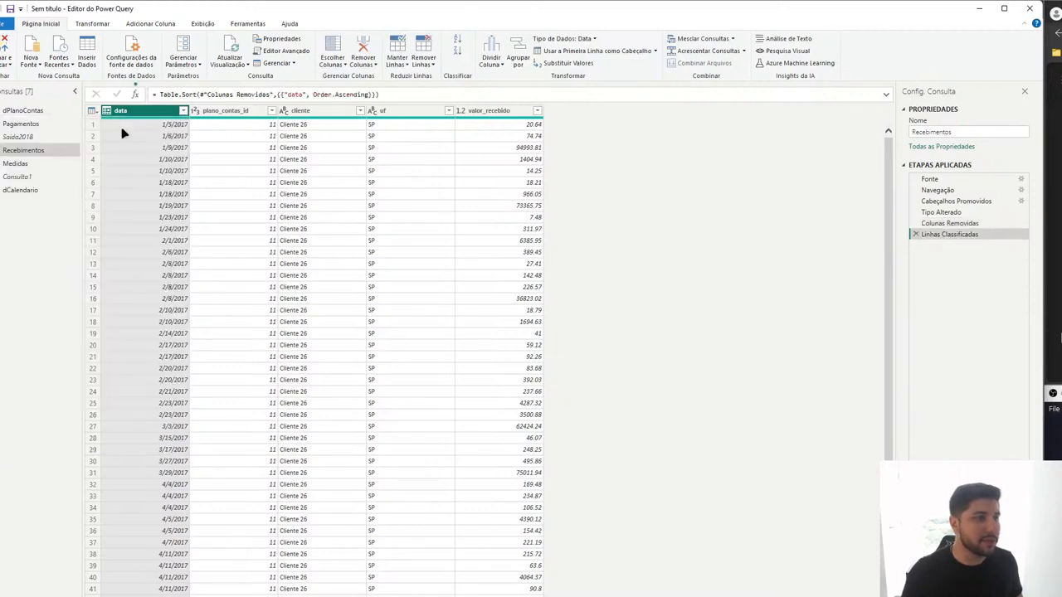
pyautogui.click(183, 110)
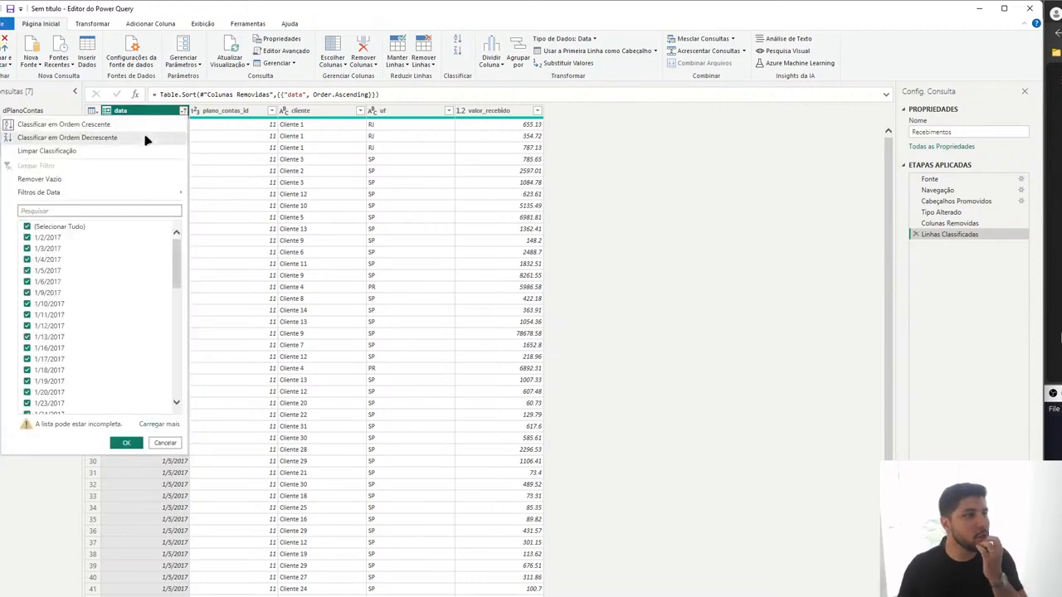
pyautogui.click(145, 138)
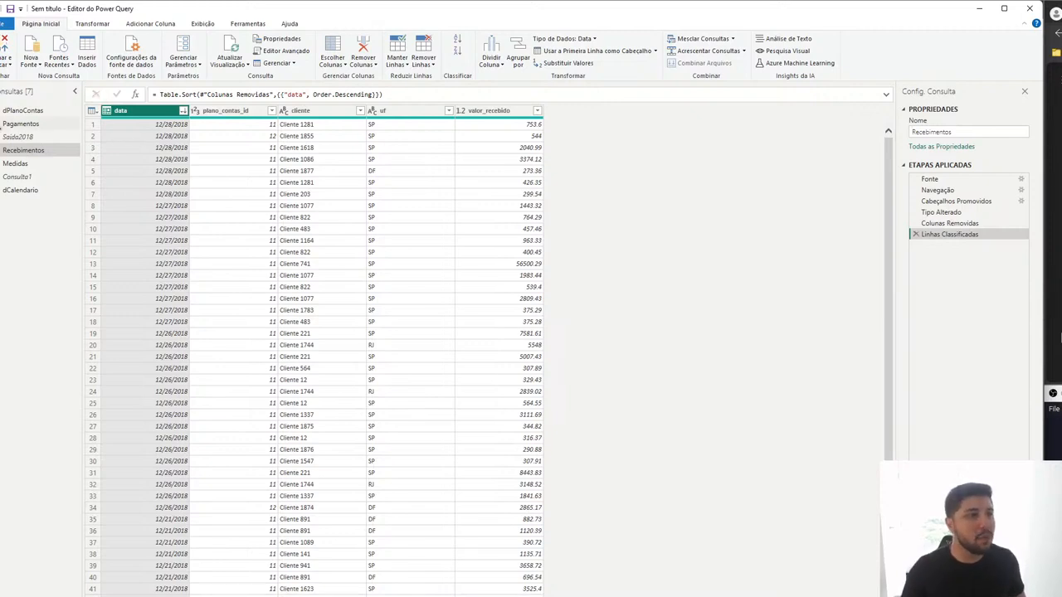
# Step: Re-sort the Pagamentos table by Data in ascending order to check its earliest date
pyautogui.click(24, 124)
pyautogui.click(271, 110)
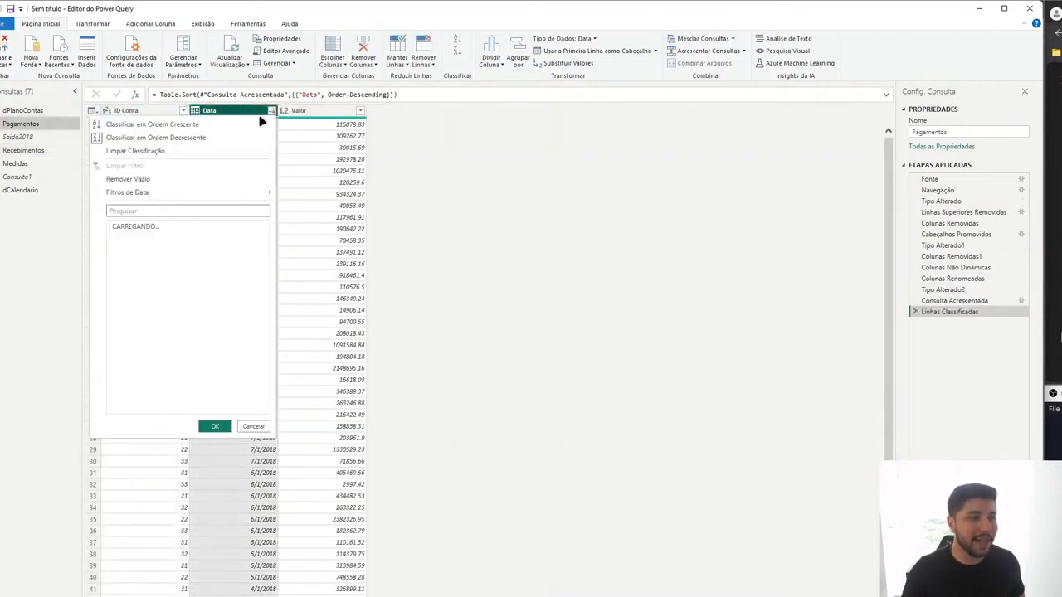
pyautogui.click(150, 126)
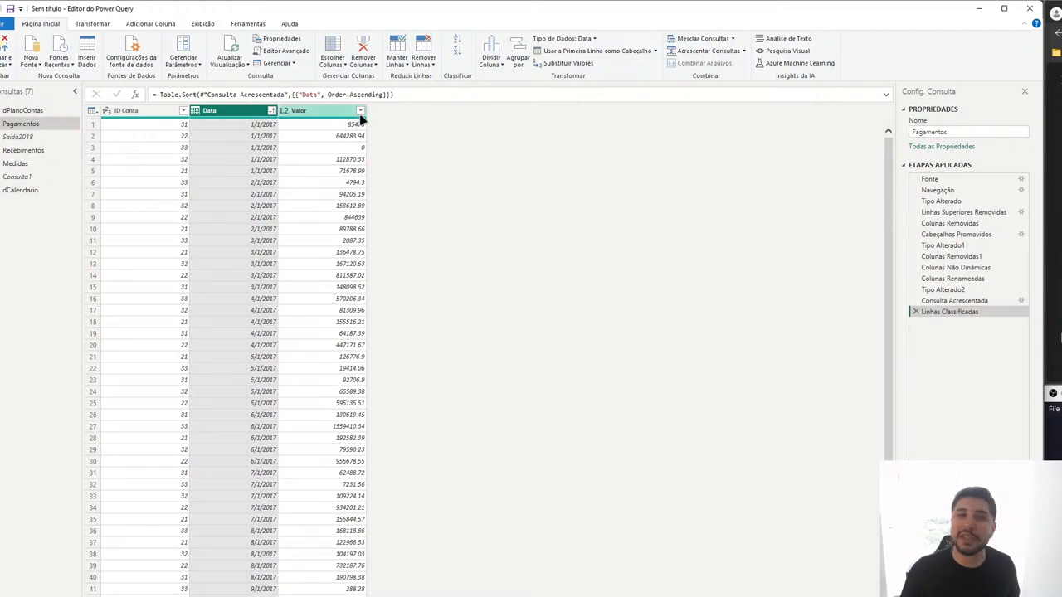
# Step: Re-sort the Recebimentos table by data ascending and back to descending to compare its date range with Pagamentos
pyautogui.click(23, 150)
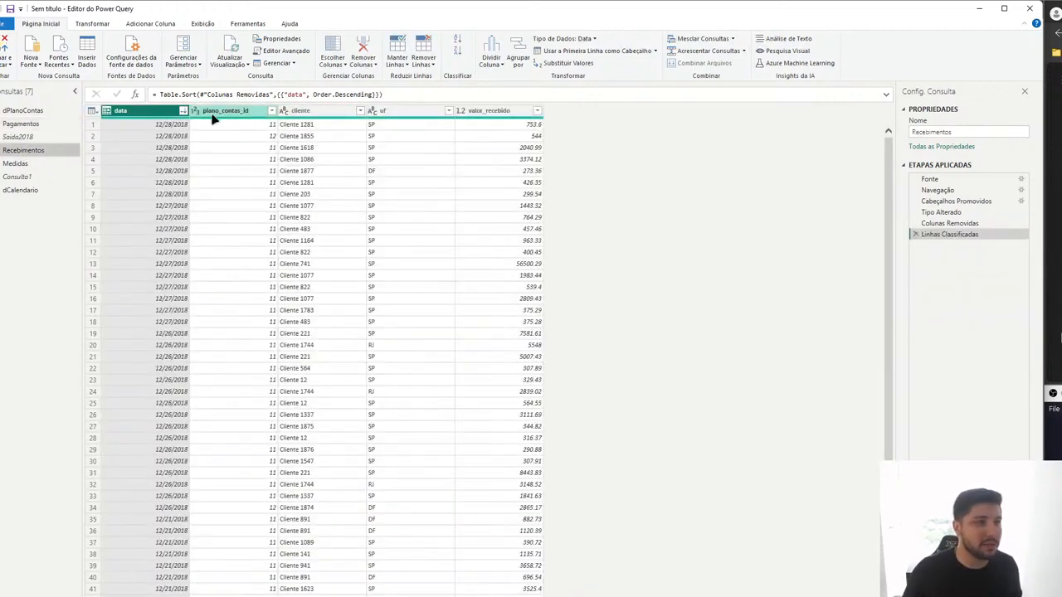
pyautogui.click(184, 110)
pyautogui.click(168, 125)
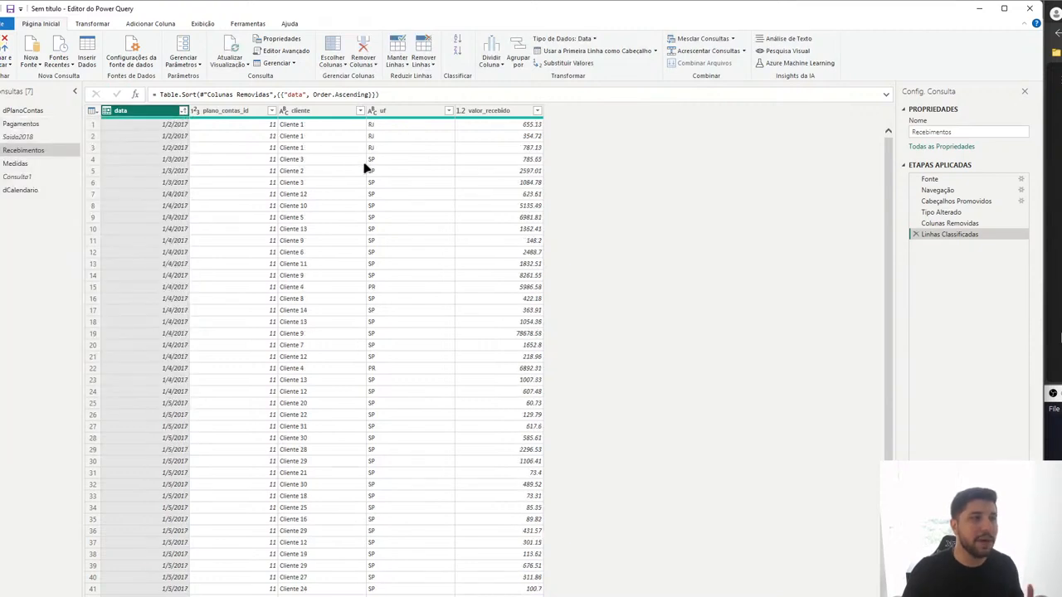
pyautogui.click(182, 111)
pyautogui.click(137, 140)
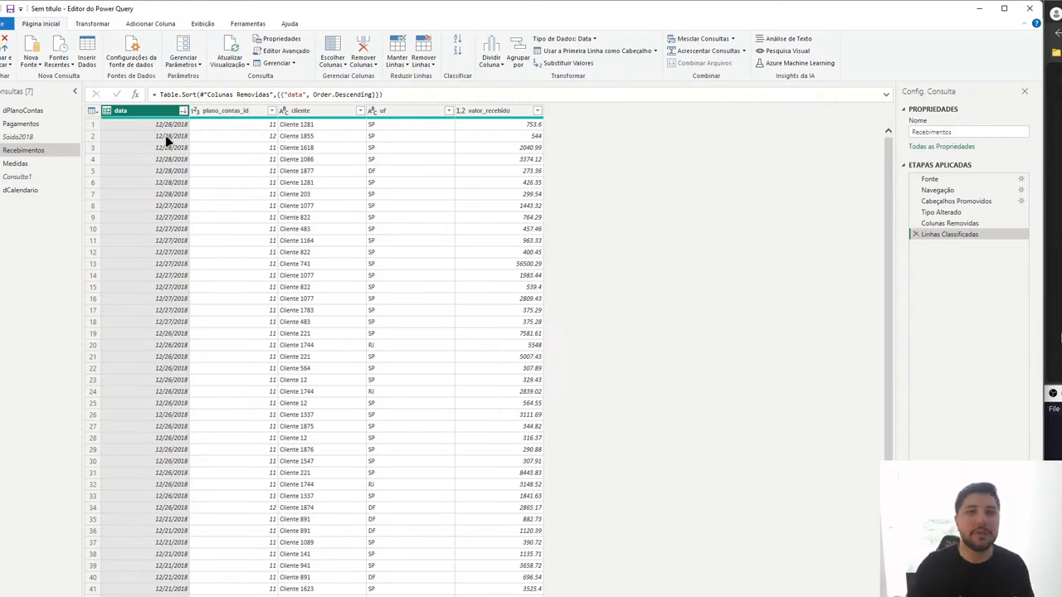
# Step: Add the line PrimeiraData = List.Min(Pagamentos[Data]), above Fonte in the dCalendario query code and apply it
pyautogui.click(58, 190)
pyautogui.click(281, 52)
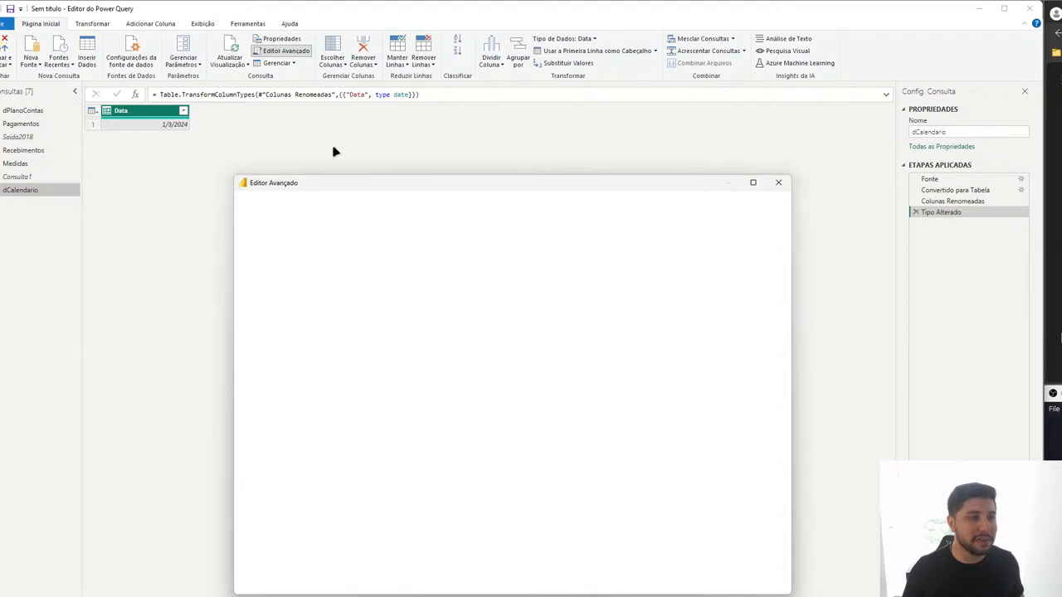
pyautogui.click(288, 238)
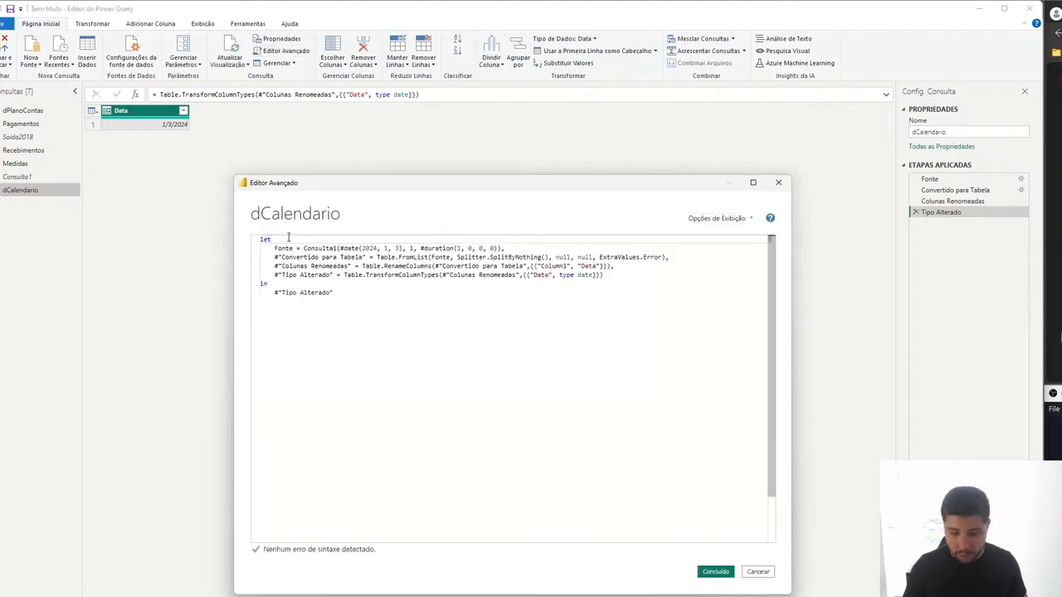
pyautogui.press('Return')
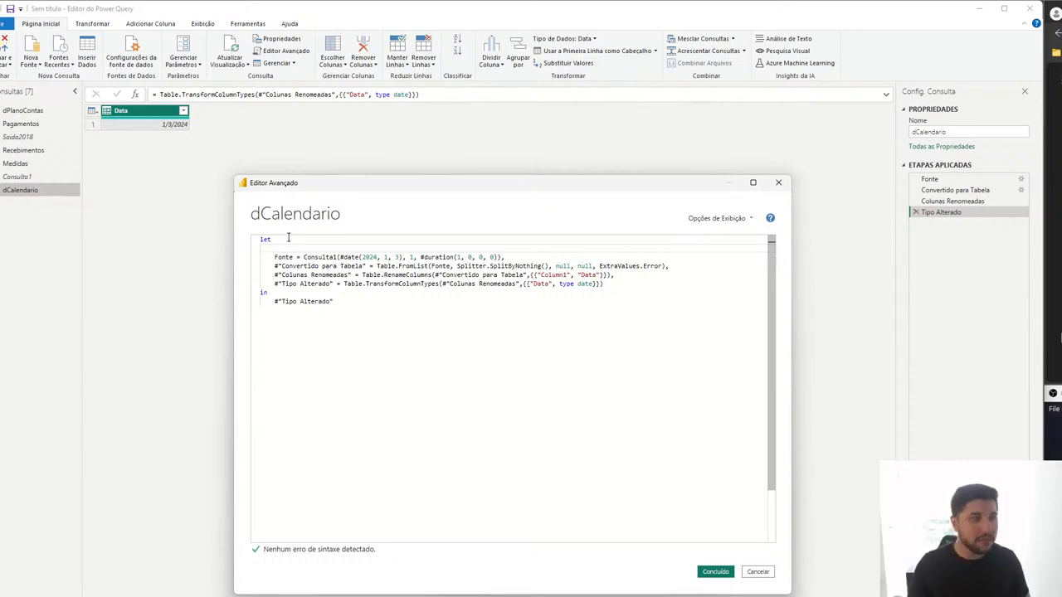
pyautogui.write('PrimeiraData ')
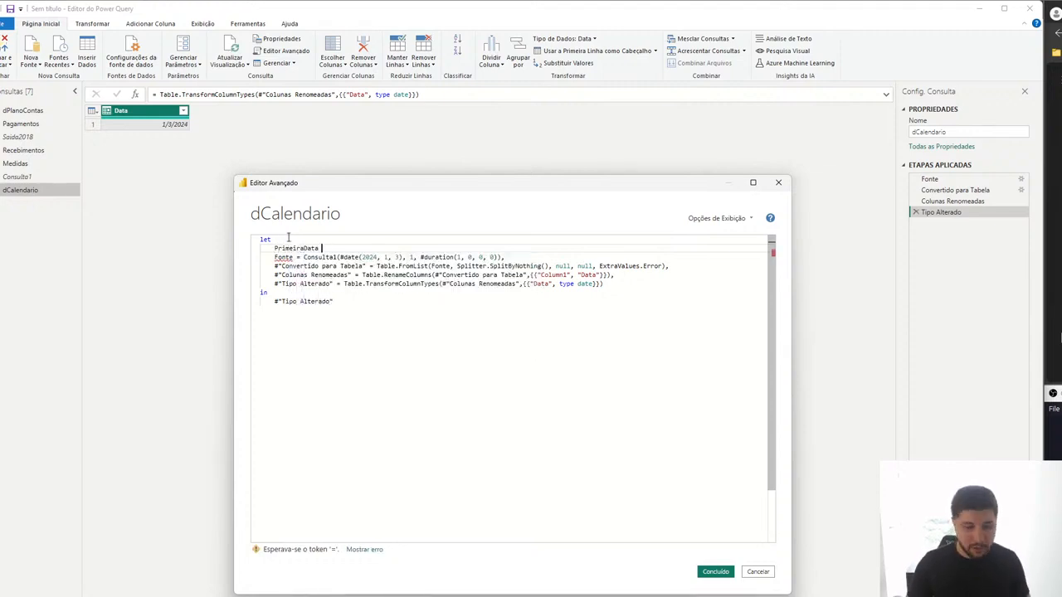
pyautogui.write('= List')
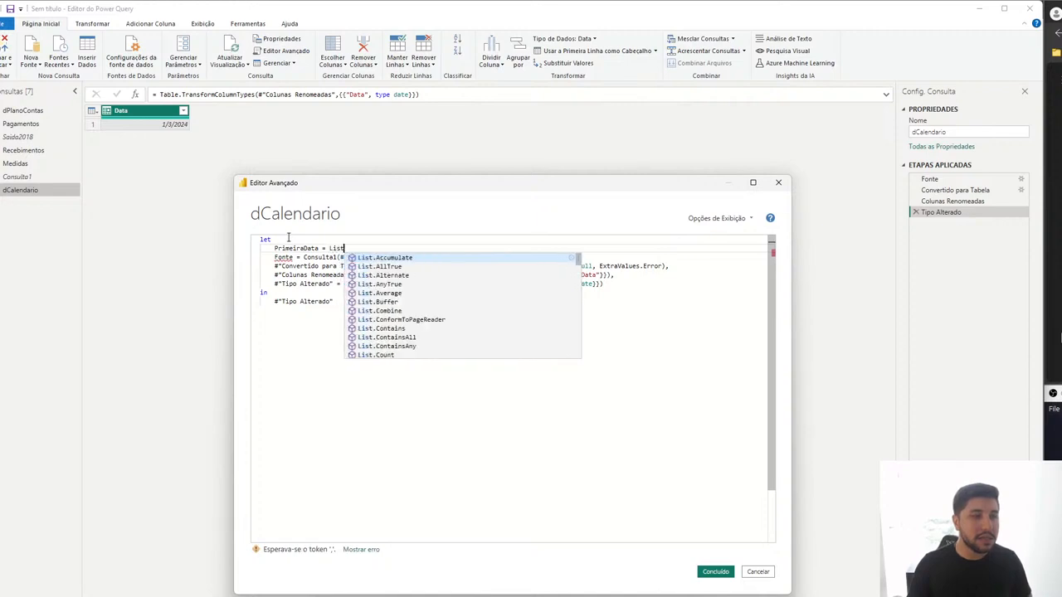
pyautogui.write('.Min(Pagam')
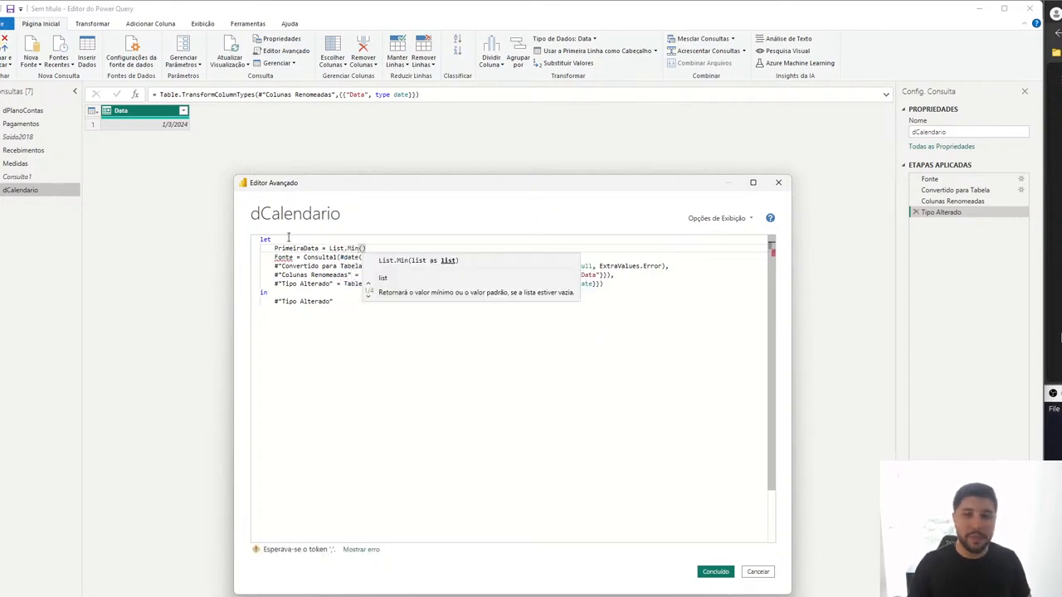
pyautogui.write('entos[')
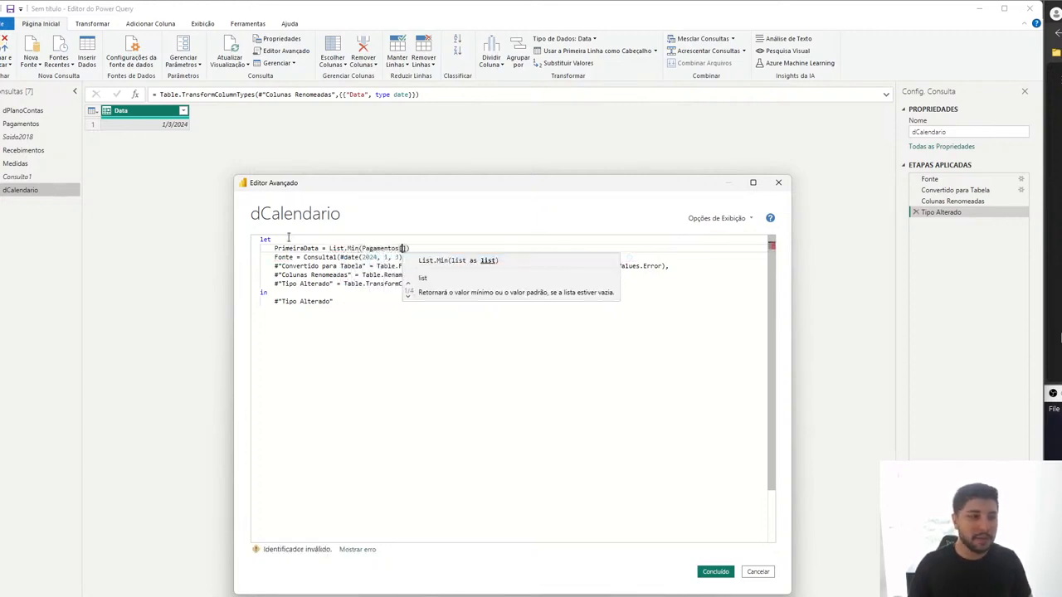
pyautogui.write('Data]),')
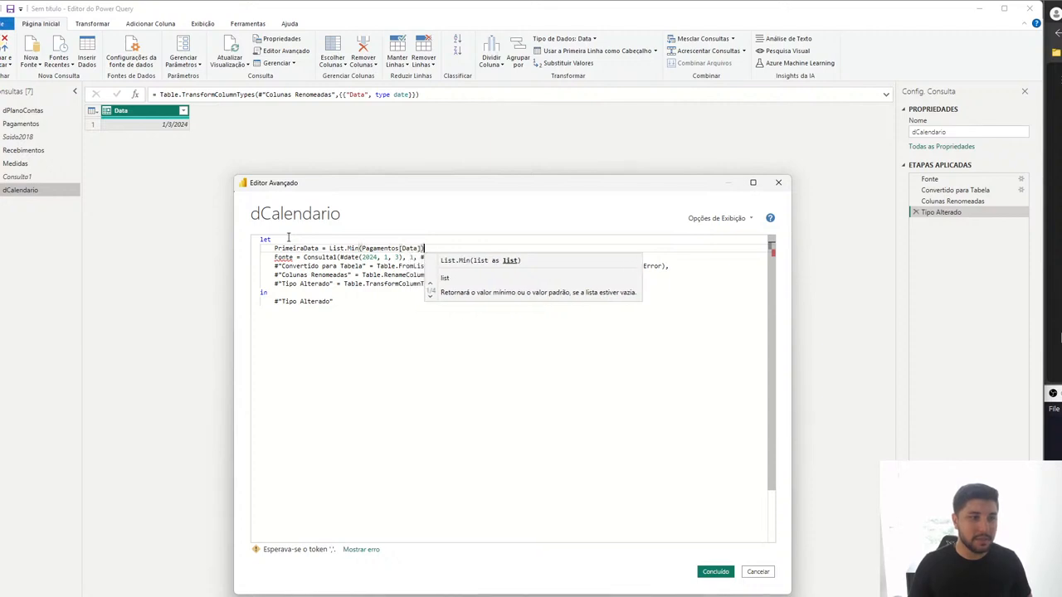
pyautogui.click(714, 571)
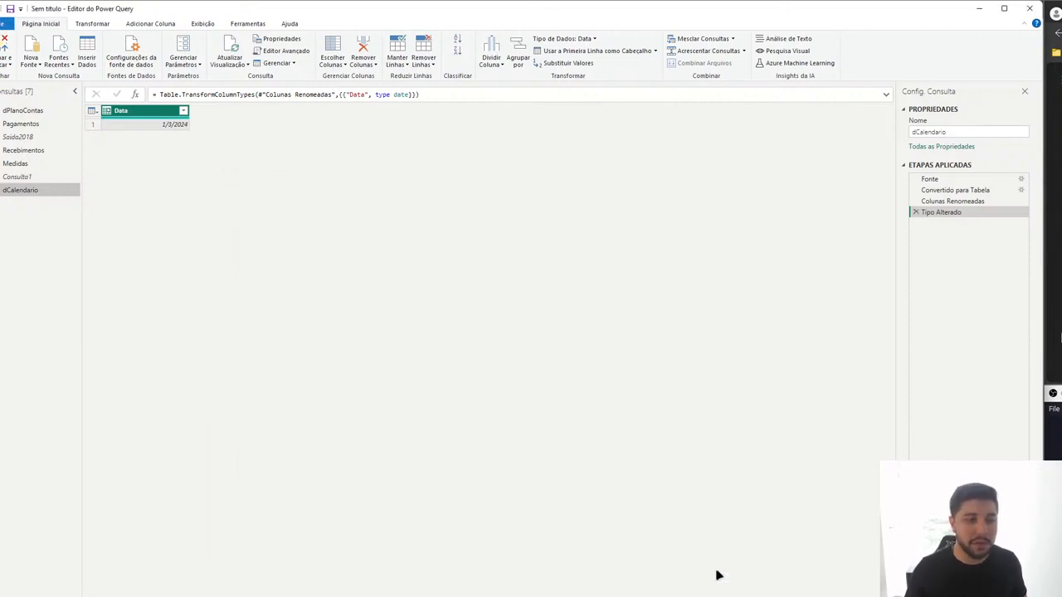
# Step: Compare the result of the PrimeiraData step in dCalendario with the earliest Pagamentos date, and check the latest date in Recebimentos
pyautogui.click(18, 124)
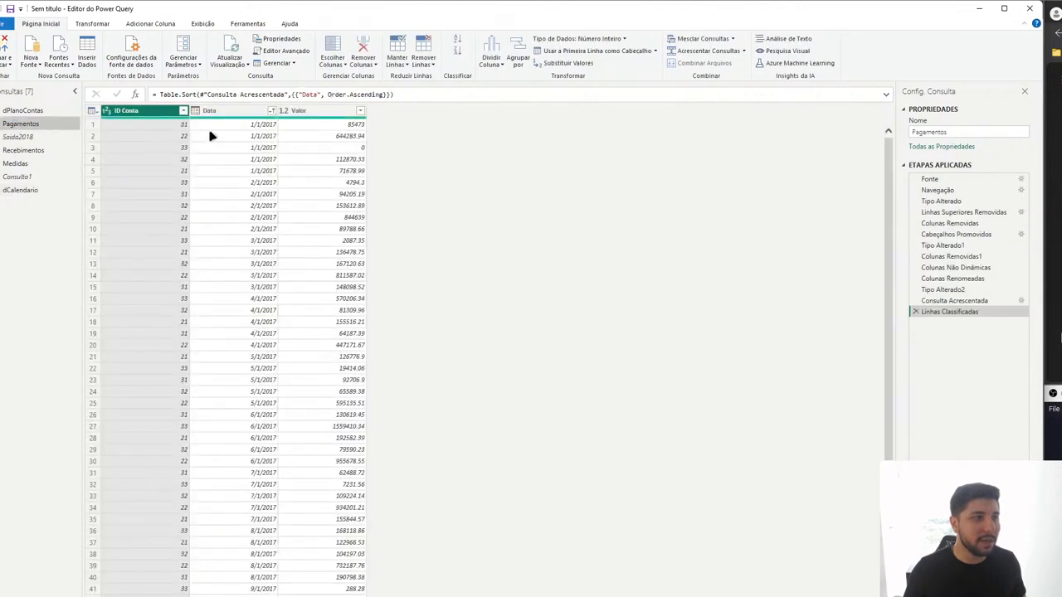
pyautogui.click(66, 190)
pyautogui.click(938, 179)
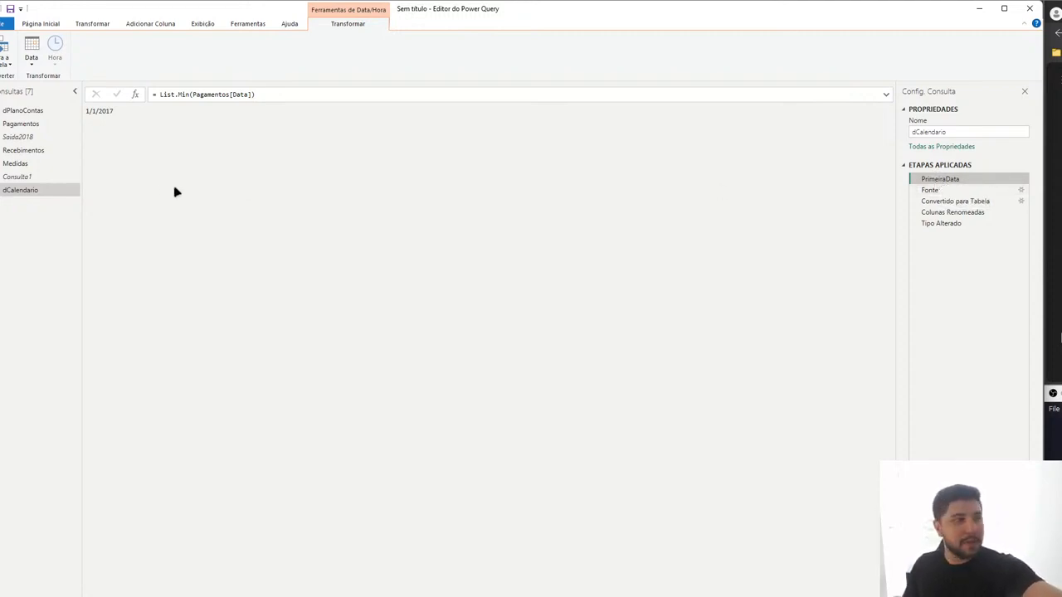
pyautogui.moveTo(113, 109); pyautogui.dragTo(81, 106)
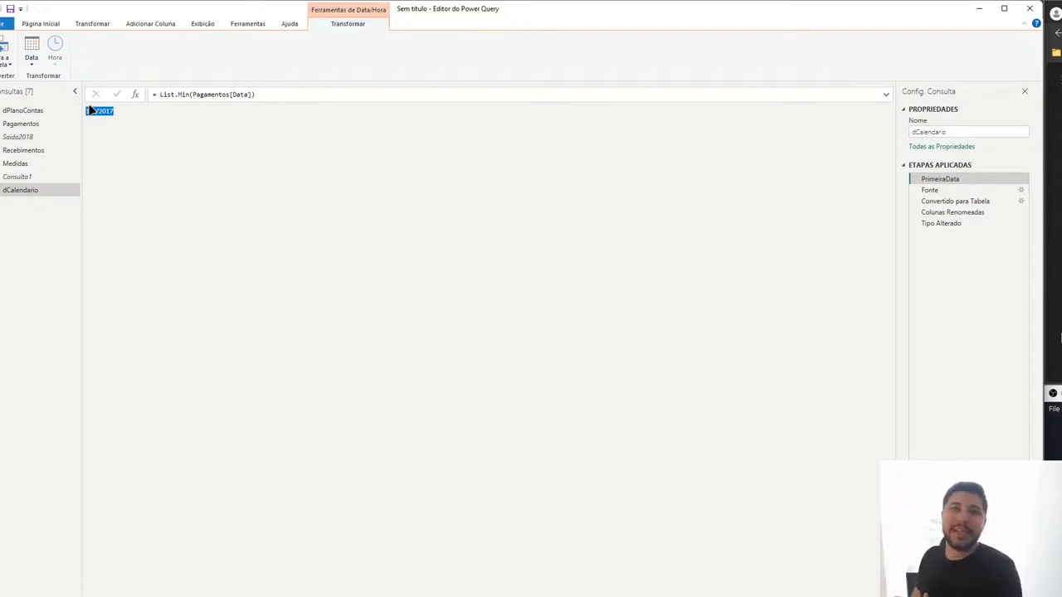
pyautogui.click(47, 24)
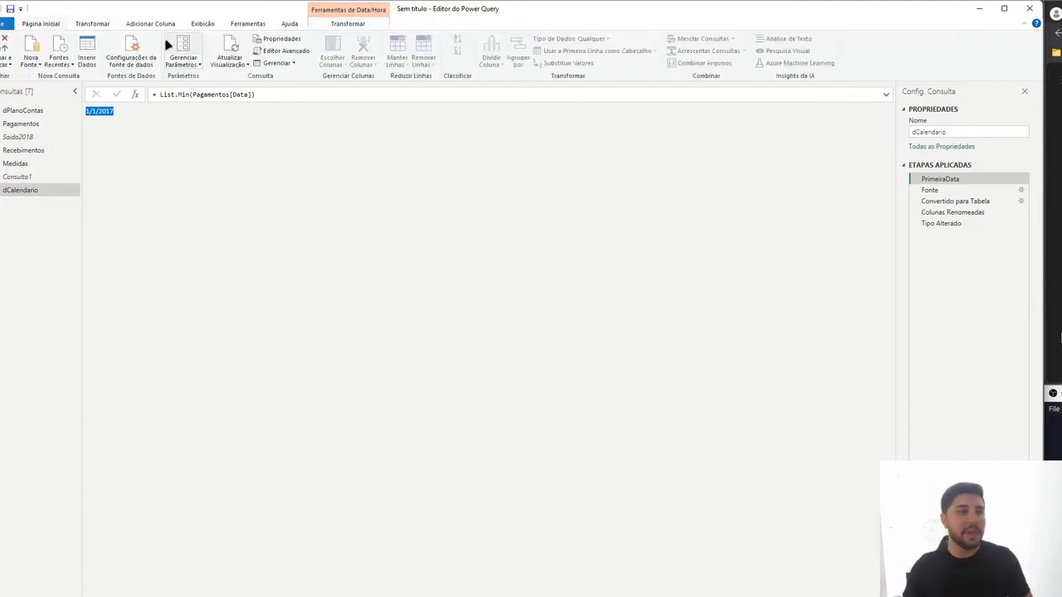
pyautogui.click(70, 150)
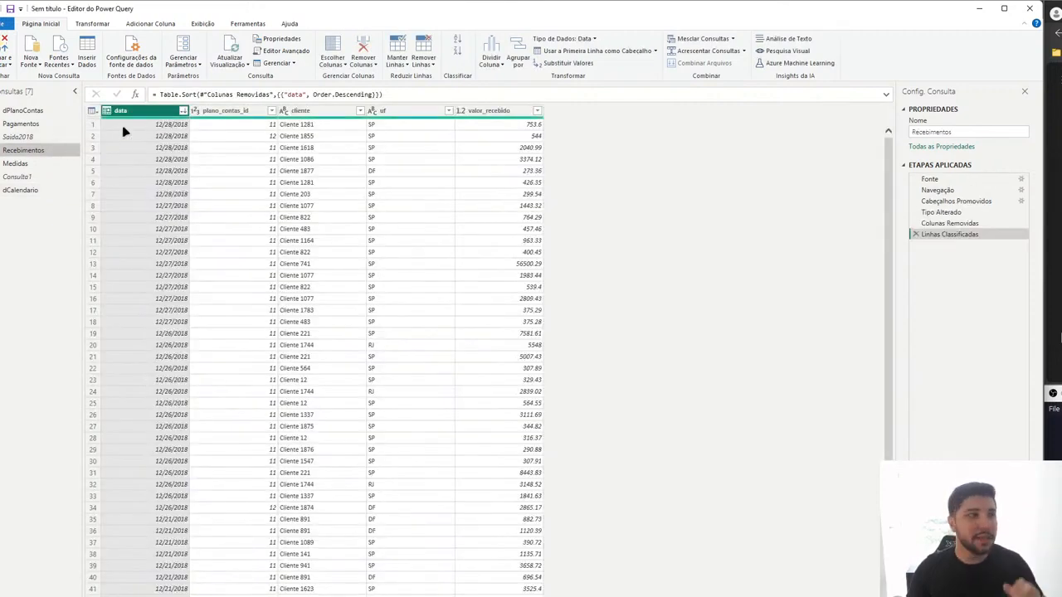
# Step: Add the line UltimaData = List.Max(Recebimentos[data]), below PrimeiraData in the dCalendario query code
pyautogui.click(2, 192)
pyautogui.click(278, 51)
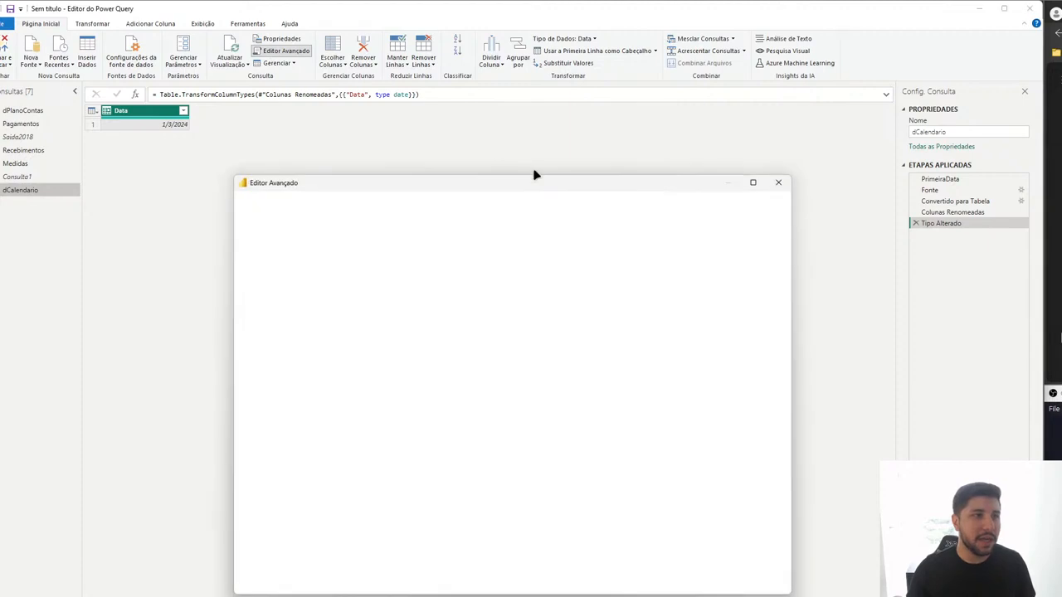
pyautogui.click(479, 248)
pyautogui.write(',')
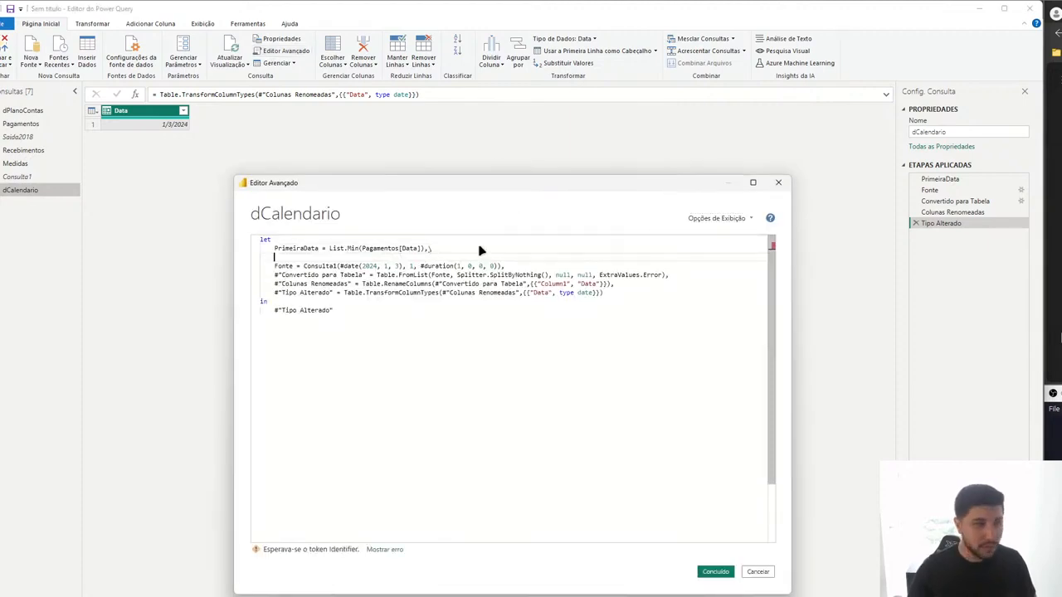
pyautogui.press('Return')
pyautogui.press('Tab')
pyautogui.write('Ultima')
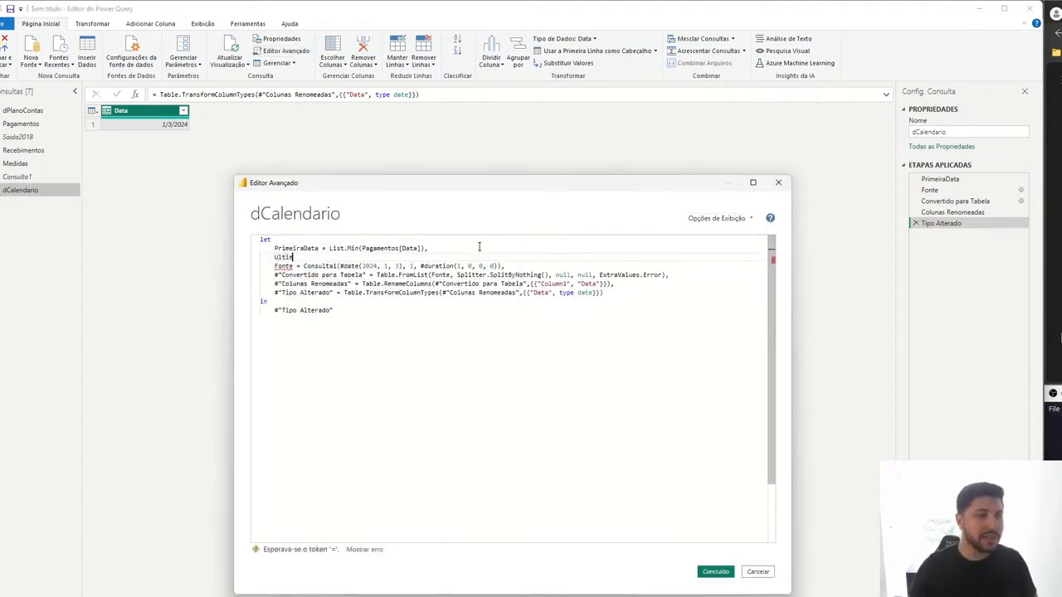
pyautogui.write('Data = List.ma')
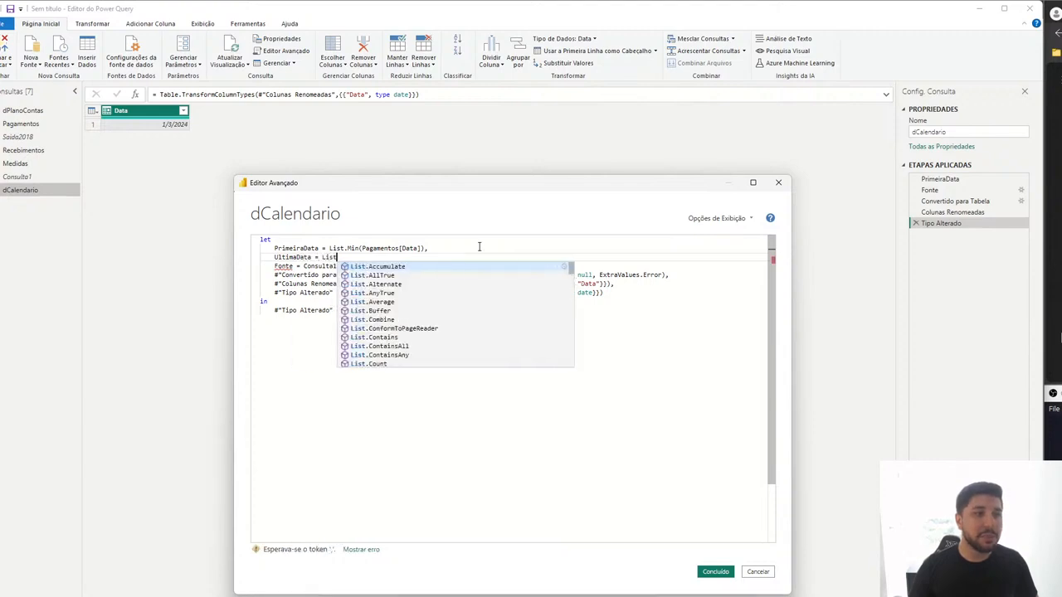
pyautogui.press('BackSpace')
pyautogui.press('BackSpace')
pyautogui.write('Max')
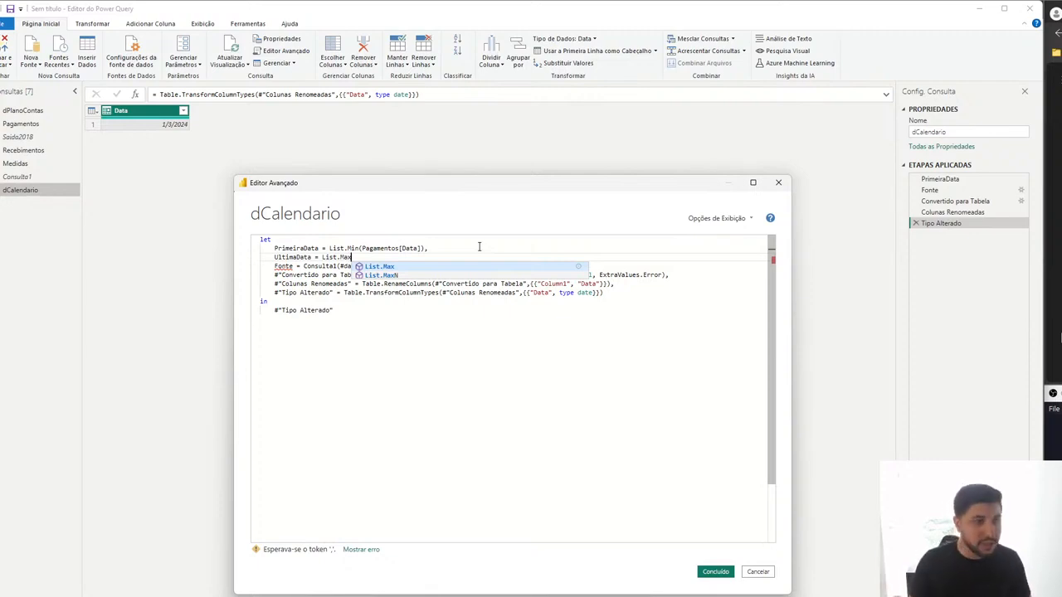
pyautogui.write('(')
pyautogui.write('Recebimentos[data')
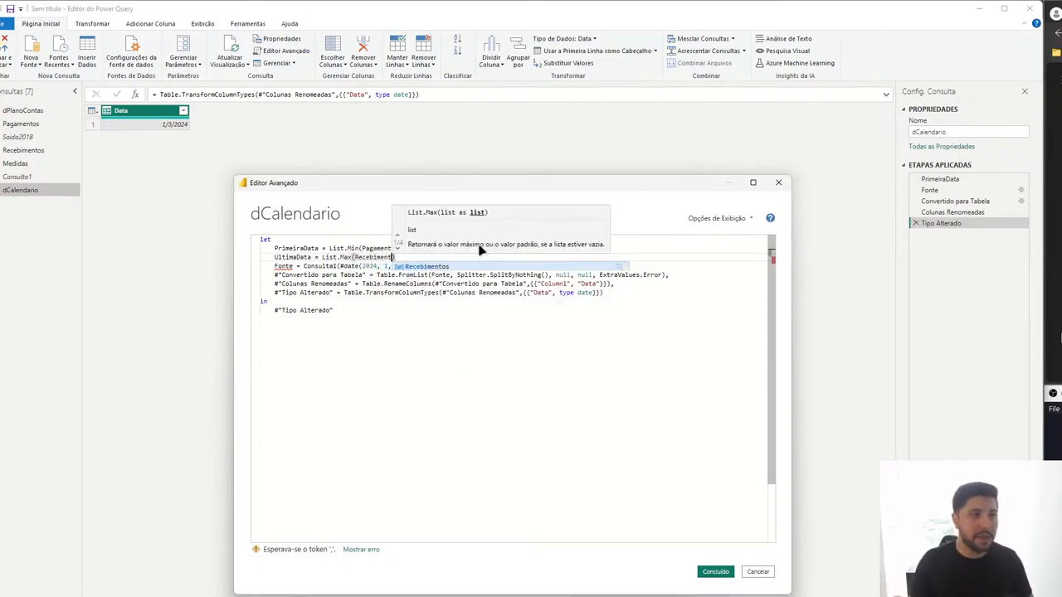
pyautogui.write(']),')
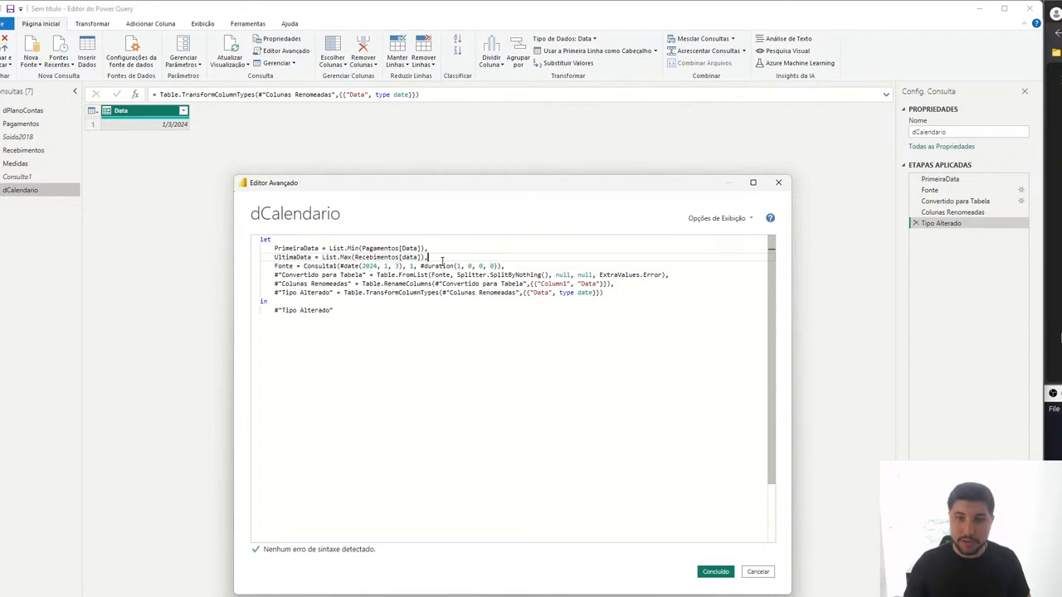
# Step: Add the line QuantidadeDias = Duration.Days(UltimaData - PrimeiraData) + 1, below UltimaData in the query code
pyautogui.press('Return')
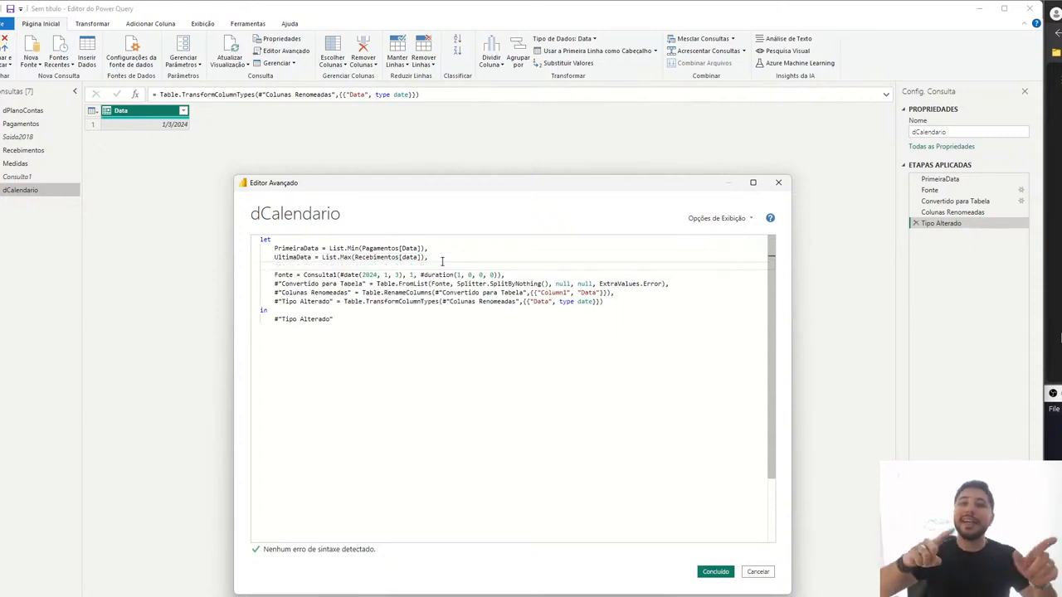
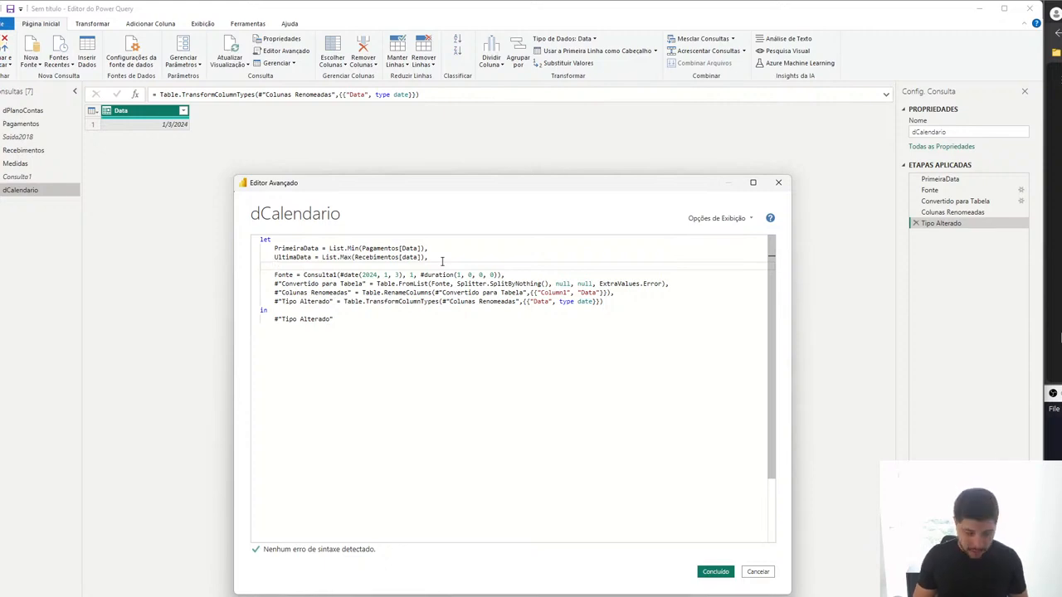
pyautogui.write('Quantidad')
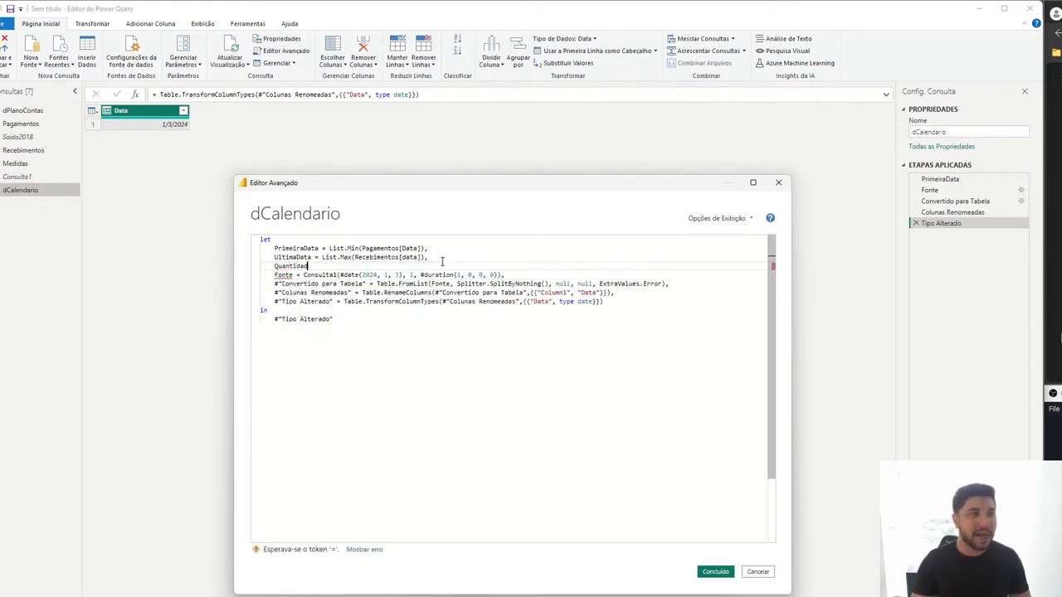
pyautogui.write('eDias = ')
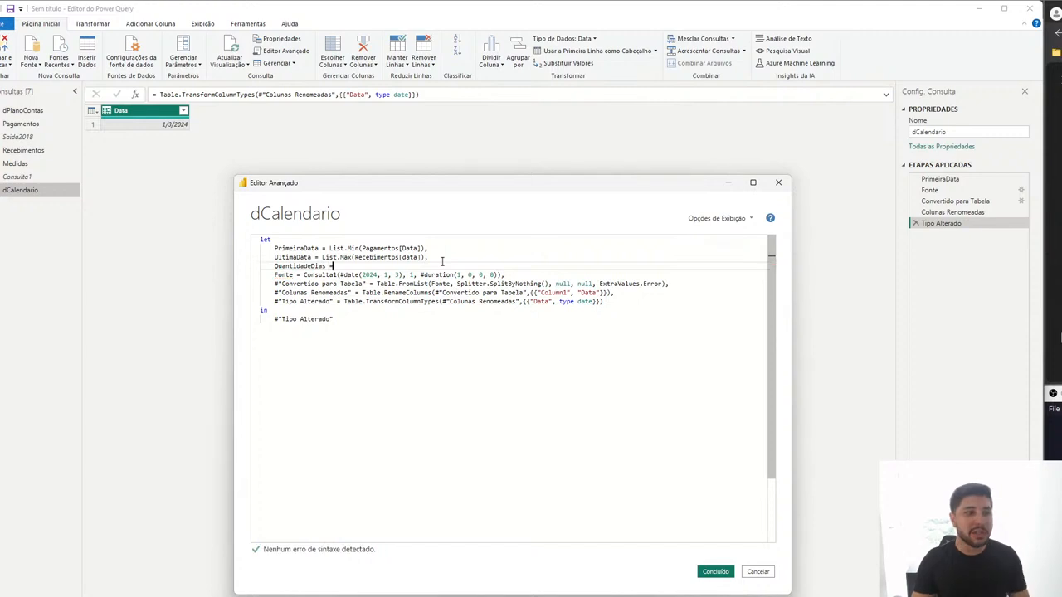
pyautogui.write('Duration.d')
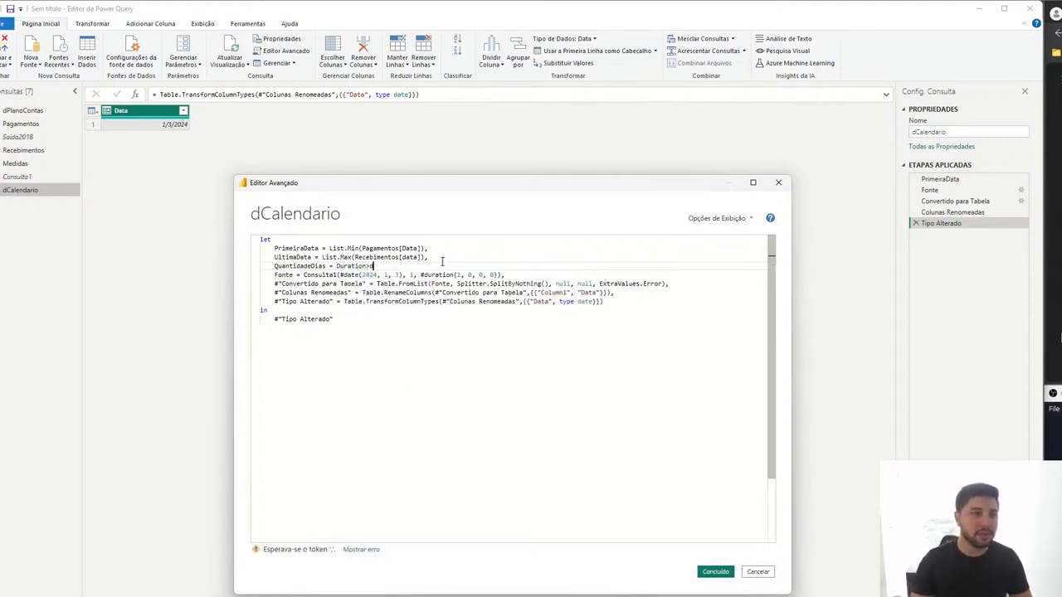
pyautogui.press('BackSpace')
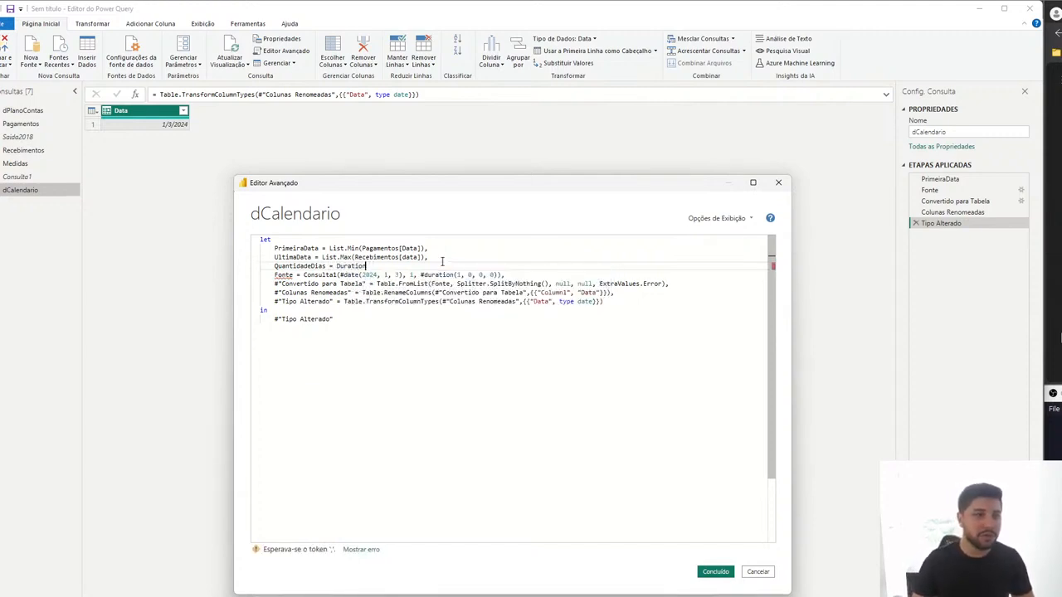
pyautogui.write('Days(')
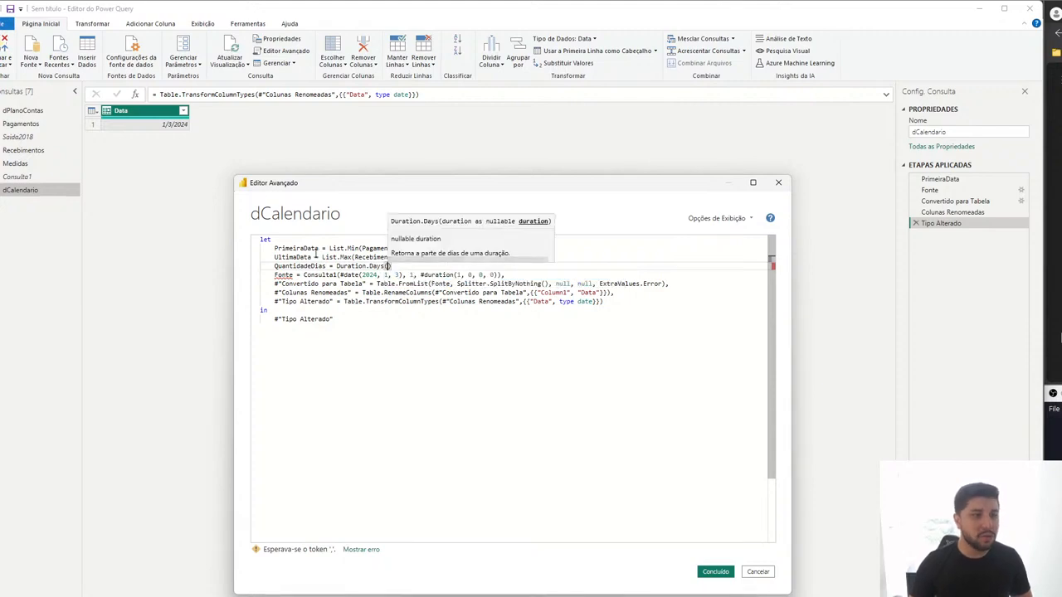
pyautogui.doubleClick(292, 257)
pyautogui.hotkey('ctrl', 'c')
pyautogui.click(386, 266)
pyautogui.hotkey('ctrl', 'v')
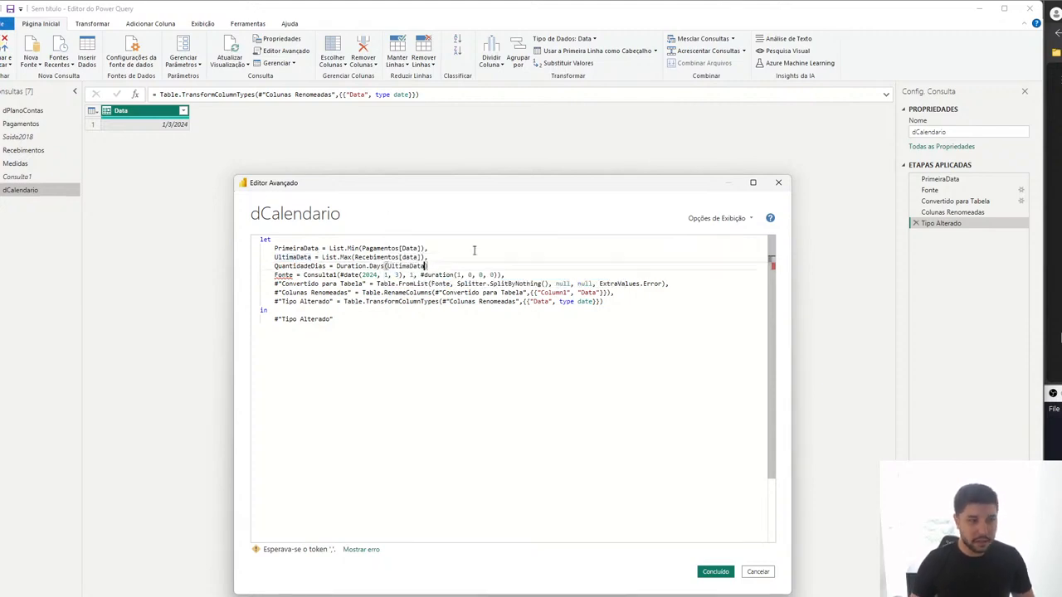
pyautogui.write('- PrimeiraDa')
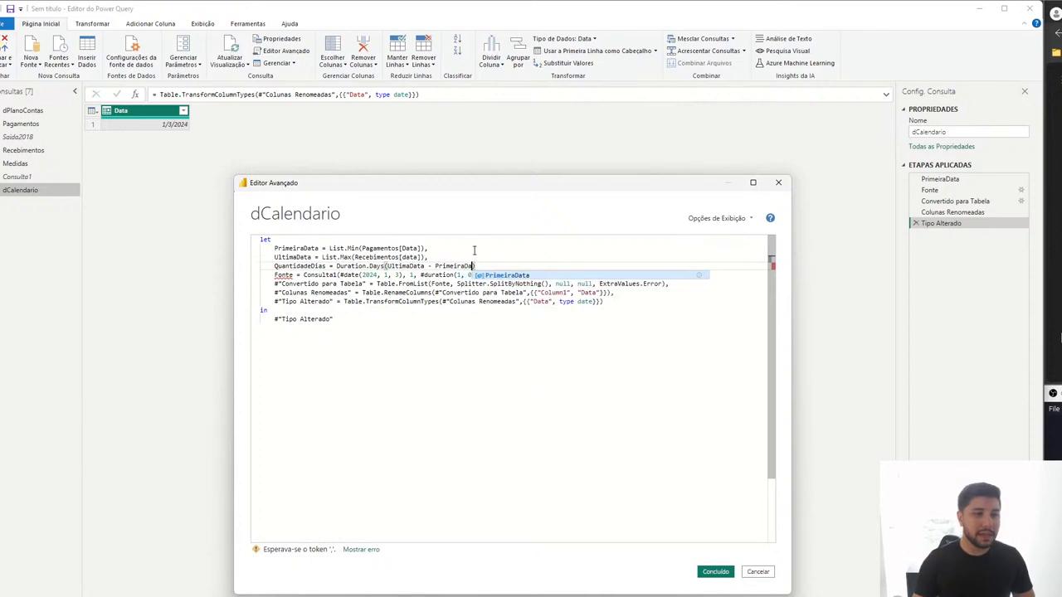
pyautogui.write('ta) + 1')
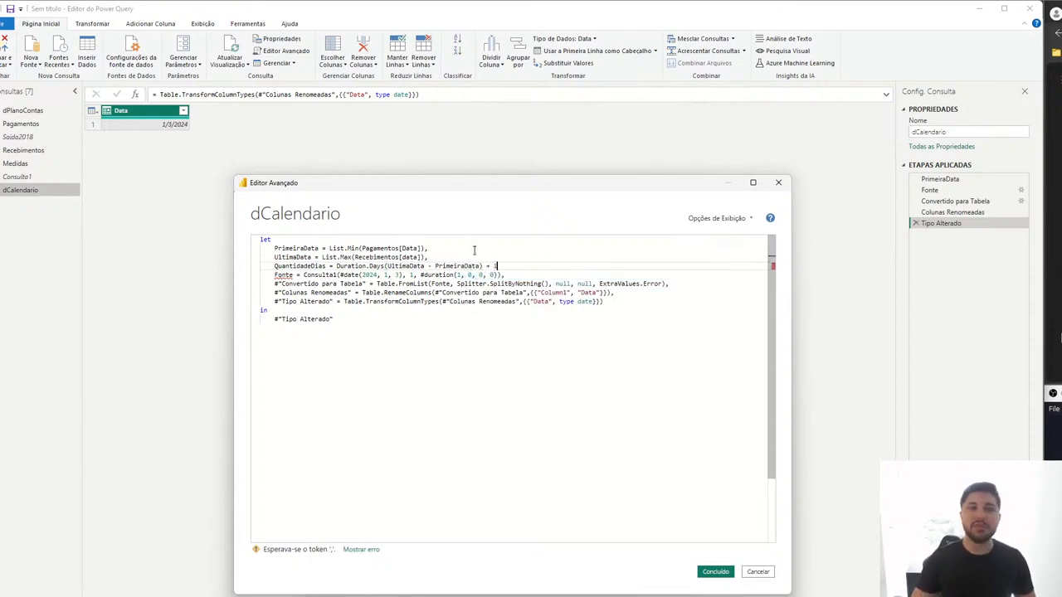
pyautogui.write(',')
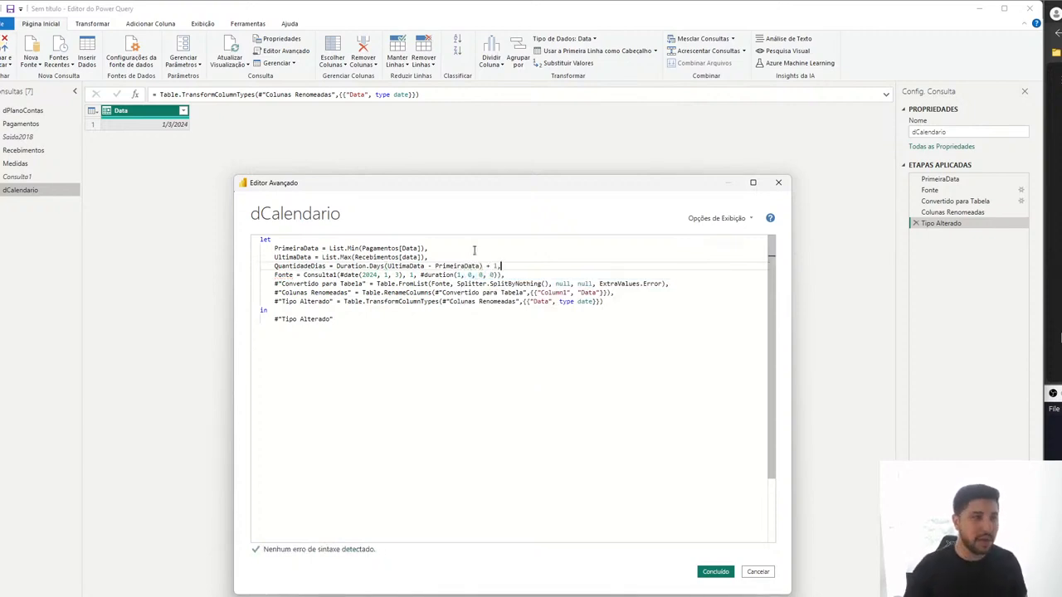
# Step: Replace the fixed start date and count in the Fonte line with PrimeiraData and QuantidadeDias, and apply the code
pyautogui.doubleClick(286, 248)
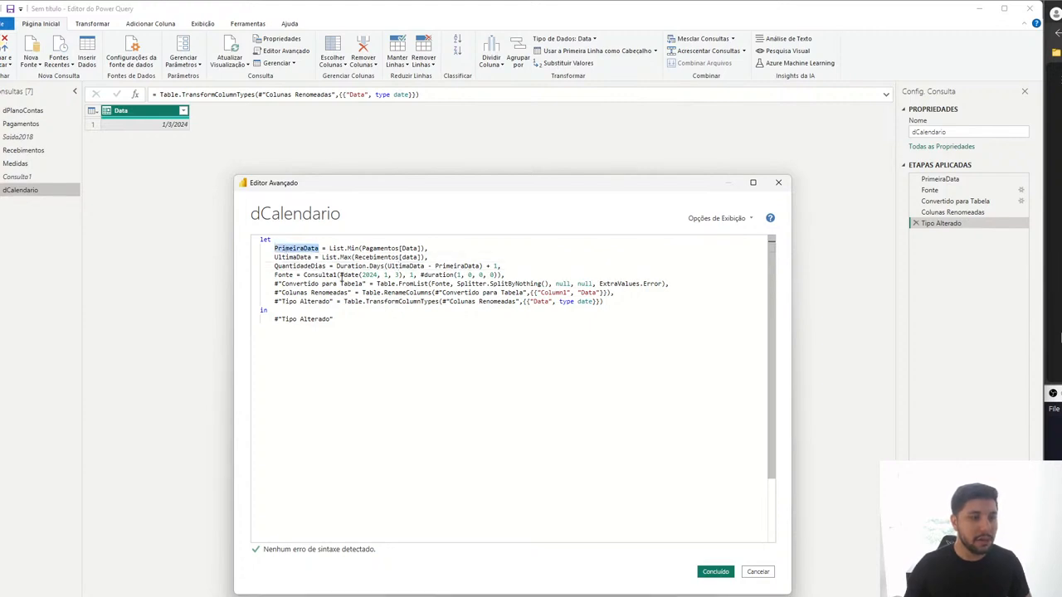
pyautogui.moveTo(339, 275); pyautogui.dragTo(402, 274)
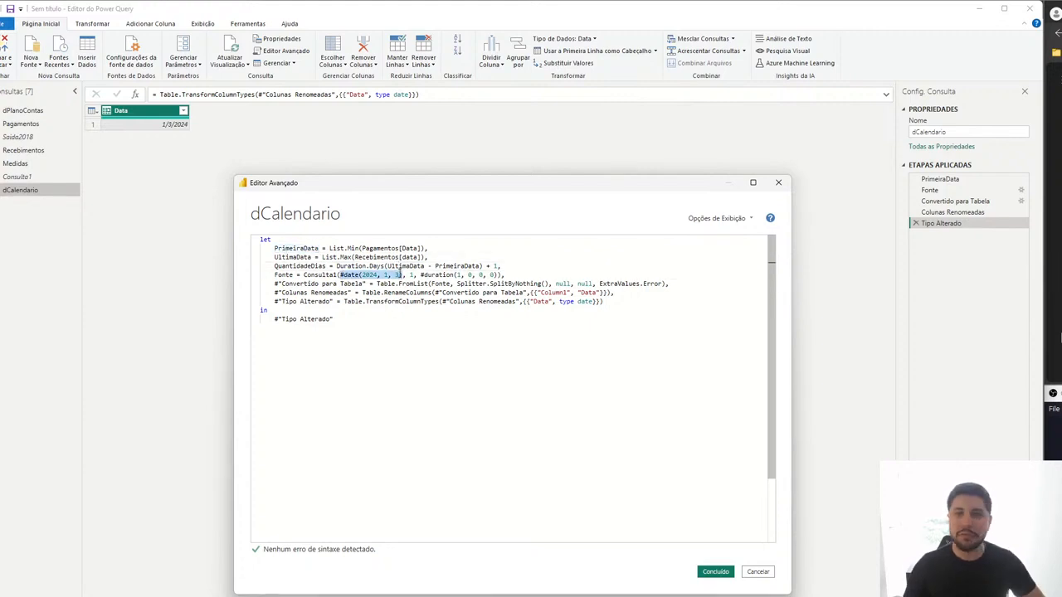
pyautogui.hotkey('ctrl', 'v')
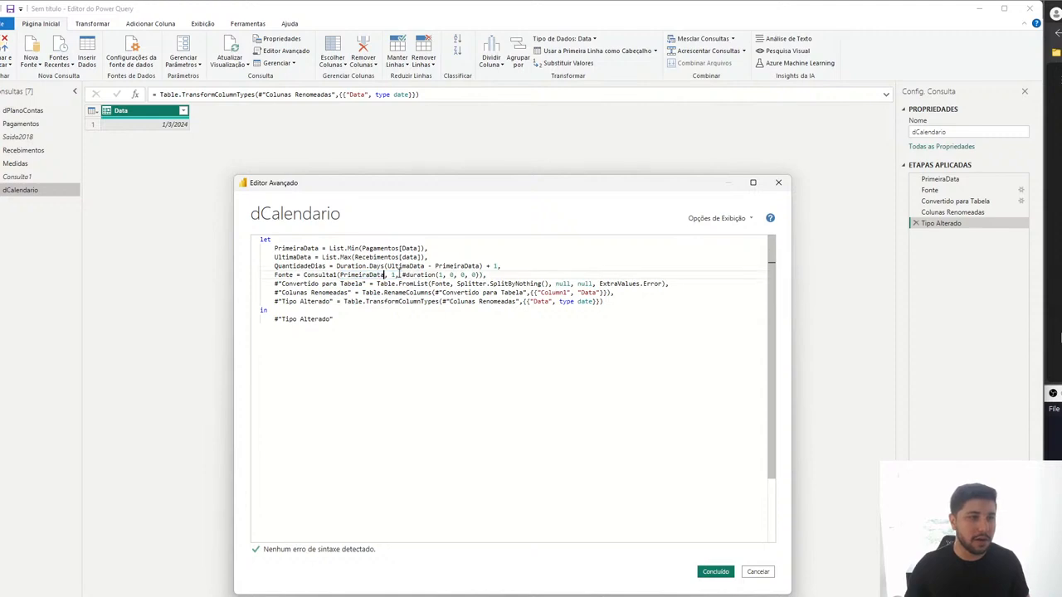
pyautogui.doubleClick(300, 265)
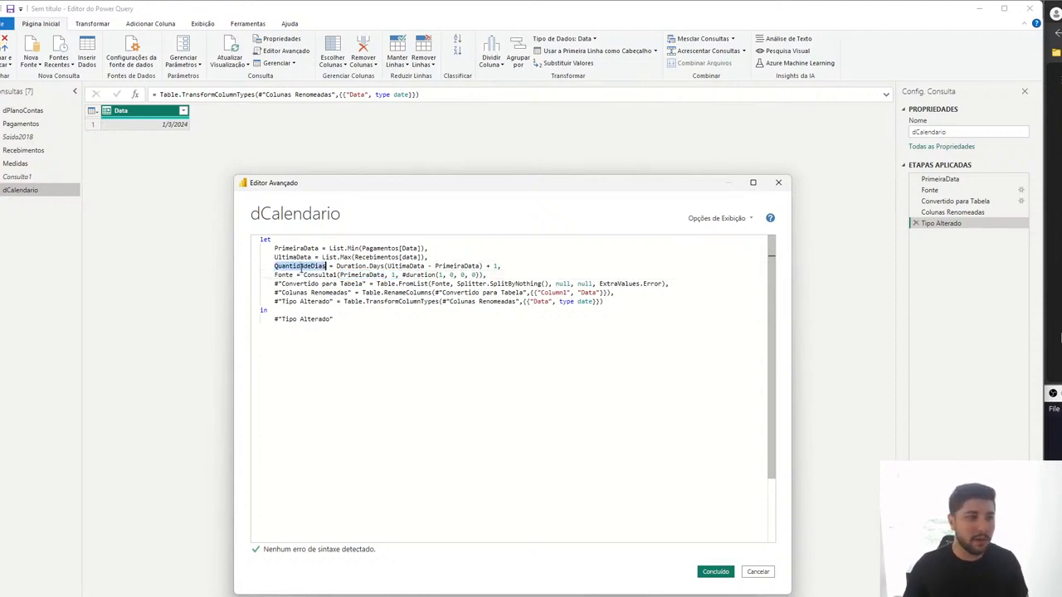
pyautogui.hotkey('ctrl', 'c')
pyautogui.doubleClick(393, 274)
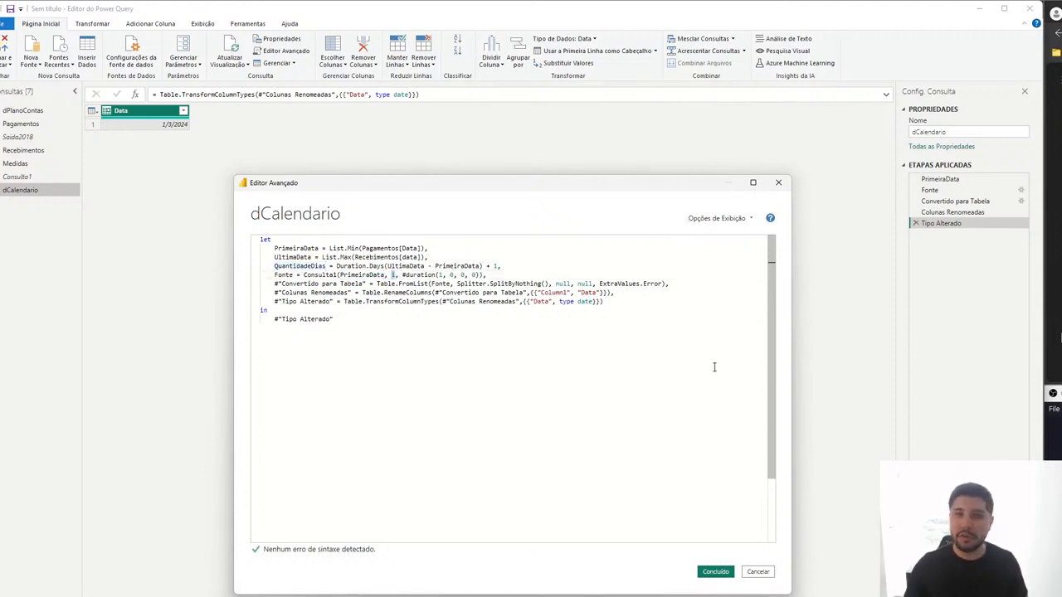
pyautogui.hotkey('ctrl', 'v')
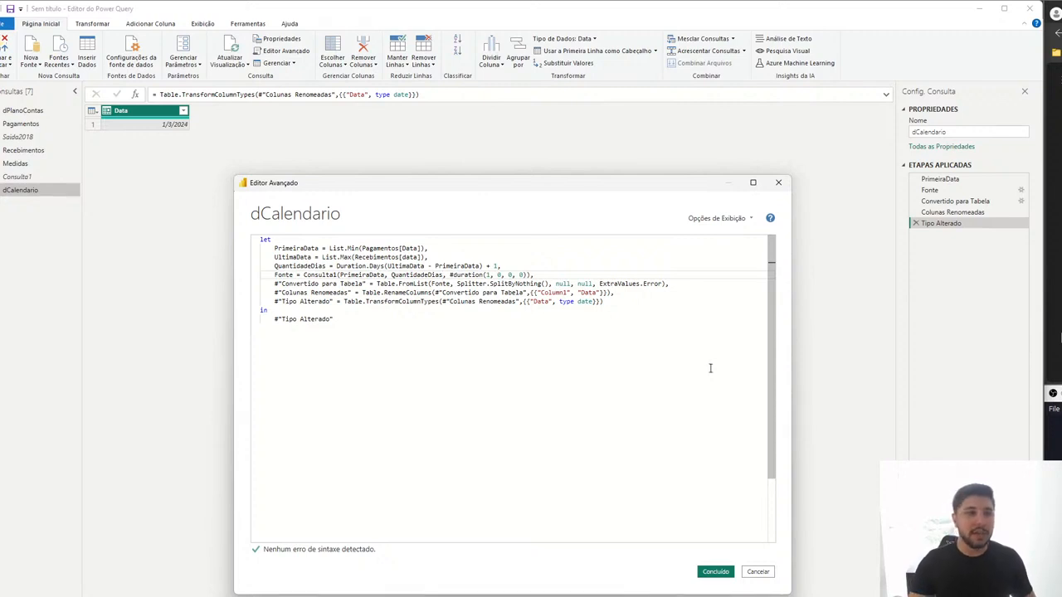
pyautogui.doubleClick(375, 274)
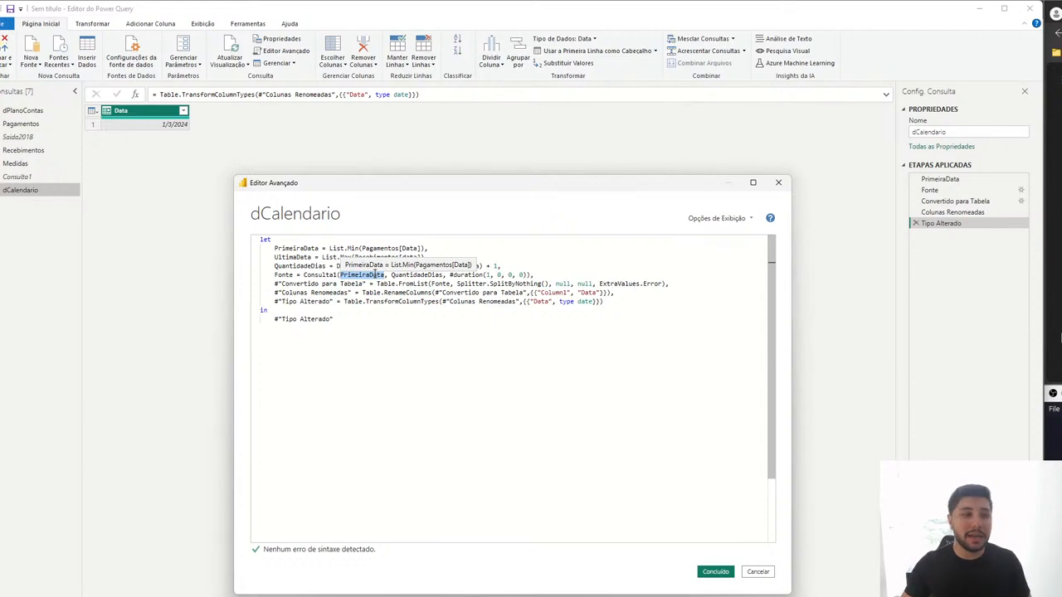
pyautogui.moveTo(391, 274); pyautogui.dragTo(443, 275)
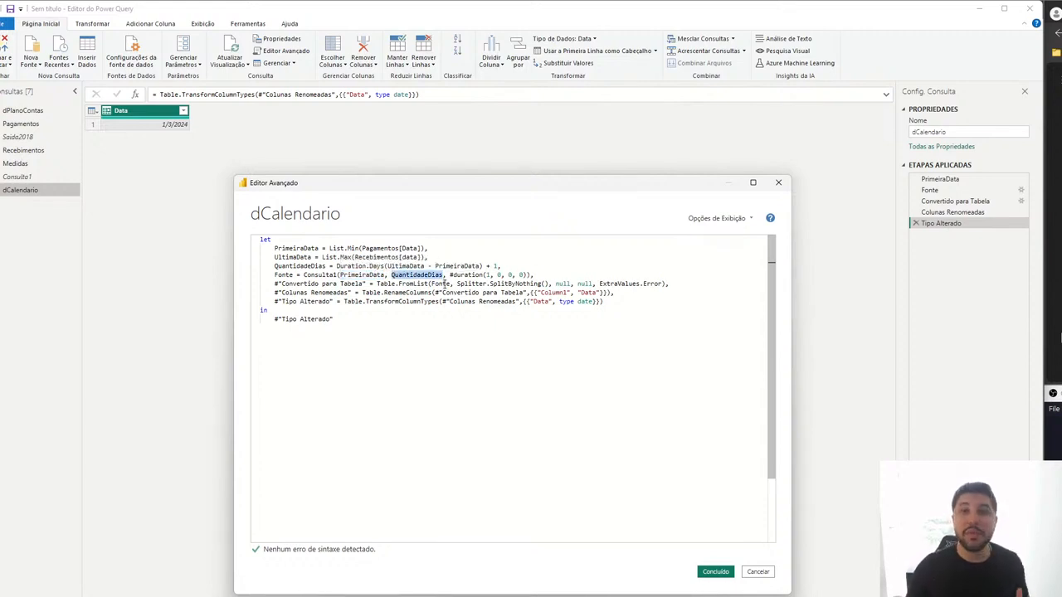
pyautogui.click(713, 571)
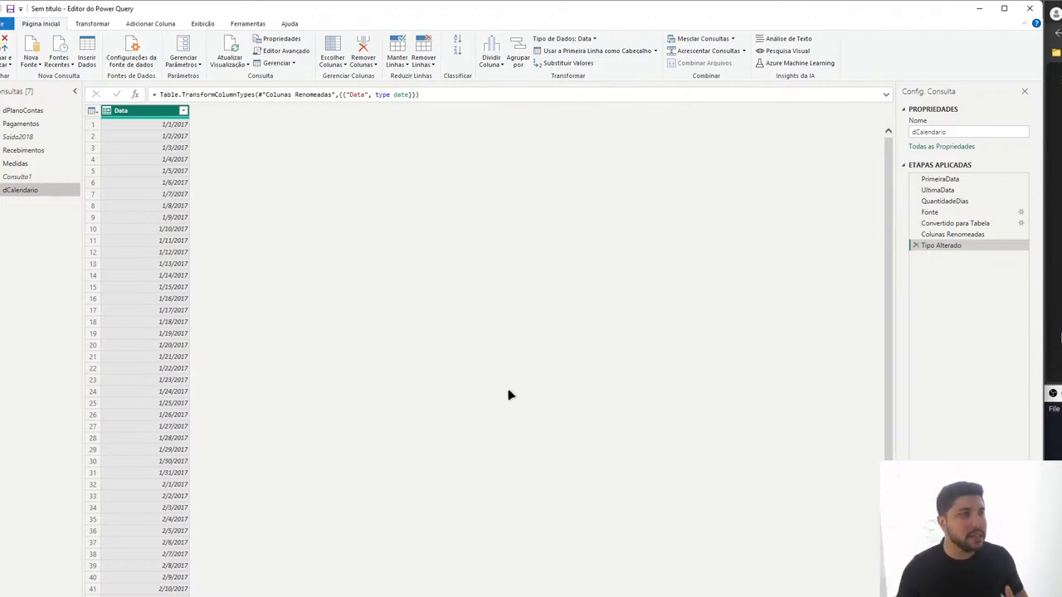
# Step: Sort dCalendario by Data ascending, descending and back to ascending to check the first and last calendar dates
pyautogui.click(183, 110)
pyautogui.click(170, 124)
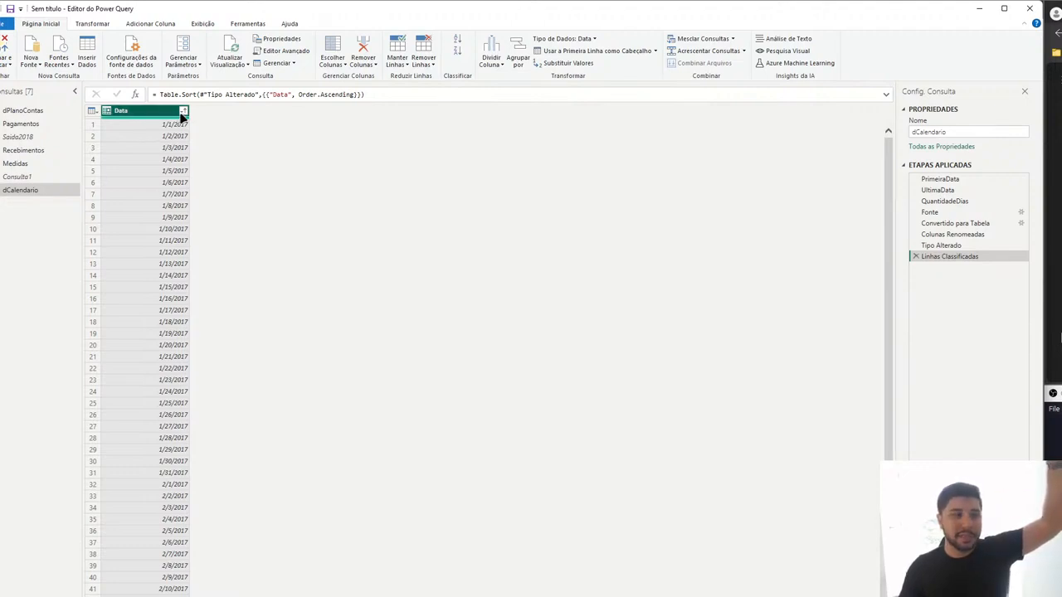
pyautogui.click(184, 112)
pyautogui.click(152, 139)
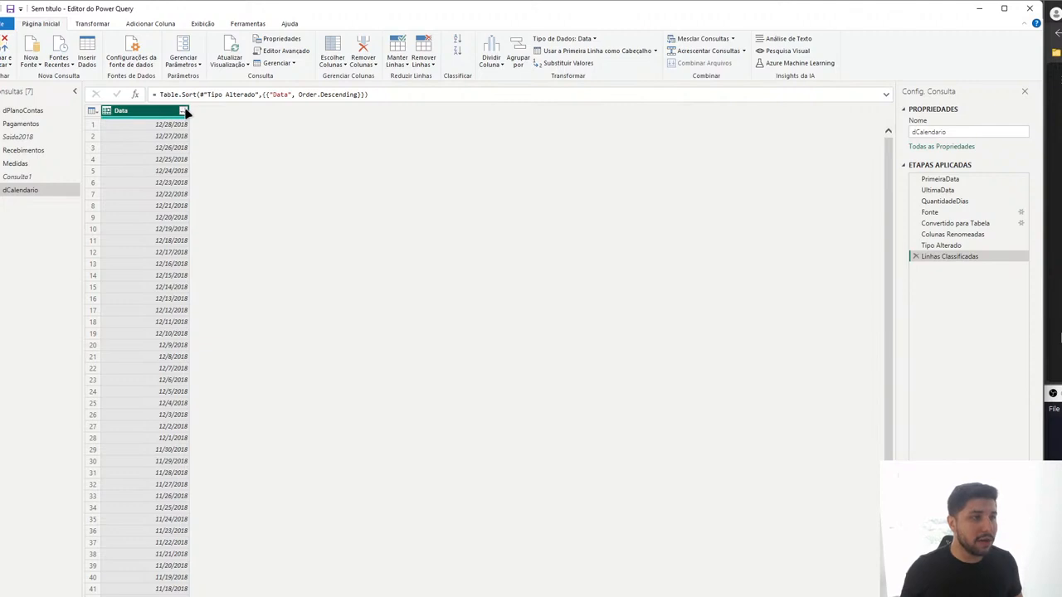
pyautogui.click(182, 111)
pyautogui.click(166, 124)
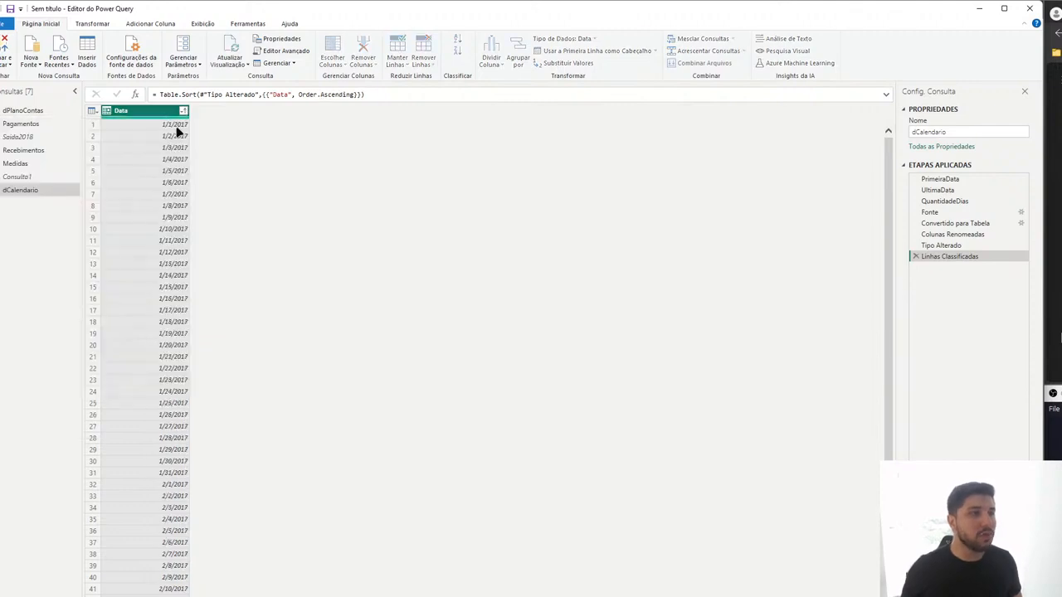
# Step: Add an Ano column to dCalendario containing the year extracted from the Data column
pyautogui.click(127, 25)
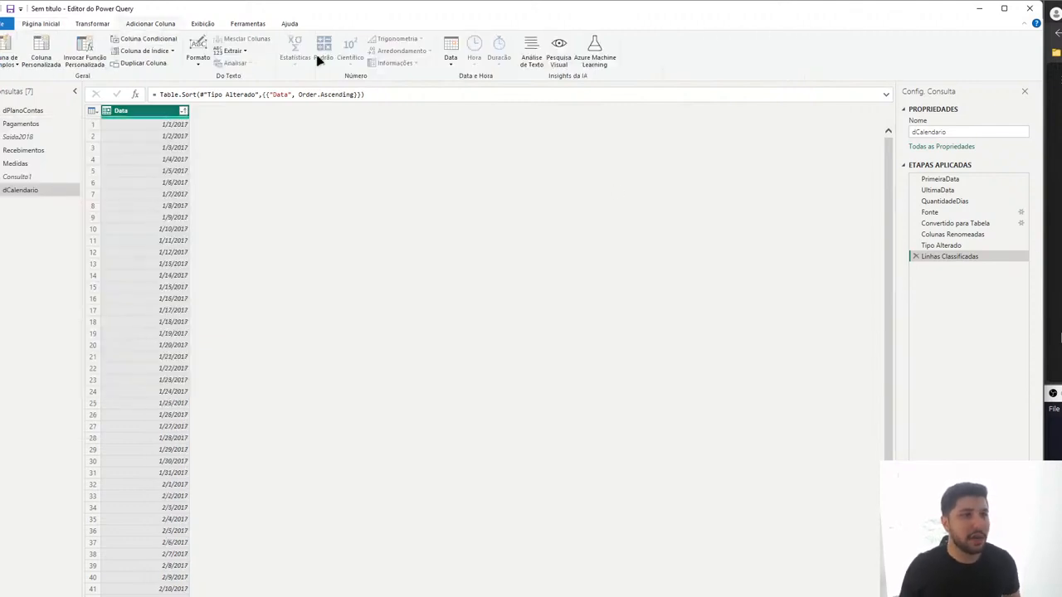
pyautogui.click(453, 58)
pyautogui.moveTo(475, 115)
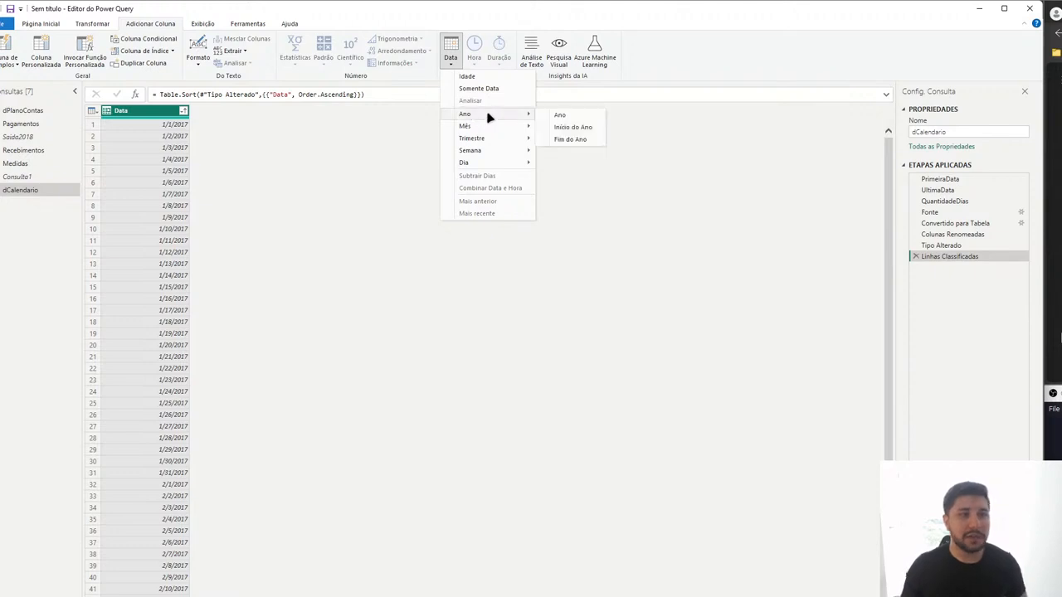
pyautogui.click(558, 115)
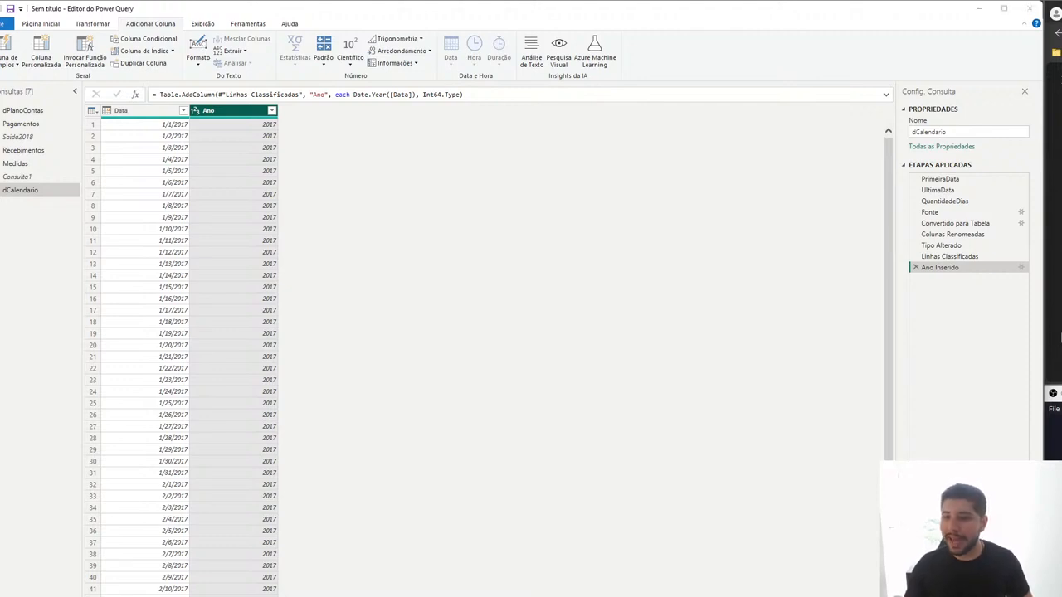
pyautogui.click(1061, 334)
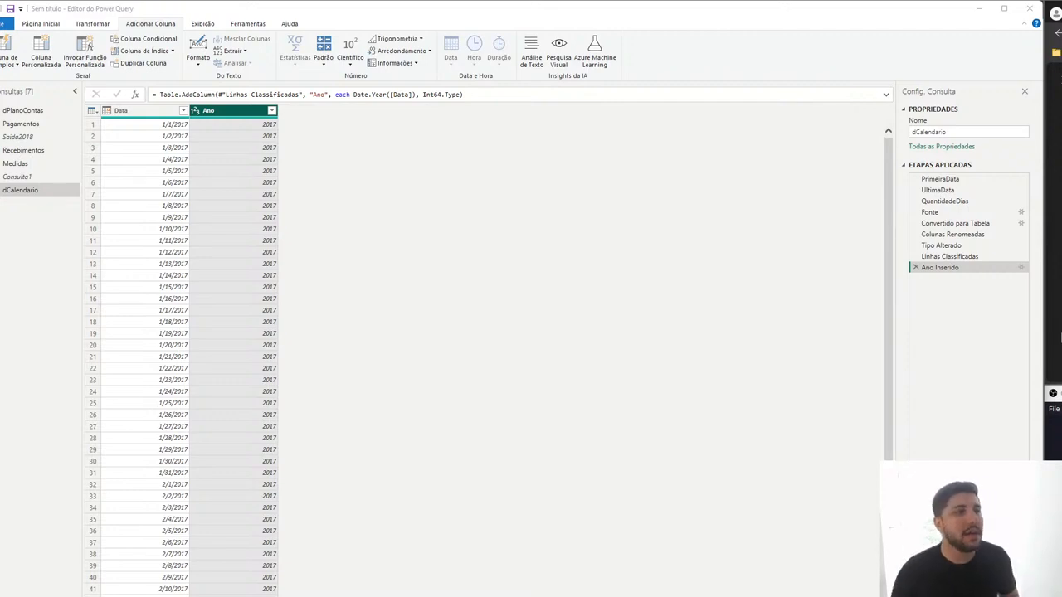
# Step: Add a Nome do Mês column to dCalendario containing the month name extracted from the Data column
pyautogui.click(149, 113)
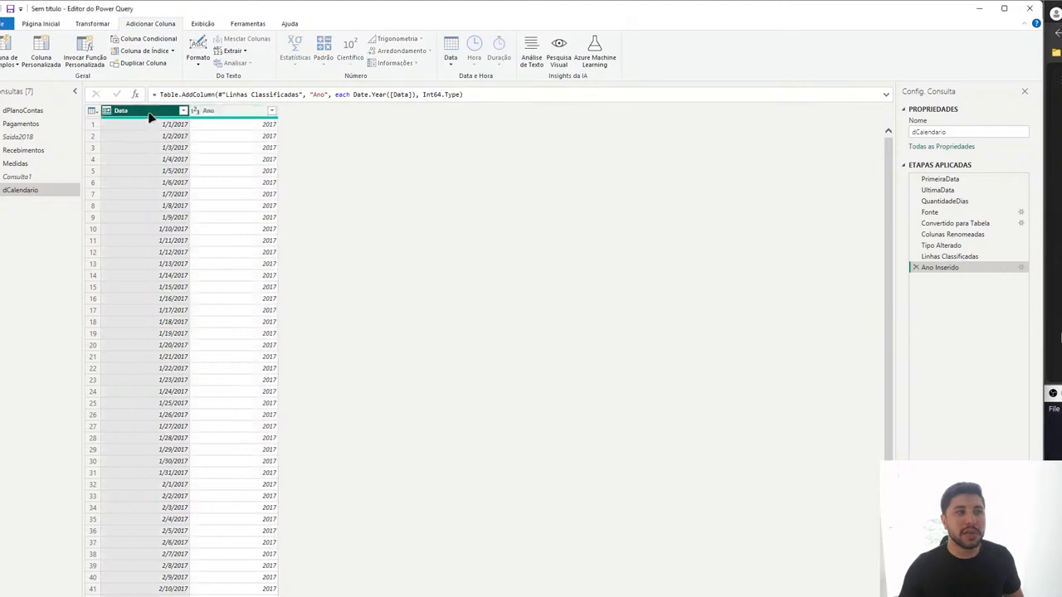
pyautogui.click(448, 56)
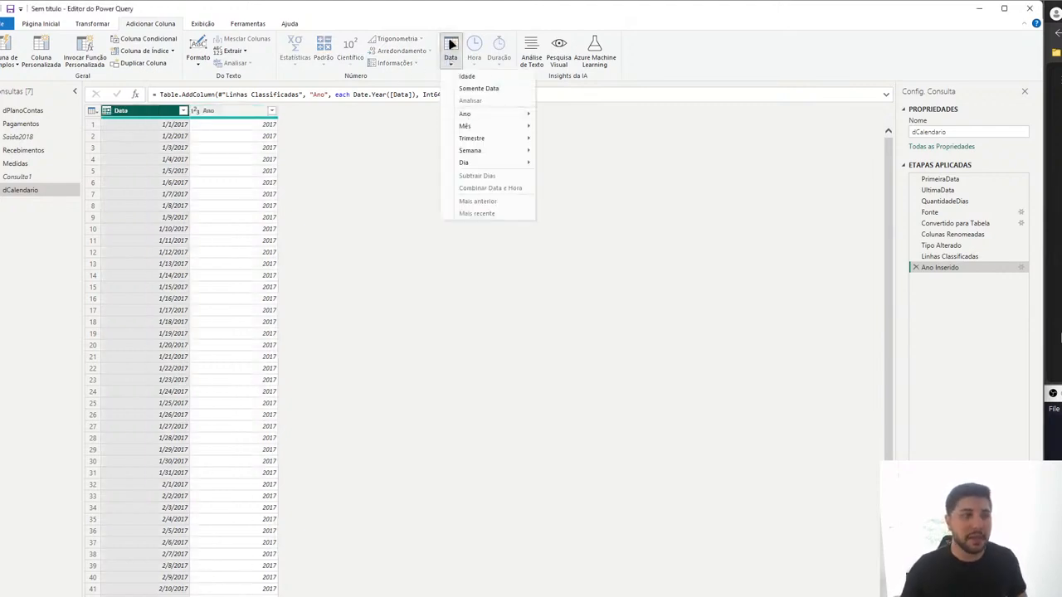
pyautogui.click(449, 58)
pyautogui.click(450, 58)
pyautogui.moveTo(498, 126)
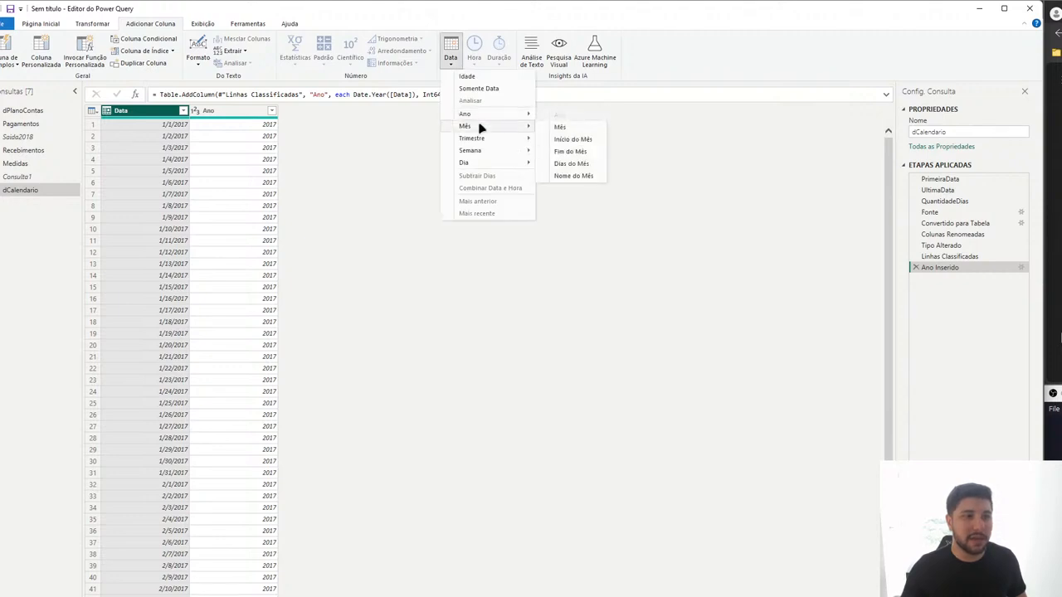
pyautogui.click(573, 176)
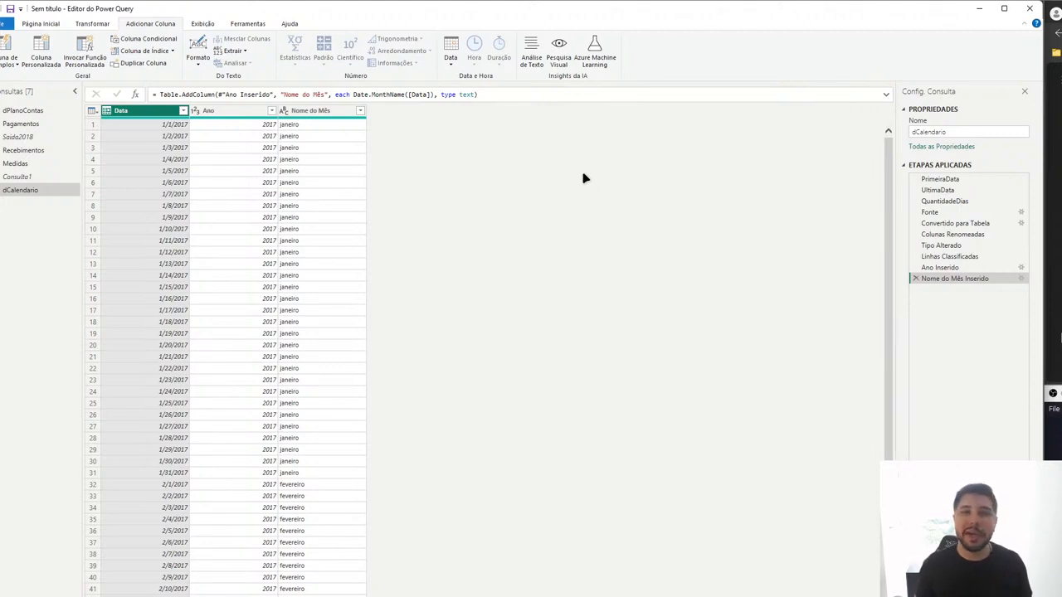
# Step: Shorten the Nome do Mês values in place by extracting only their first 3 characters
pyautogui.click(44, 23)
pyautogui.click(296, 111)
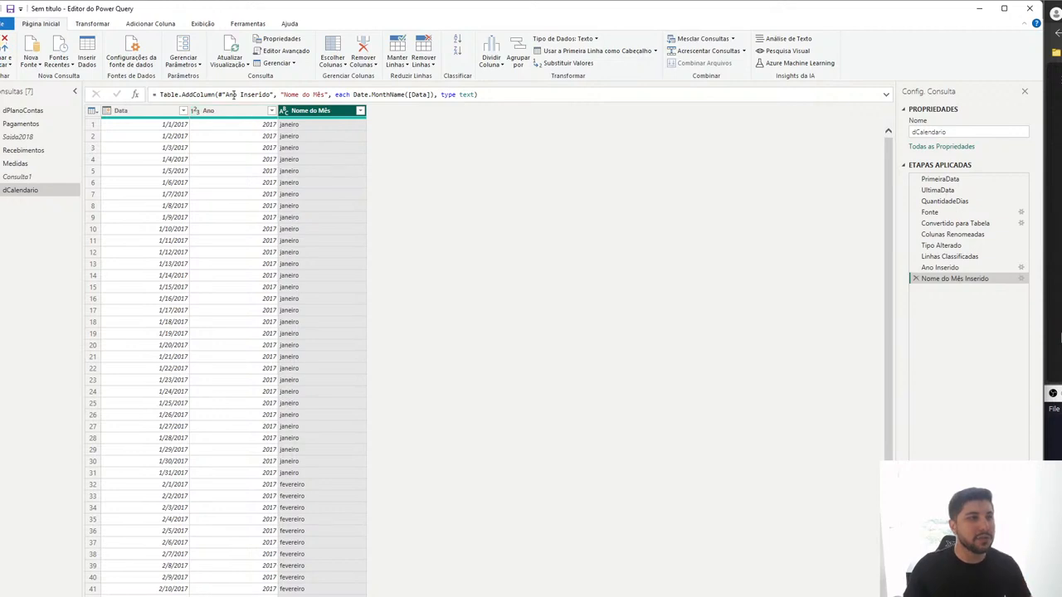
pyautogui.click(91, 24)
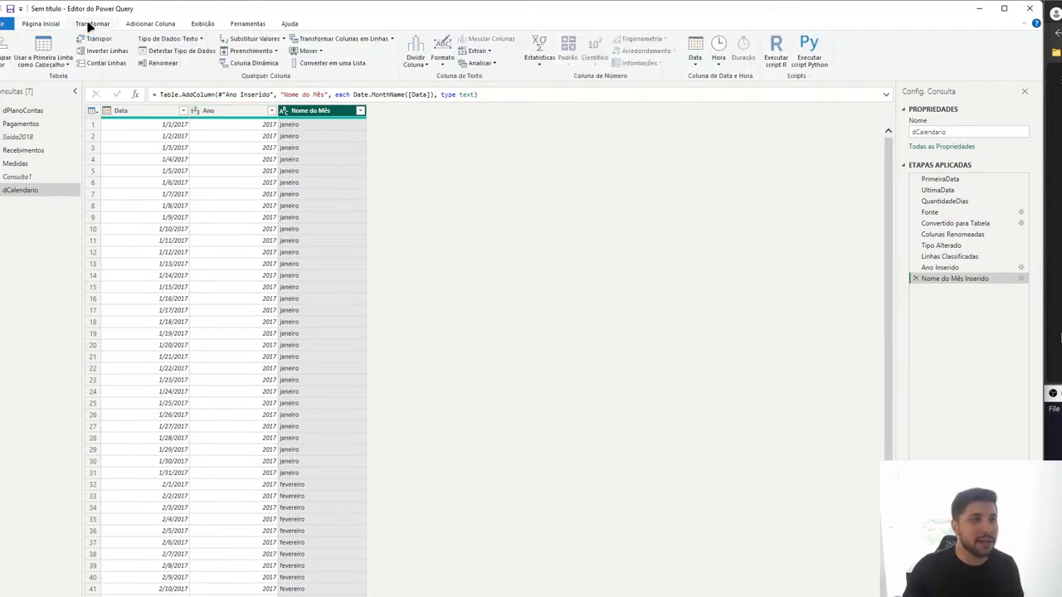
pyautogui.click(475, 52)
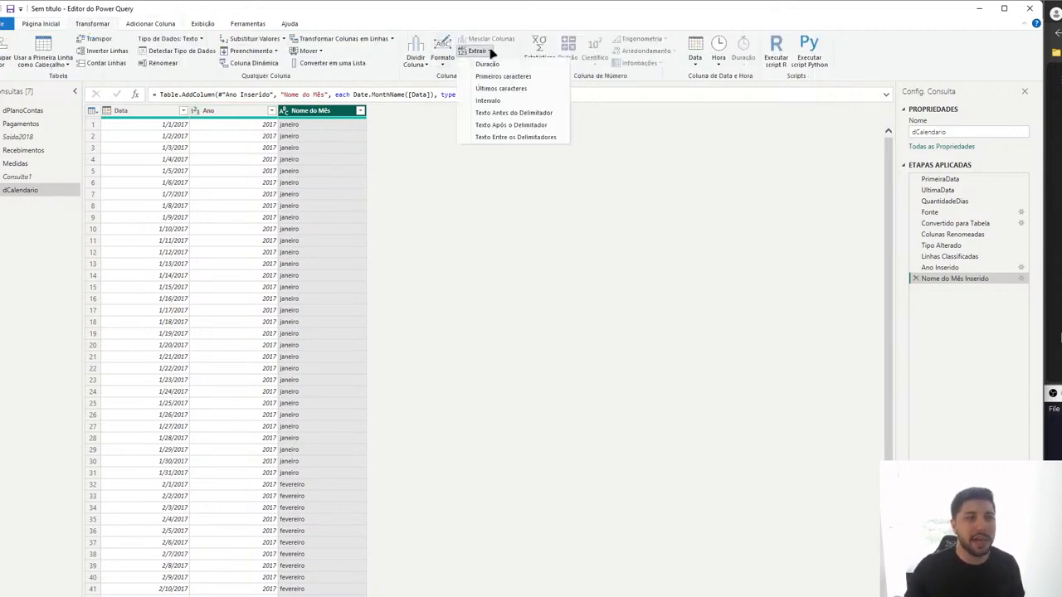
pyautogui.click(491, 77)
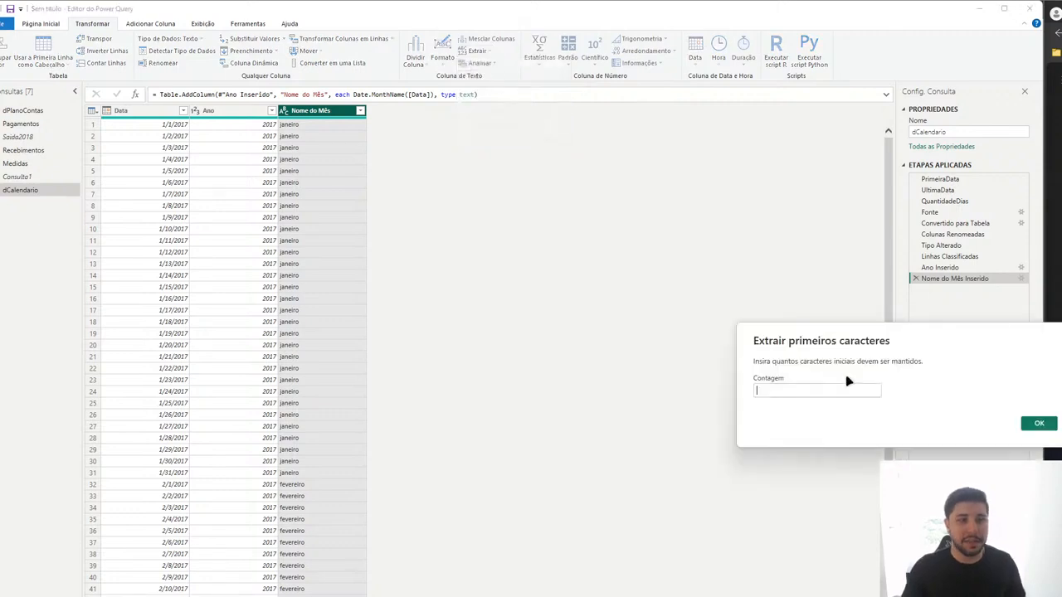
pyautogui.write('3')
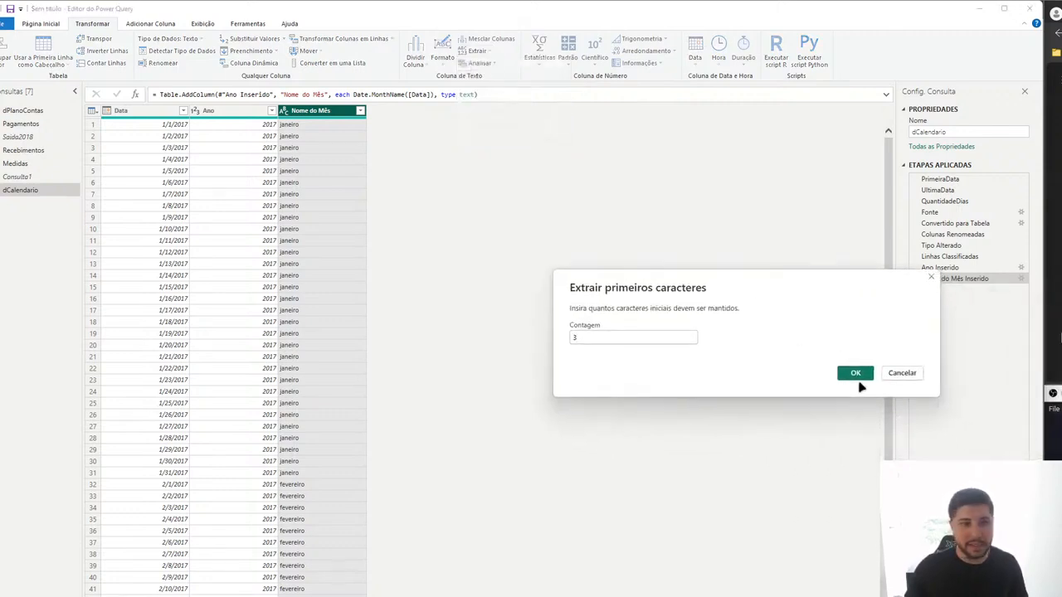
pyautogui.click(857, 377)
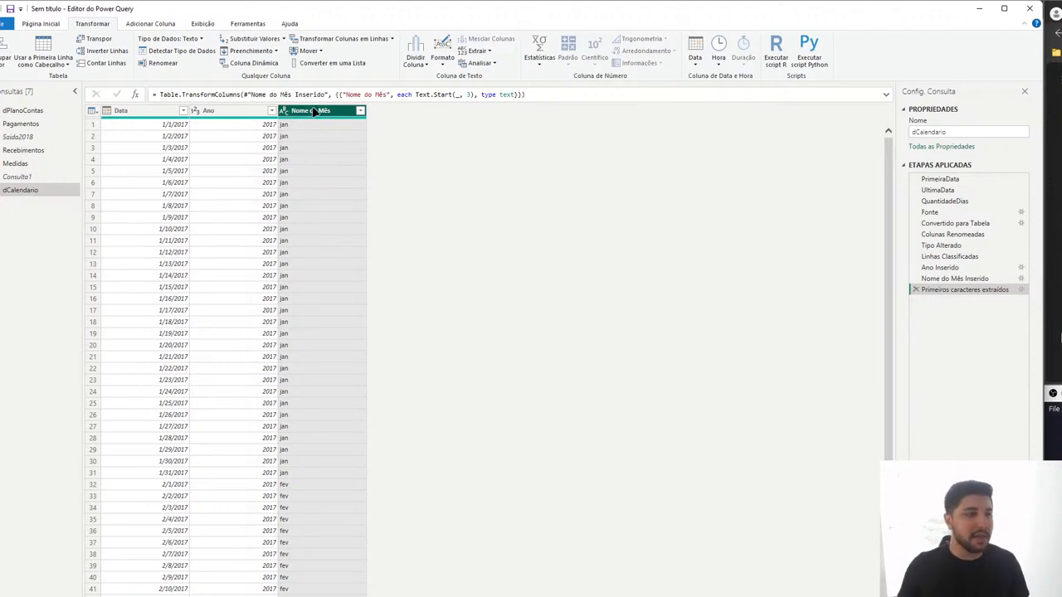
# Step: Capitalize the first letter of each word in the Nome do Mês column
pyautogui.rightClick(315, 111)
pyautogui.moveTo(371, 222)
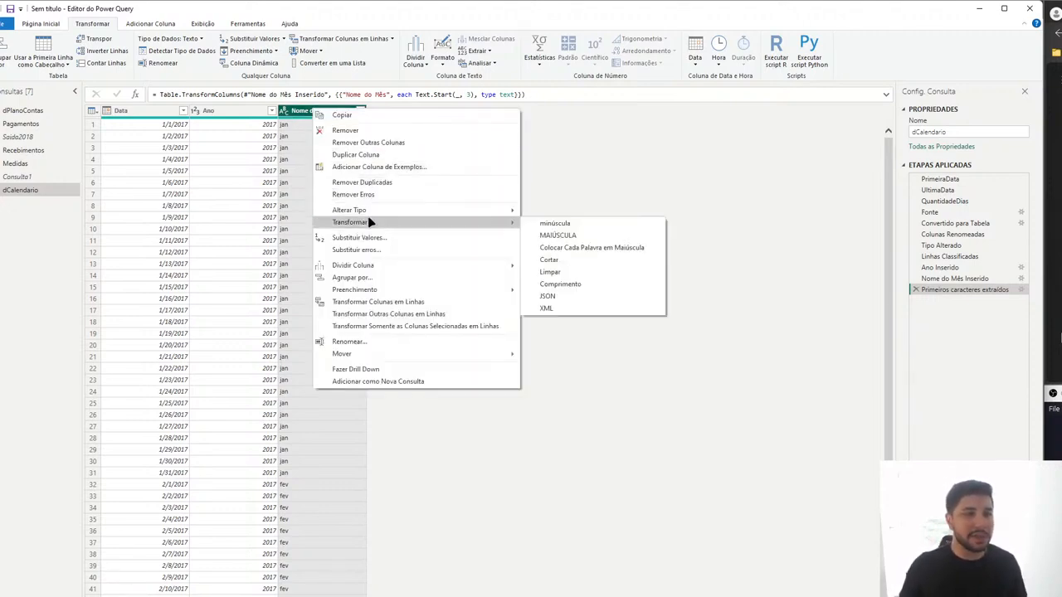
pyautogui.click(585, 247)
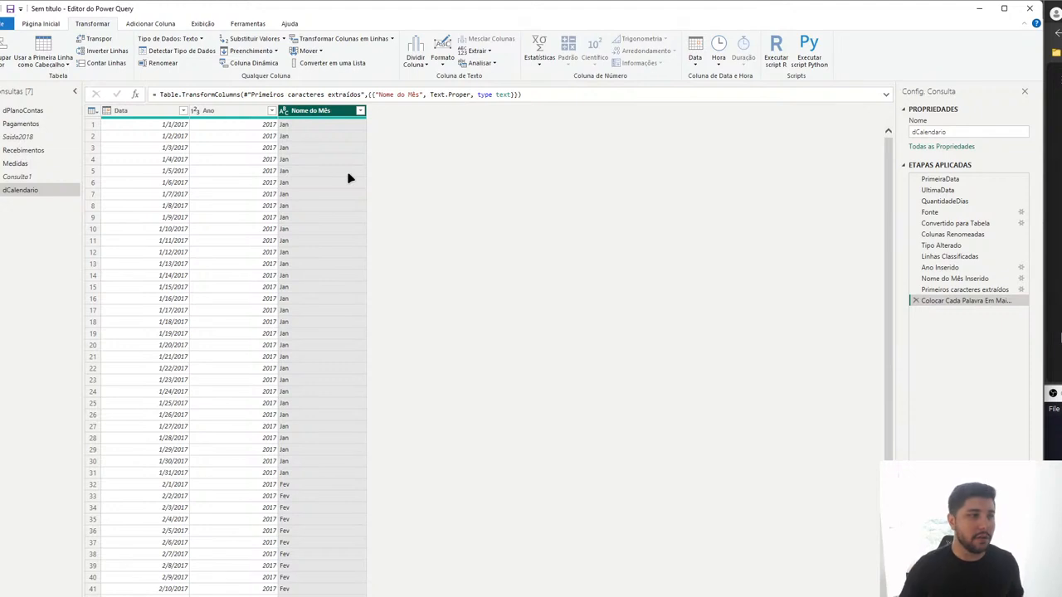
pyautogui.rightClick(318, 112)
pyautogui.moveTo(464, 223)
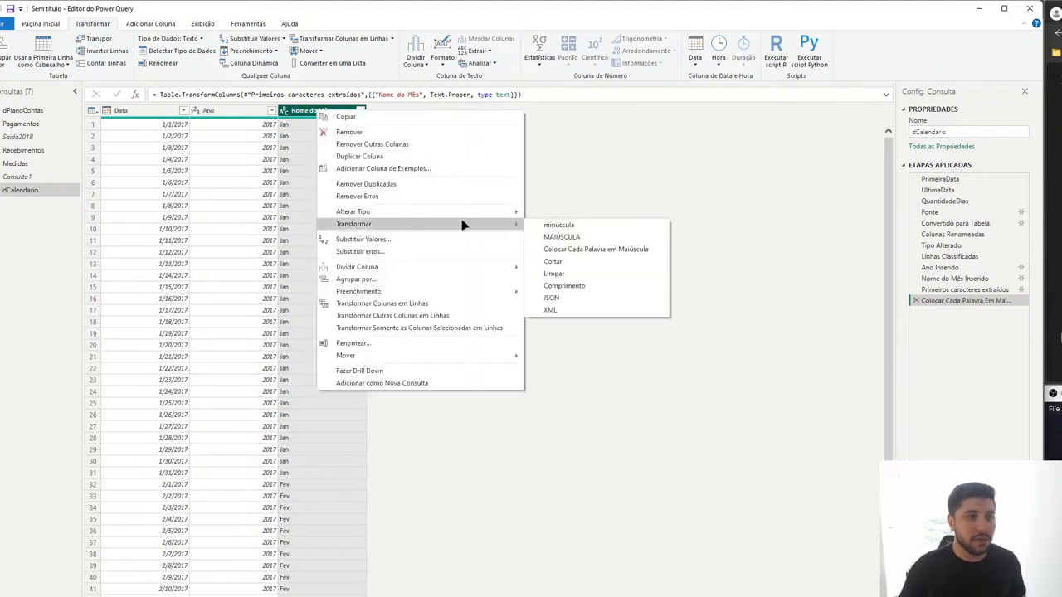
pyautogui.click(604, 204)
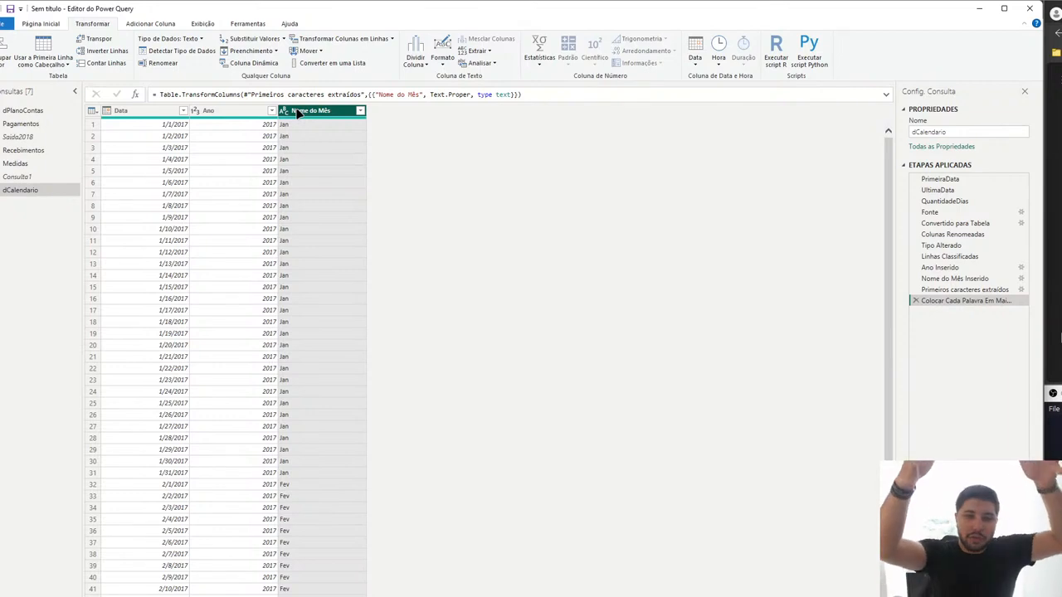
# Step: Add a merged column named MesAno that combines Nome do Mês followed by Ano, without a separator
pyautogui.keyDown('ctrl'); pyautogui.click(240, 110); pyautogui.keyUp('ctrl')
pyautogui.click(150, 24)
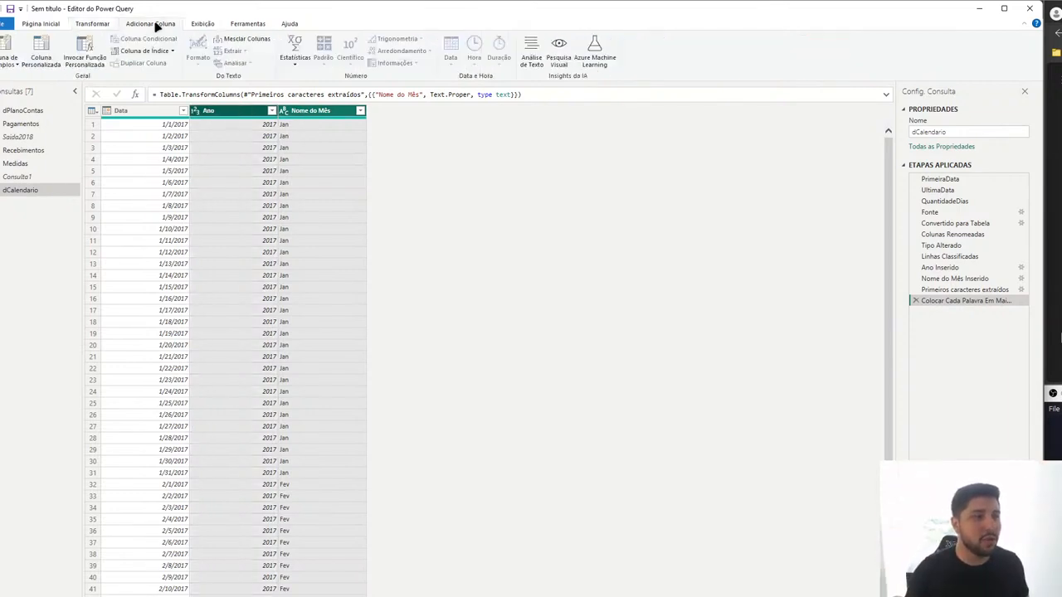
pyautogui.click(236, 39)
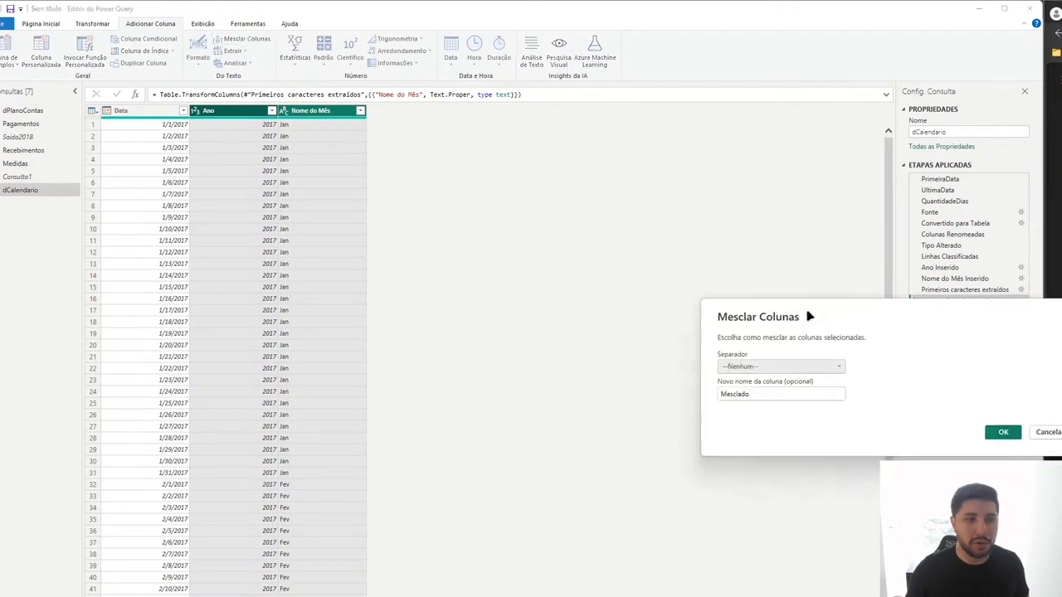
pyautogui.doubleClick(486, 309)
pyautogui.write('Me')
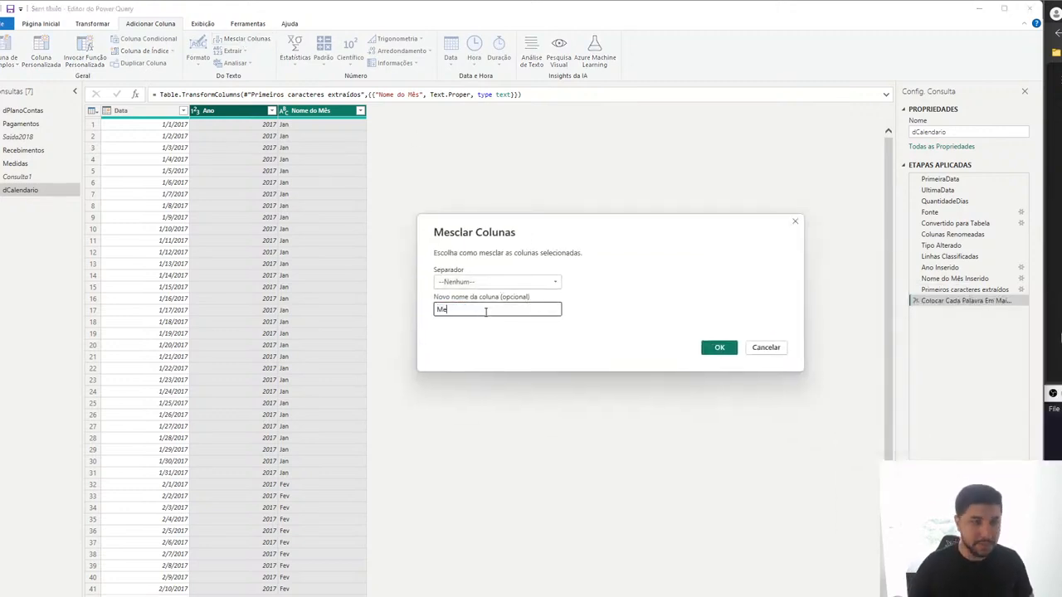
pyautogui.write('sAno')
pyautogui.press('Return')
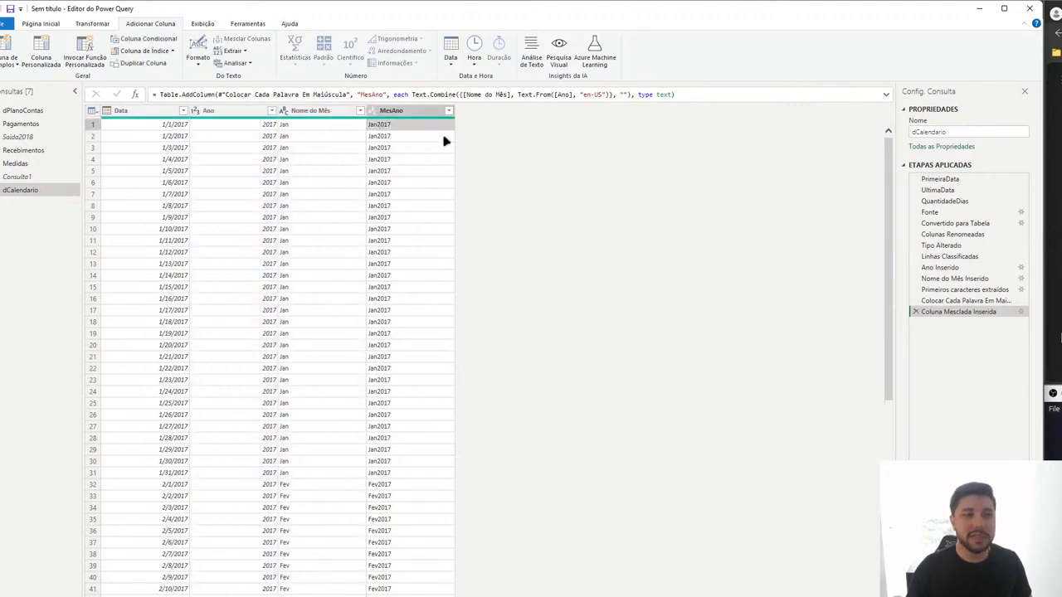
pyautogui.scroll(-10, 382, 390)
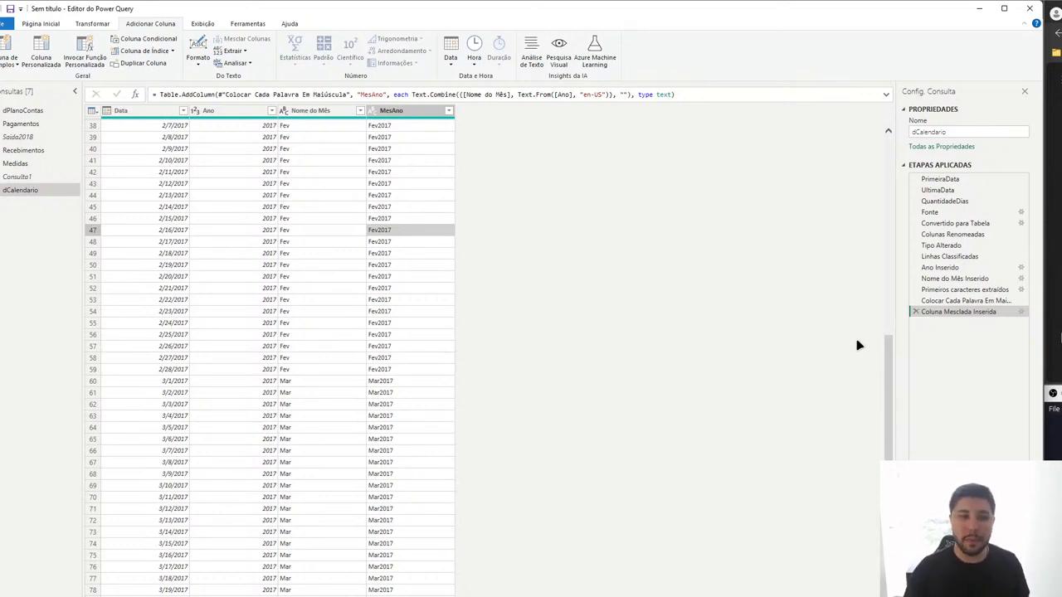
# Step: Edit the MesAno merge step to use a custom "-" separator and check the resulting values down the column
pyautogui.click(1020, 312)
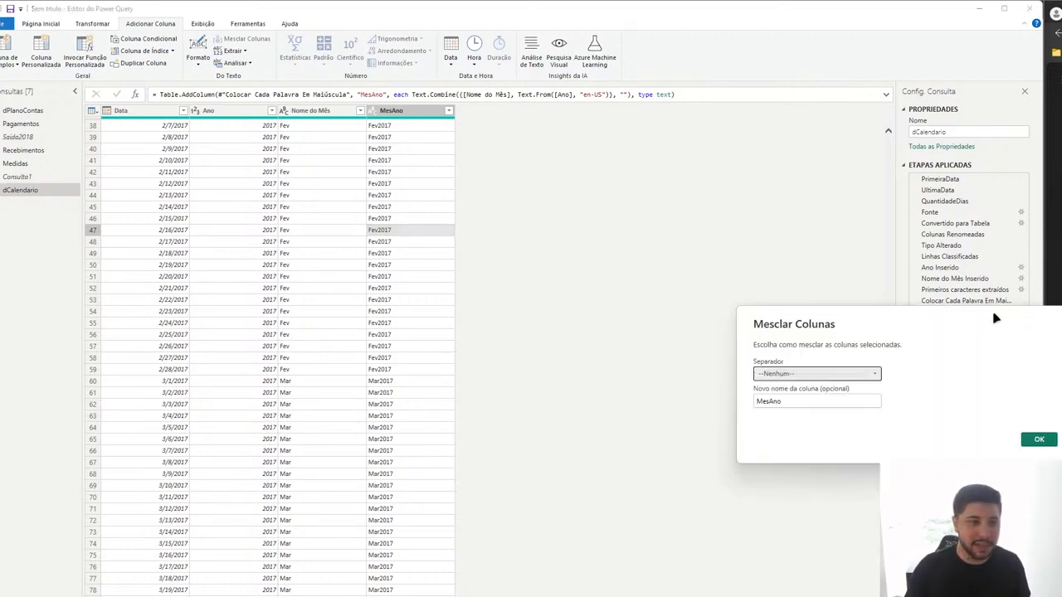
pyautogui.click(485, 326)
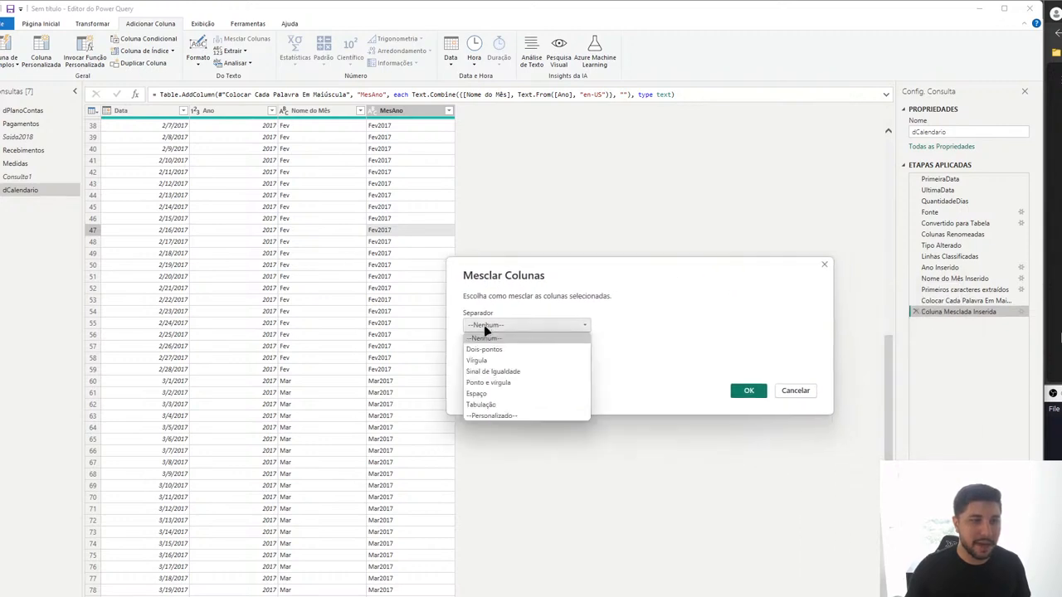
pyautogui.click(498, 415)
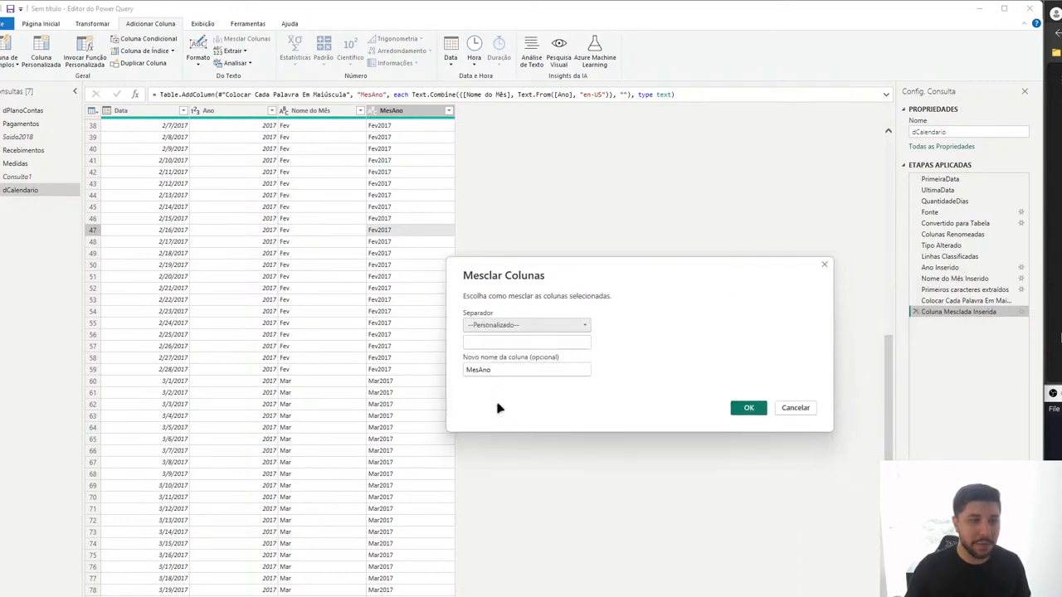
pyautogui.click(497, 343)
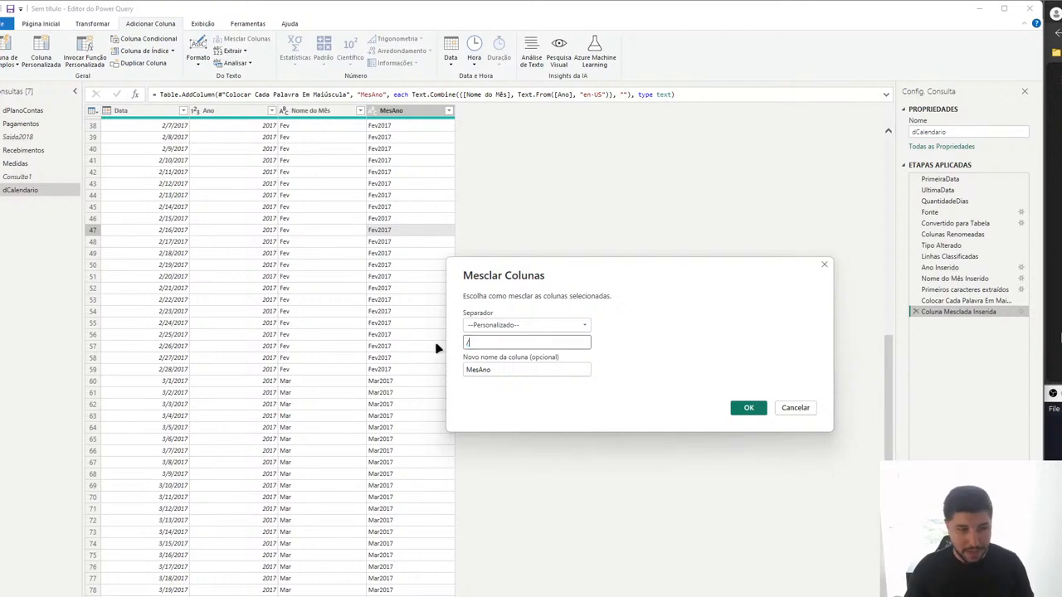
pyautogui.write('/')
pyautogui.press('BackSpace')
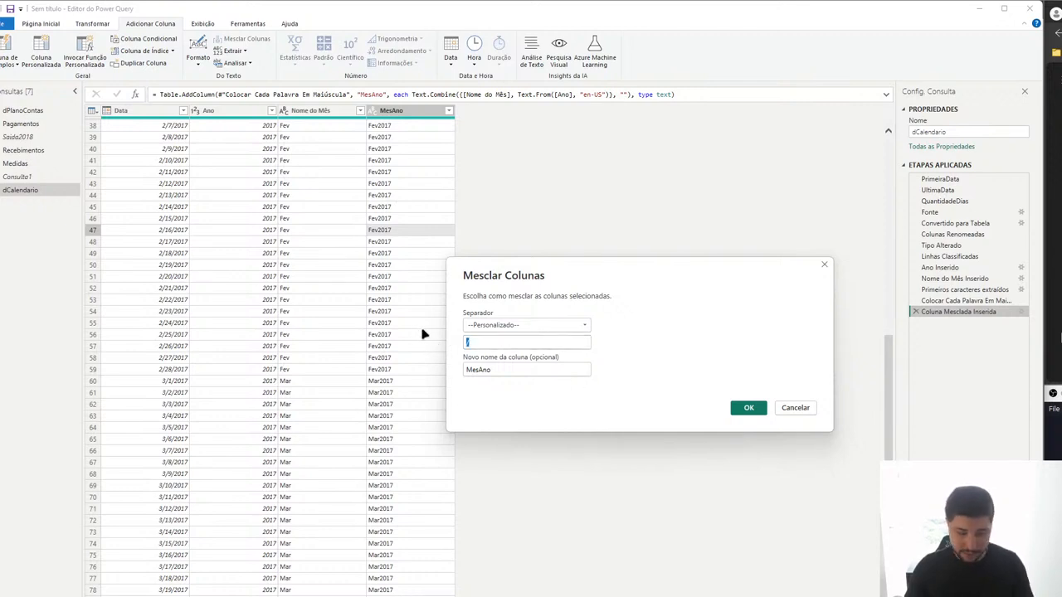
pyautogui.write('-')
pyautogui.click(747, 408)
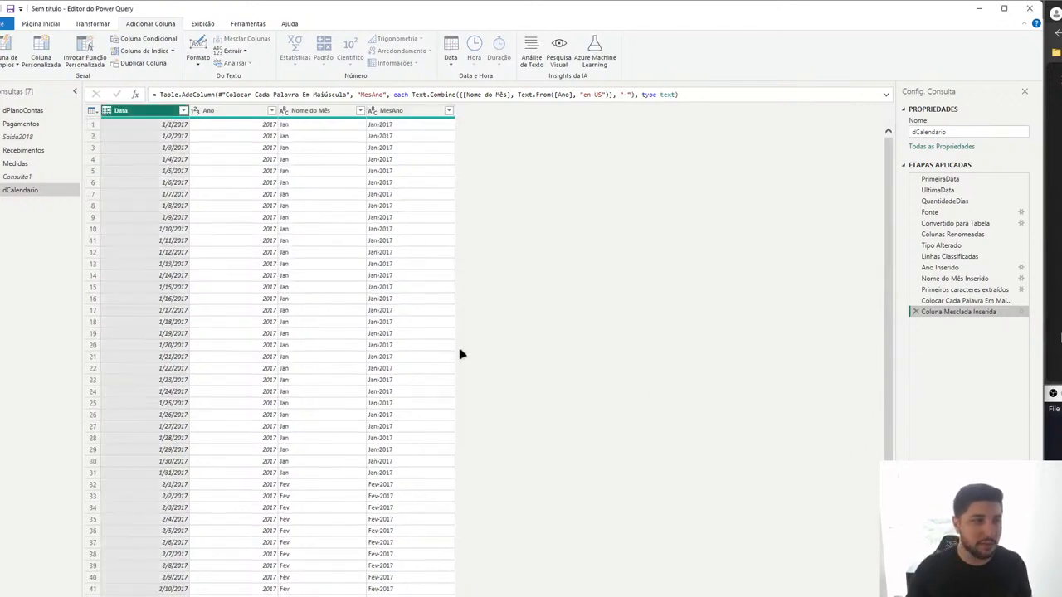
pyautogui.scroll(-10, 406, 248)
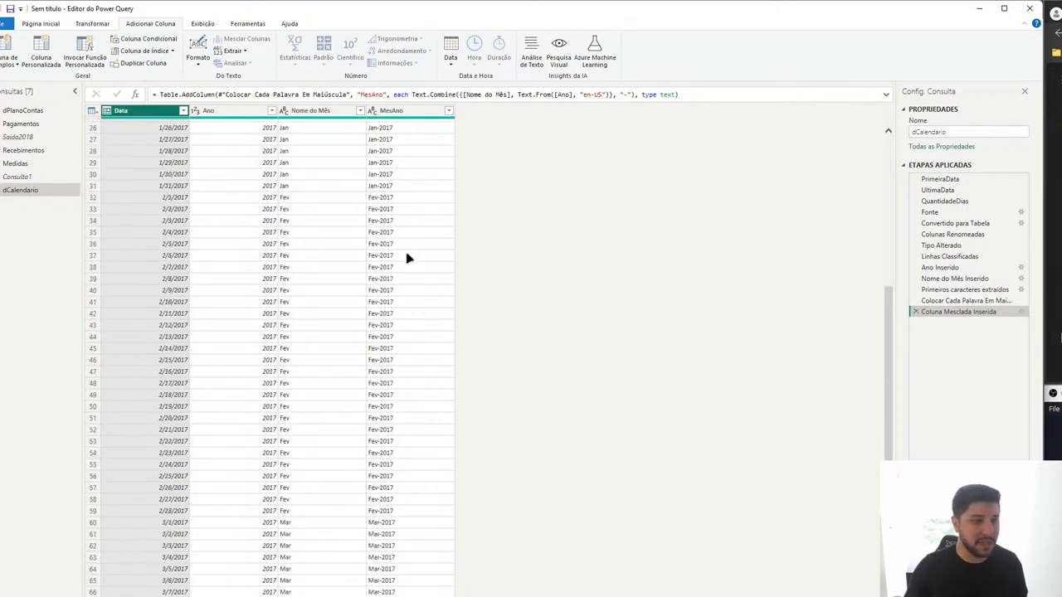
pyautogui.click(403, 288)
pyautogui.scroll(-6, 406, 292)
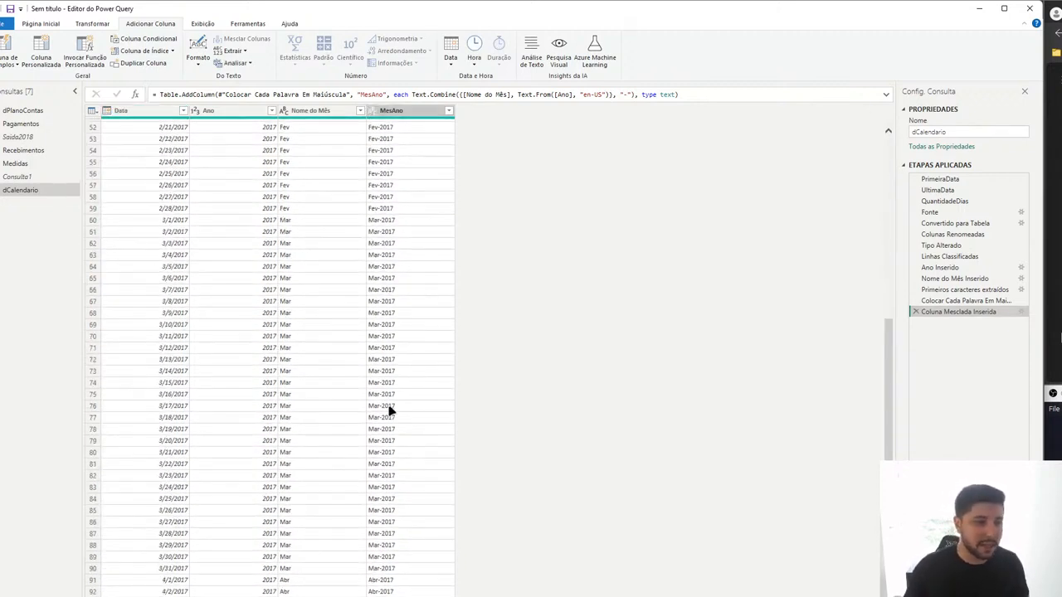
pyautogui.click(418, 417)
pyautogui.scroll(17, 521, 417)
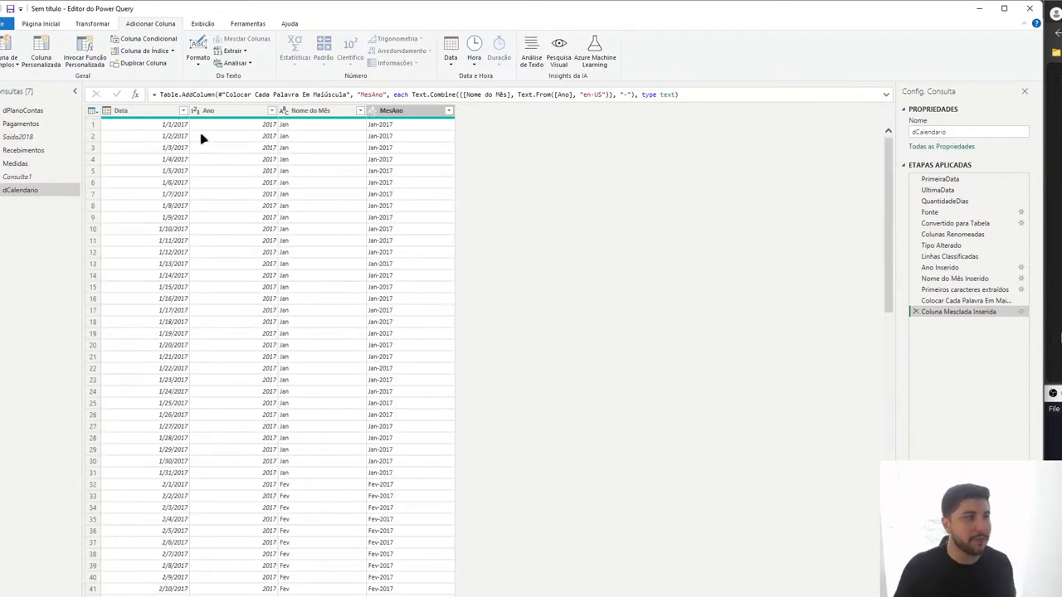
# Step: Rename the Nome do Mês column to Nome do Mês Abreviado, and select the Data column
pyautogui.click(56, 24)
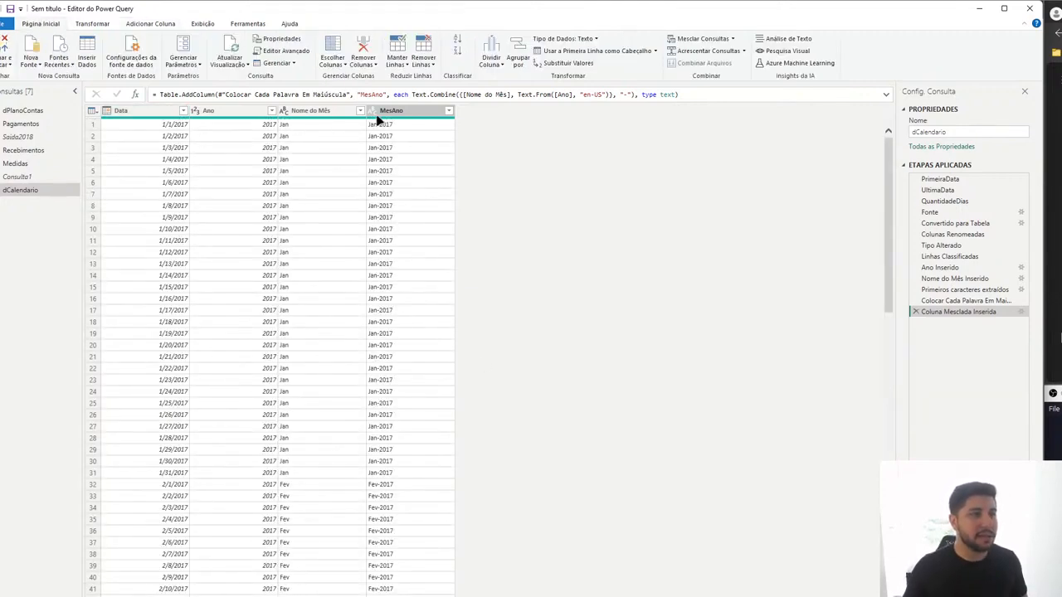
pyautogui.click(332, 111)
pyautogui.doubleClick(335, 111)
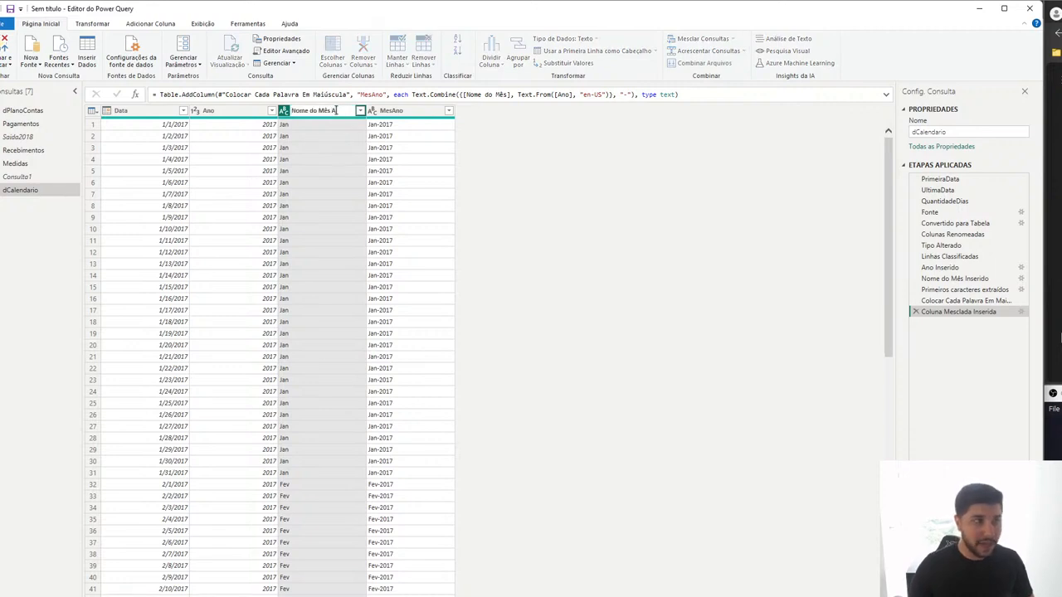
pyautogui.write('Abreviado')
pyautogui.press('Return')
pyautogui.click(124, 111)
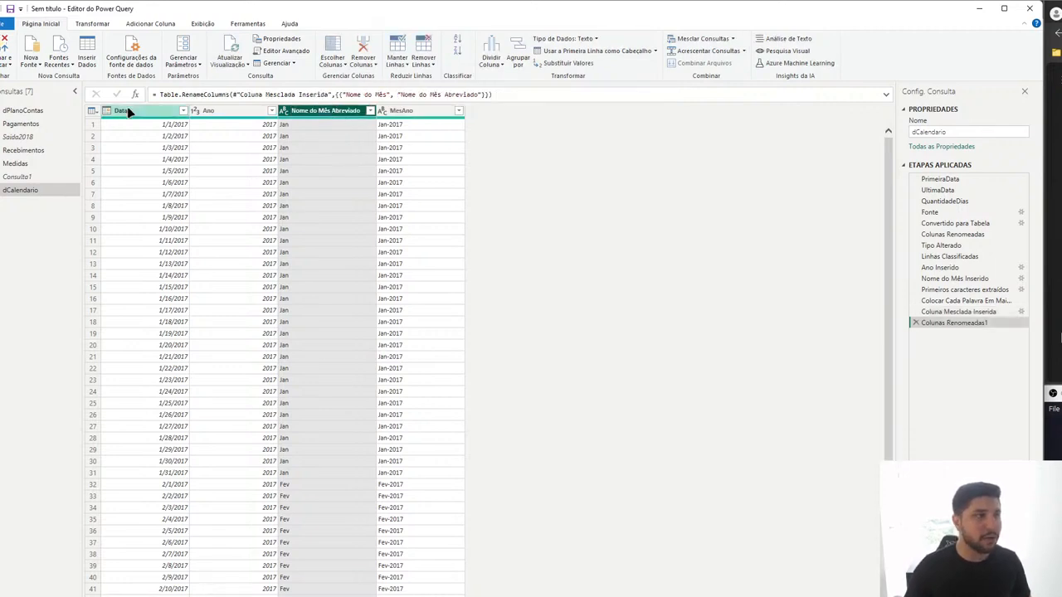
# Step: Add a month-name column from the Data column to dCalendario, and capitalize each word of the new Nome do Mês column
pyautogui.click(151, 23)
pyautogui.click(450, 51)
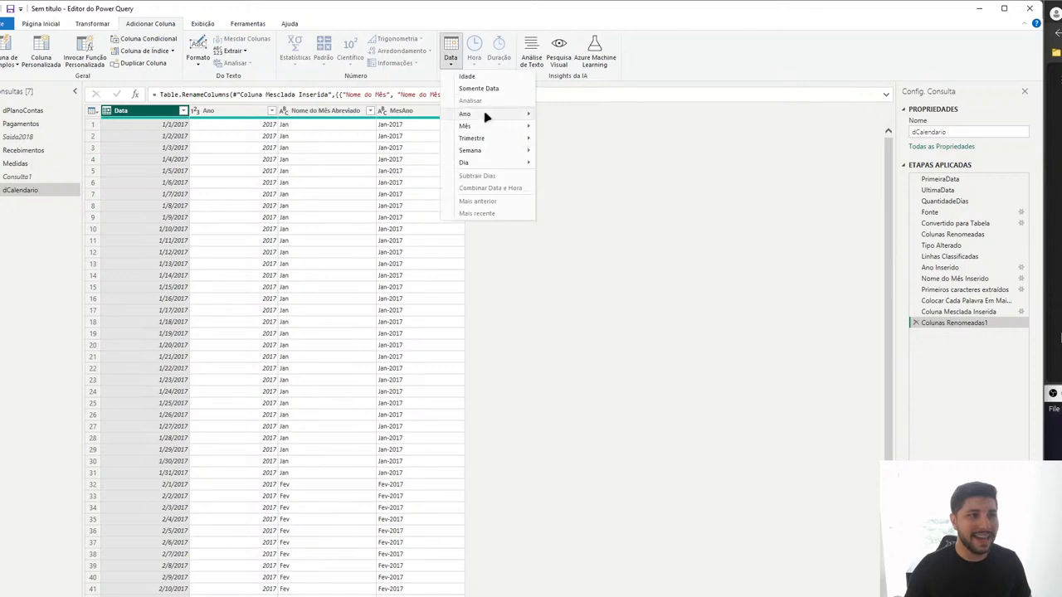
pyautogui.moveTo(485, 125)
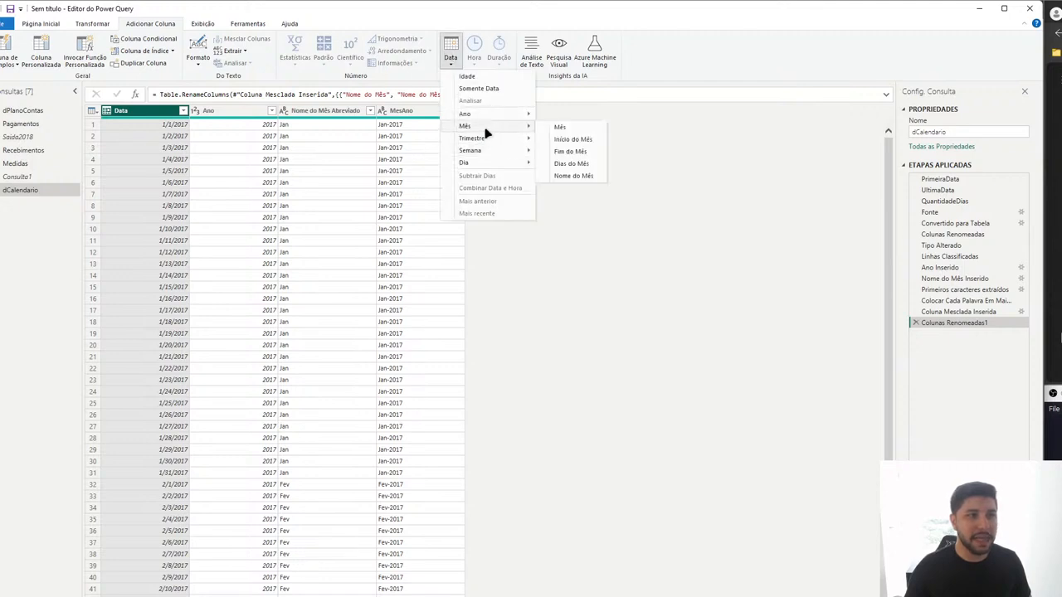
pyautogui.click(571, 174)
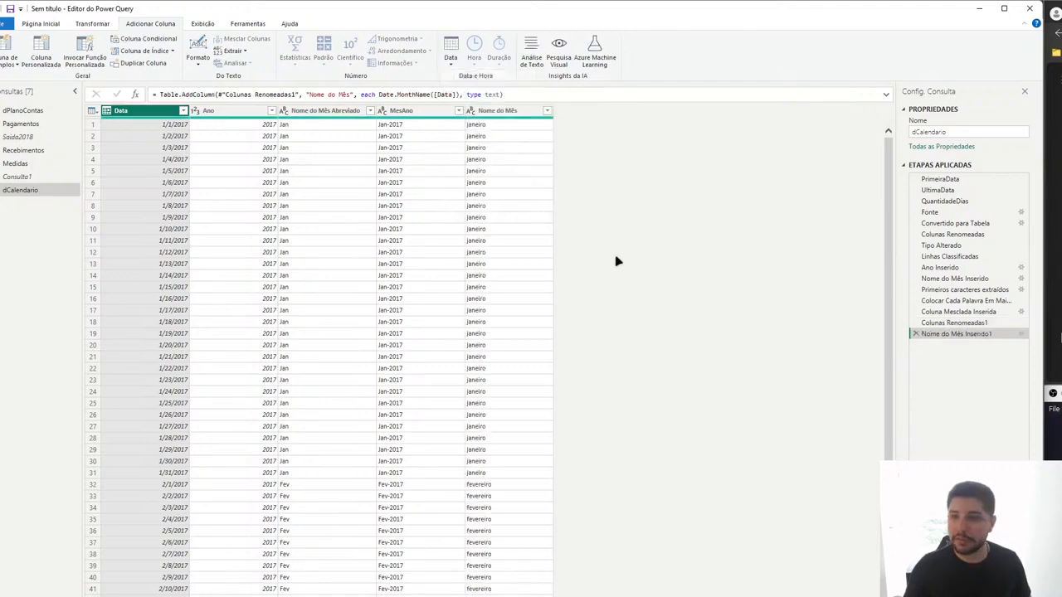
pyautogui.click(506, 111)
pyautogui.rightClick(504, 111)
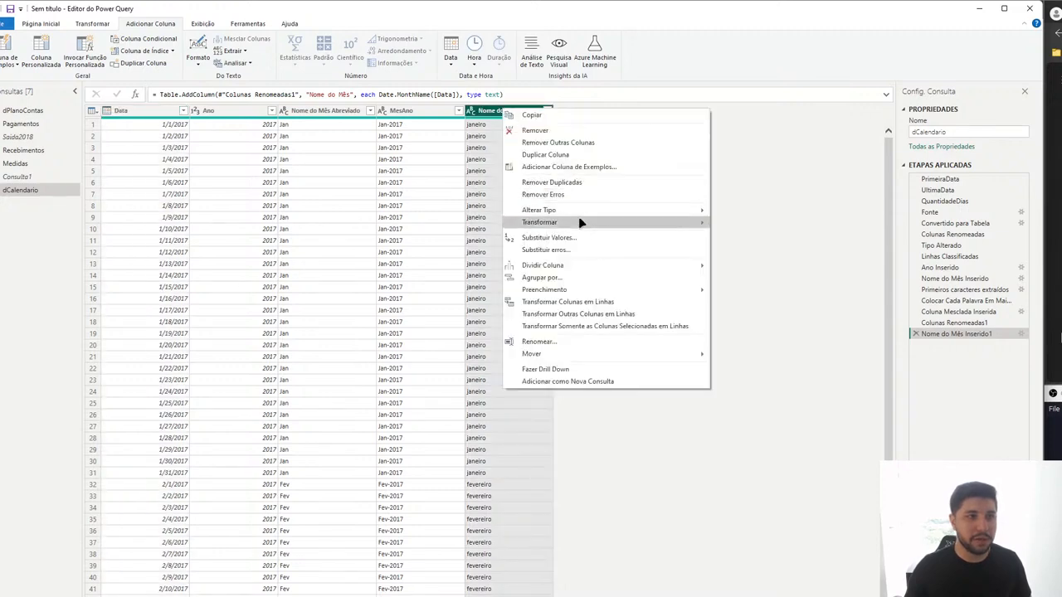
pyautogui.moveTo(580, 224)
pyautogui.click(778, 247)
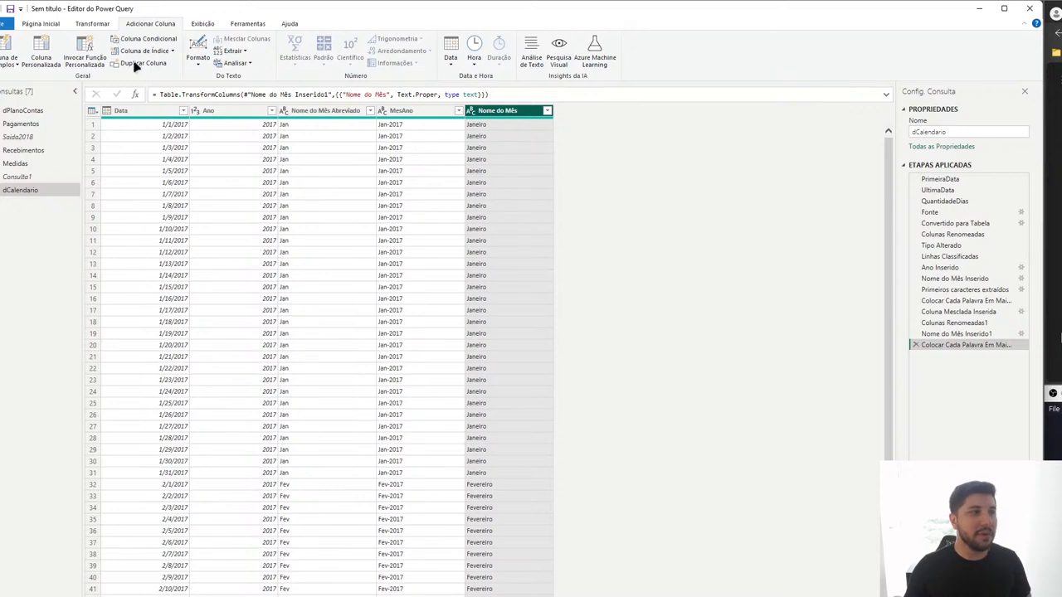
# Step: Close and apply the Power Query changes, and switch to the model view in Power BI Desktop
pyautogui.click(50, 26)
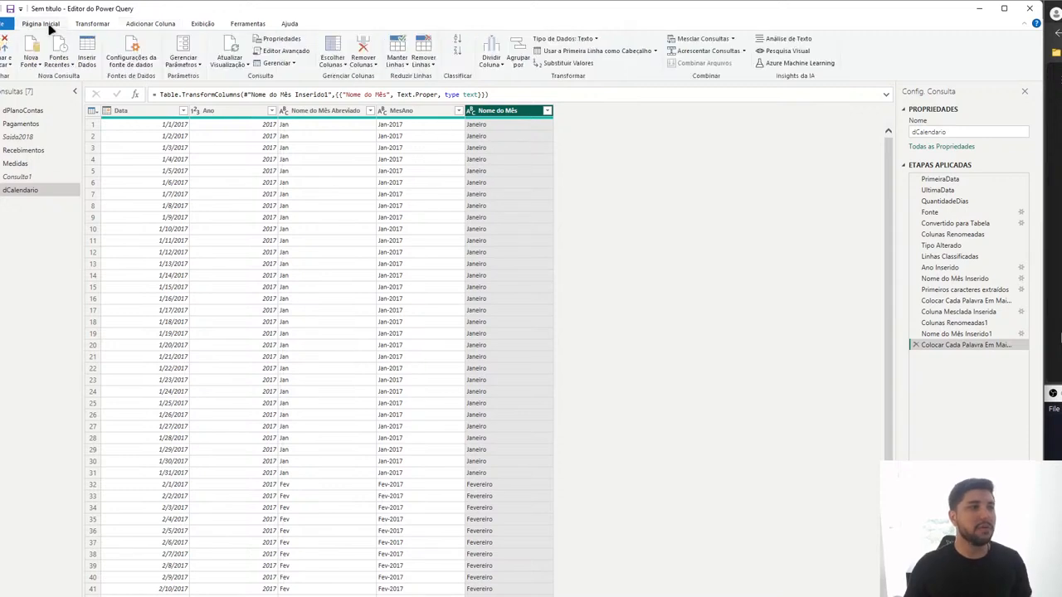
pyautogui.click(10, 45)
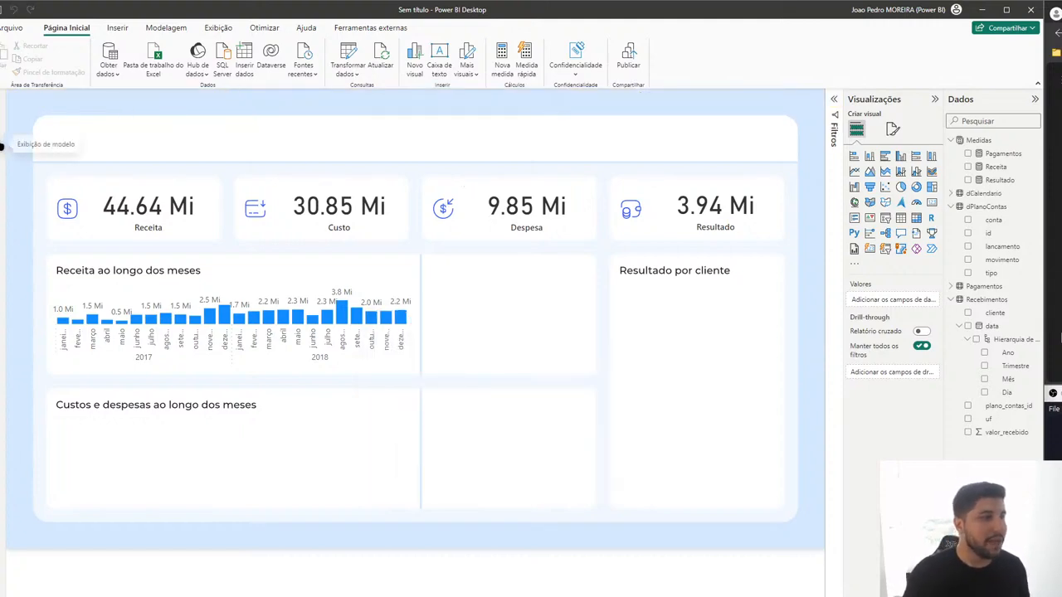
pyautogui.click(1, 146)
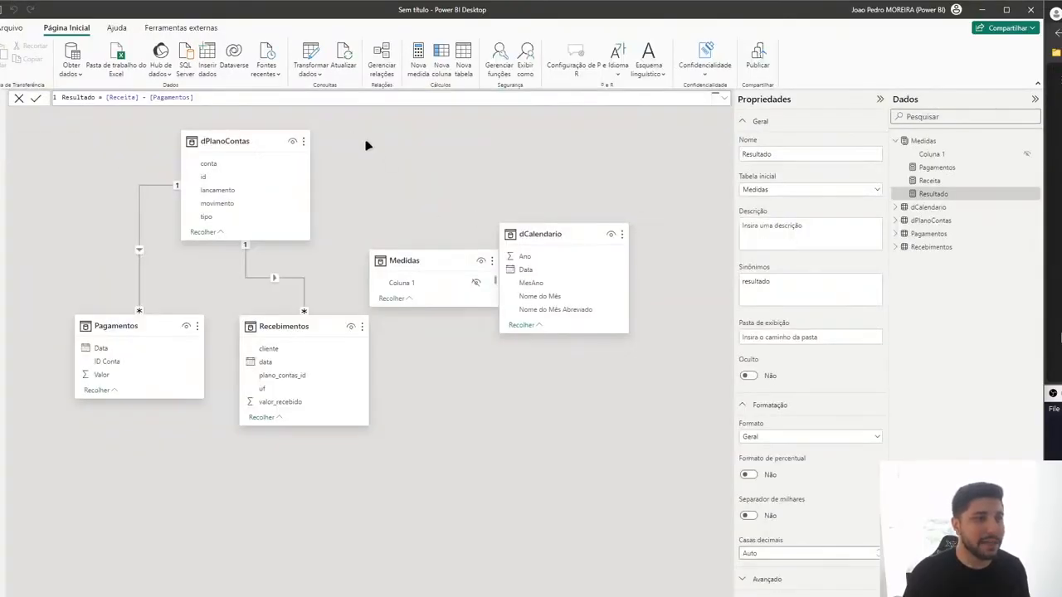
# Step: Place dCalendario beside dPlanoContas, and relate its Data field to the date fields of Recebimentos and Pagamentos
pyautogui.moveTo(535, 238); pyautogui.dragTo(370, 146)
pyautogui.moveTo(233, 138); pyautogui.dragTo(161, 136)
pyautogui.moveTo(358, 141); pyautogui.dragTo(282, 139)
pyautogui.moveTo(282, 178); pyautogui.dragTo(291, 363)
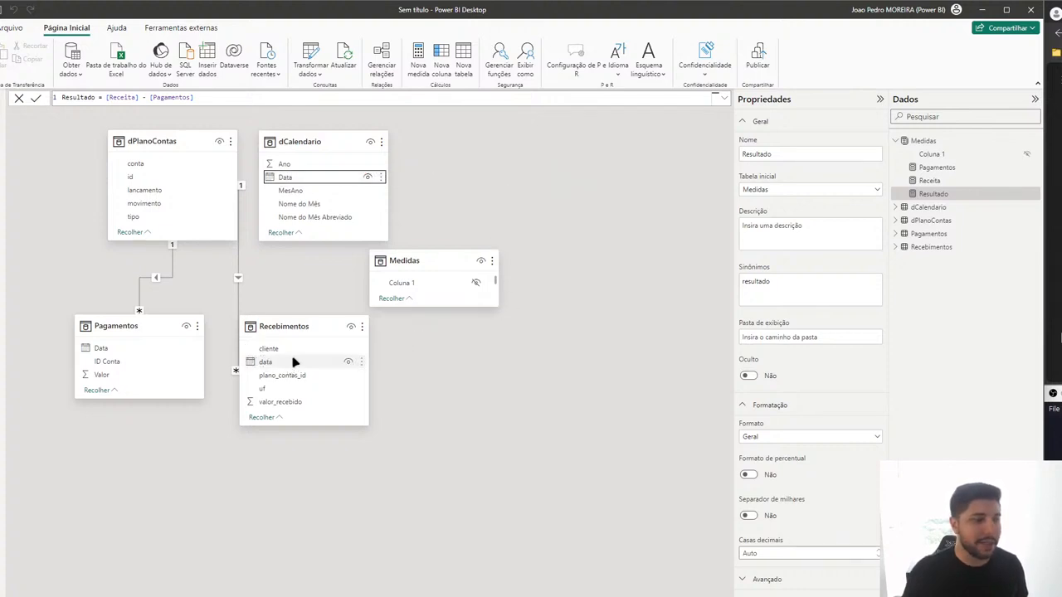
pyautogui.moveTo(282, 184); pyautogui.dragTo(135, 354)
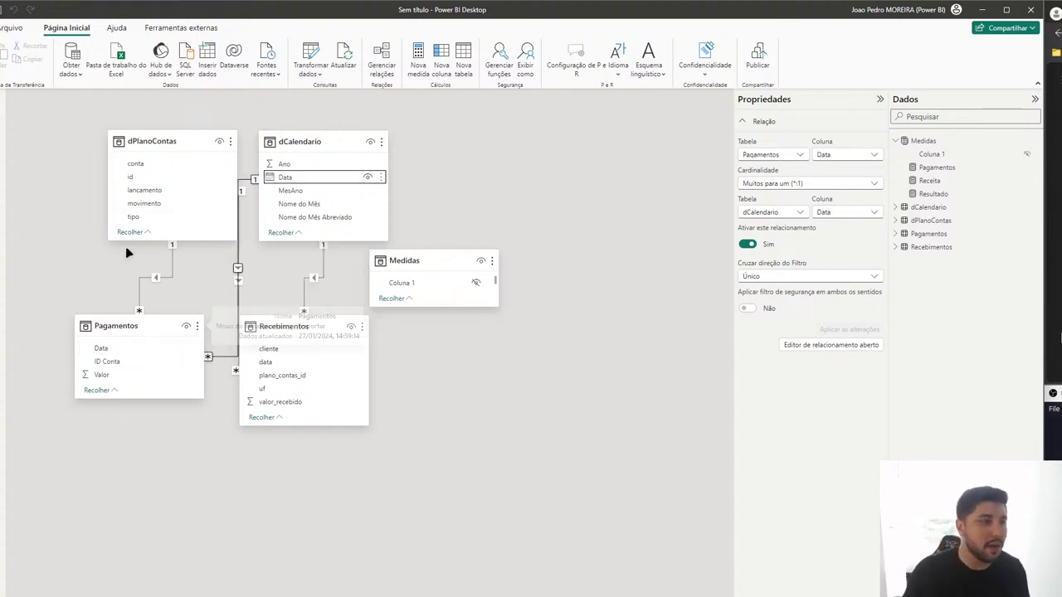
# Step: Replace the X-axis field of the Receita ao longo dos meses report chart with MesAno from dCalendario
pyautogui.click(25, 112)
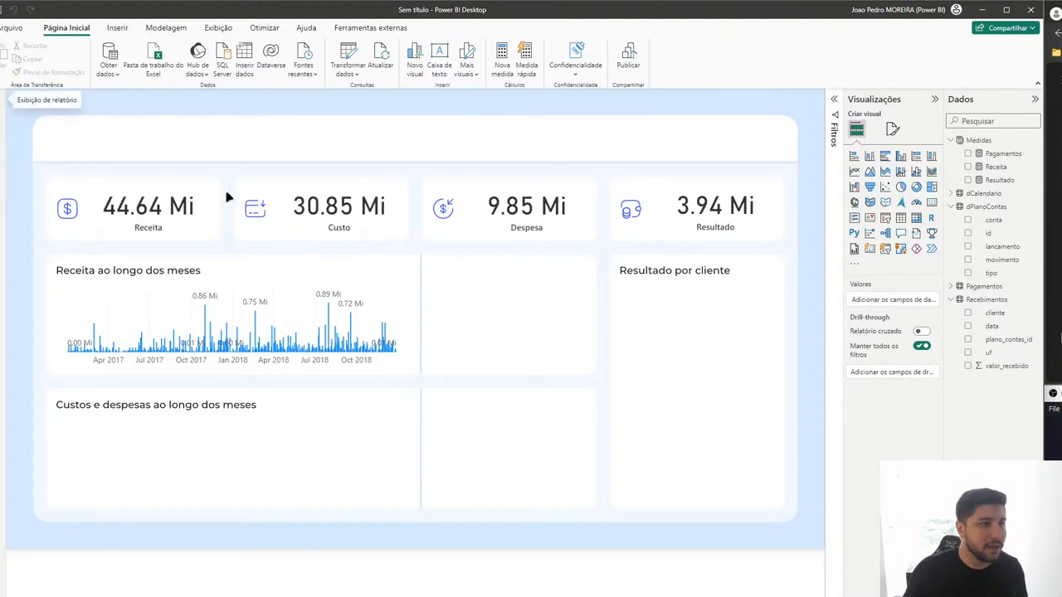
pyautogui.click(138, 284)
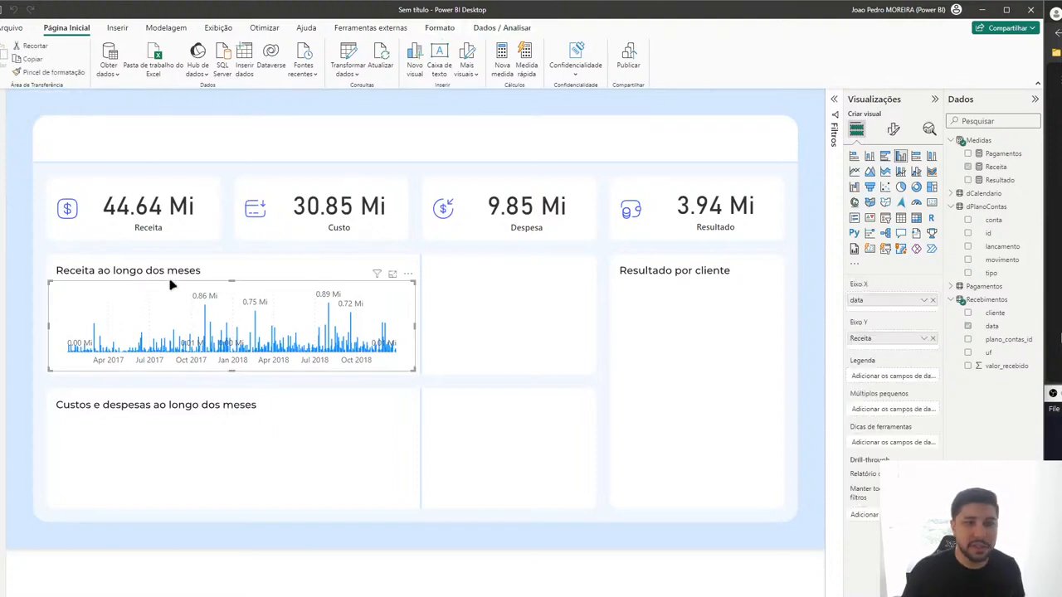
pyautogui.click(933, 300)
pyautogui.click(951, 194)
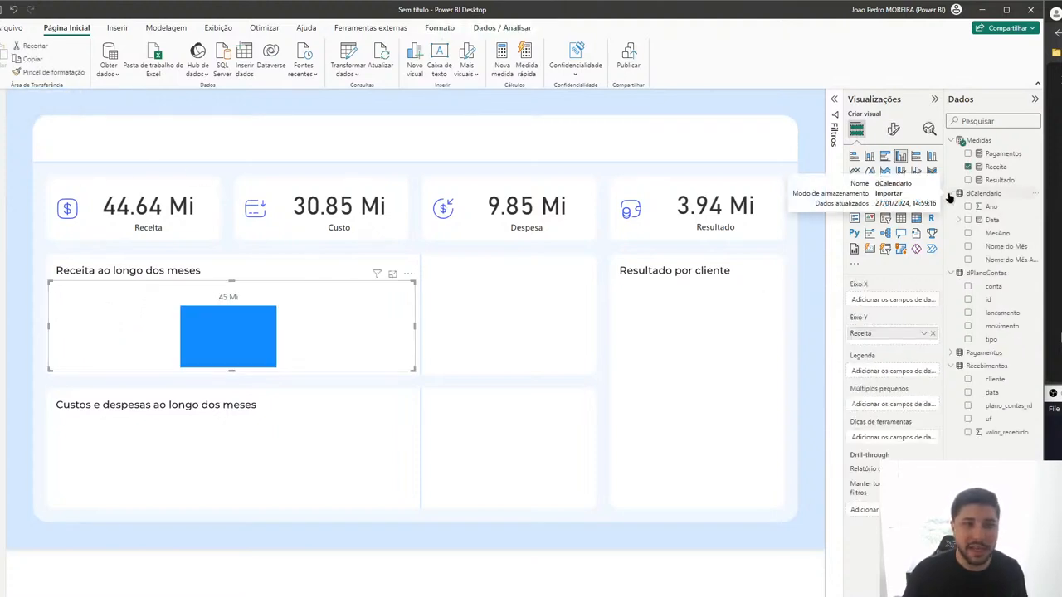
pyautogui.moveTo(1004, 236); pyautogui.dragTo(891, 301)
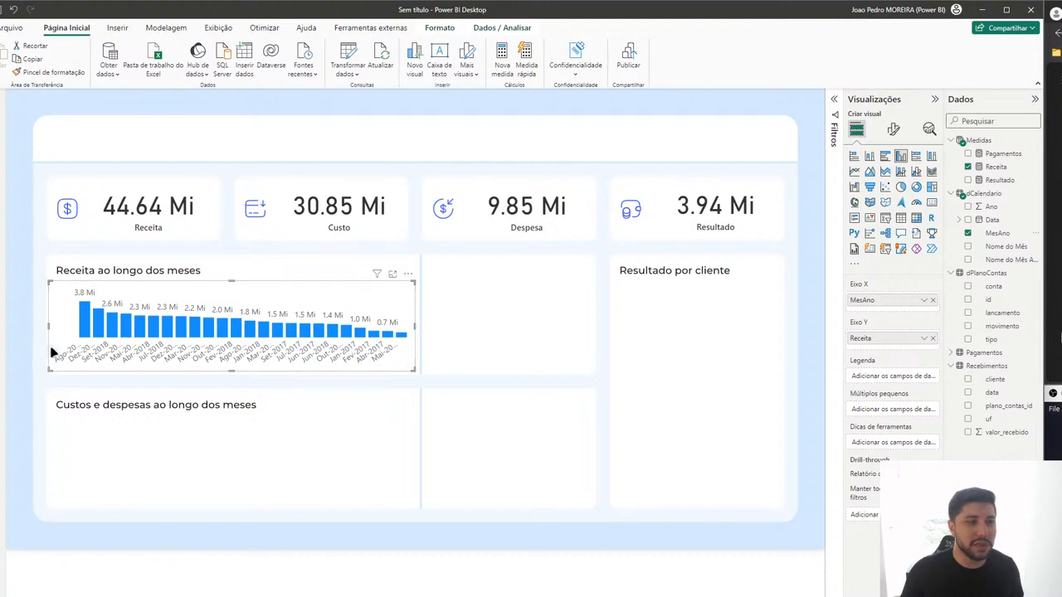
# Step: Add a small slicer for dCalendario's Ano field at the start of the report's blank header band
pyautogui.click(563, 317)
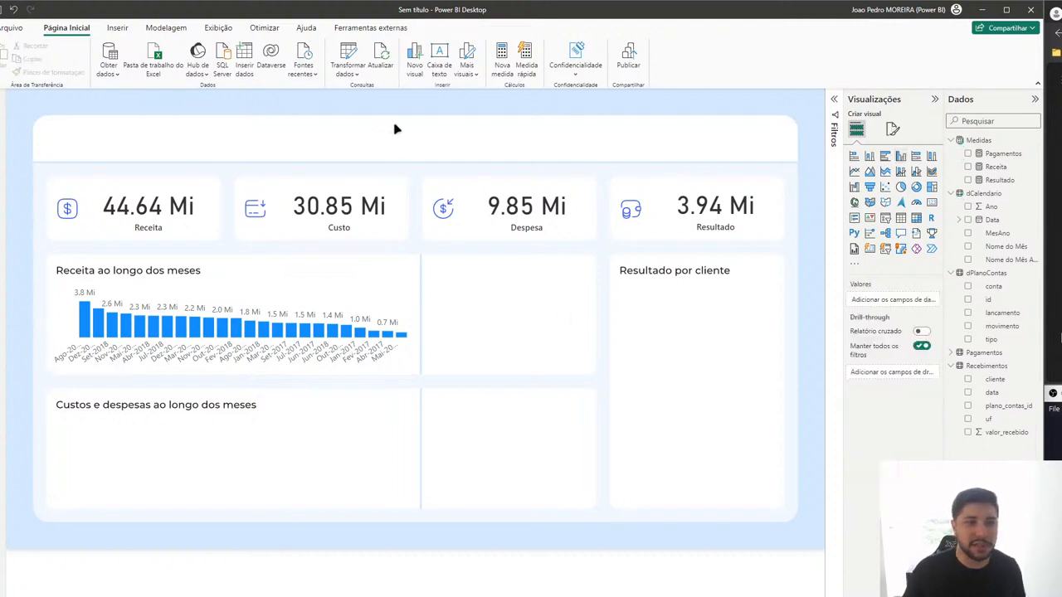
pyautogui.click(884, 217)
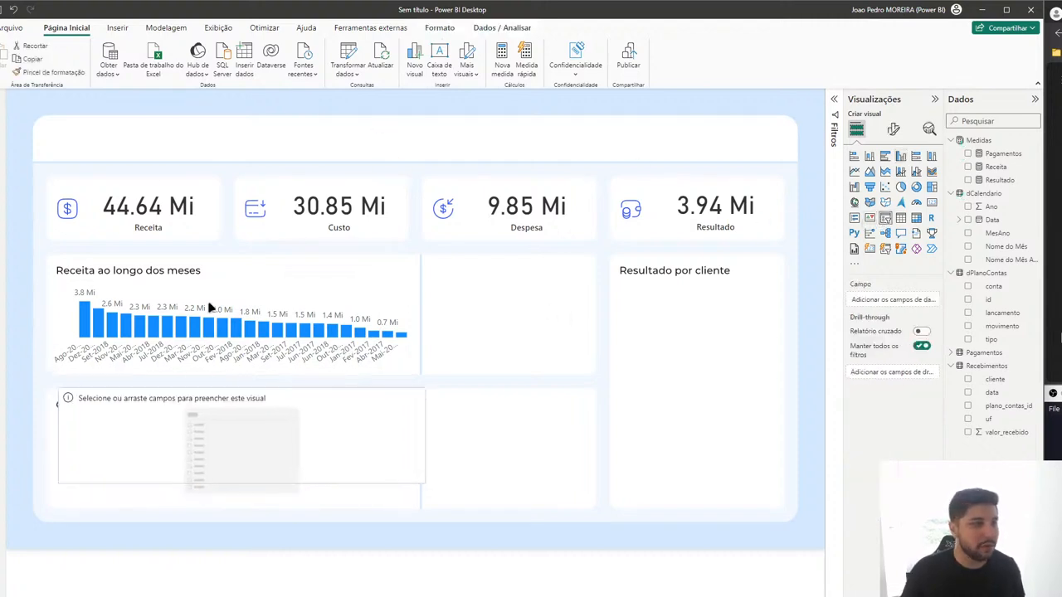
pyautogui.moveTo(168, 449); pyautogui.dragTo(164, 175)
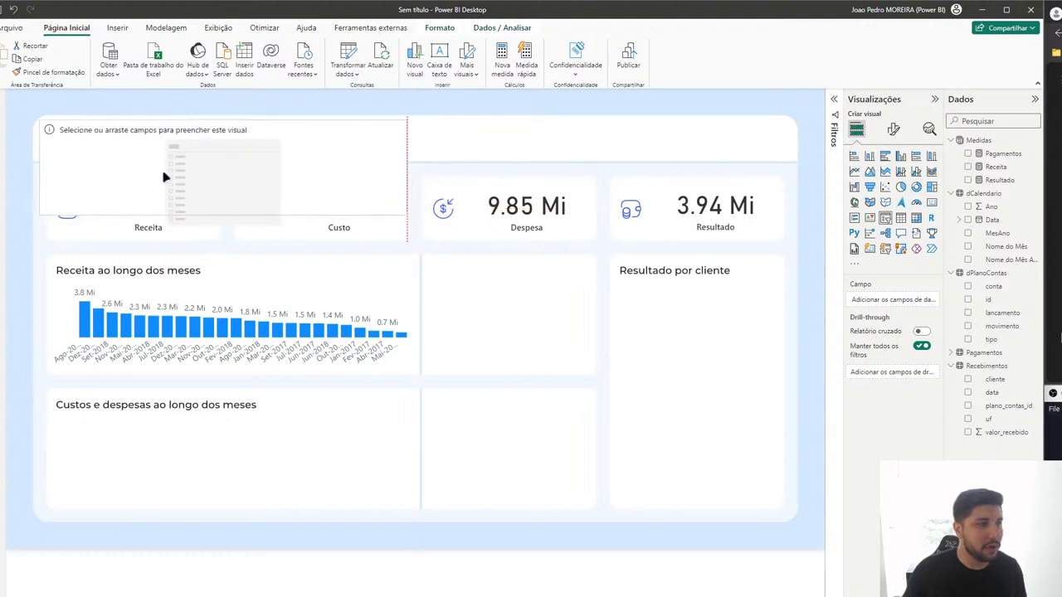
pyautogui.moveTo(407, 208); pyautogui.dragTo(197, 157)
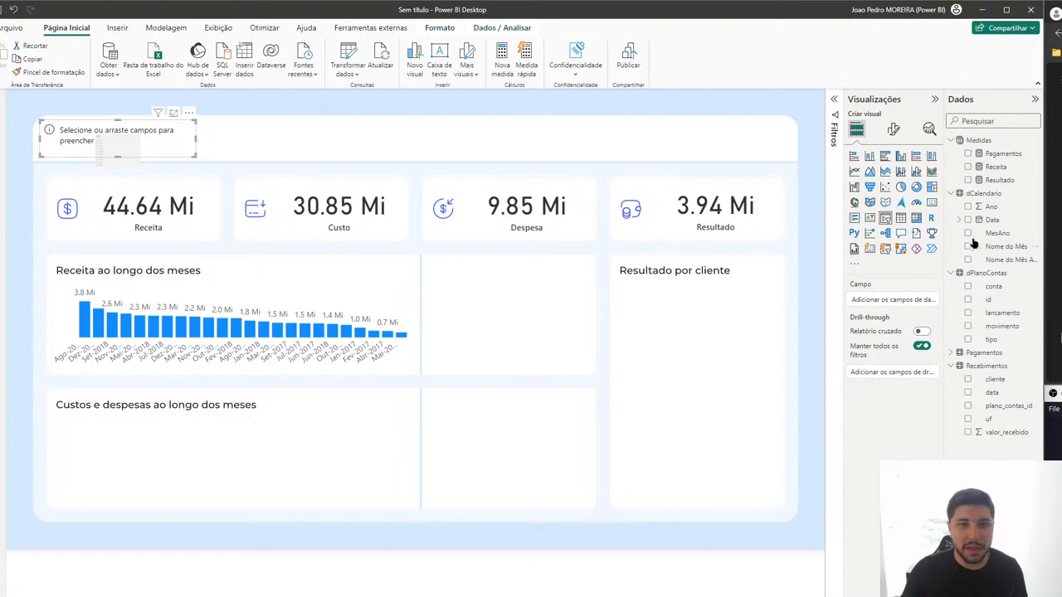
pyautogui.click(967, 206)
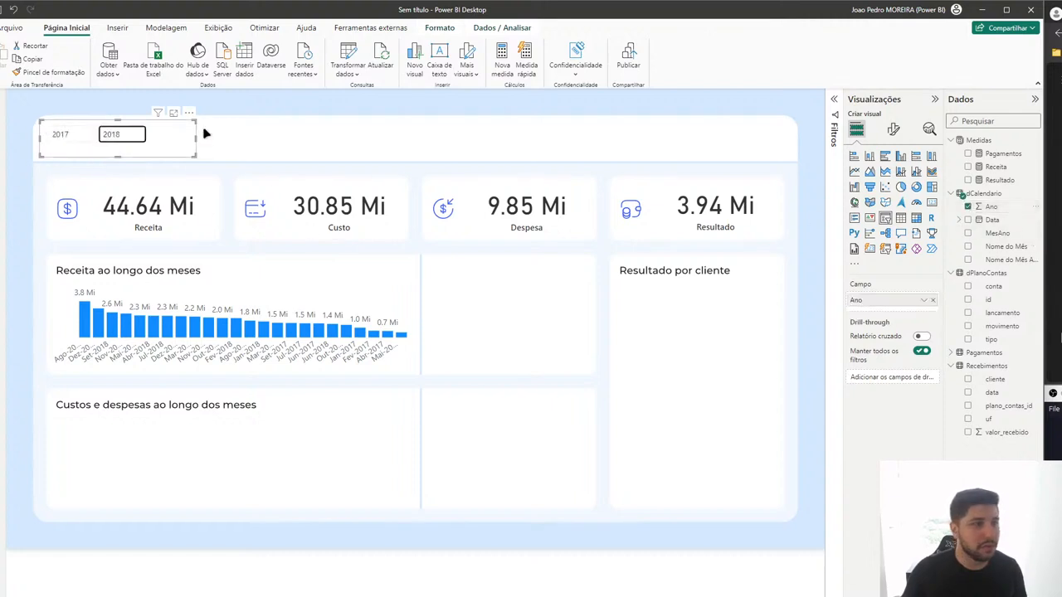
# Step: Set the Ano slicer's style to Suspenso
pyautogui.click(893, 128)
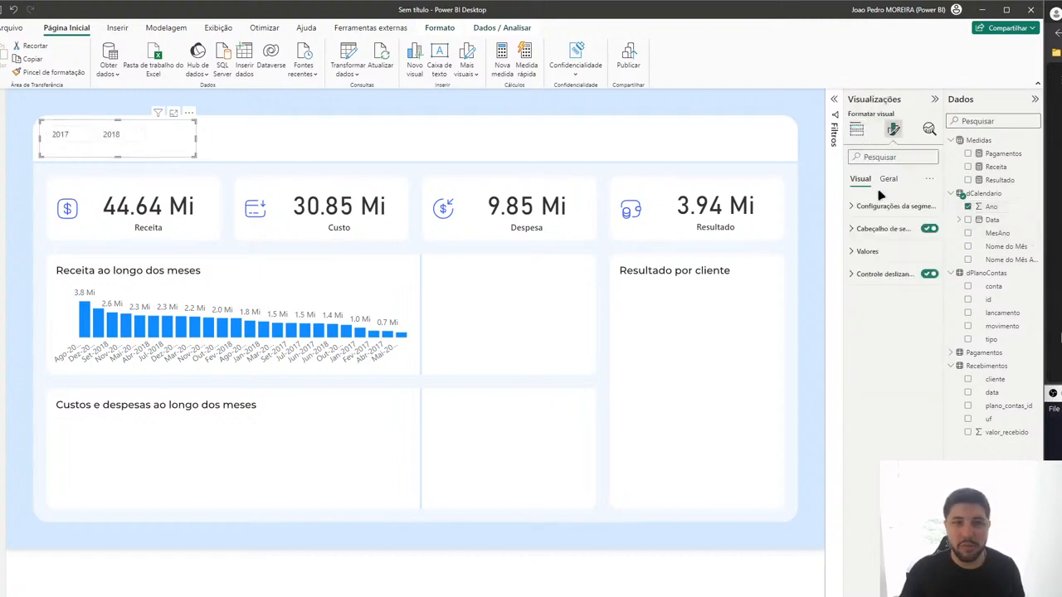
pyautogui.click(869, 209)
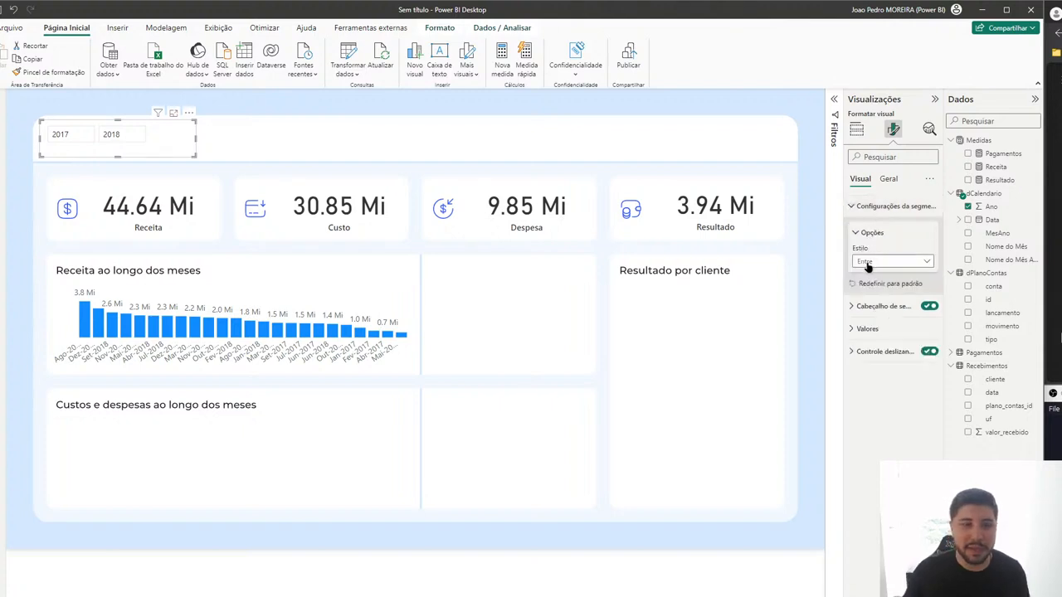
pyautogui.click(868, 262)
pyautogui.click(884, 313)
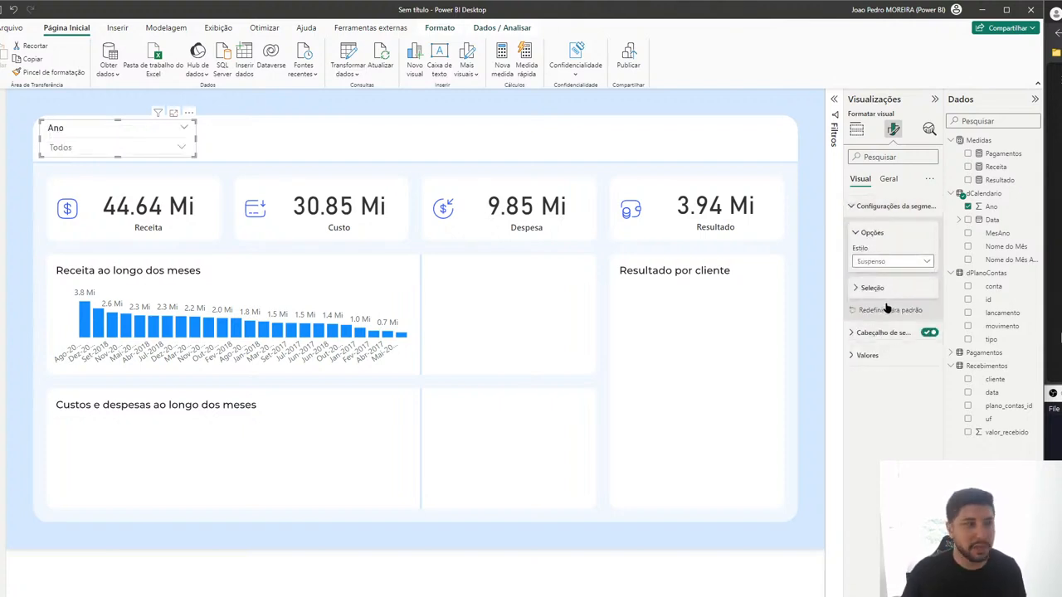
# Step: Filter the report to 2017 with the Ano slicer
pyautogui.click(80, 149)
pyautogui.click(73, 168)
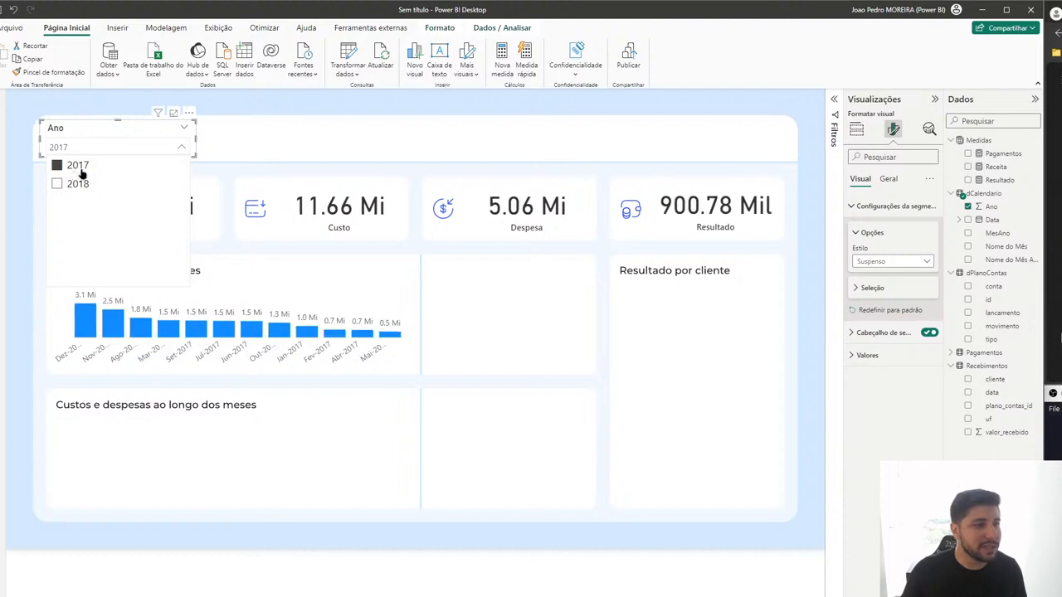
pyautogui.click(301, 140)
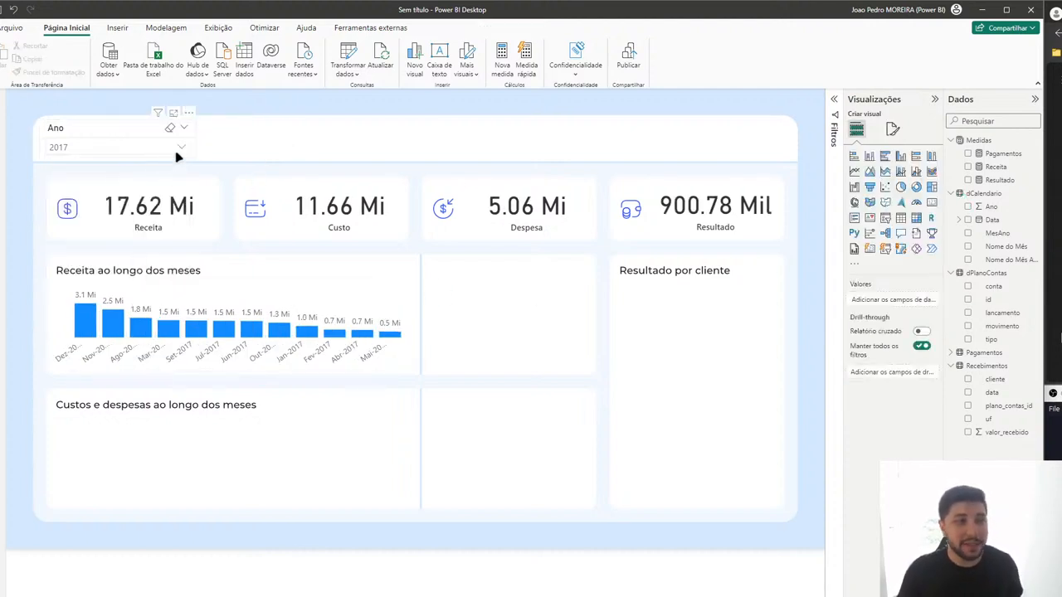
pyautogui.moveTo(378, 196)
pyautogui.mouseDown()
pyautogui.moveTo(628, 254)
pyautogui.moveTo(642, 301)
pyautogui.mouseUp()
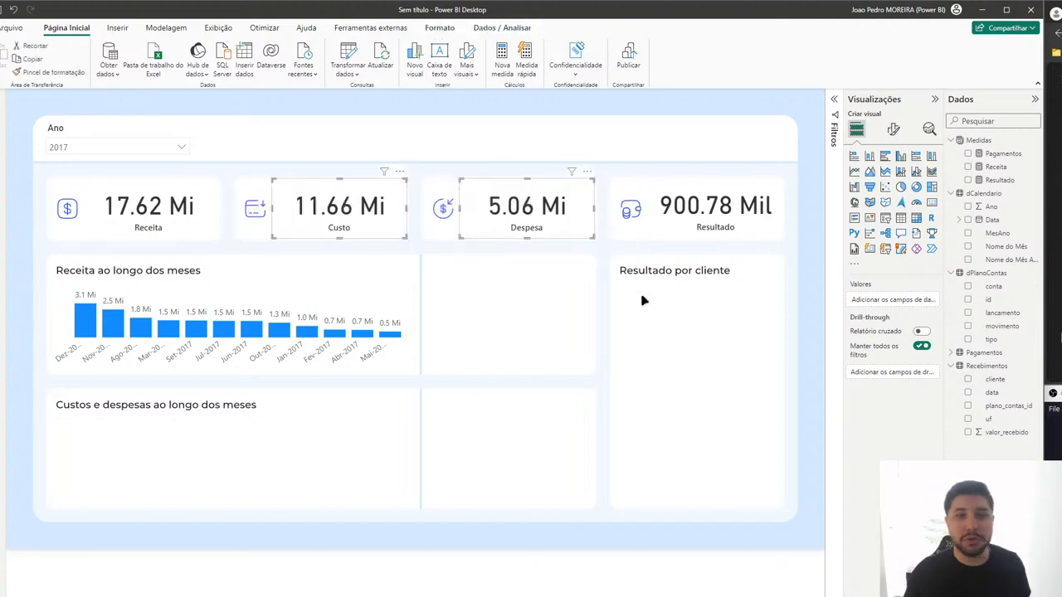
pyautogui.click(643, 300)
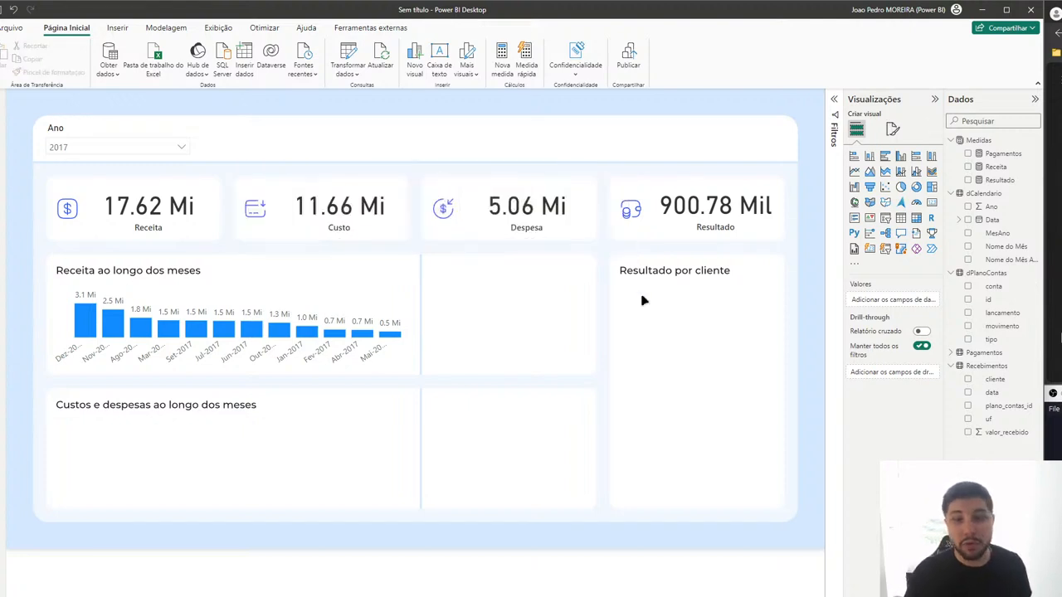
# Step: Switch the Ano slicer between 2018 and 2017 to test the filtering, leaving 2018 selected
pyautogui.click(101, 150)
pyautogui.click(73, 184)
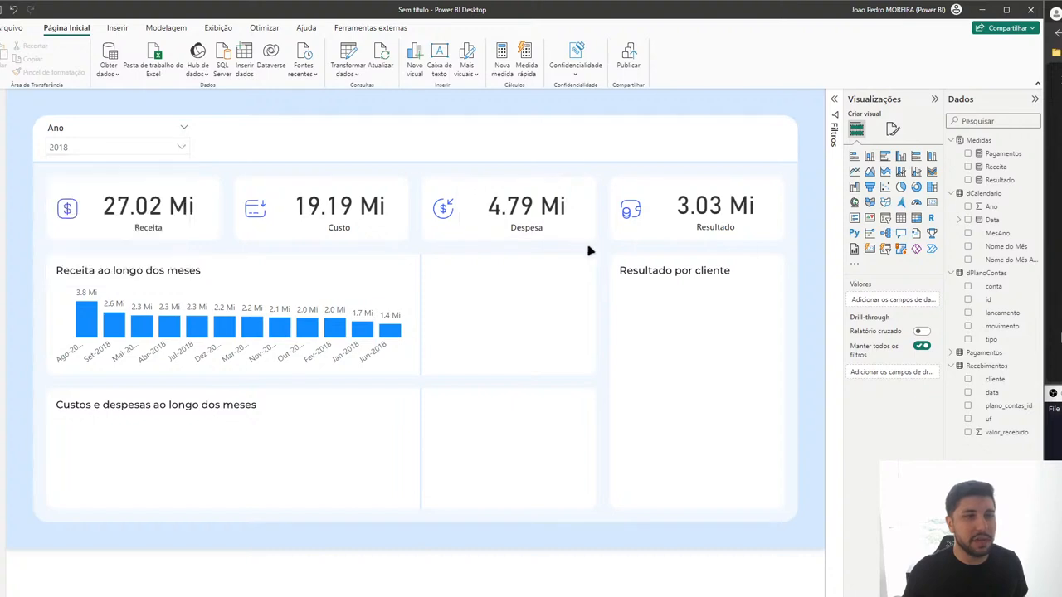
pyautogui.moveTo(601, 249); pyautogui.dragTo(244, 154)
pyautogui.click(124, 145)
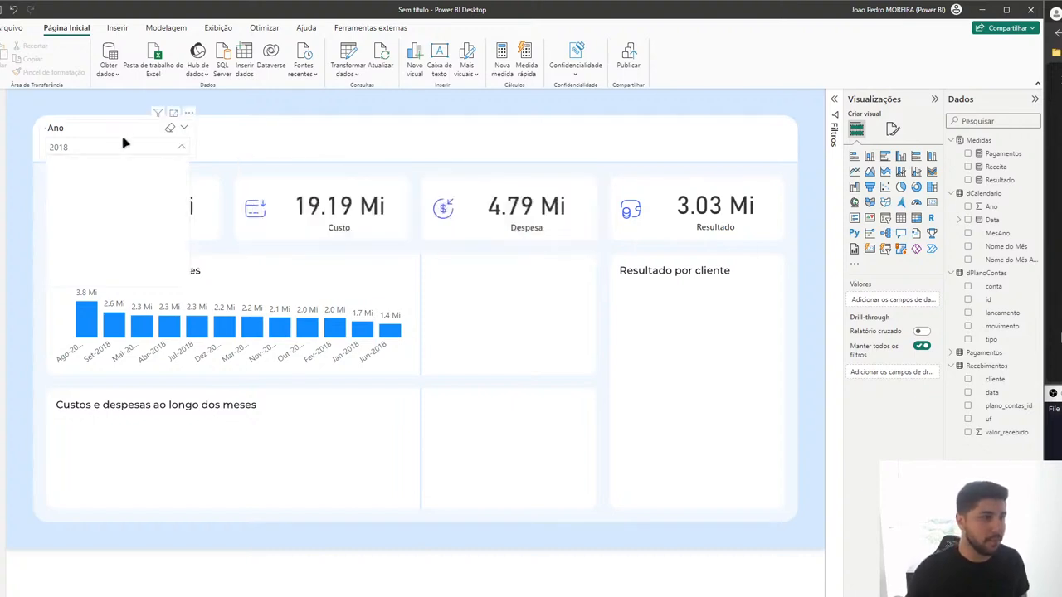
pyautogui.click(75, 168)
pyautogui.click(74, 184)
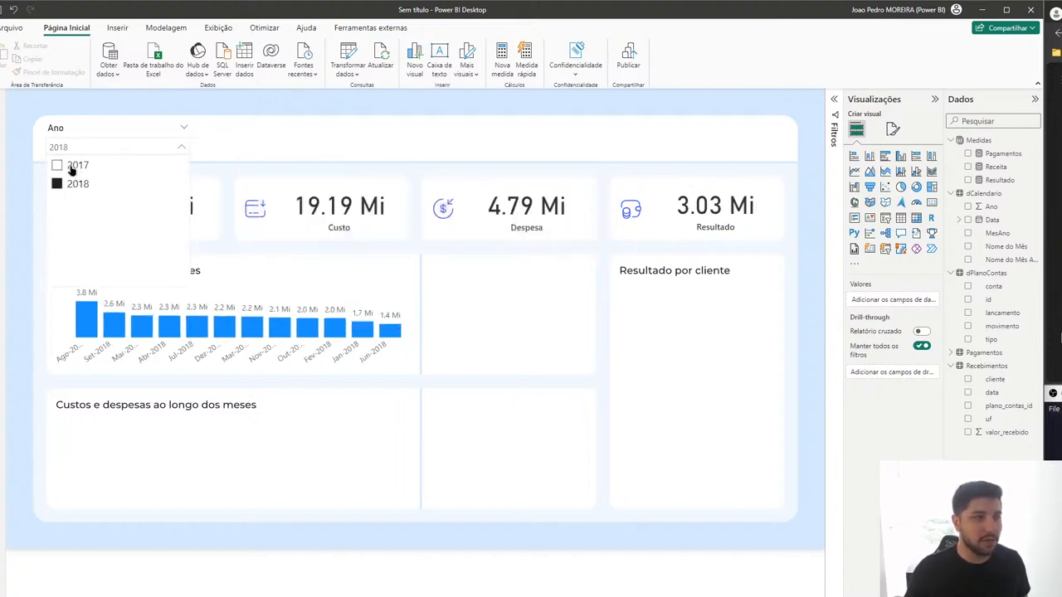
pyautogui.click(74, 168)
pyautogui.click(76, 184)
# Step: Enlarge the Receita ao longo dos meses chart across the neighbouring cards, and sort its axis by MesAno
pyautogui.click(341, 282)
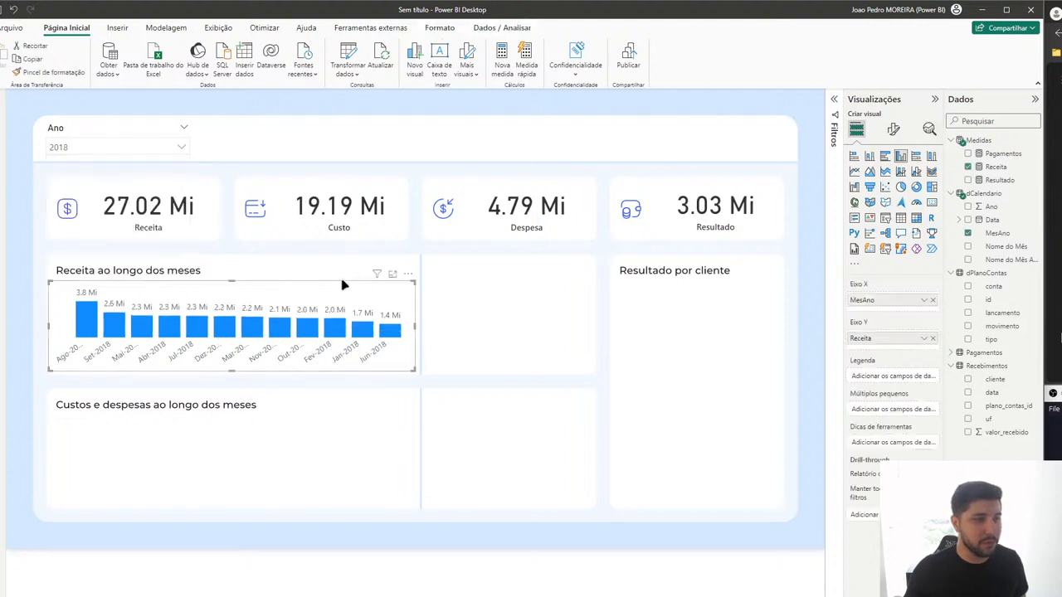
pyautogui.moveTo(409, 369); pyautogui.dragTo(708, 407)
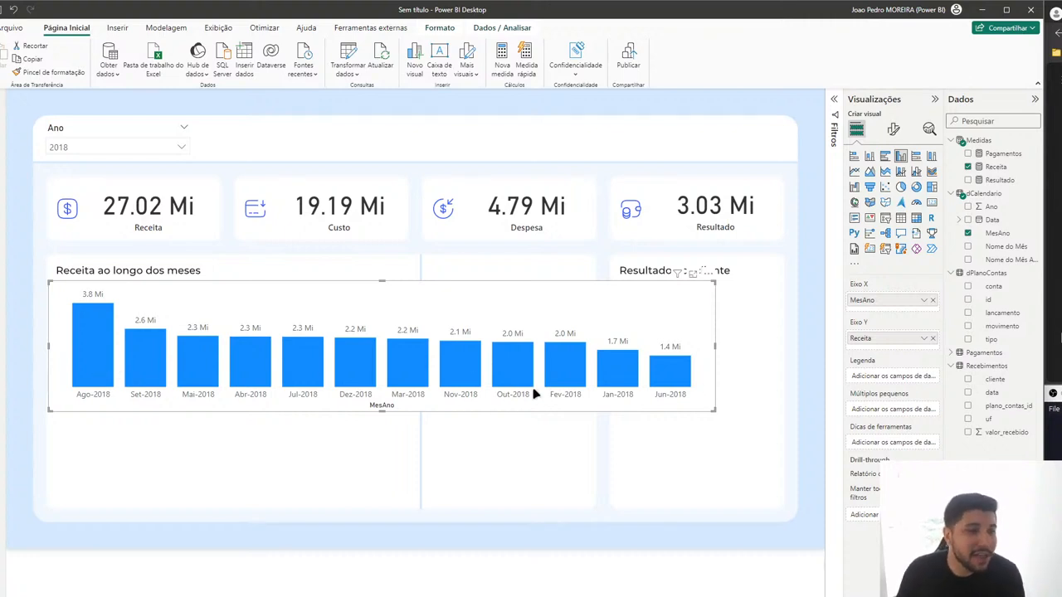
pyautogui.click(704, 274)
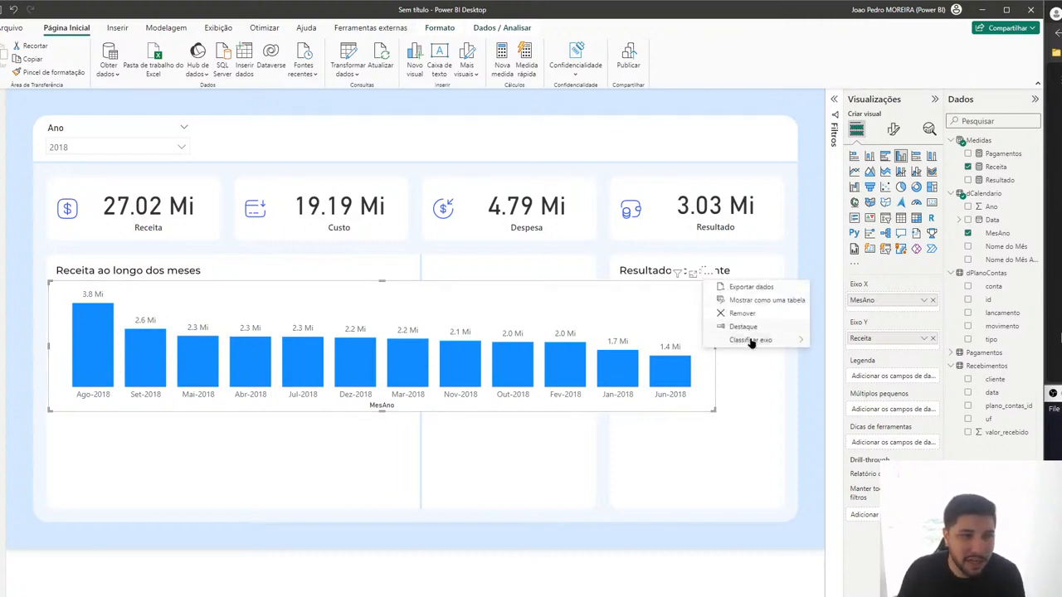
pyautogui.moveTo(747, 339)
pyautogui.click(826, 341)
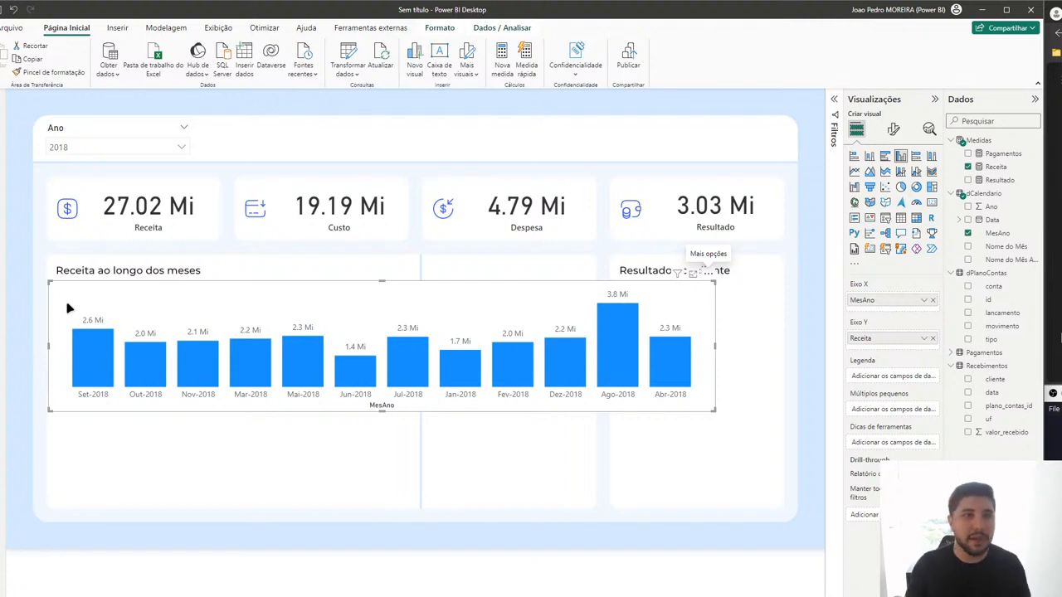
# Step: Open the dCalendario query in Power Query and add a Mês column holding the month number of Data
pyautogui.click(352, 48)
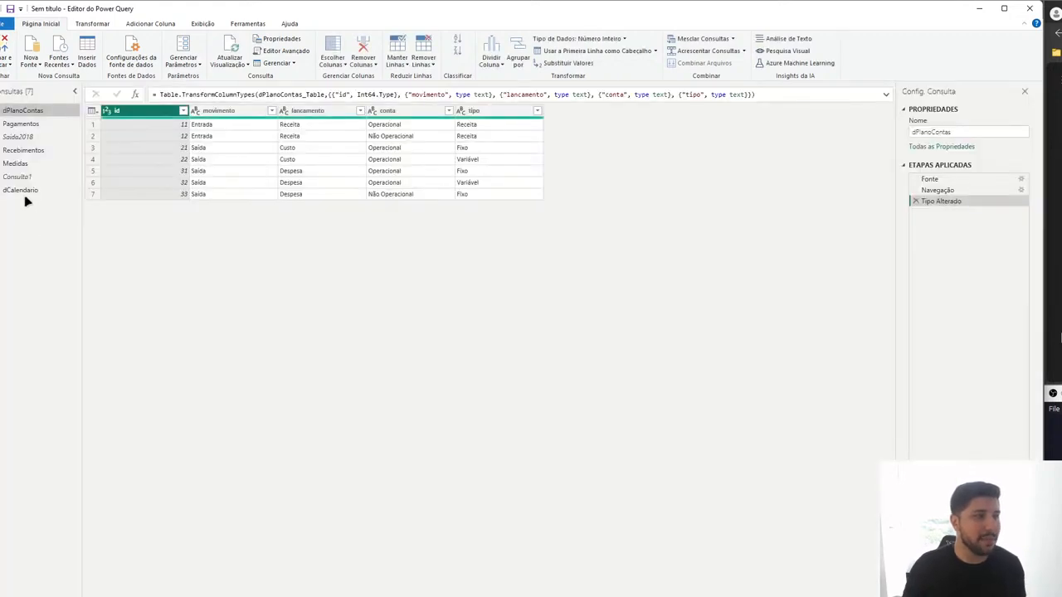
pyautogui.click(28, 190)
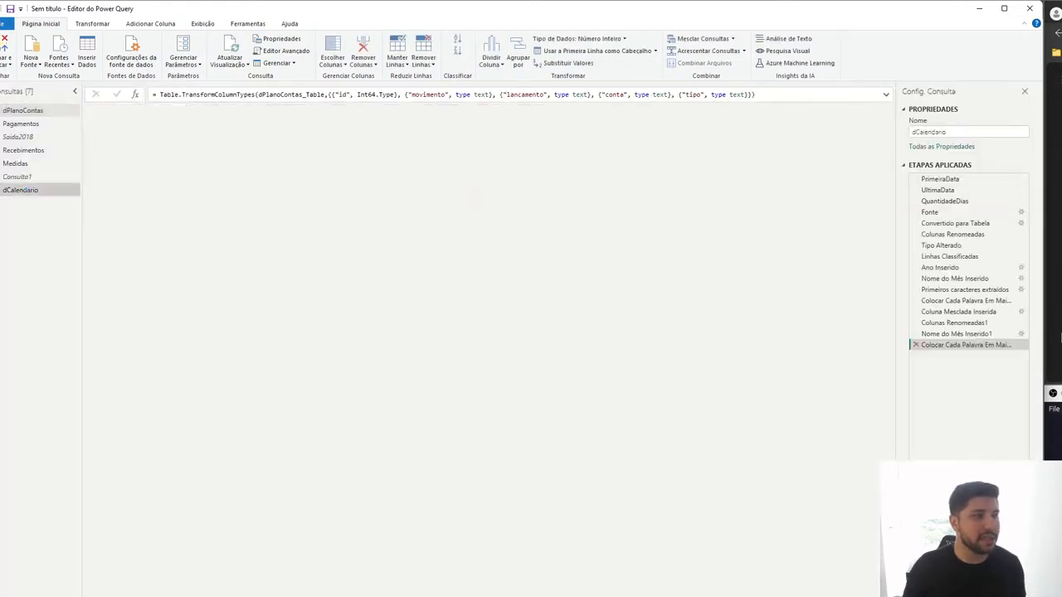
pyautogui.click(150, 24)
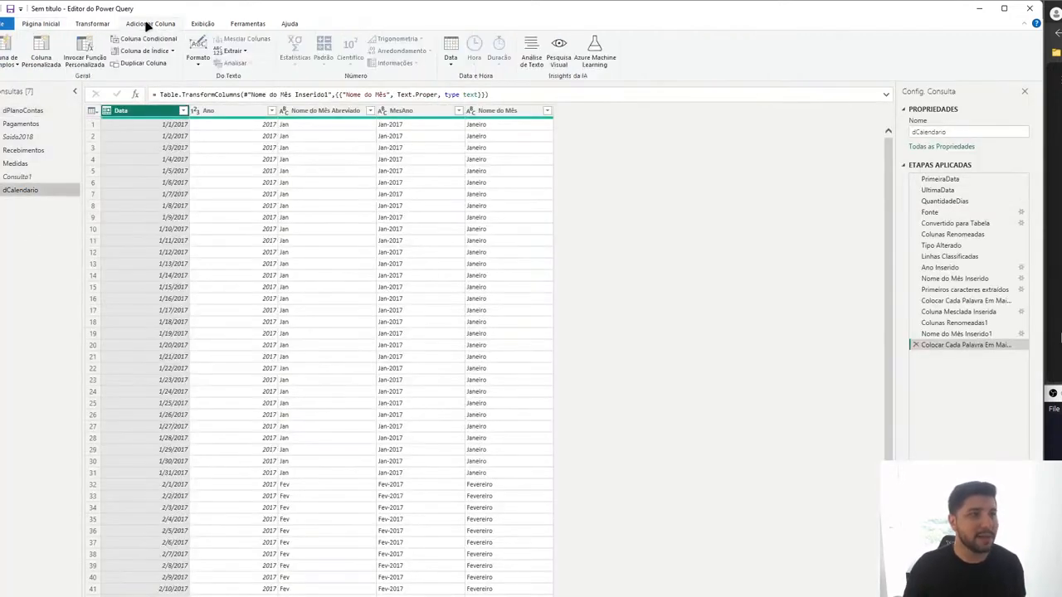
pyautogui.click(448, 57)
pyautogui.moveTo(468, 126)
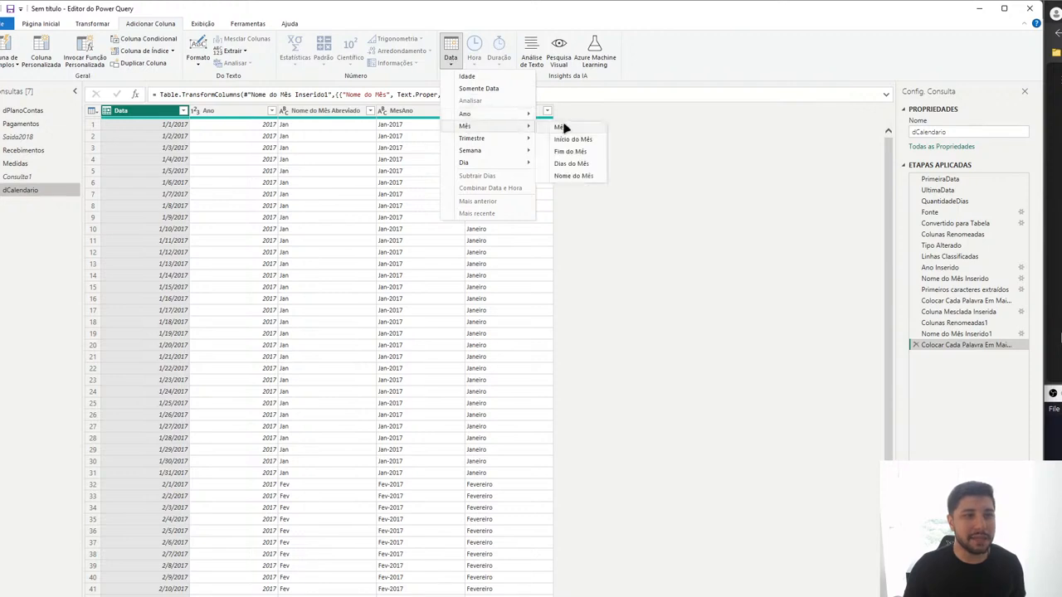
pyautogui.click(563, 127)
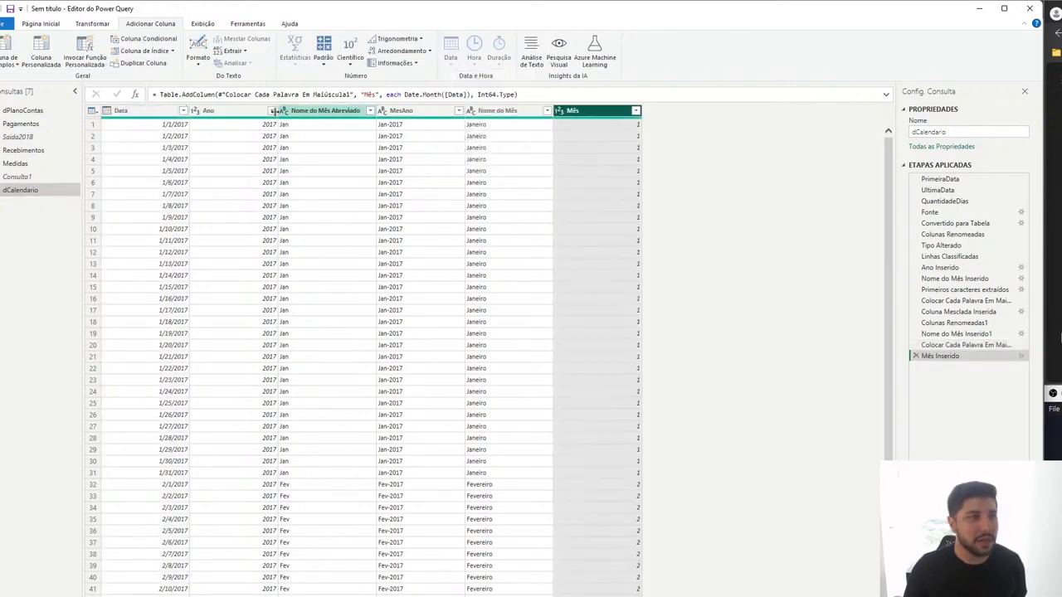
# Step: Add a custom column named MesAno Numero to dCalendario with the formula [Ano] * 100 + [Mês]
pyautogui.click(234, 115)
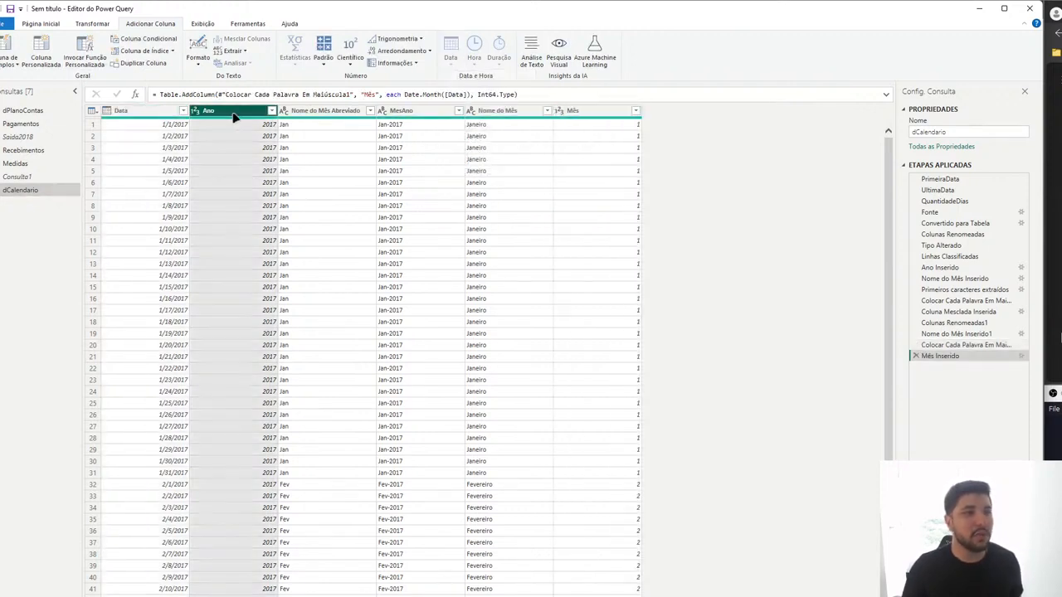
pyautogui.click(596, 112)
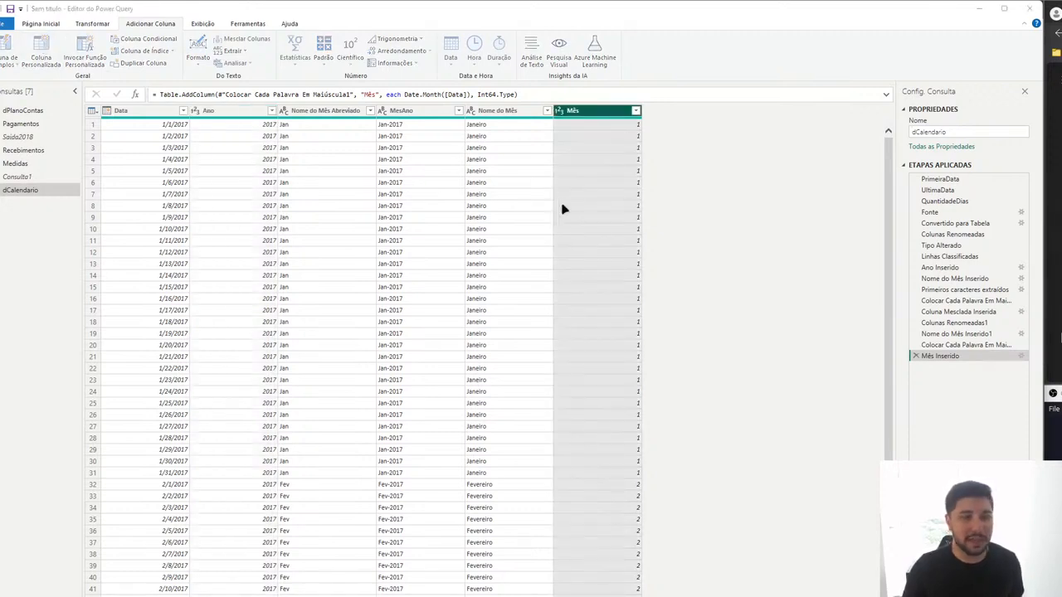
pyautogui.moveTo(825, 278); pyautogui.dragTo(581, 246)
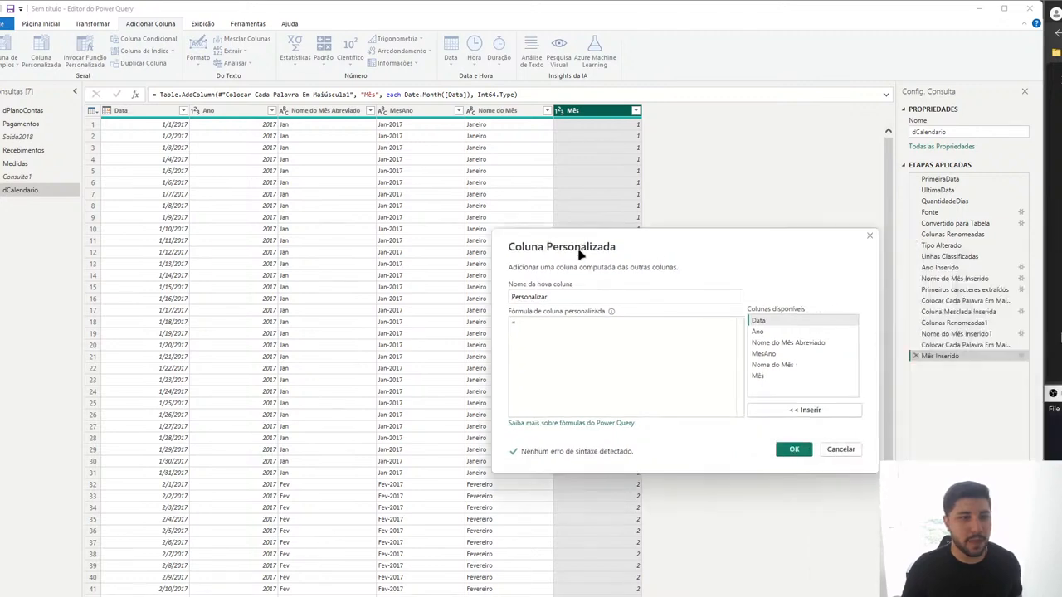
pyautogui.doubleClick(556, 297)
pyautogui.write('Ano Numero')
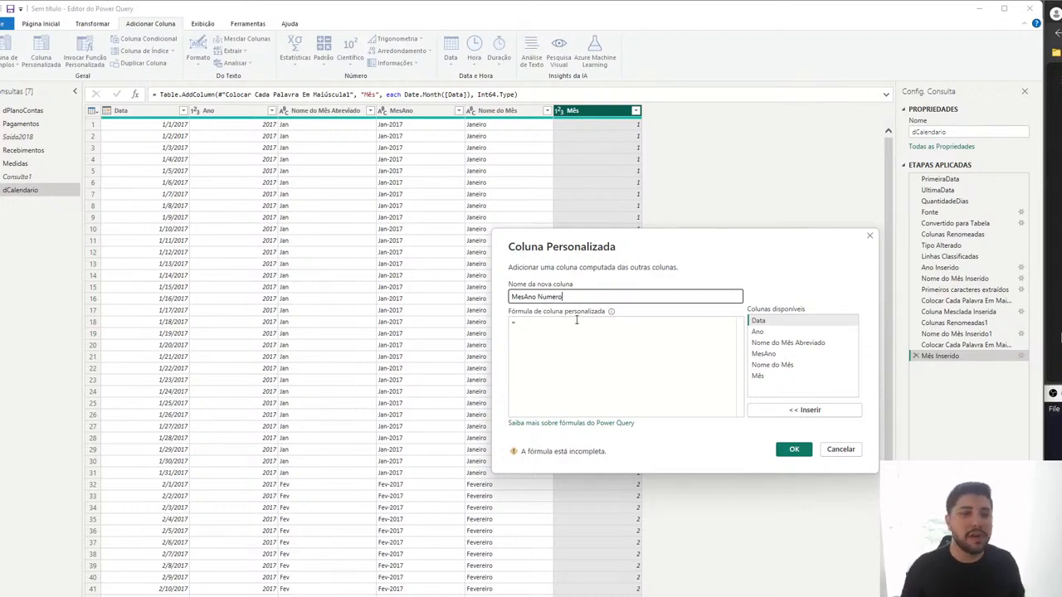
pyautogui.click(576, 320)
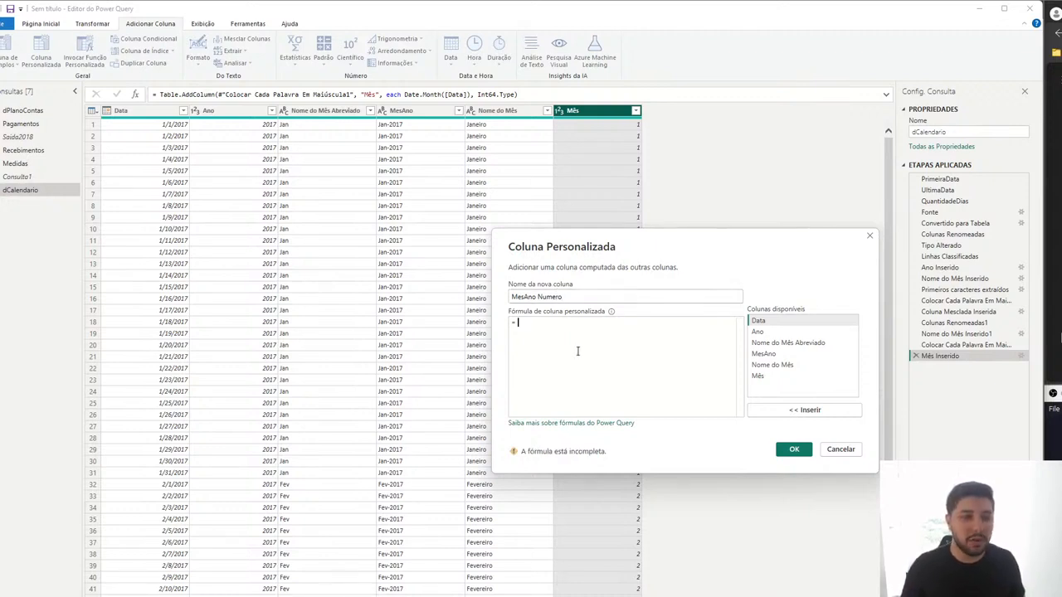
pyautogui.doubleClick(758, 331)
pyautogui.write('* 10')
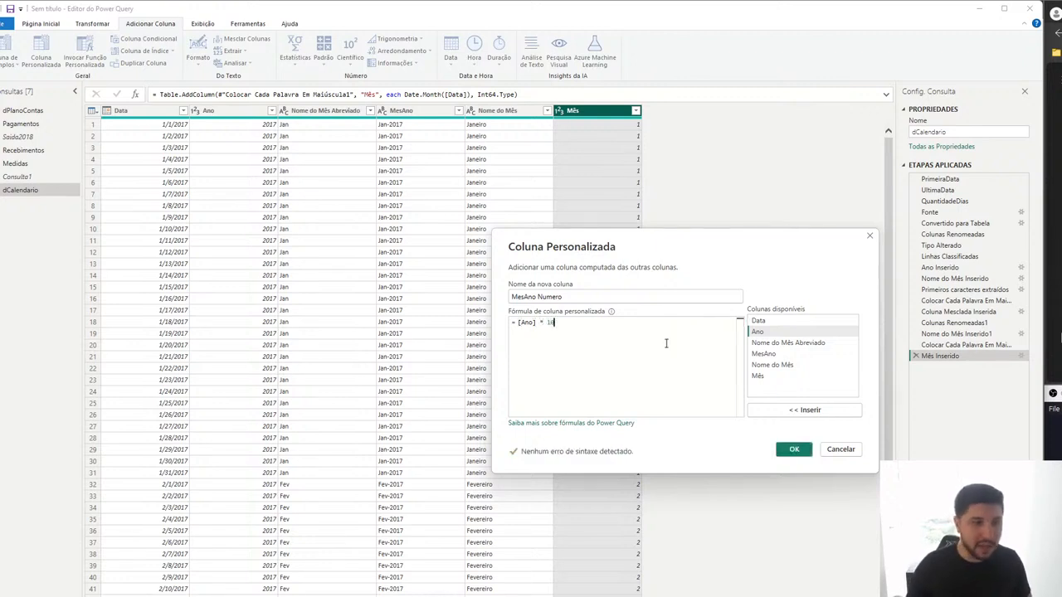
pyautogui.write('0 +')
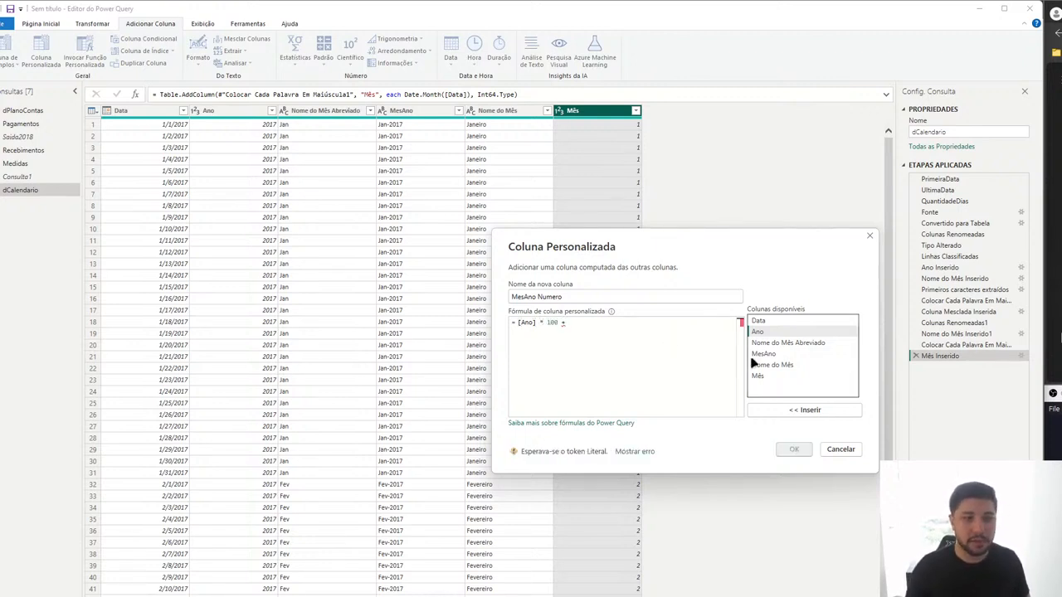
pyautogui.doubleClick(758, 377)
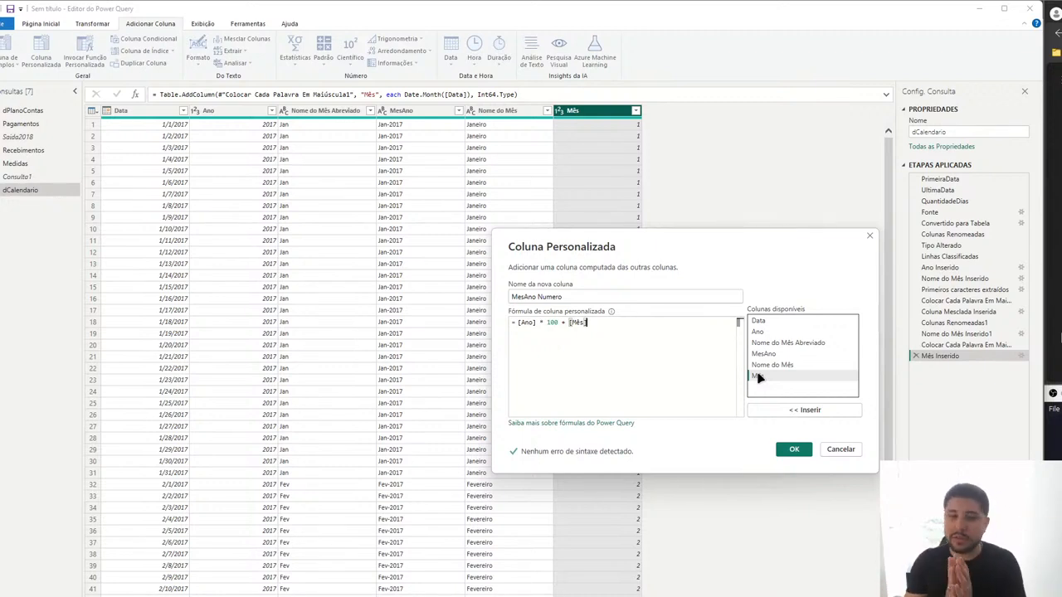
pyautogui.click(794, 450)
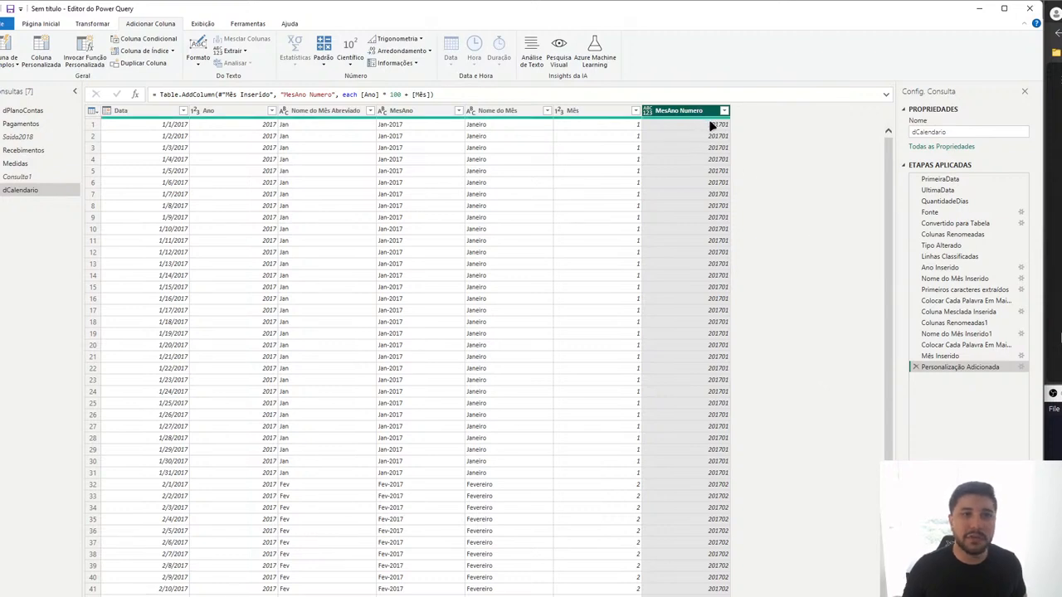
# Step: Examine the MesAno Numero values across the months of dCalendario to check that they follow chronological order
pyautogui.click(718, 126)
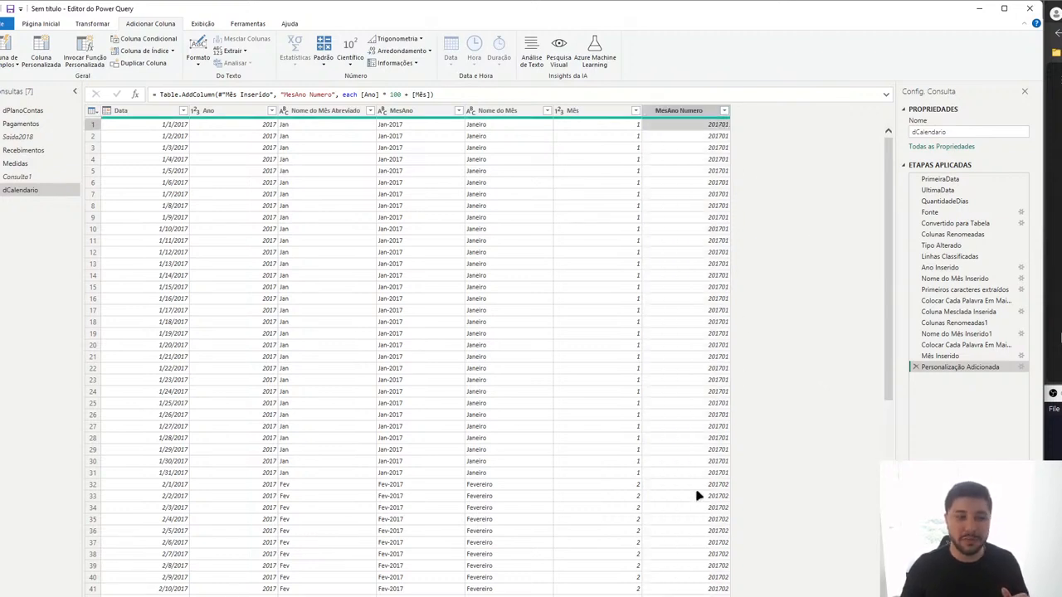
pyautogui.click(711, 519)
pyautogui.scroll(-15, 720, 531)
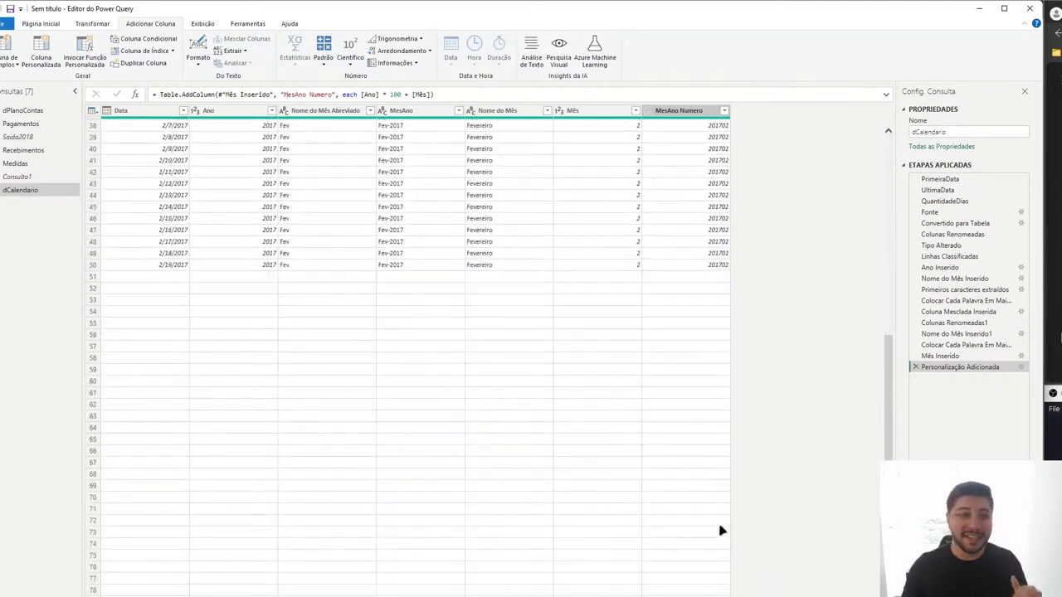
pyautogui.scroll(-20, 724, 468)
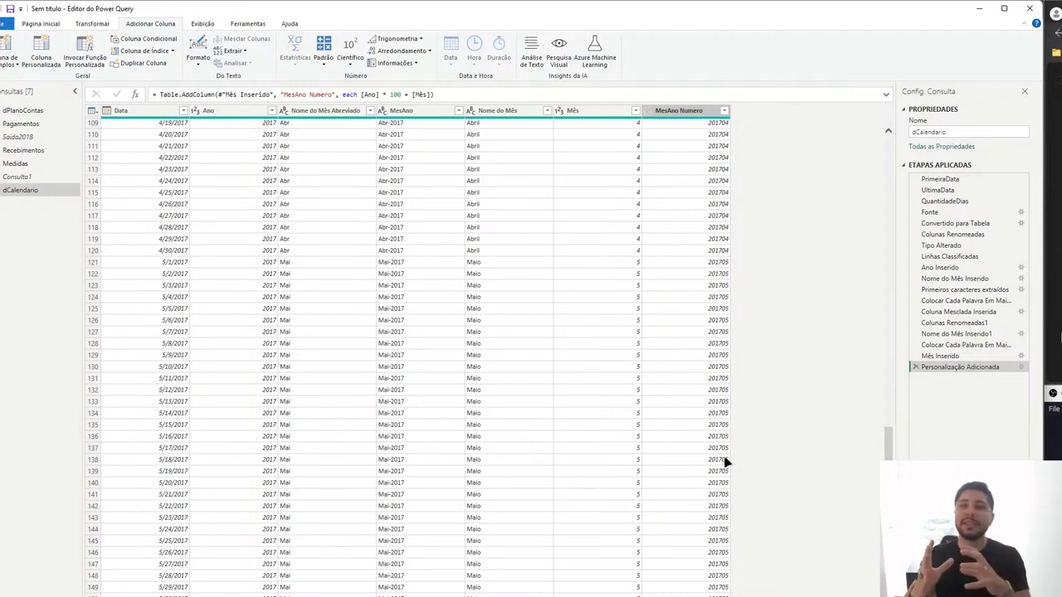
pyautogui.scroll(-20, 725, 461)
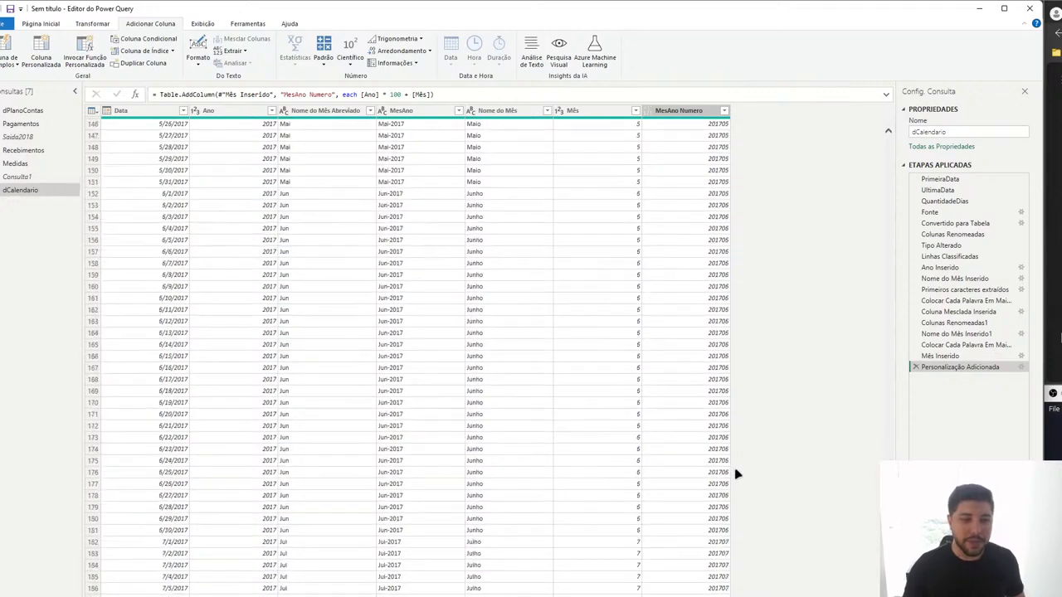
pyautogui.scroll(-5, 738, 477)
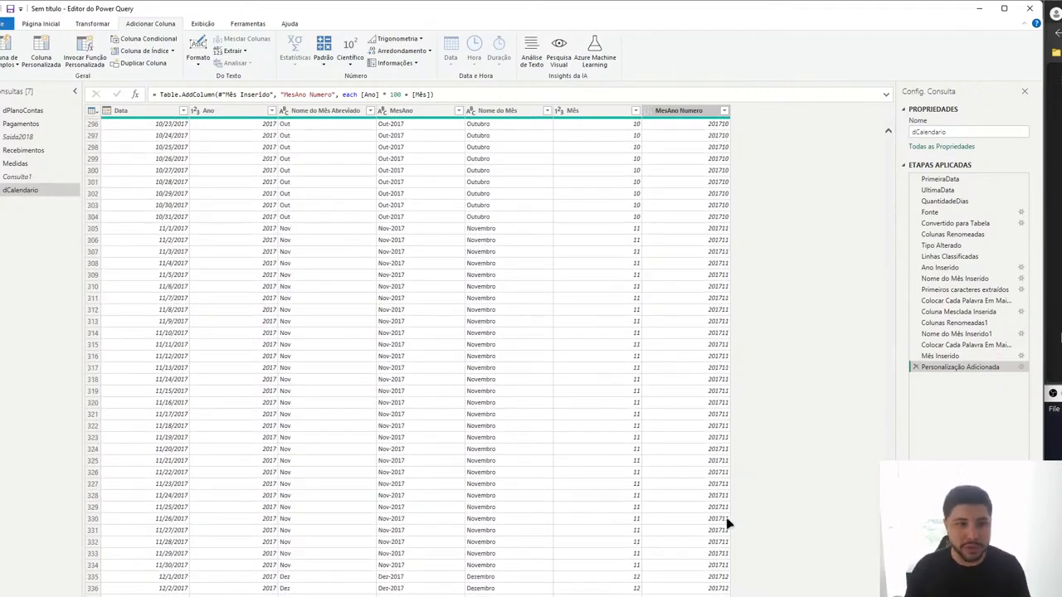
pyautogui.click(708, 486)
pyautogui.click(725, 176)
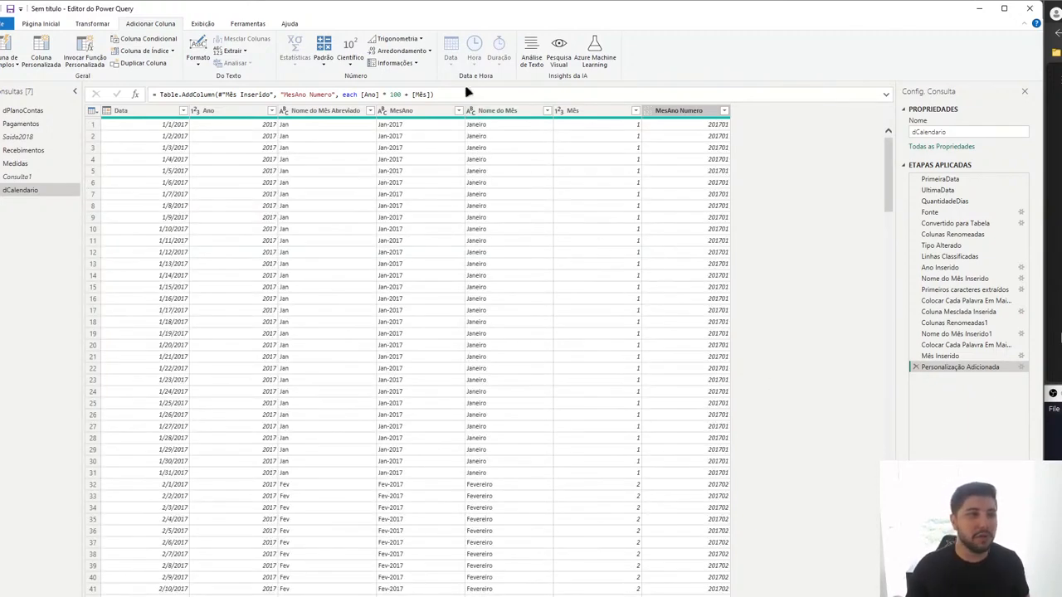
# Step: Set the MesAno Numero column's data type to whole number and apply the query changes to the report
pyautogui.click(648, 113)
pyautogui.click(672, 148)
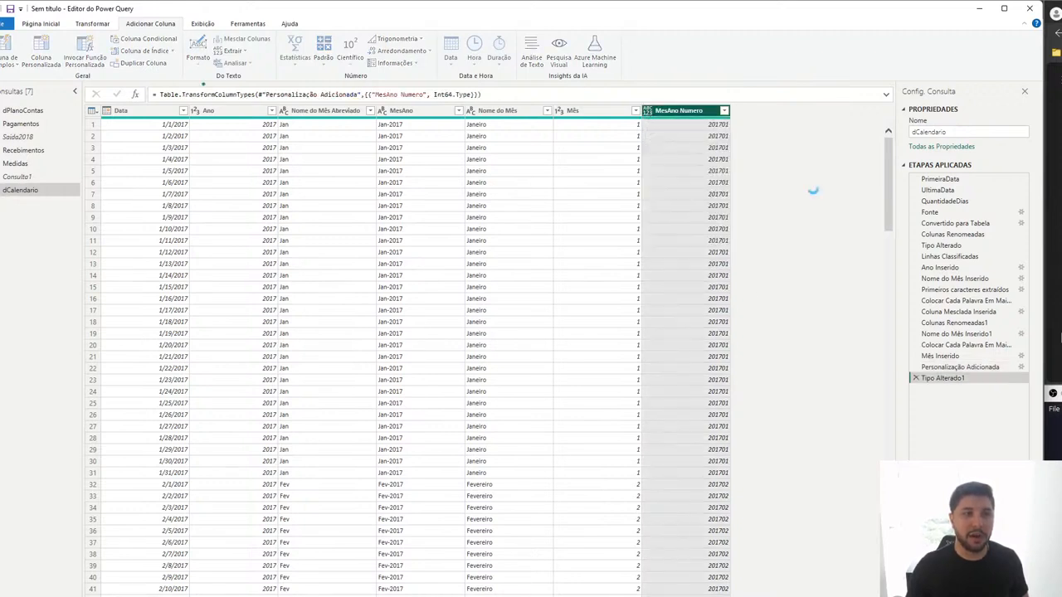
pyautogui.click(40, 24)
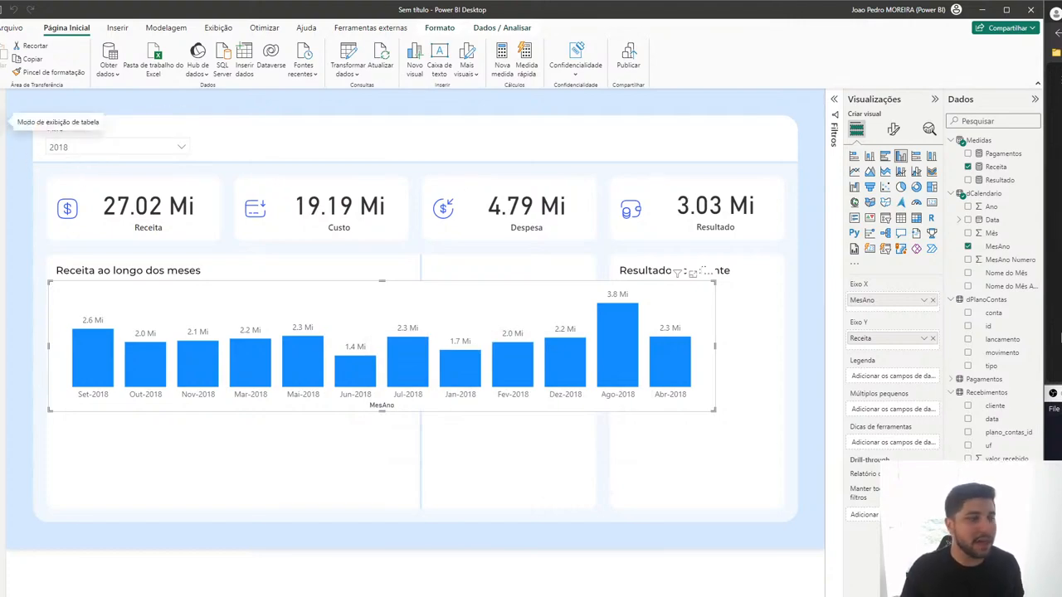
# Step: Show dCalendario in the table view and set the MesAno column to sort by MesAno Numero
pyautogui.click(1, 122)
pyautogui.click(928, 209)
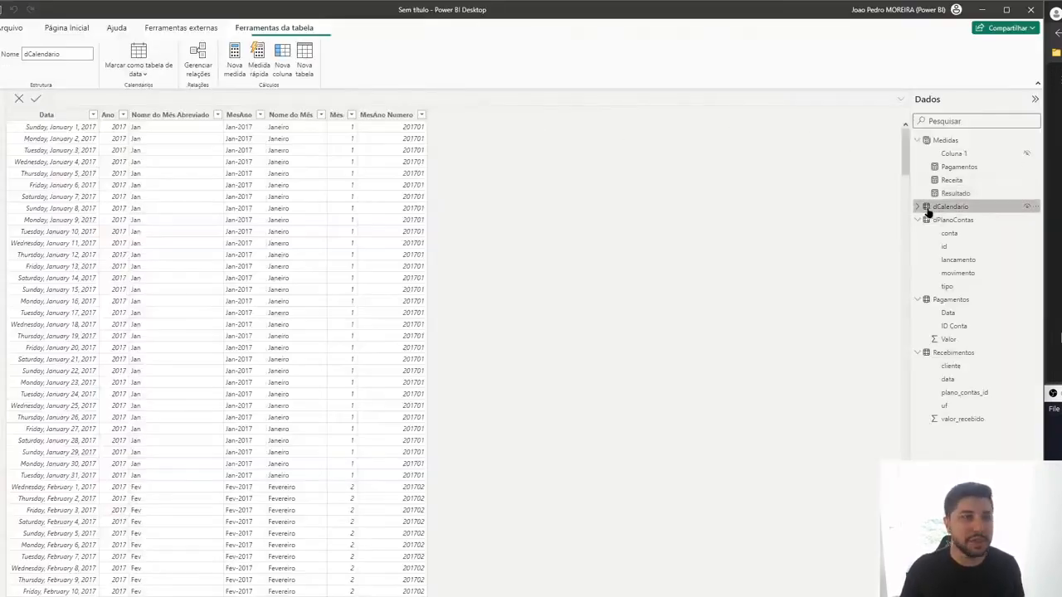
pyautogui.click(421, 115)
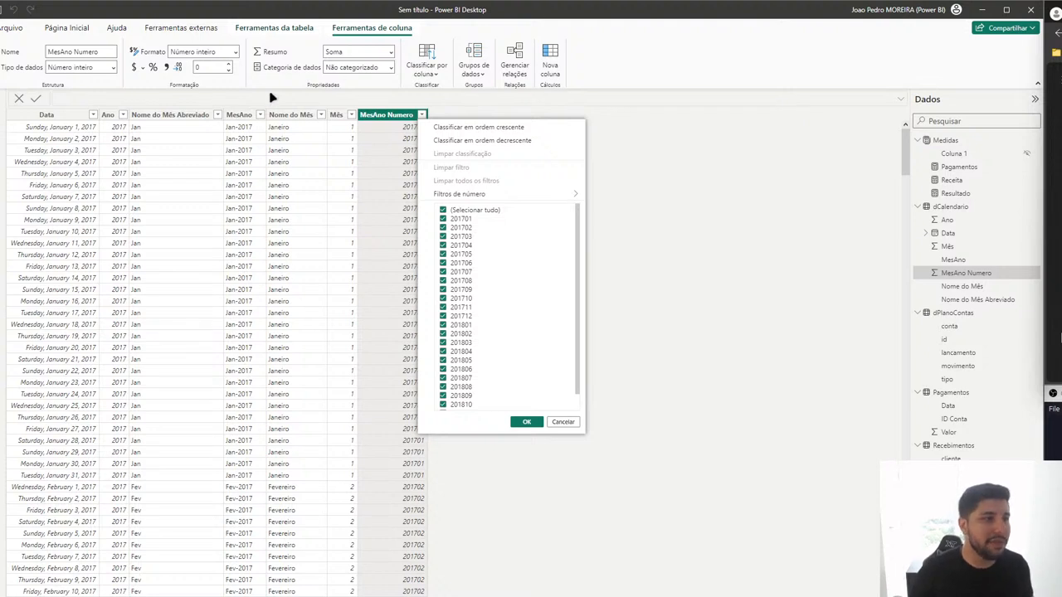
pyautogui.click(239, 114)
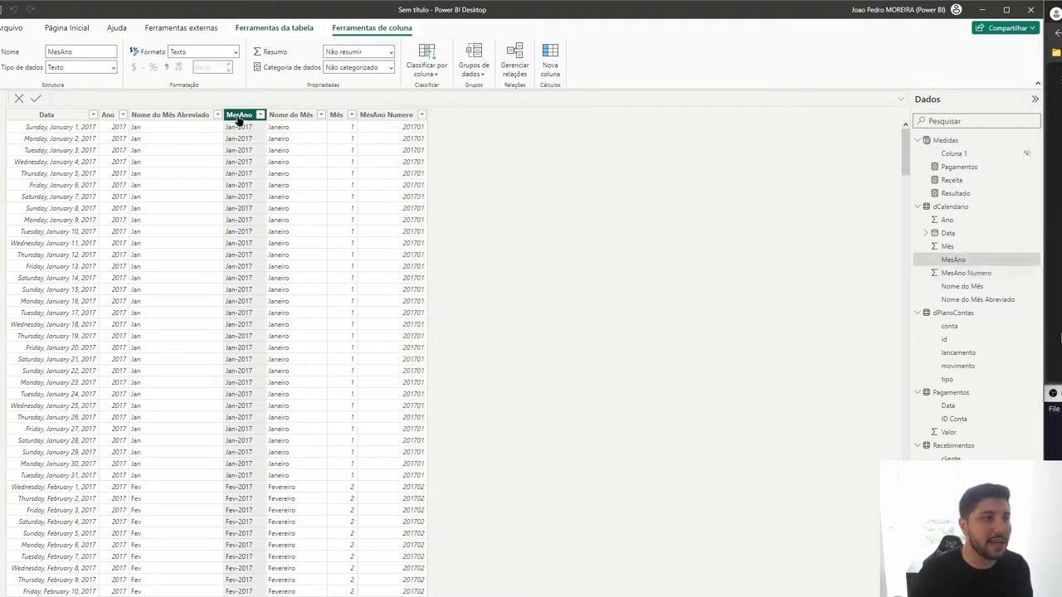
pyautogui.click(426, 55)
pyautogui.click(437, 161)
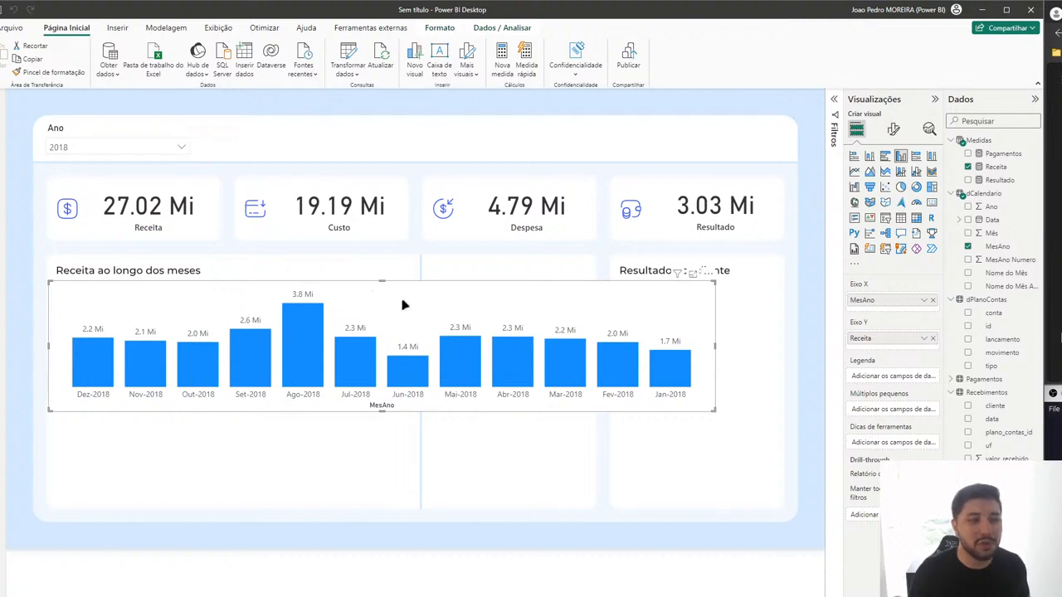
# Step: Sort the Receita ao longo dos meses chart's axis in ascending order and shrink the chart back to its own card
pyautogui.click(703, 272)
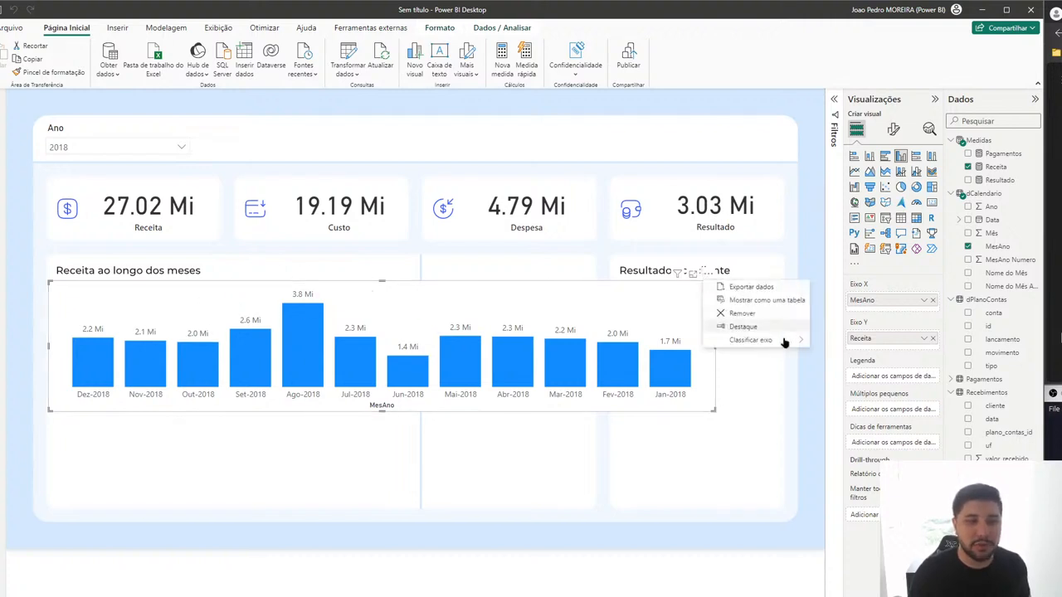
pyautogui.moveTo(784, 342)
pyautogui.click(854, 380)
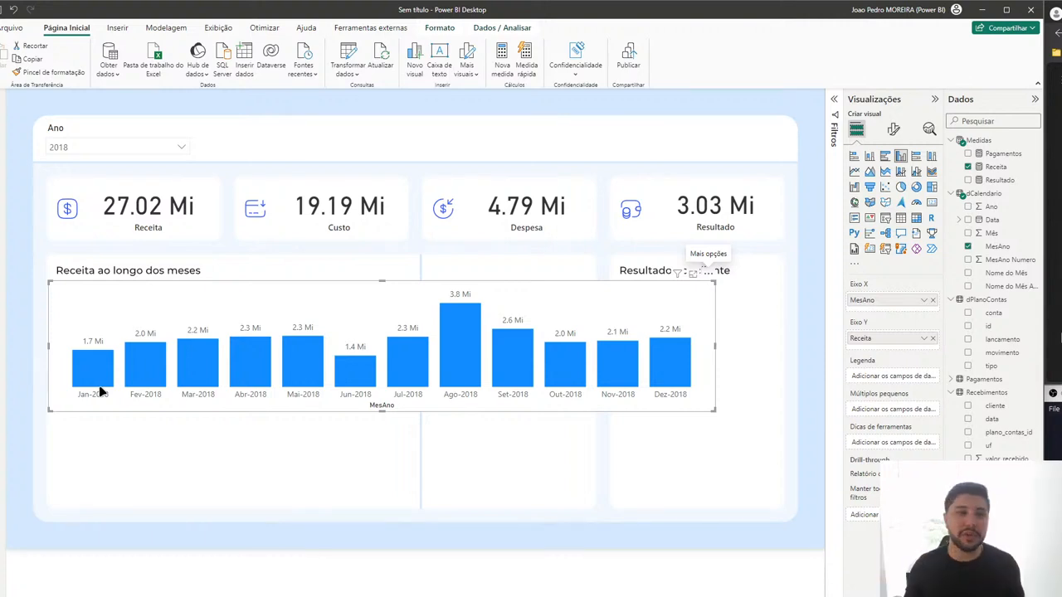
pyautogui.moveTo(714, 410); pyautogui.dragTo(413, 379)
pyautogui.click(578, 374)
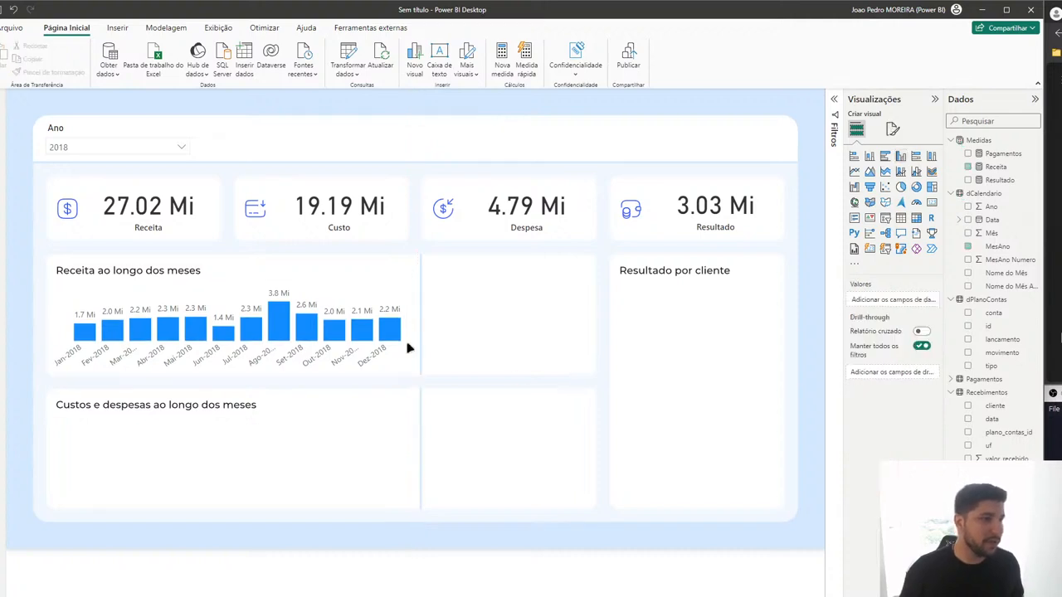
# Step: Replace MesAno with Nome do Mês Abreviado on the X axis of the Receita ao longo dos meses chart
pyautogui.click(189, 296)
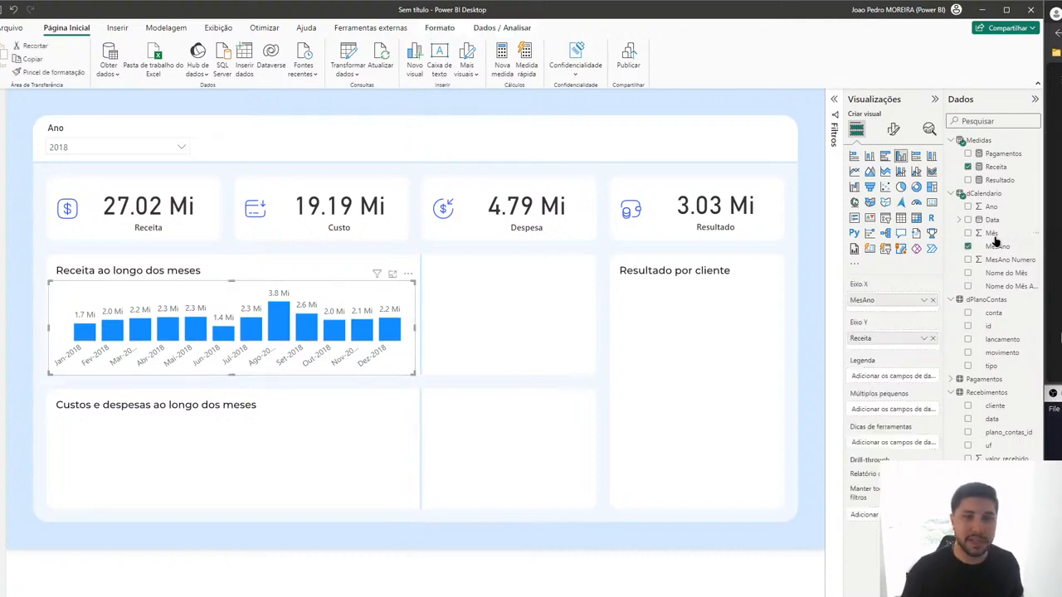
pyautogui.click(967, 247)
pyautogui.moveTo(988, 290); pyautogui.dragTo(896, 301)
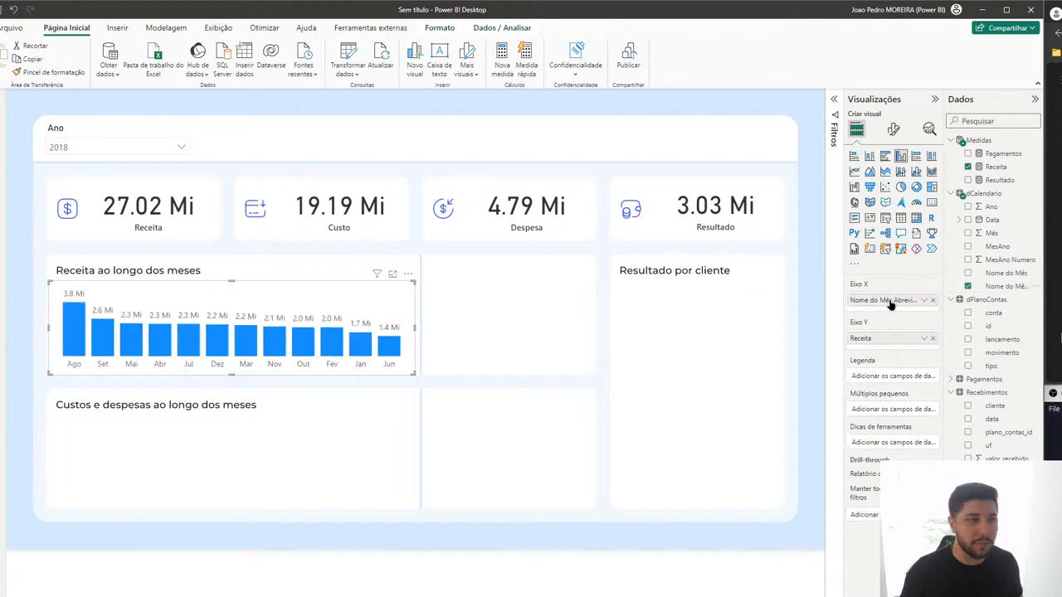
# Step: Set dCalendario's Nome do Mês column to sort by the Mês column in the table view
pyautogui.click(8, 139)
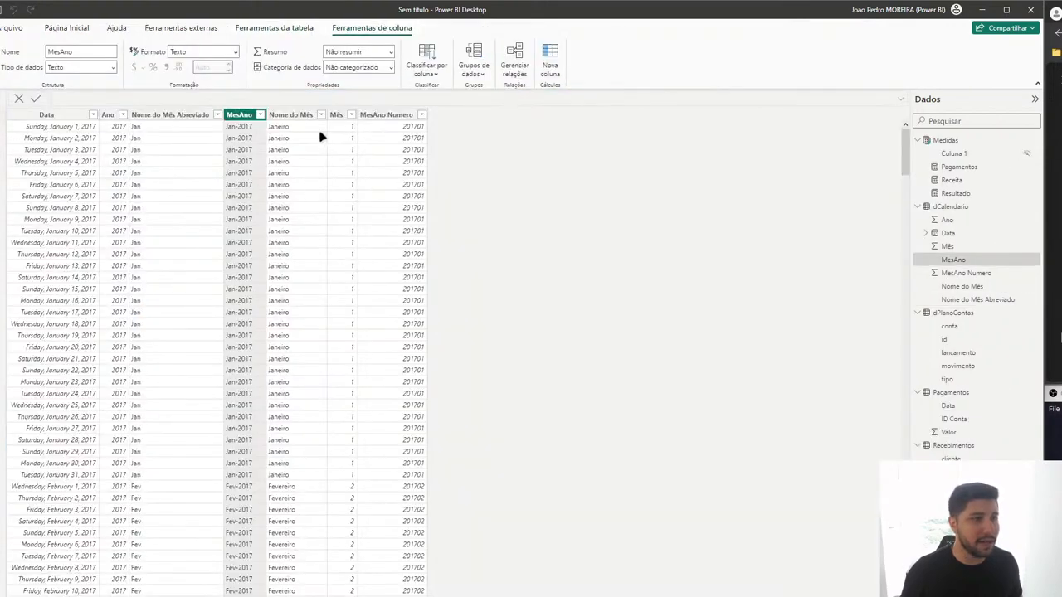
pyautogui.click(290, 116)
pyautogui.click(424, 73)
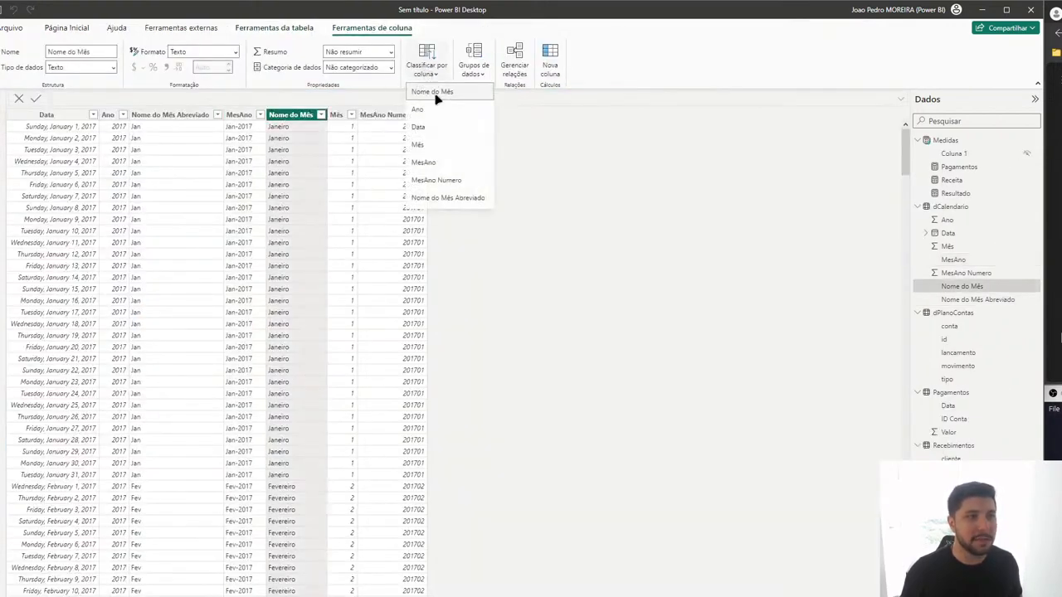
pyautogui.click(440, 180)
pyautogui.click(656, 420)
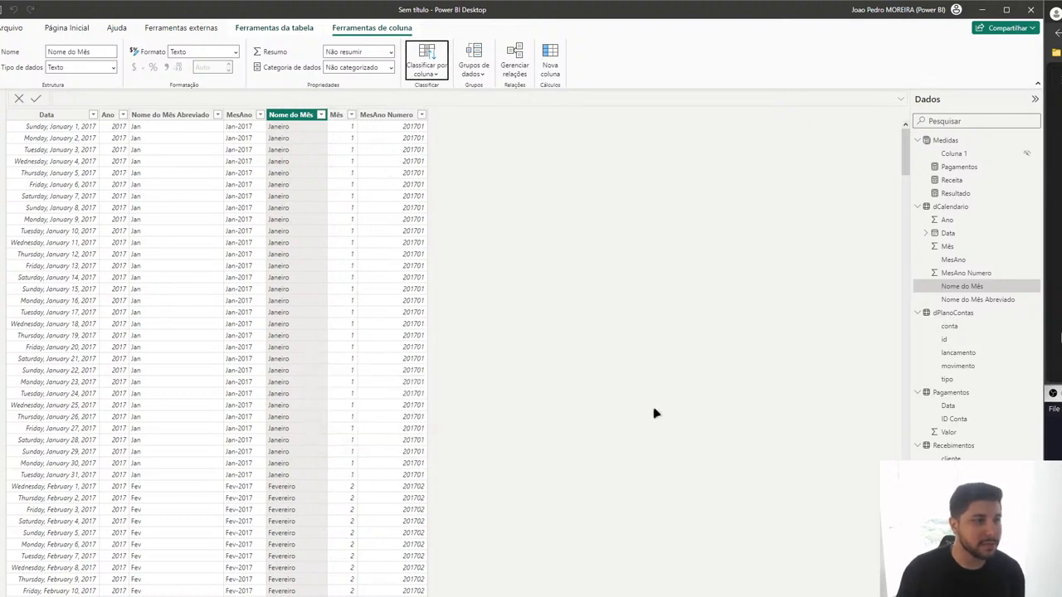
pyautogui.click(431, 65)
pyautogui.click(439, 147)
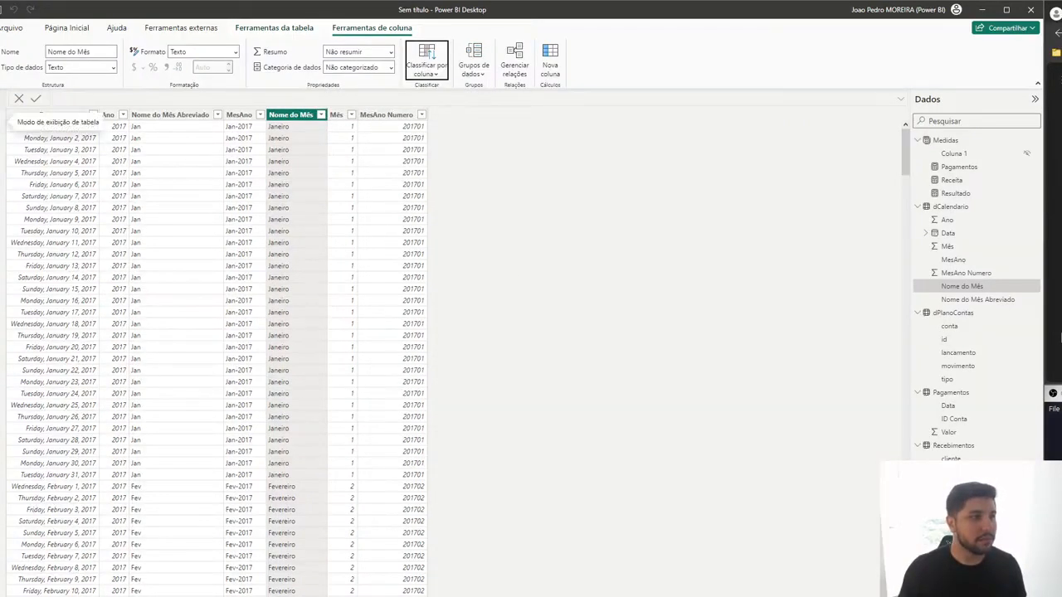
# Step: Sort the Receita ao longo dos meses chart's axis by Nome do Mês Abreviado in ascending order
pyautogui.click(3, 124)
pyautogui.click(407, 274)
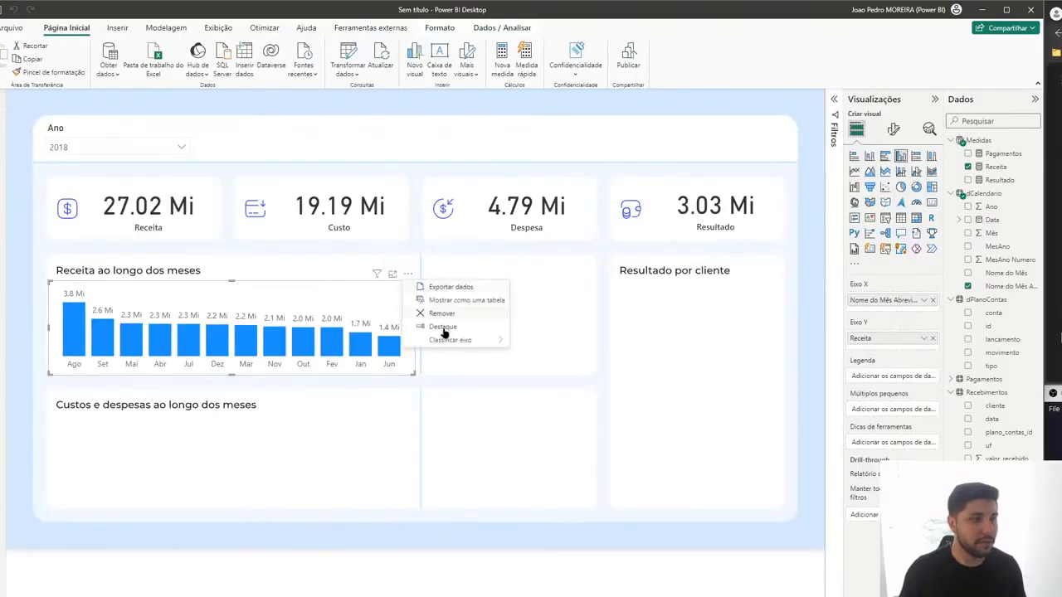
pyautogui.moveTo(451, 339)
pyautogui.click(567, 341)
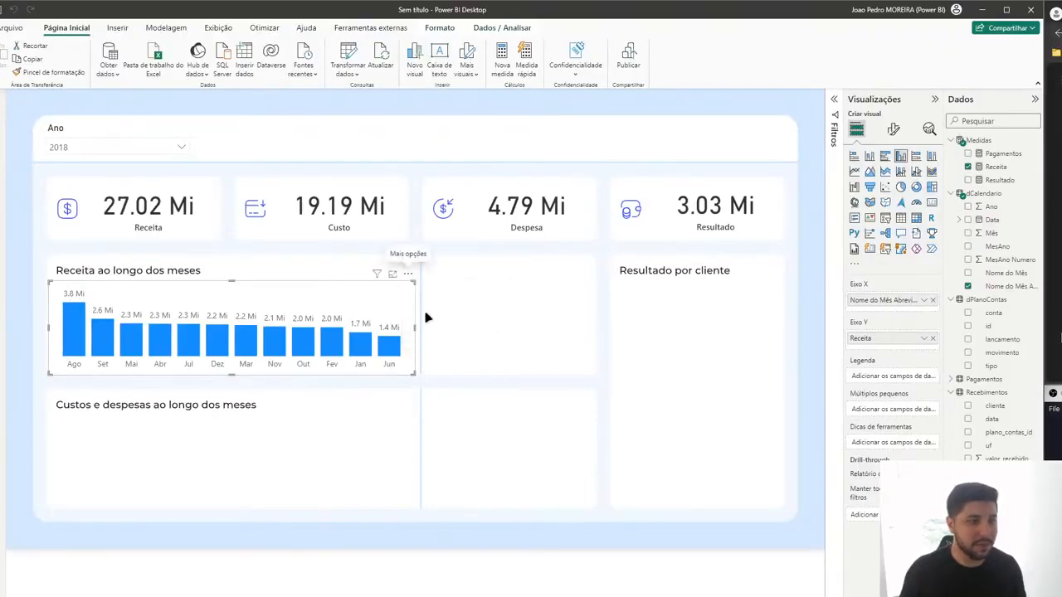
pyautogui.click(407, 275)
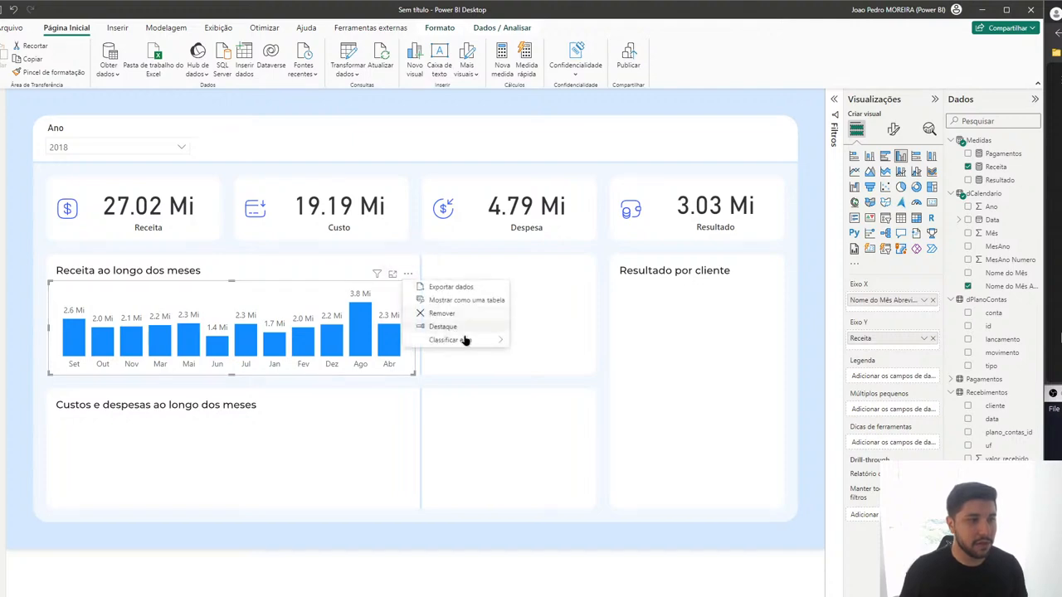
pyautogui.moveTo(463, 339)
pyautogui.click(578, 377)
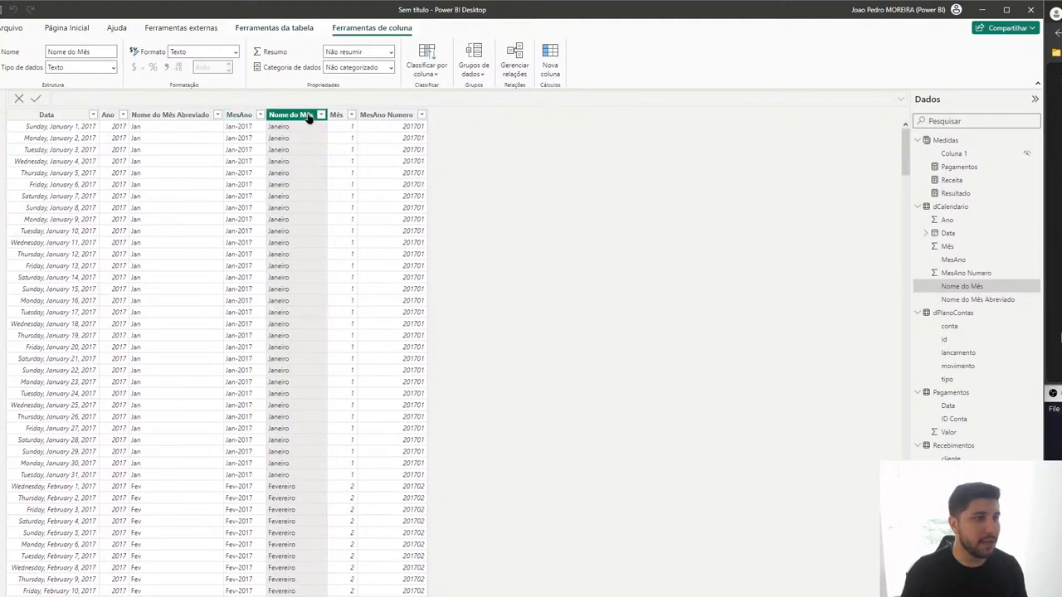
# Step: Set dCalendario's Nome do Mês Abreviado column to sort by the Mês column and return to the report
pyautogui.click(165, 115)
pyautogui.click(425, 65)
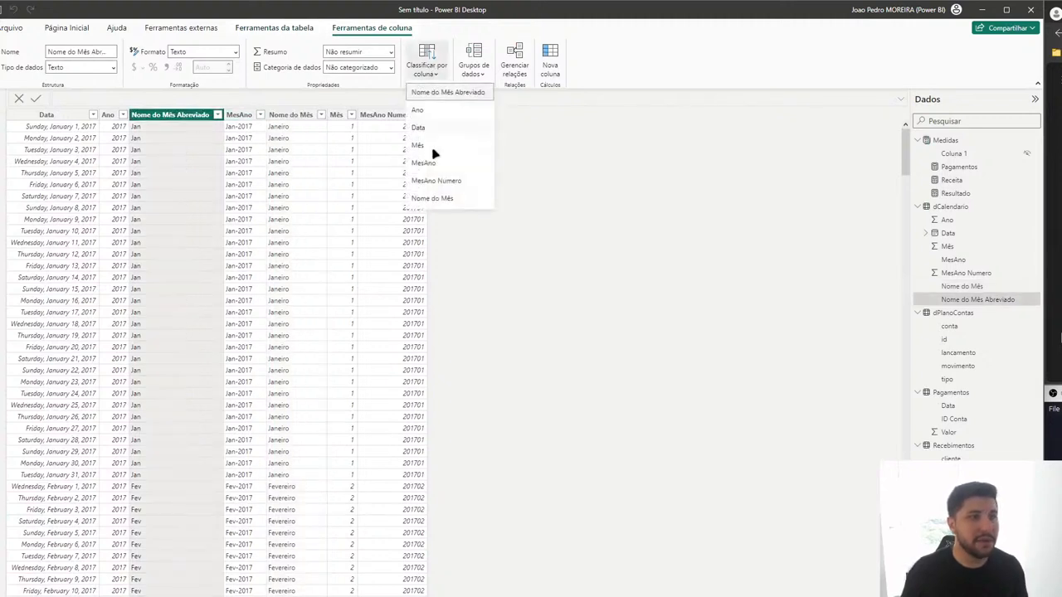
pyautogui.click(424, 145)
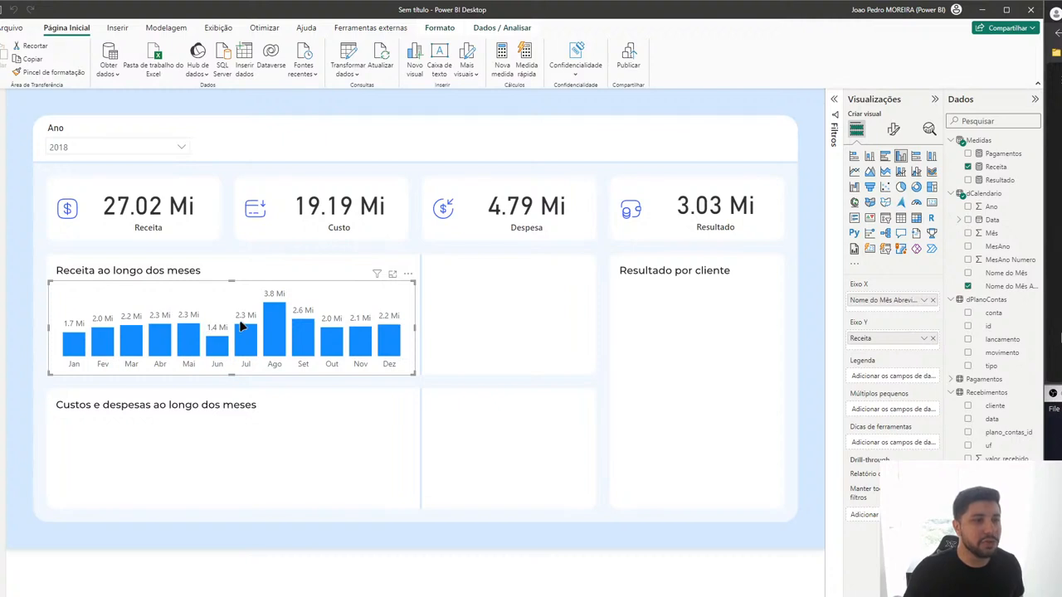
pyautogui.click(632, 311)
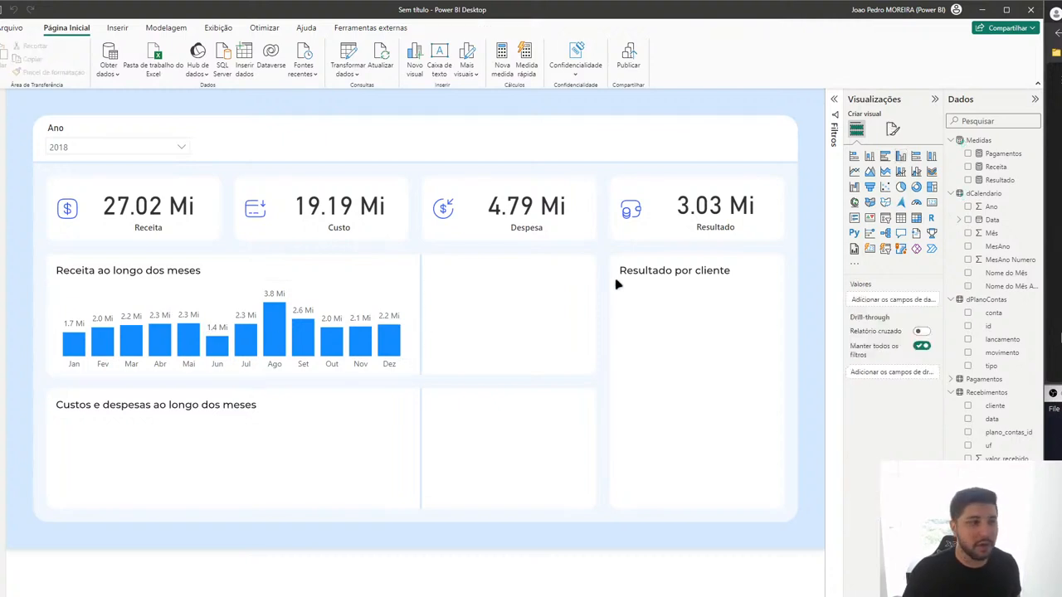
# Step: Test the Ano slicer by filtering the report to 2017 and switching it back to 2018
pyautogui.click(106, 150)
pyautogui.click(74, 165)
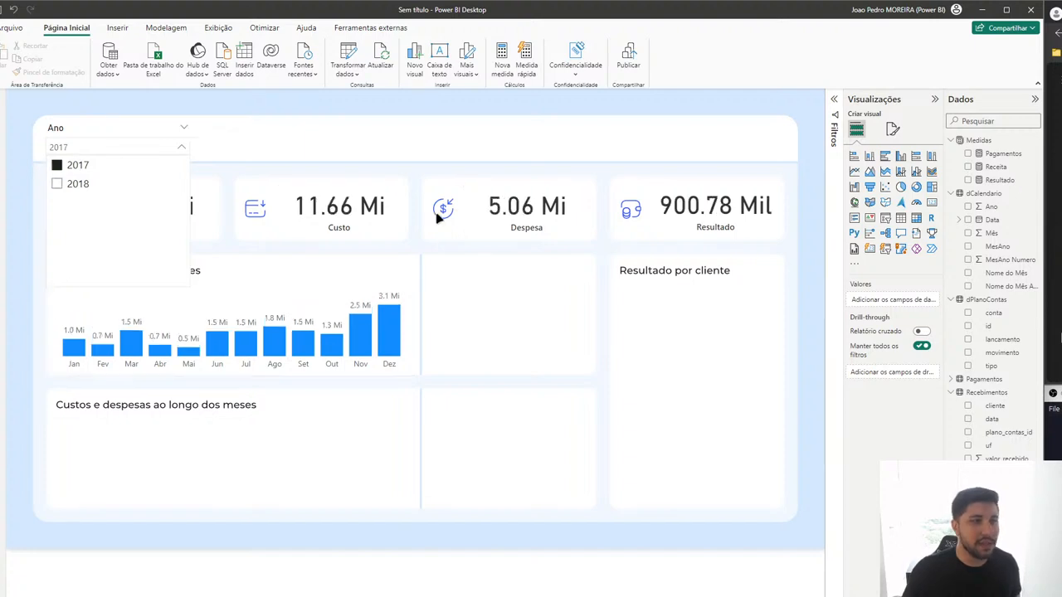
pyautogui.click(551, 144)
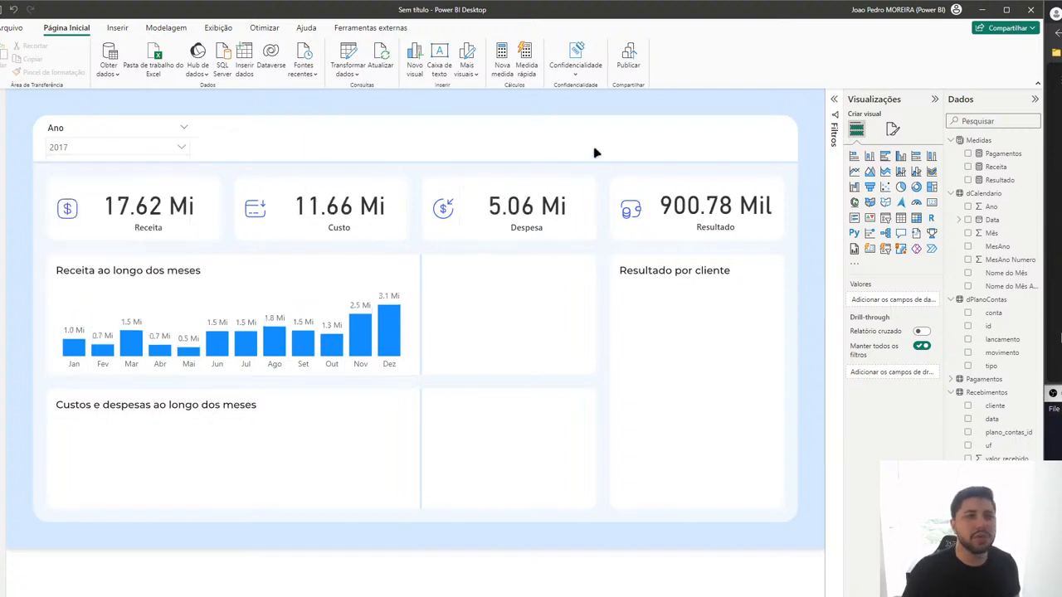
pyautogui.click(107, 151)
pyautogui.click(81, 184)
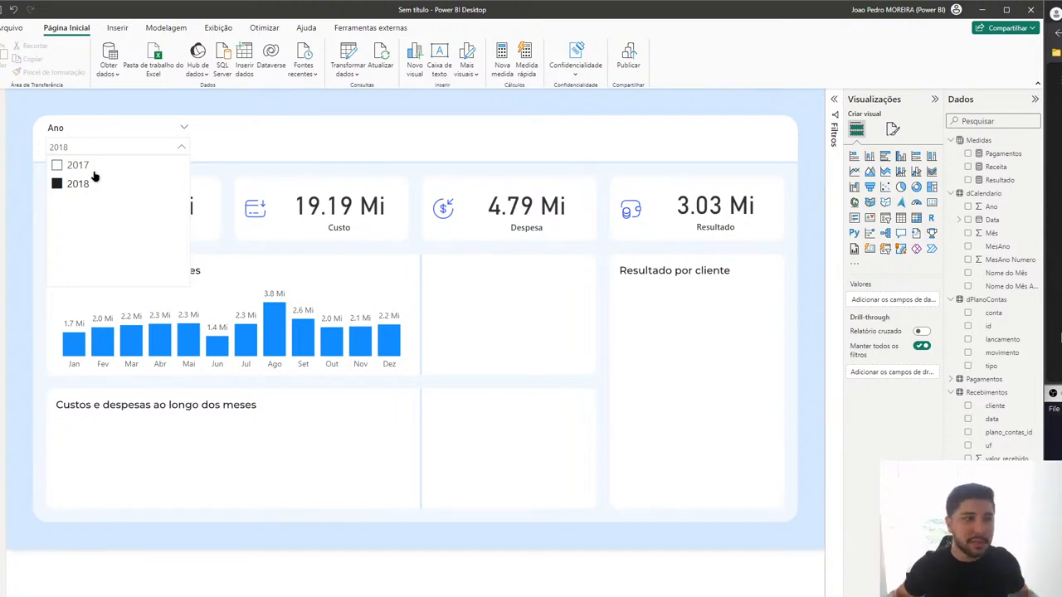
pyautogui.click(312, 286)
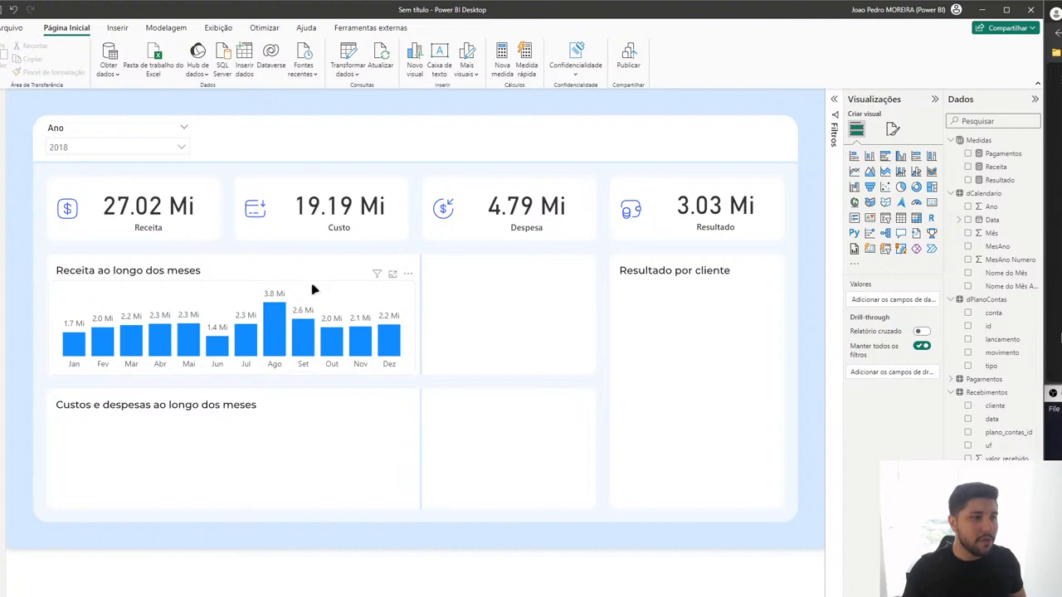
# Step: Duplicate the Receita ao longo dos meses chart into the Custos e despesas ao longo dos meses card and replace its Y-axis measure with Pagamentos
pyautogui.click(313, 287)
pyautogui.moveTo(313, 287); pyautogui.dragTo(328, 430)
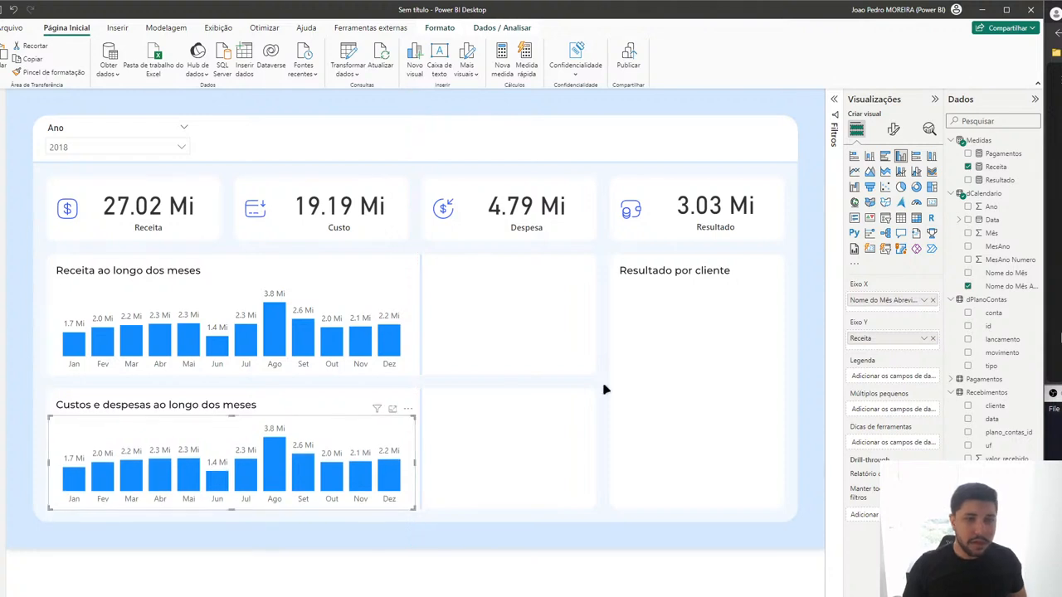
pyautogui.click(933, 337)
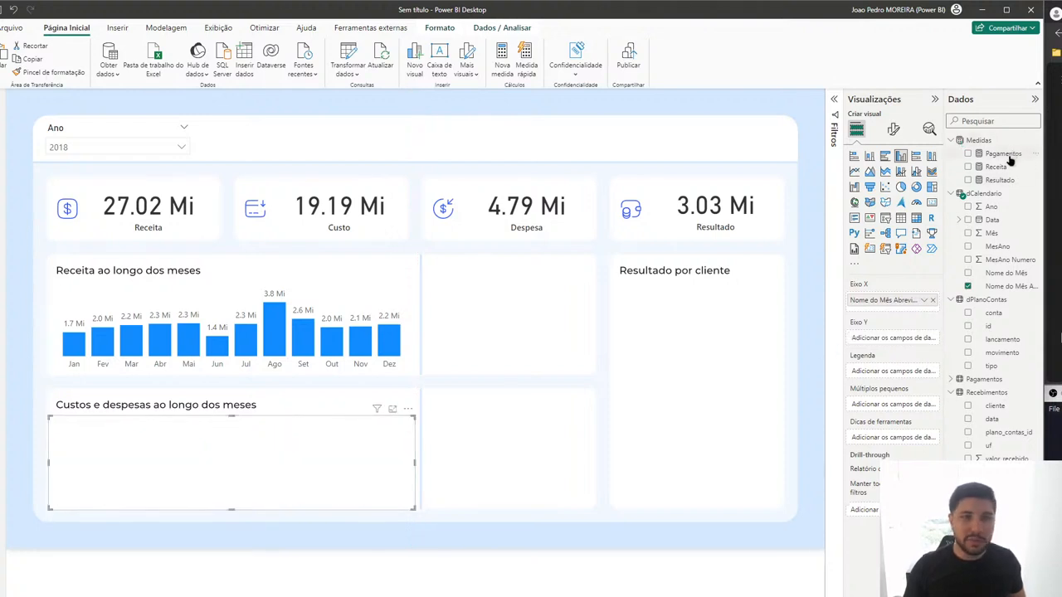
pyautogui.moveTo(1004, 155); pyautogui.dragTo(896, 337)
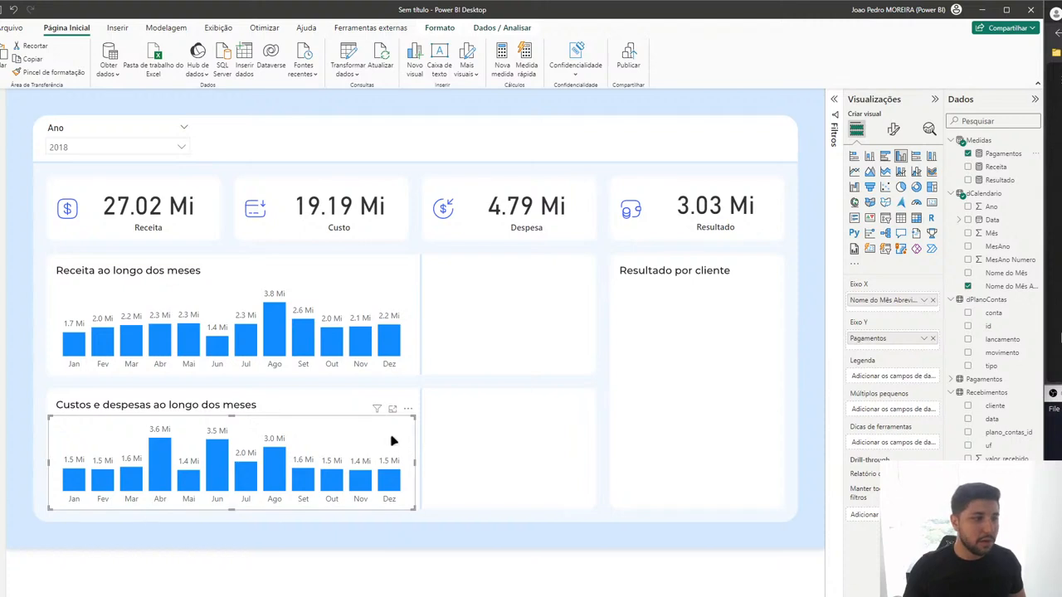
pyautogui.click(540, 434)
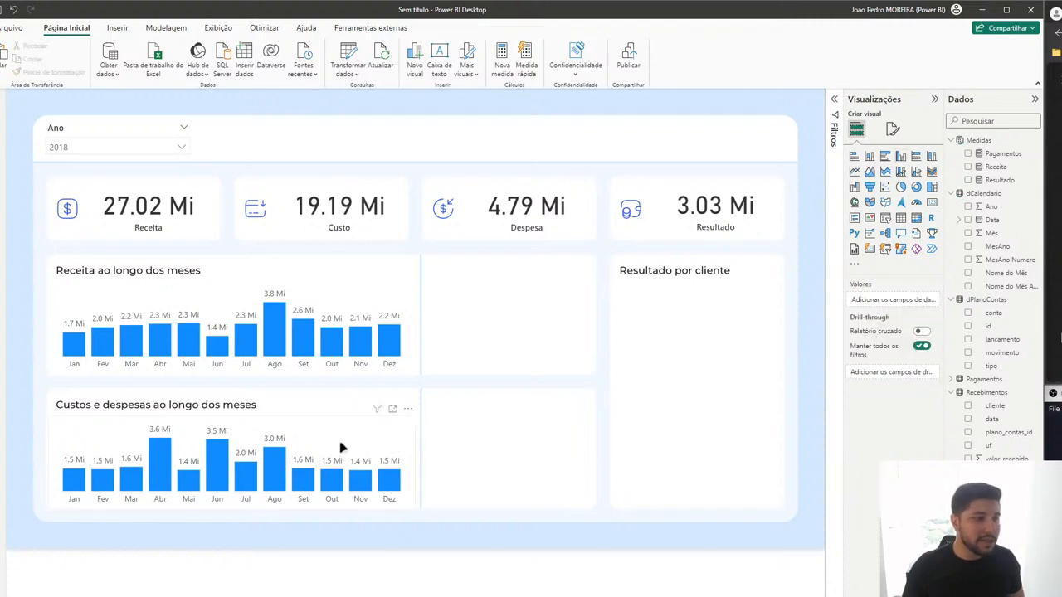
pyautogui.click(340, 448)
pyautogui.click(560, 297)
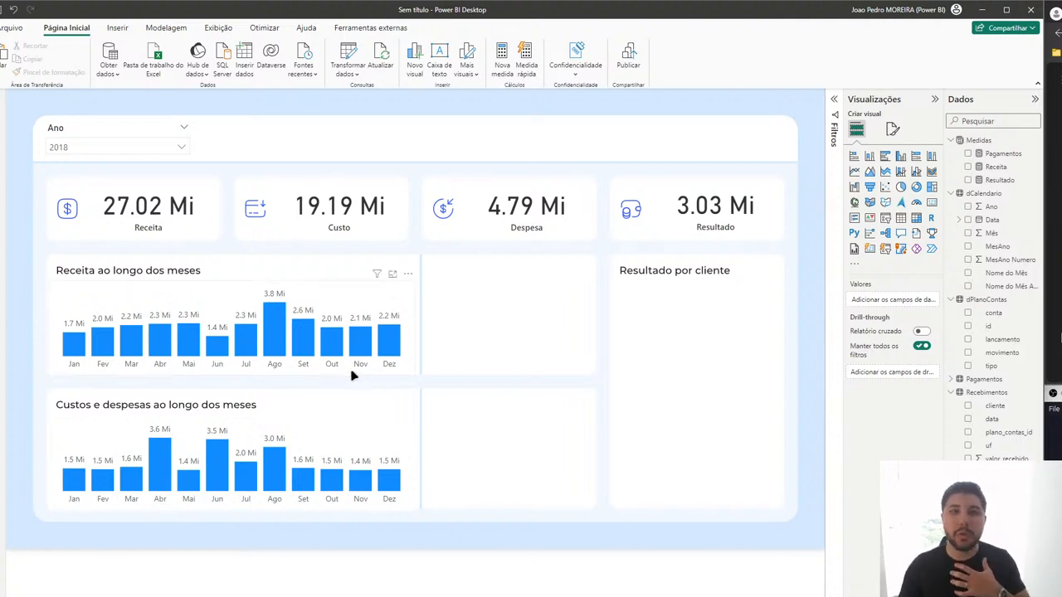
# Step: Change the column color of the Custos e despesas ao longo dos meses chart to a soft red
pyautogui.click(333, 429)
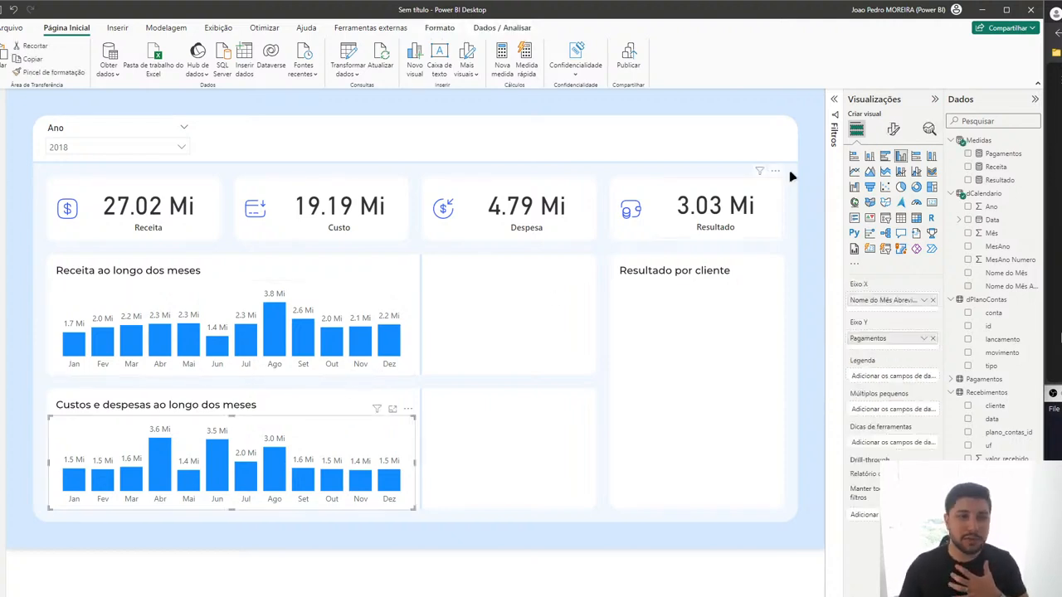
pyautogui.click(894, 131)
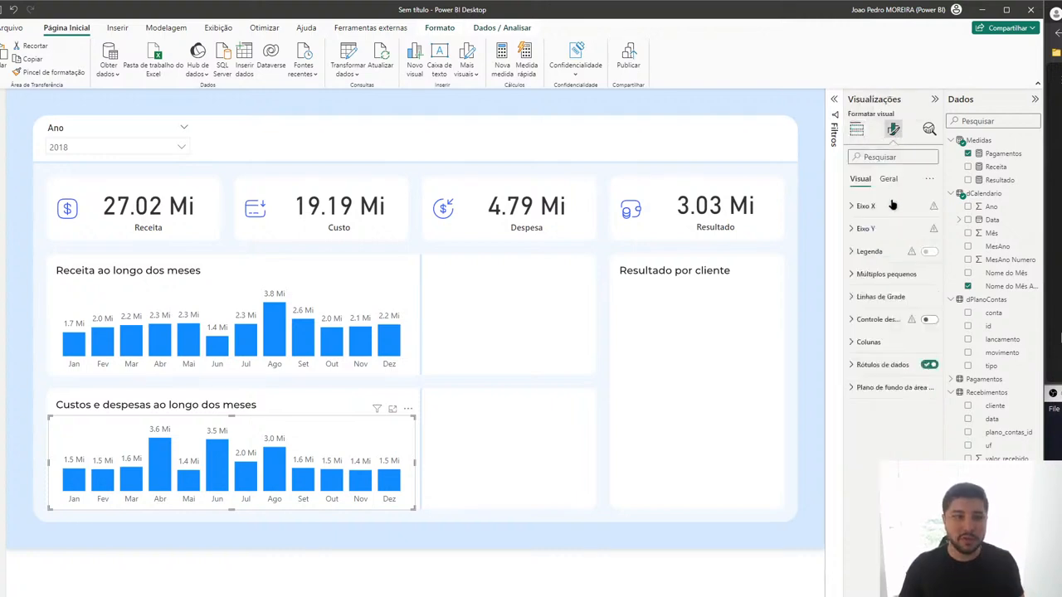
pyautogui.click(871, 344)
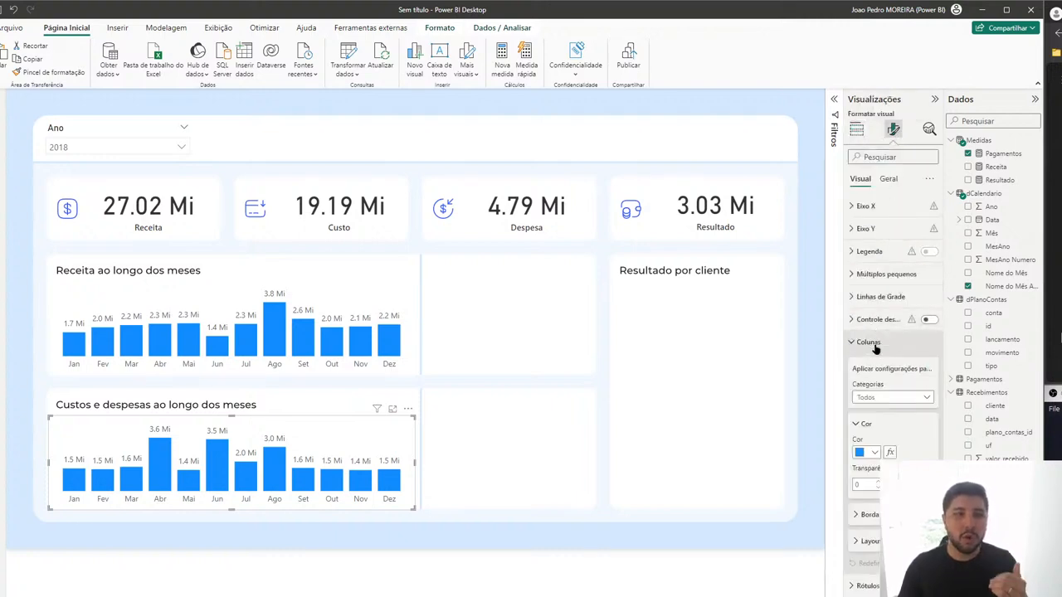
pyautogui.click(868, 452)
pyautogui.click(912, 490)
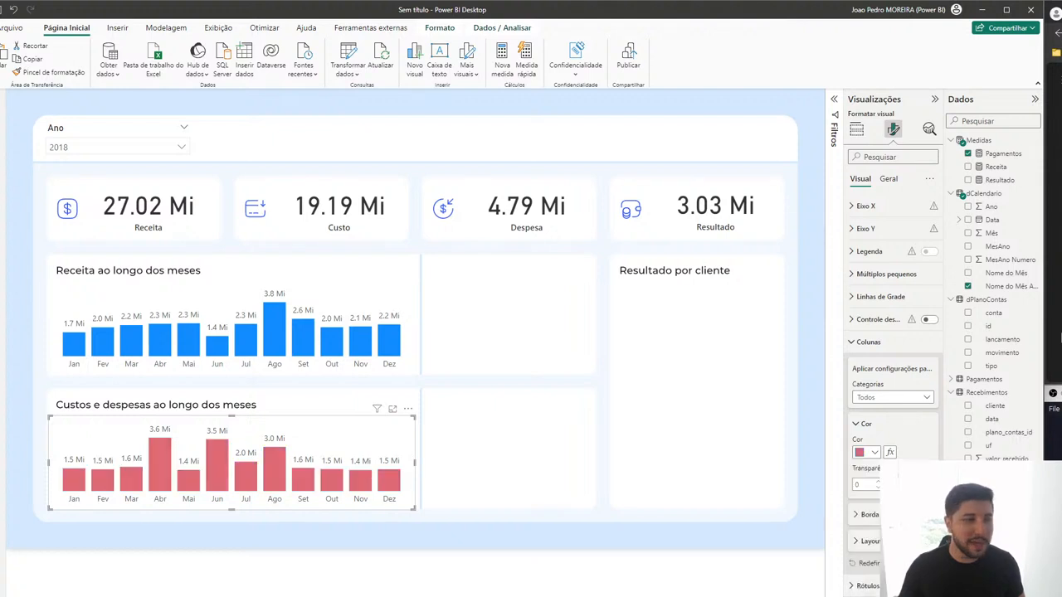
pyautogui.click(593, 454)
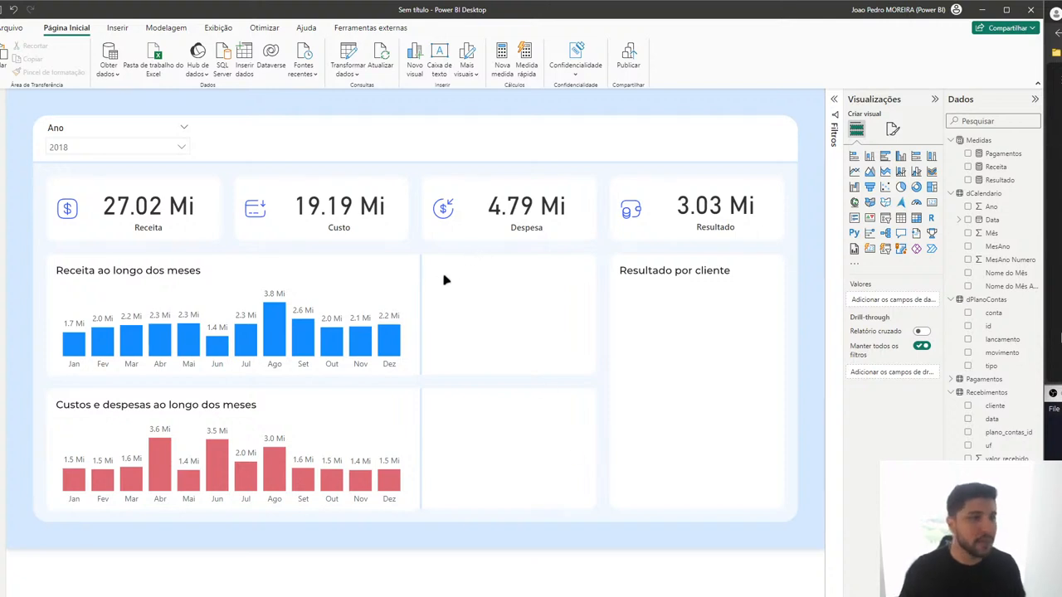
# Step: Narrow the Ano slicer and place a duplicate of it beside the original in the header bar
pyautogui.click(55, 127)
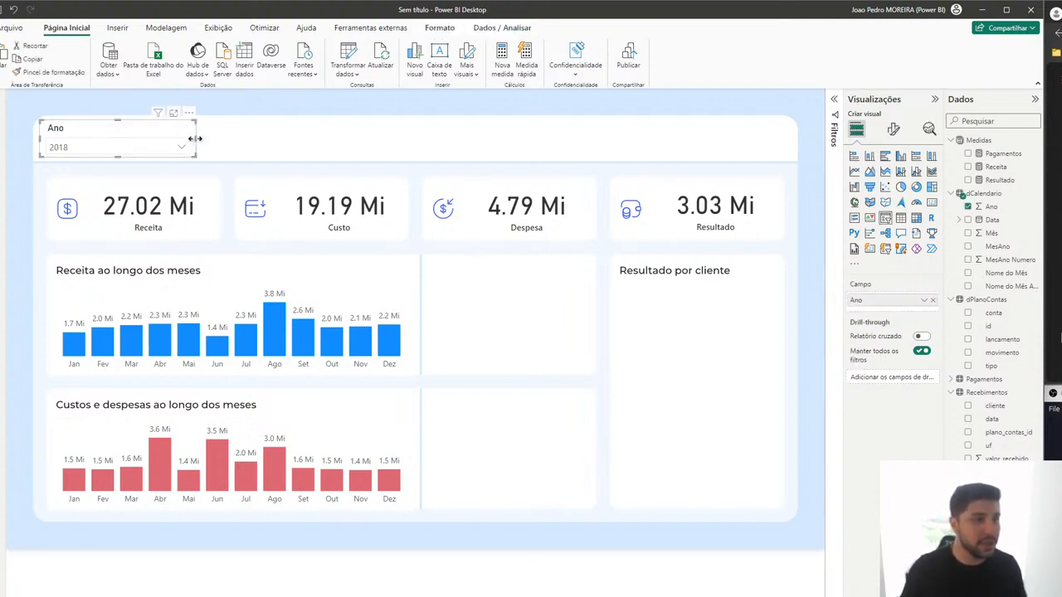
pyautogui.moveTo(197, 137); pyautogui.dragTo(124, 150)
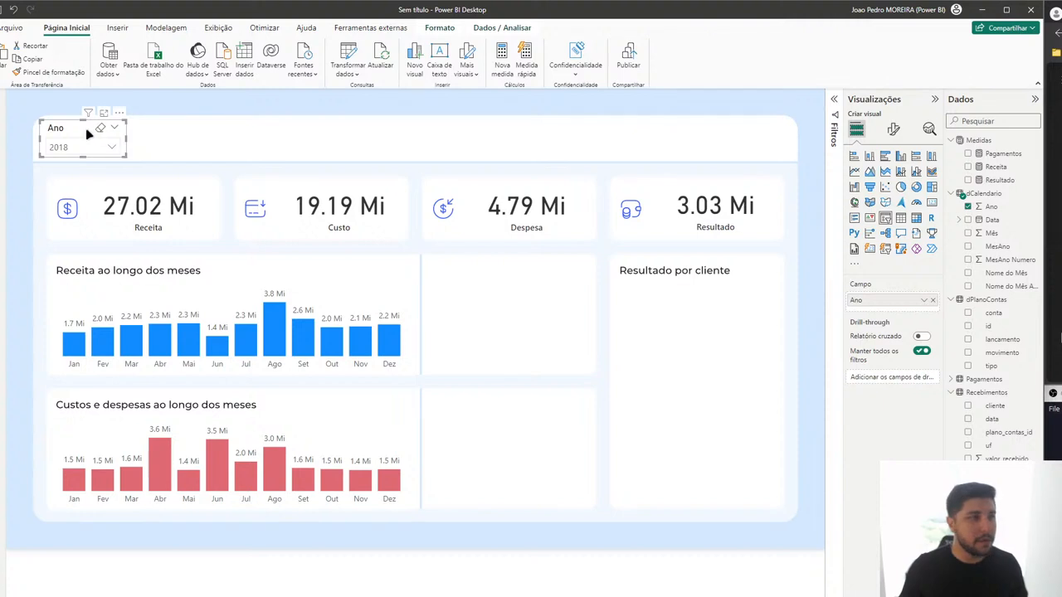
pyautogui.moveTo(75, 130); pyautogui.dragTo(166, 131)
pyautogui.hotkey('ctrl', 'c')
pyautogui.hotkey('ctrl', 'v')
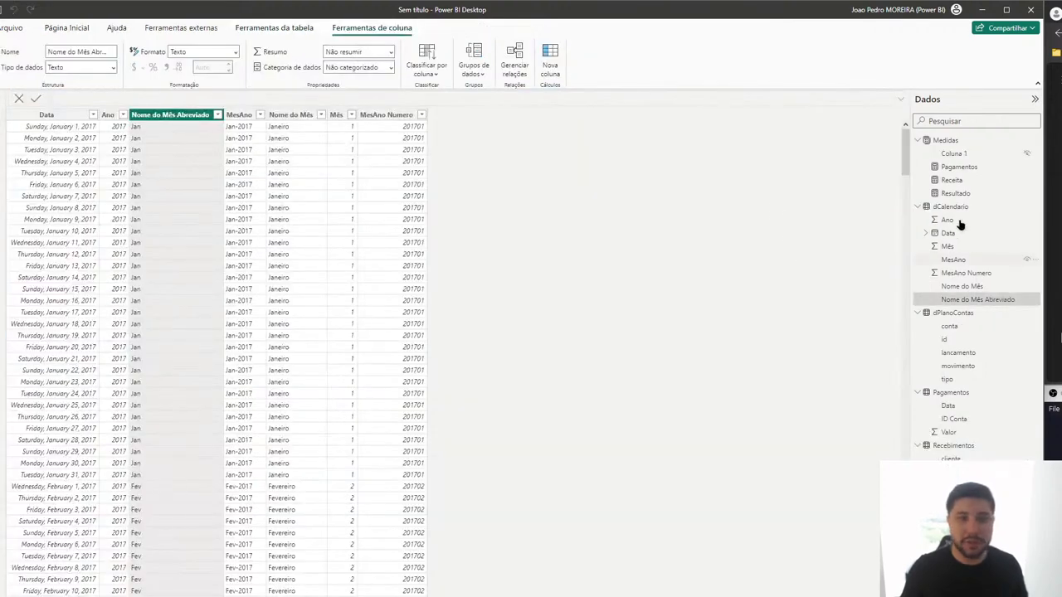
# Step: Review the conta and tipo columns of dPlanoContas and replace Ano with conta in the duplicated slicer
pyautogui.click(952, 312)
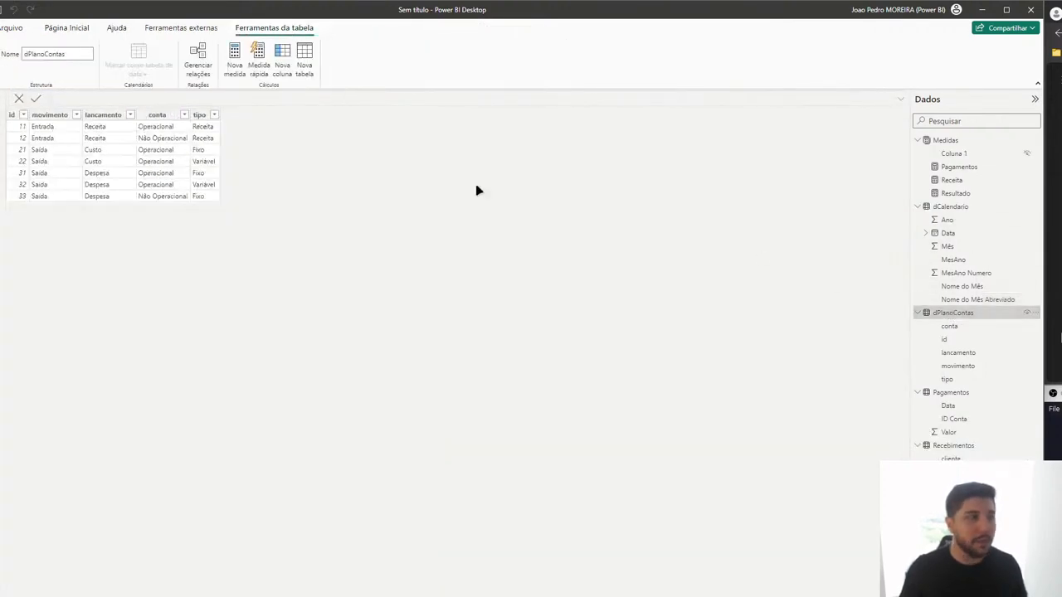
pyautogui.click(161, 122)
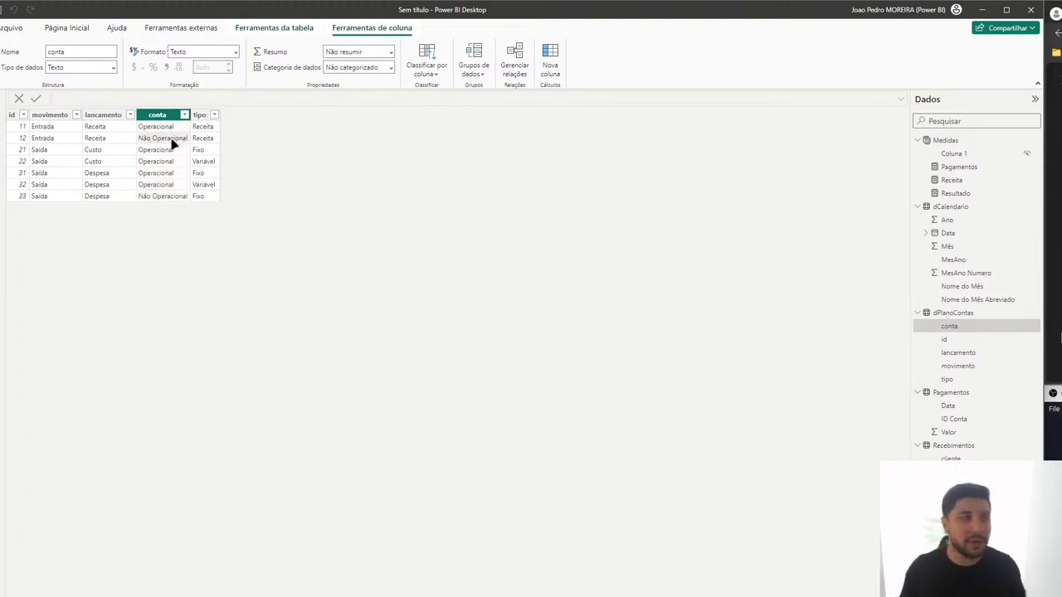
pyautogui.click(197, 120)
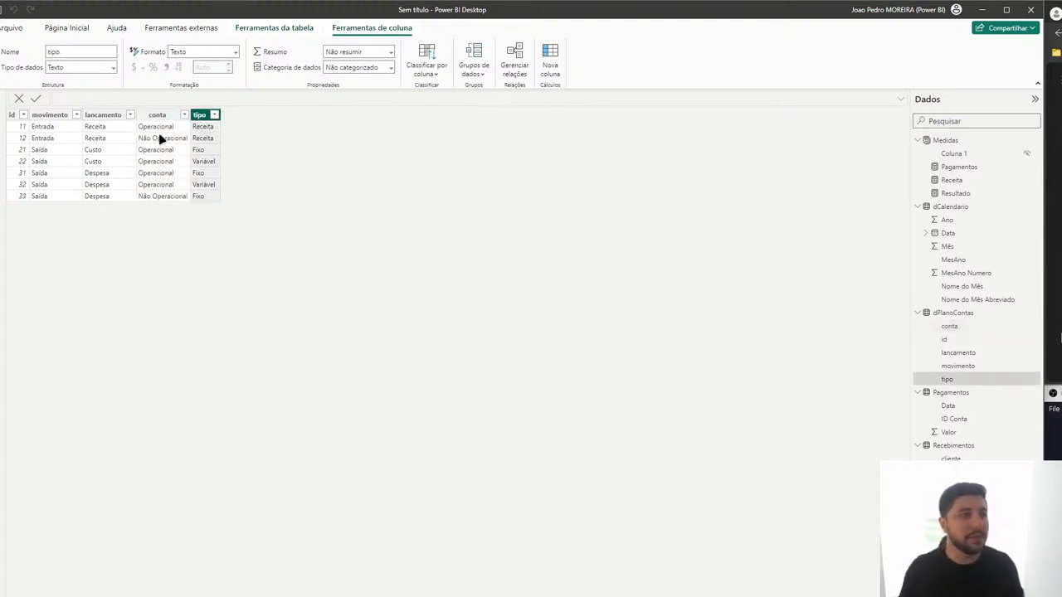
pyautogui.click(3, 103)
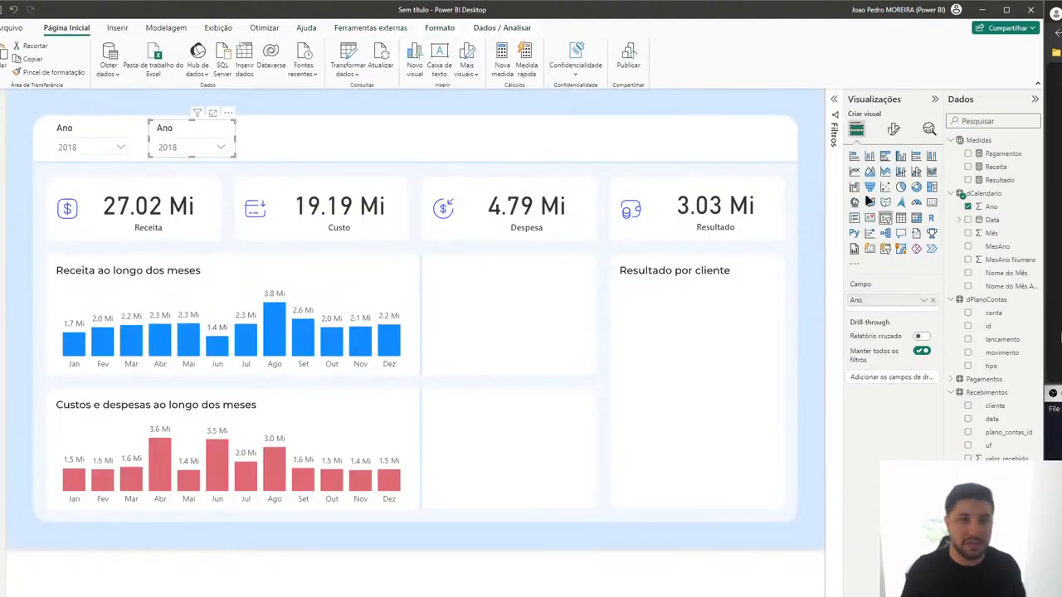
pyautogui.click(931, 301)
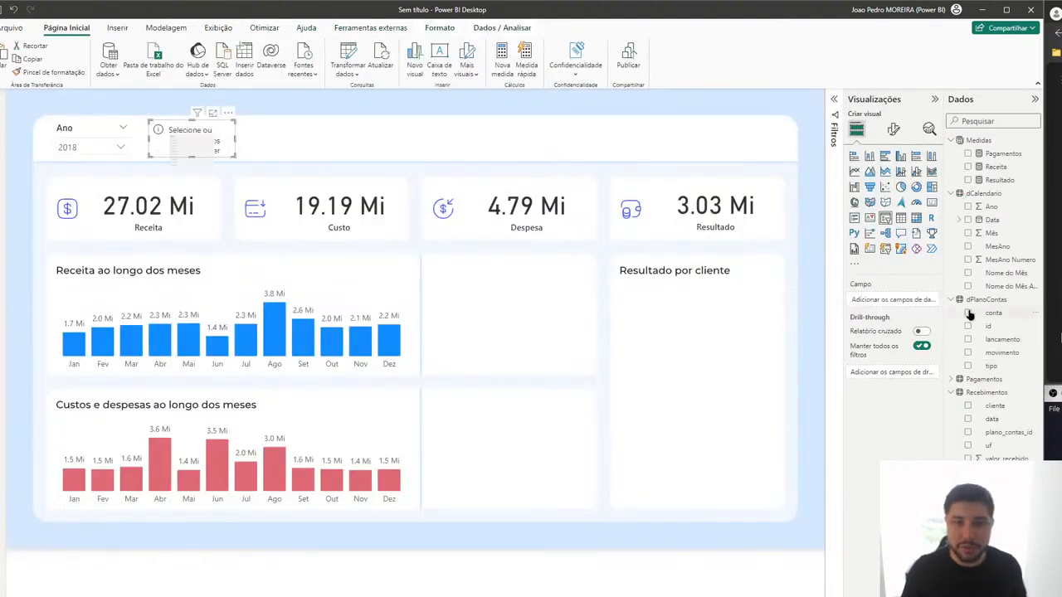
pyautogui.click(968, 313)
# Step: Test the conta slicer with Não Operacional and Operacional, and clear the selection so all accounts are included
pyautogui.click(169, 147)
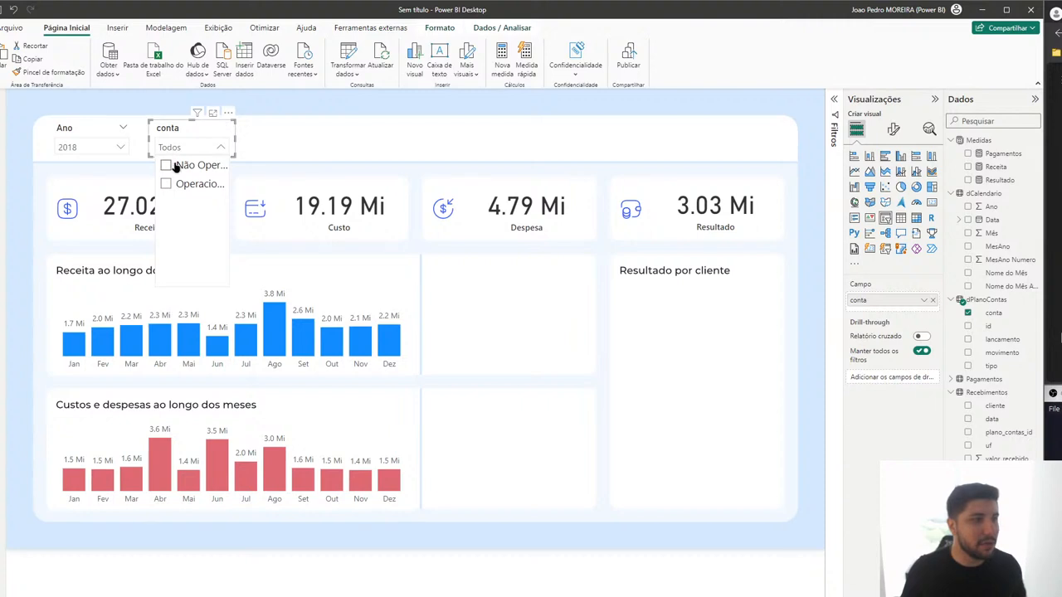
pyautogui.click(174, 166)
pyautogui.click(175, 166)
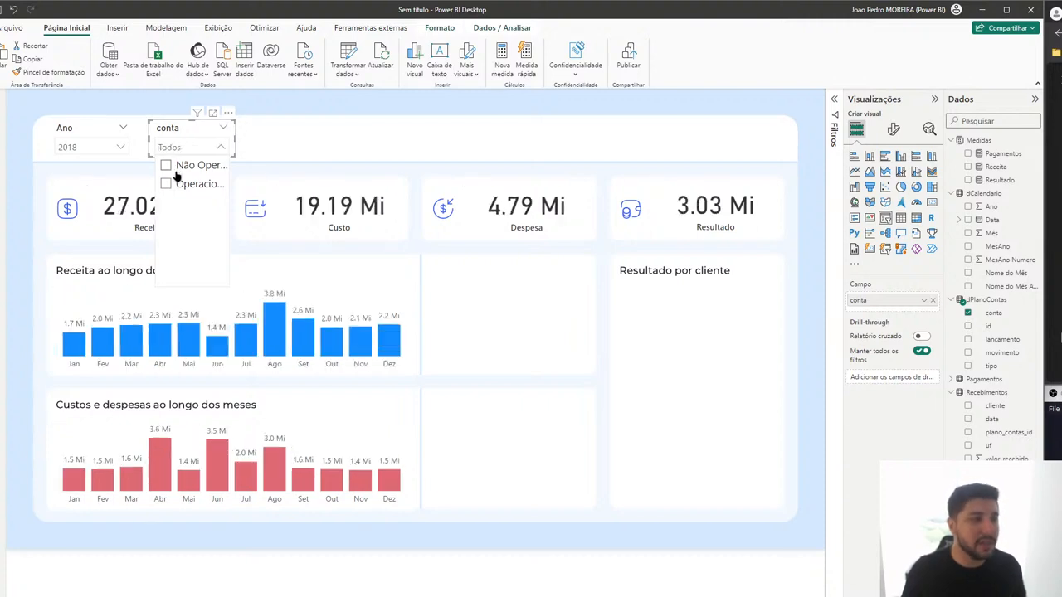
pyautogui.click(176, 184)
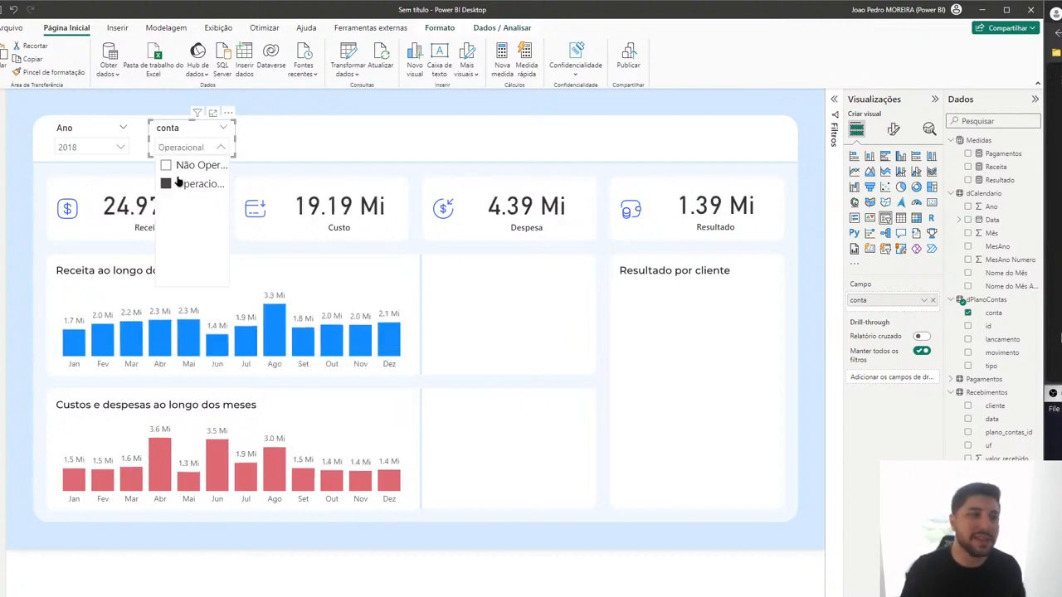
pyautogui.click(176, 182)
pyautogui.click(172, 166)
pyautogui.click(174, 168)
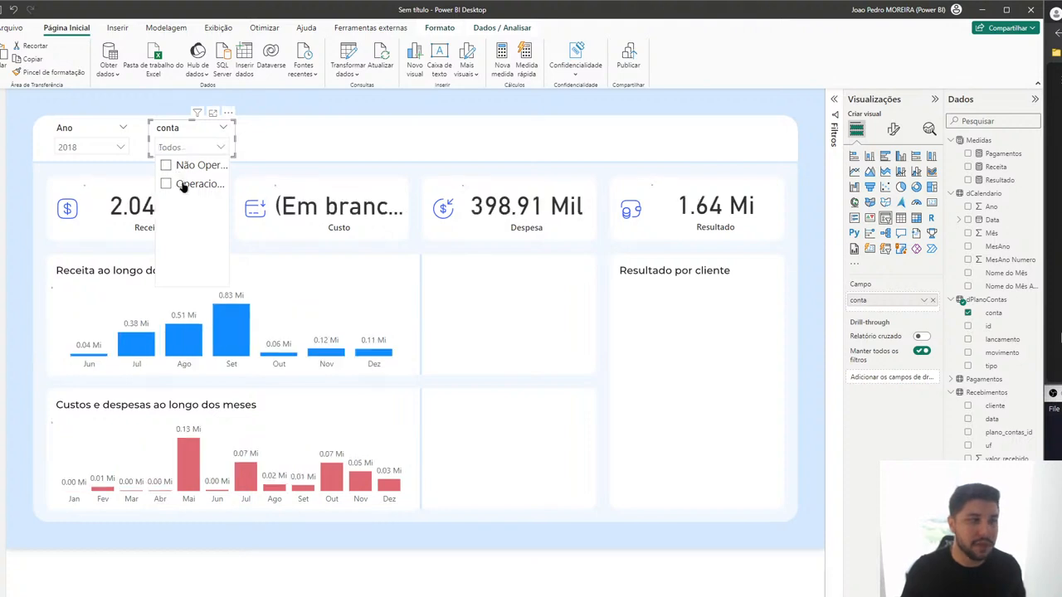
pyautogui.click(176, 183)
pyautogui.click(176, 183)
pyautogui.click(319, 135)
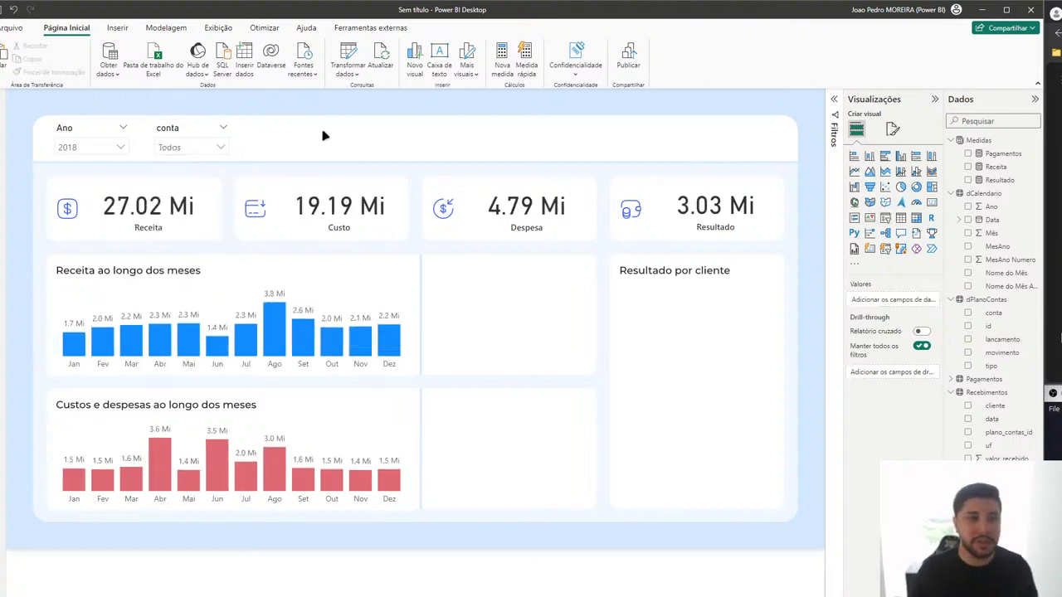
# Step: Add a donut chart beside the Receita ao longo dos meses chart, with Receita as values and conta as legend
pyautogui.click(916, 186)
pyautogui.moveTo(560, 296); pyautogui.dragTo(533, 279)
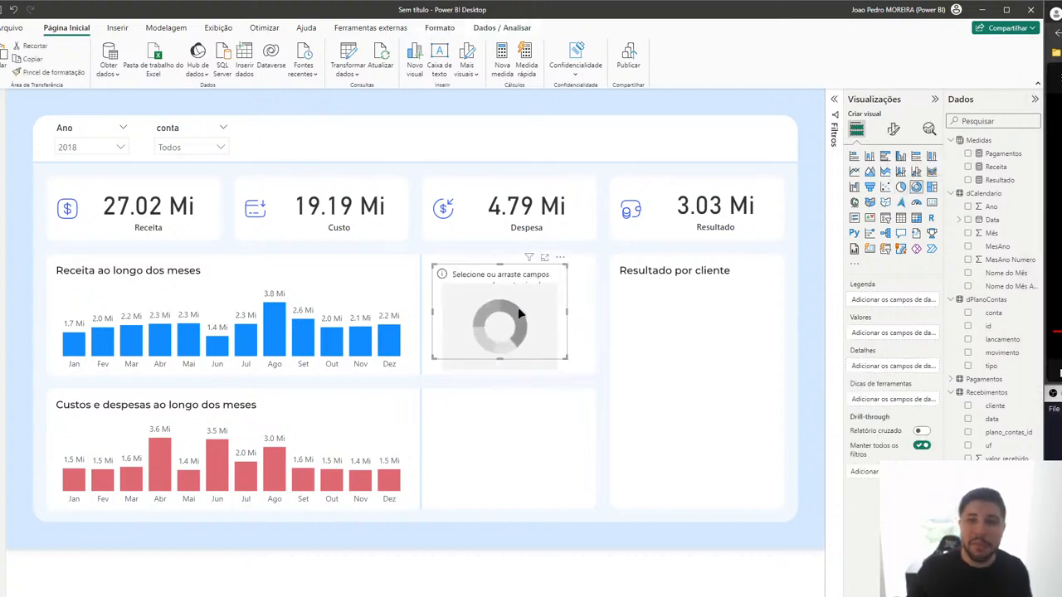
pyautogui.moveTo(560, 360); pyautogui.dragTo(582, 365)
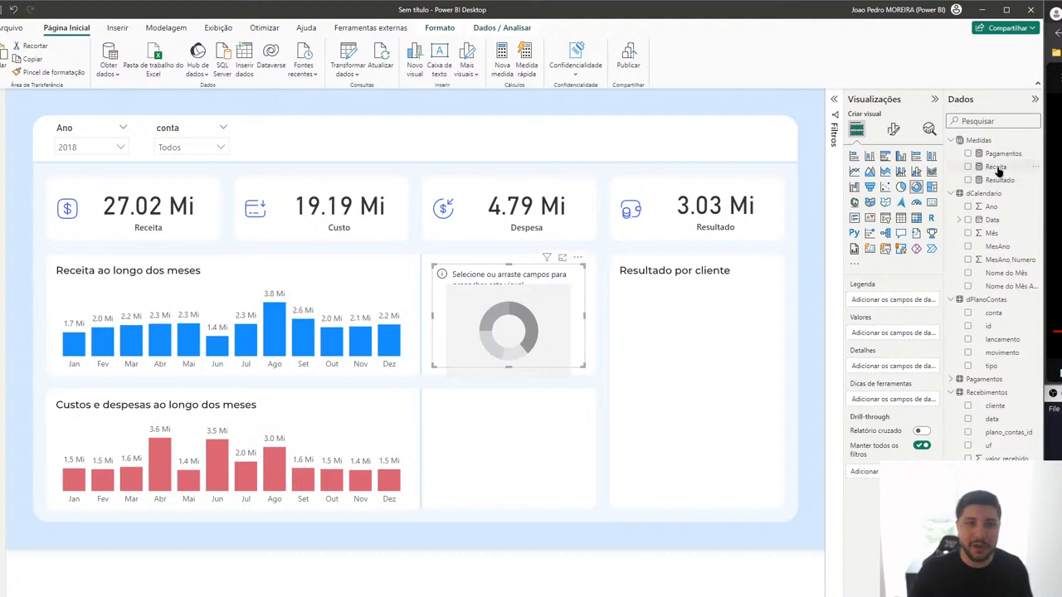
pyautogui.moveTo(995, 169); pyautogui.dragTo(900, 334)
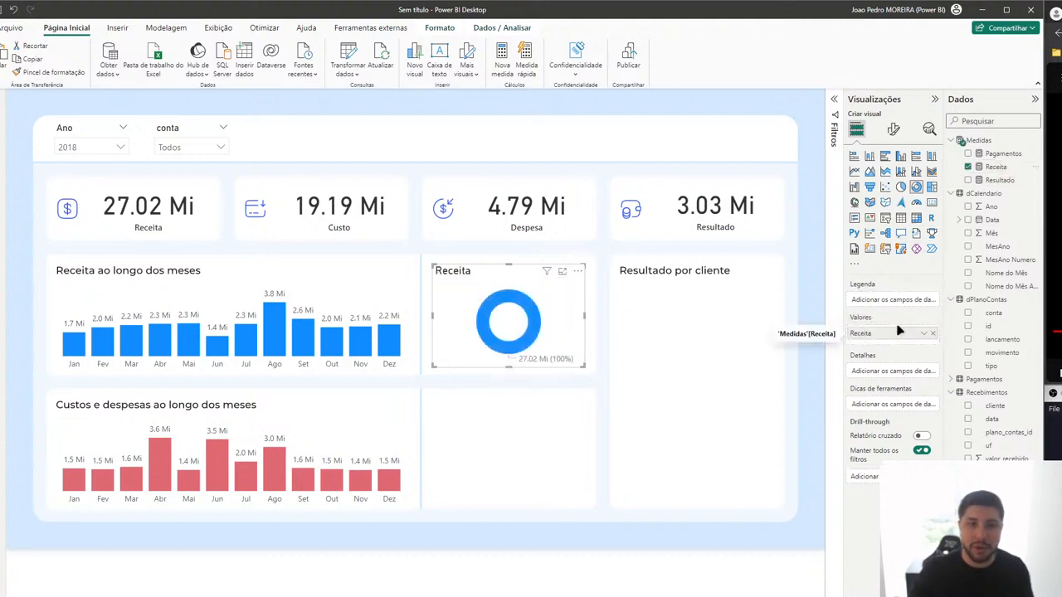
pyautogui.moveTo(987, 320); pyautogui.dragTo(884, 302)
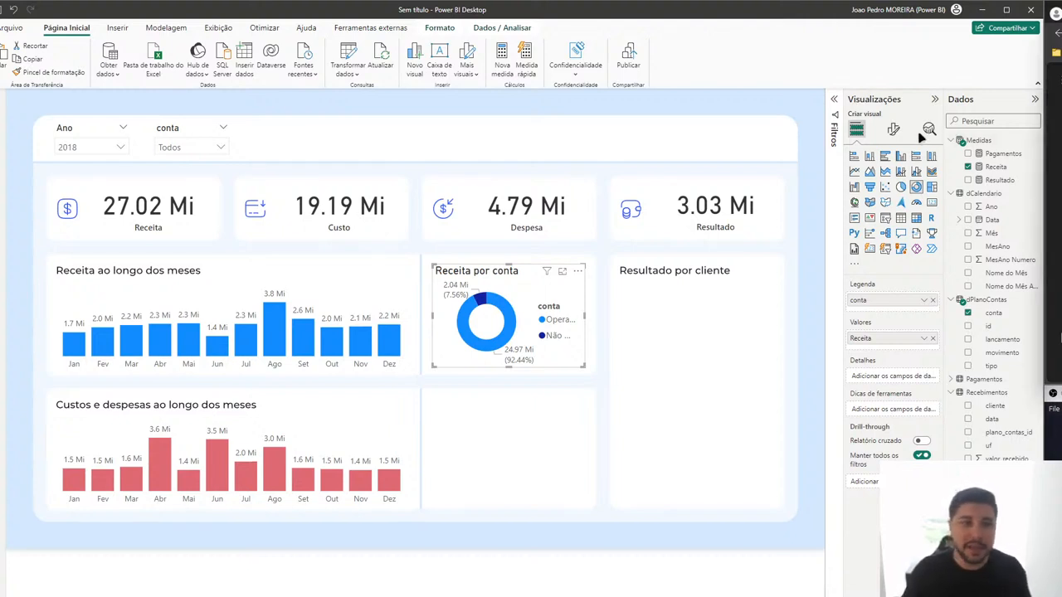
# Step: Turn off the legend and the title of the revenue donut chart
pyautogui.click(893, 129)
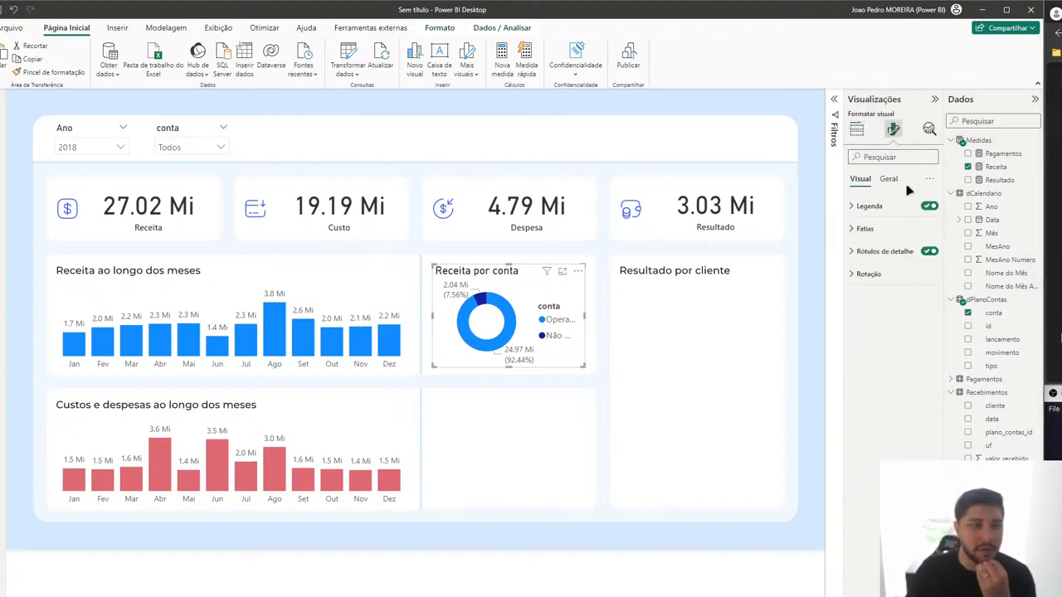
pyautogui.click(929, 207)
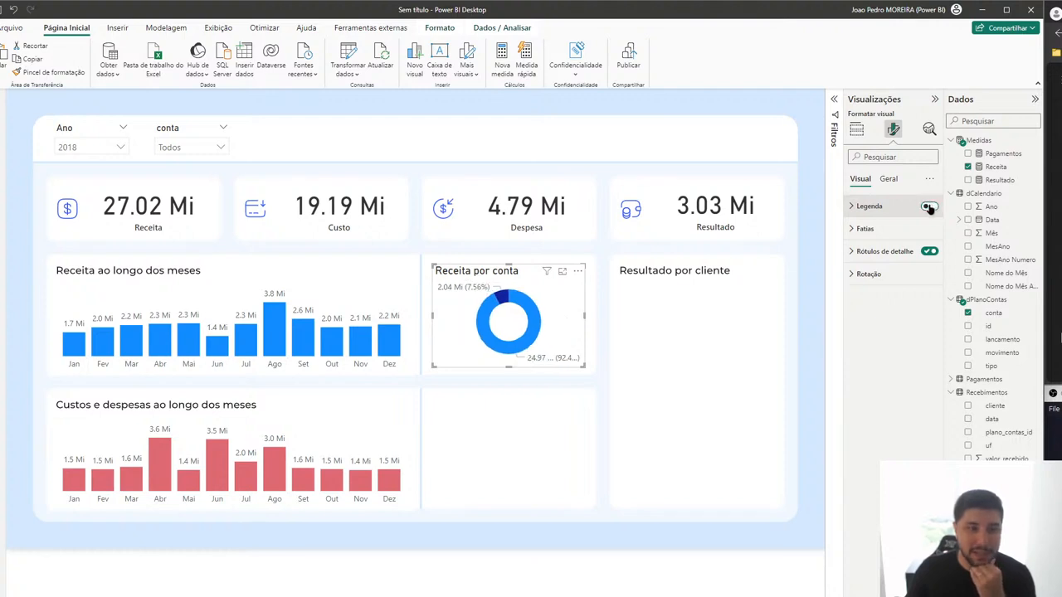
pyautogui.click(888, 178)
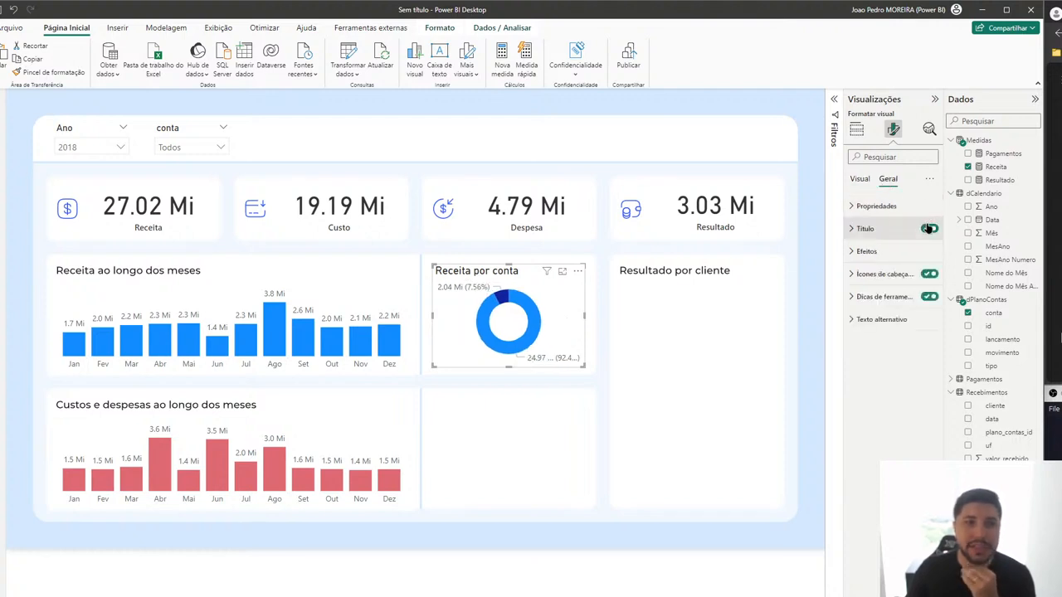
pyautogui.click(928, 228)
# Step: Set the revenue donut's detail label content to Categoria, percentual do total
pyautogui.click(855, 180)
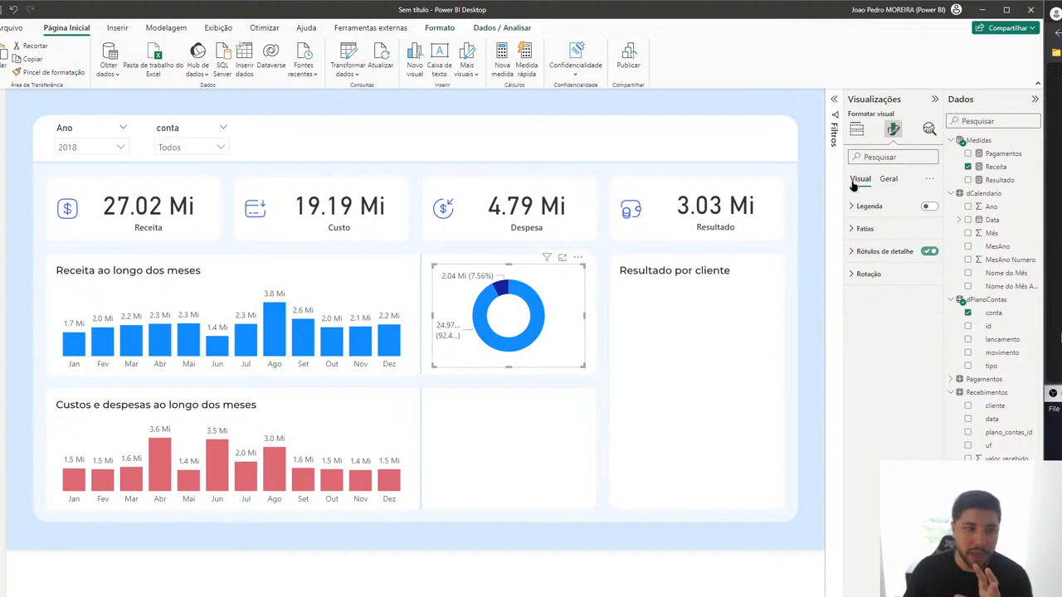
pyautogui.click(860, 251)
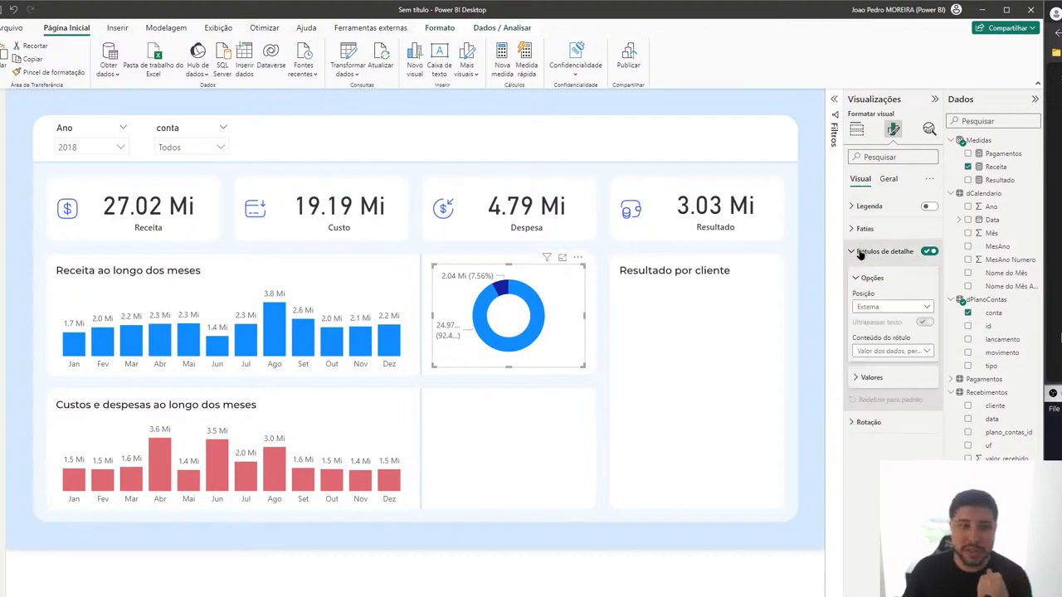
pyautogui.click(884, 350)
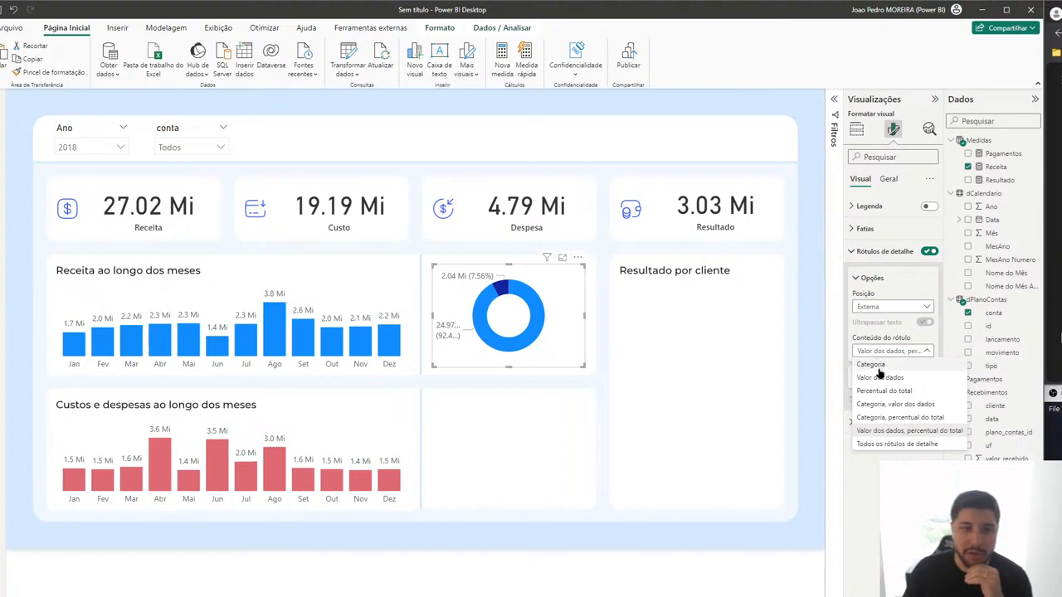
pyautogui.click(892, 418)
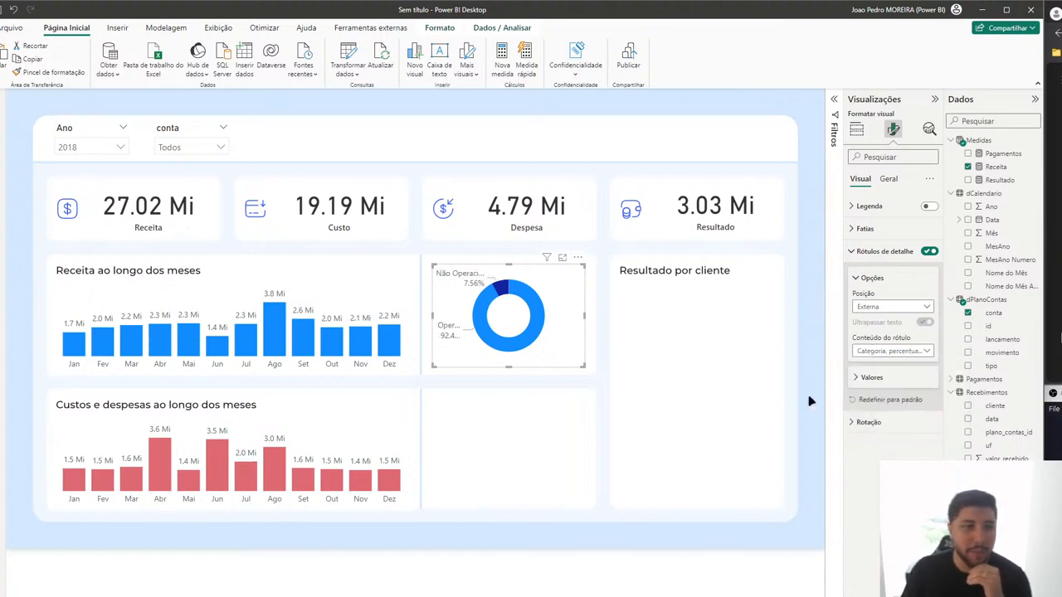
# Step: Try the Preferir dentro, Preferir fora and Interno positions for the donut's detail labels, and return to Externa
pyautogui.click(884, 381)
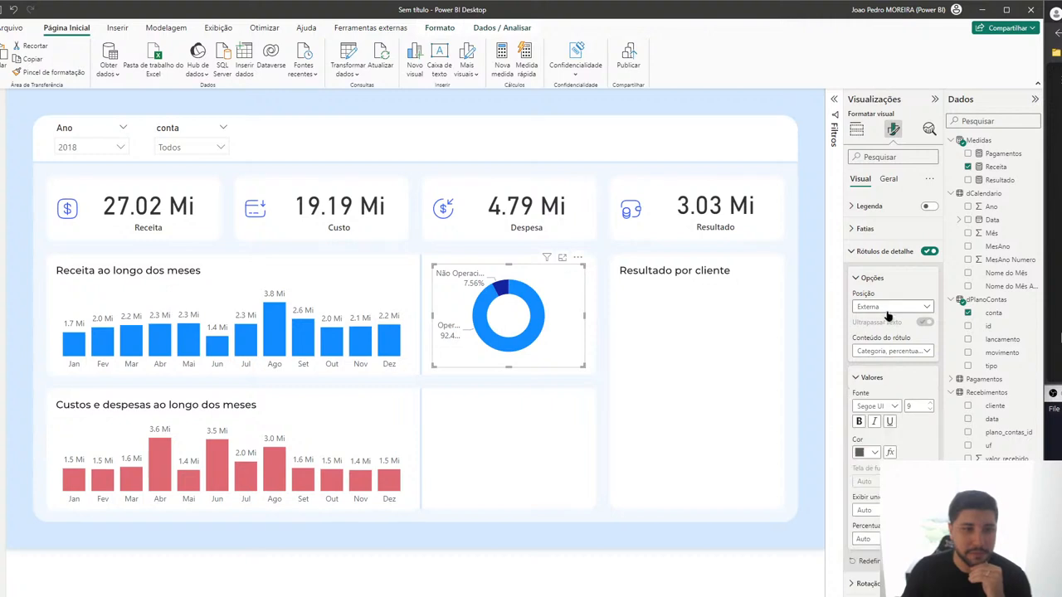
pyautogui.click(890, 310)
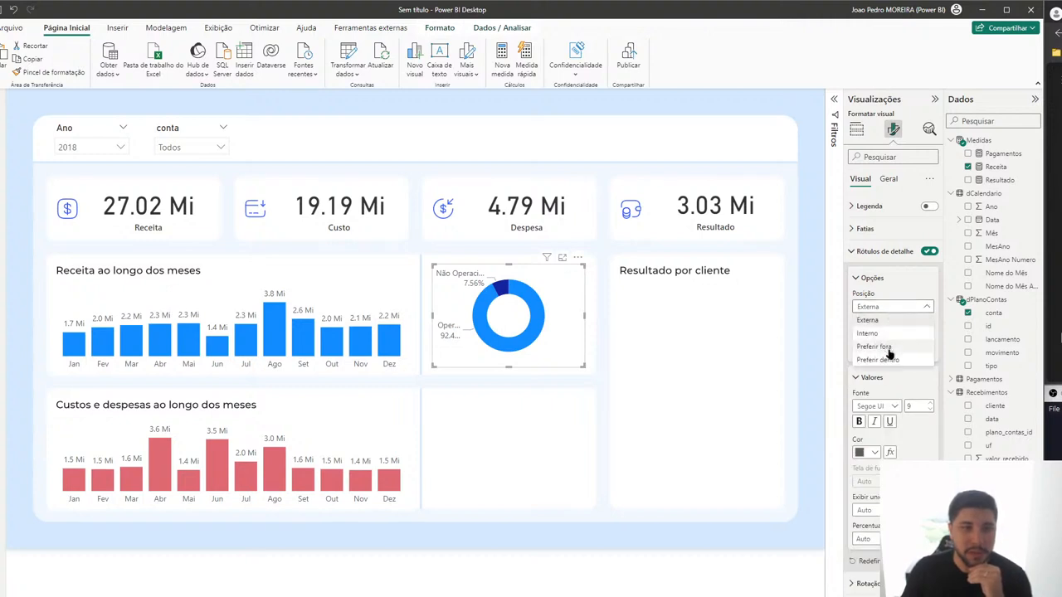
pyautogui.click(887, 360)
pyautogui.click(884, 307)
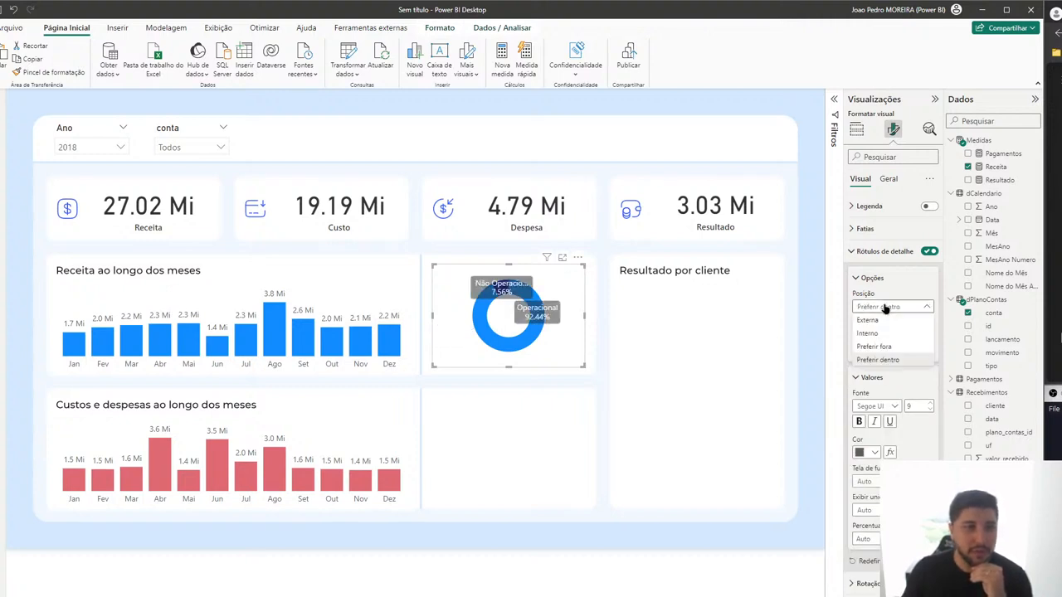
pyautogui.click(881, 347)
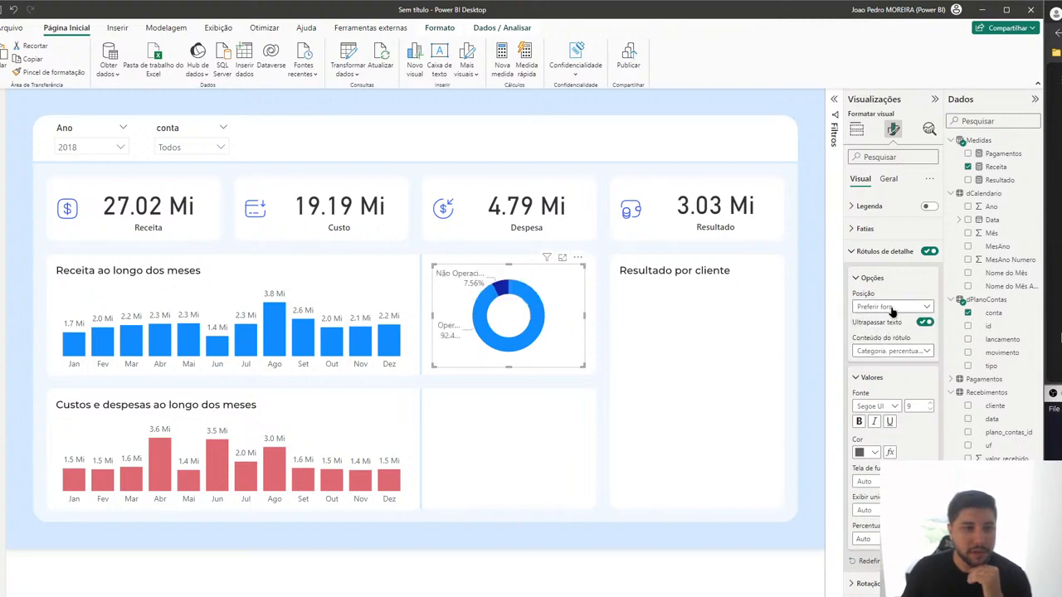
pyautogui.click(892, 308)
pyautogui.click(886, 333)
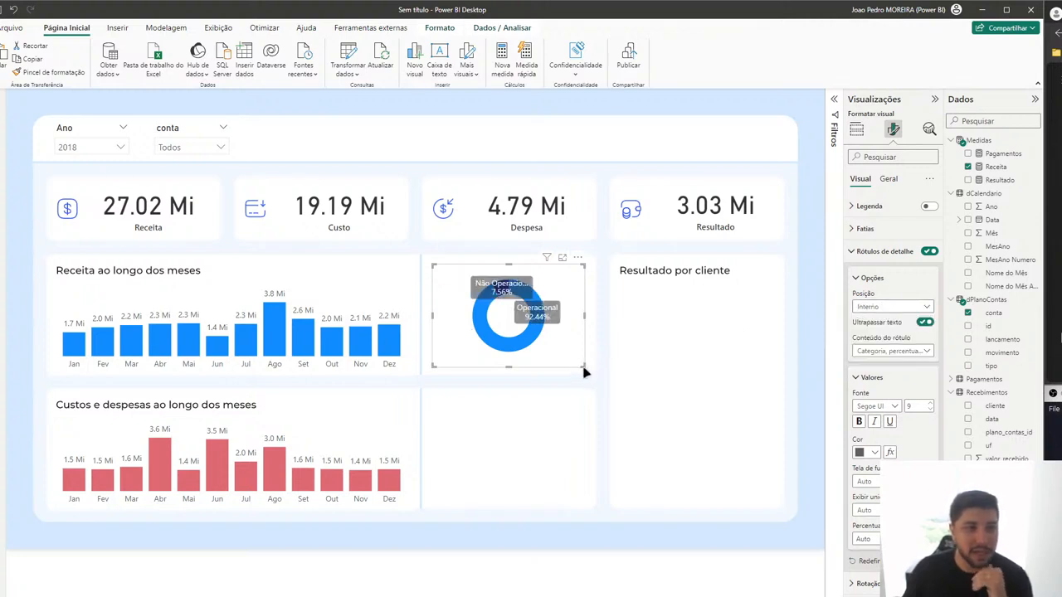
pyautogui.click(887, 307)
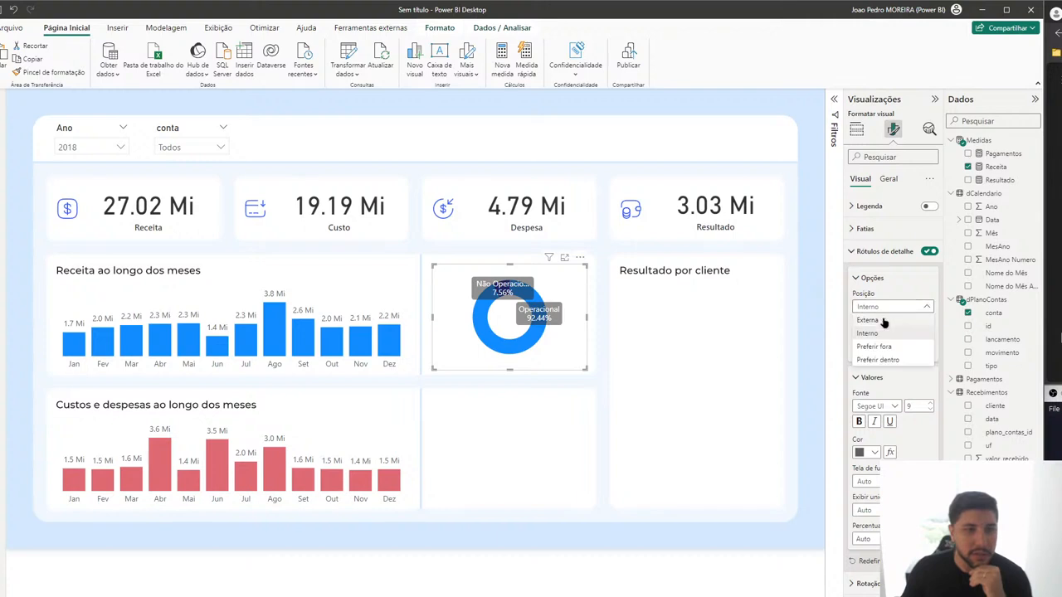
pyautogui.click(883, 321)
# Step: Adjust the revenue donut's size and position slightly within its card beside the monthly revenue chart
pyautogui.moveTo(585, 370)
pyautogui.mouseDown()
pyautogui.moveTo(595, 374)
pyautogui.moveTo(583, 370)
pyautogui.mouseUp()
pyautogui.moveTo(559, 320); pyautogui.dragTo(561, 326)
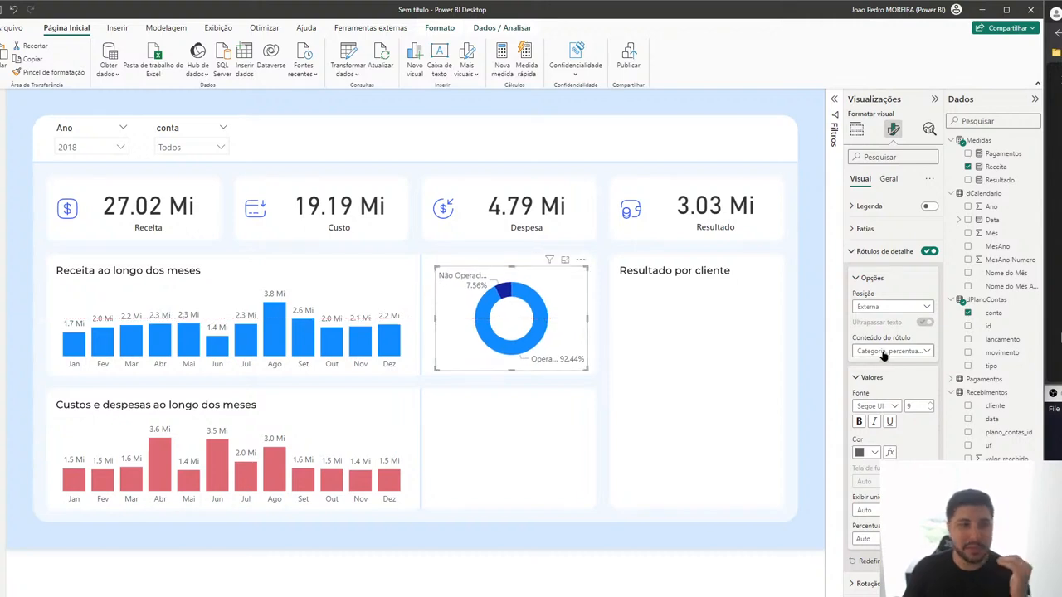
pyautogui.click(767, 317)
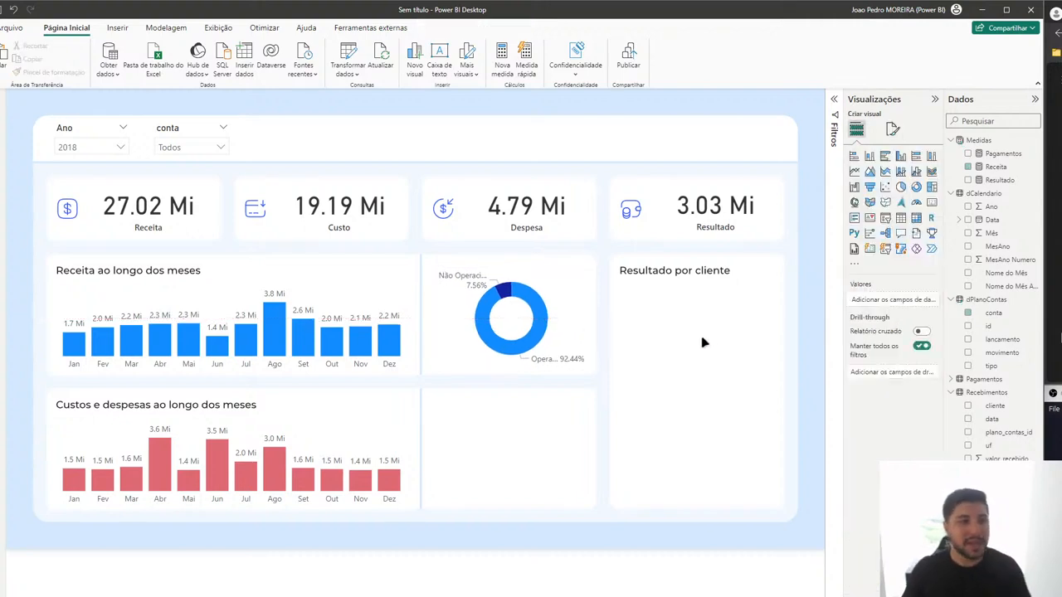
# Step: Try Todos os rótulos de detalhe as the donut's label content and switch back to Categoria, percentual do total
pyautogui.click(567, 341)
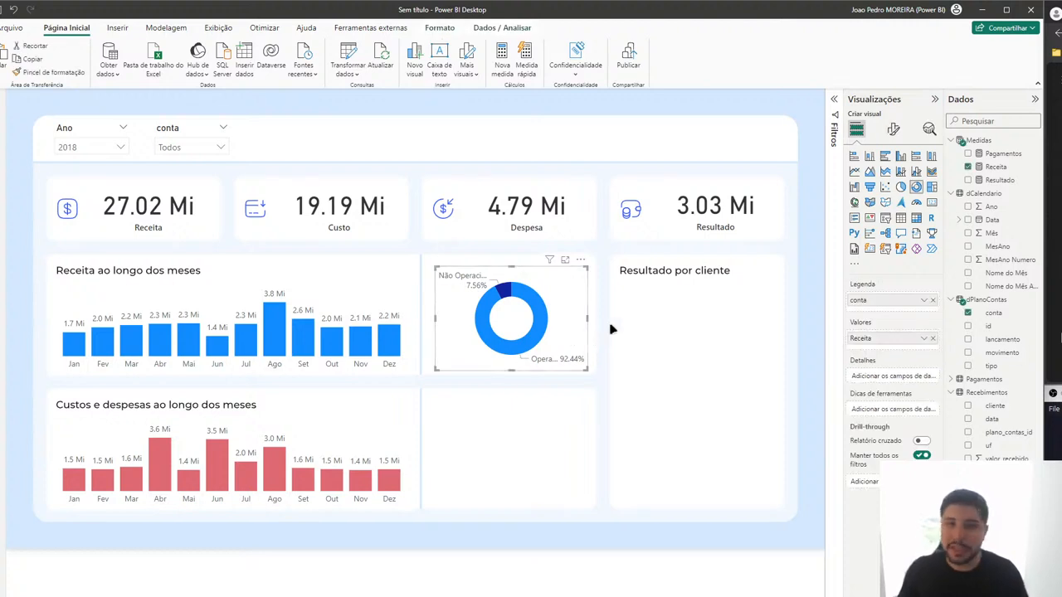
pyautogui.click(892, 129)
pyautogui.click(881, 252)
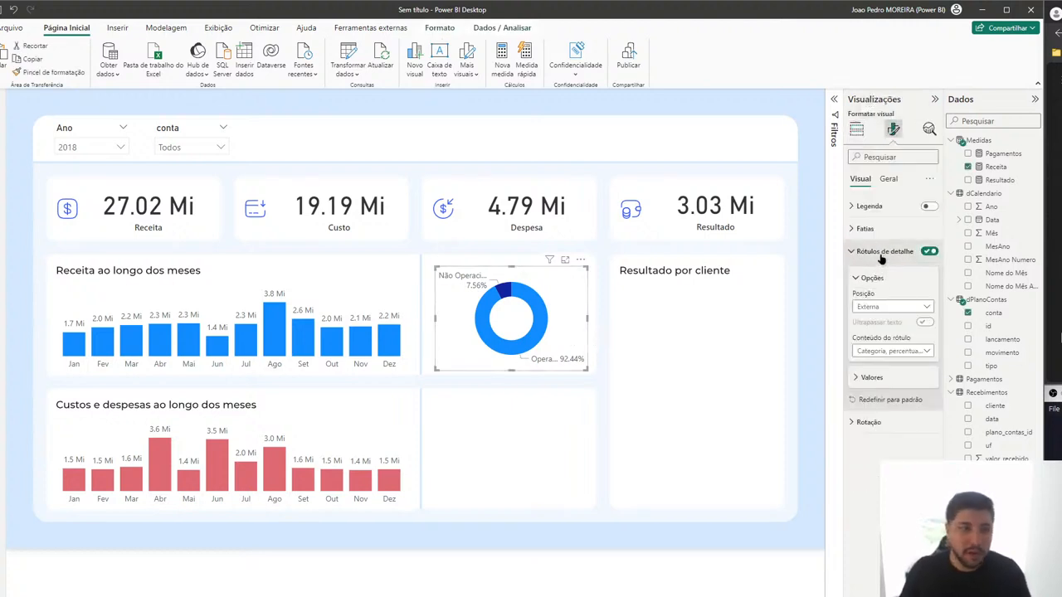
pyautogui.click(892, 350)
pyautogui.click(908, 442)
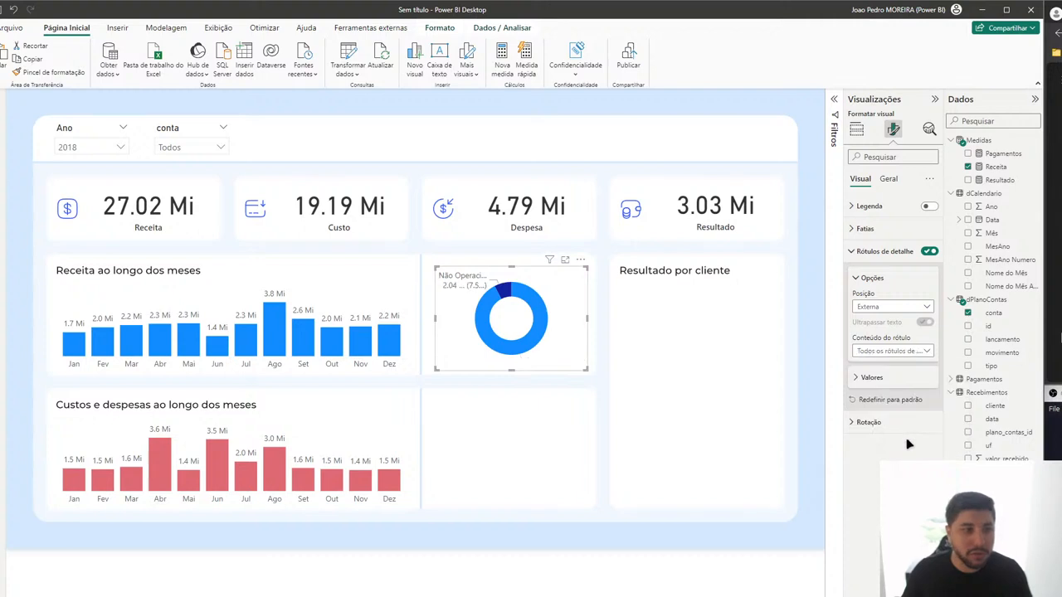
pyautogui.click(910, 351)
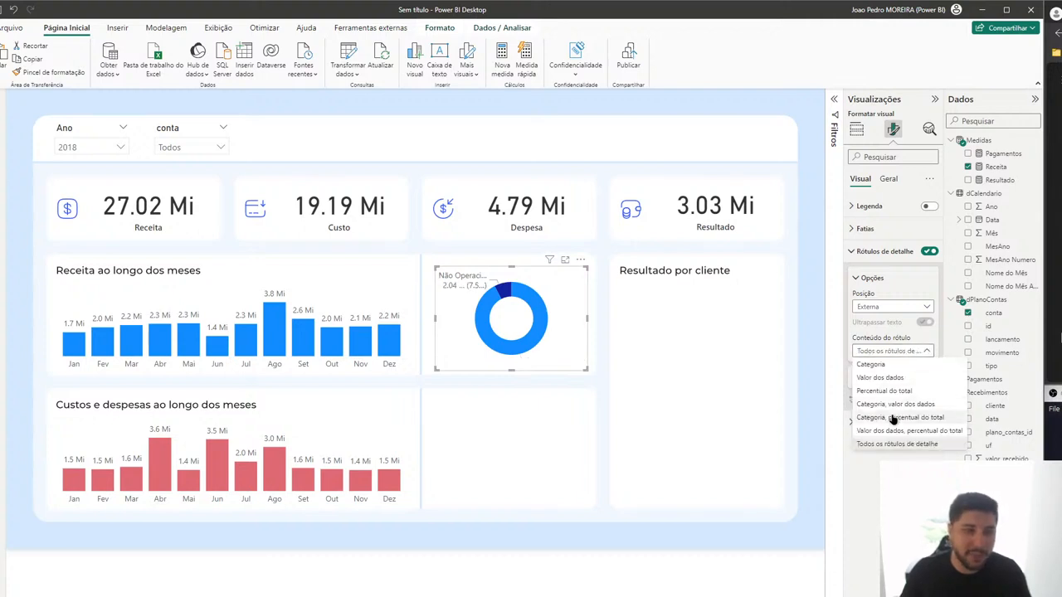
pyautogui.click(893, 418)
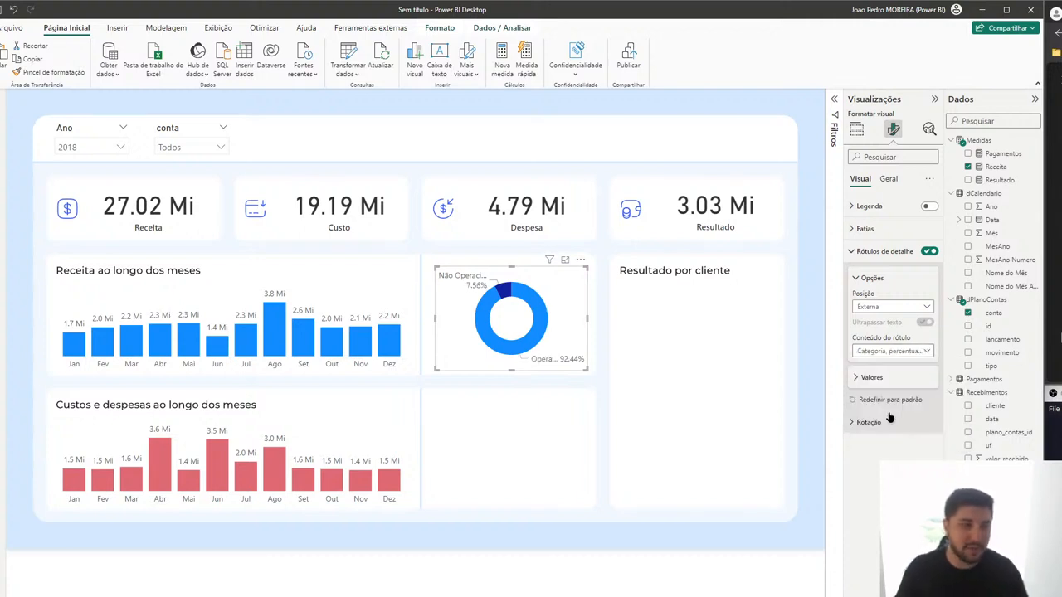
# Step: Check the dashboard on a wider canvas and try the revenue donut as a clustered bar chart, returning to the donut type
pyautogui.click(934, 98)
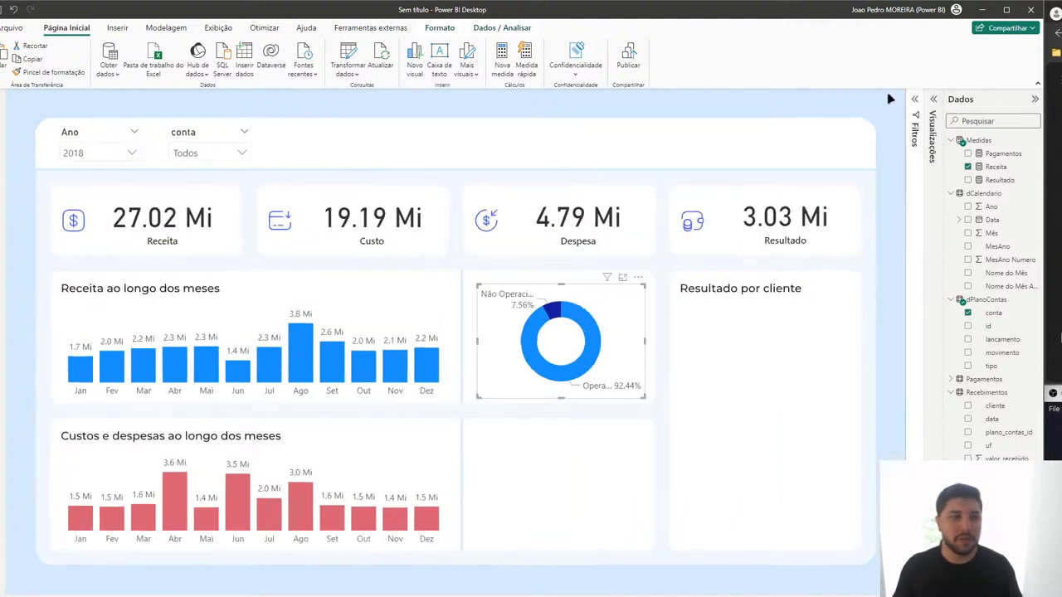
pyautogui.click(768, 378)
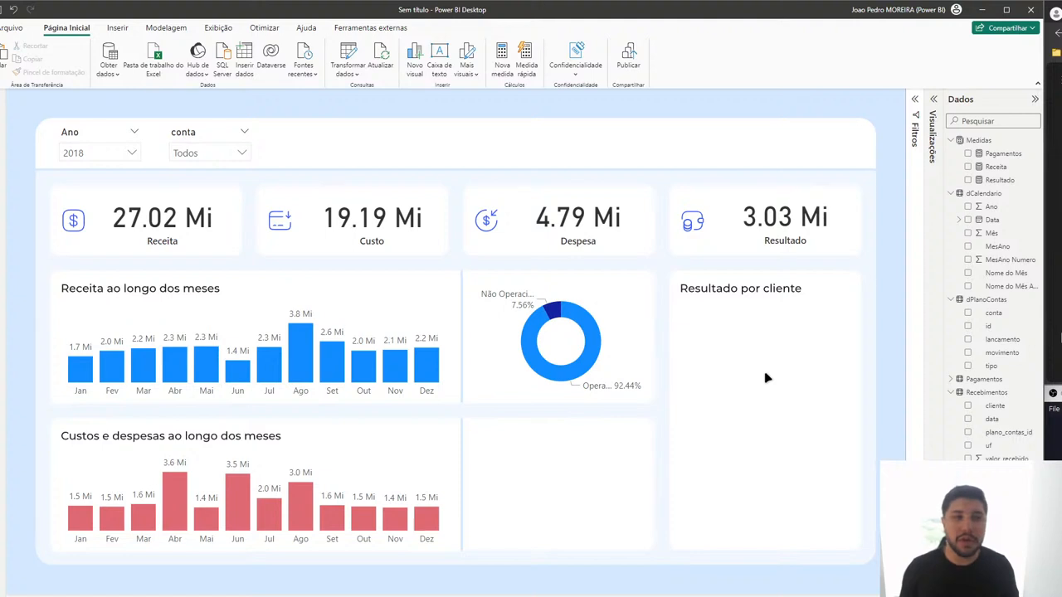
pyautogui.click(640, 322)
pyautogui.click(933, 104)
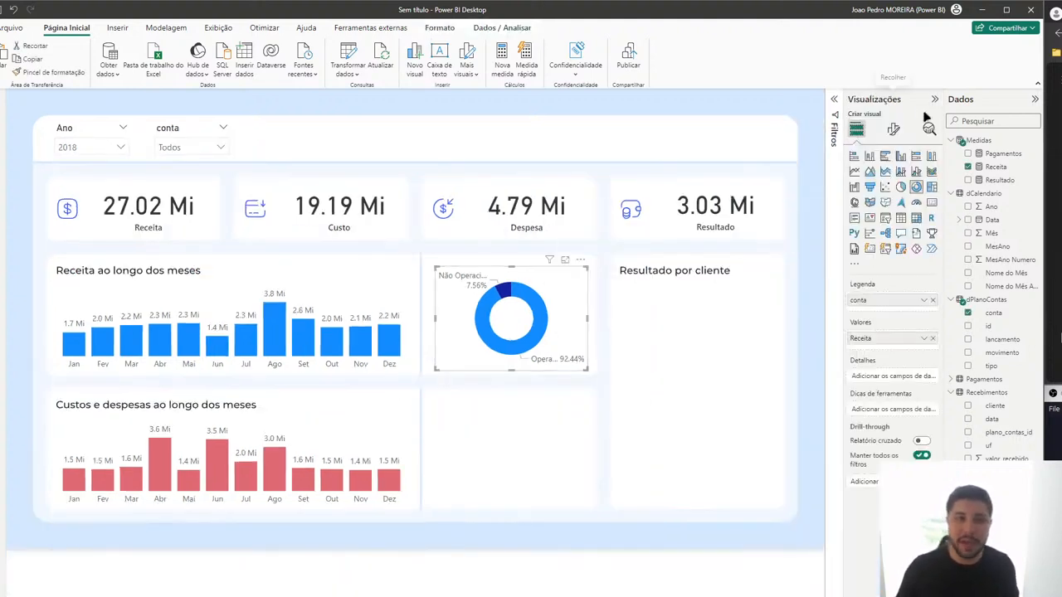
pyautogui.click(885, 156)
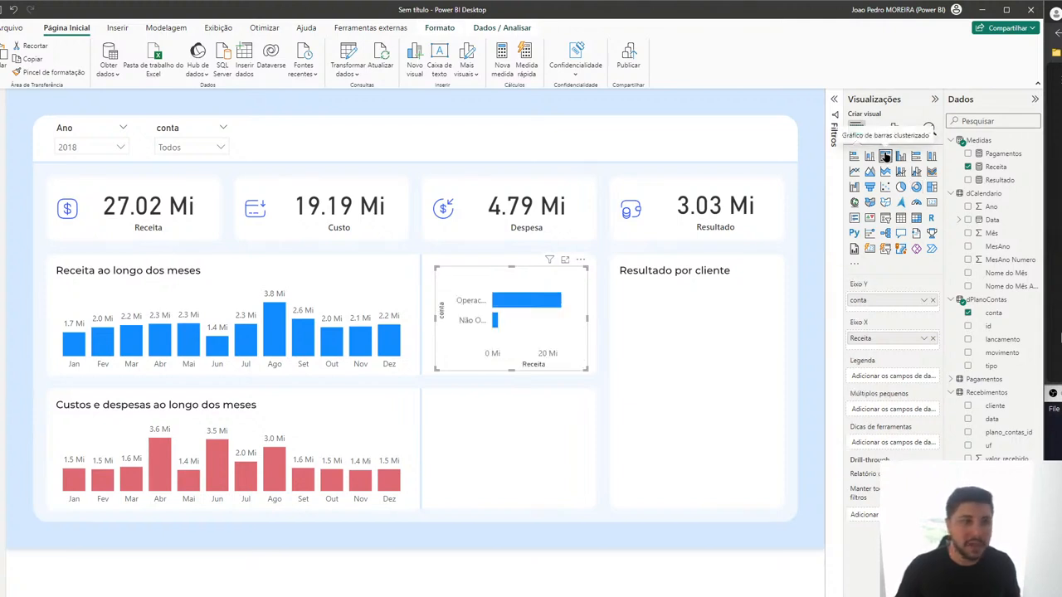
pyautogui.click(915, 186)
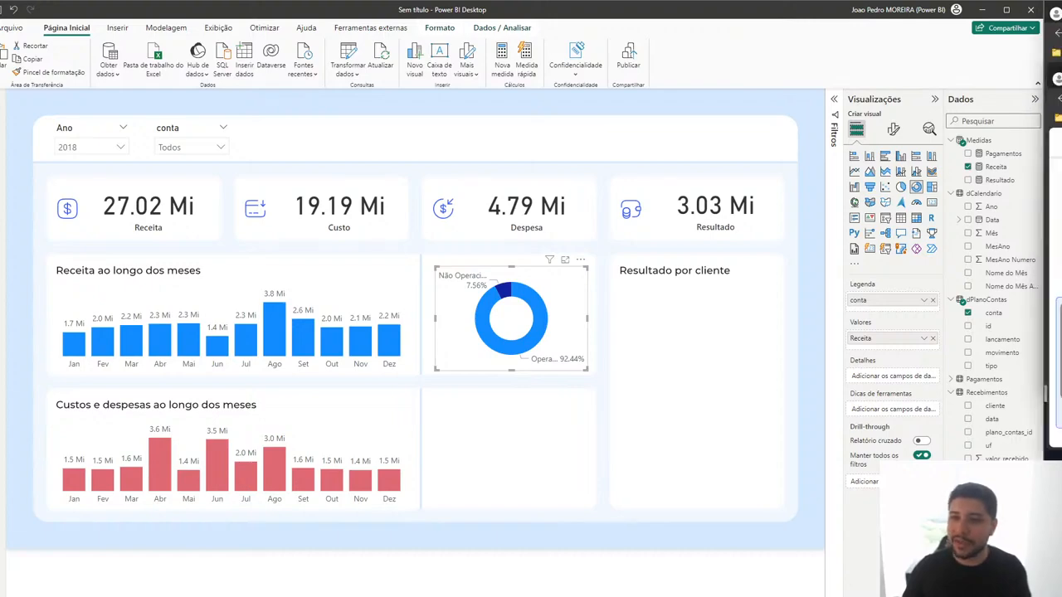
# Step: Switch to the browser's gráfico de pizza image results, examine a pie chart with many slices, and return to the report
pyautogui.press('super+Tab')
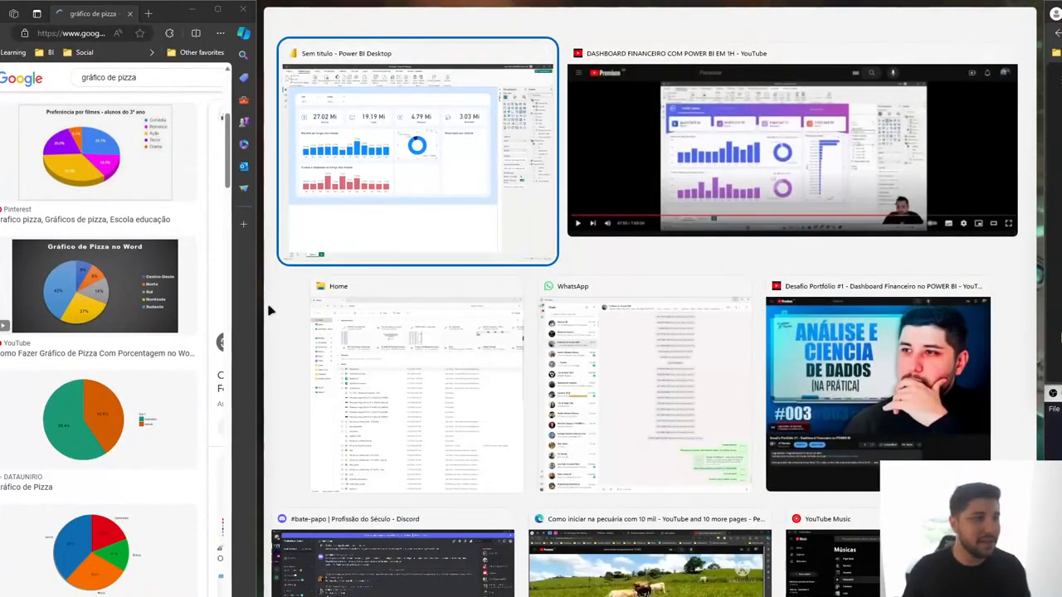
pyautogui.click(268, 311)
pyautogui.moveTo(250, 274); pyautogui.dragTo(846, 277)
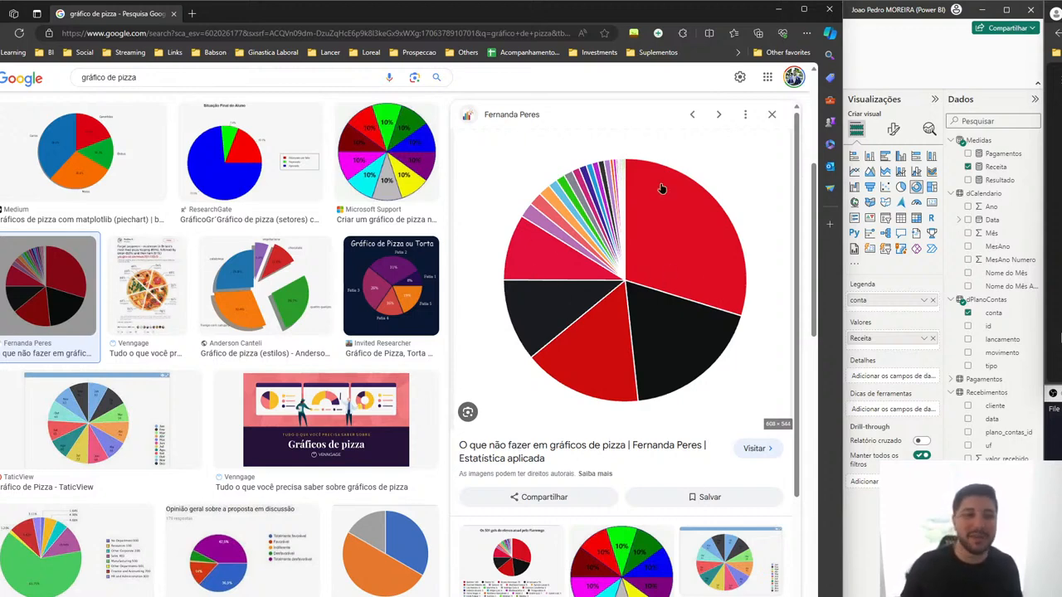
pyautogui.click(827, 12)
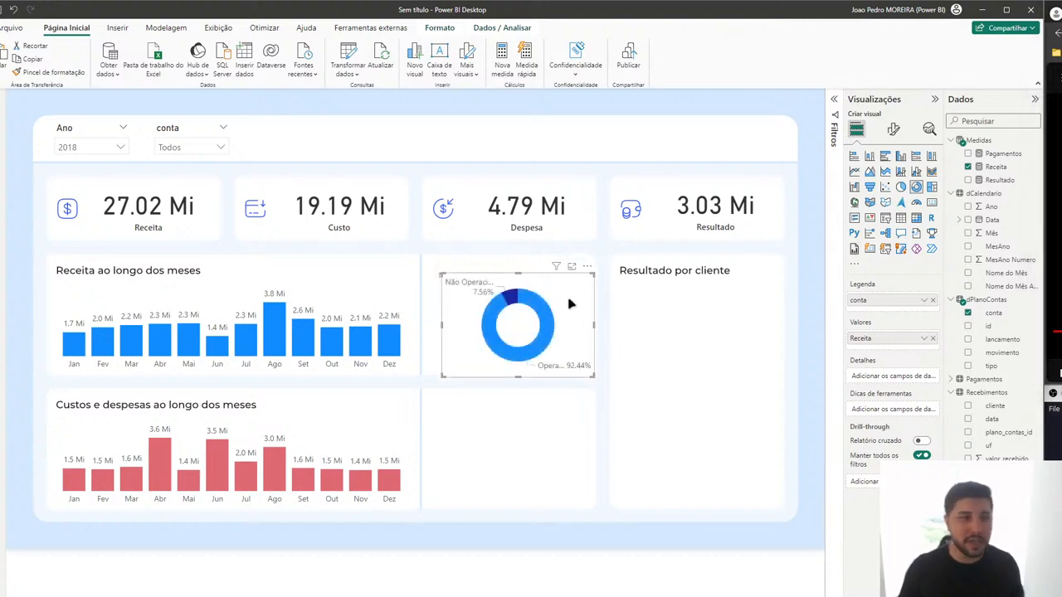
# Step: Place a duplicate of the donut beside the Custos e despesas chart, using Pagamentos as values and tipo as legend
pyautogui.moveTo(566, 301); pyautogui.dragTo(562, 429)
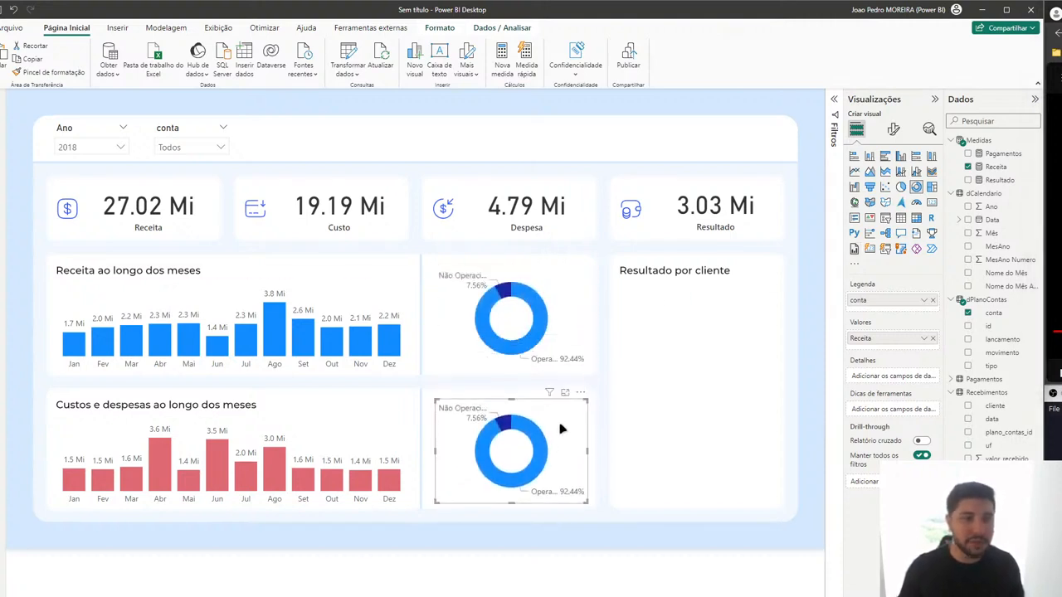
pyautogui.click(967, 154)
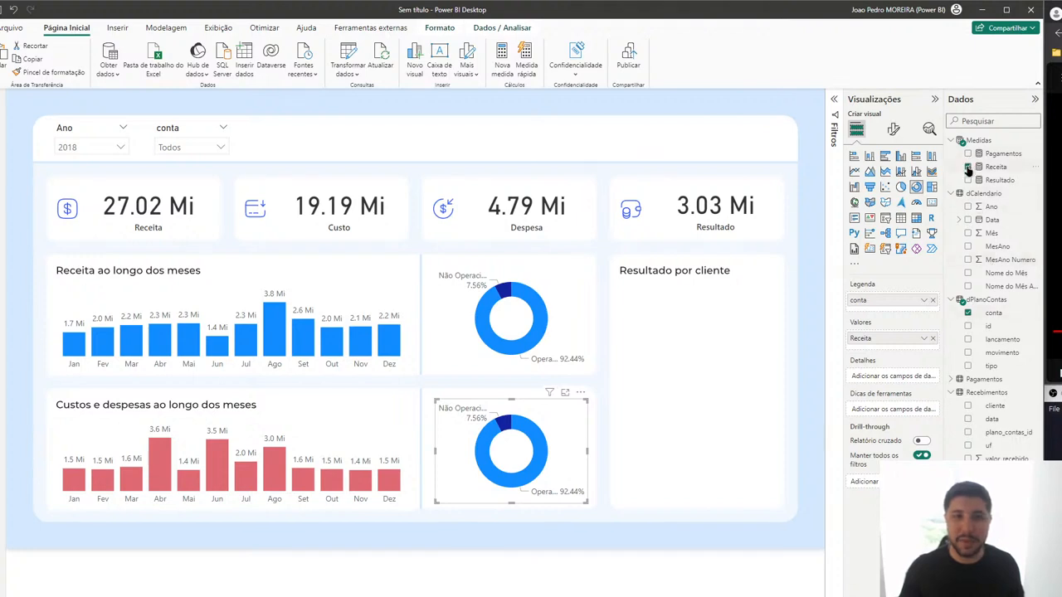
pyautogui.click(967, 313)
pyautogui.click(967, 366)
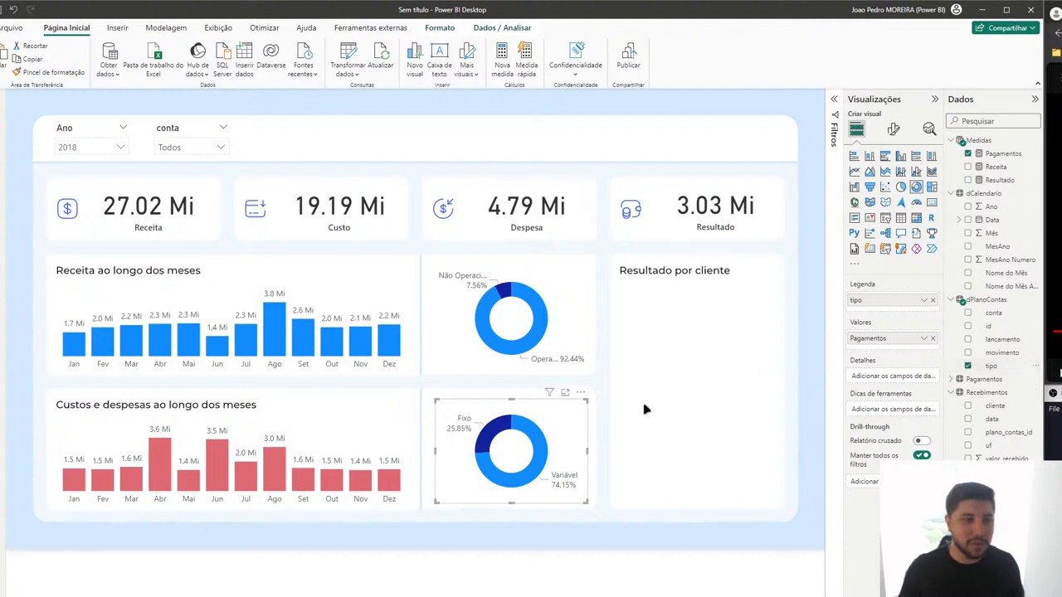
# Step: Recolour the payments donut's slices, setting Variável to the cost bars' salmon red and Fixo to dark red
pyautogui.moveTo(568, 430); pyautogui.dragTo(568, 429)
pyautogui.click(893, 128)
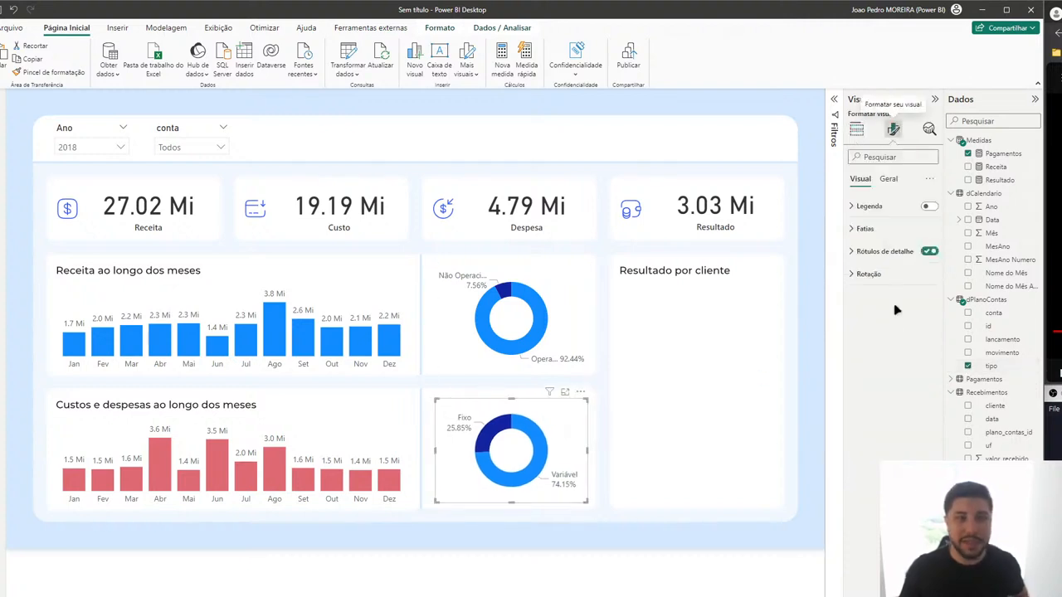
pyautogui.click(881, 252)
pyautogui.click(871, 377)
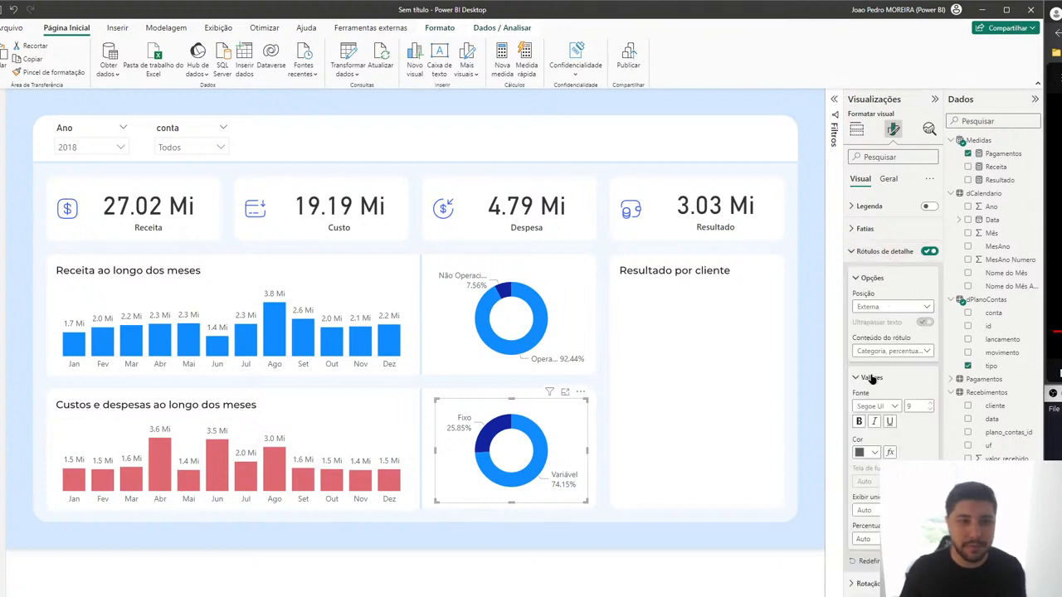
pyautogui.click(861, 452)
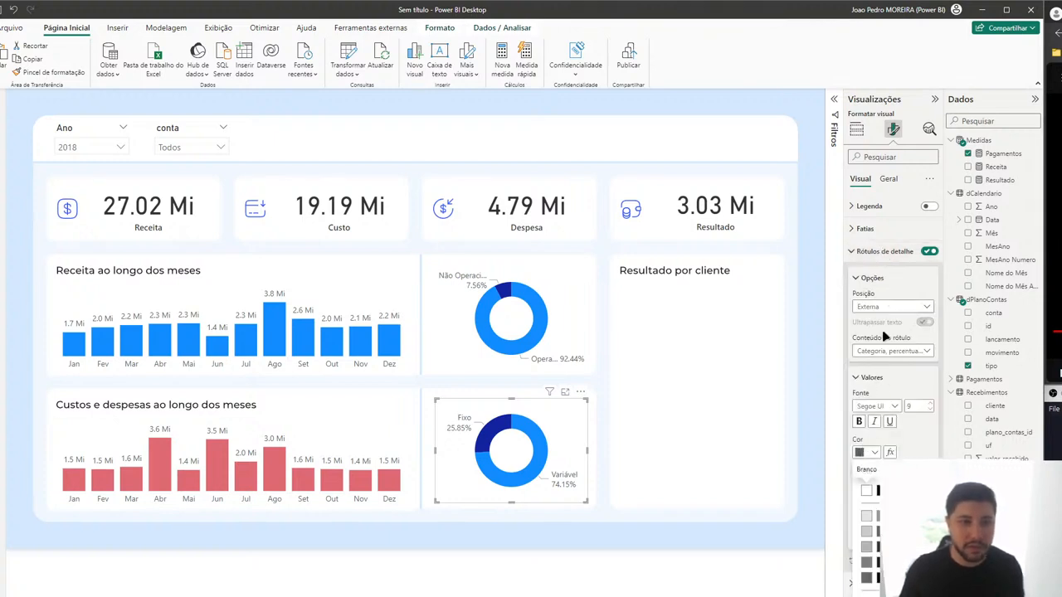
pyautogui.click(867, 230)
pyautogui.click(871, 285)
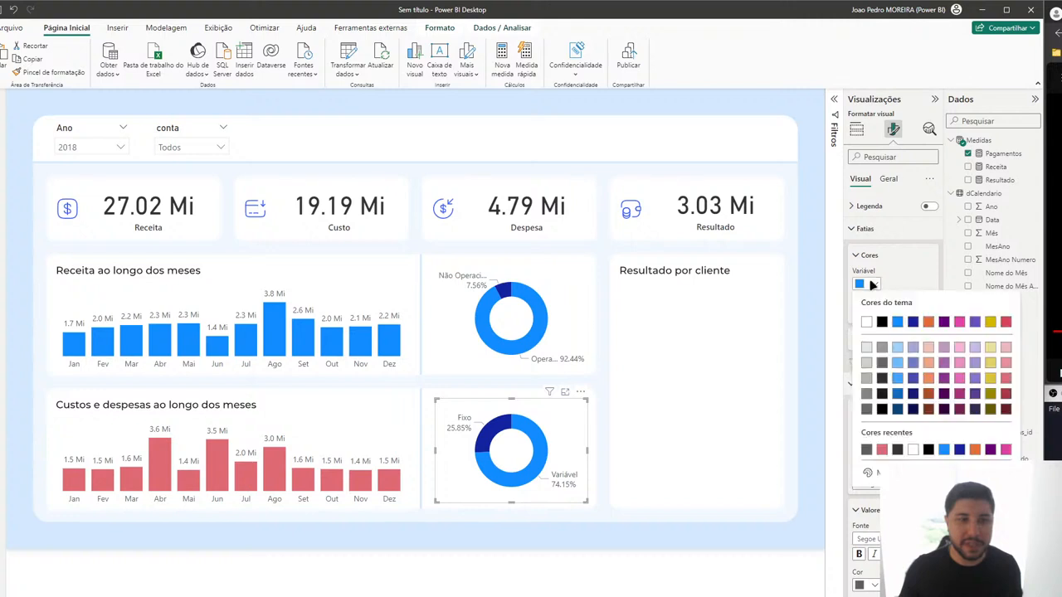
pyautogui.click(882, 449)
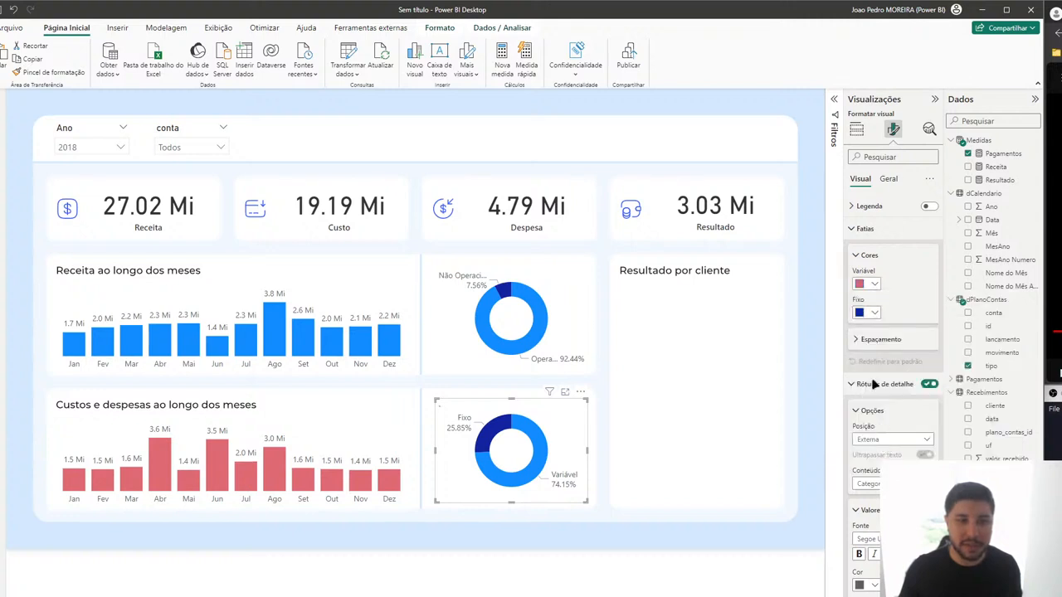
pyautogui.click(867, 313)
pyautogui.click(1006, 423)
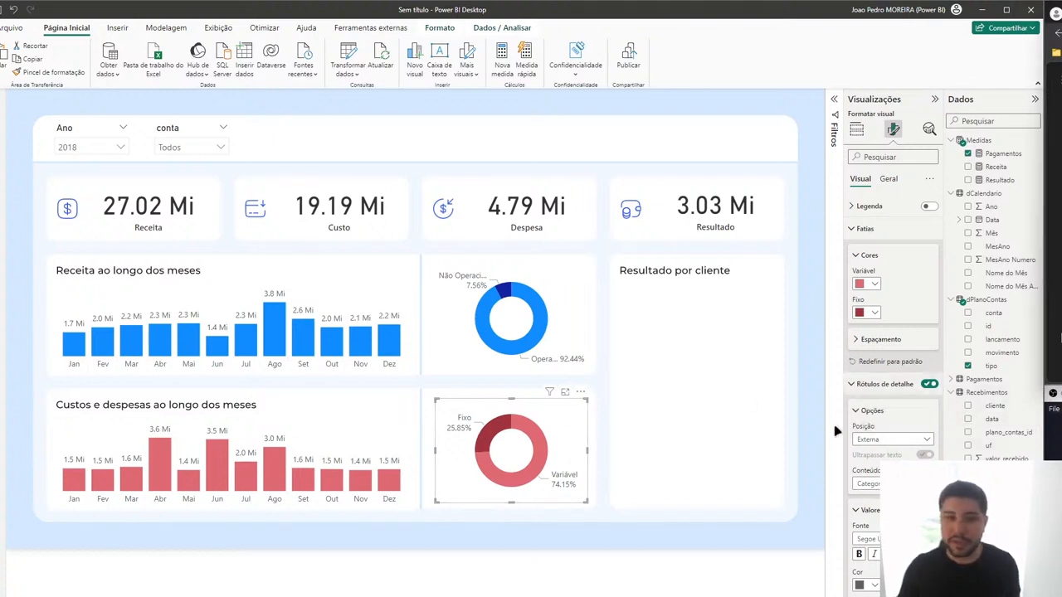
pyautogui.click(738, 404)
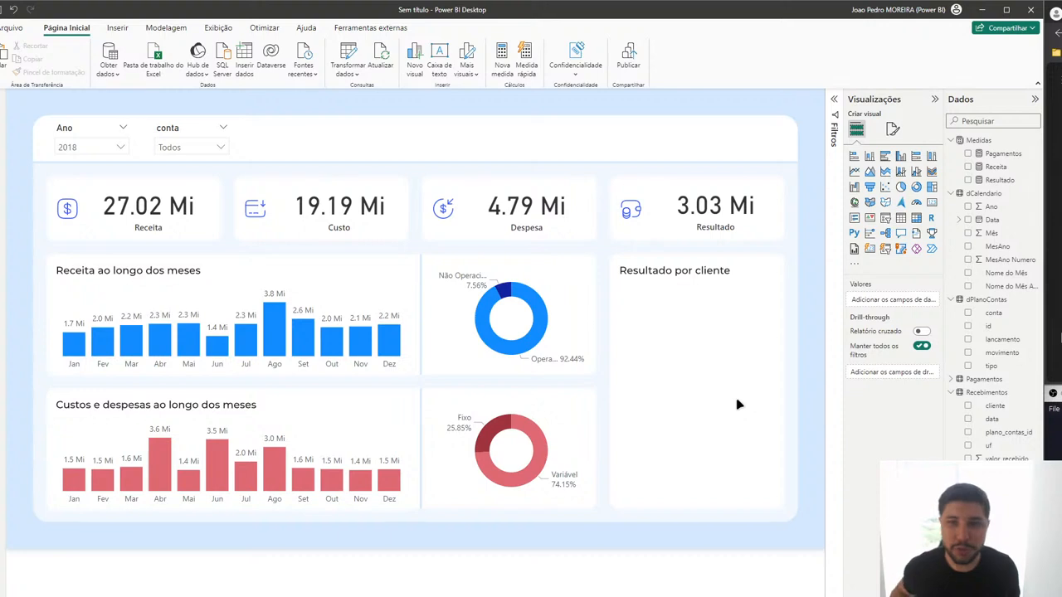
# Step: Insert a clustered bar chart filling the Resultado por cliente card, with cliente on the Y axis and Receita on the X axis
pyautogui.click(884, 163)
pyautogui.moveTo(671, 324); pyautogui.dragTo(736, 334)
pyautogui.moveTo(750, 386); pyautogui.dragTo(781, 502)
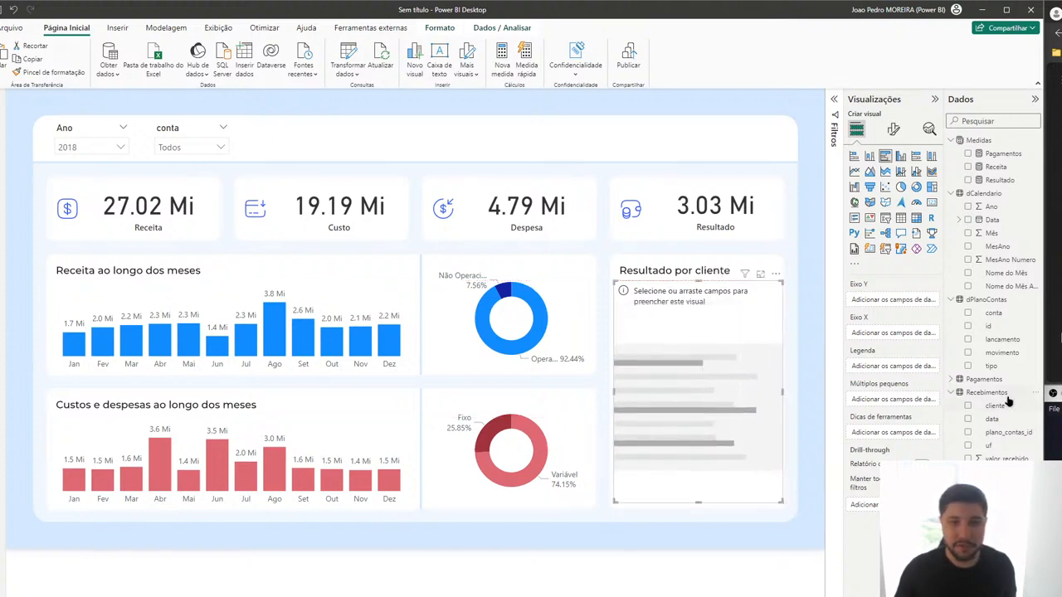
pyautogui.moveTo(1005, 405); pyautogui.dragTo(889, 300)
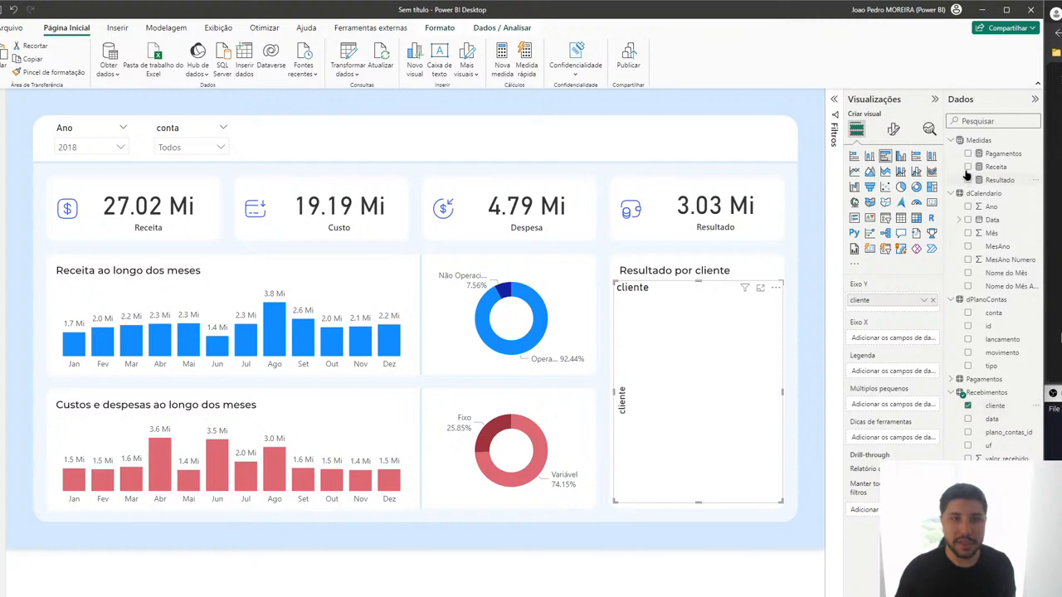
pyautogui.click(967, 167)
# Step: Hide the client bar chart's Y-axis title and increase the maximum width of its axis labels so the client names fit
pyautogui.click(893, 129)
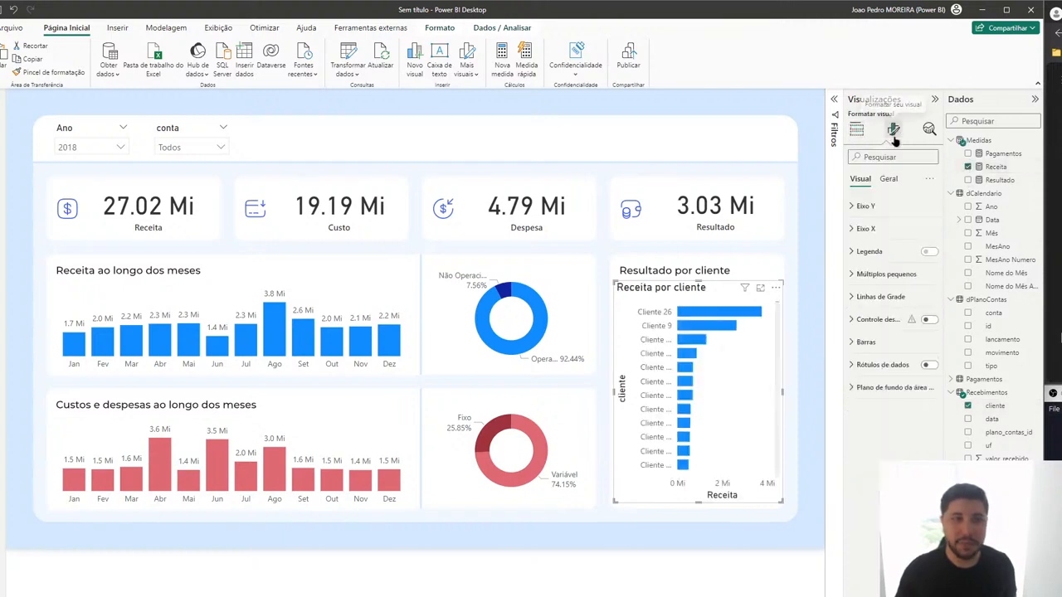
pyautogui.click(880, 208)
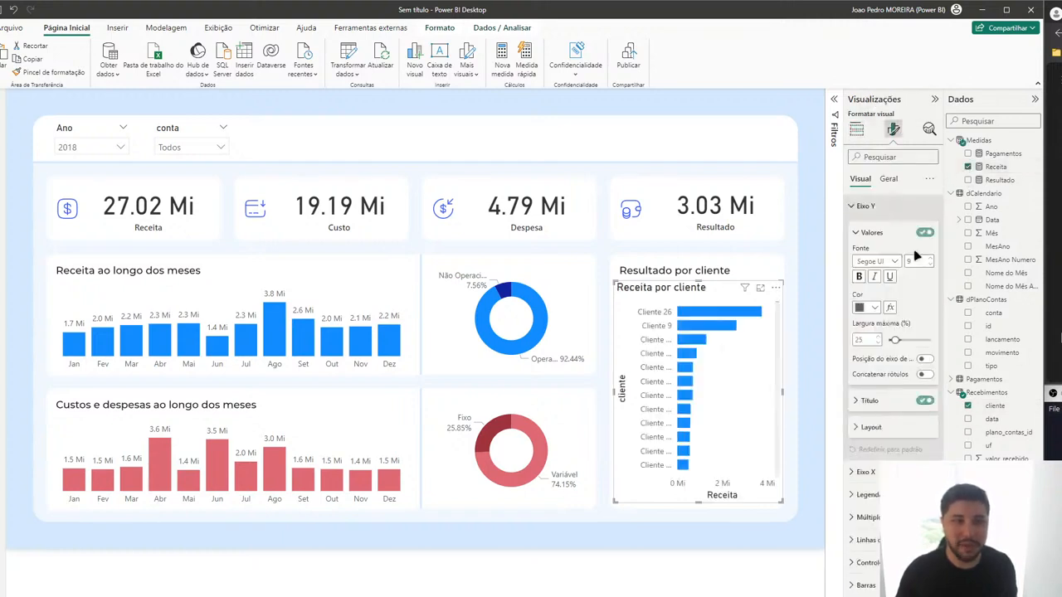
pyautogui.click(925, 401)
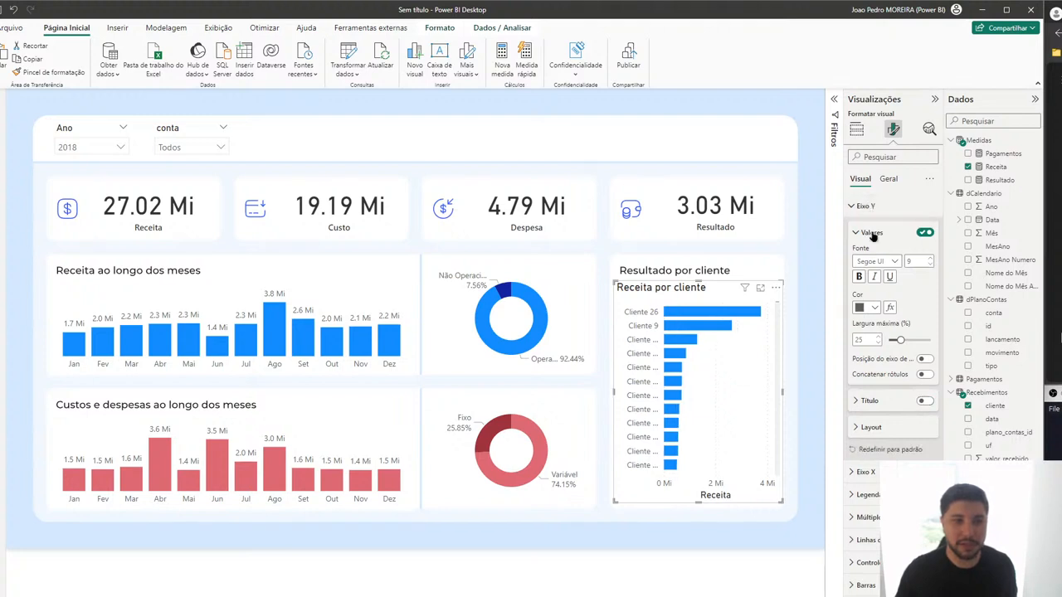
pyautogui.moveTo(901, 340); pyautogui.dragTo(933, 339)
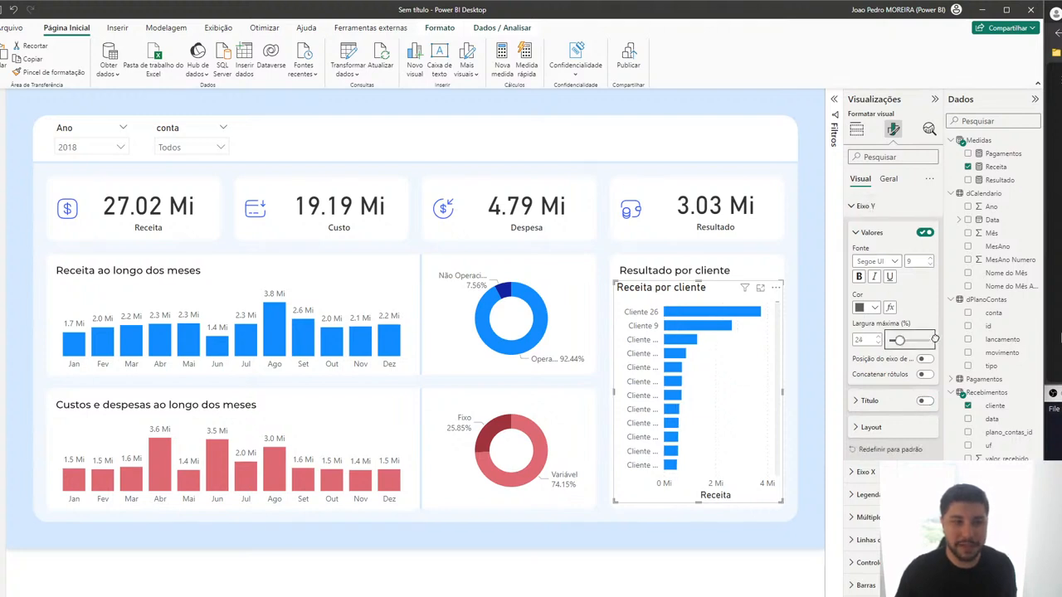
pyautogui.click(860, 206)
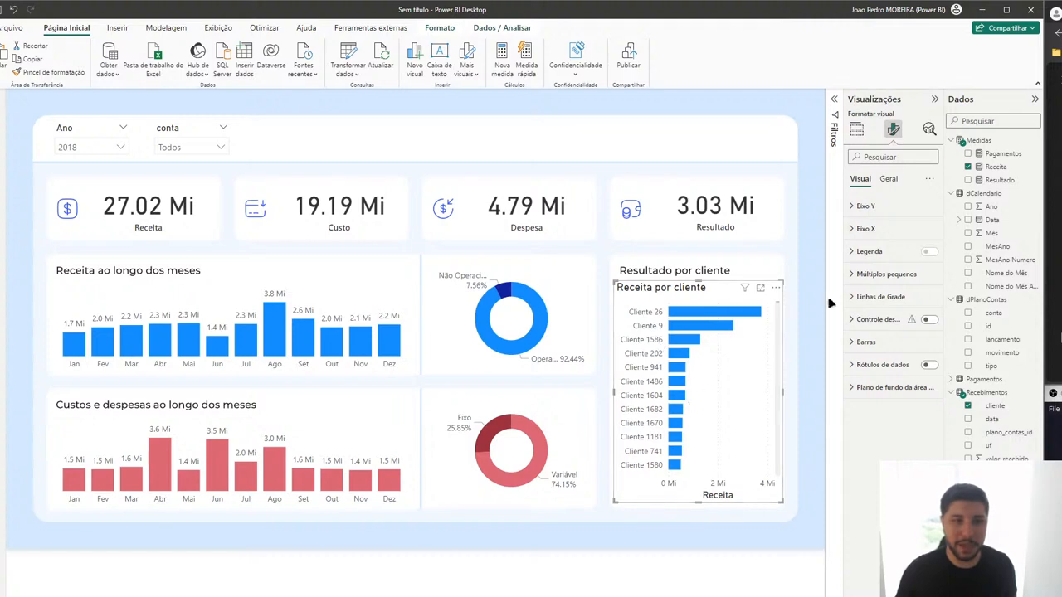
# Step: Turn off the client bar chart's vertical gridlines and turn on its data labels
pyautogui.click(885, 299)
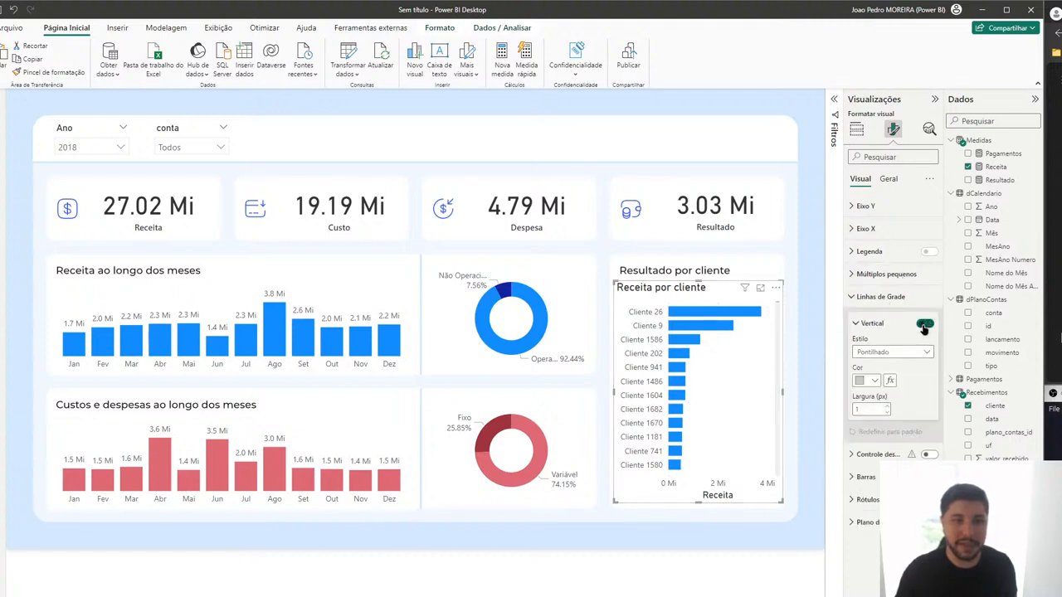
pyautogui.click(894, 298)
pyautogui.click(929, 364)
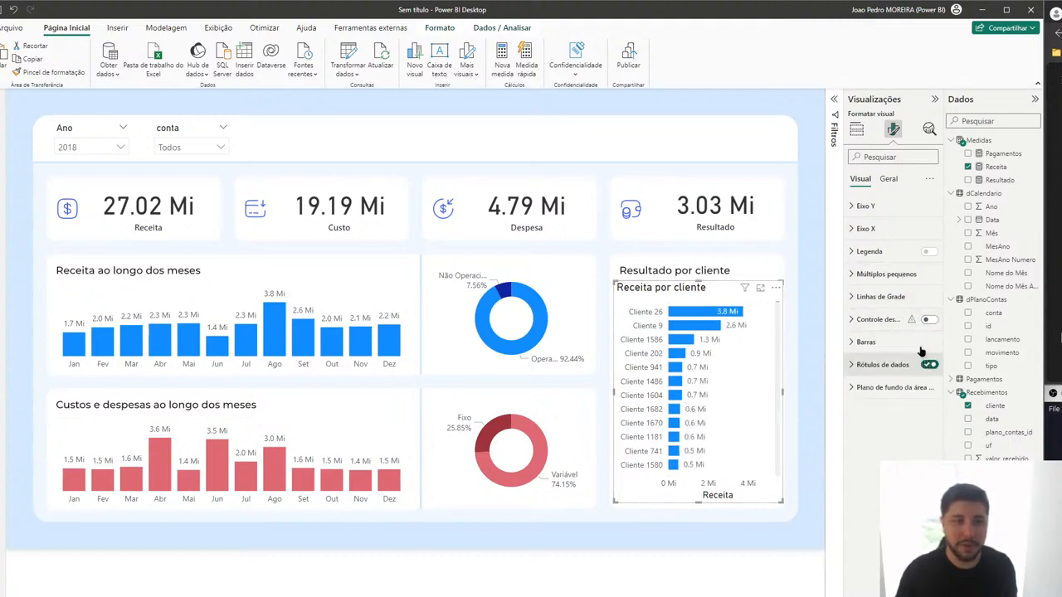
# Step: Turn off the Receita por cliente title on the client bar chart and check the chart on a wider canvas
pyautogui.click(888, 178)
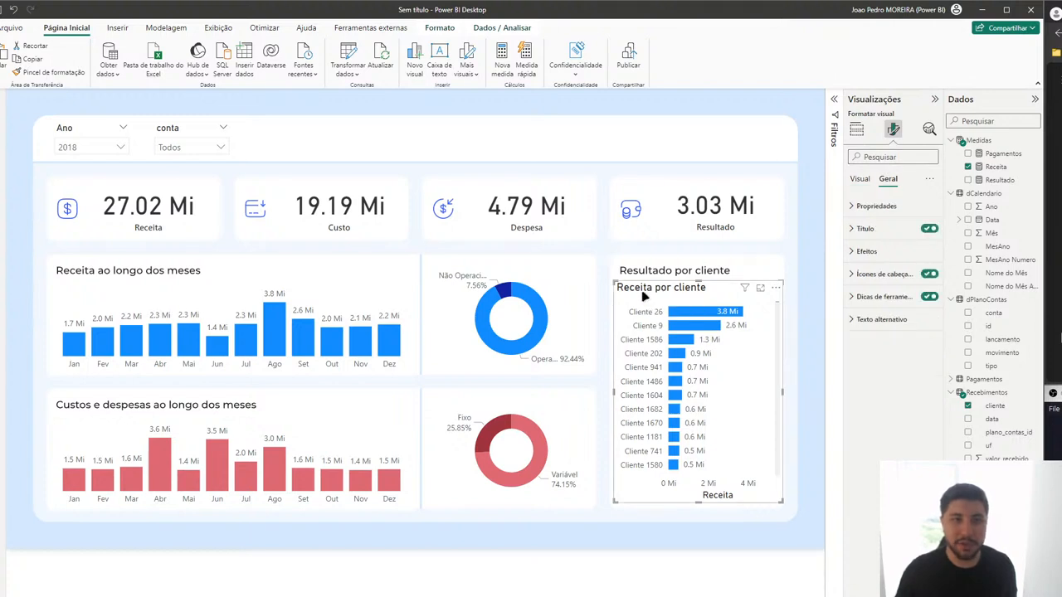
pyautogui.click(929, 228)
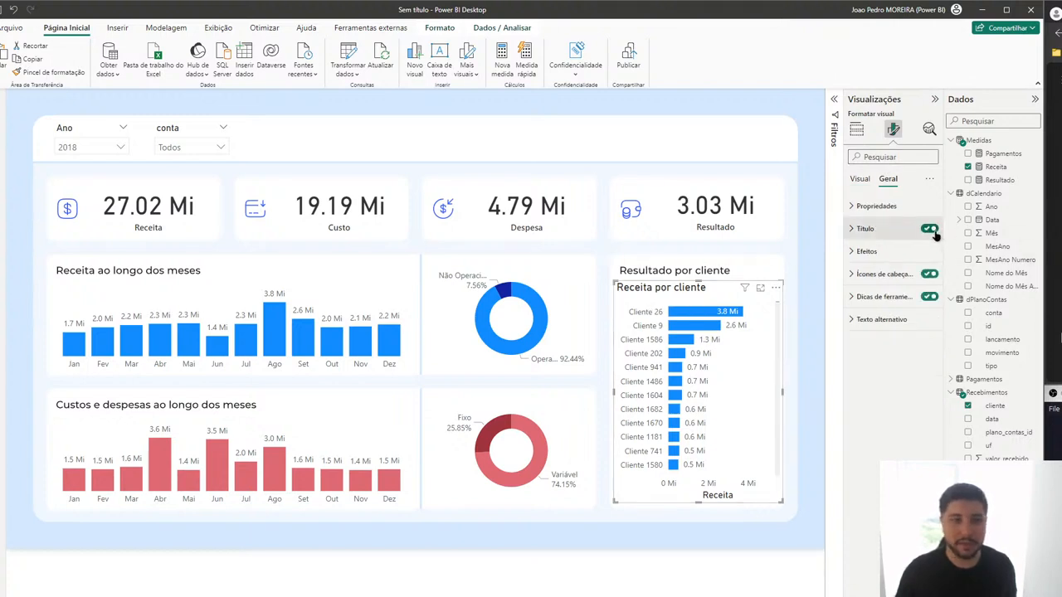
pyautogui.click(933, 98)
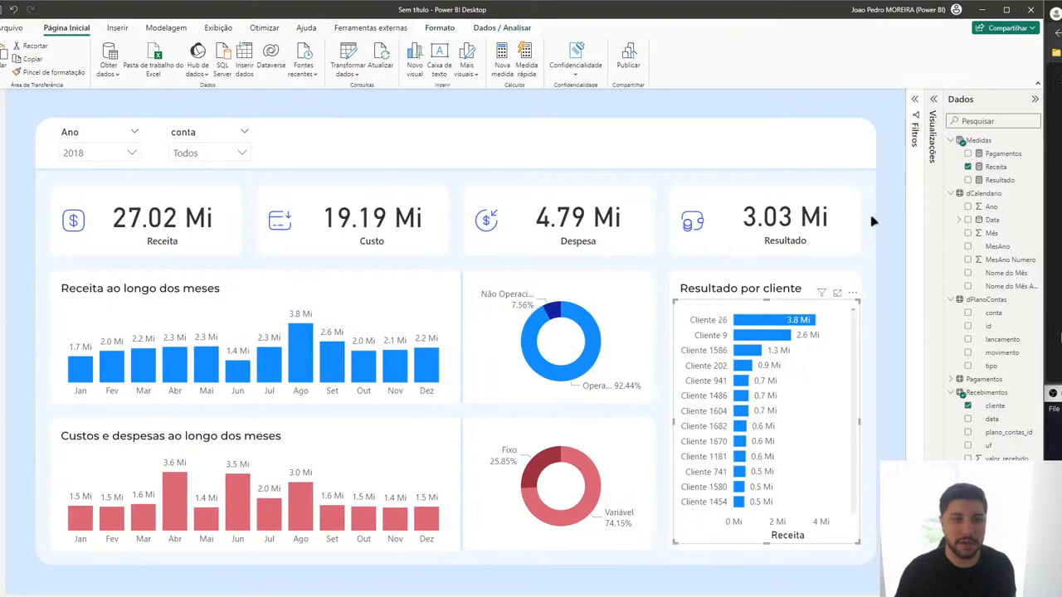
pyautogui.click(844, 372)
# Step: Hide the X-axis values and X-axis title of the client bar chart and review the finished dashboard
pyautogui.click(933, 99)
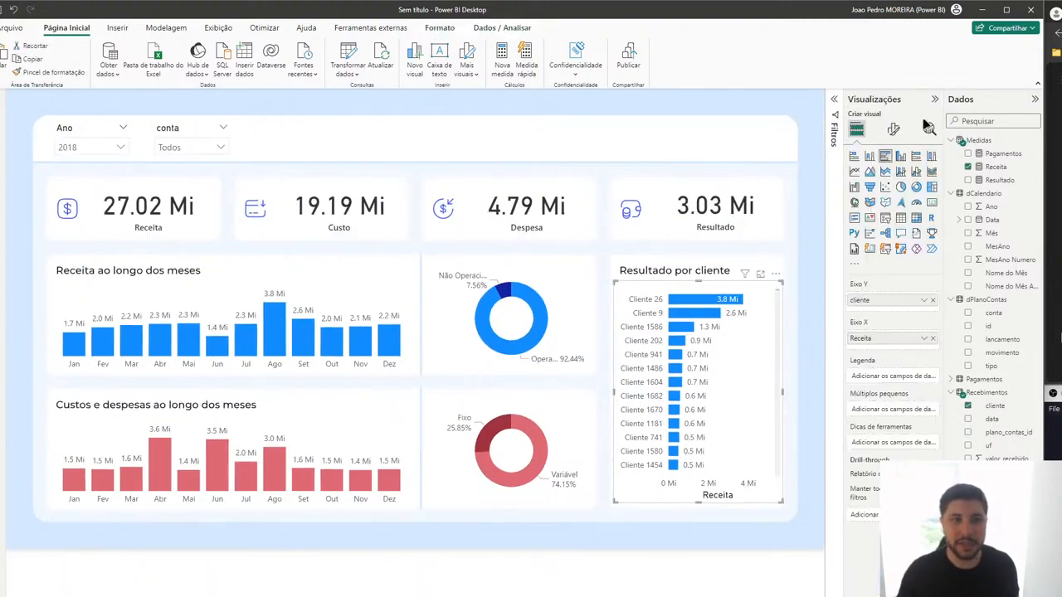
pyautogui.click(895, 133)
pyautogui.click(862, 228)
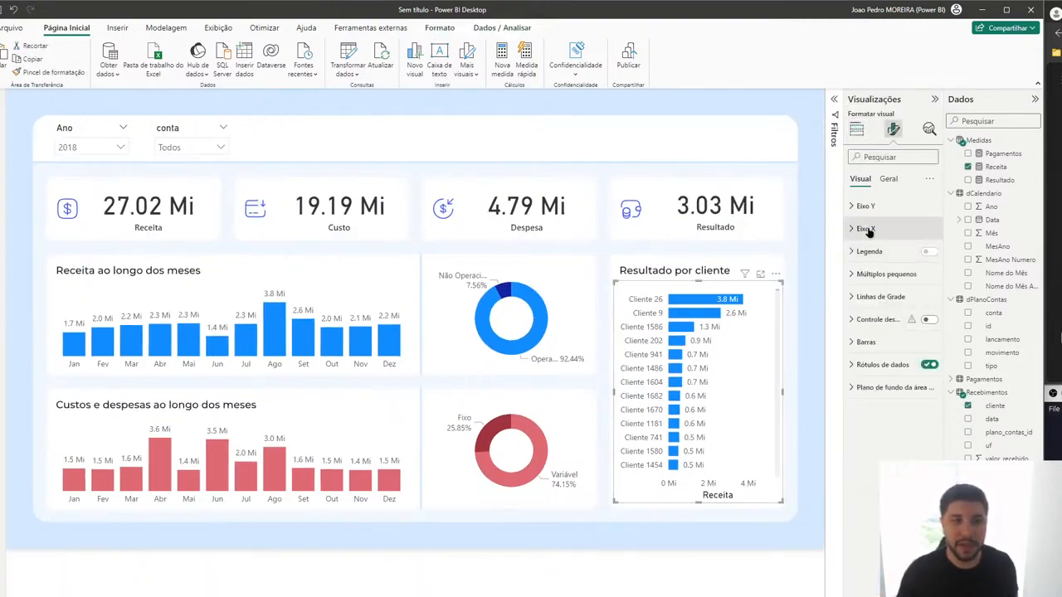
pyautogui.click(924, 370)
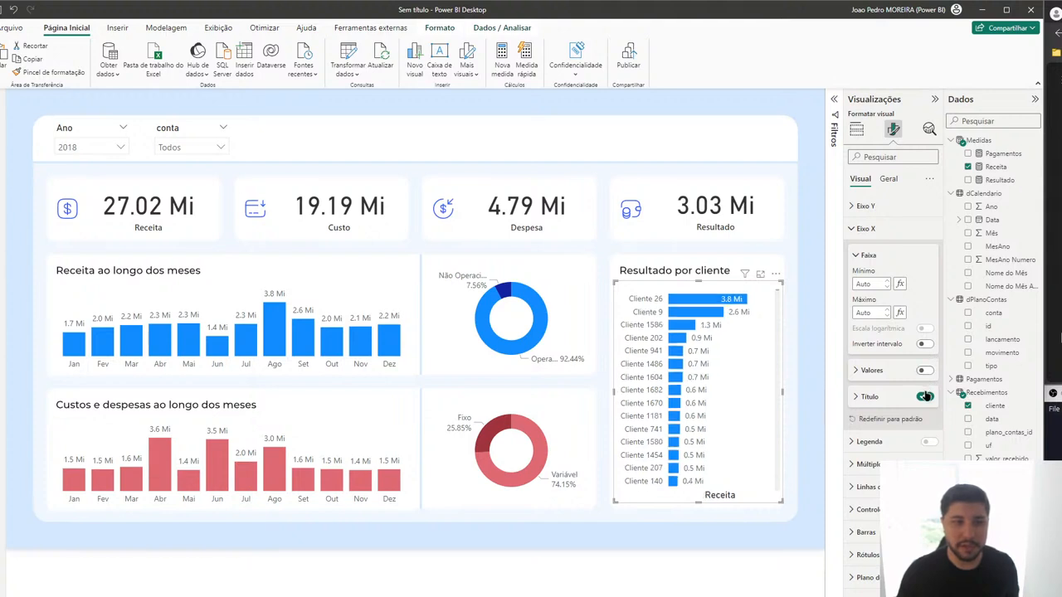
pyautogui.click(925, 397)
pyautogui.click(925, 397)
pyautogui.click(934, 99)
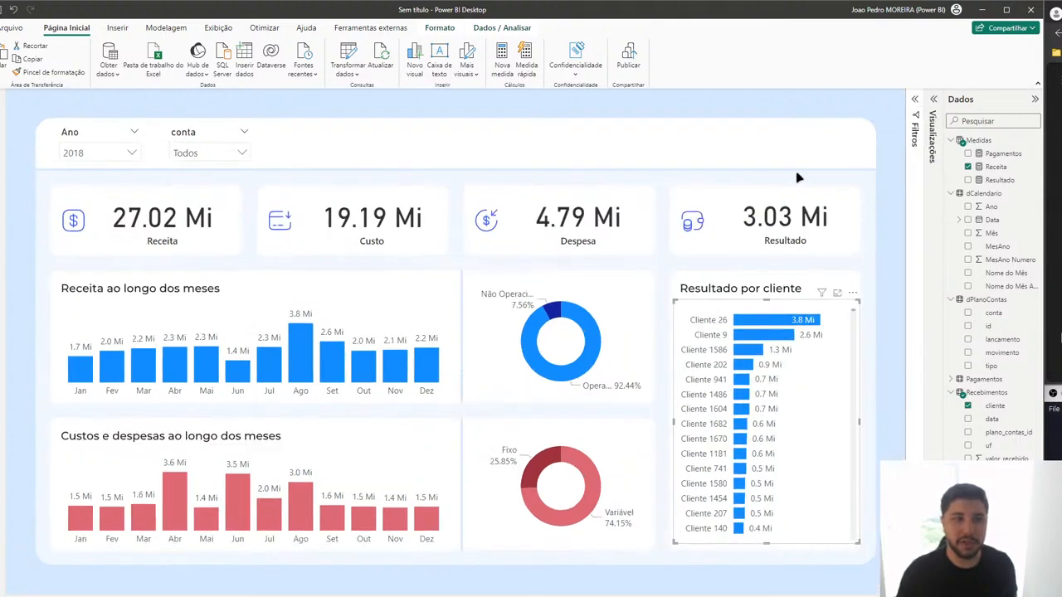
pyautogui.click(864, 166)
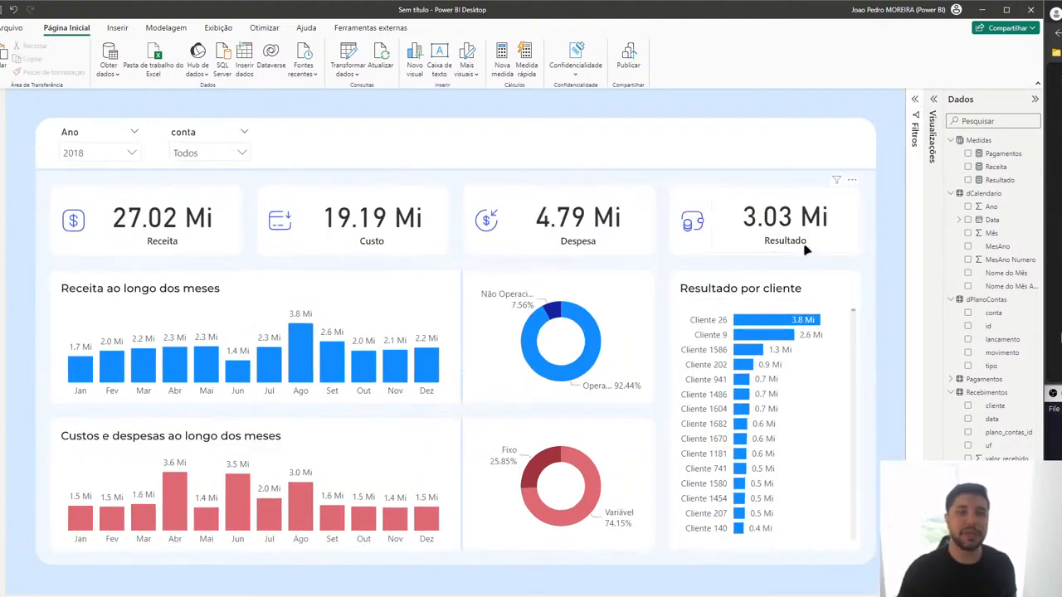
pyautogui.click(825, 311)
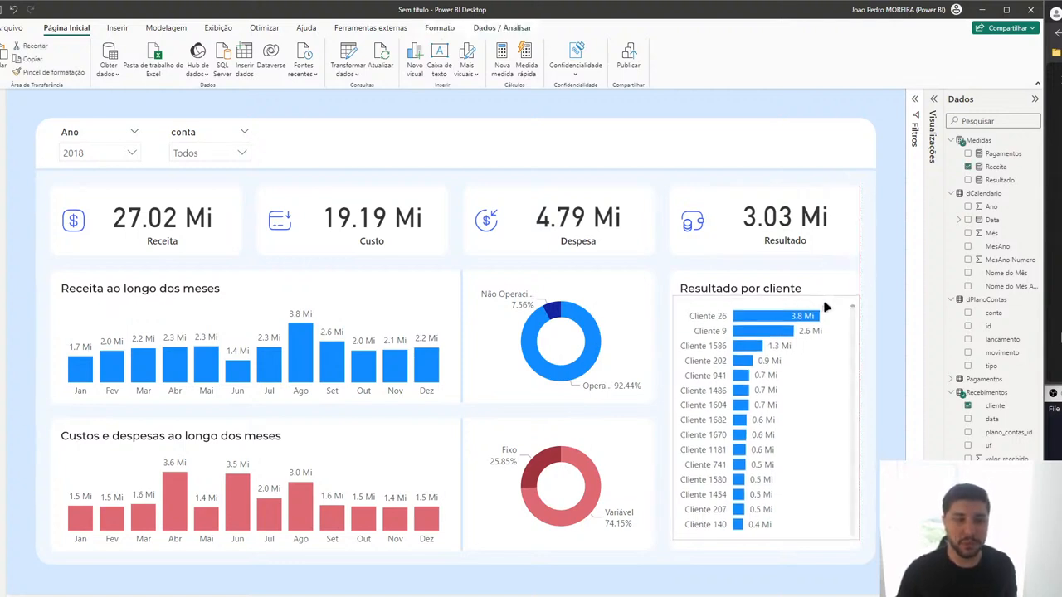
pyautogui.click(817, 140)
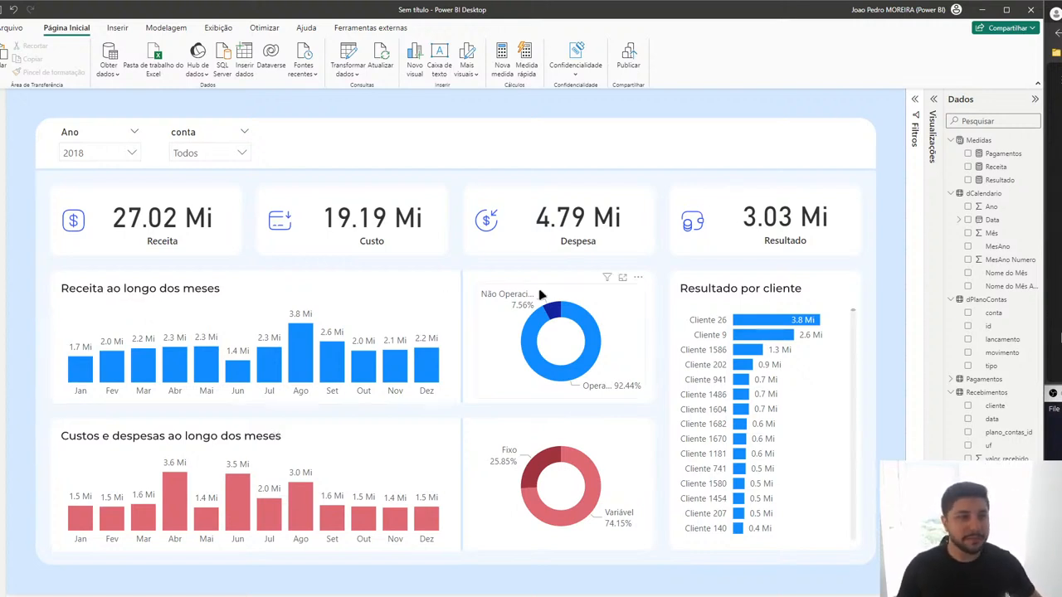
# Step: Examine the lancamento filters on the Custo and Despesa cards and the formula of the Pagamentos measure
pyautogui.click(408, 243)
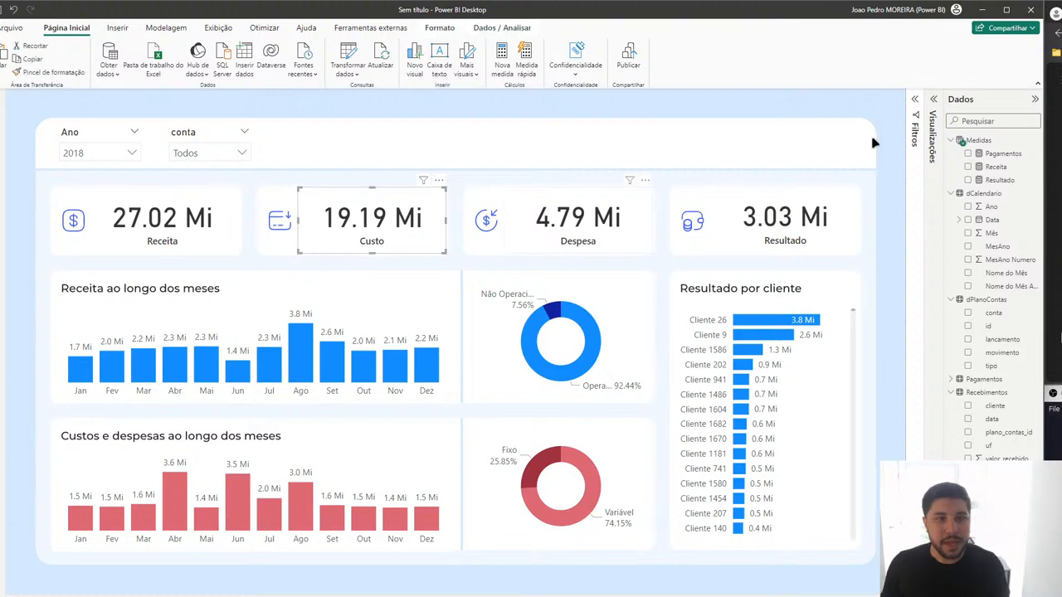
pyautogui.click(912, 99)
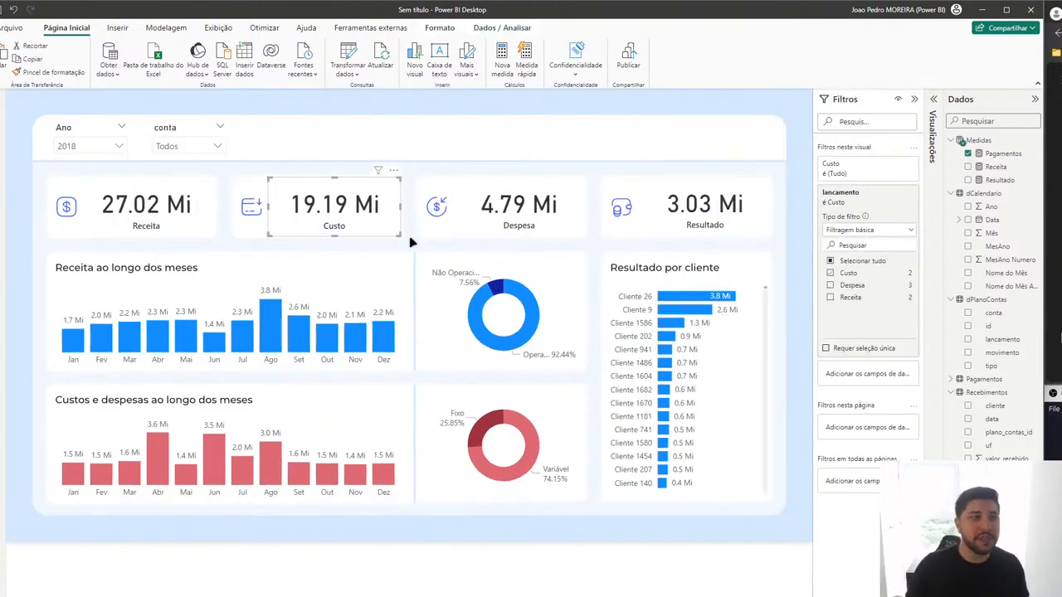
pyautogui.moveTo(403, 155); pyautogui.dragTo(604, 259)
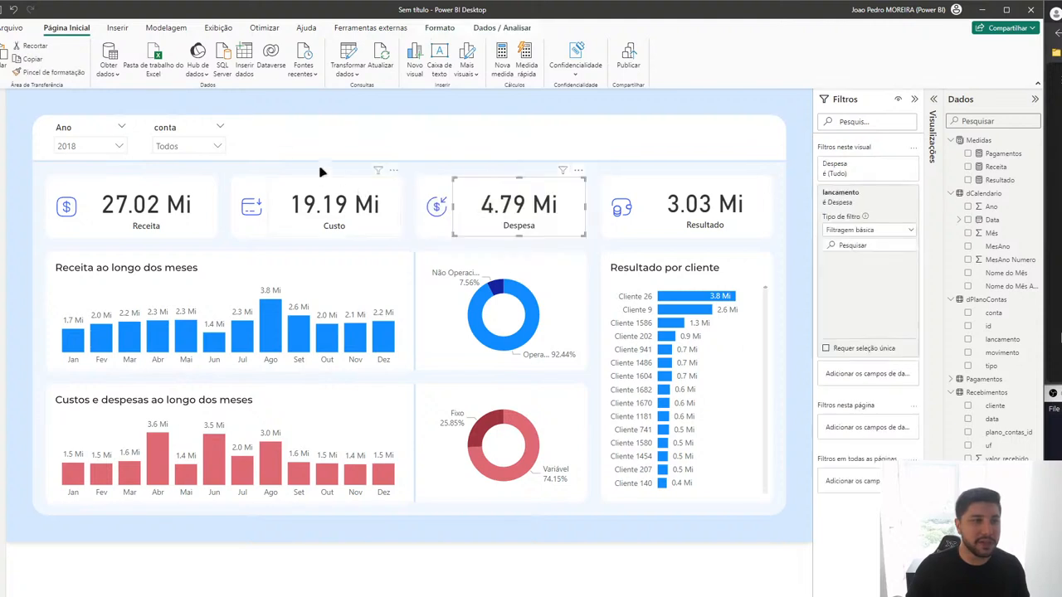
pyautogui.moveTo(255, 150); pyautogui.dragTo(419, 259)
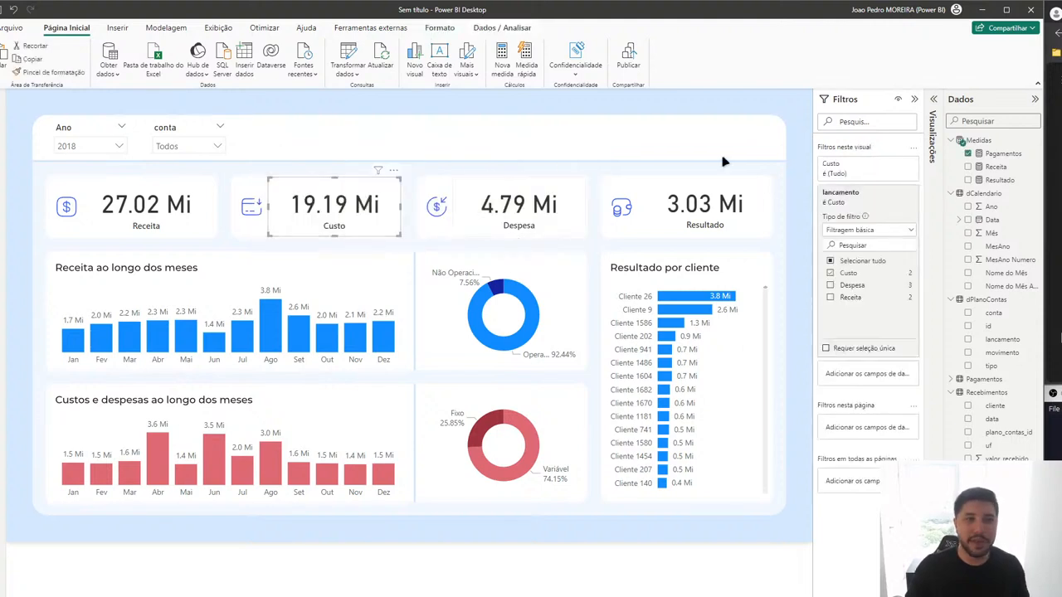
pyautogui.click(1003, 153)
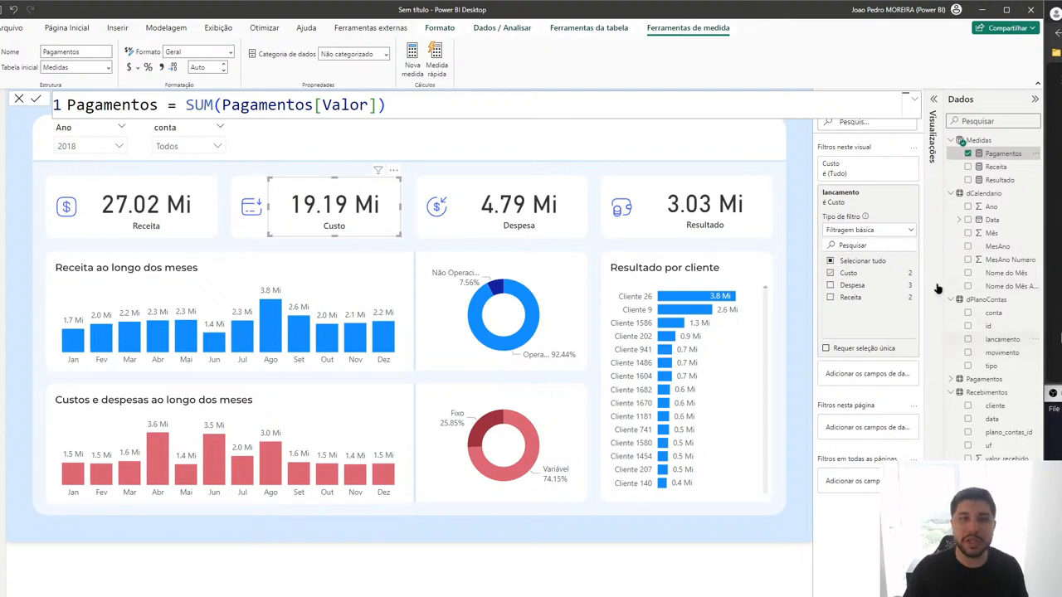
pyautogui.moveTo(864, 222)
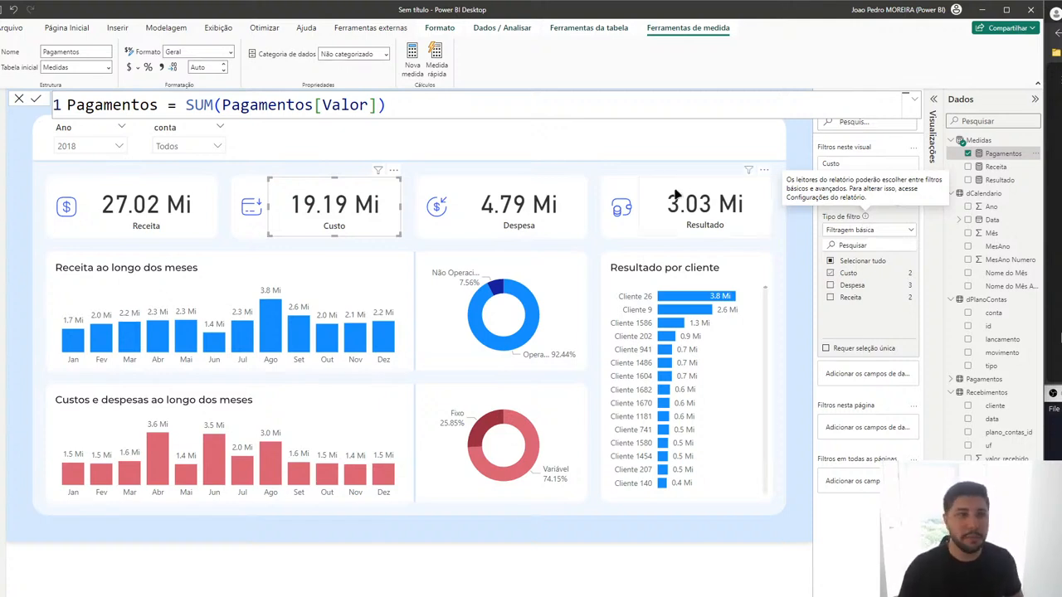
# Step: Try the Receita and Custo options in the Despesa card's lancamento filter and set it back to Despesa
pyautogui.click(541, 214)
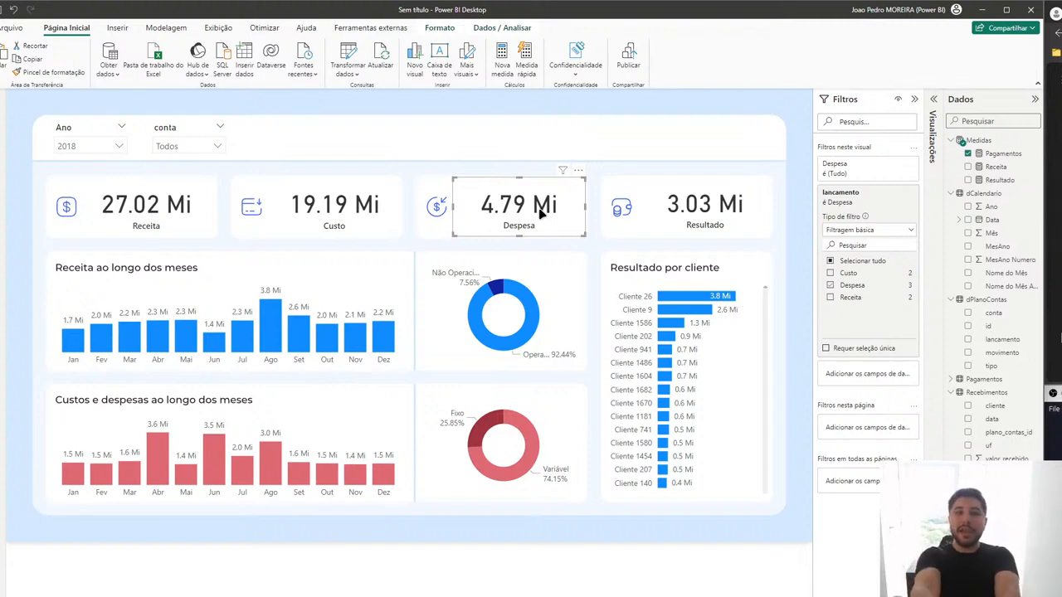
pyautogui.click(852, 286)
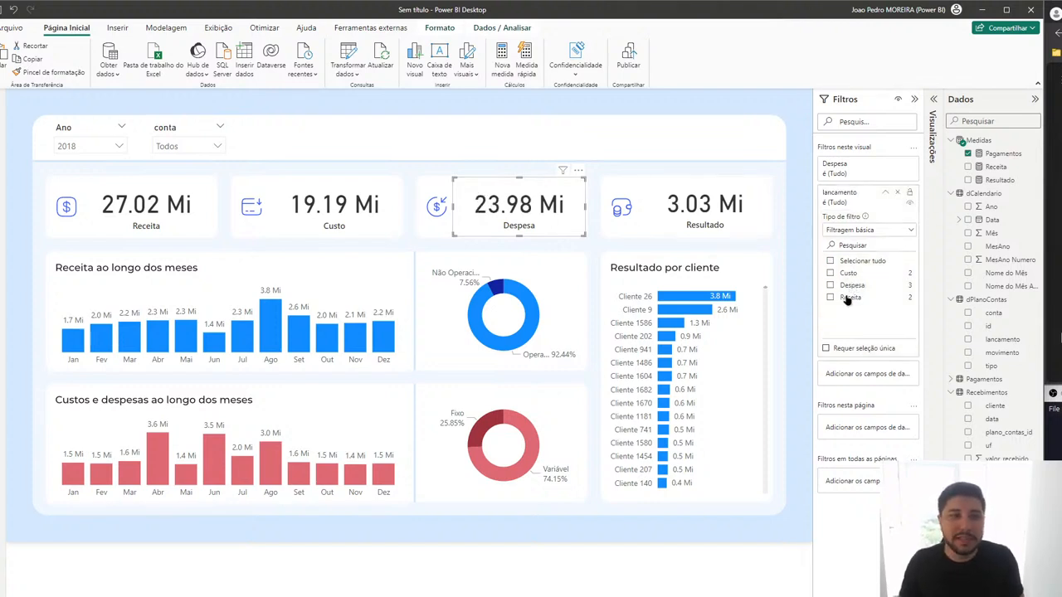
pyautogui.click(846, 298)
pyautogui.click(847, 299)
pyautogui.click(841, 274)
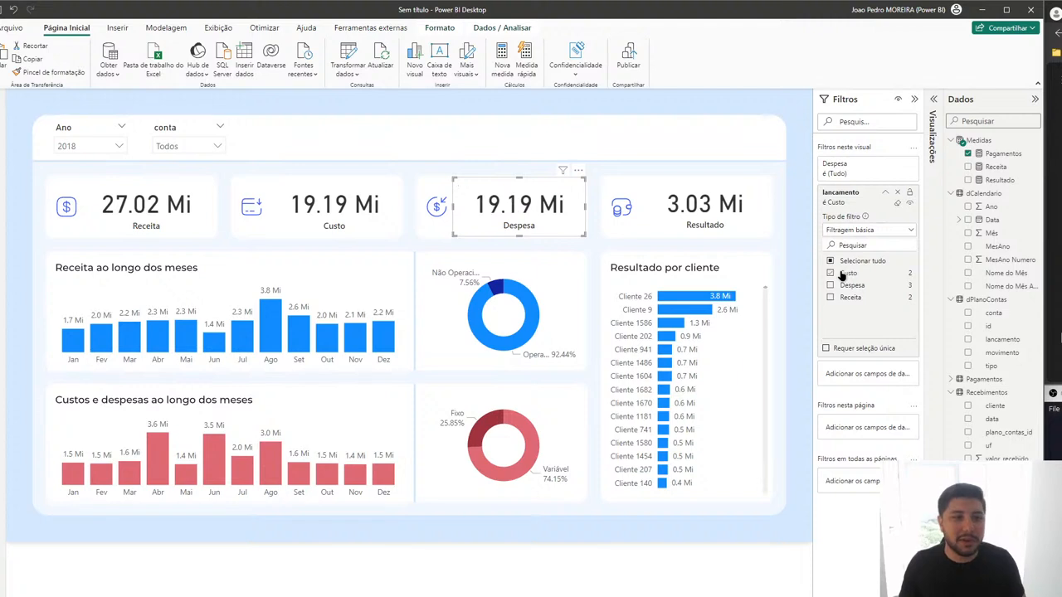
pyautogui.click(841, 274)
pyautogui.click(840, 286)
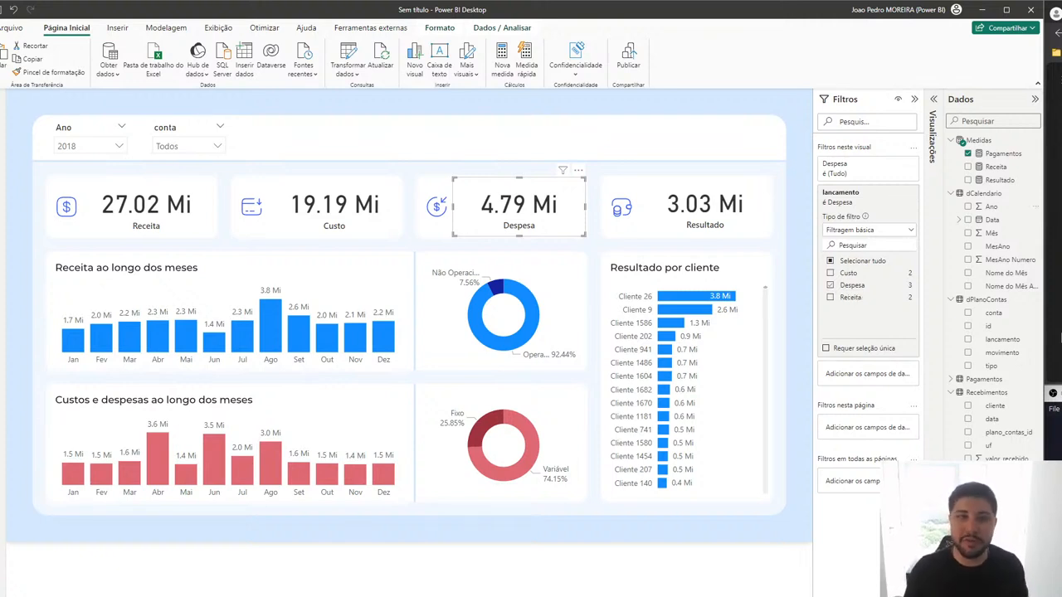
# Step: Create a new measure named Despesa in the Medidas table, starting a CALCULATE formula with [Pagamentos] as its expression
pyautogui.rightClick(979, 142)
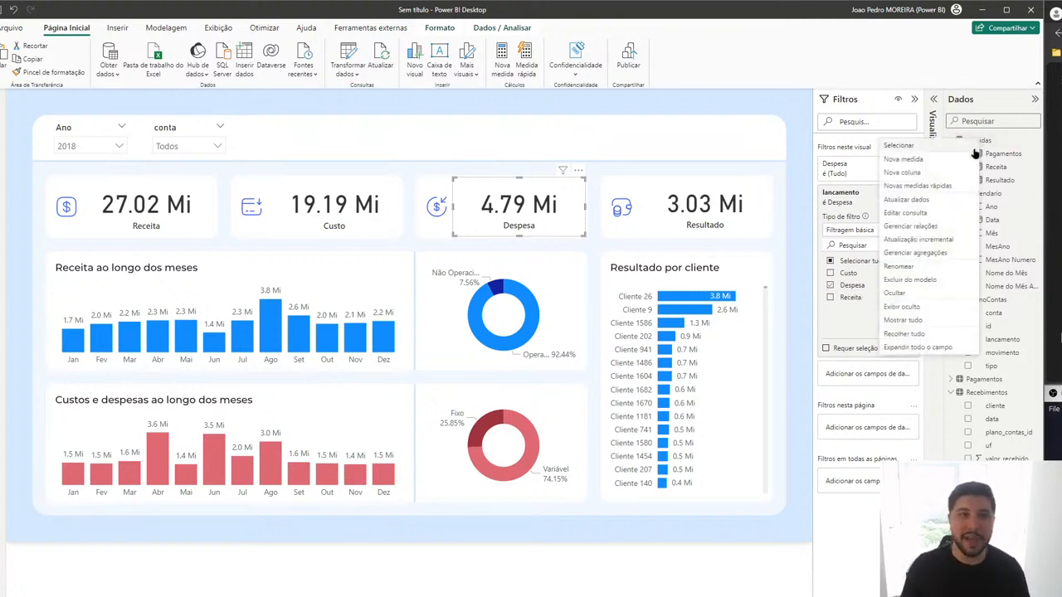
pyautogui.click(924, 160)
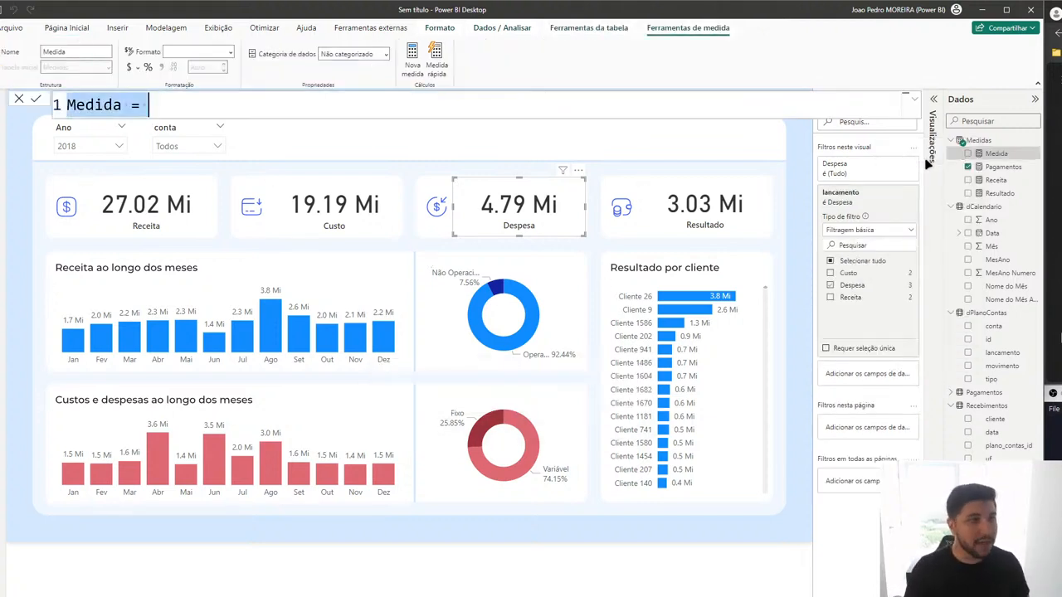
pyautogui.write('Despesa =')
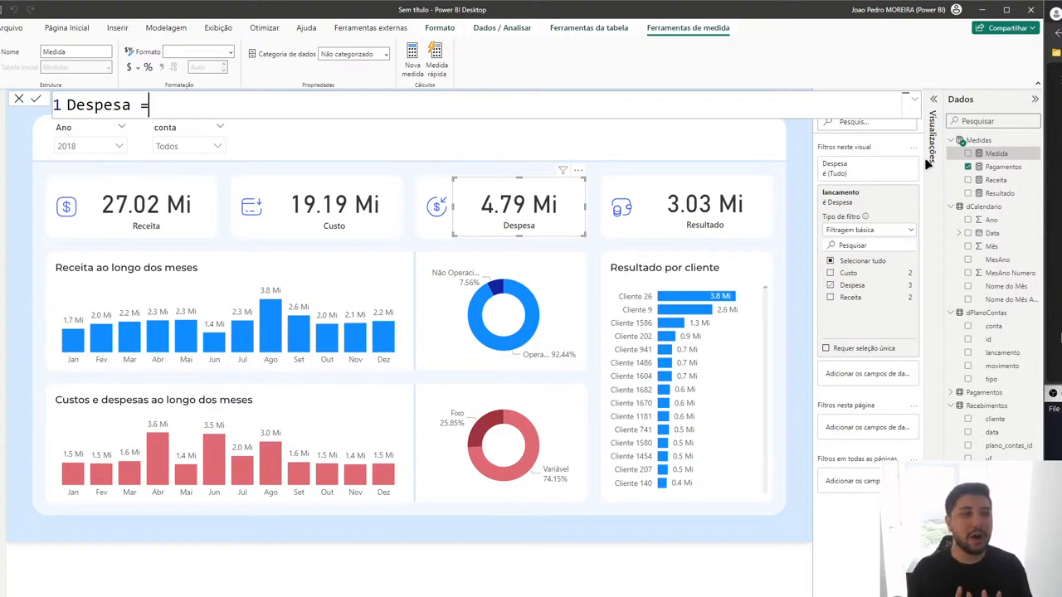
pyautogui.write('CALCULATE(')
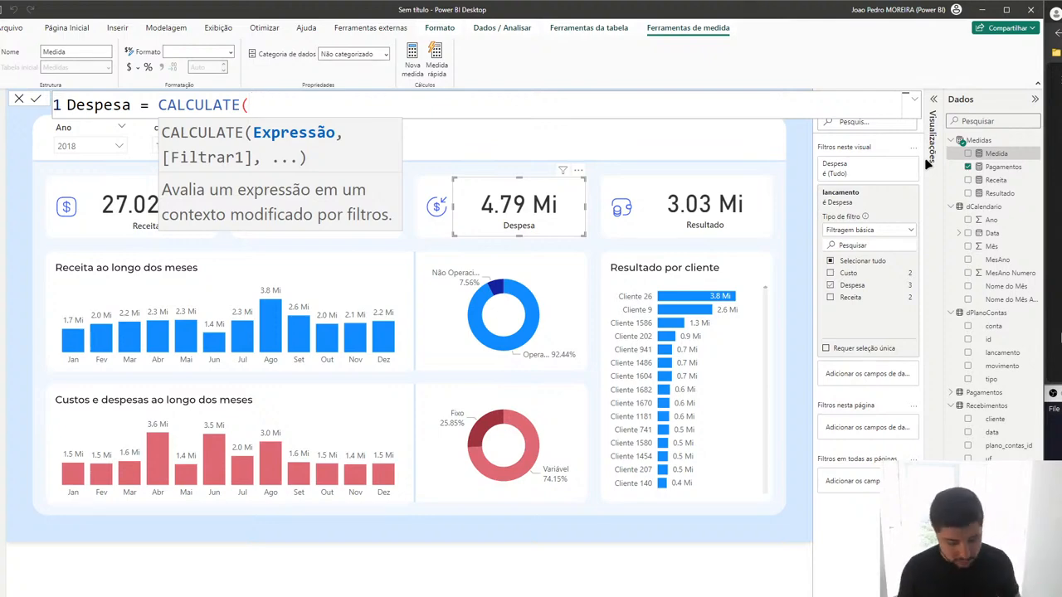
pyautogui.hotkey('shift', 'Return')
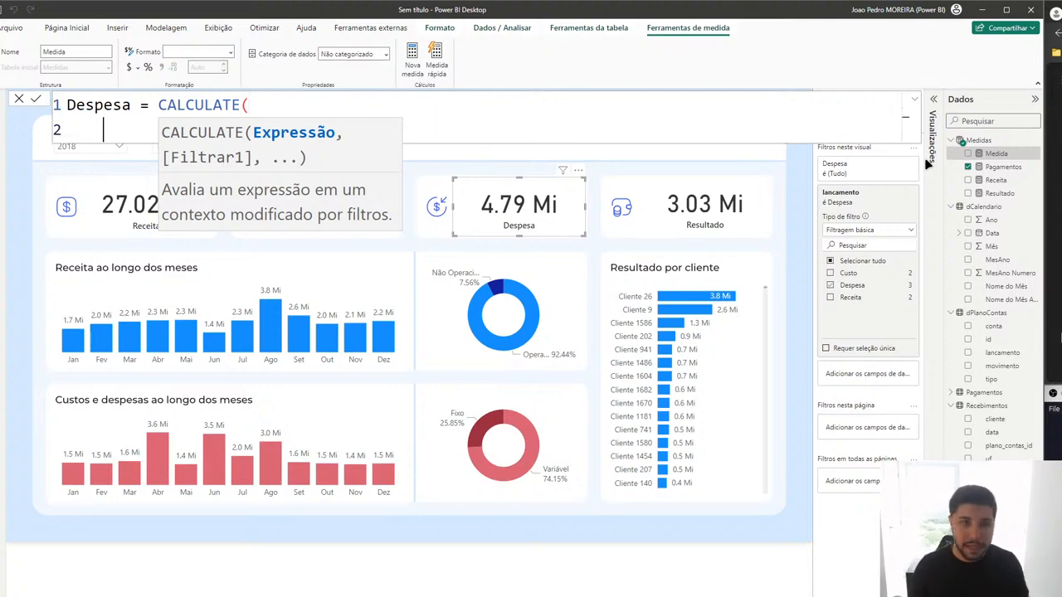
pyautogui.write('pagame')
pyautogui.press('Tab')
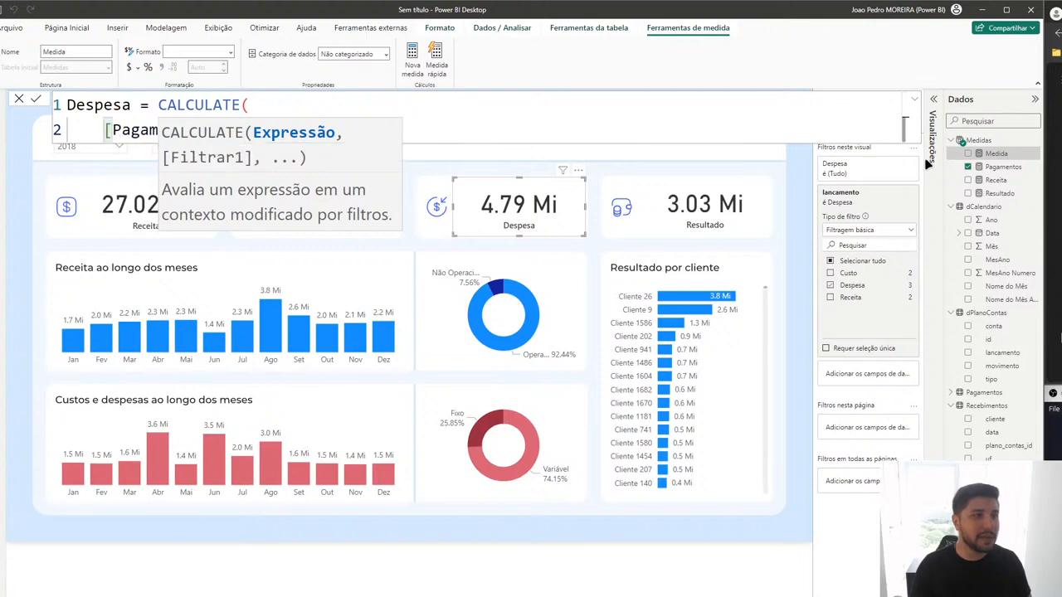
pyautogui.click(664, 110)
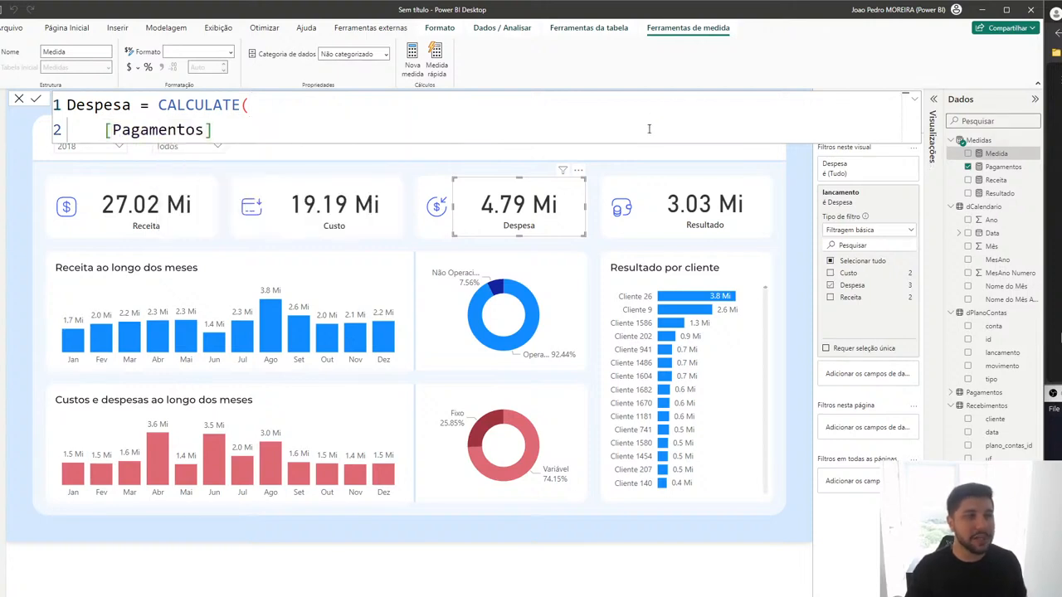
pyautogui.click(648, 129)
pyautogui.write(',')
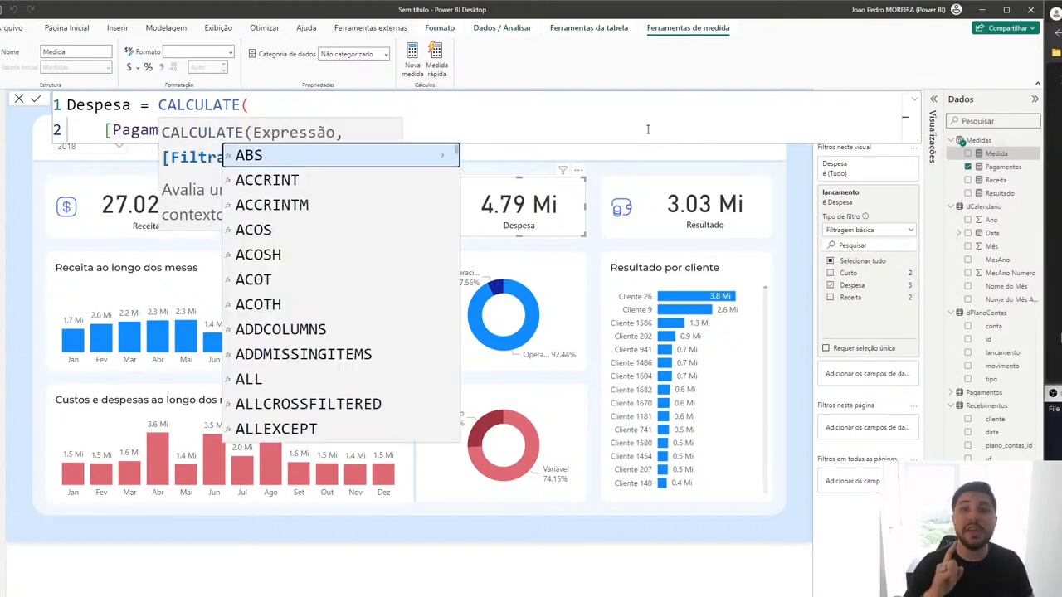
pyautogui.hotkey('shift', 'Return')
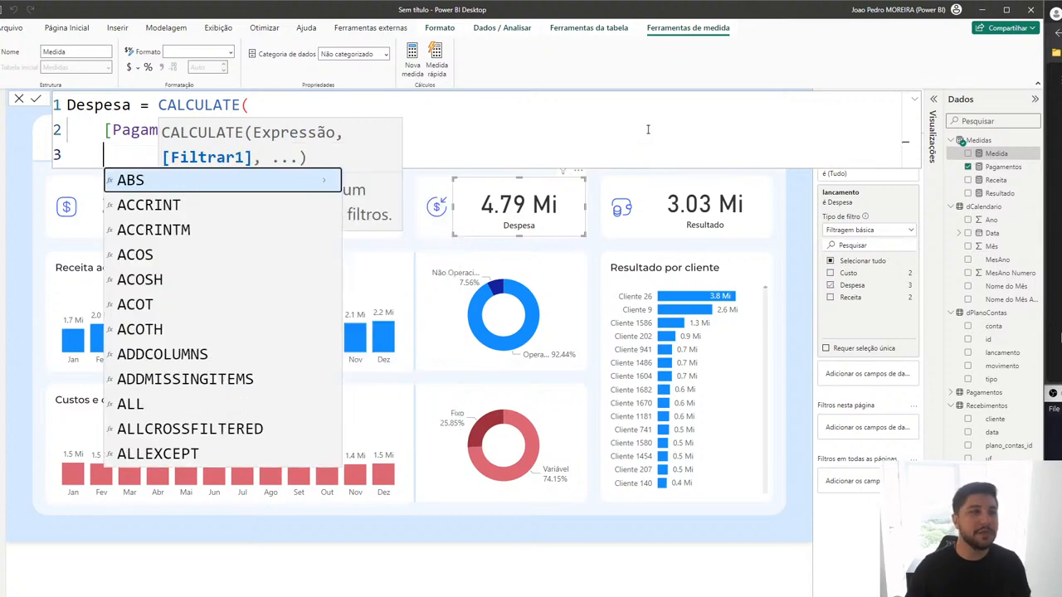
pyautogui.press('Escape')
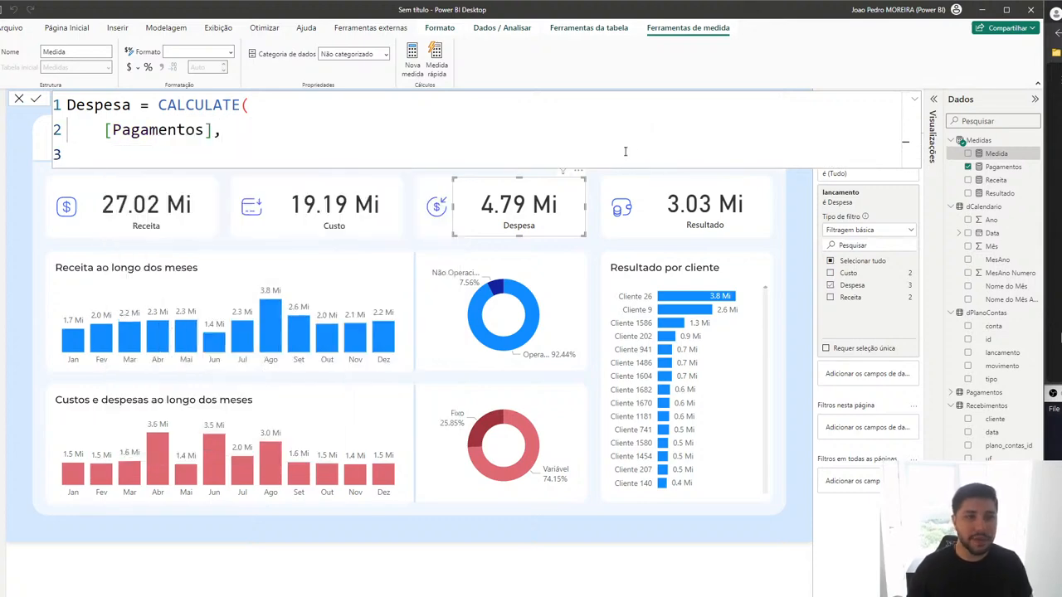
# Step: Complete the Despesa measure with the filter dPlanoContas[lancamento] = "Despesa" and commit the formula
pyautogui.write('lancament')
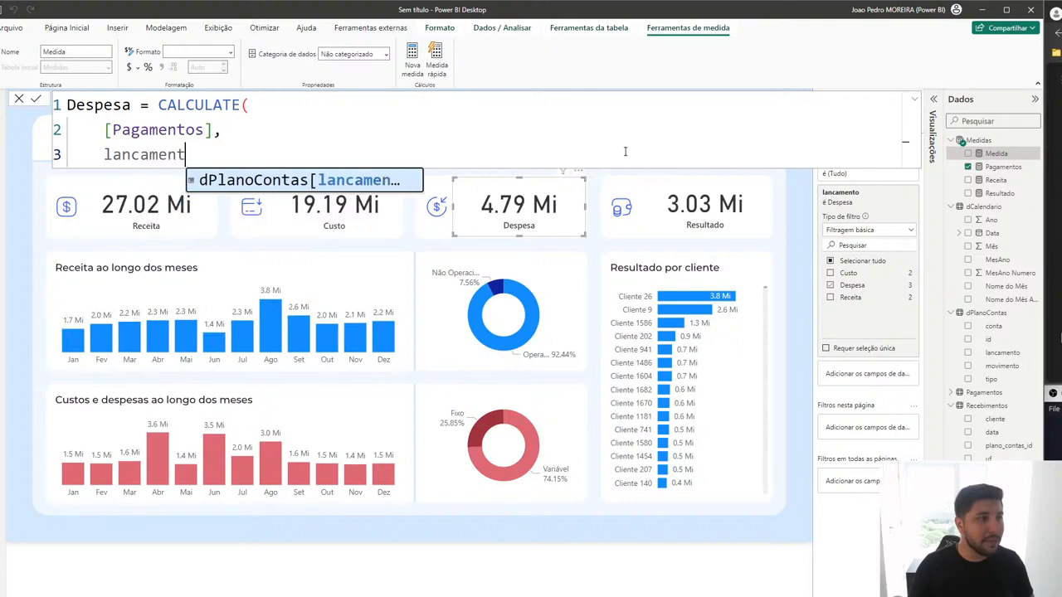
pyautogui.press('Tab')
pyautogui.write('= "D')
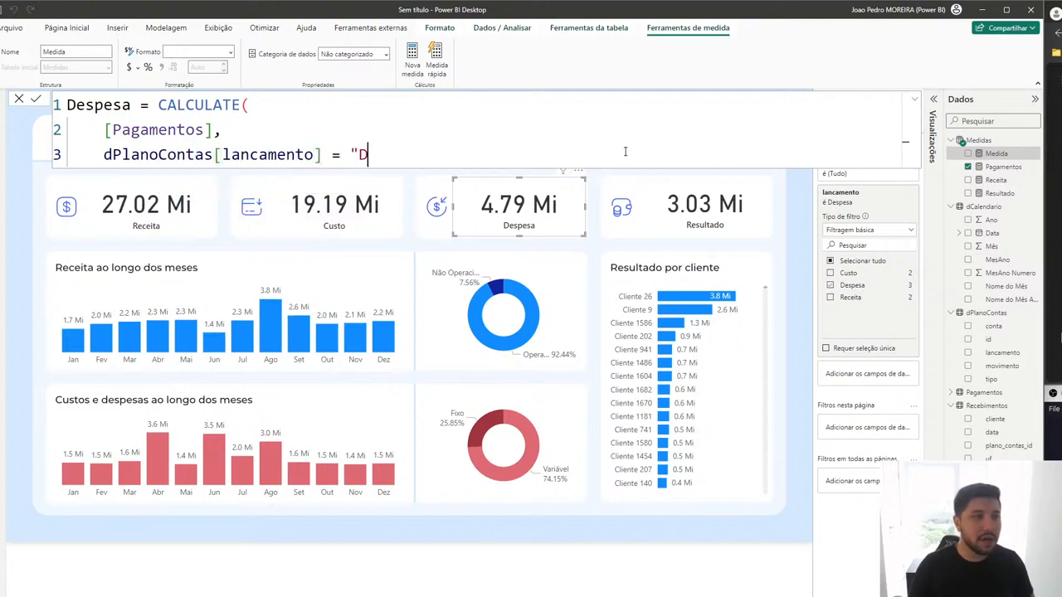
pyautogui.write('espesa"')
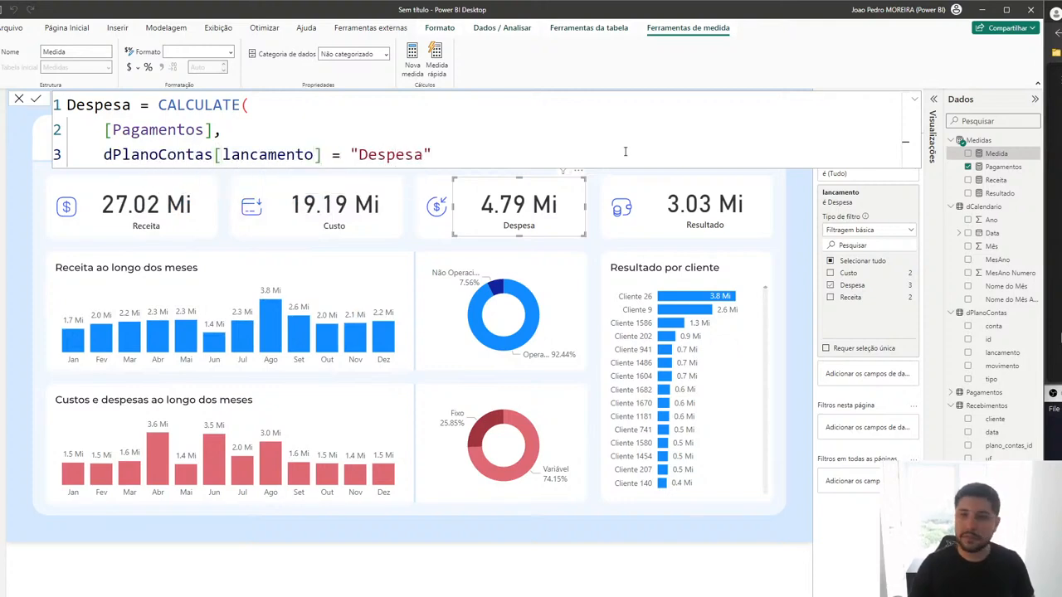
pyautogui.hotkey('shift', 'Return')
pyautogui.write(')')
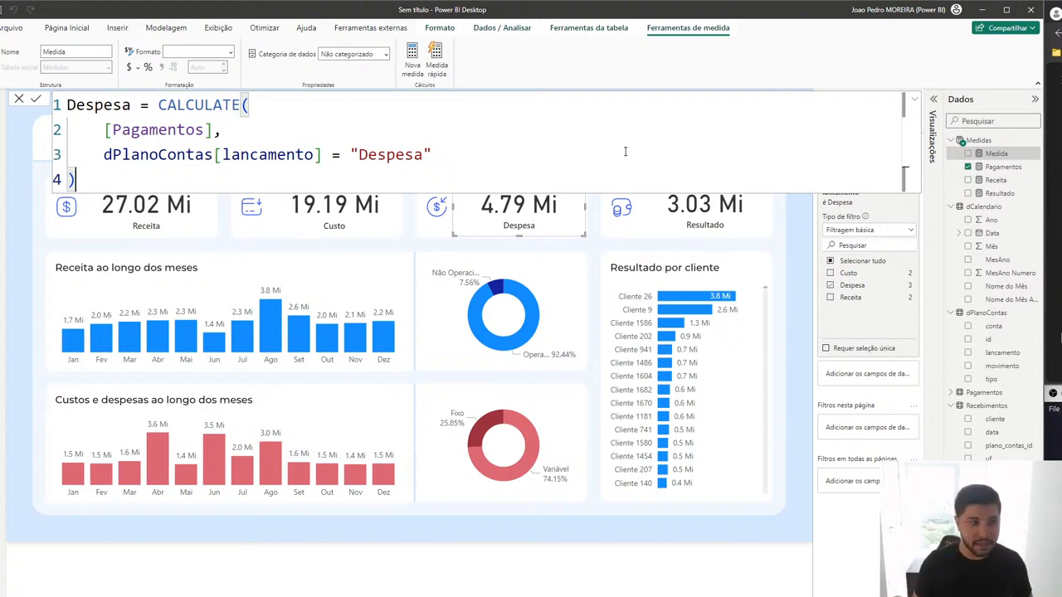
pyautogui.press('Return')
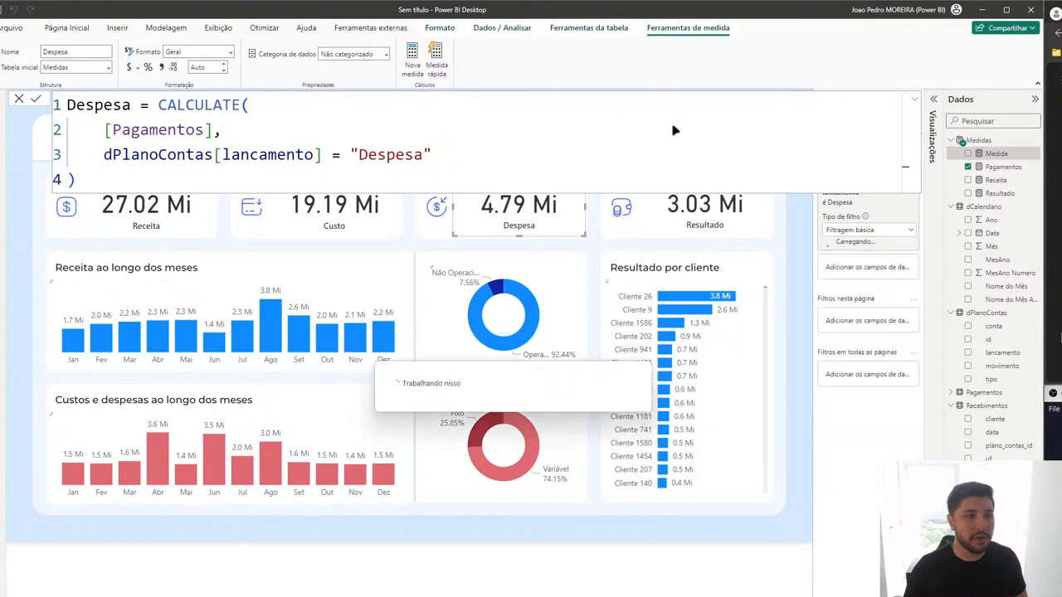
pyautogui.click(19, 100)
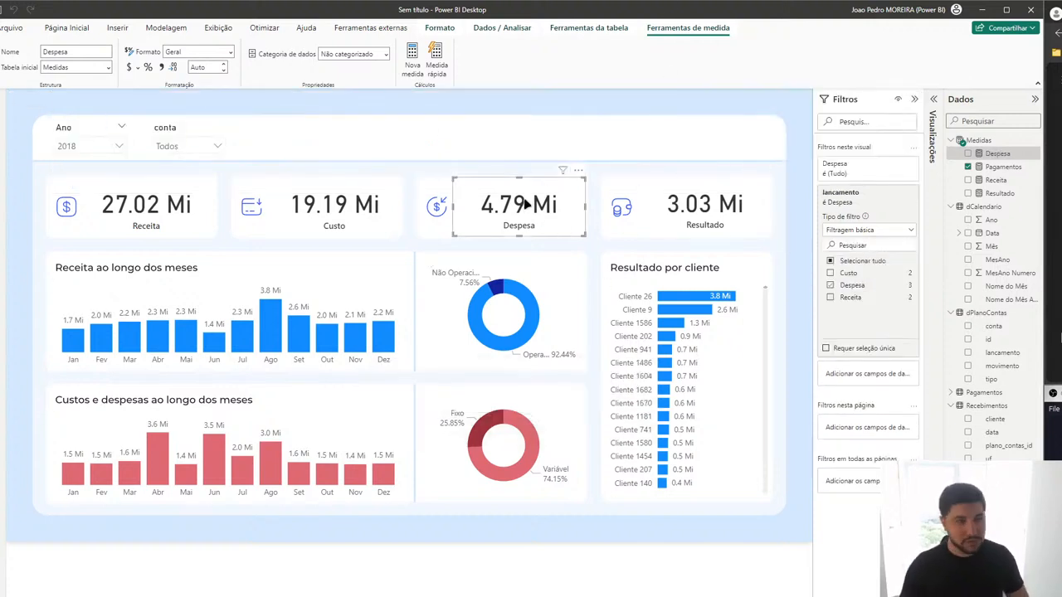
# Step: Duplicate the Despesa card and place the copy in the header area beside the conta slicer
pyautogui.hotkey('ctrl', 'c')
pyautogui.hotkey('ctrl', 'v')
pyautogui.moveTo(525, 205); pyautogui.dragTo(357, 139)
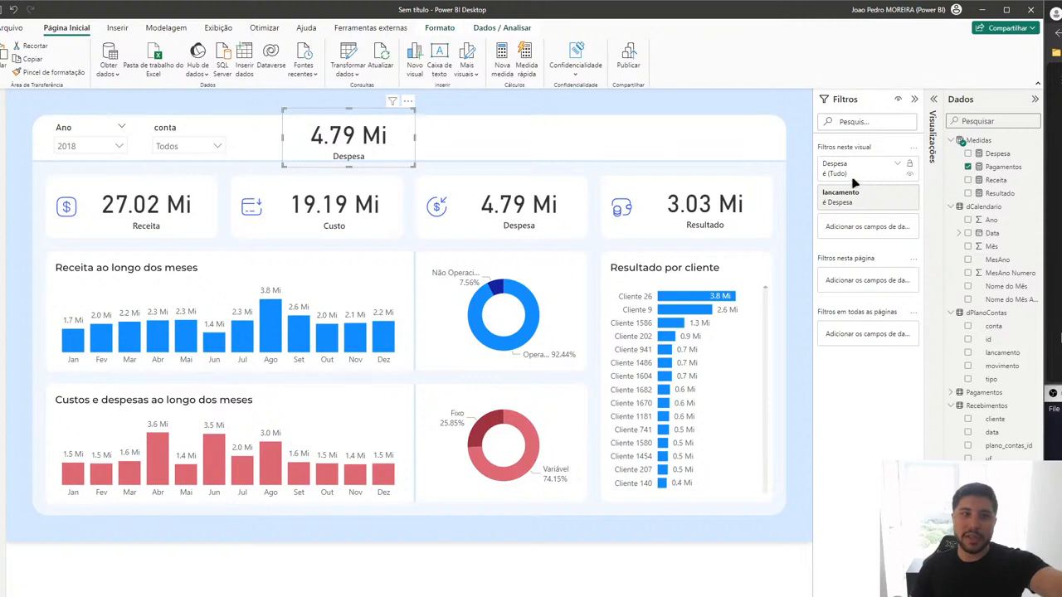
# Step: Remove the lancamento filter from the original Despesa card and replace its Pagamentos field with the Despesa measure
pyautogui.click(561, 220)
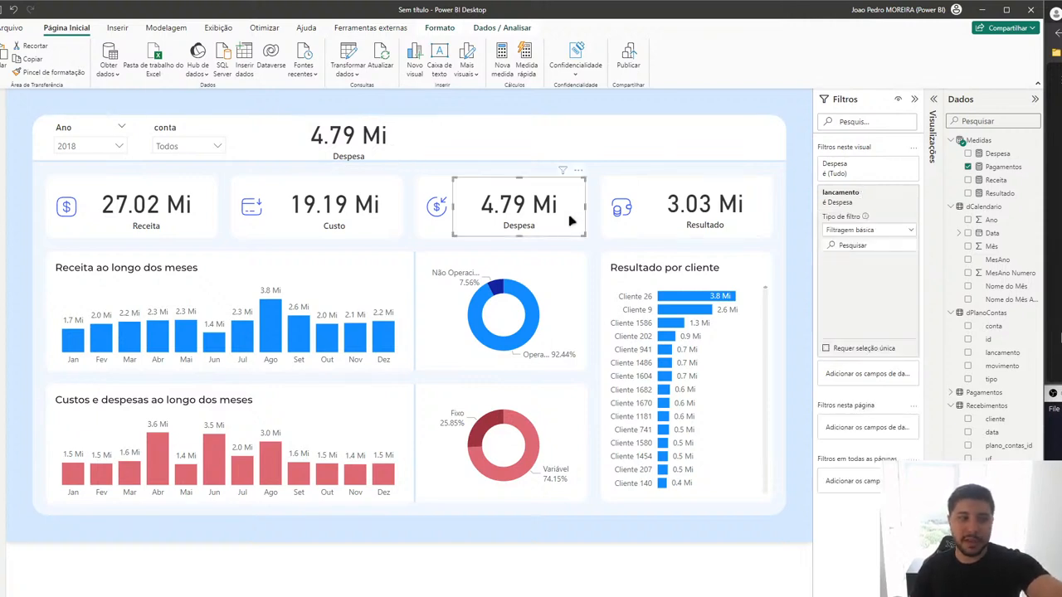
pyautogui.click(895, 194)
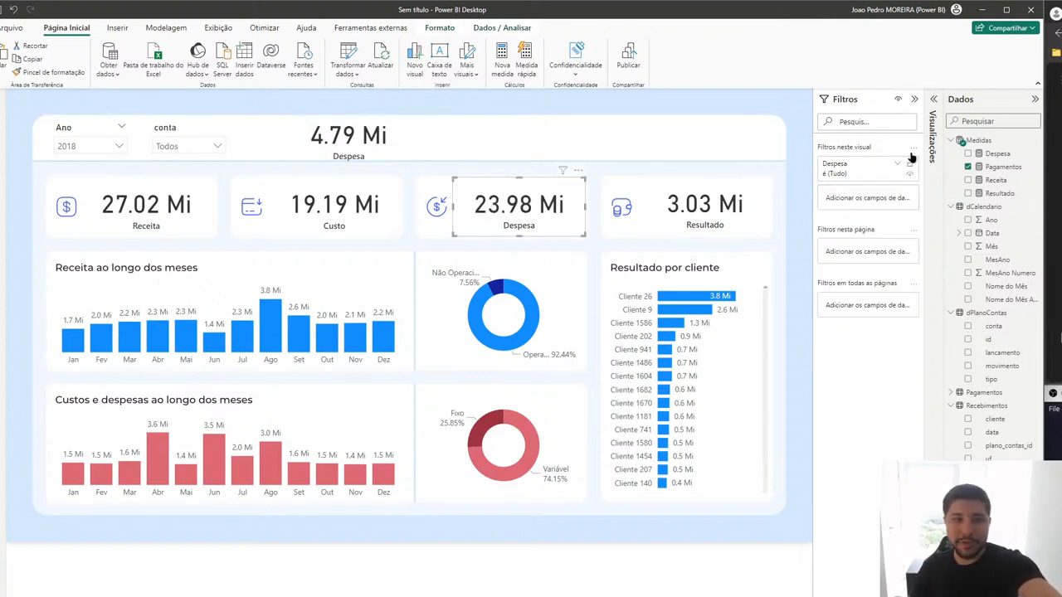
pyautogui.click(932, 124)
pyautogui.click(933, 299)
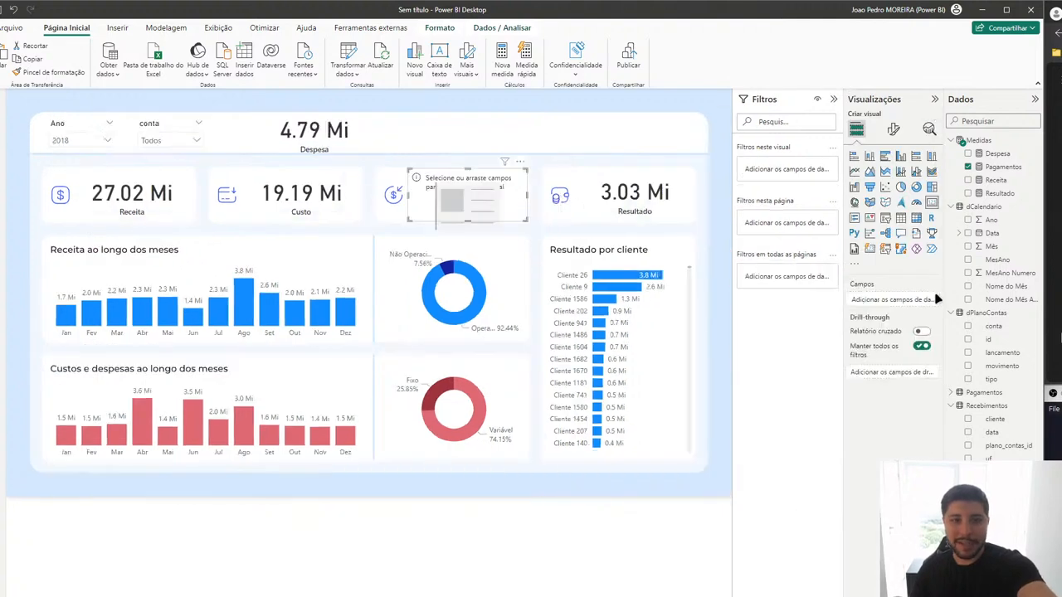
pyautogui.click(968, 154)
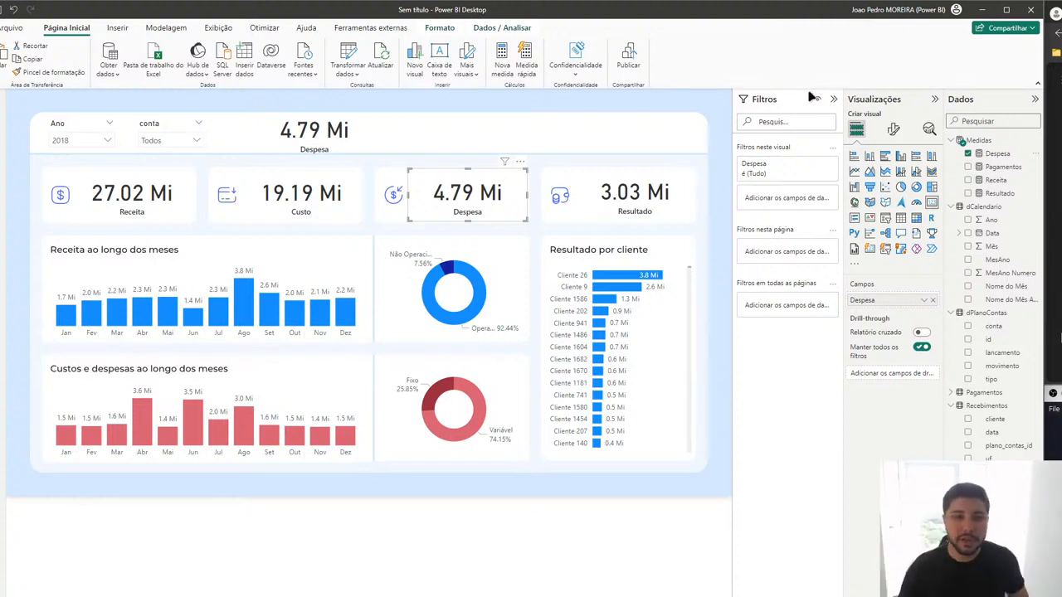
# Step: Try a lancamento filter set to Despesa on the original Despesa card and remove that filter
pyautogui.moveTo(999, 354); pyautogui.dragTo(817, 203)
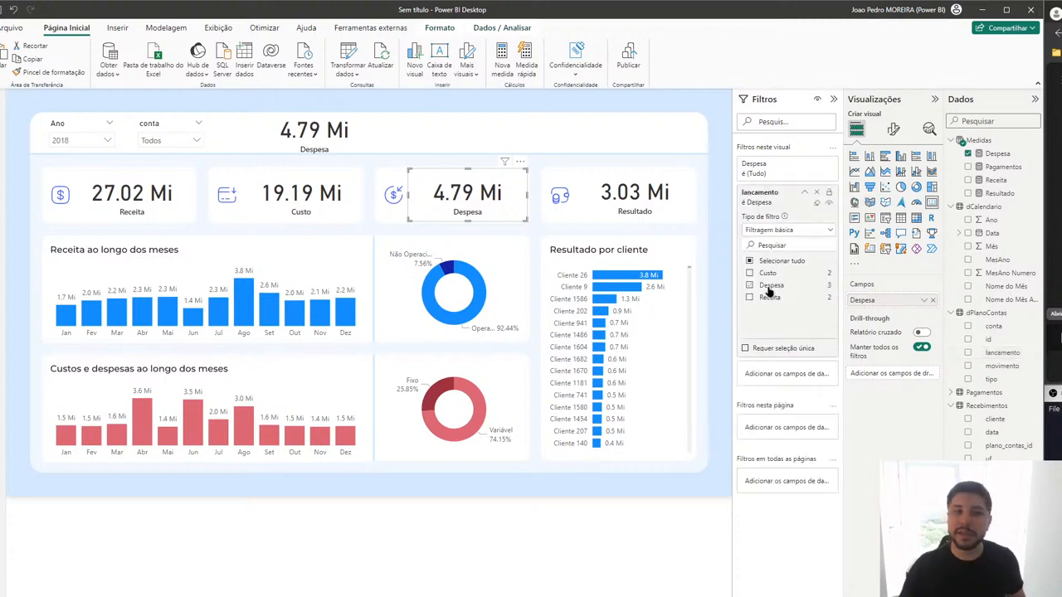
pyautogui.click(769, 287)
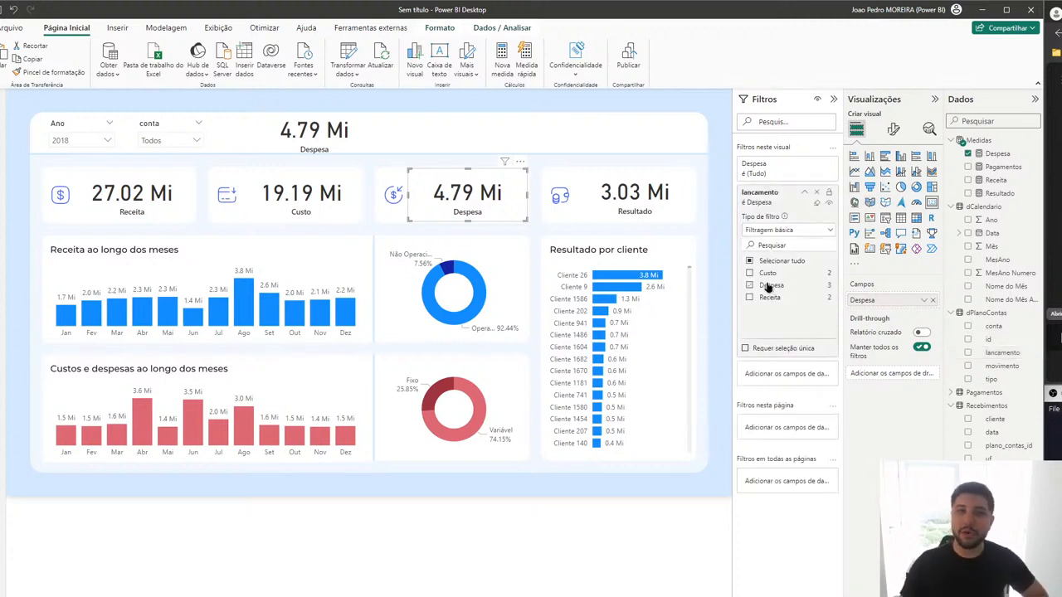
pyautogui.click(817, 191)
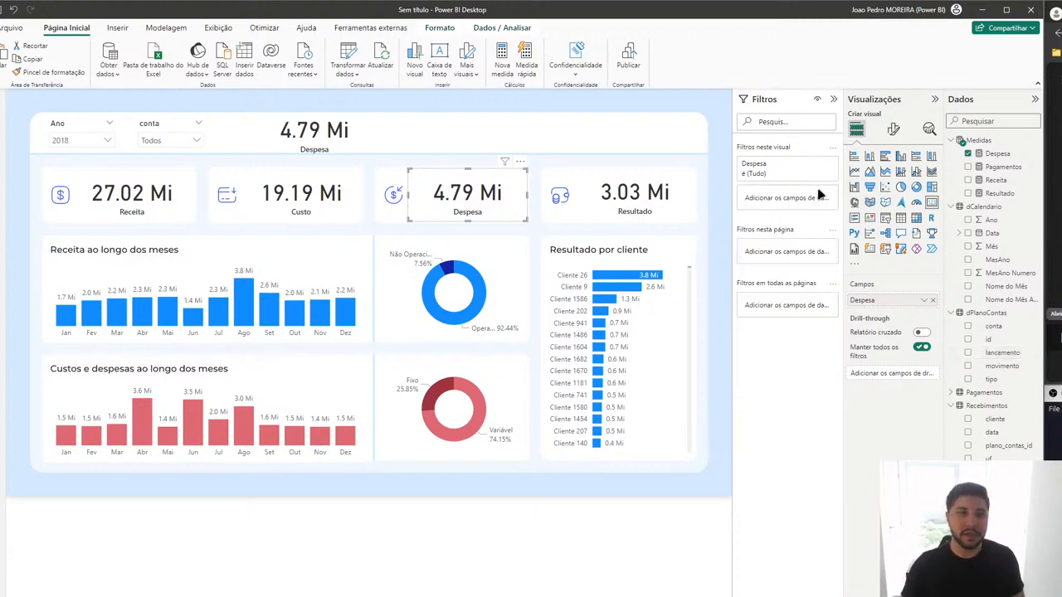
# Step: Review the Despesa measure's formula and delete the duplicate Despesa card from the header area
pyautogui.click(997, 154)
pyautogui.moveTo(473, 150); pyautogui.dragTo(224, 167)
pyautogui.click(225, 167)
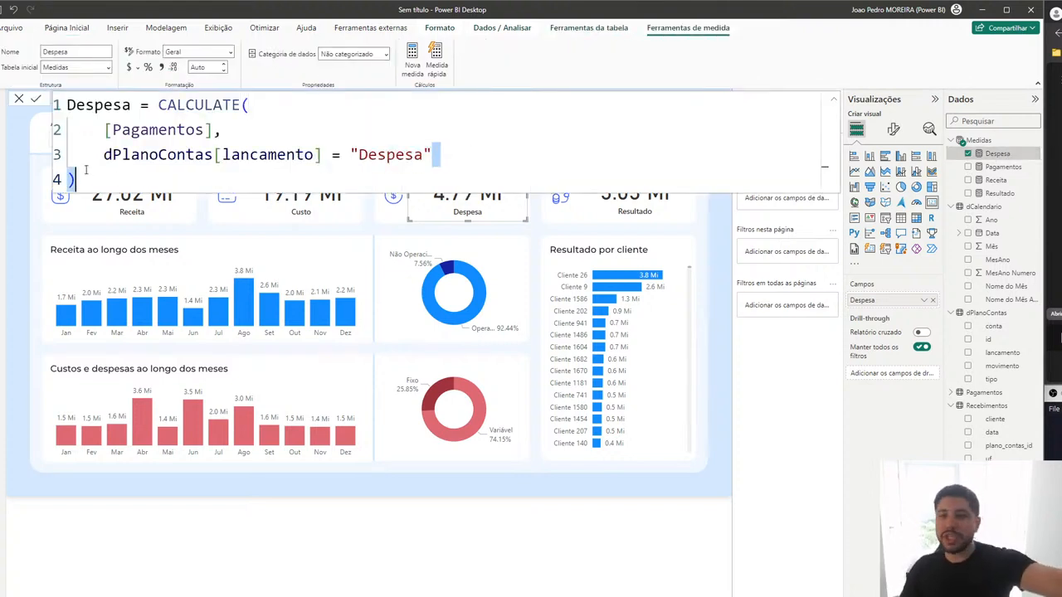
pyautogui.click(18, 98)
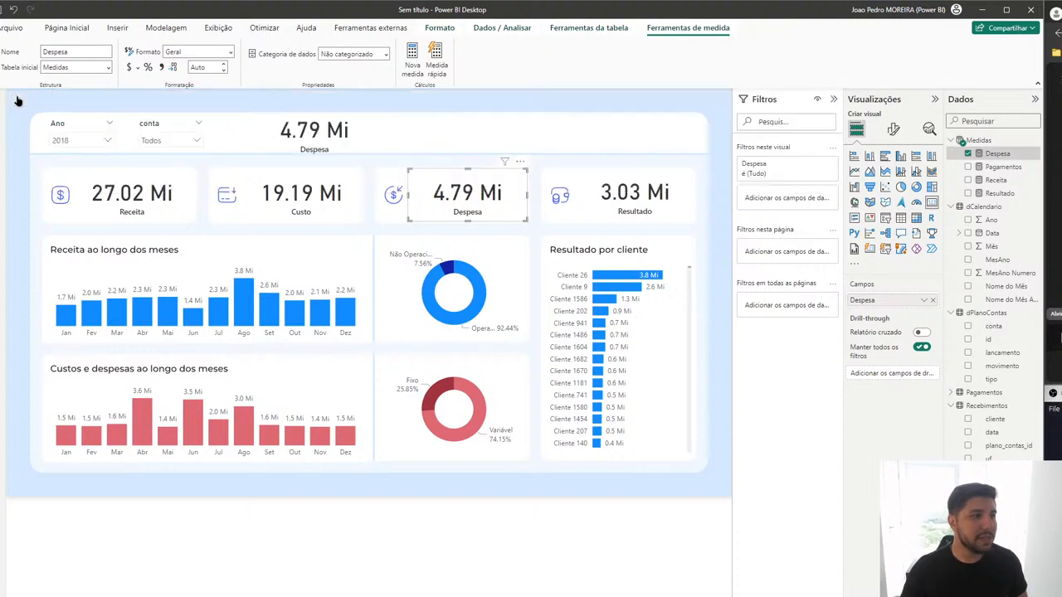
pyautogui.click(369, 128)
pyautogui.press('Delete')
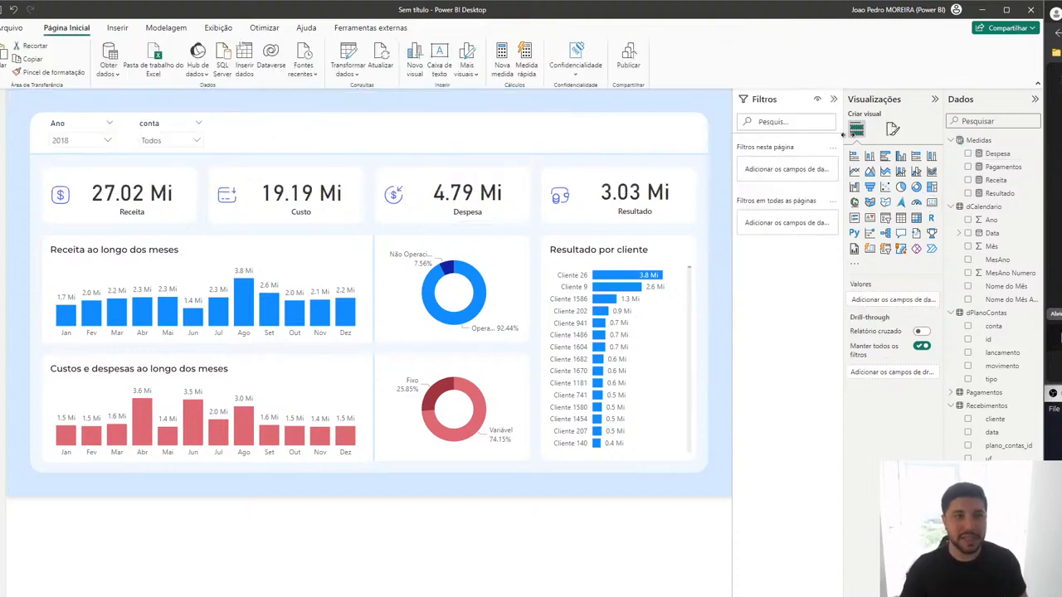
# Step: Add a new measure named Custos to the Medidas table and start its formula with CALCULATE
pyautogui.rightClick(967, 140)
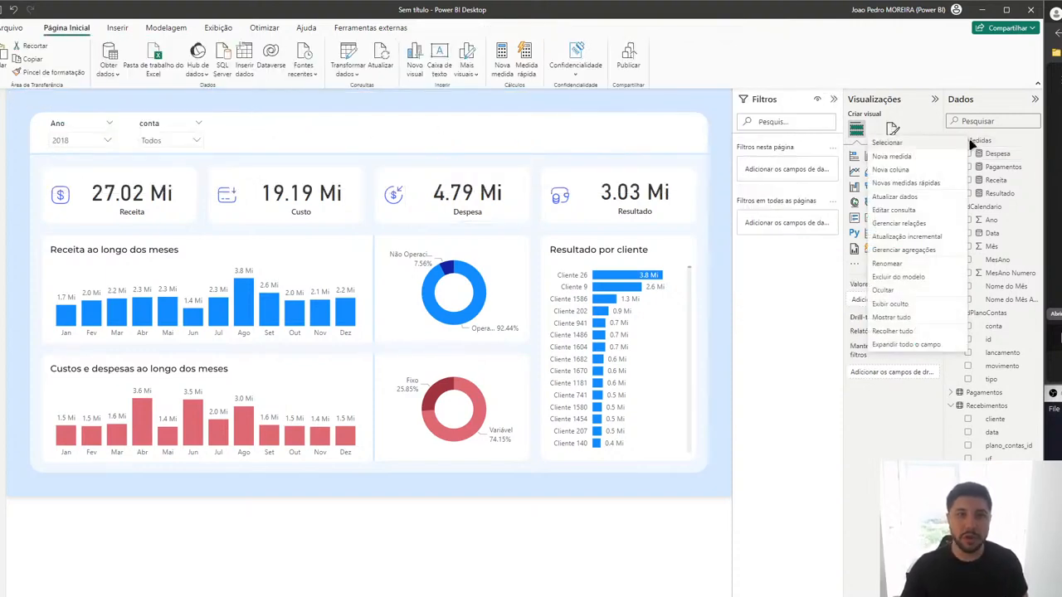
pyautogui.click(899, 157)
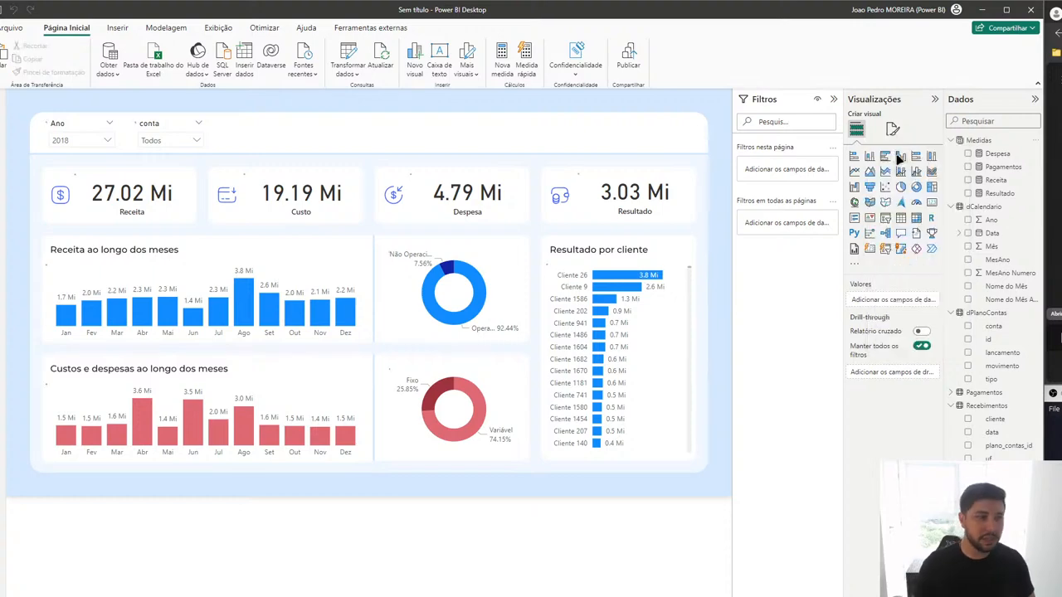
pyautogui.write('Custos =')
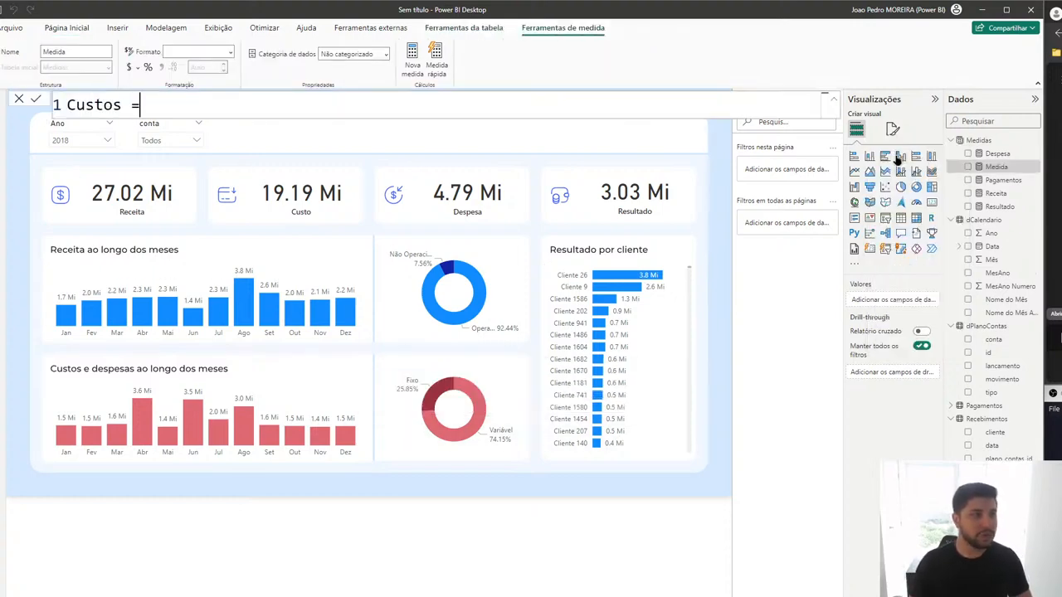
pyautogui.hotkey('shift', 'Return')
pyautogui.press('BackSpace')
pyautogui.write('CALCUL')
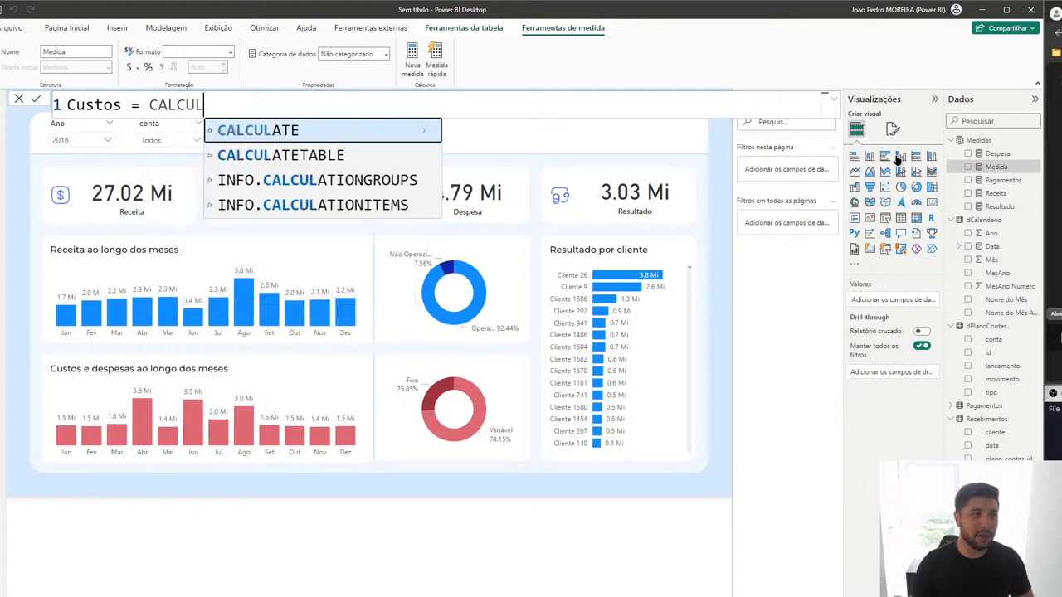
pyautogui.press('Tab')
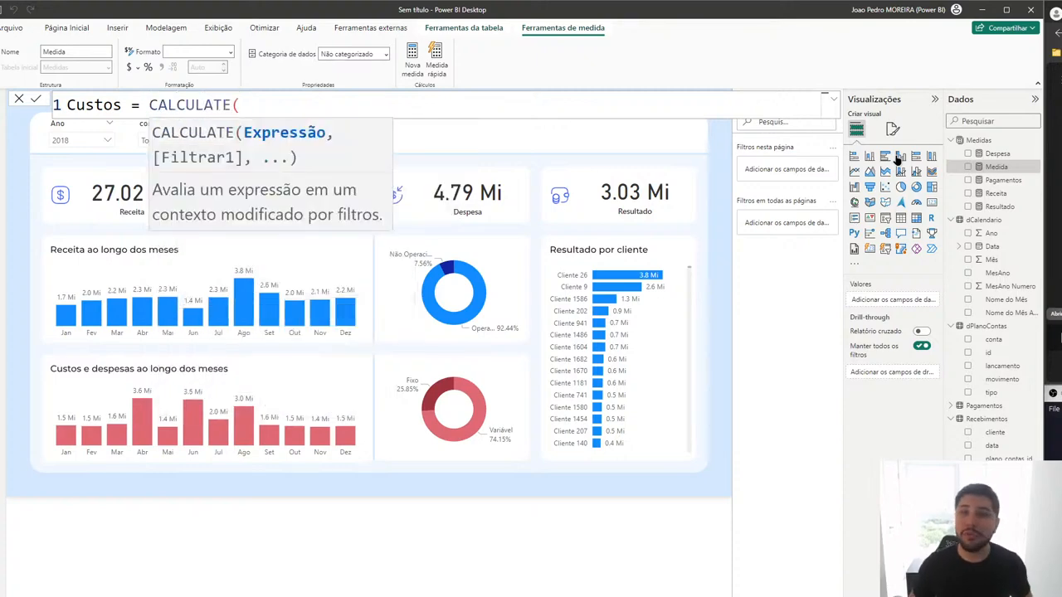
pyautogui.hotkey('shift', 'Return')
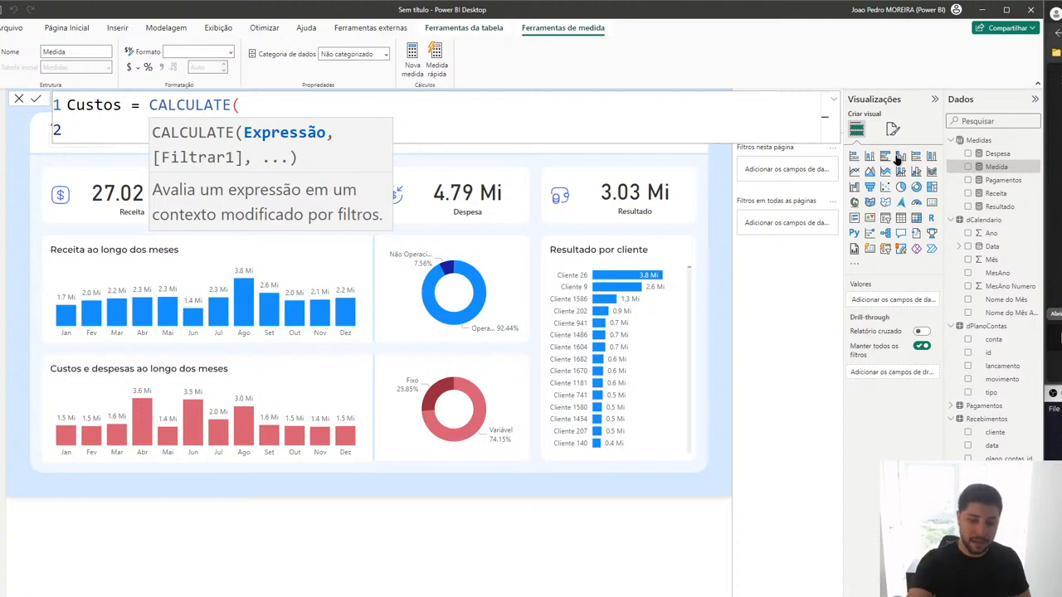
# Step: Complete the Custos formula with [Pagamentos] and the filter dPlanoContas[lancamento] = "Custos", and commit the measure
pyautogui.write('pagam')
pyautogui.press('Tab')
pyautogui.hotkey('shift', 'Return')
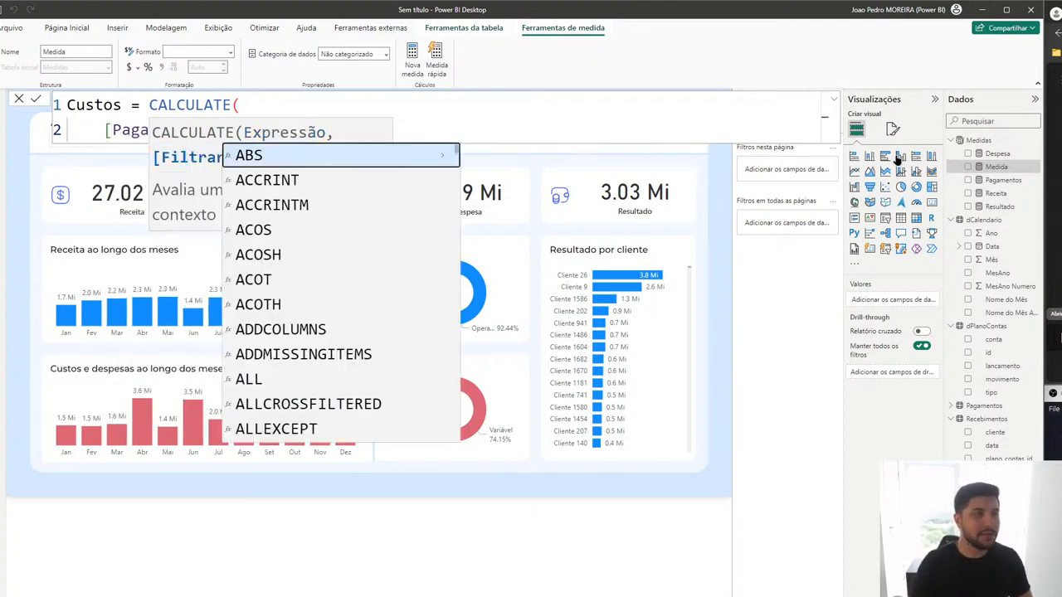
pyautogui.write('lanca')
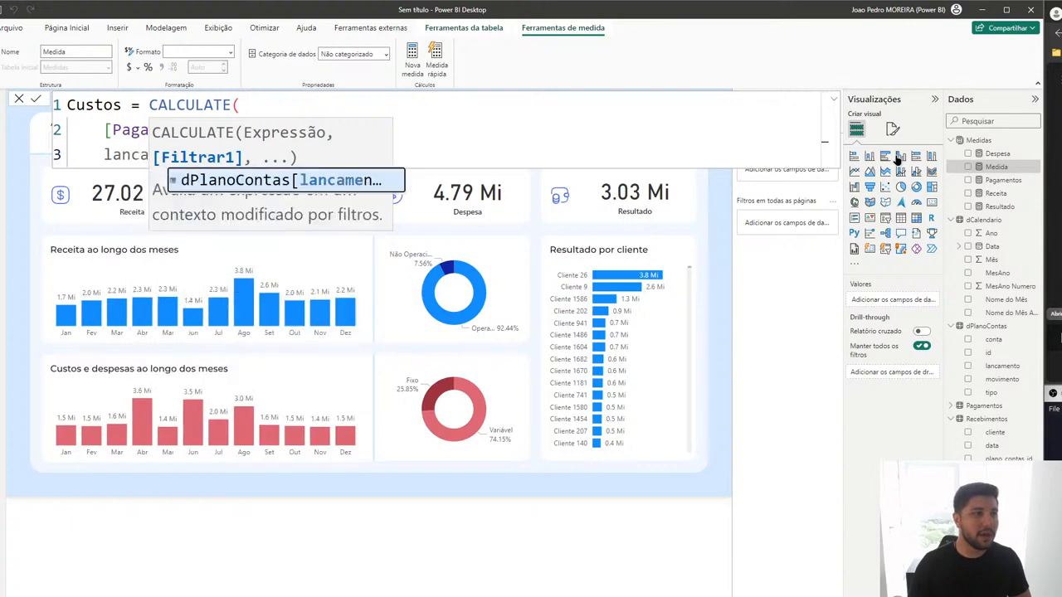
pyautogui.press('Tab')
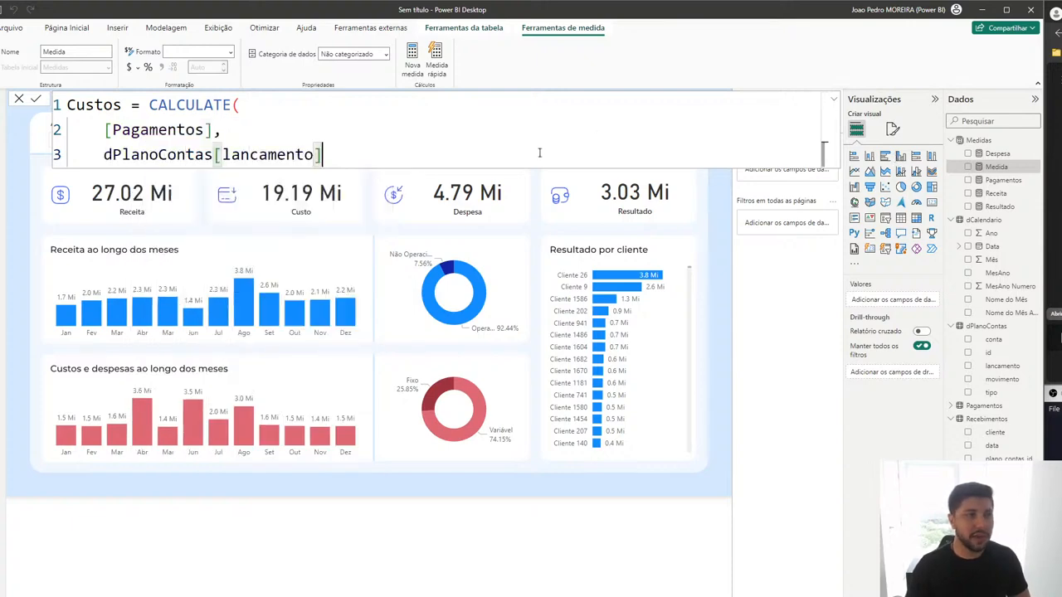
pyautogui.write('= "CU')
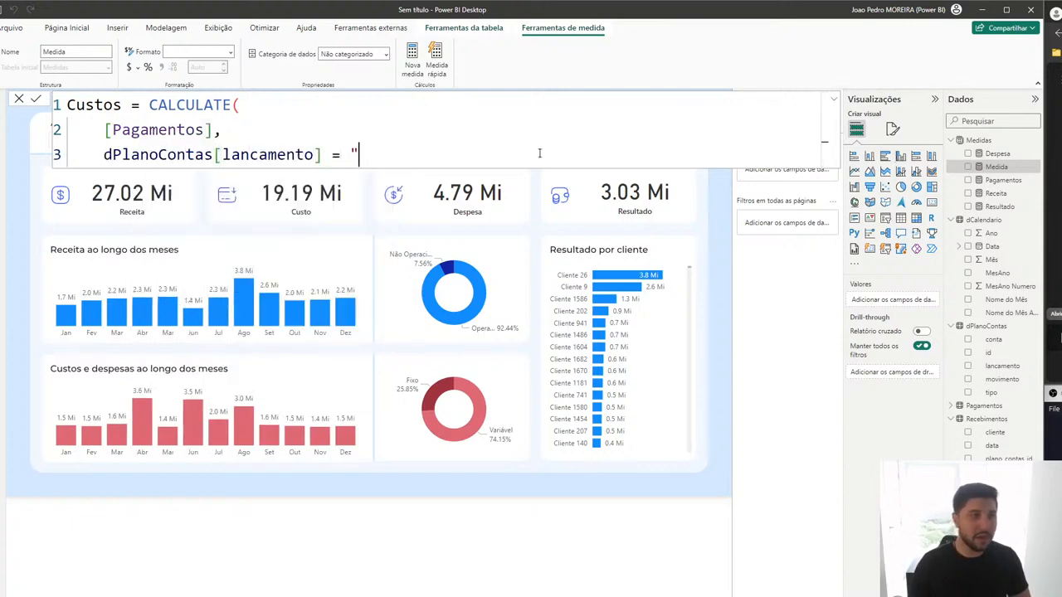
pyautogui.write('stos"')
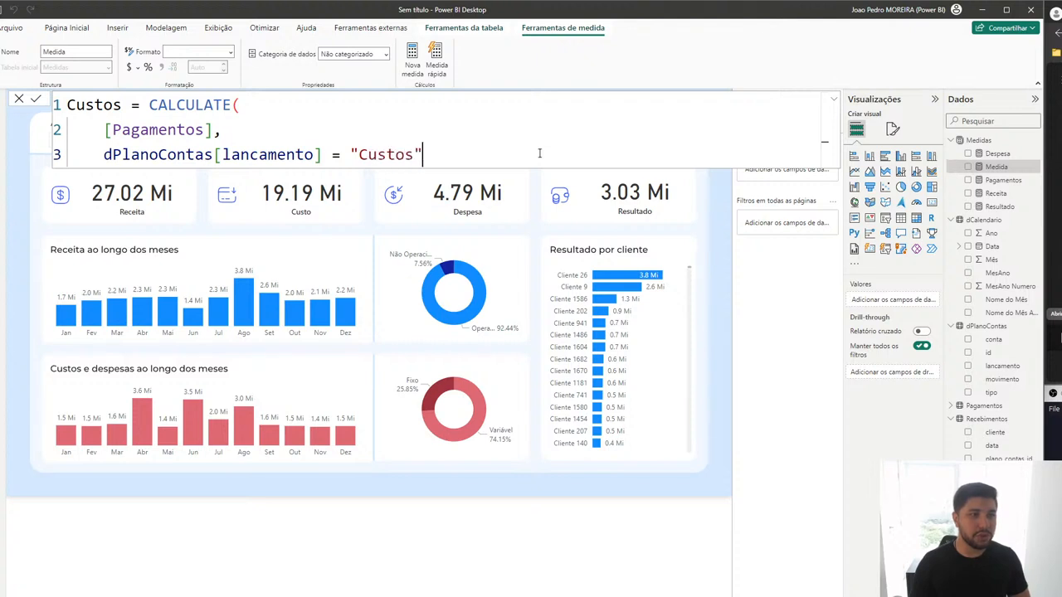
pyautogui.press('Return')
pyautogui.write(')')
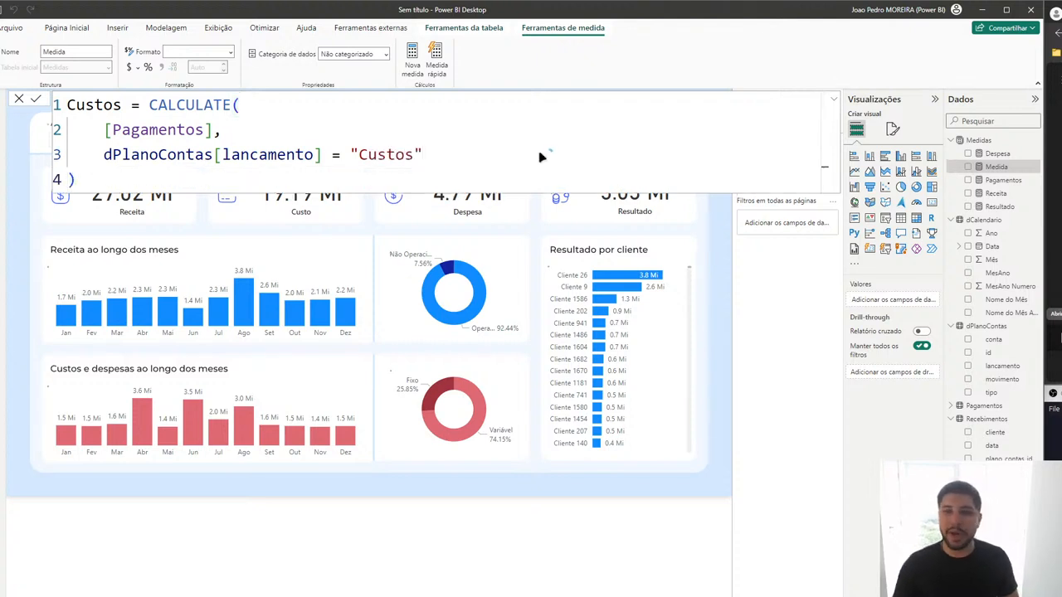
pyautogui.press('Return')
# Step: Correct the filter value in the Custos measure to "Custo" and close the formula editor
pyautogui.click(349, 209)
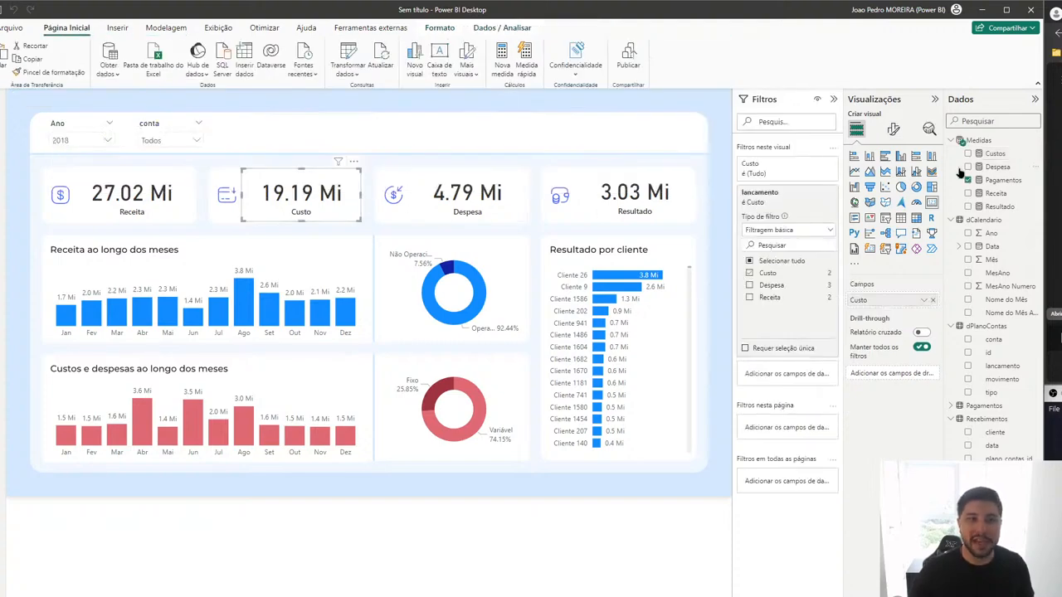
pyautogui.click(1000, 180)
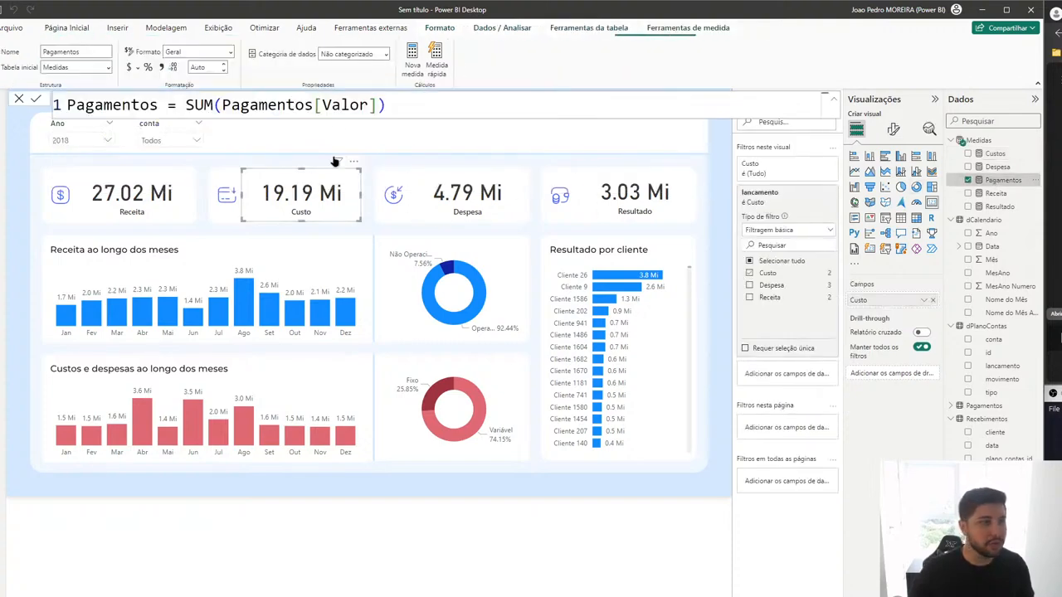
pyautogui.click(996, 154)
pyautogui.click(412, 154)
pyautogui.press('BackSpace')
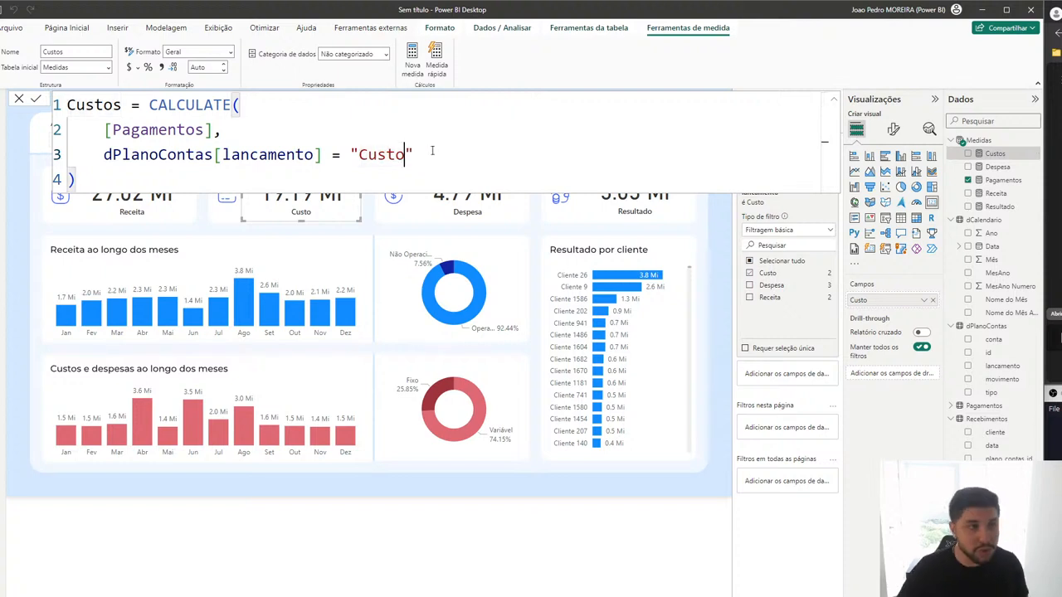
pyautogui.press('Return')
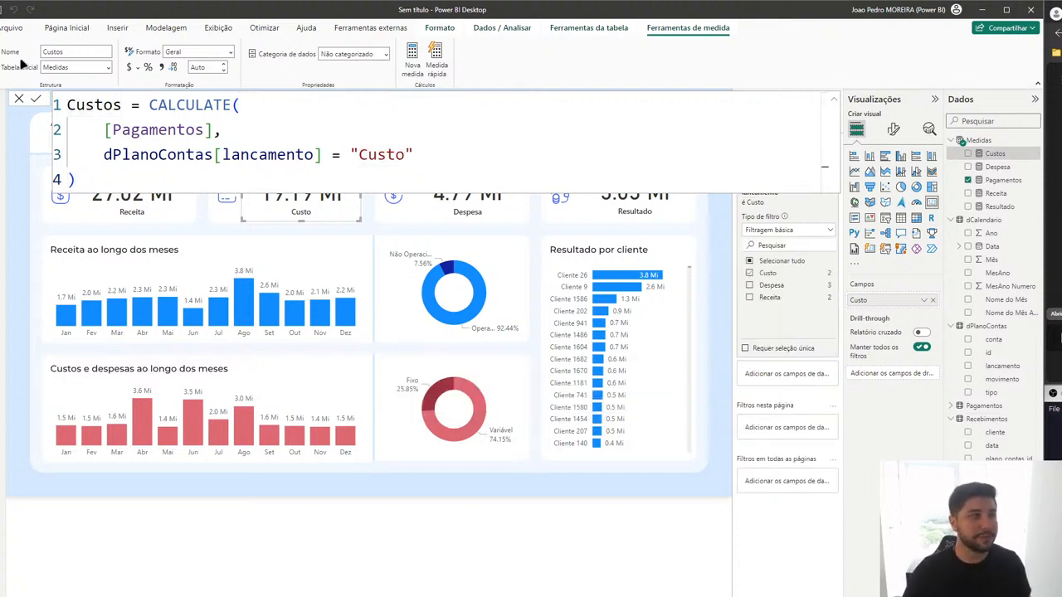
pyautogui.click(17, 101)
# Step: Remove the lancamento filter from the Custo card and replace its field with the Custos measure
pyautogui.click(823, 197)
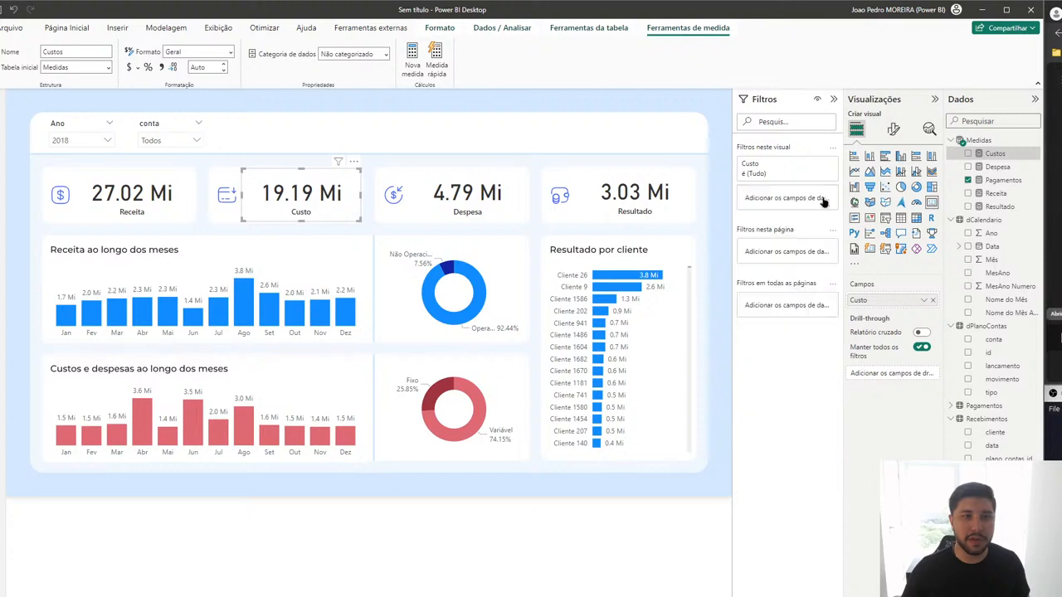
pyautogui.click(933, 299)
pyautogui.click(967, 155)
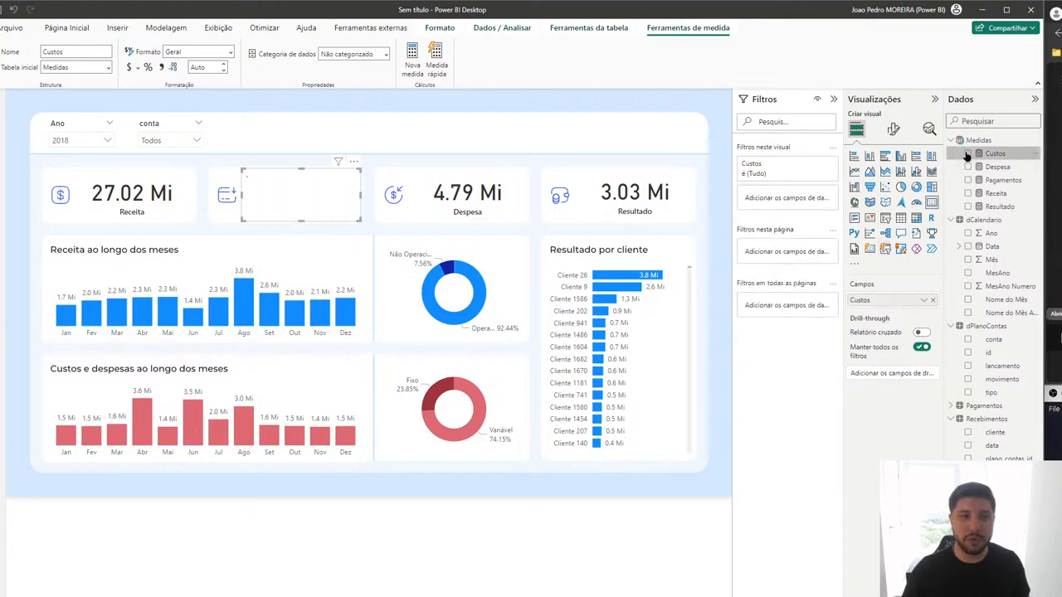
pyautogui.click(473, 157)
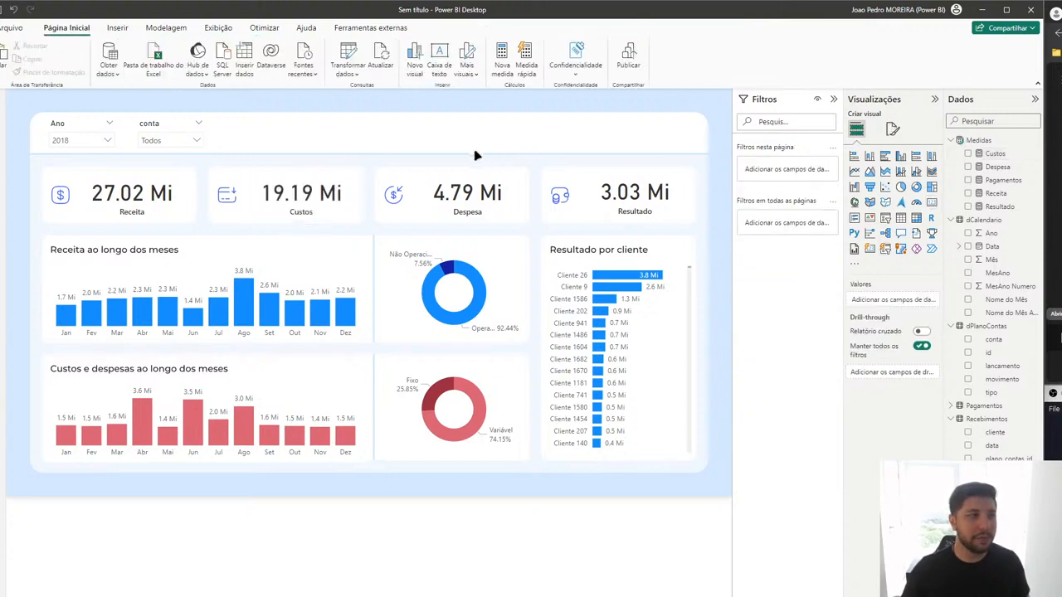
# Step: Test the cards by switching the Ano slicer to 2017 and back to 2018
pyautogui.click(107, 141)
pyautogui.click(72, 158)
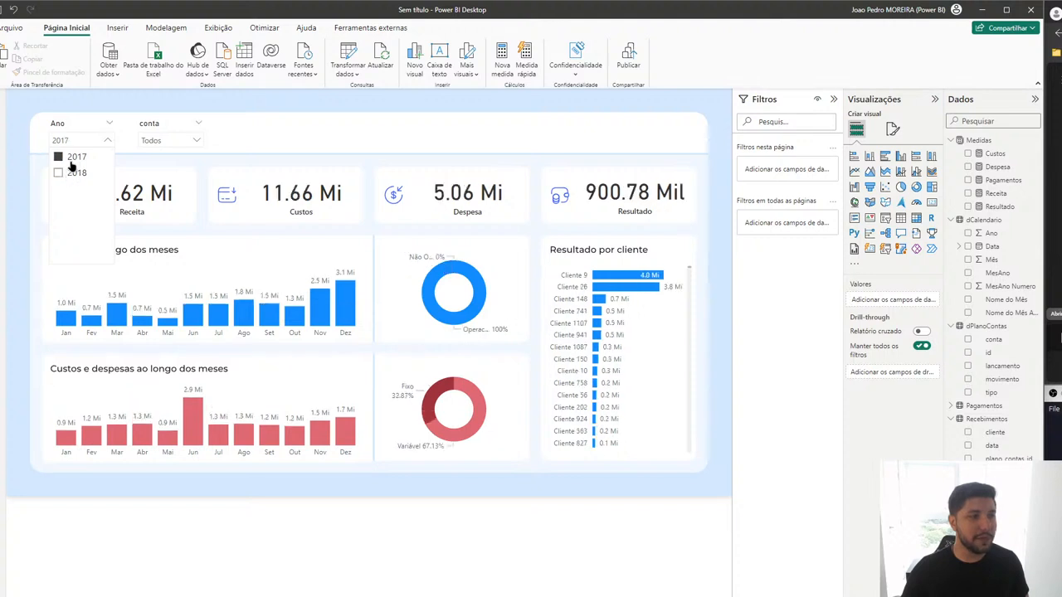
pyautogui.click(71, 173)
# Step: Review the Custos card's filters and the Custos measure's formula, and deselect the card
pyautogui.click(317, 187)
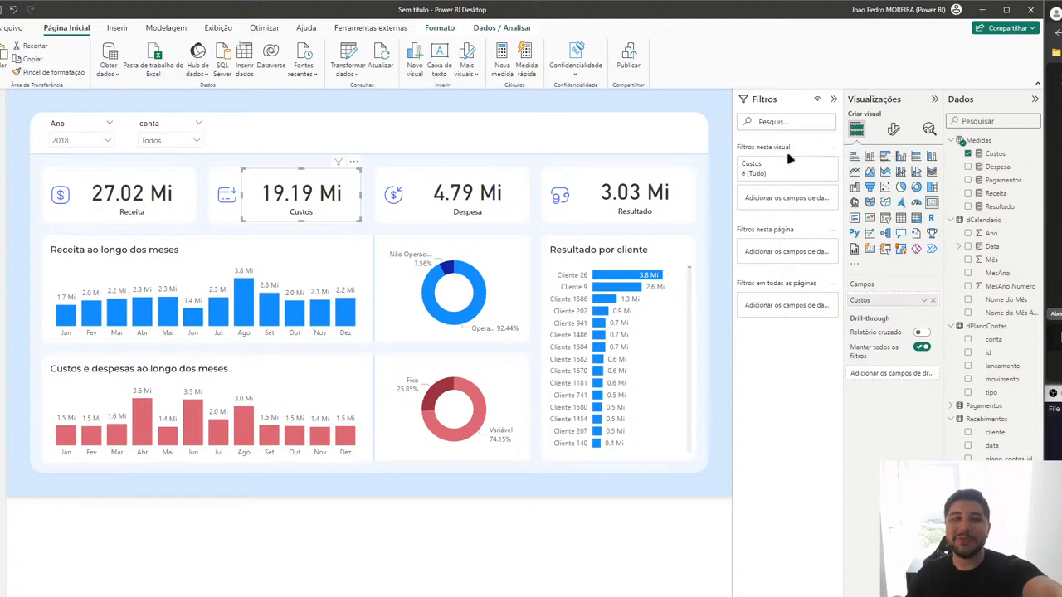
pyautogui.click(987, 155)
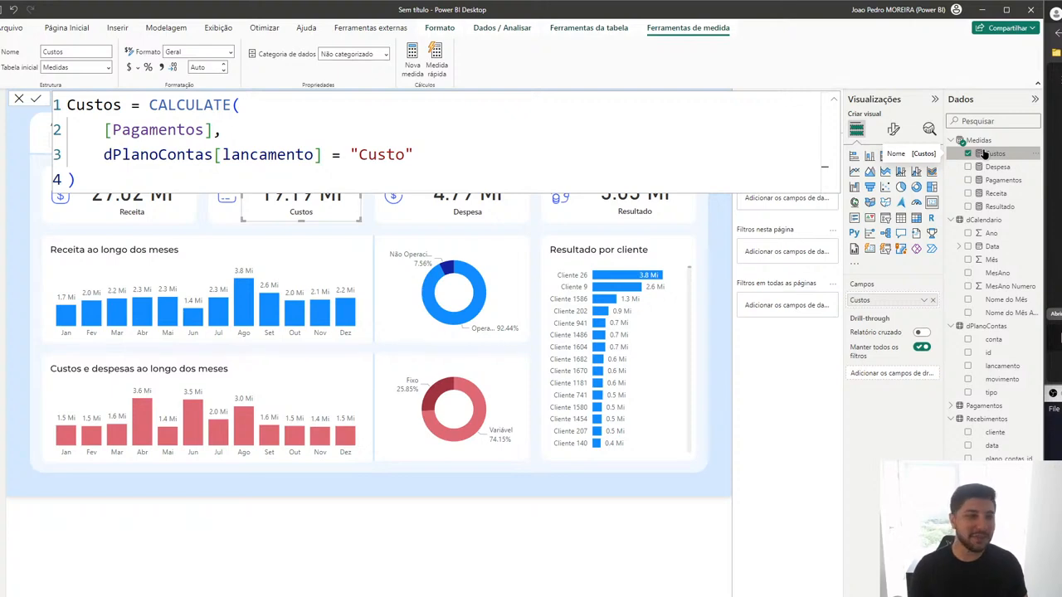
pyautogui.click(19, 100)
pyautogui.click(375, 117)
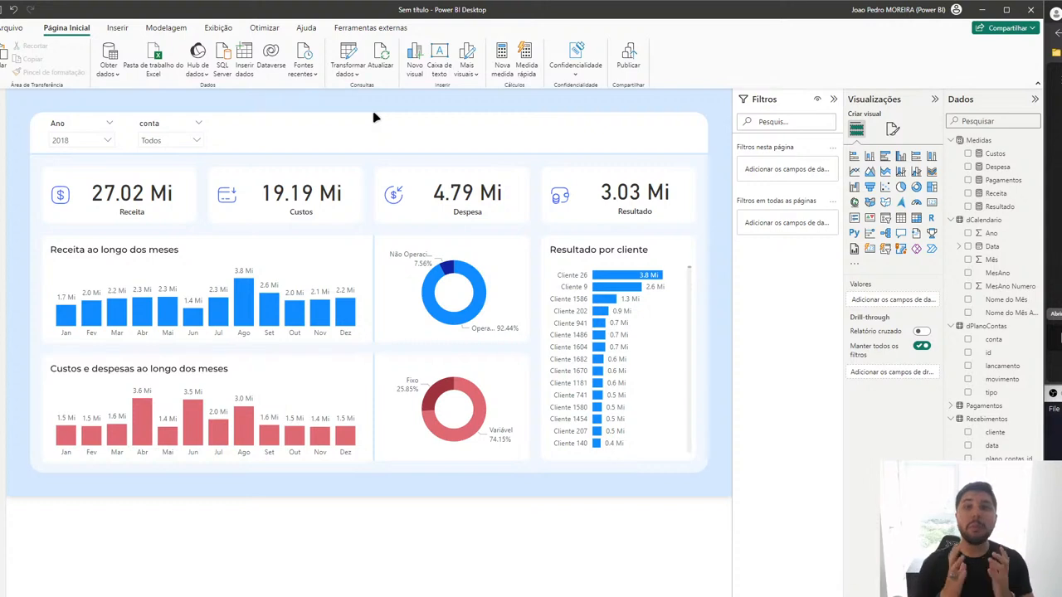